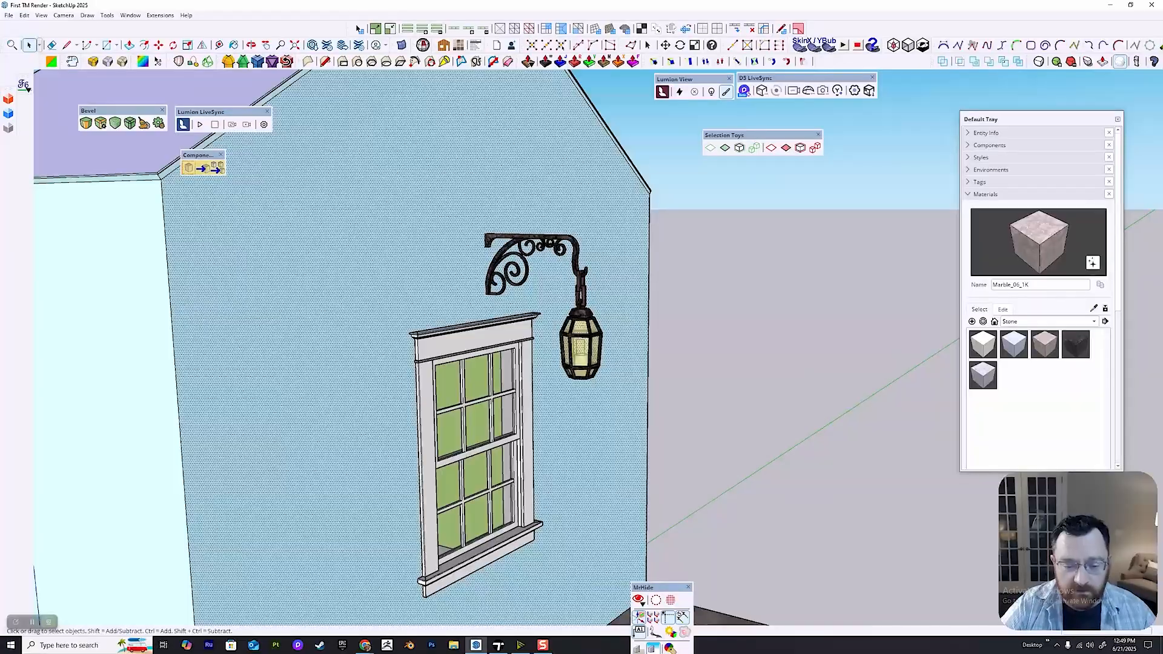
Examine the house's gable wall, window and hanging lantern from close up and from a distance.
{"action": "middle_click_drag", "start_coordinate": [581, 388], "coordinate": [600, 243]}
{"action": "scroll", "coordinate": [483, 359], "scroll_direction": "up", "scroll_amount": 3}
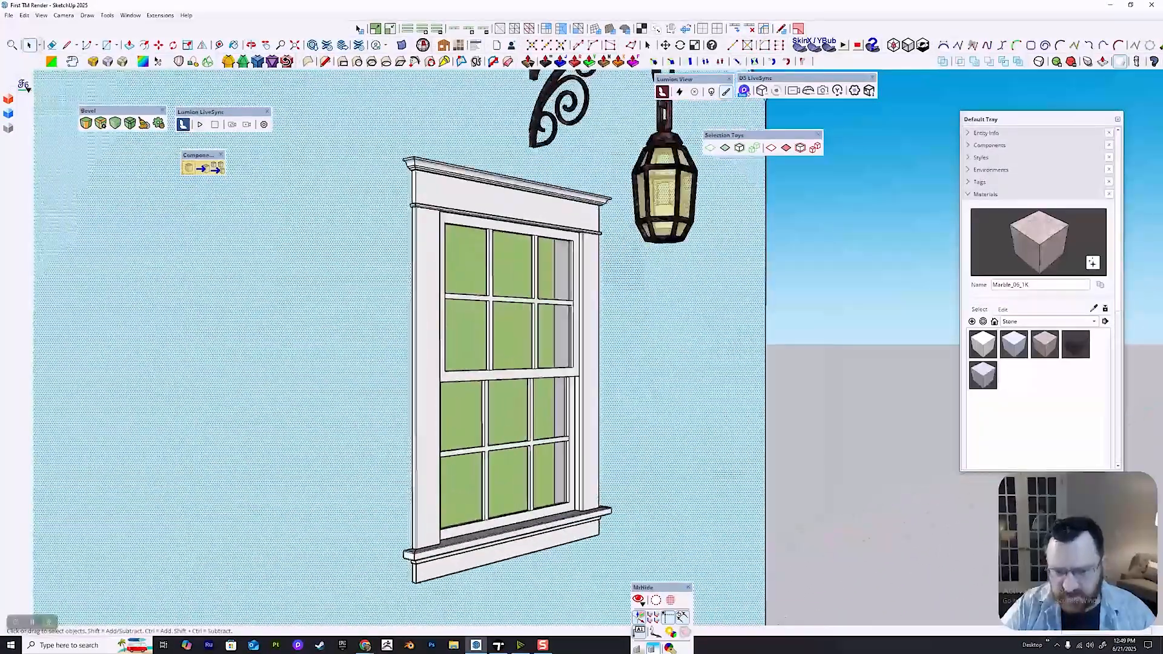
{"action": "middle_click_drag", "start_coordinate": [483, 358], "coordinate": [521, 485], "text": "shift"}
{"action": "middle_click_drag", "start_coordinate": [657, 424], "coordinate": [636, 281]}
{"action": "scroll", "coordinate": [615, 394], "scroll_direction": "down", "scroll_amount": 3}
{"action": "scroll", "coordinate": [615, 393], "scroll_direction": "up", "scroll_amount": 1}
{"action": "left_click", "coordinate": [606, 321]}
{"action": "scroll", "coordinate": [627, 339], "scroll_direction": "down", "scroll_amount": 1}
{"action": "scroll", "coordinate": [627, 345], "scroll_direction": "down", "scroll_amount": 1}
{"action": "scroll", "coordinate": [636, 282], "scroll_direction": "up", "scroll_amount": 1}
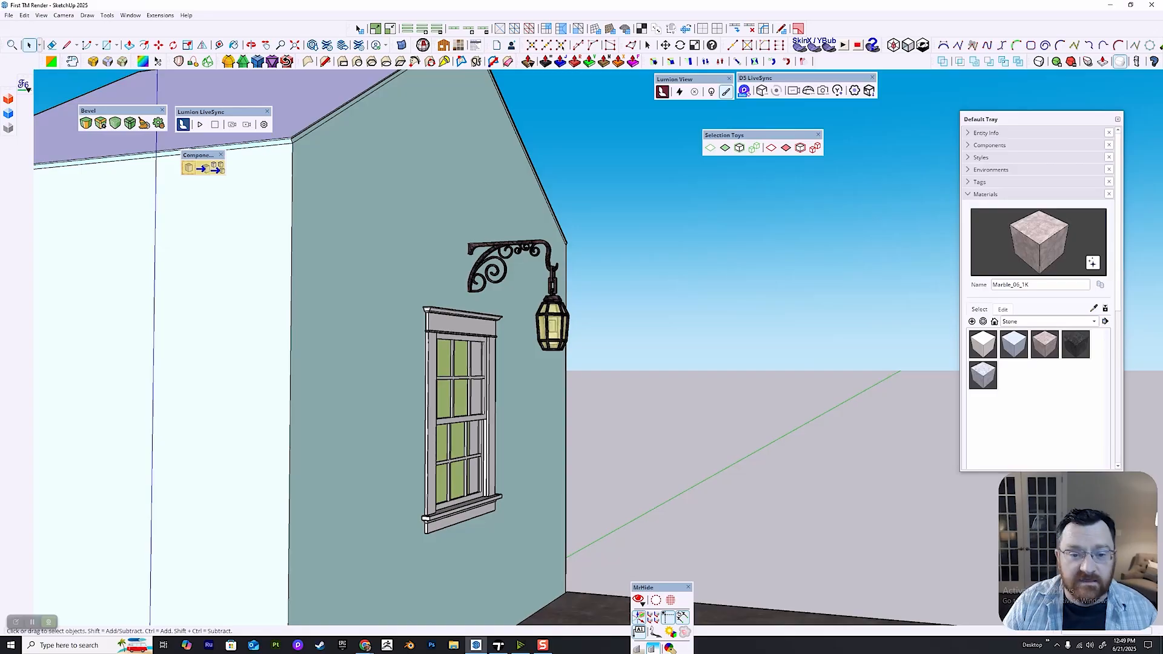
{"action": "scroll", "coordinate": [599, 363], "scroll_direction": "down", "scroll_amount": 2}
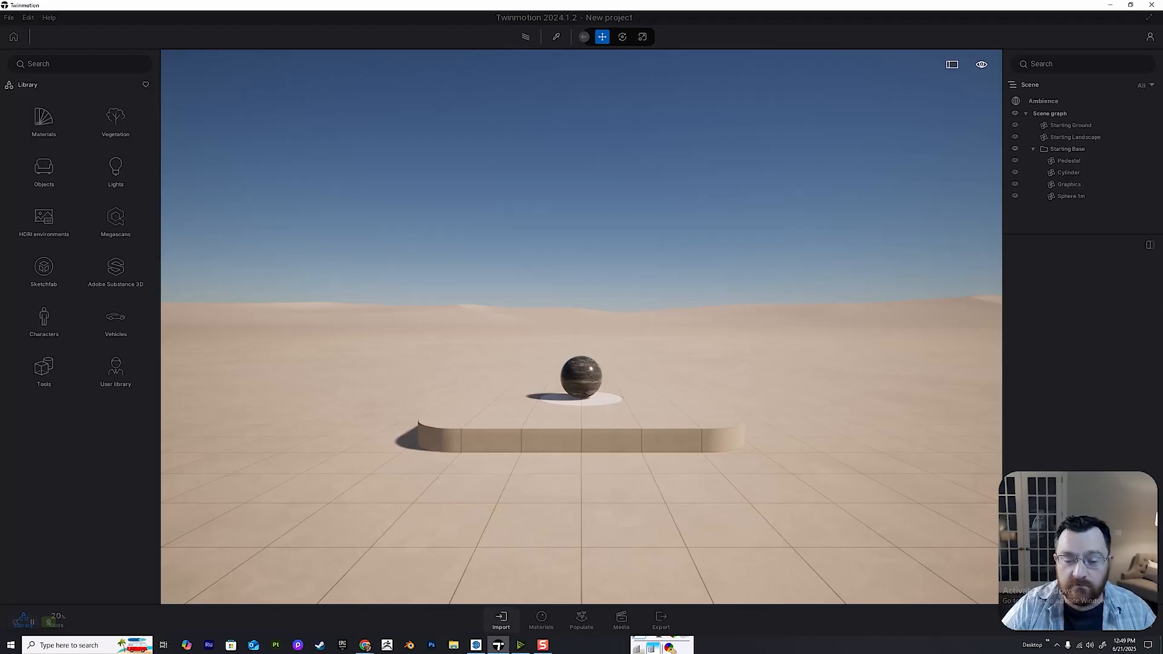
Switch to Twinmotion and import First TM Render.skp as geometry with the Collapse by material option.
{"action": "left_click", "coordinate": [501, 619]}
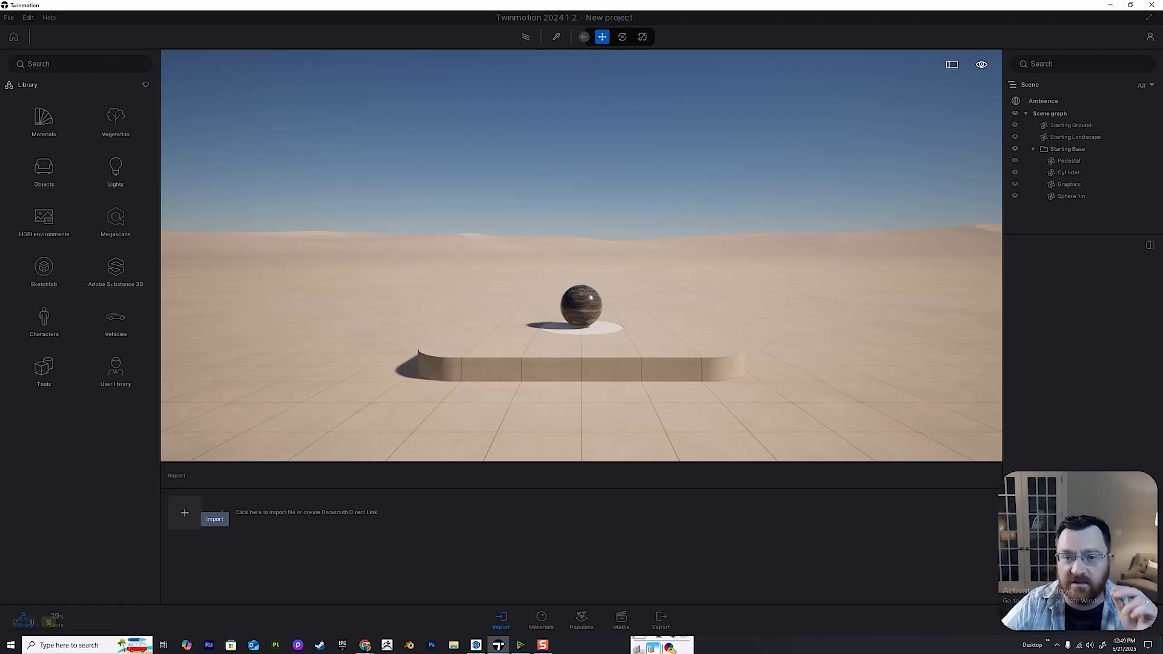
{"action": "left_click", "coordinate": [185, 512]}
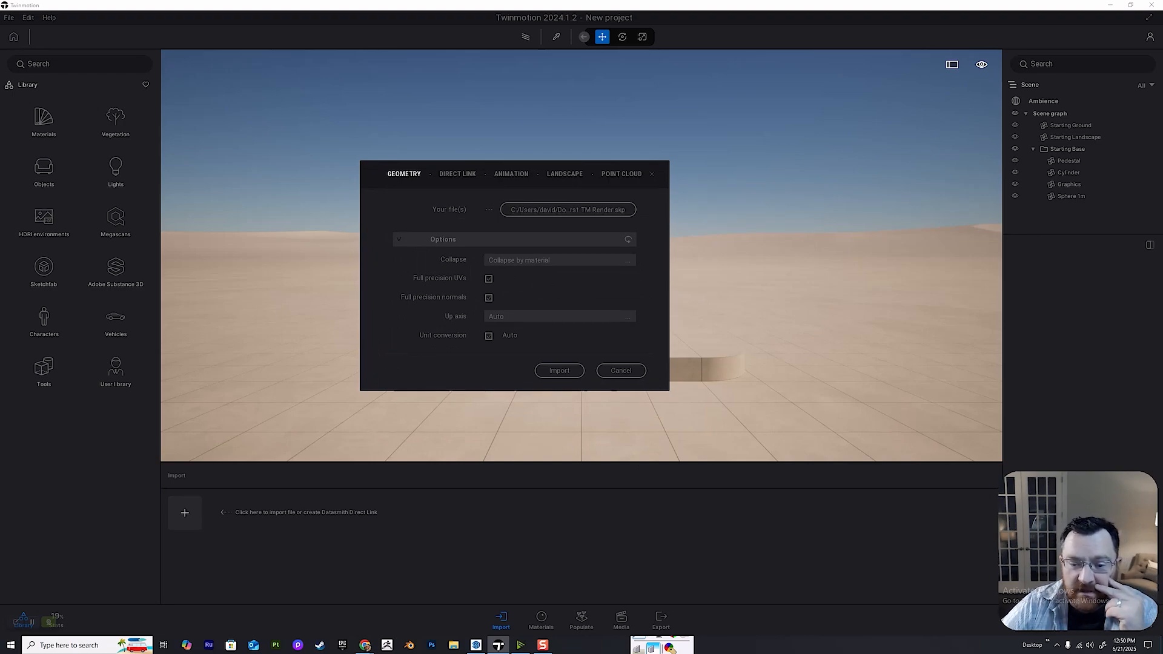
{"action": "left_click", "coordinate": [574, 262]}
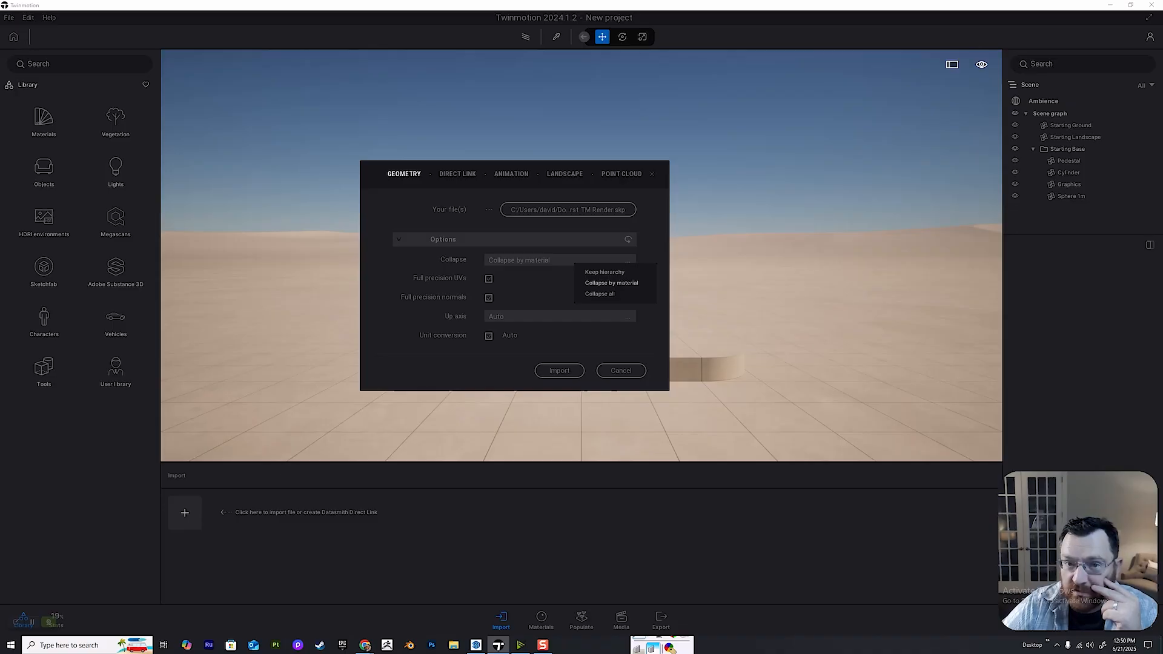
{"action": "left_click", "coordinate": [611, 283]}
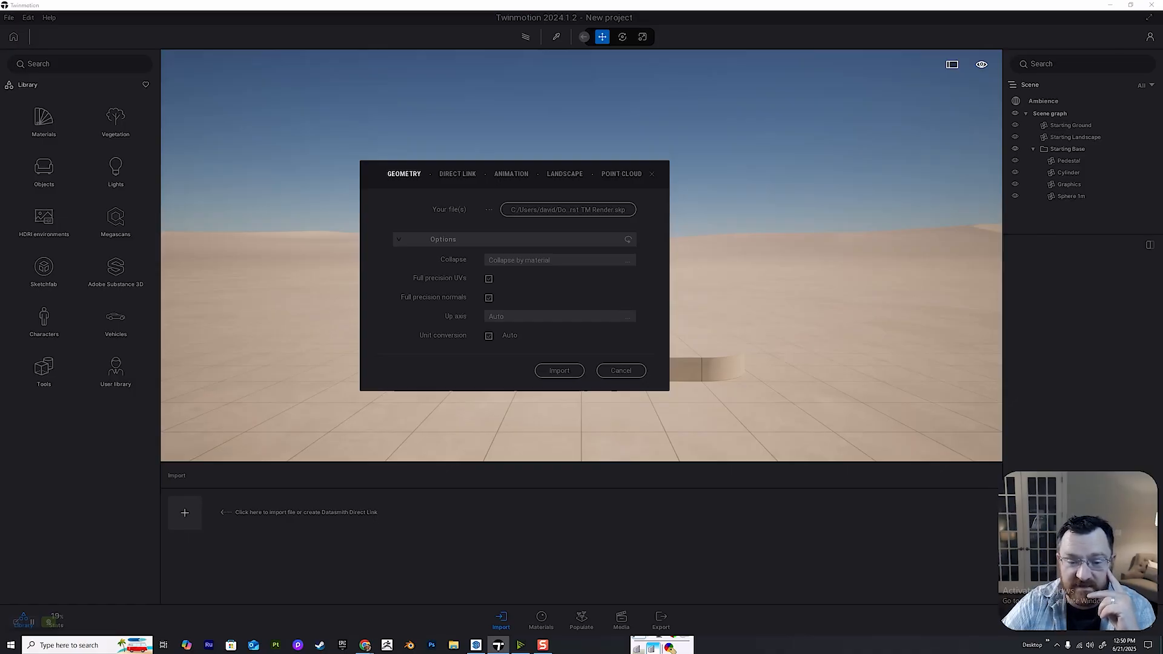
{"action": "left_click", "coordinate": [559, 371]}
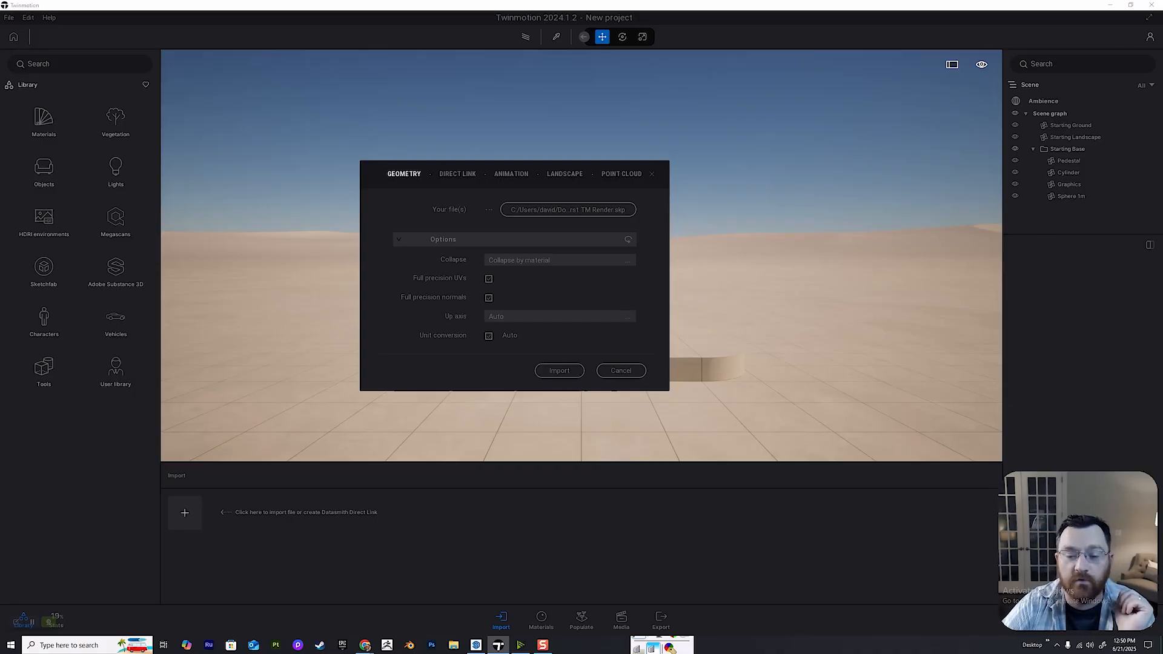
Delete the template's Pedestal, Cylinder, Sphere 1m and Graphics objects from the Starting Base.
{"action": "middle_click_drag", "start_coordinate": [559, 370], "coordinate": [692, 368], "text": "shift"}
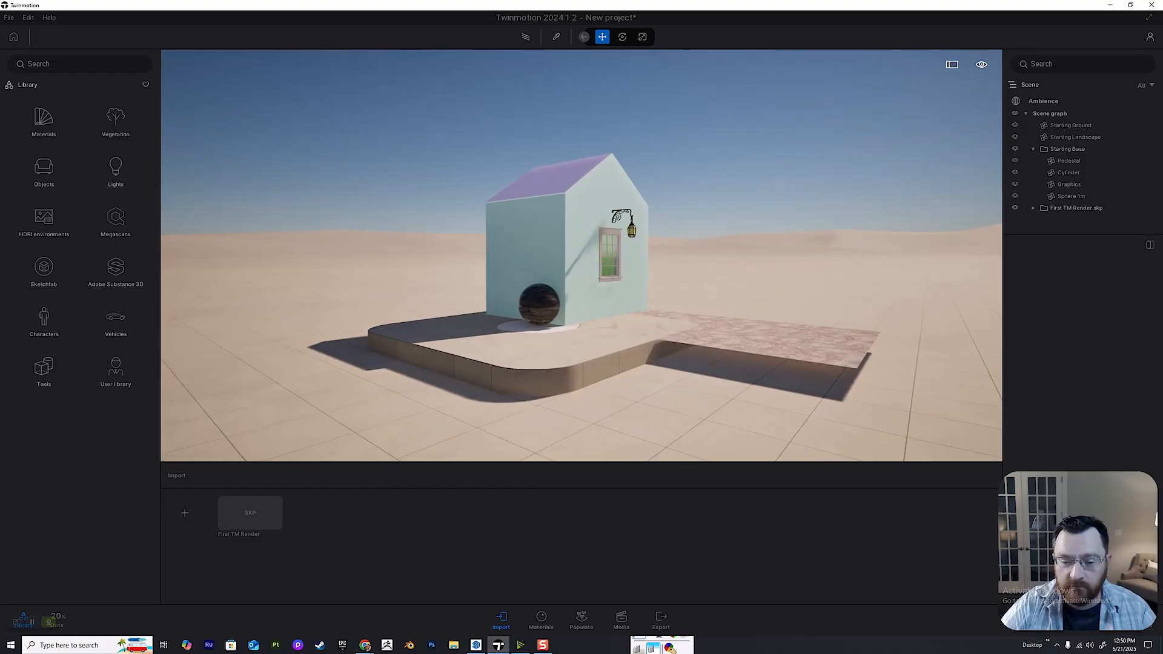
{"action": "scroll", "coordinate": [581, 256], "scroll_direction": "up", "scroll_amount": 5}
{"action": "scroll", "coordinate": [582, 256], "scroll_direction": "up", "scroll_amount": 3}
{"action": "right_click_drag", "start_coordinate": [582, 256], "coordinate": [543, 340]}
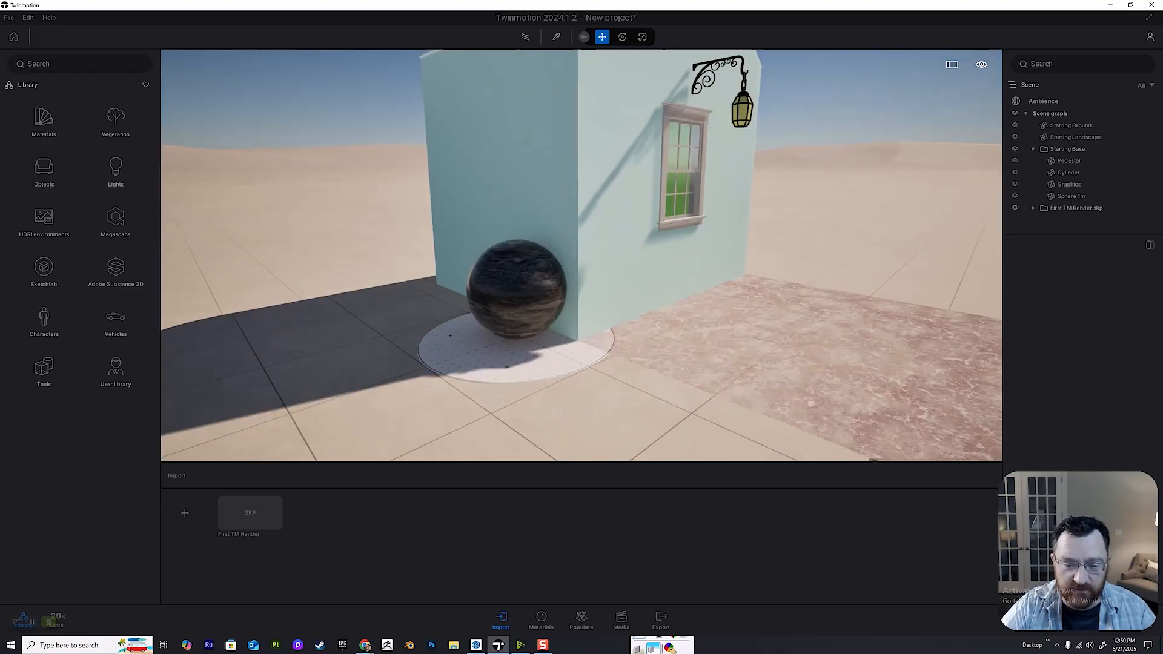
{"action": "scroll", "coordinate": [508, 366], "scroll_direction": "down", "scroll_amount": 5}
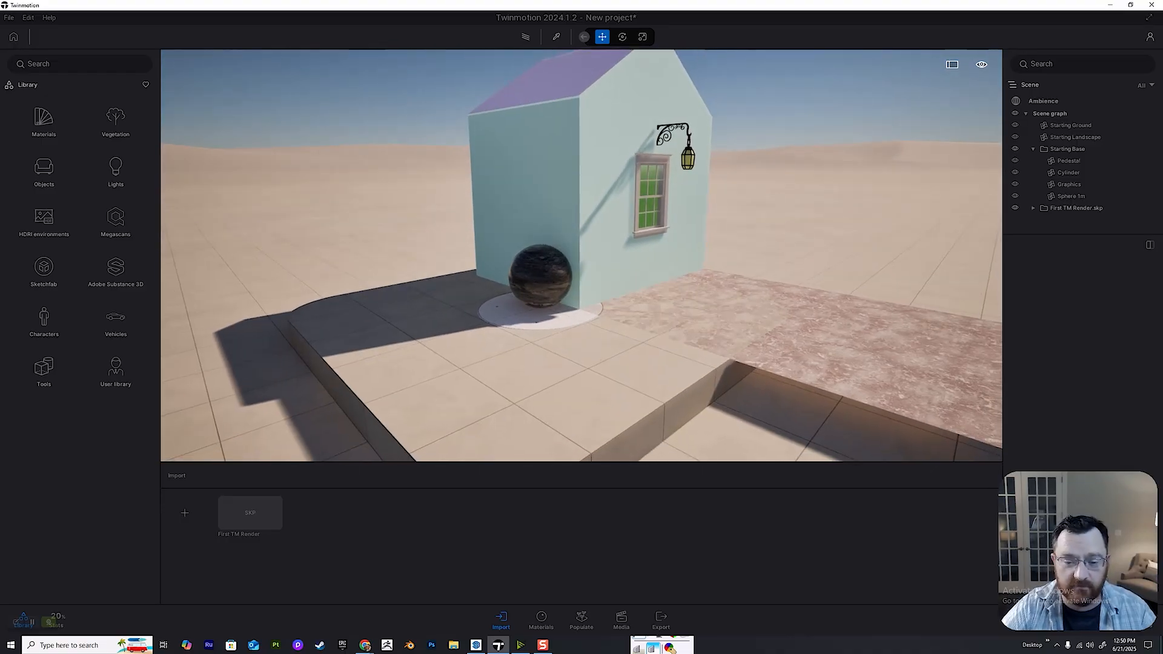
{"action": "left_click", "coordinate": [507, 366]}
{"action": "key", "text": "Delete"}
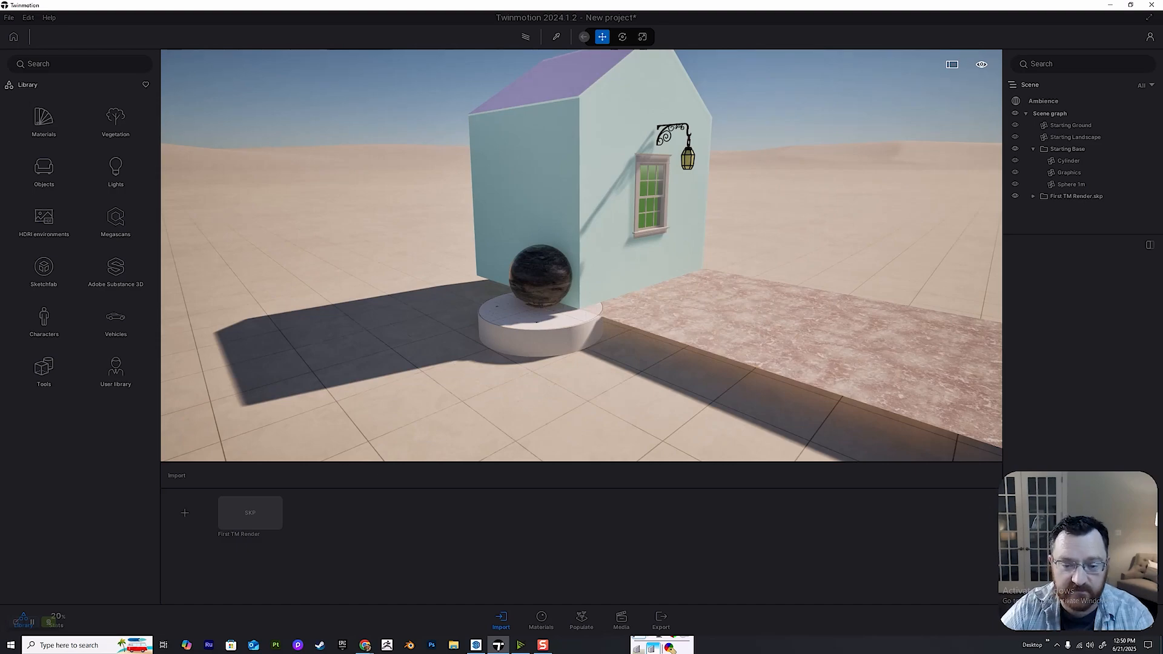
{"action": "key", "text": "Delete"}
{"action": "key", "text": "Delete"}
{"action": "scroll", "coordinate": [581, 256], "scroll_direction": "up", "scroll_amount": 3}
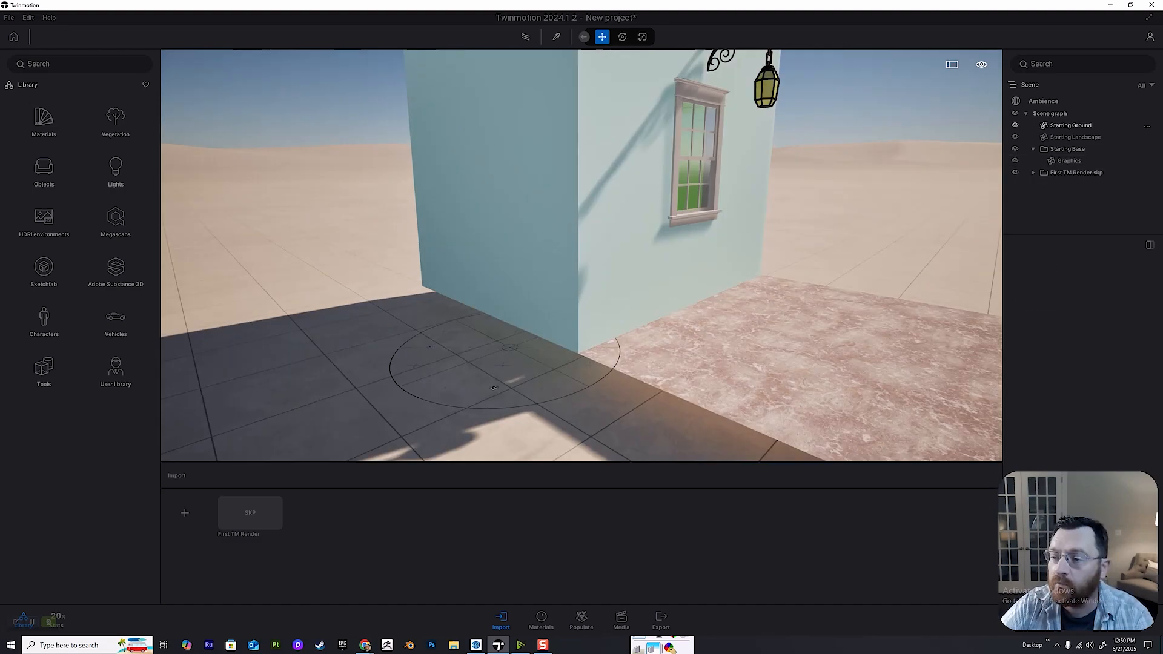
{"action": "left_click", "coordinate": [1069, 161]}
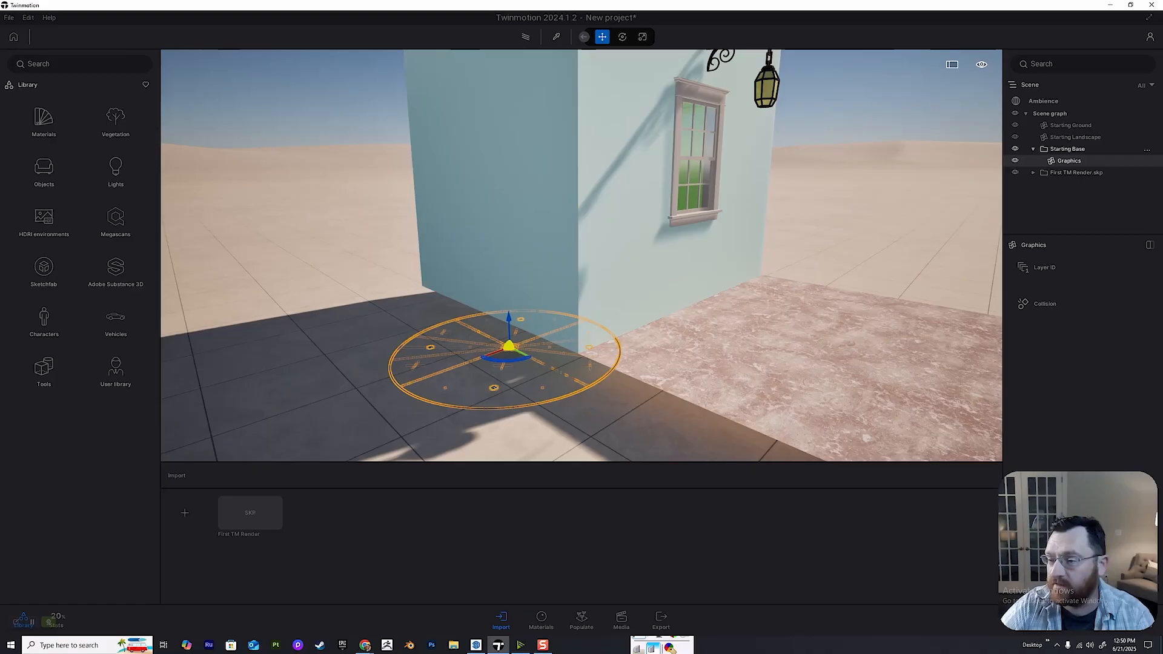
{"action": "key", "text": "Delete"}
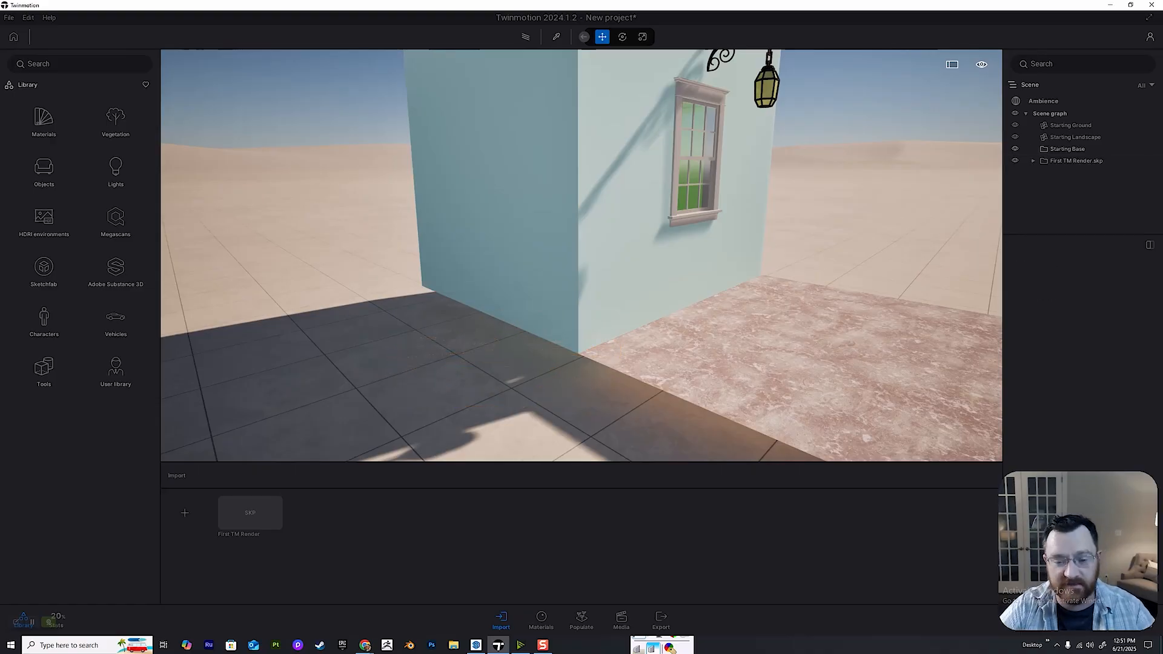
Create a media image of a close view of the wall with the window and lantern, and exit media mode.
{"action": "middle_click_drag", "start_coordinate": [605, 290], "coordinate": [561, 194]}
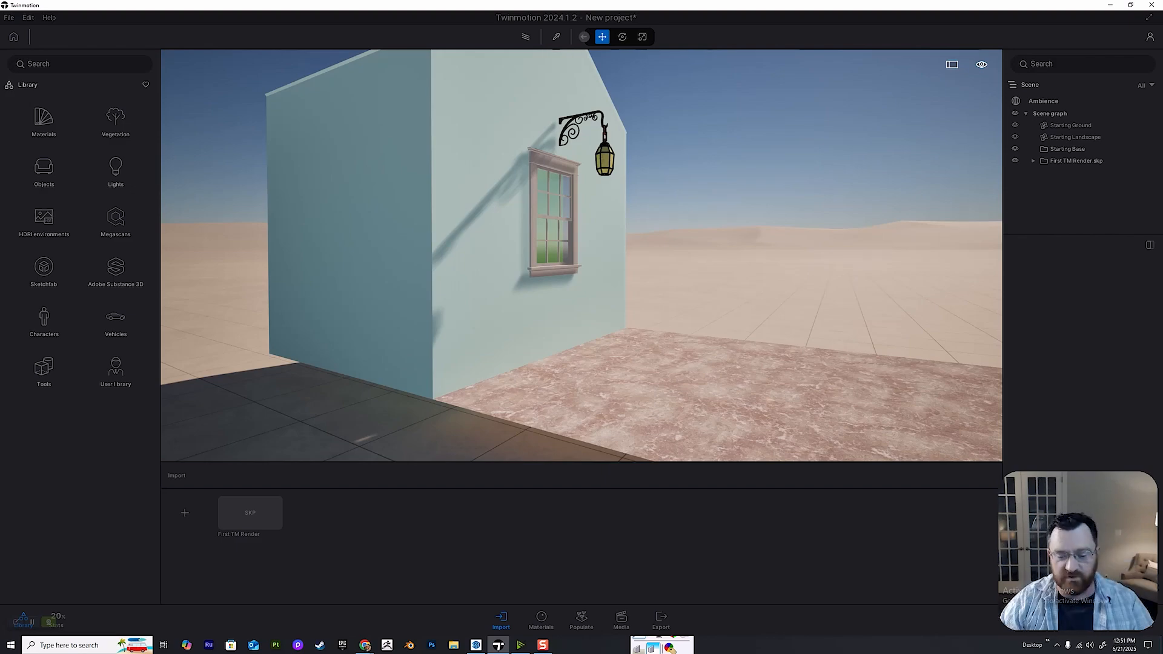
{"action": "key", "text": "a"}
{"action": "key", "text": "w"}
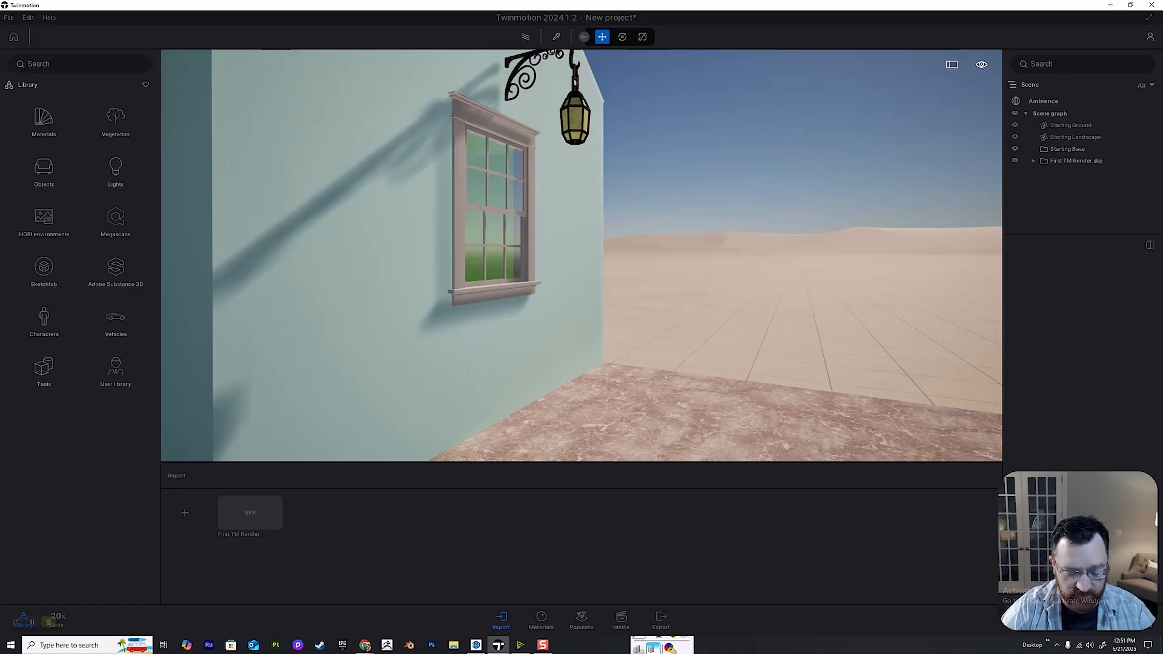
{"action": "key", "text": "s"}
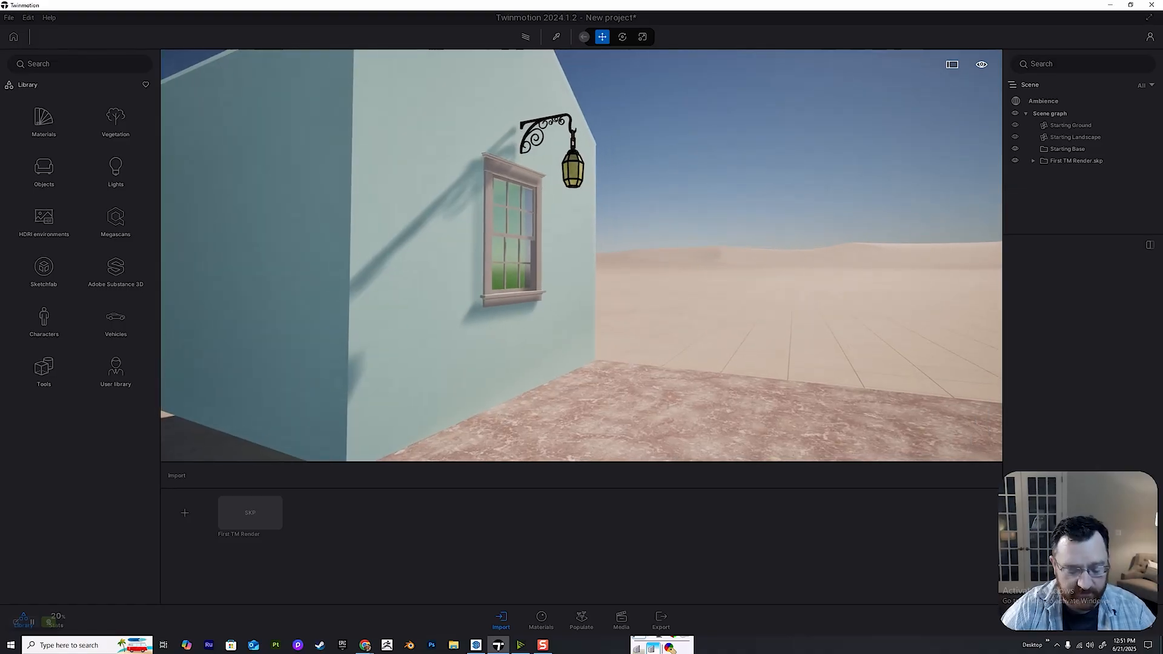
{"action": "key", "text": "w"}
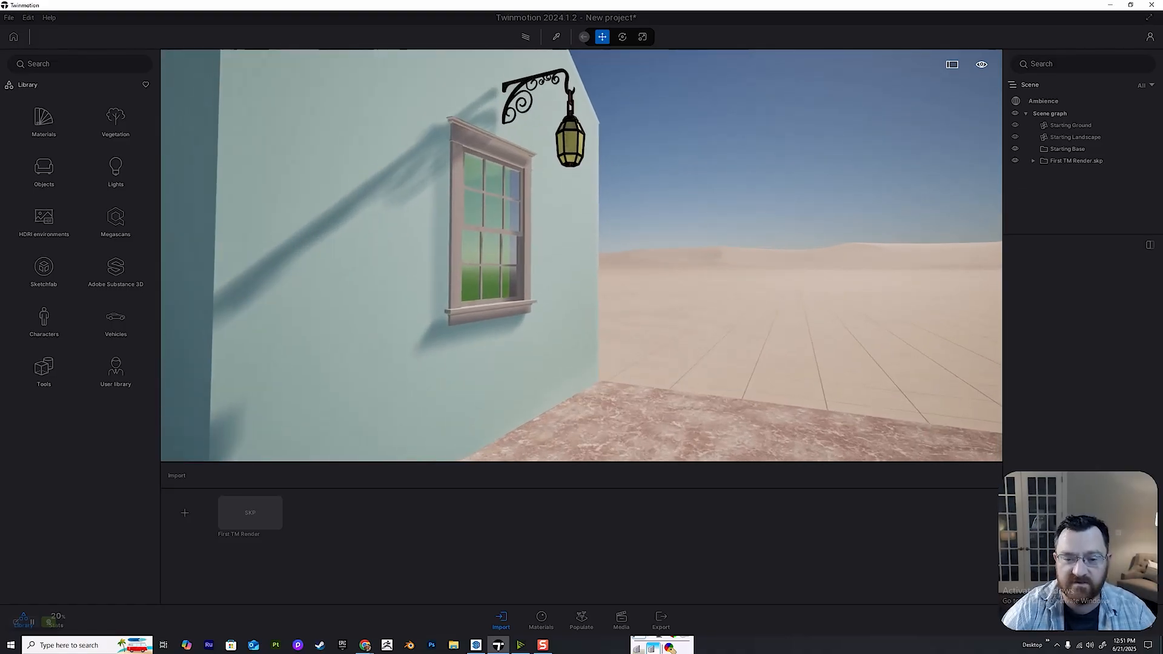
{"action": "key", "text": "a"}
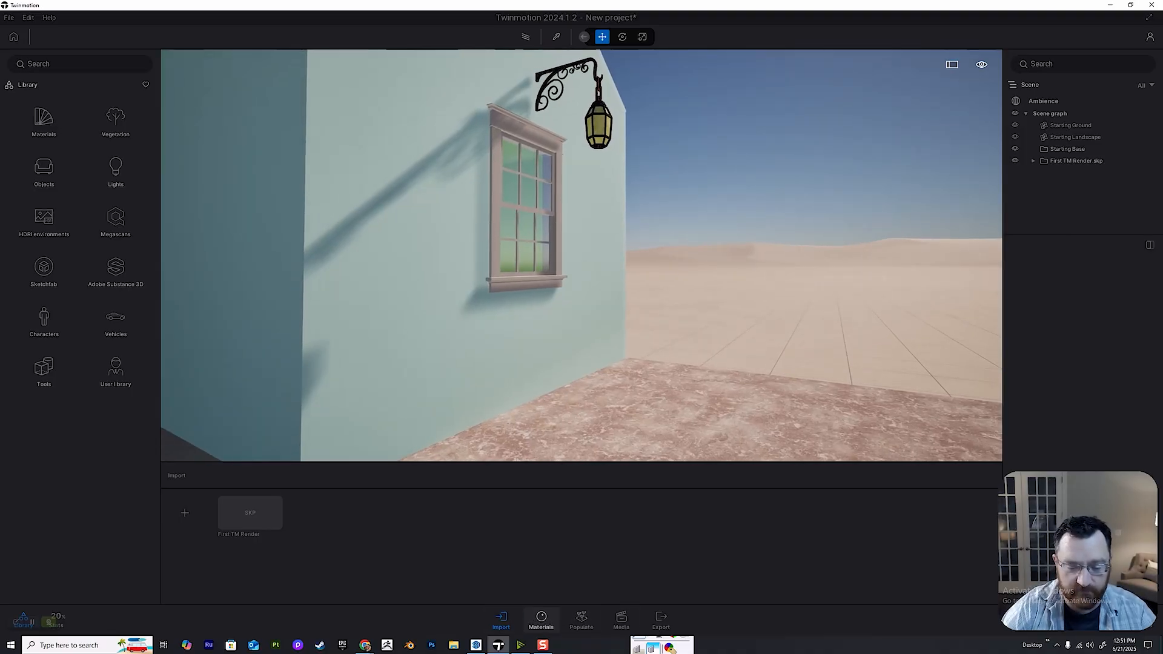
{"action": "left_click", "coordinate": [622, 619]}
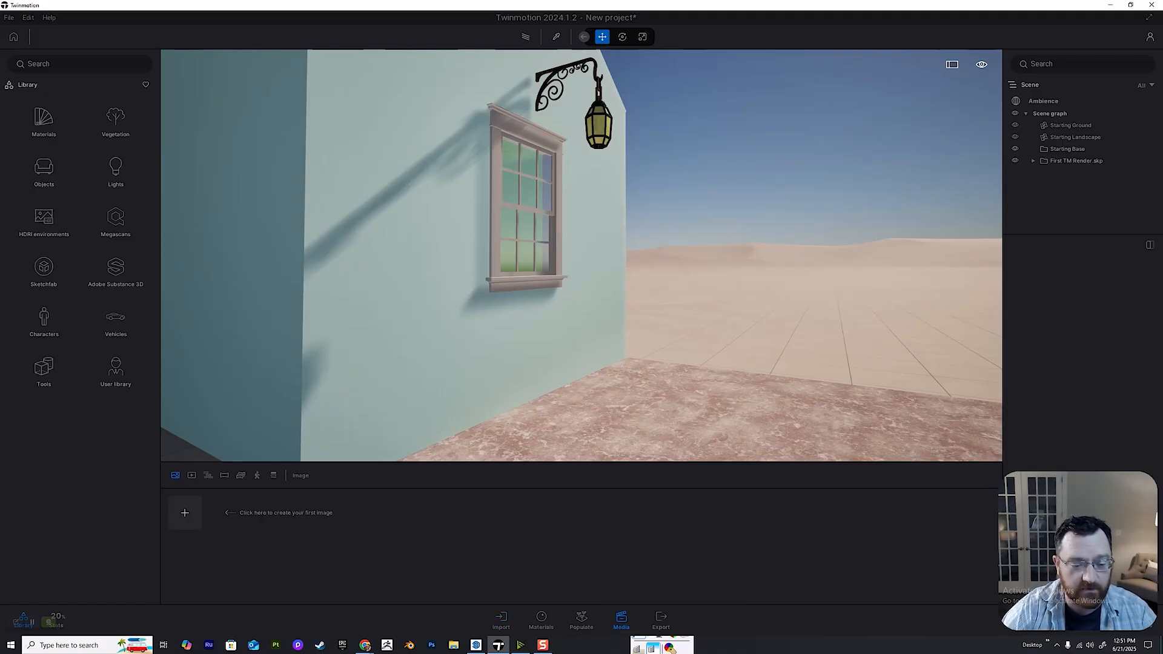
{"action": "left_click", "coordinate": [184, 513]}
{"action": "right_click_drag", "start_coordinate": [582, 255], "coordinate": [581, 242]}
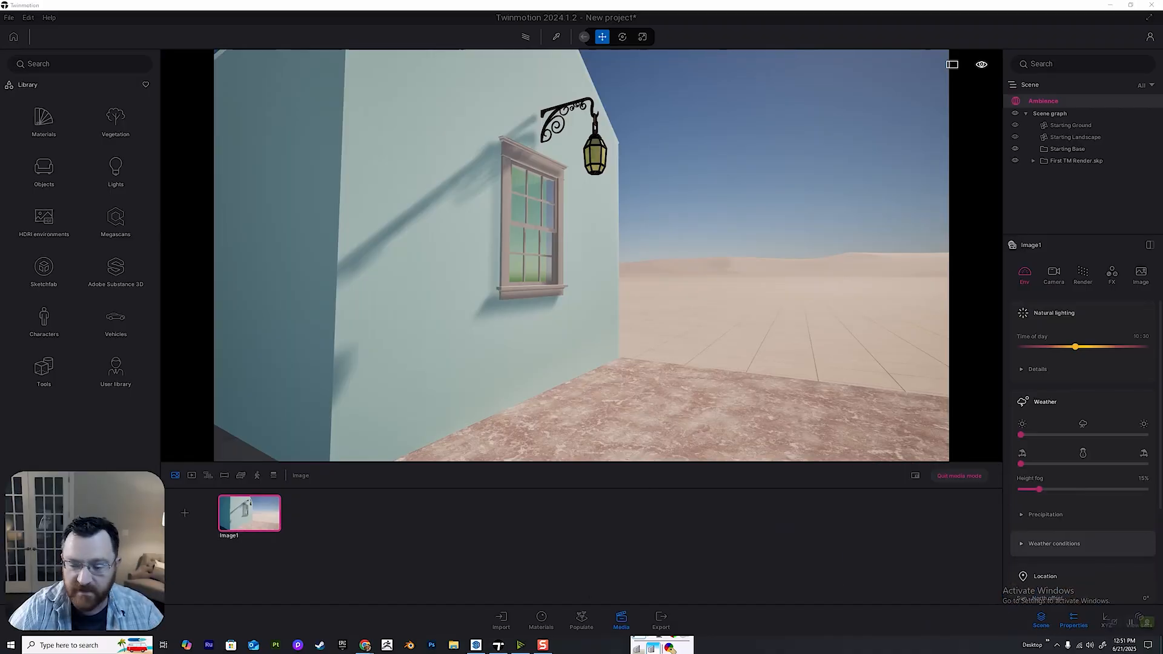
{"action": "left_click", "coordinate": [959, 475]}
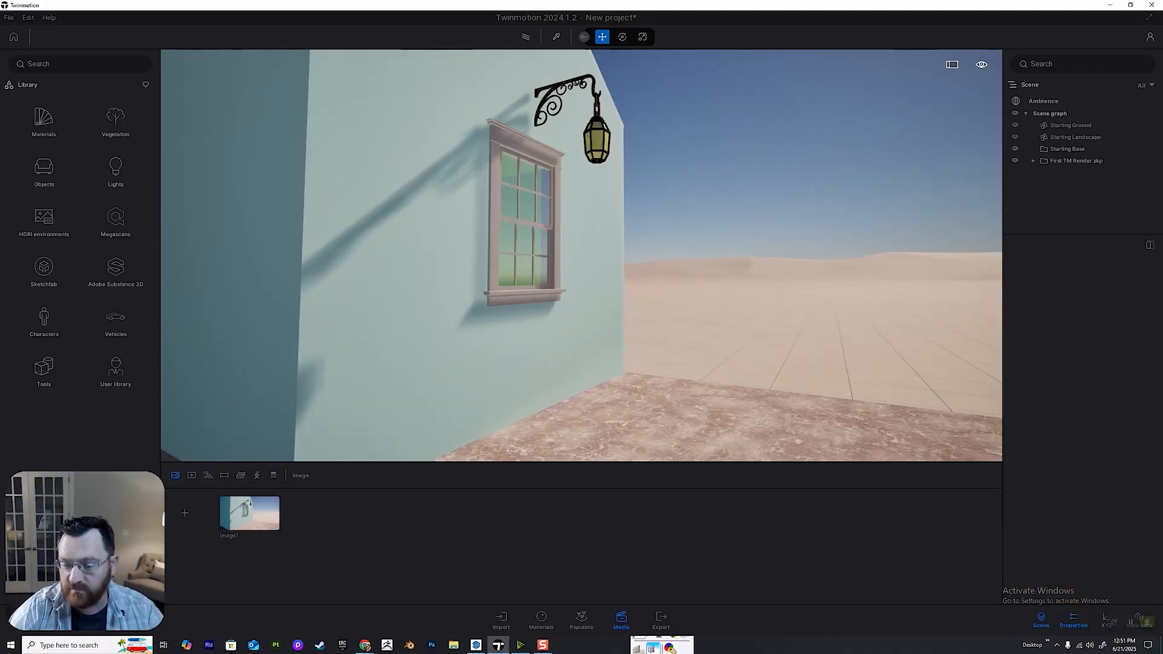
Reopen the saved image and set its output format to a width of 5000 and a height of 6000.
{"action": "left_click", "coordinate": [249, 513]}
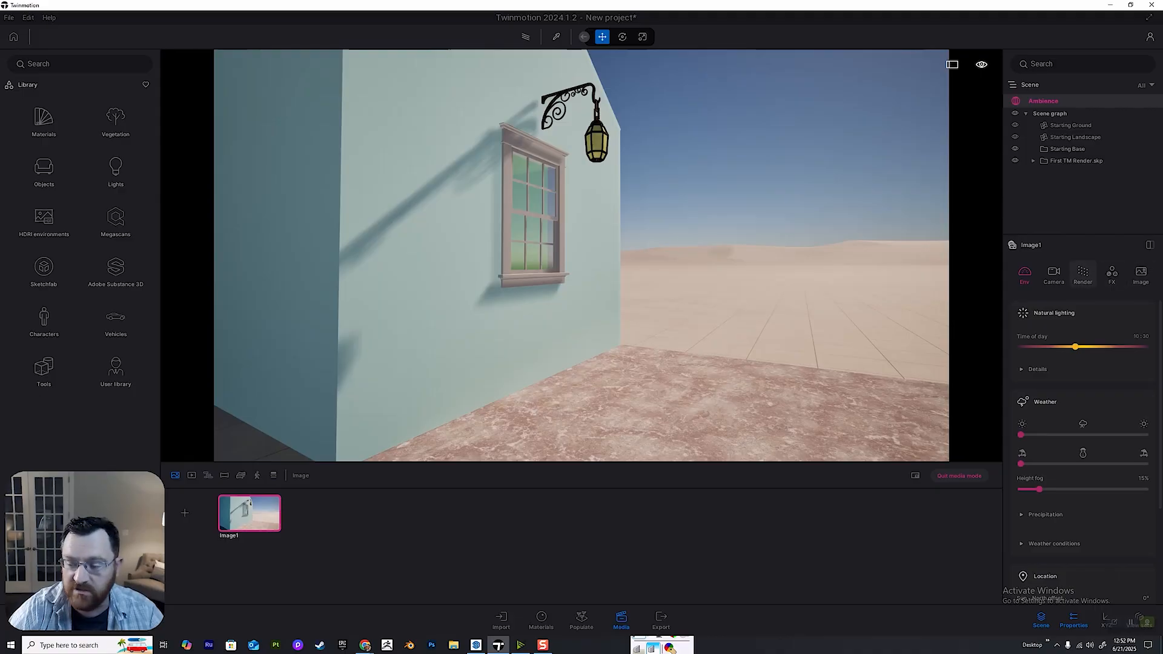
{"action": "left_click", "coordinate": [1141, 273]}
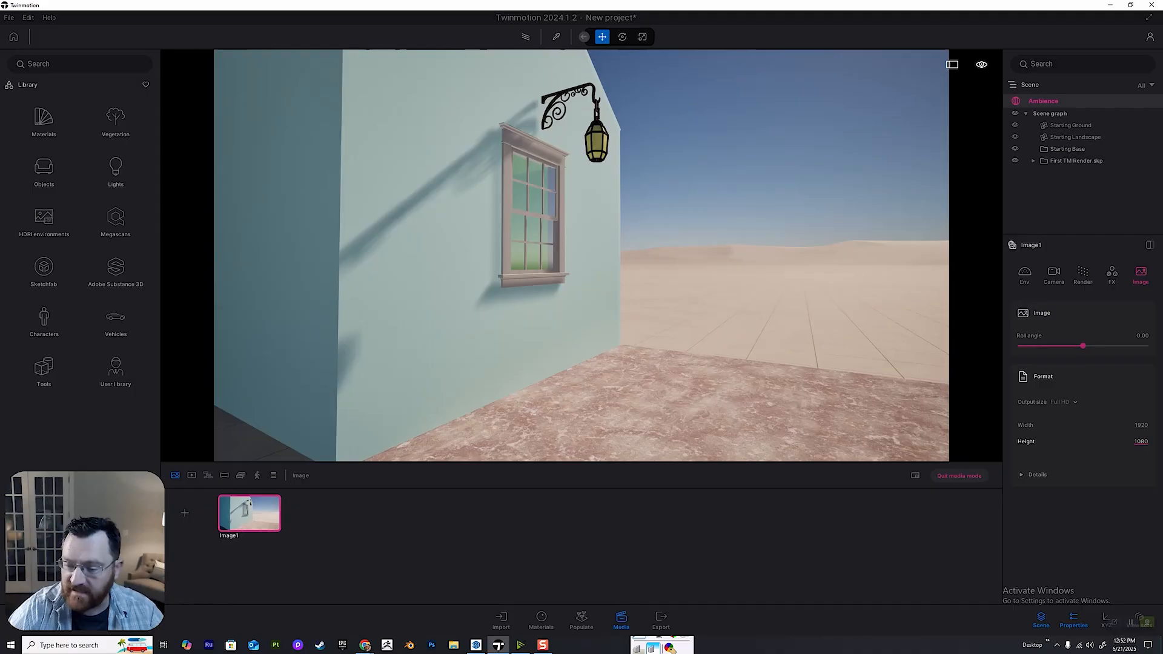
{"action": "left_click", "coordinate": [1141, 441]}
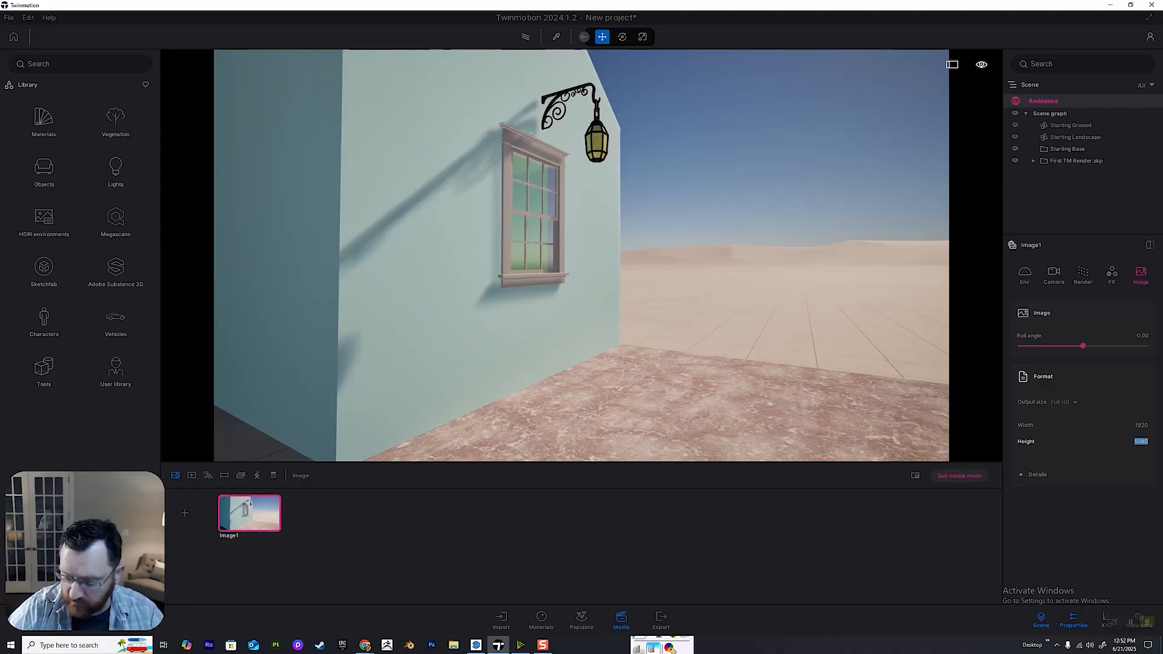
{"action": "type", "text": "6000"}
{"action": "key", "text": "Return"}
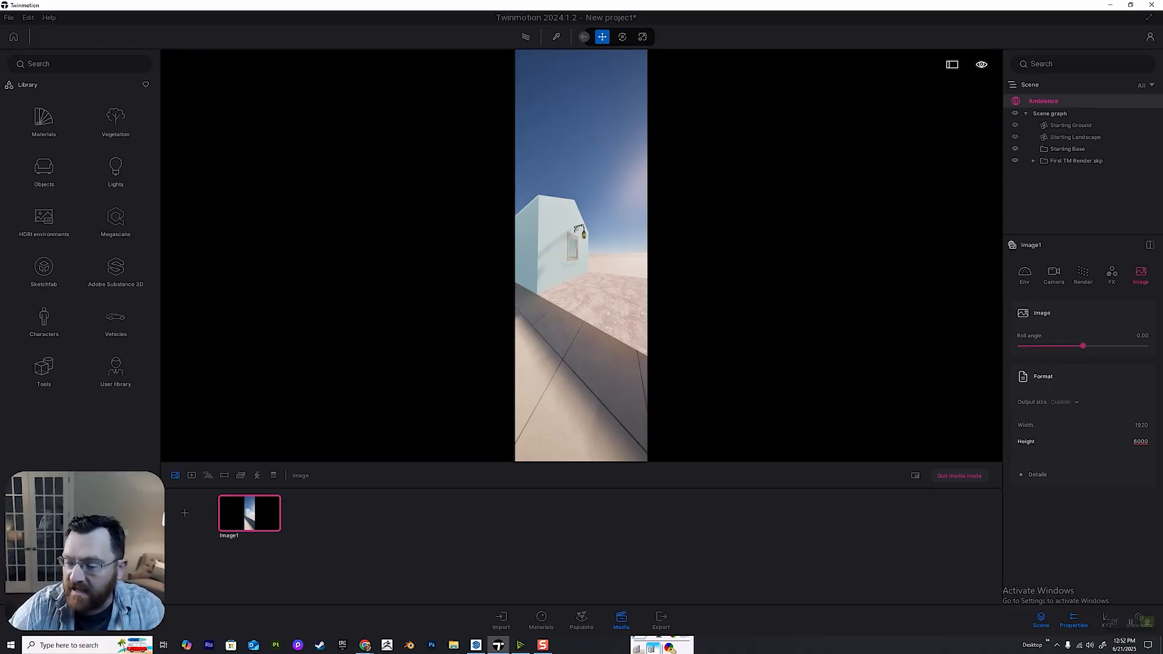
{"action": "left_click", "coordinate": [1139, 425]}
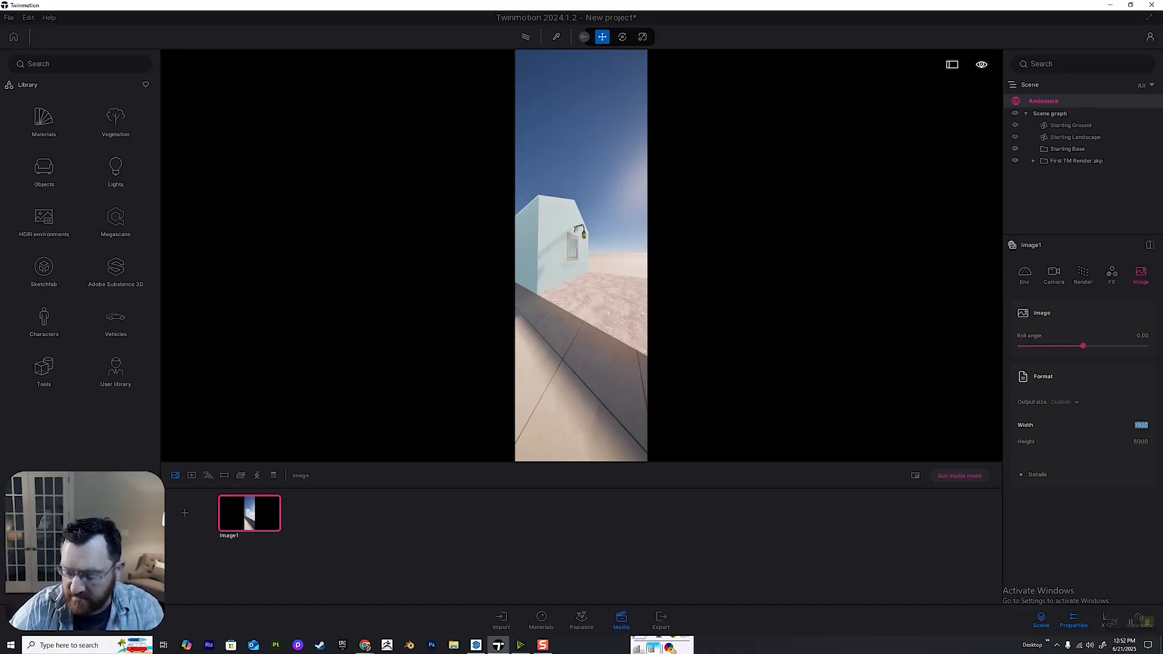
{"action": "type", "text": "5000"}
{"action": "key", "text": "Return"}
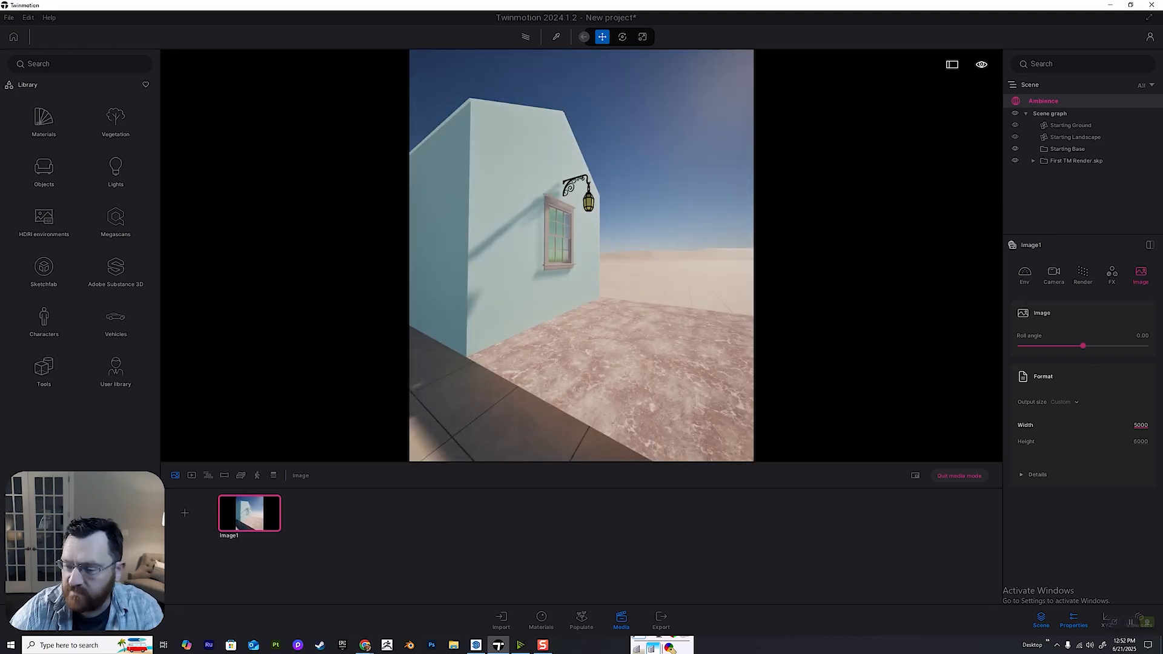
Try an image width of 4000, and set the width back to 5000.
{"action": "left_click", "coordinate": [1141, 425]}
{"action": "type", "text": "40"}
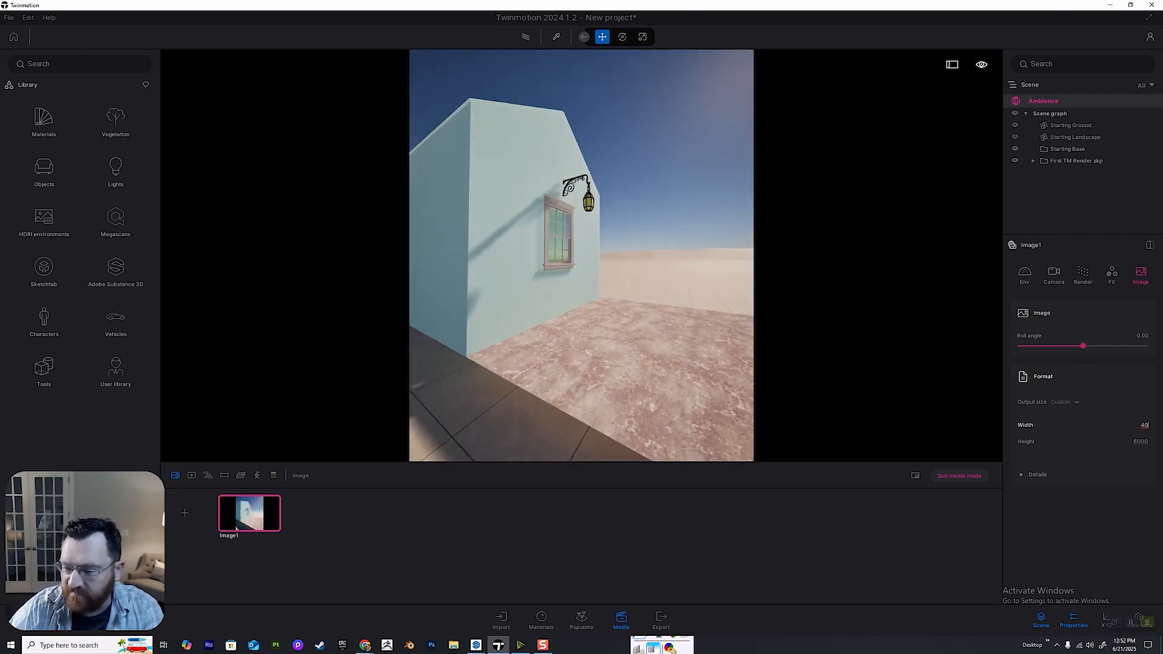
{"action": "type", "text": "00"}
{"action": "key", "text": "Return"}
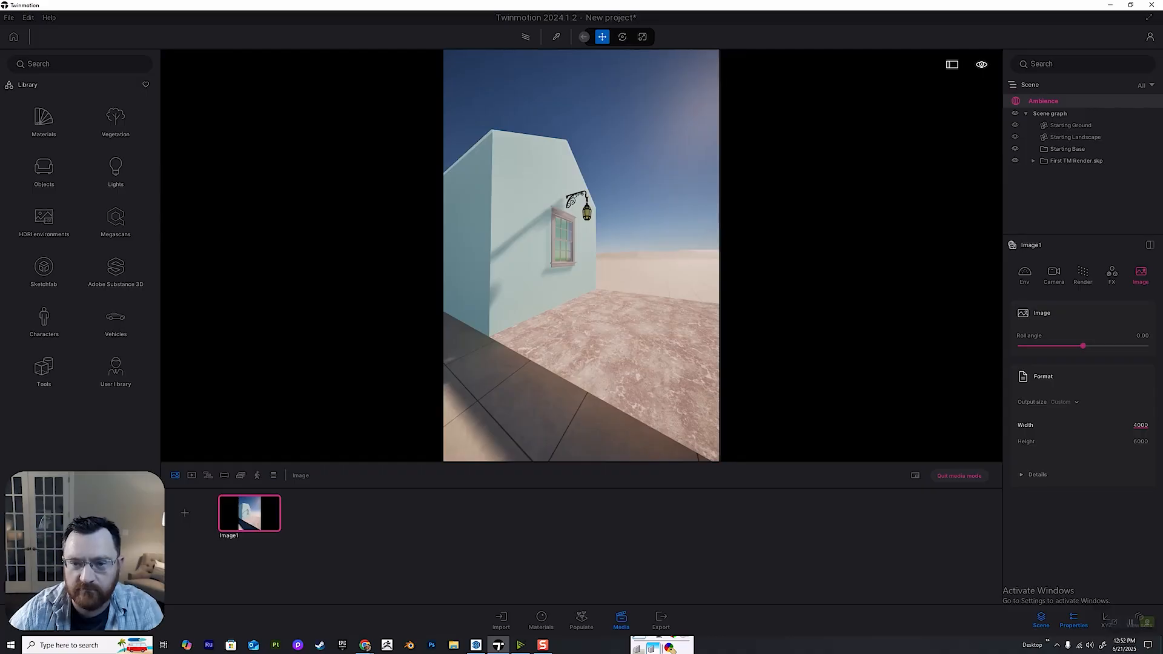
{"action": "left_click", "coordinate": [1140, 425]}
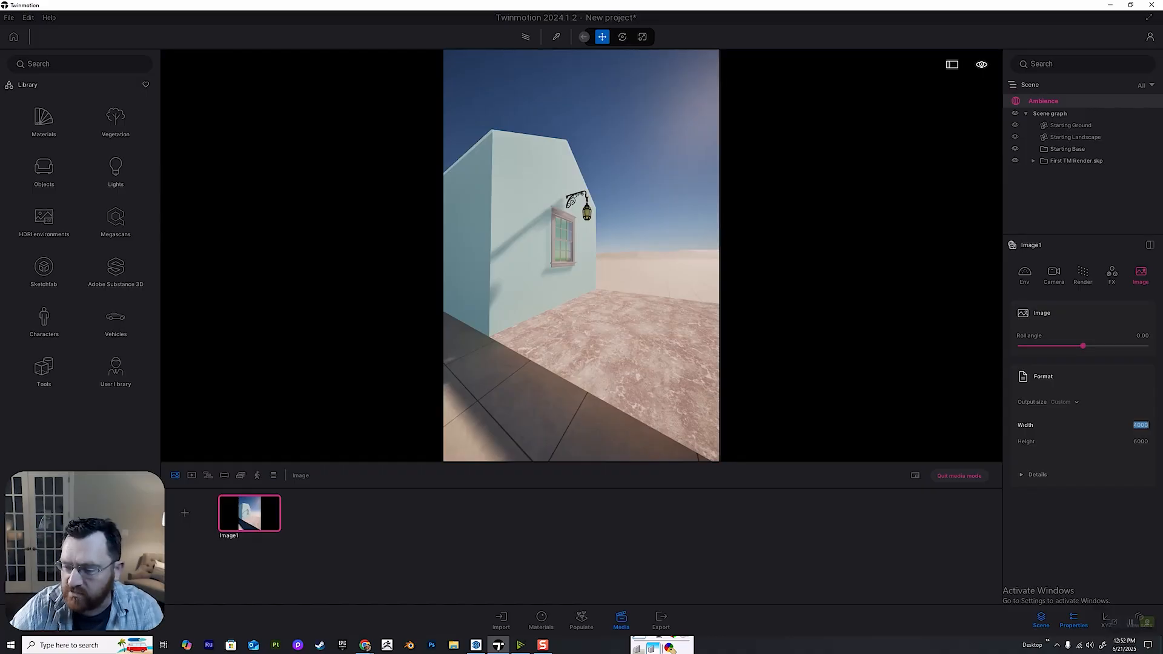
{"action": "type", "text": "5000"}
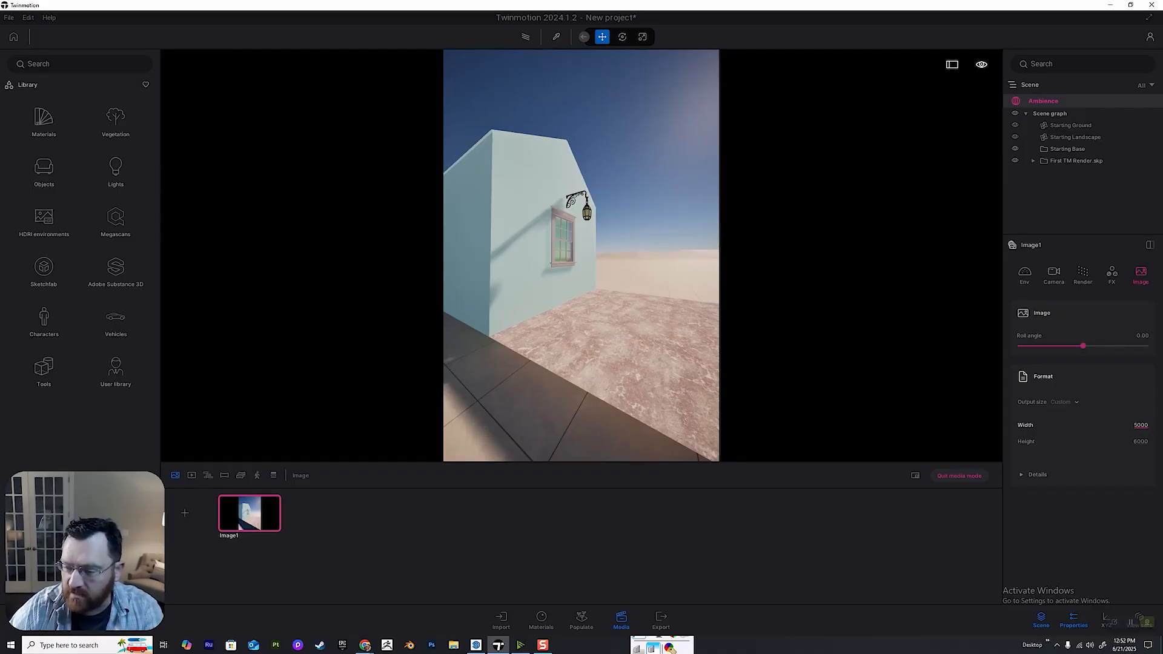
{"action": "key", "text": "Return"}
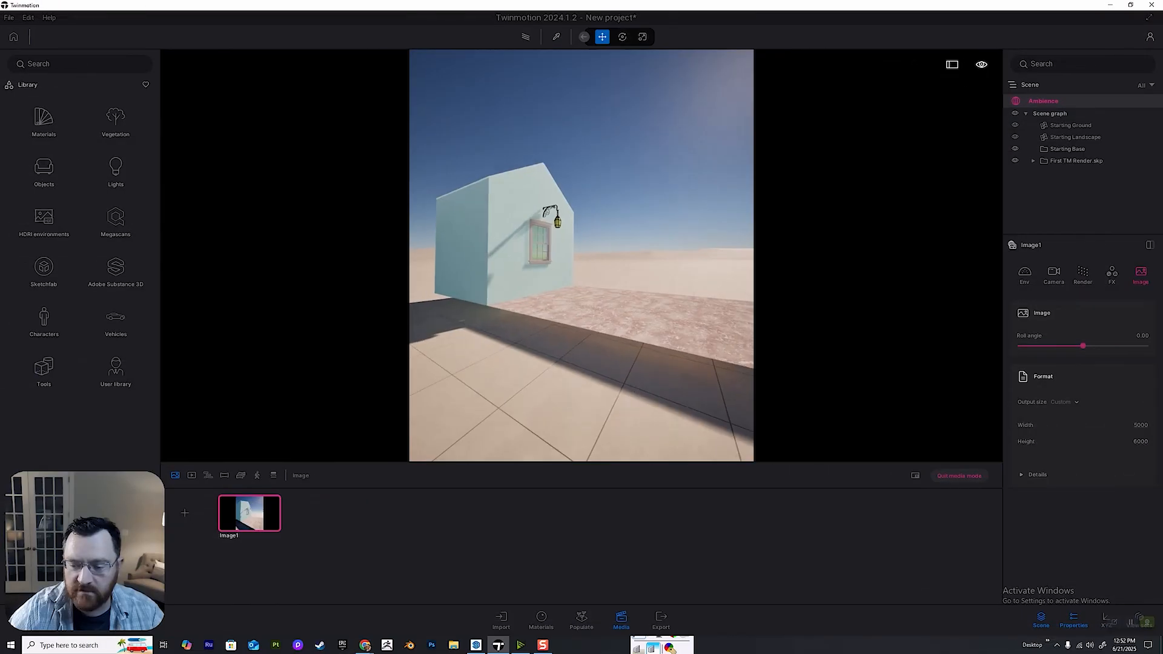
Exit media mode and view the whole house and floor slab from farther back.
{"action": "key", "text": "s"}
{"action": "left_click", "coordinate": [959, 476]}
{"action": "key", "text": "d"}
{"action": "key", "text": "s"}
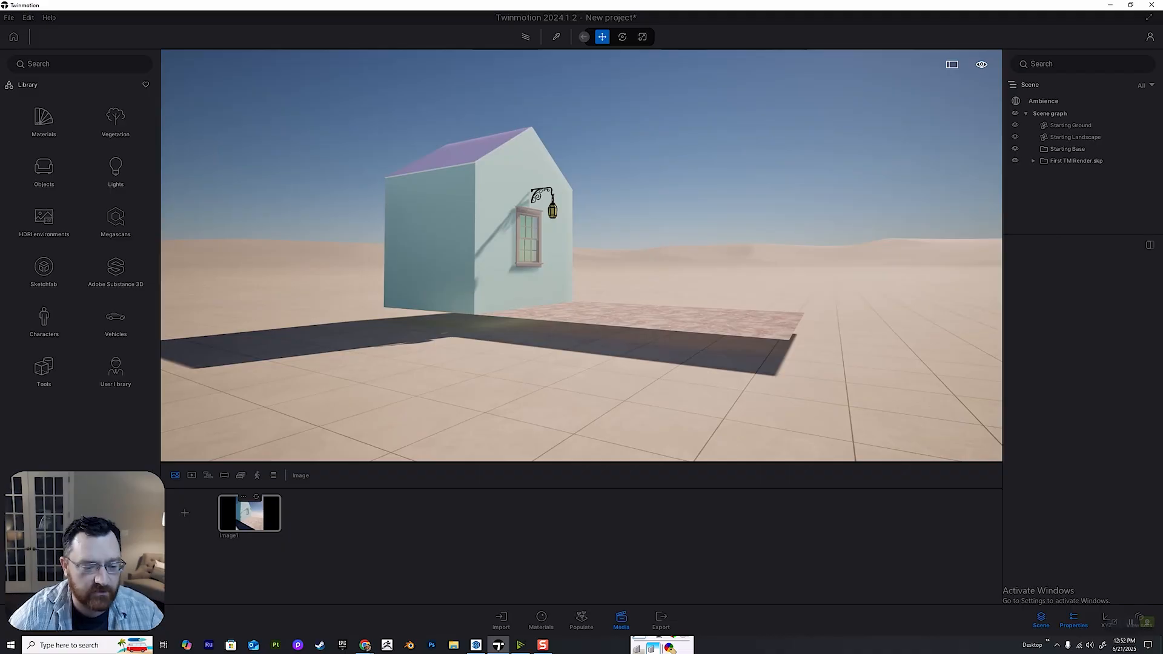
Reopen the saved image and look through its environment, camera, render, effects and image settings.
{"action": "left_click", "coordinate": [249, 512]}
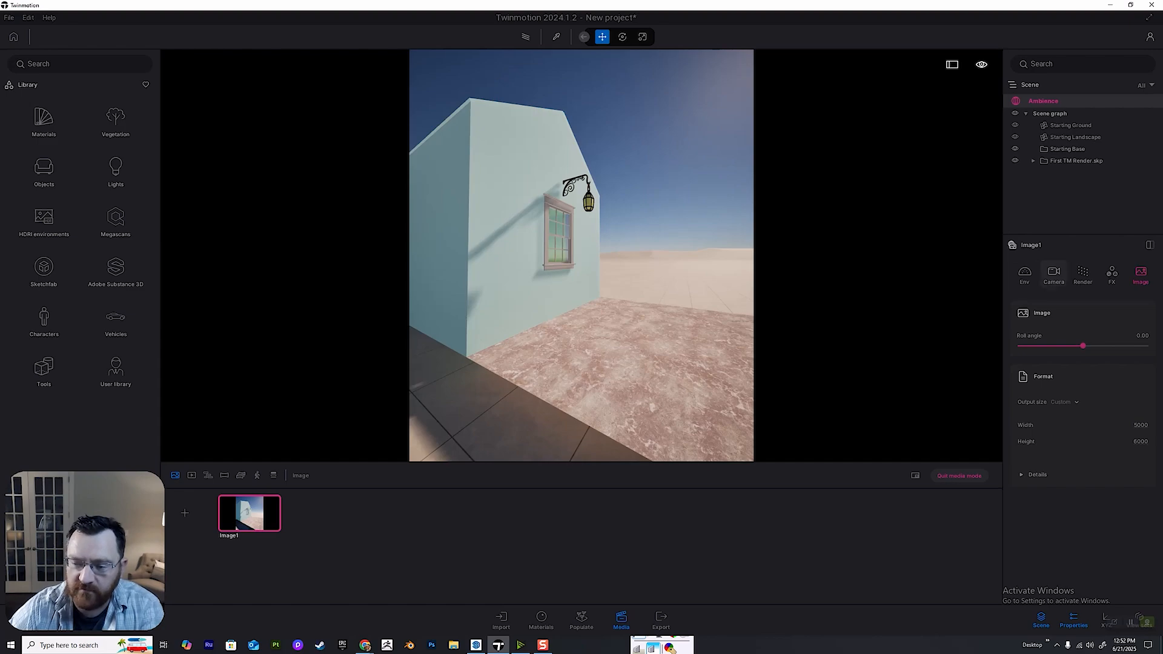
{"action": "left_click", "coordinate": [1024, 274]}
{"action": "left_click", "coordinate": [1054, 274]}
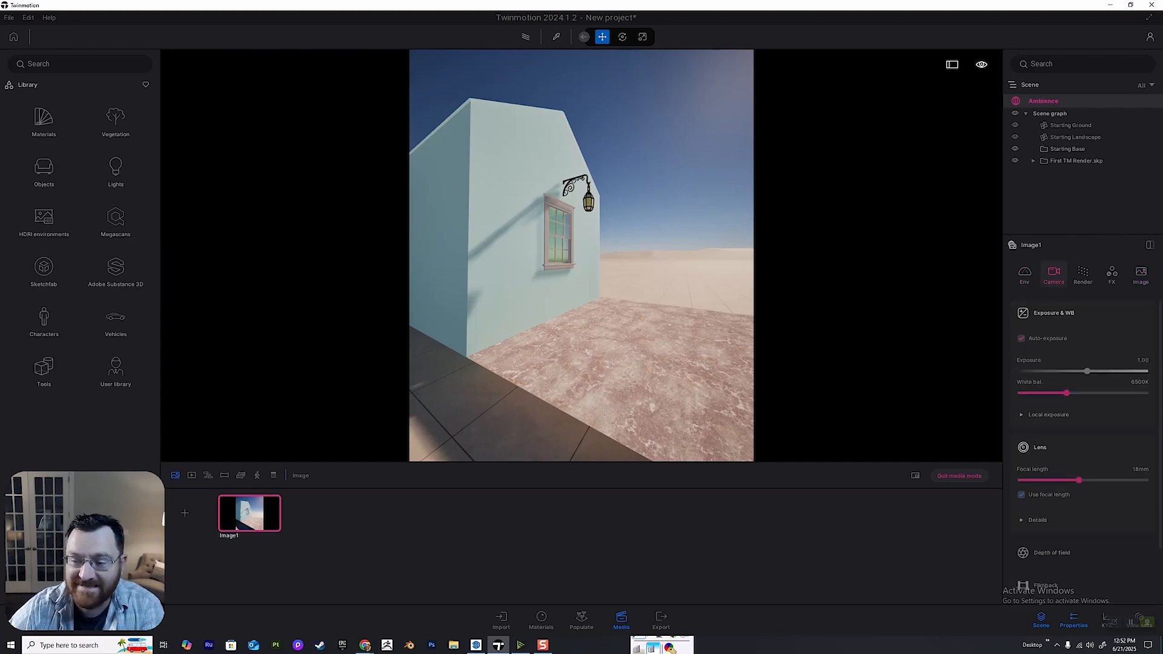
{"action": "left_click", "coordinate": [1083, 273]}
{"action": "left_click", "coordinate": [1111, 274]}
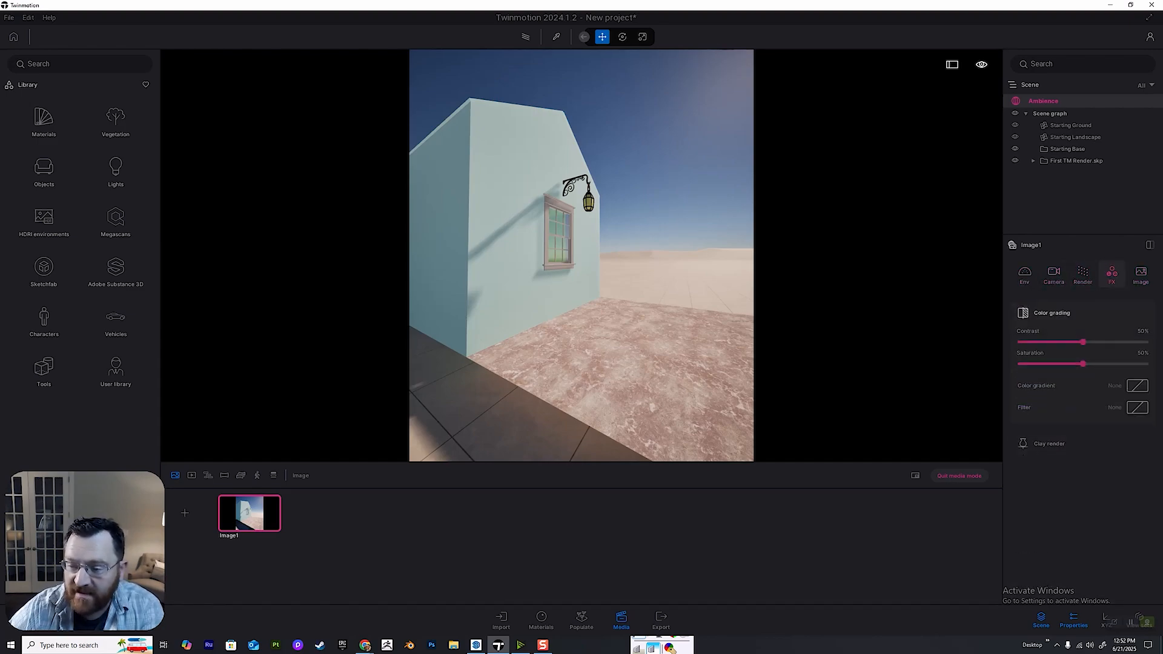
{"action": "left_click", "coordinate": [1141, 274]}
Set the focal length of the image's camera lens to 35 mm.
{"action": "left_click", "coordinate": [1054, 274]}
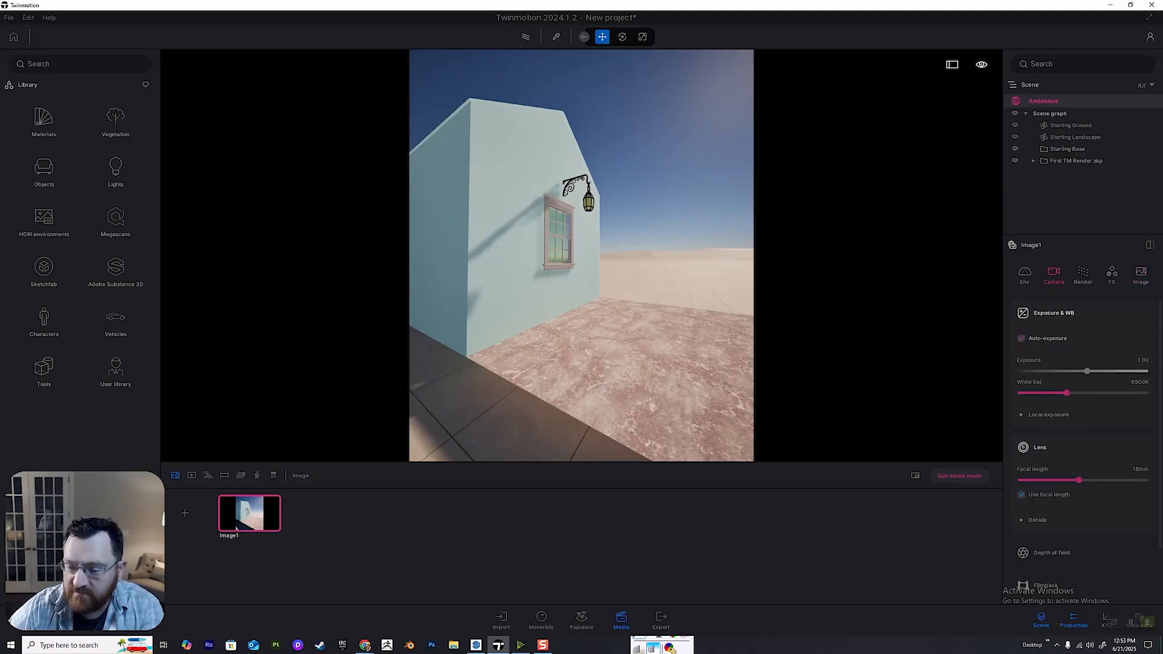
{"action": "left_click", "coordinate": [1054, 313]}
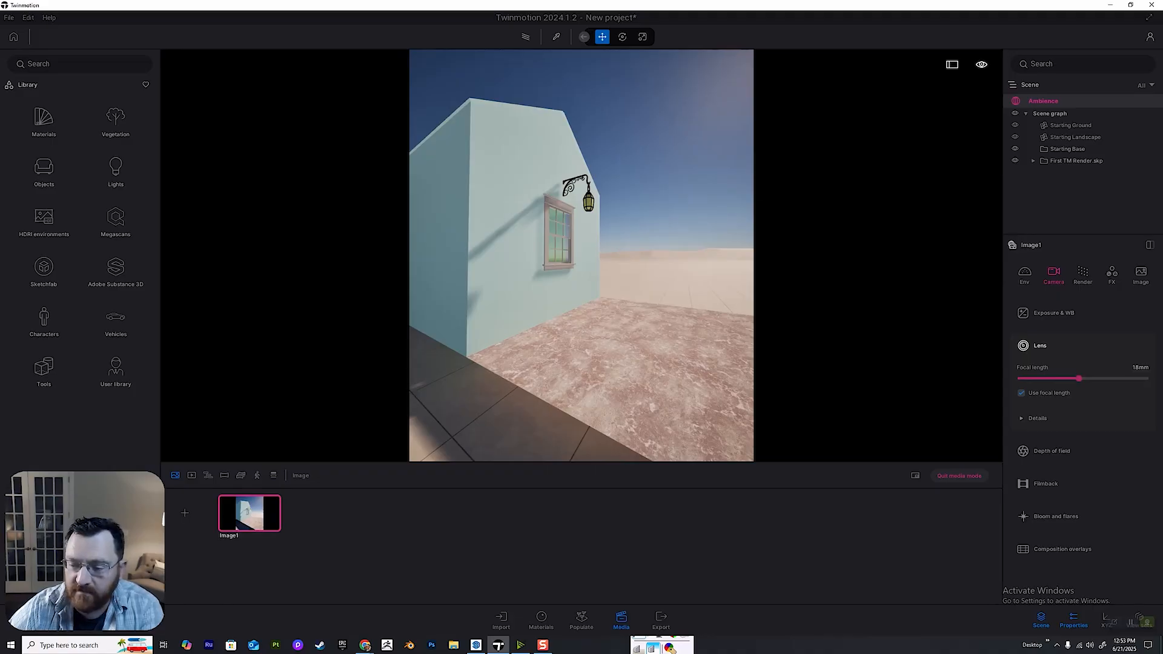
{"action": "left_click", "coordinate": [1140, 367]}
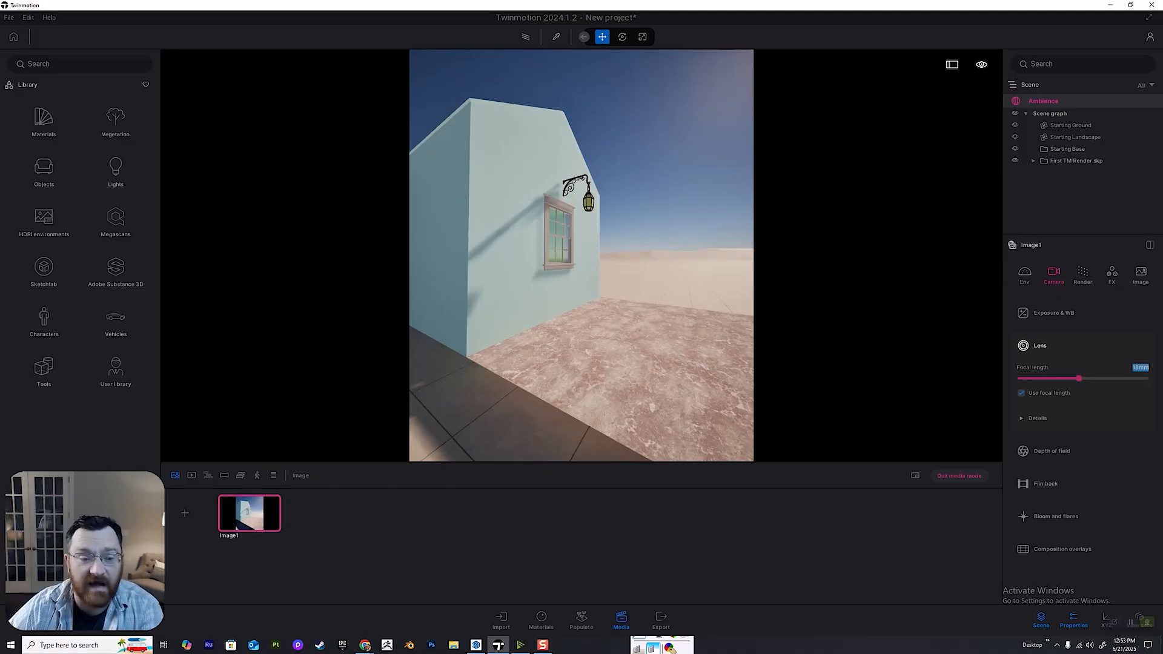
{"action": "type", "text": "30"}
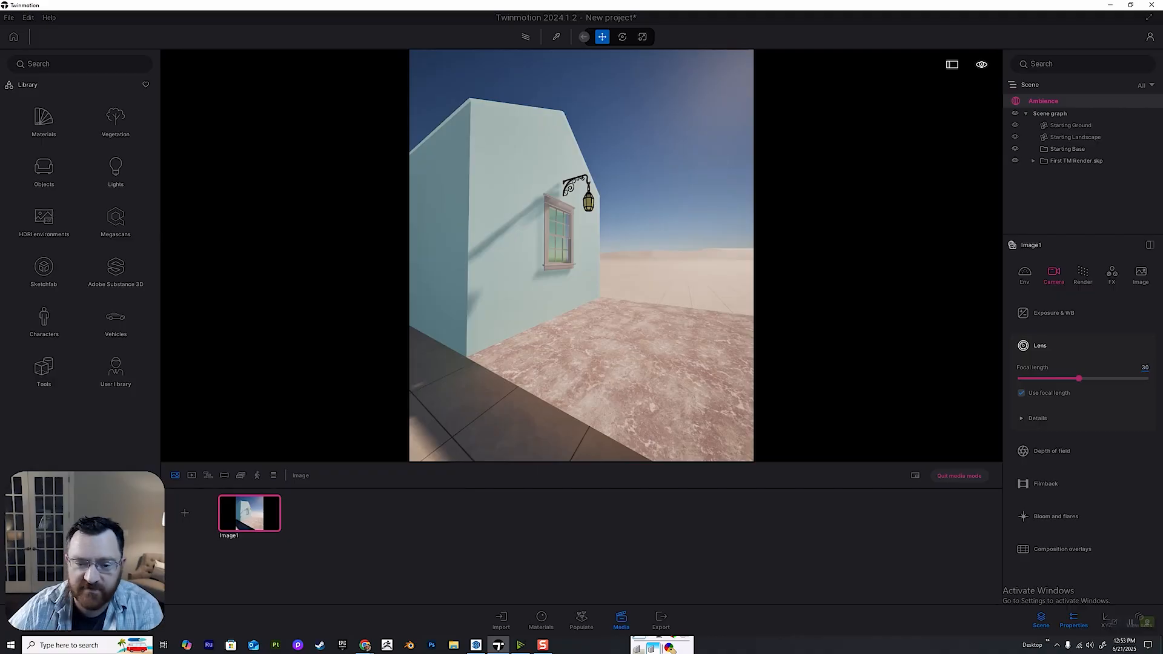
{"action": "key", "text": "Return"}
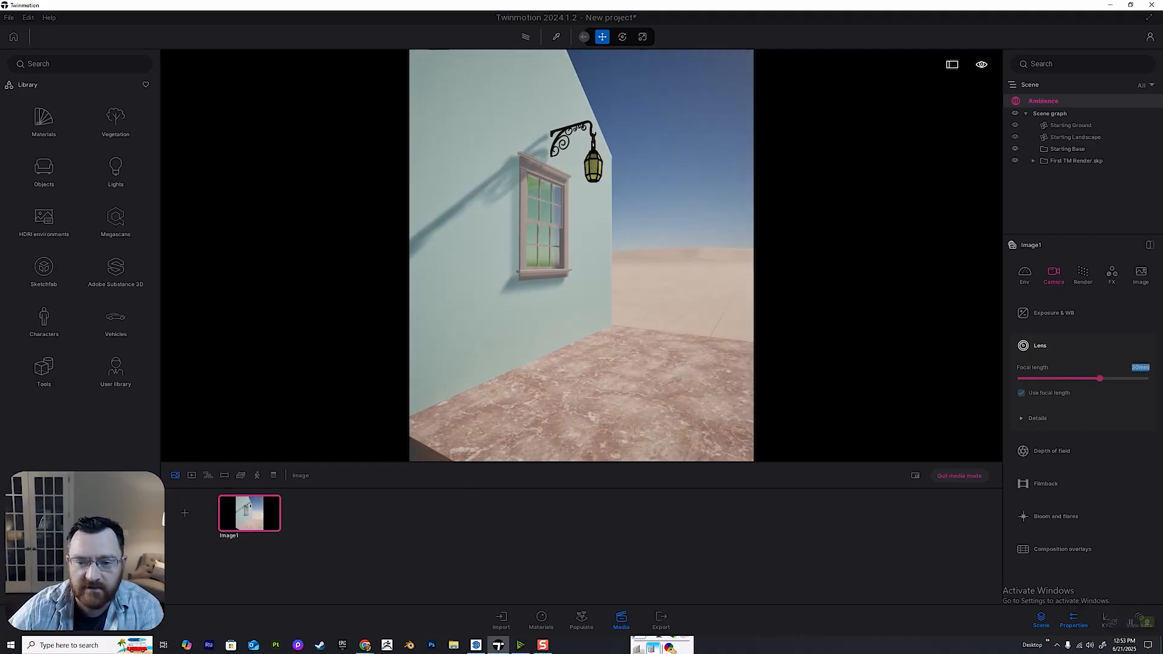
{"action": "type", "text": "35"}
{"action": "key", "text": "Return"}
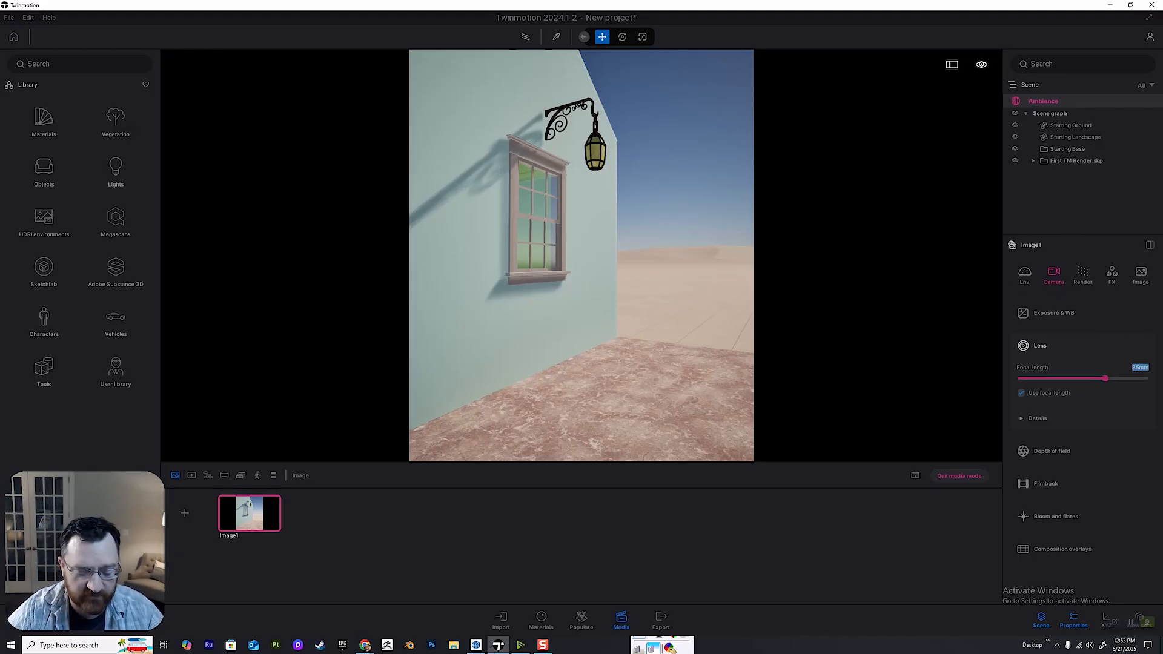
Reframe the camera on the window and lantern, keeping the wall's far corner, some paving and the desert in the picture.
{"action": "scroll", "coordinate": [582, 256], "scroll_direction": "down", "scroll_amount": 4}
{"action": "mouse_move", "coordinate": [581, 256]}
{"action": "right_mouse_down"}
{"action": "mouse_move", "coordinate": [605, 249]}
{"action": "mouse_move", "coordinate": [563, 255]}
{"action": "right_mouse_up"}
{"action": "scroll", "coordinate": [582, 255], "scroll_direction": "up", "scroll_amount": 2}
{"action": "key", "text": "w"}
{"action": "key", "text": "s"}
{"action": "key", "text": "d"}
{"action": "key", "text": "w"}
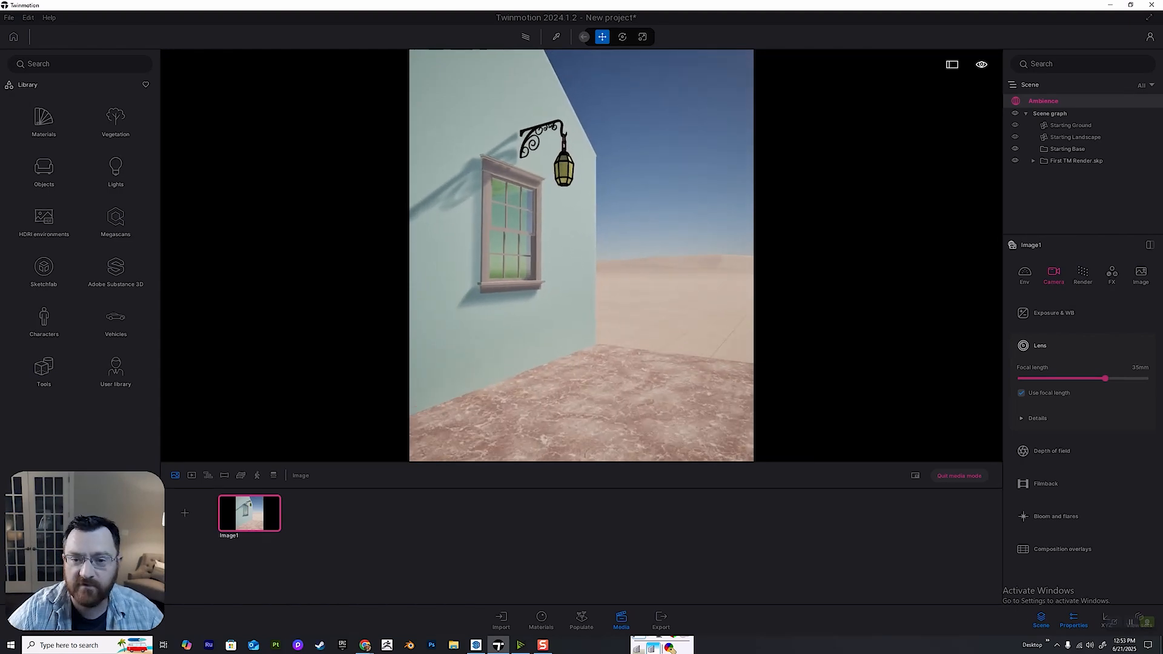
{"action": "key", "text": "w"}
{"action": "key", "text": "a"}
{"action": "key", "text": "d"}
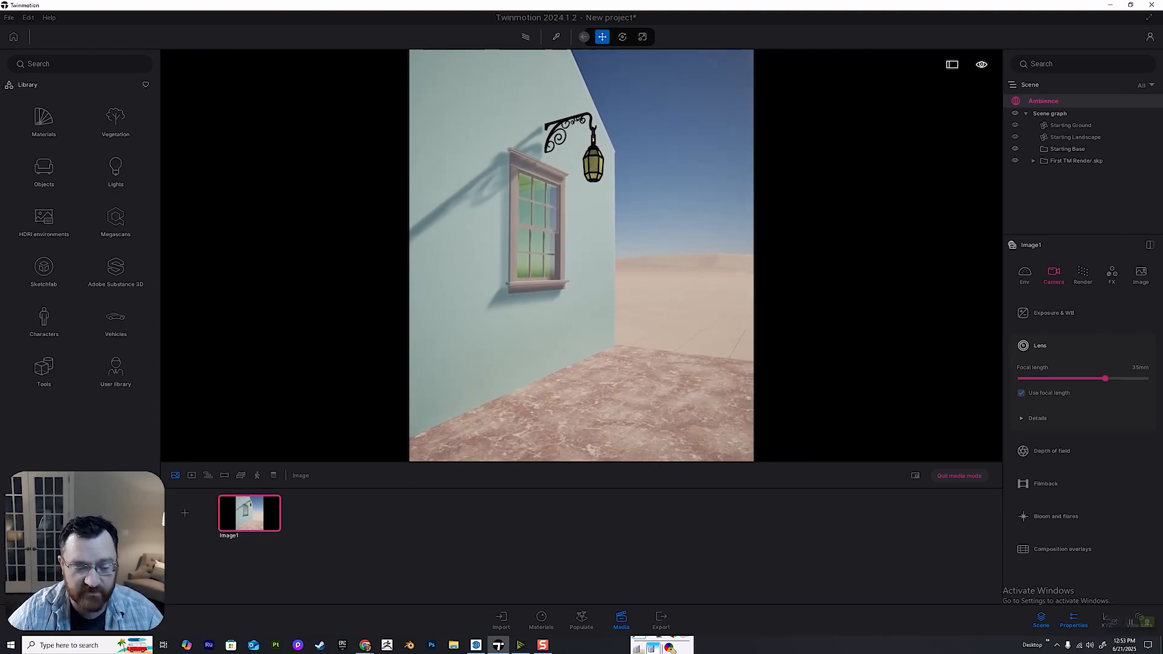
{"action": "key", "text": "d"}
{"action": "mouse_move", "coordinate": [581, 256]}
{"action": "right_mouse_down"}
{"action": "mouse_move", "coordinate": [596, 251]}
{"action": "mouse_move", "coordinate": [559, 261]}
{"action": "mouse_move", "coordinate": [577, 256]}
{"action": "right_mouse_up"}
{"action": "key", "text": "d"}
{"action": "key", "text": "w"}
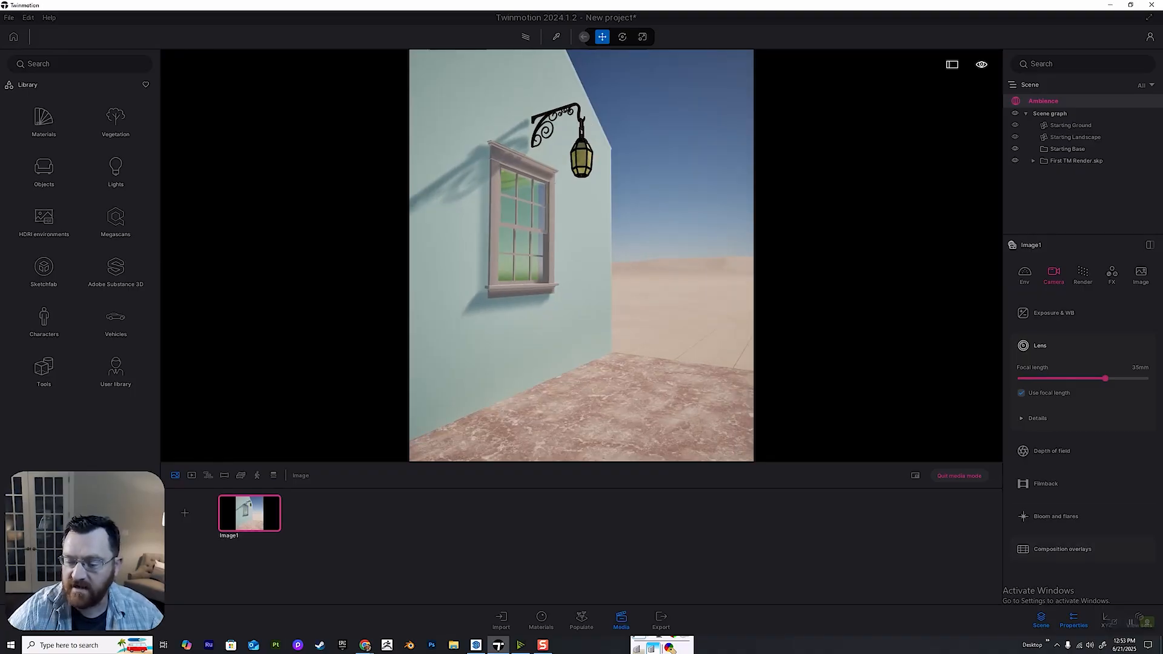
Turn on the grid composition overlay for the image's camera.
{"action": "left_click", "coordinate": [1062, 550]}
{"action": "scroll", "coordinate": [1057, 552], "scroll_direction": "down", "scroll_amount": 1}
{"action": "left_click", "coordinate": [1051, 553]}
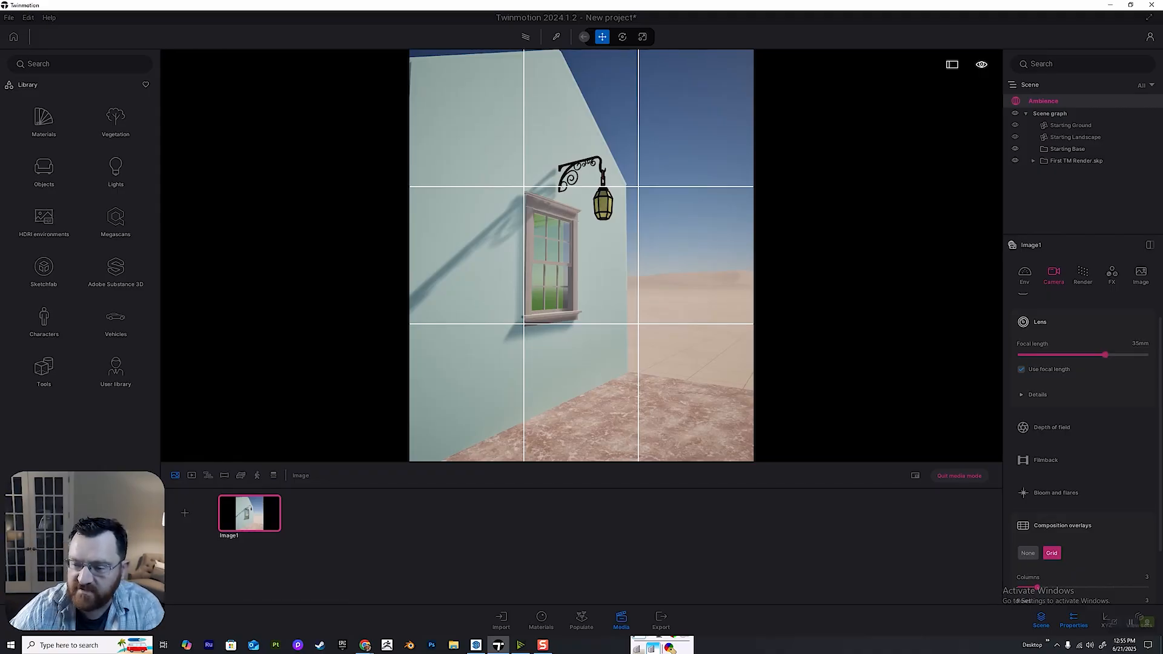
Enable Parallelism in the lens details and update the saved image with the window and lantern reframed on the grid.
{"action": "left_click", "coordinate": [1037, 394]}
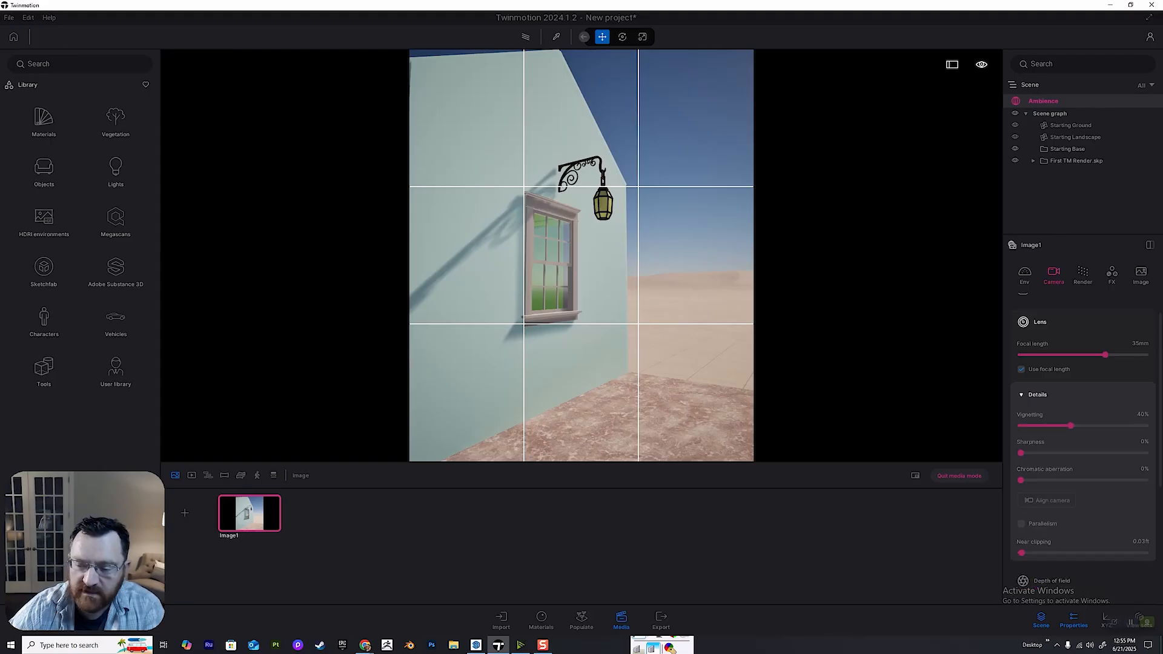
{"action": "scroll", "coordinate": [1083, 444], "scroll_direction": "down", "scroll_amount": 2}
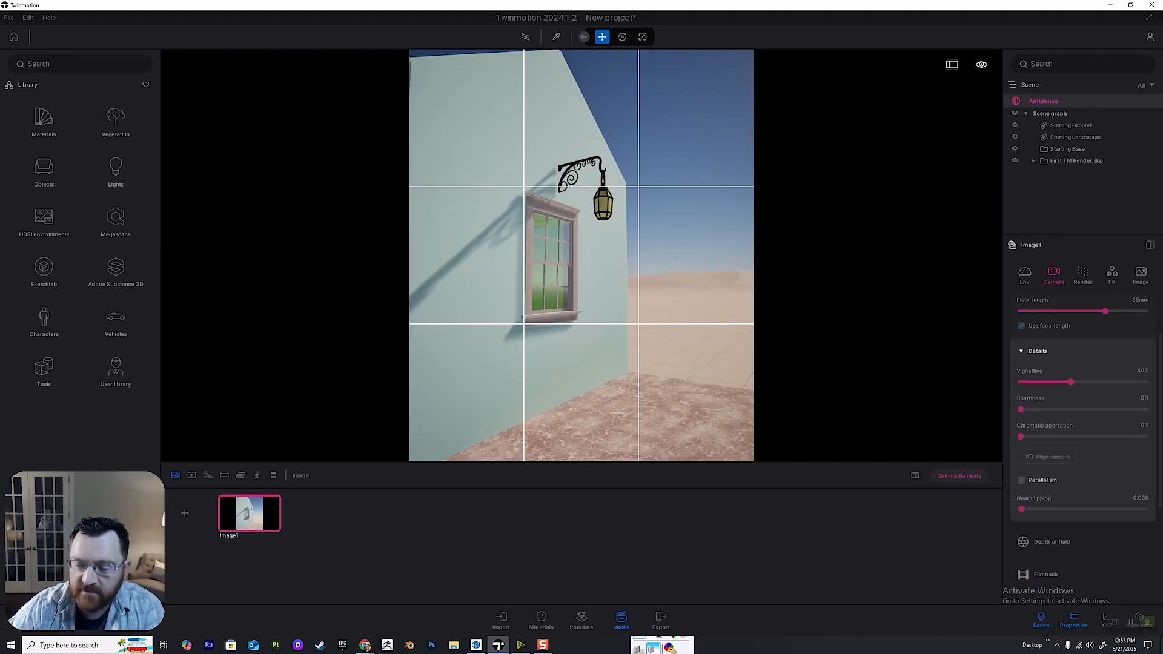
{"action": "left_click", "coordinate": [1022, 480]}
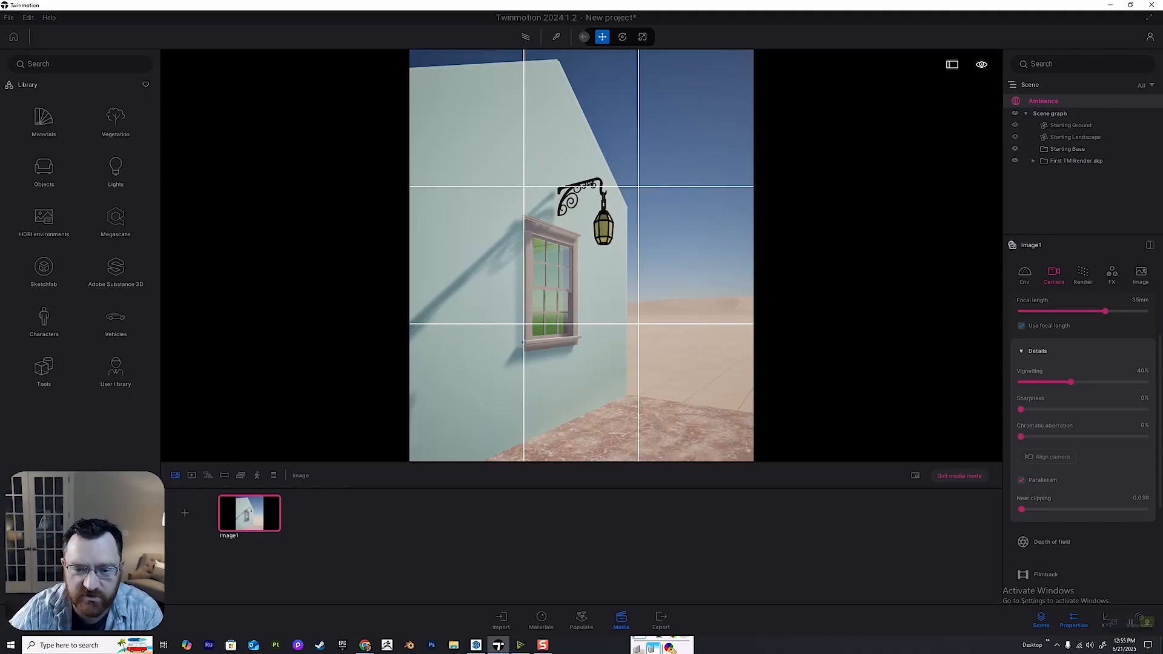
{"action": "right_click_drag", "start_coordinate": [581, 255], "coordinate": [579, 281]}
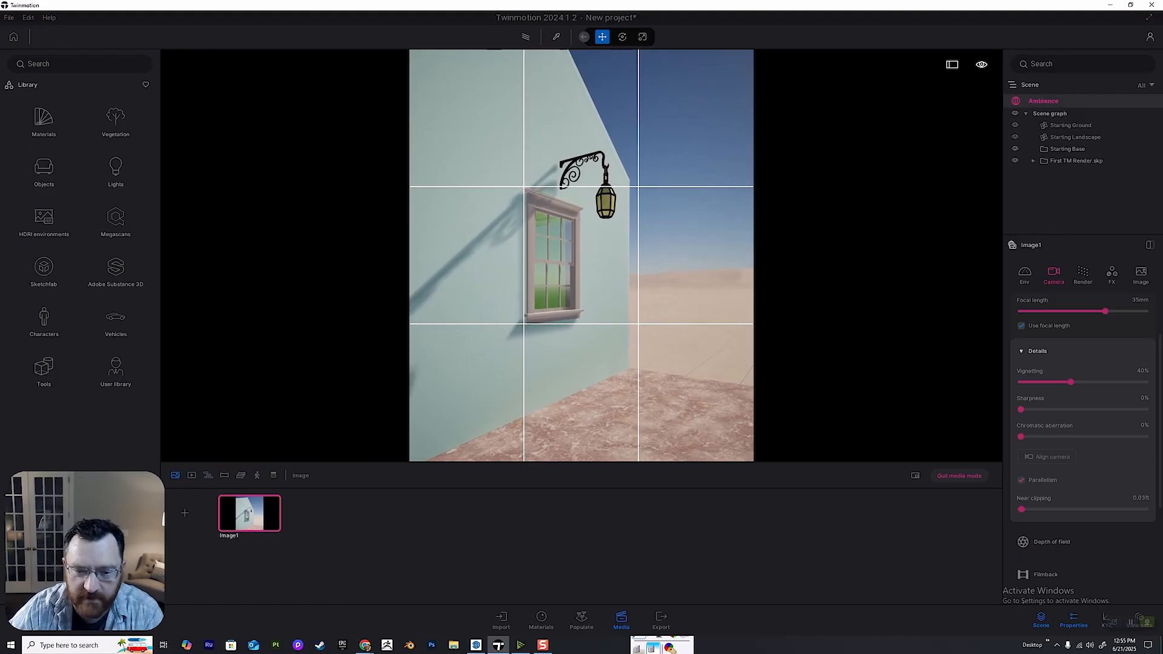
{"action": "mouse_move", "coordinate": [248, 498]}
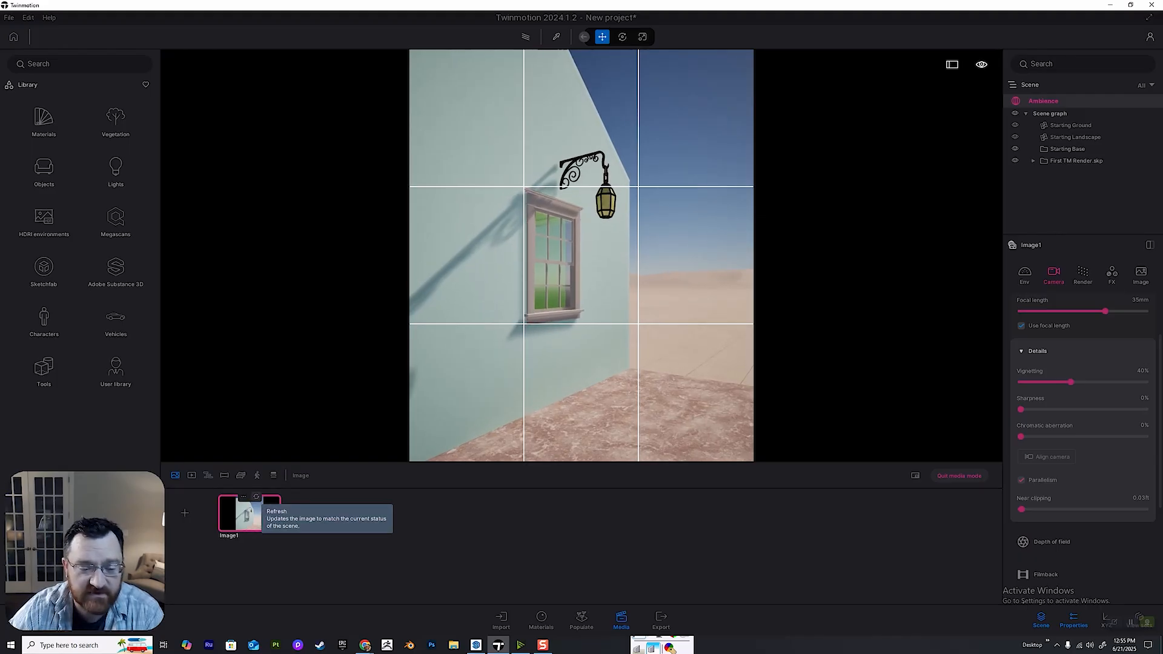
{"action": "left_click", "coordinate": [256, 497]}
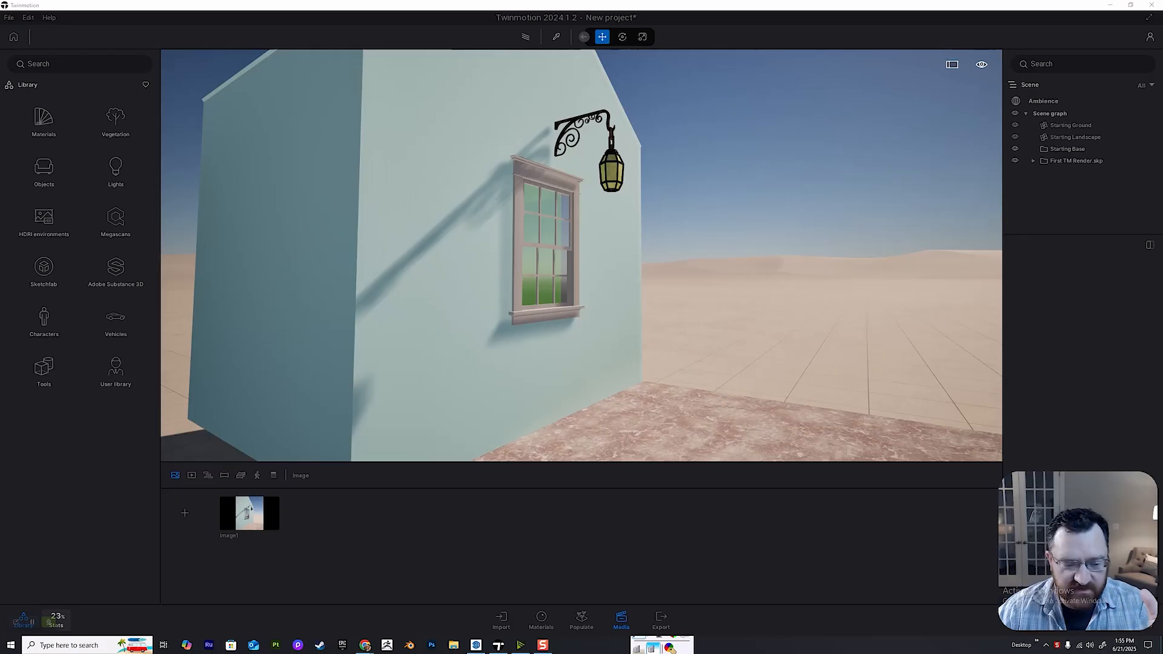
Examine the wall around the window and lantern from close up.
{"action": "left_click", "coordinate": [246, 492]}
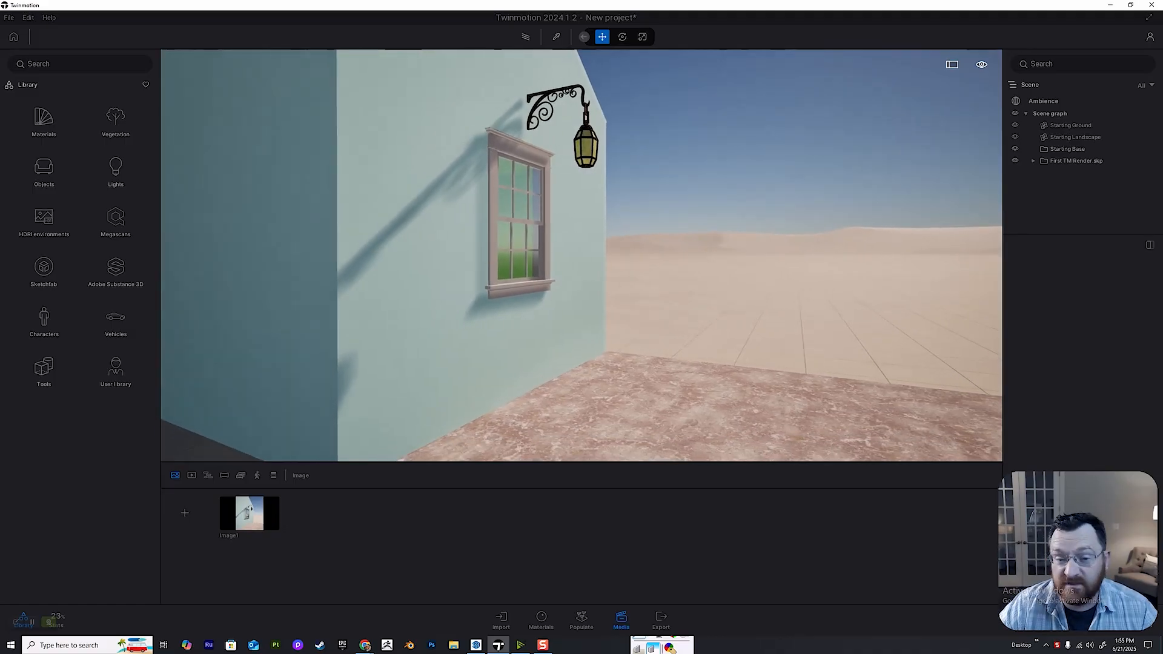
{"action": "key", "text": "w"}
{"action": "key", "text": "a"}
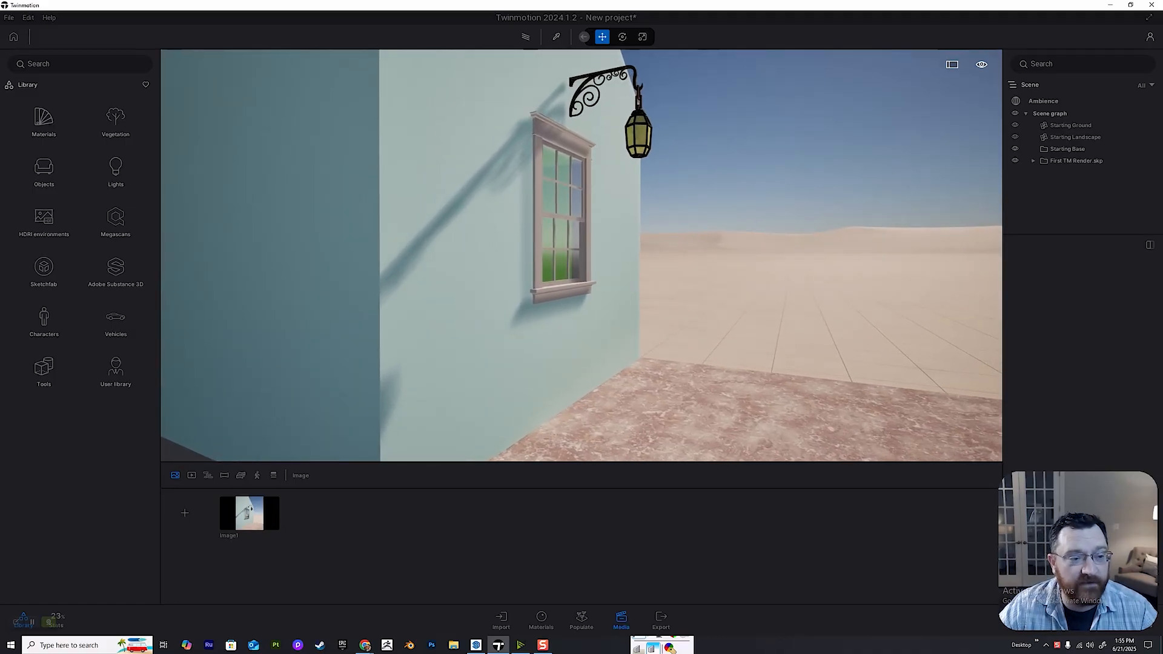
{"action": "key", "text": "d"}
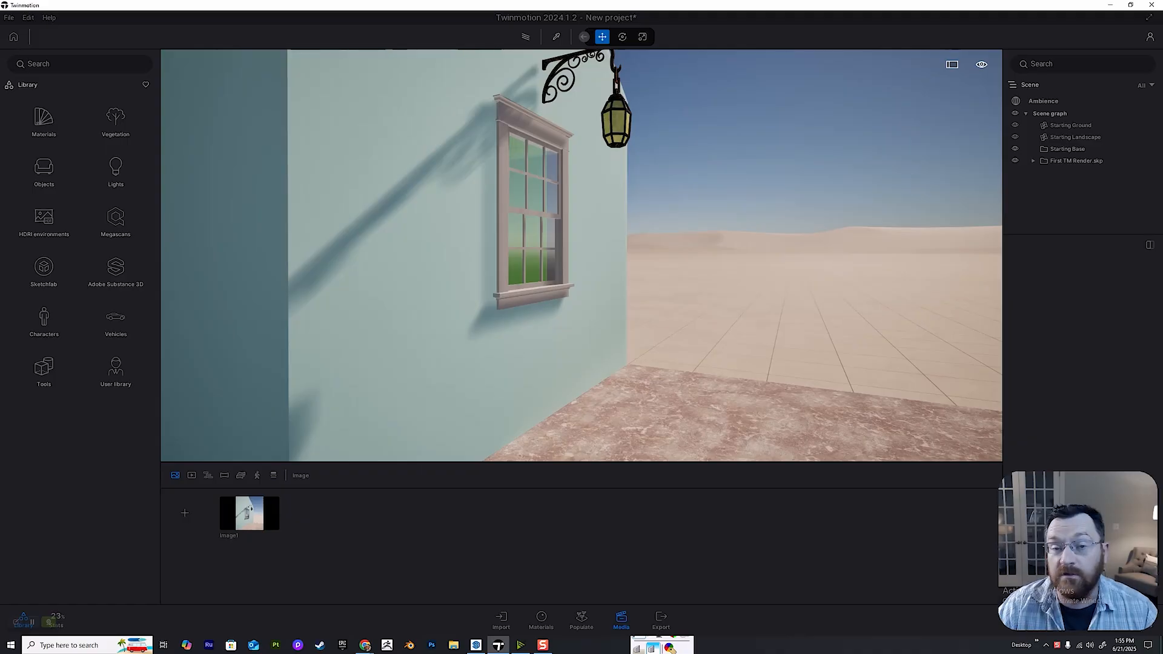
{"action": "key", "text": "d"}
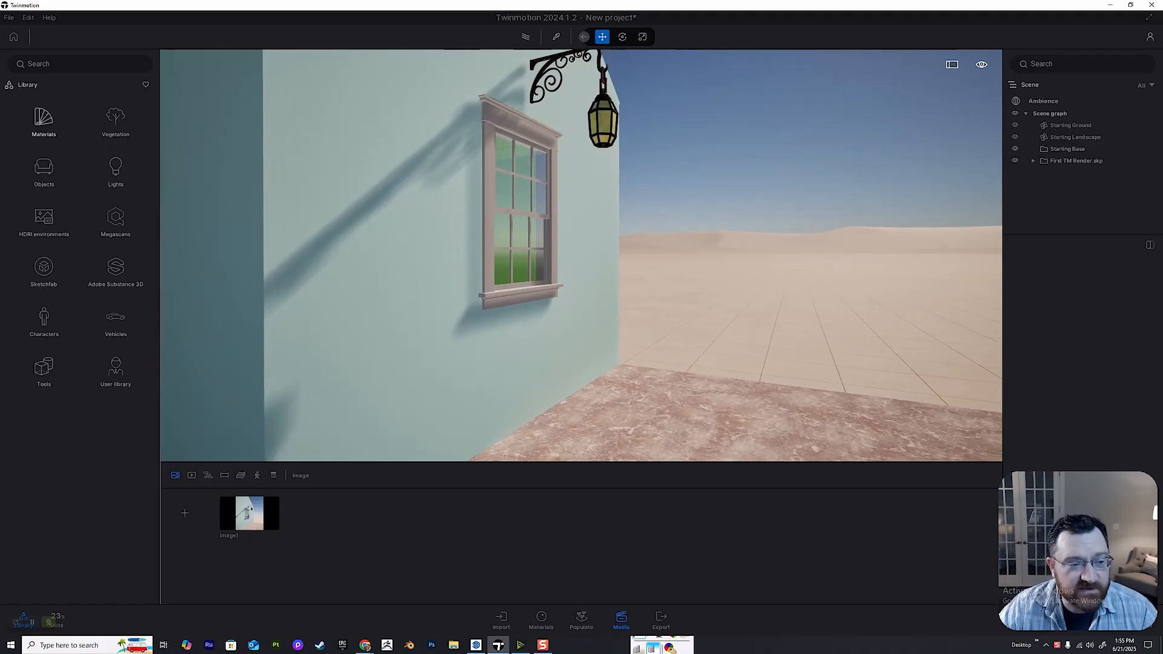
{"action": "right_click_drag", "start_coordinate": [582, 255], "coordinate": [573, 304]}
{"action": "key", "text": "w"}
{"action": "key", "text": "e"}
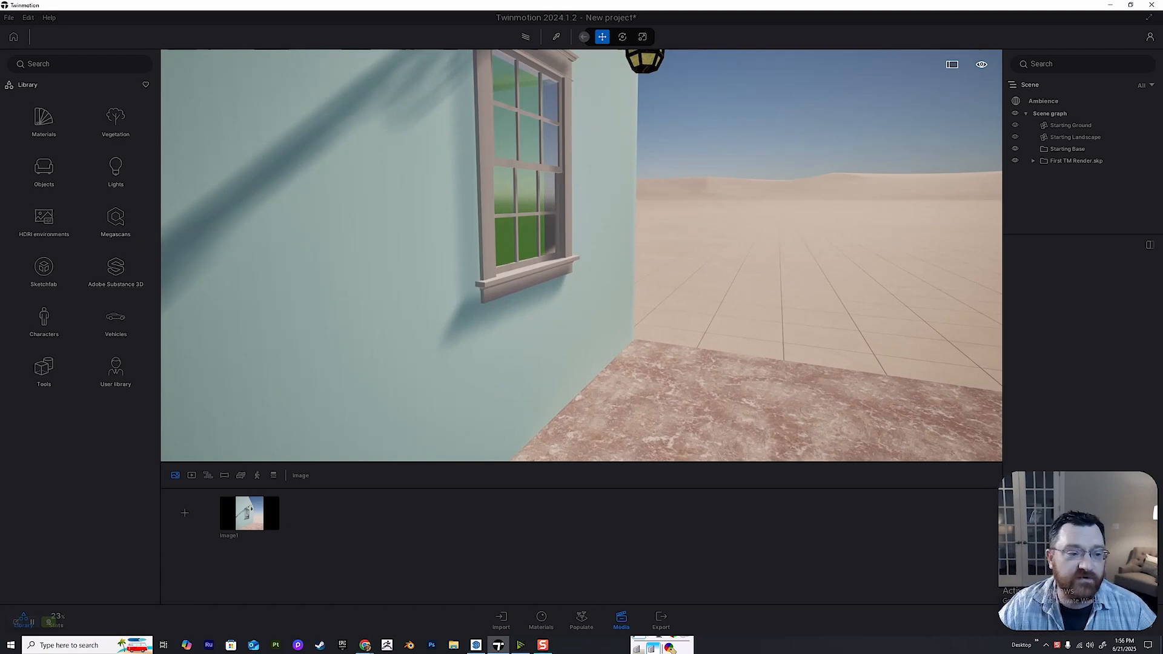
{"action": "right_click_drag", "start_coordinate": [581, 256], "coordinate": [538, 240]}
{"action": "key", "text": "s"}
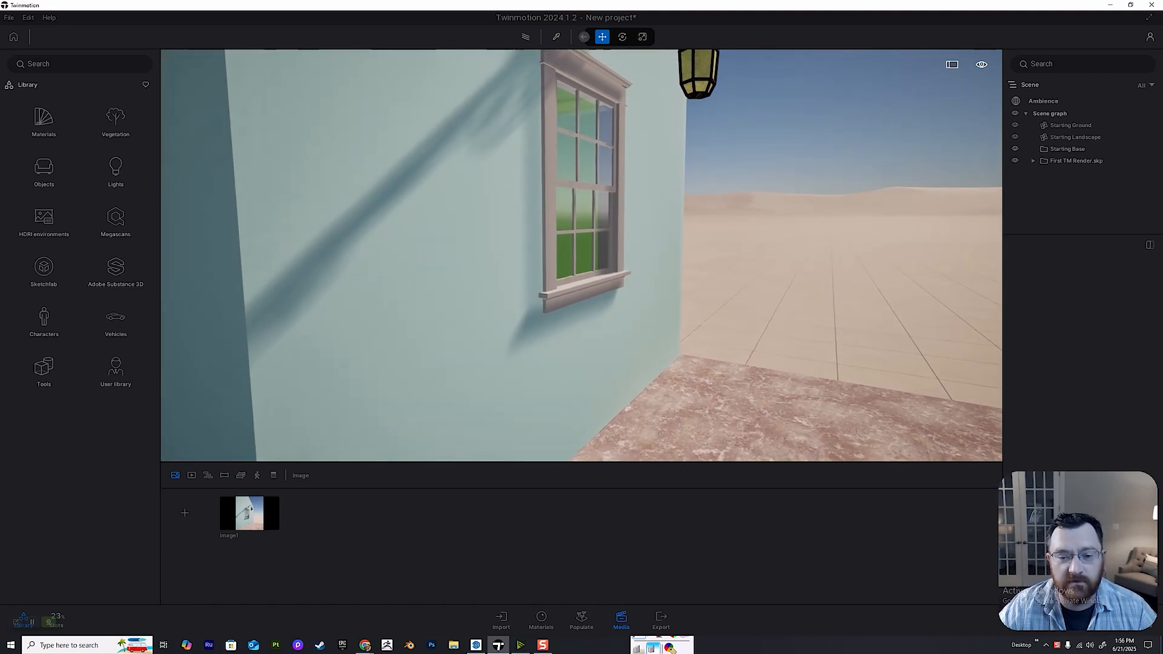
{"action": "key", "text": "d"}
{"action": "key", "text": "w"}
{"action": "key", "text": "s"}
{"action": "right_click_drag", "start_coordinate": [582, 256], "coordinate": [550, 226]}
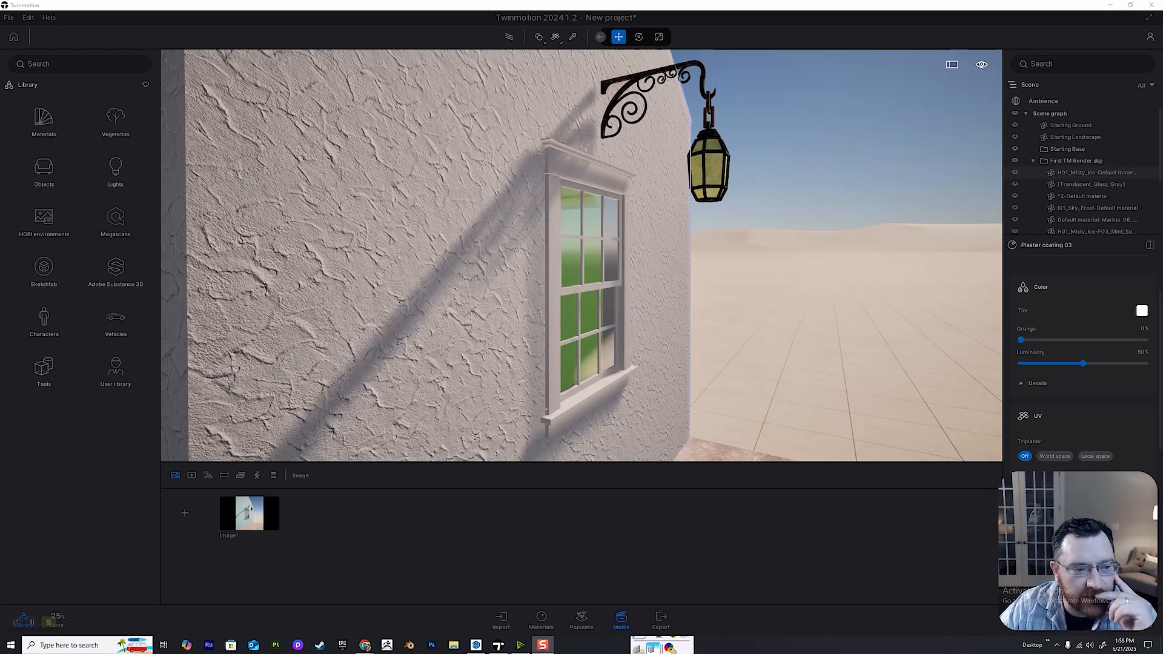
Try the wall coverings Plaster coating 01 and Plaster coating 02 on the house wall, and apply Plaster coating 04.
{"action": "left_click", "coordinate": [44, 122]}
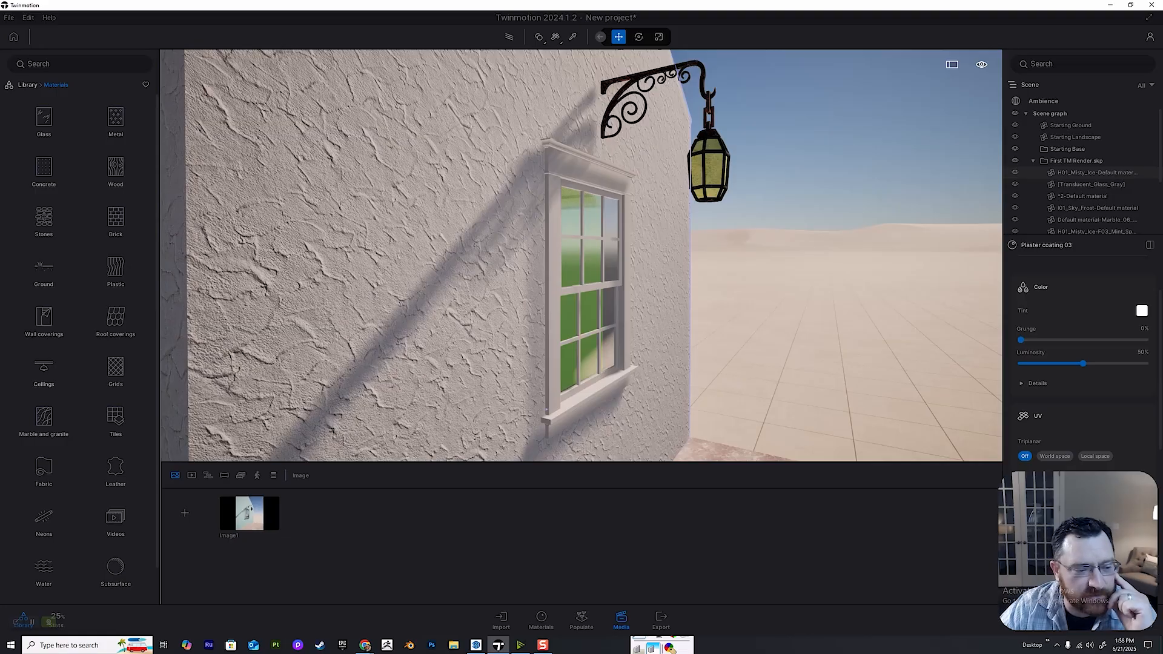
{"action": "left_click", "coordinate": [44, 318]}
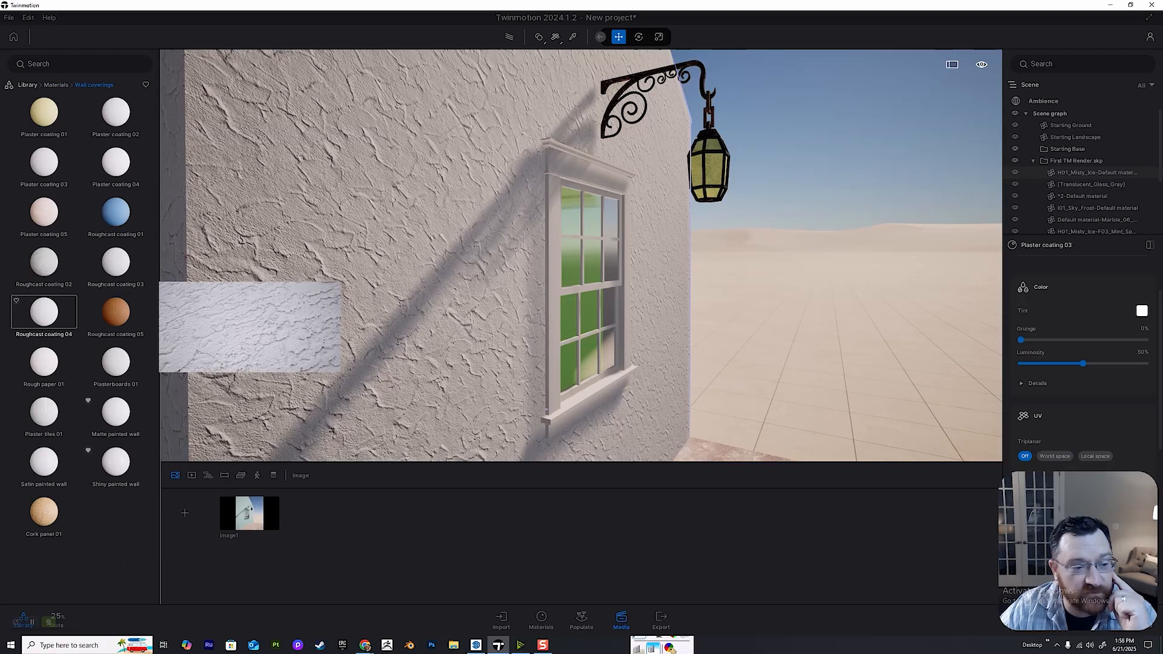
{"action": "left_click_drag", "start_coordinate": [44, 112], "coordinate": [261, 175]}
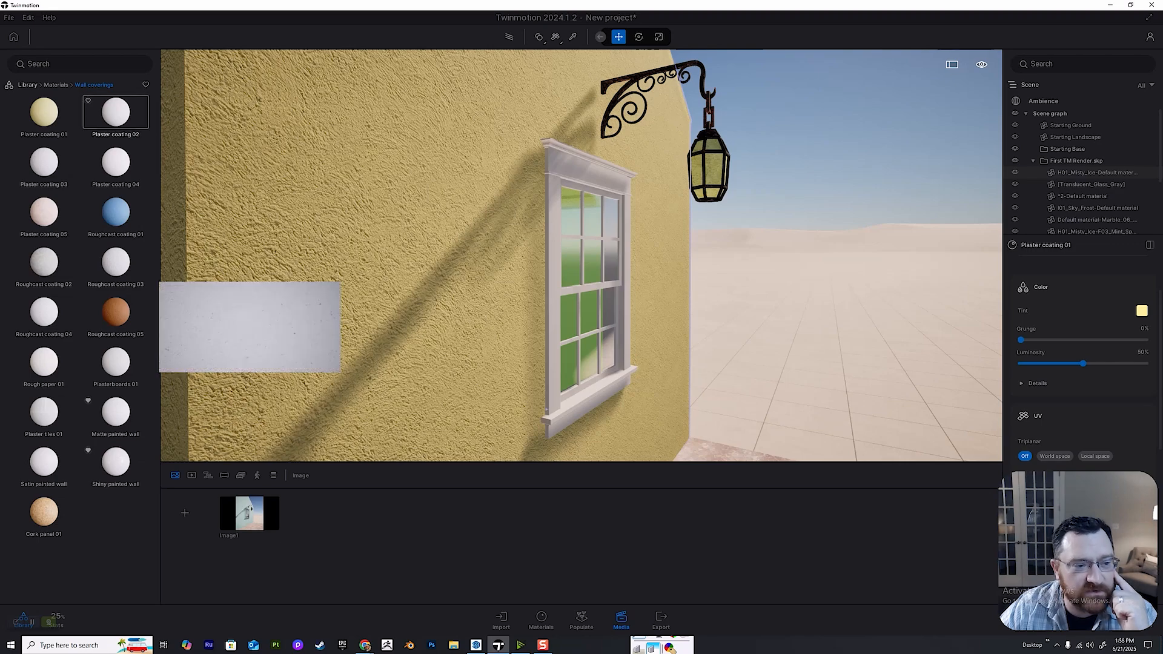
{"action": "left_click_drag", "start_coordinate": [116, 112], "coordinate": [260, 175]}
{"action": "left_click_drag", "start_coordinate": [116, 162], "coordinate": [261, 176]}
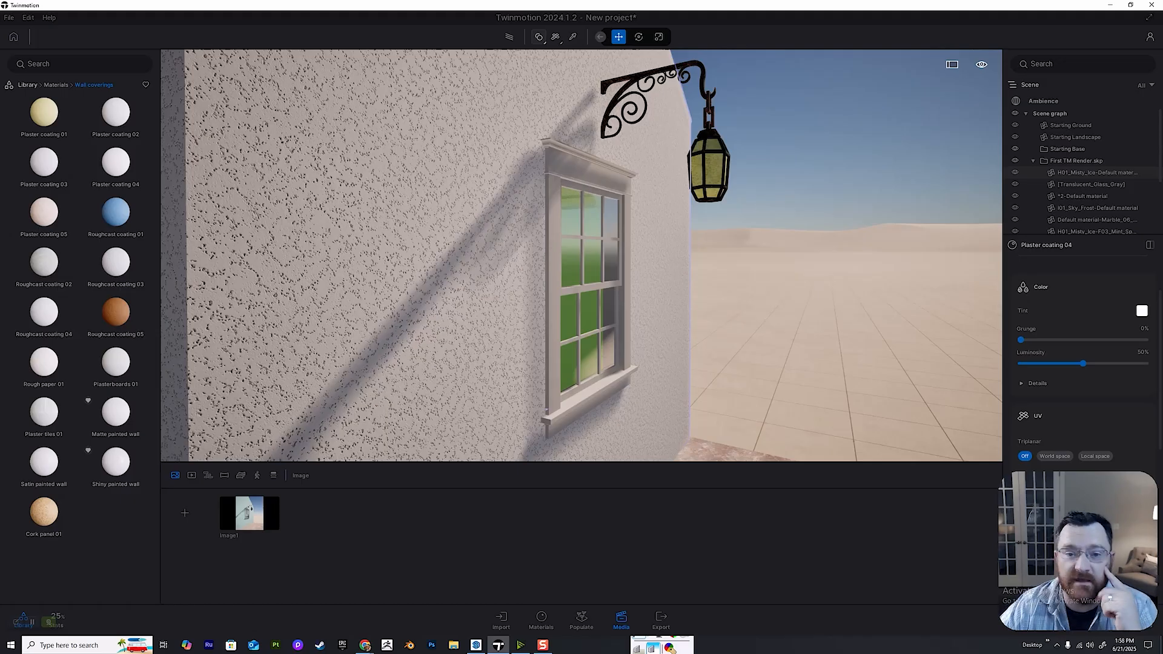
Switch the material application mode to Apply to selection.
{"action": "left_click", "coordinate": [538, 37]}
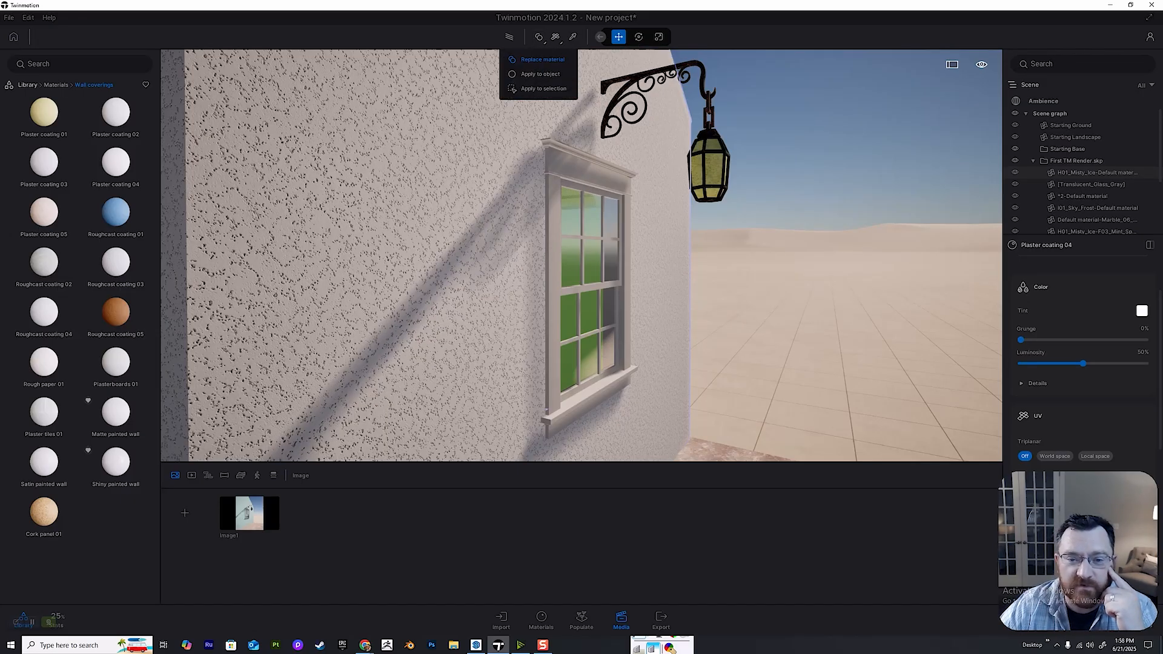
{"action": "left_click", "coordinate": [539, 37]}
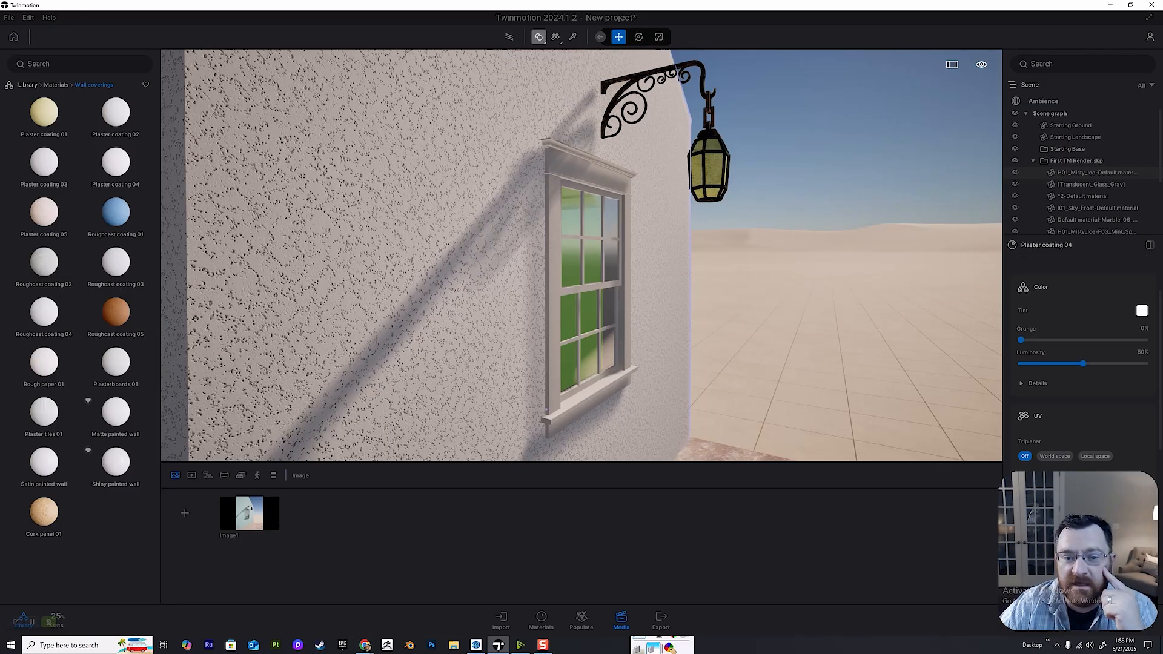
{"action": "left_click", "coordinate": [539, 37]}
{"action": "left_click", "coordinate": [538, 37]}
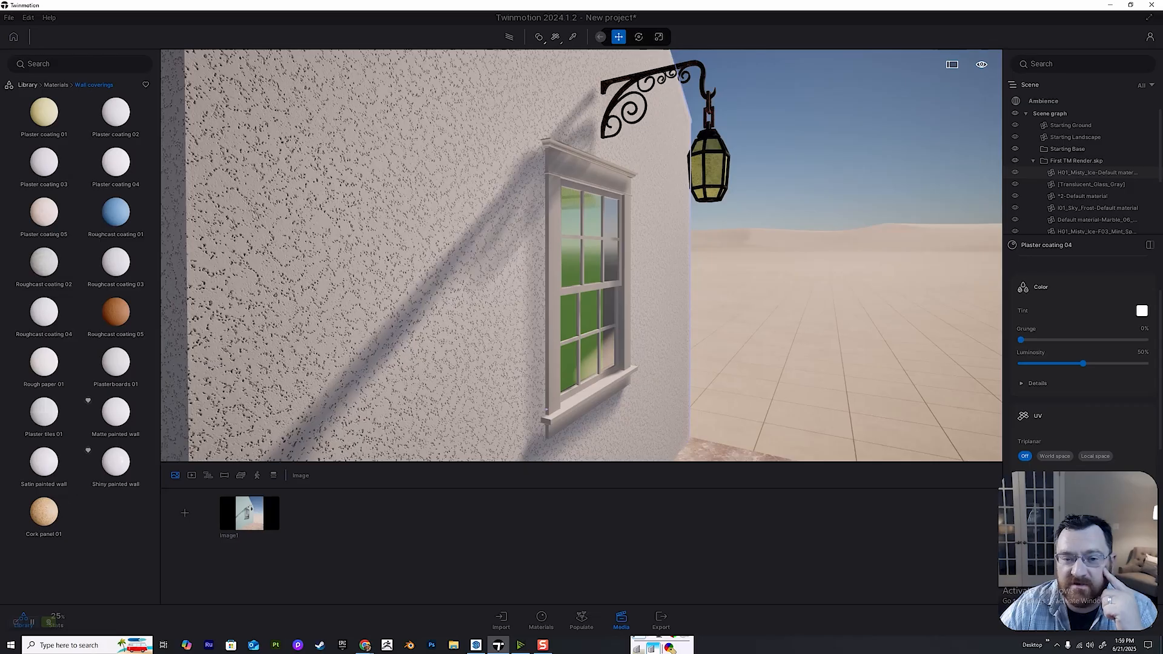
{"action": "left_click", "coordinate": [539, 37]}
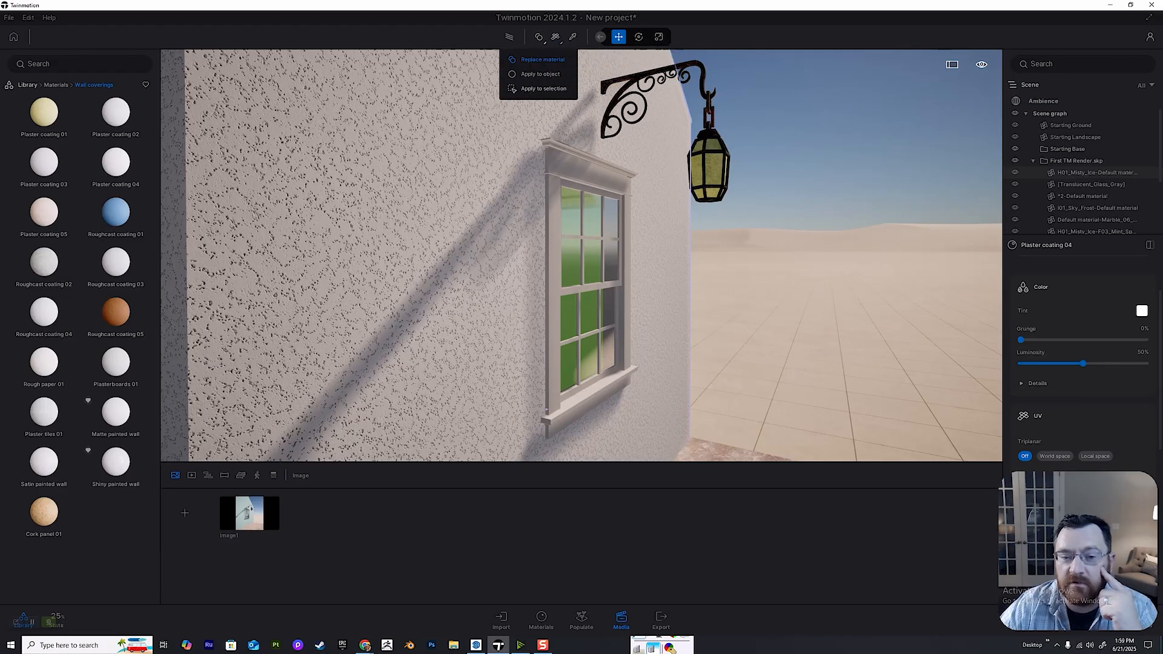
{"action": "left_click", "coordinate": [543, 89]}
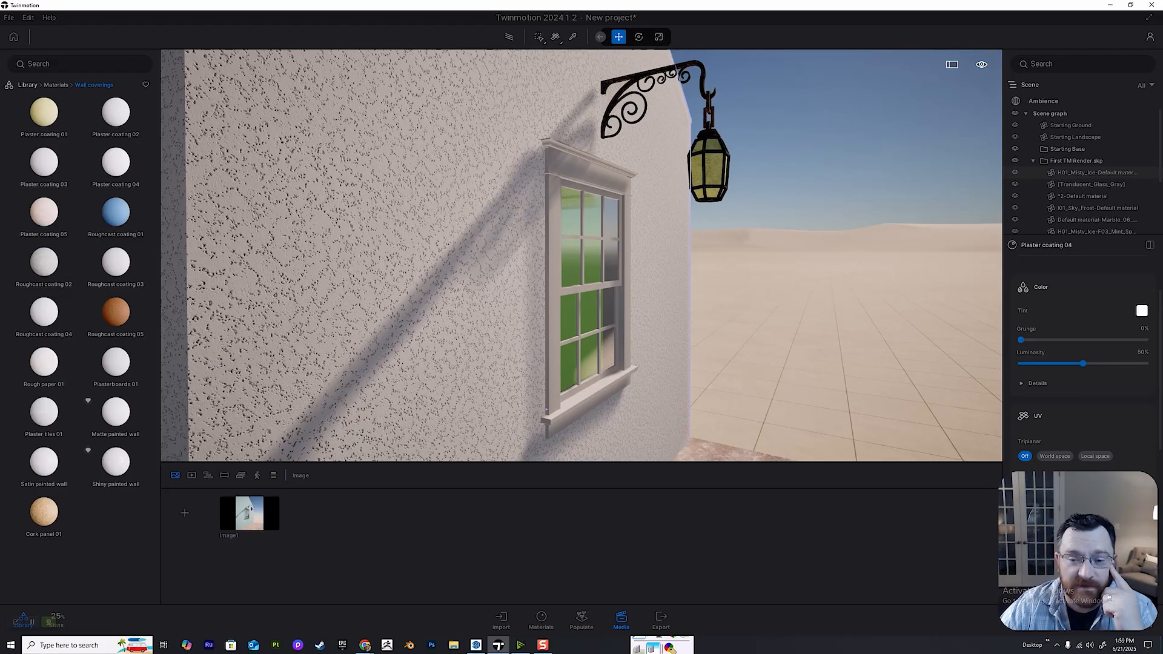
Try the Plaster coating 03 material on the window frame, and undo it.
{"action": "left_click", "coordinate": [1096, 173]}
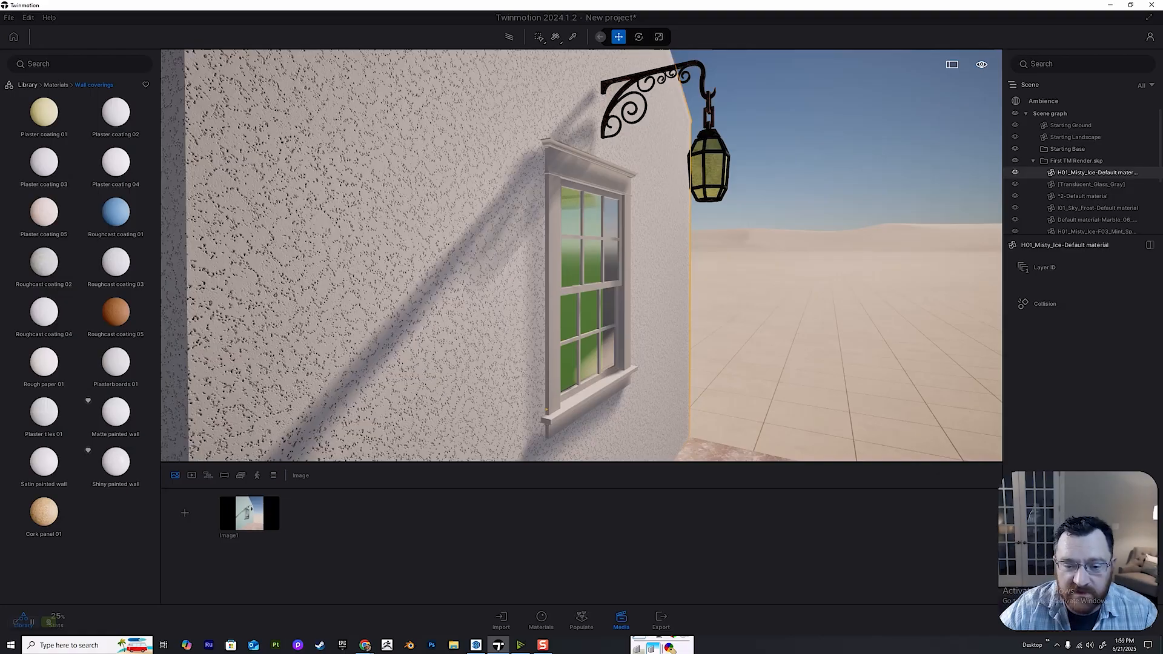
{"action": "left_click", "coordinate": [590, 171]}
{"action": "scroll", "coordinate": [630, 175], "scroll_direction": "up", "scroll_amount": 4}
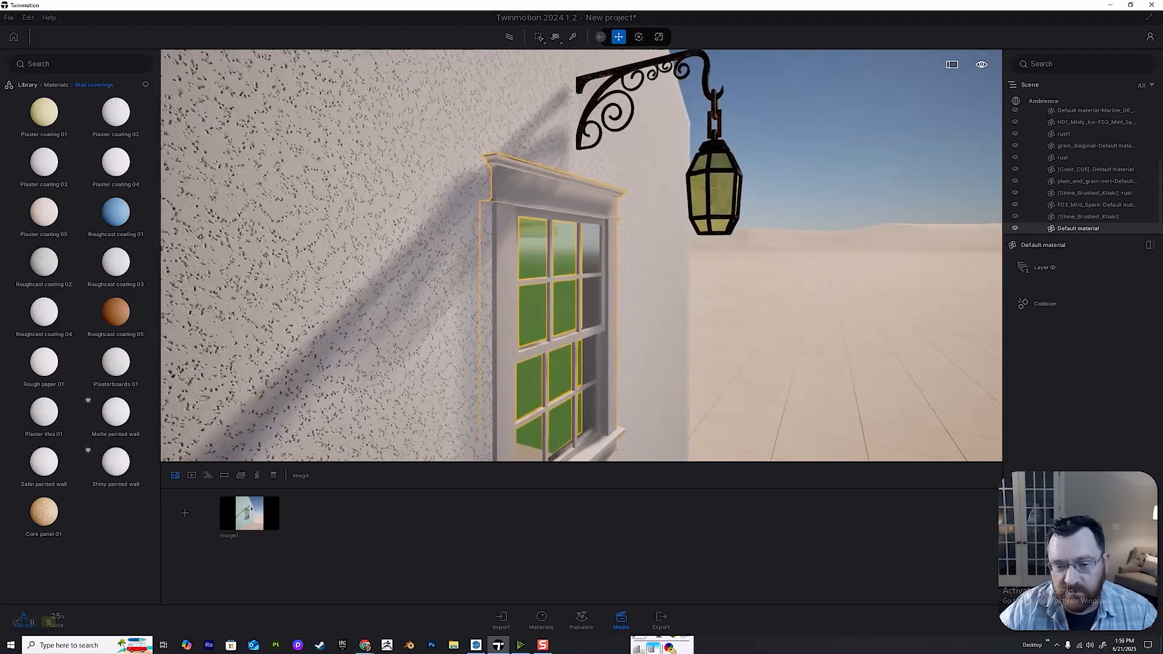
{"action": "key", "text": "s"}
{"action": "key", "text": "a"}
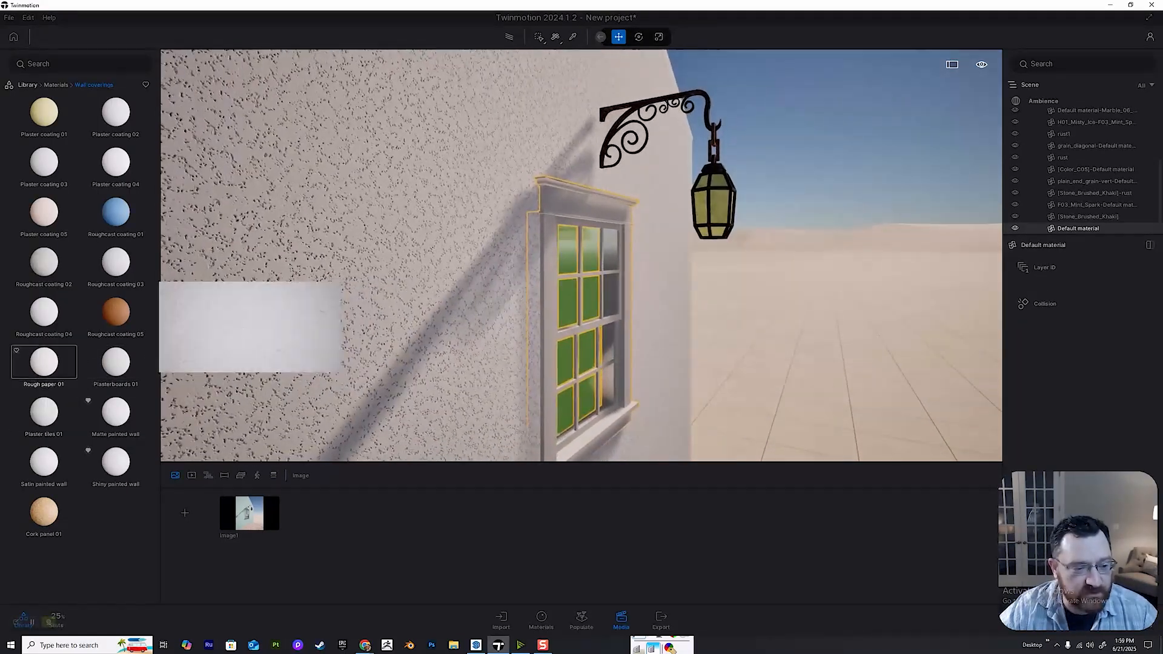
{"action": "left_click_drag", "start_coordinate": [44, 163], "coordinate": [581, 202]}
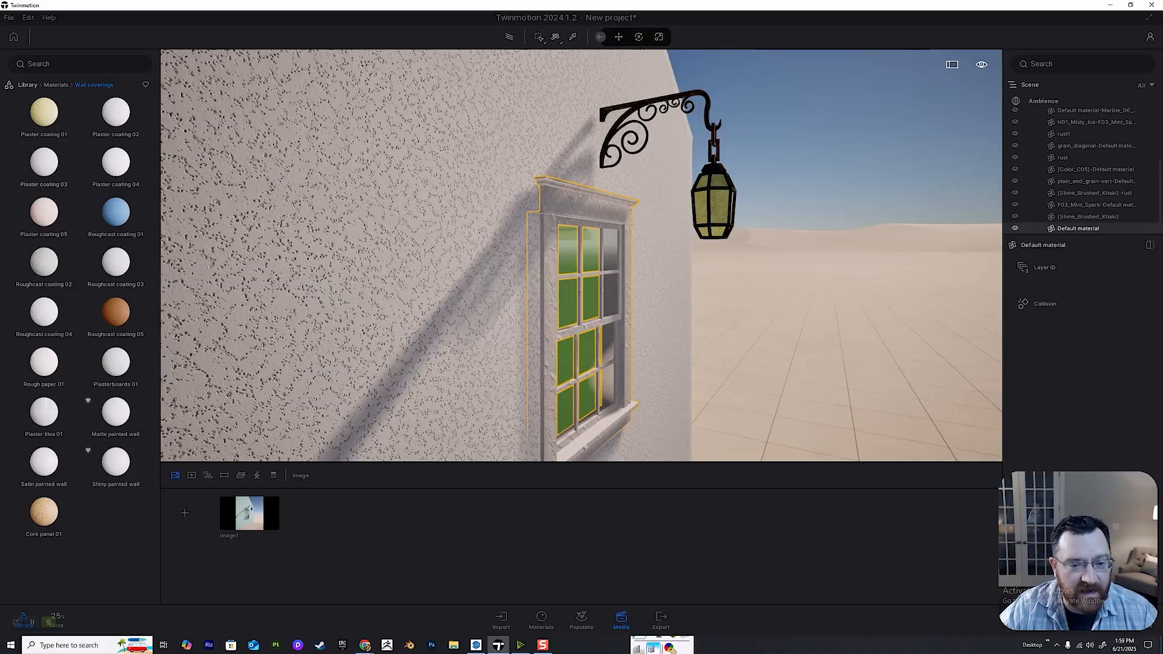
{"action": "key", "text": "ctrl+z"}
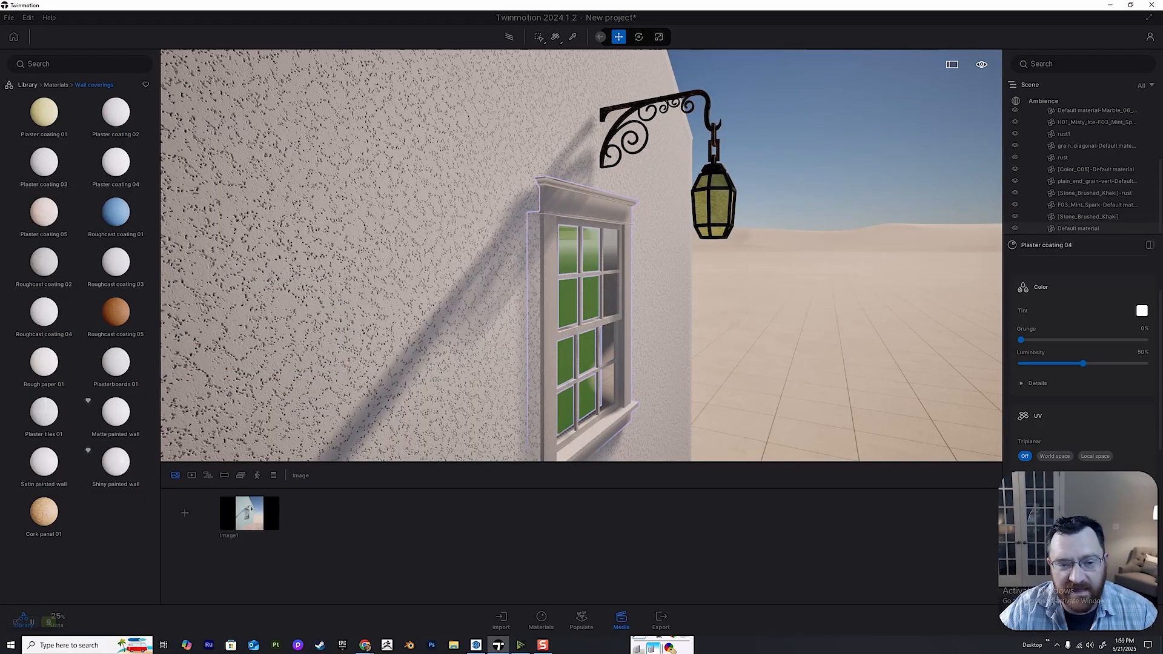
Select the house wall around the window and apply the Plaster coating 03 material to it.
{"action": "left_click", "coordinate": [478, 206]}
{"action": "key", "text": "s"}
{"action": "key", "text": "a"}
{"action": "key", "text": "s"}
{"action": "key", "text": "a"}
{"action": "key", "text": "d"}
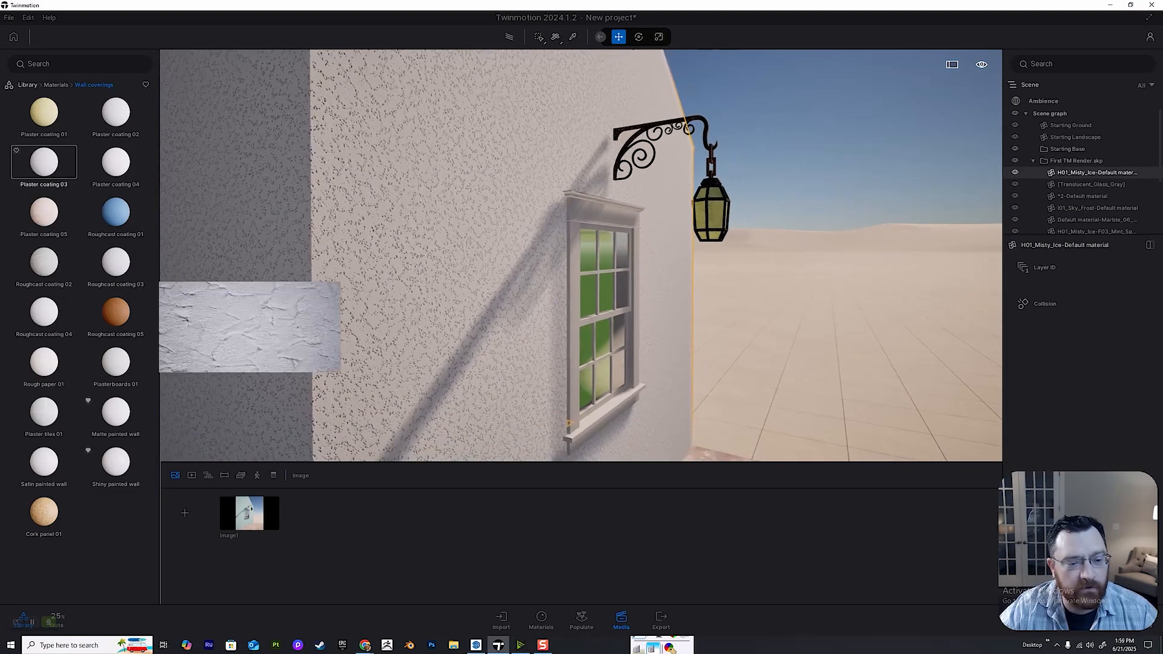
{"action": "left_click_drag", "start_coordinate": [43, 162], "coordinate": [427, 204]}
{"action": "key", "text": "q"}
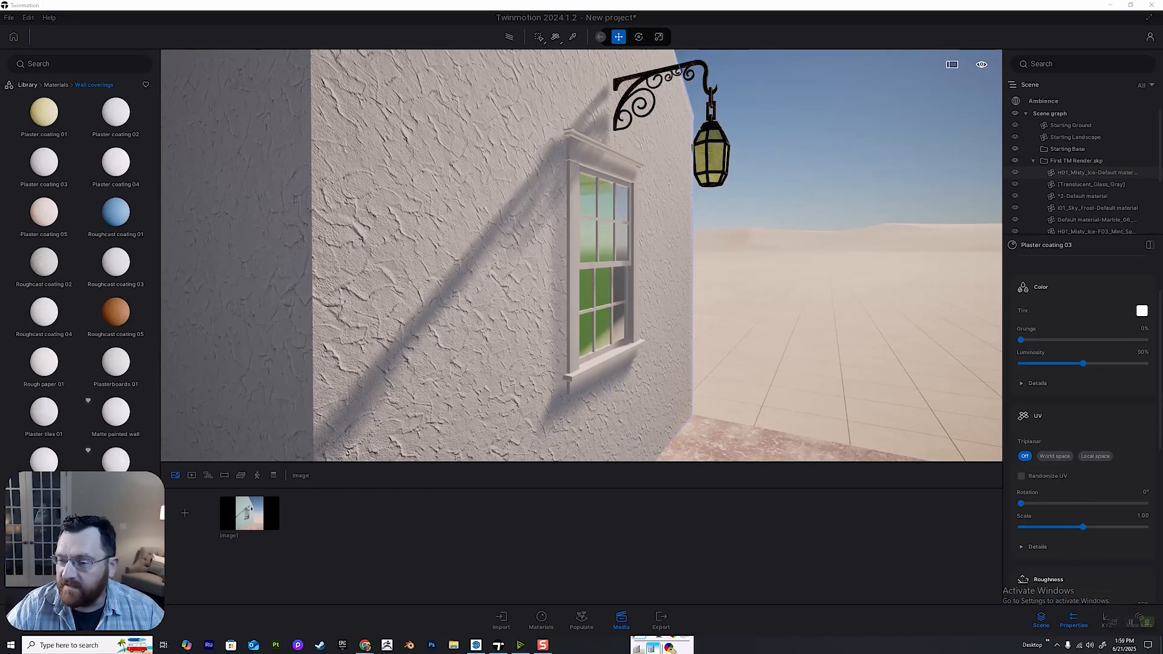
Darken the tint of the wall's Plaster coating 03 slightly from pure white to a very light grey.
{"action": "mouse_move", "coordinate": [582, 255]}
{"action": "right_mouse_down"}
{"action": "mouse_move", "coordinate": [424, 200]}
{"action": "mouse_move", "coordinate": [581, 242]}
{"action": "right_mouse_up"}
{"action": "key", "text": "s"}
{"action": "key", "text": "w"}
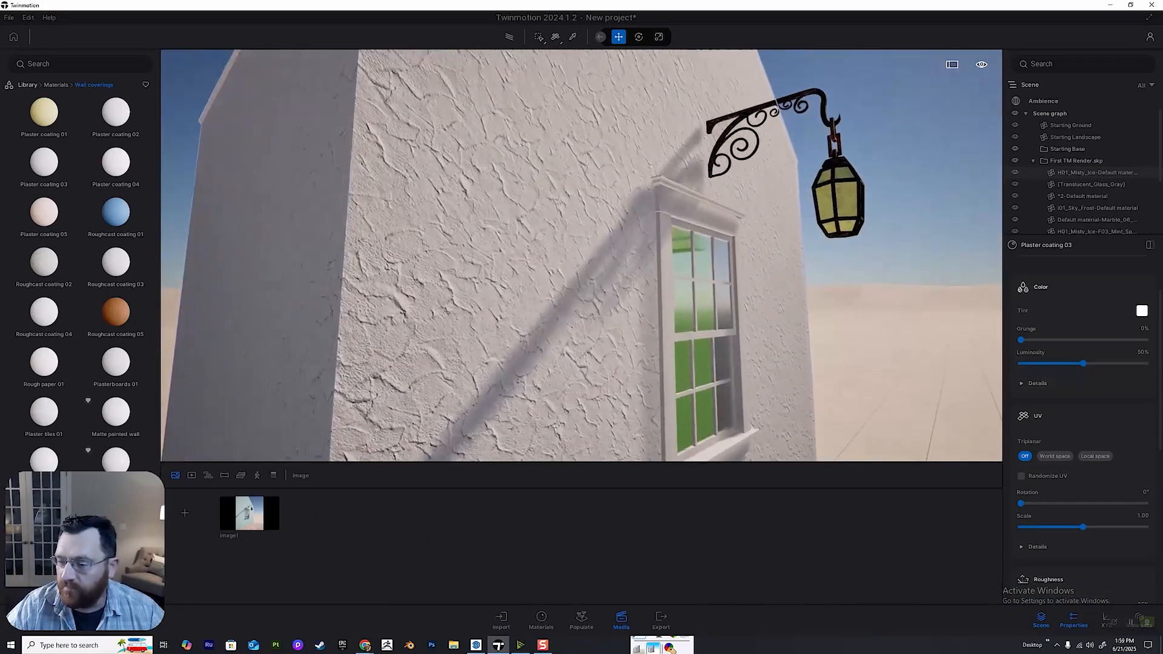
{"action": "key", "text": "d"}
{"action": "scroll", "coordinate": [1078, 412], "scroll_direction": "down", "scroll_amount": 1}
{"action": "scroll", "coordinate": [1079, 412], "scroll_direction": "up", "scroll_amount": 2}
{"action": "key", "text": "s"}
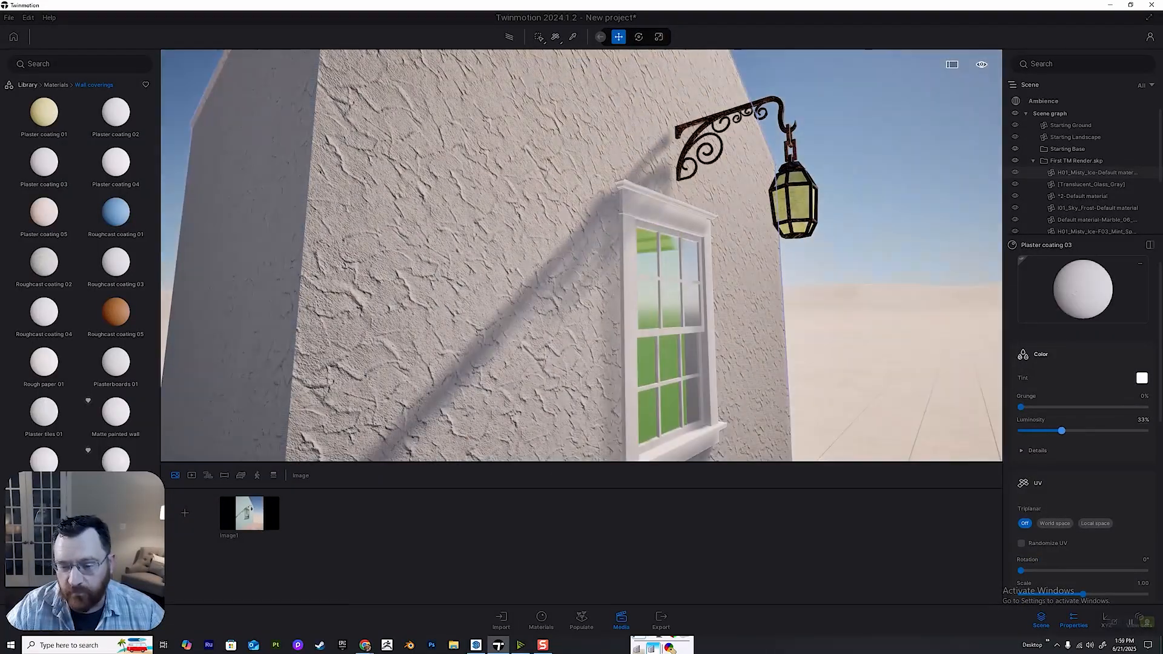
{"action": "left_click", "coordinate": [1142, 378]}
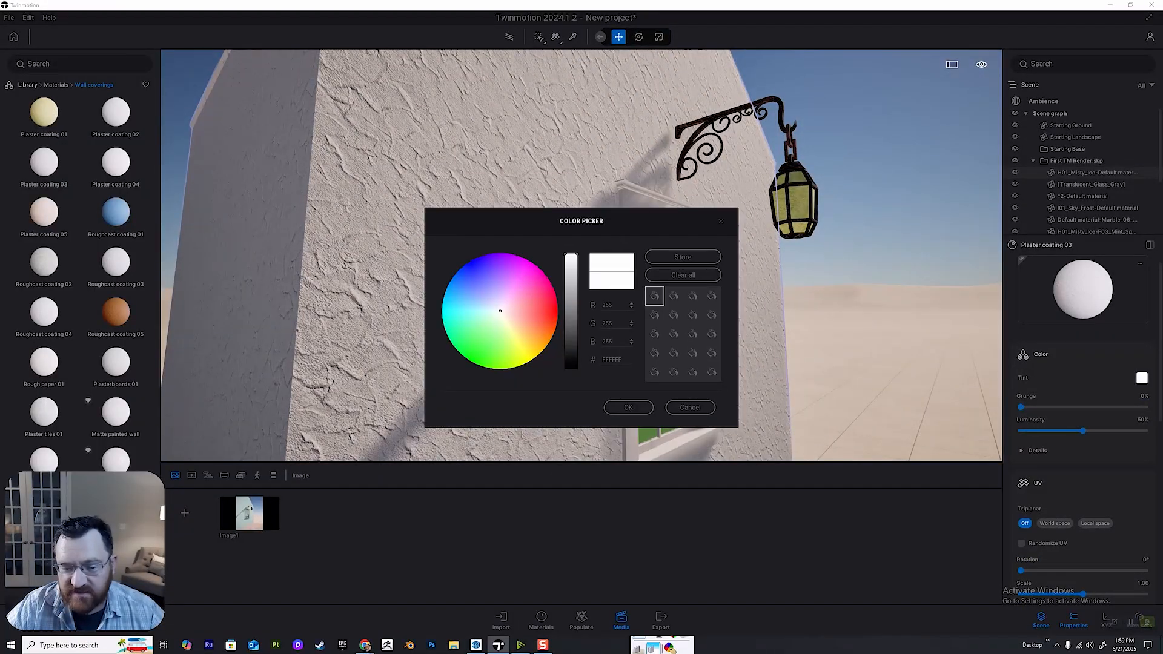
{"action": "mouse_move", "coordinate": [570, 254]}
{"action": "left_mouse_down"}
{"action": "mouse_move", "coordinate": [571, 343]}
{"action": "mouse_move", "coordinate": [571, 256]}
{"action": "mouse_move", "coordinate": [571, 267]}
{"action": "left_mouse_up"}
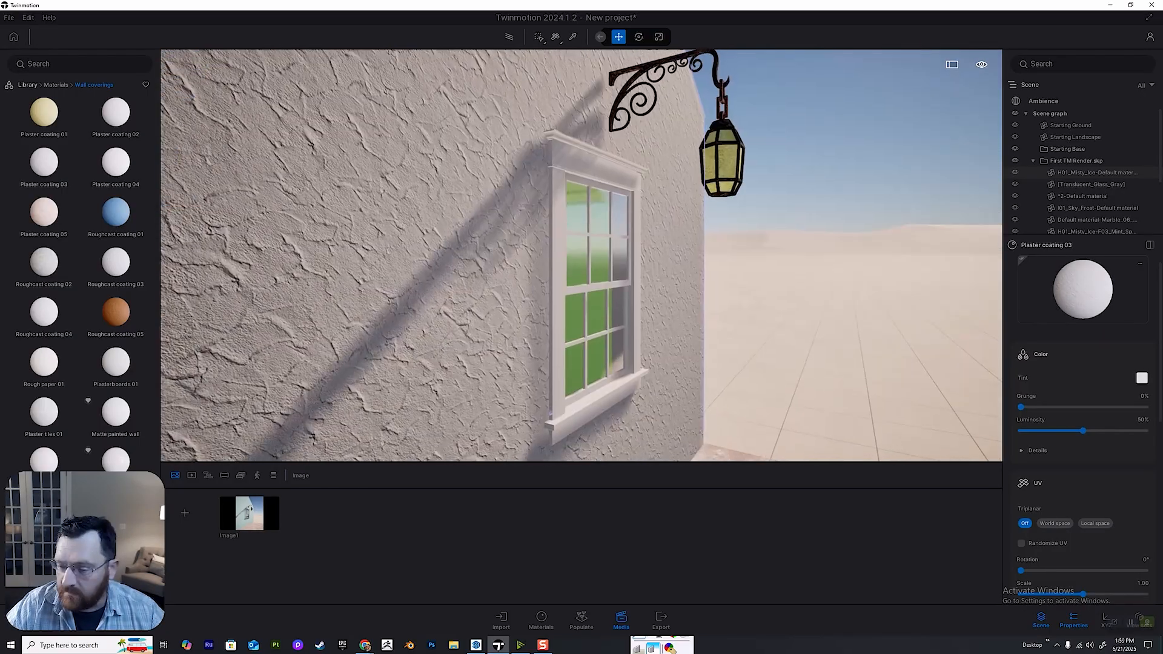
Enable Randomize UV for the wall's Plaster coating 03 to break up the repeating texture.
{"action": "key", "text": "w"}
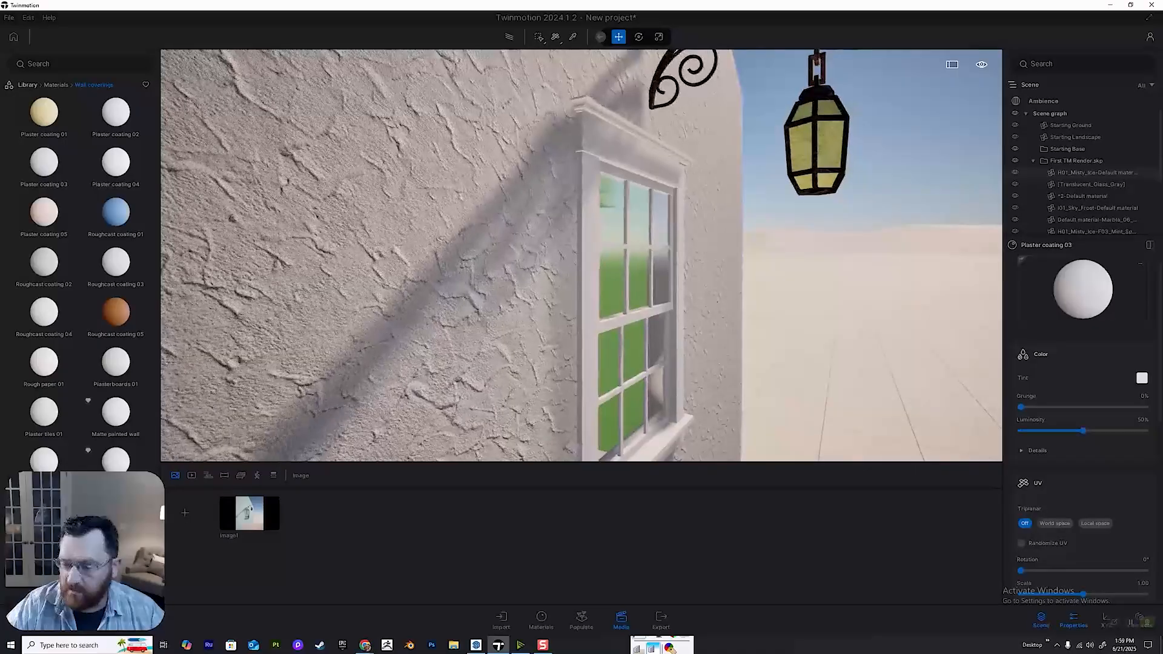
{"action": "key", "text": "s"}
{"action": "scroll", "coordinate": [1083, 490], "scroll_direction": "down", "scroll_amount": 3}
{"action": "key", "text": "s"}
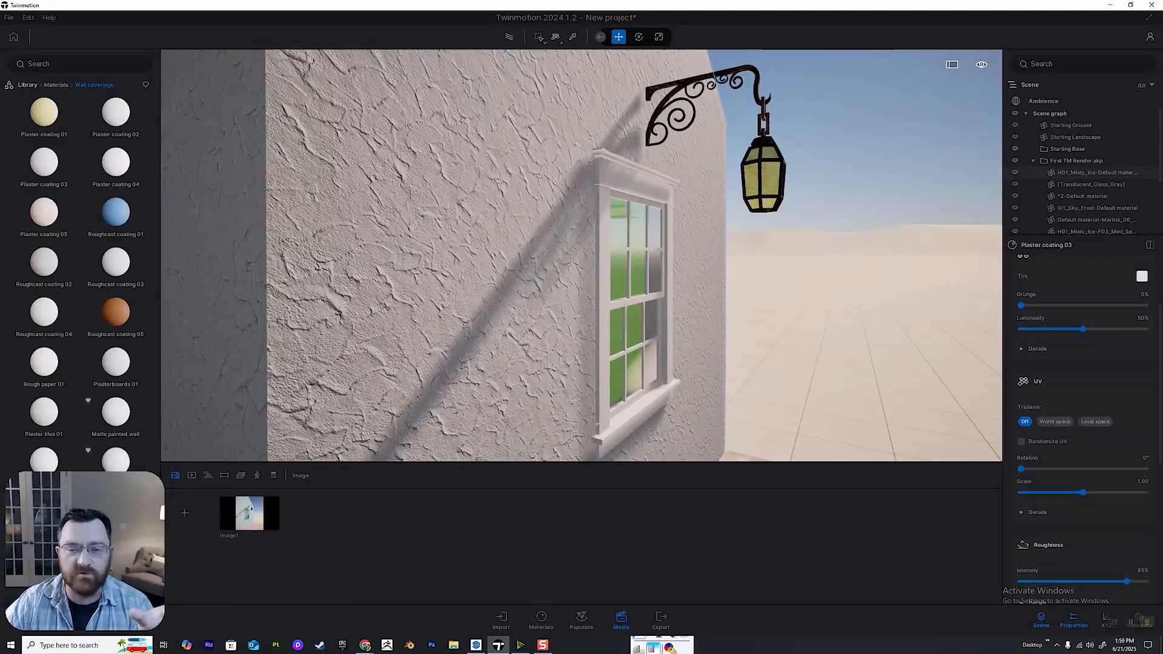
{"action": "right_click_drag", "start_coordinate": [581, 255], "coordinate": [508, 253]}
{"action": "scroll", "coordinate": [582, 254], "scroll_direction": "up", "scroll_amount": 1}
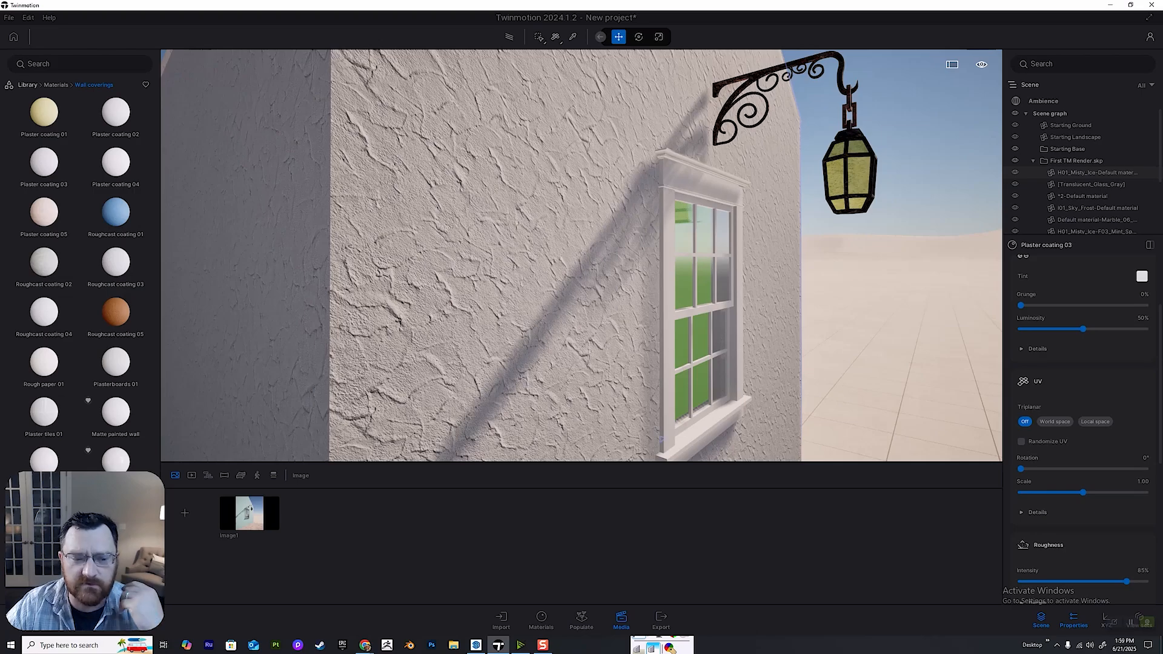
{"action": "right_click_drag", "start_coordinate": [581, 254], "coordinate": [521, 248]}
{"action": "scroll", "coordinate": [581, 254], "scroll_direction": "up", "scroll_amount": 3}
{"action": "key", "text": "d"}
{"action": "key", "text": "d"}
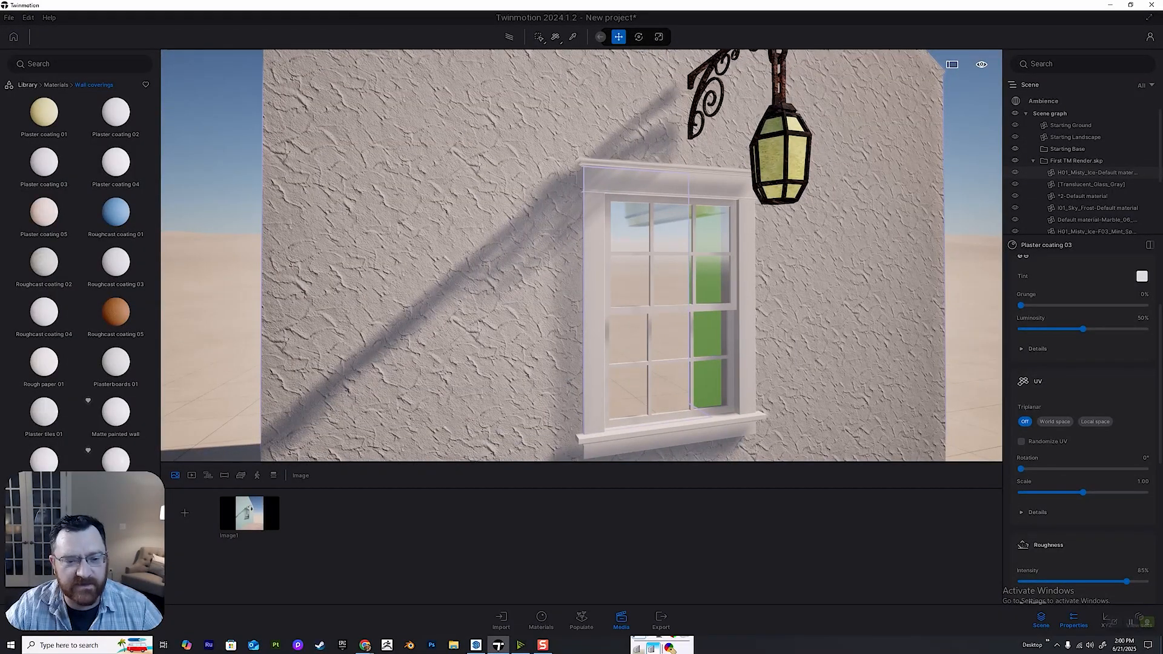
{"action": "left_click", "coordinate": [1022, 441]}
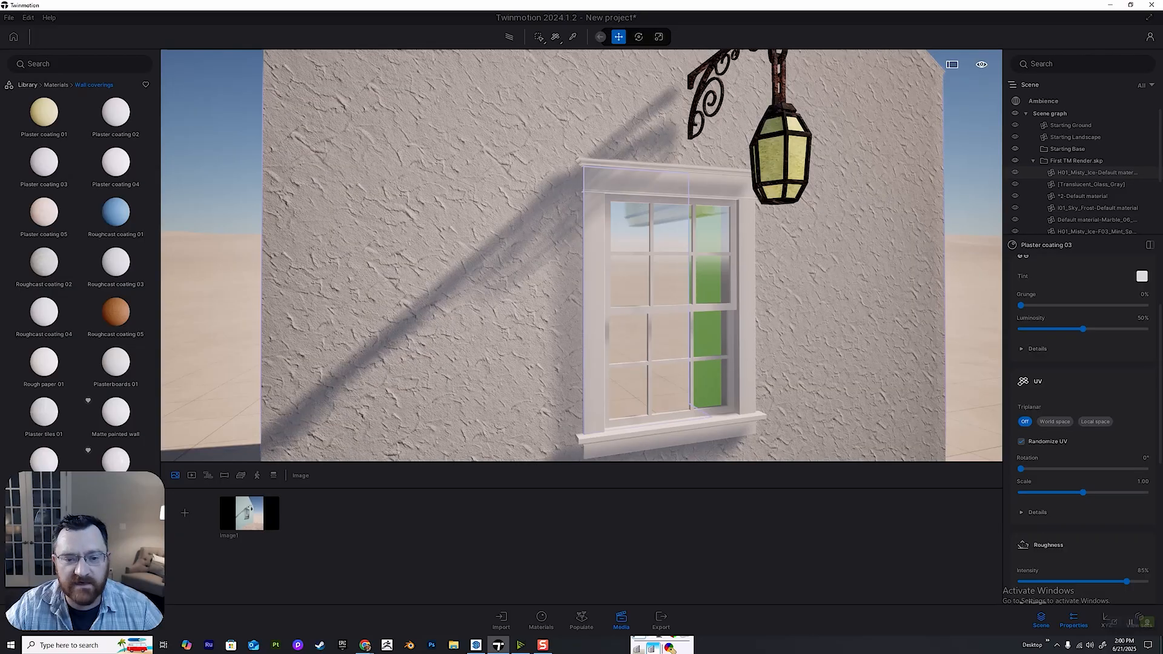
Try World space triplanar mapping on the wall plaster, and set Triplanar back to Off.
{"action": "key", "text": "w"}
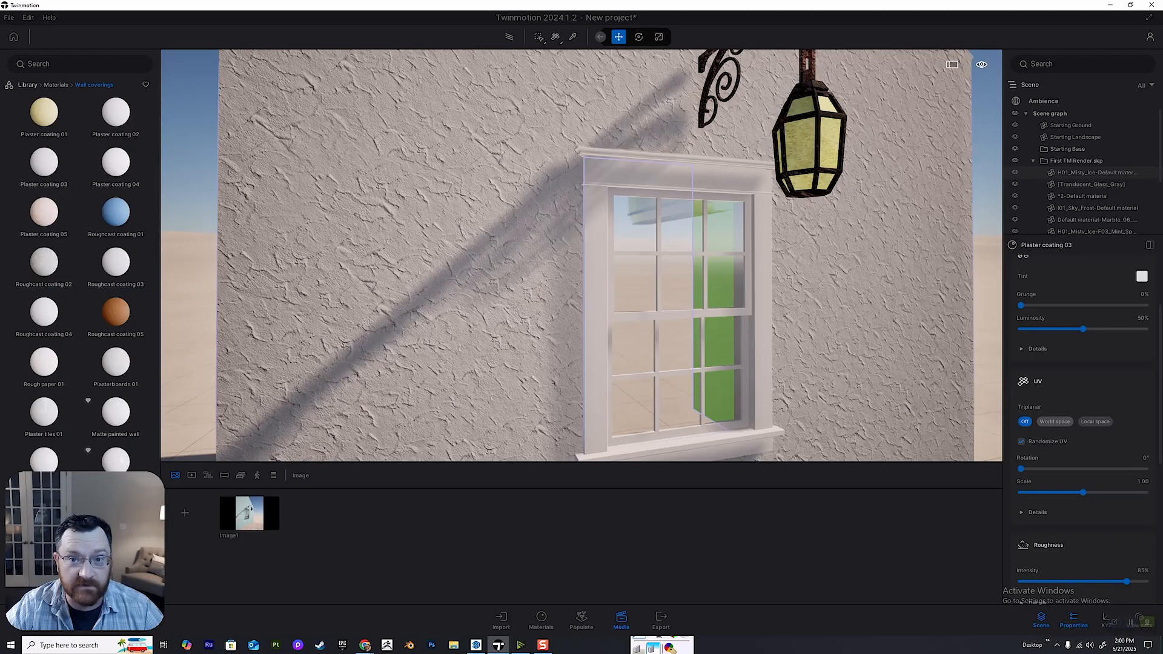
{"action": "left_click", "coordinate": [1054, 421]}
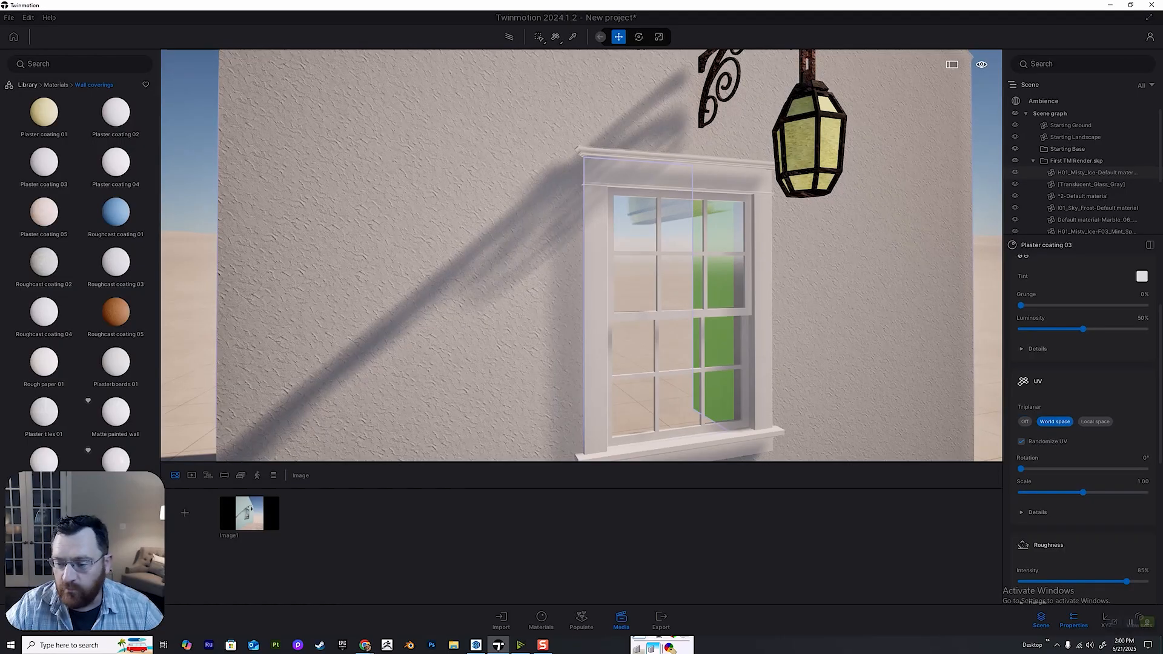
{"action": "left_click", "coordinate": [1025, 421]}
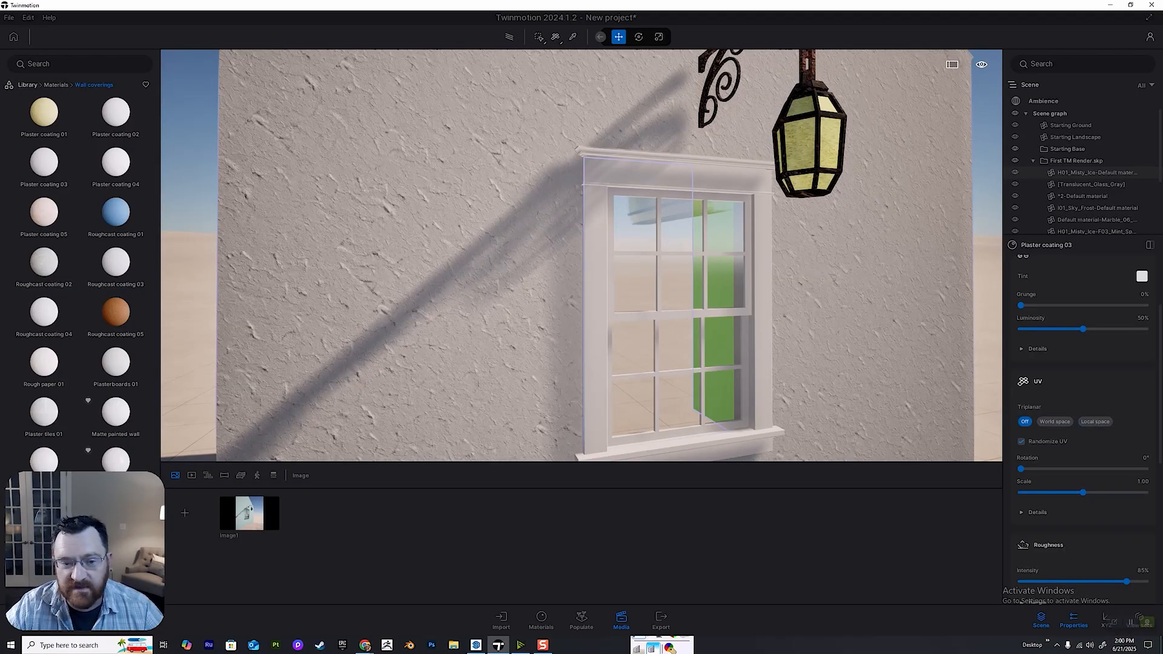
Select the scrolled wall bracket that holds the lantern and view its rust material from close up.
{"action": "middle_click_drag", "start_coordinate": [424, 302], "coordinate": [464, 295], "text": "shift"}
{"action": "key", "text": "w"}
{"action": "key", "text": "d"}
{"action": "key", "text": "e"}
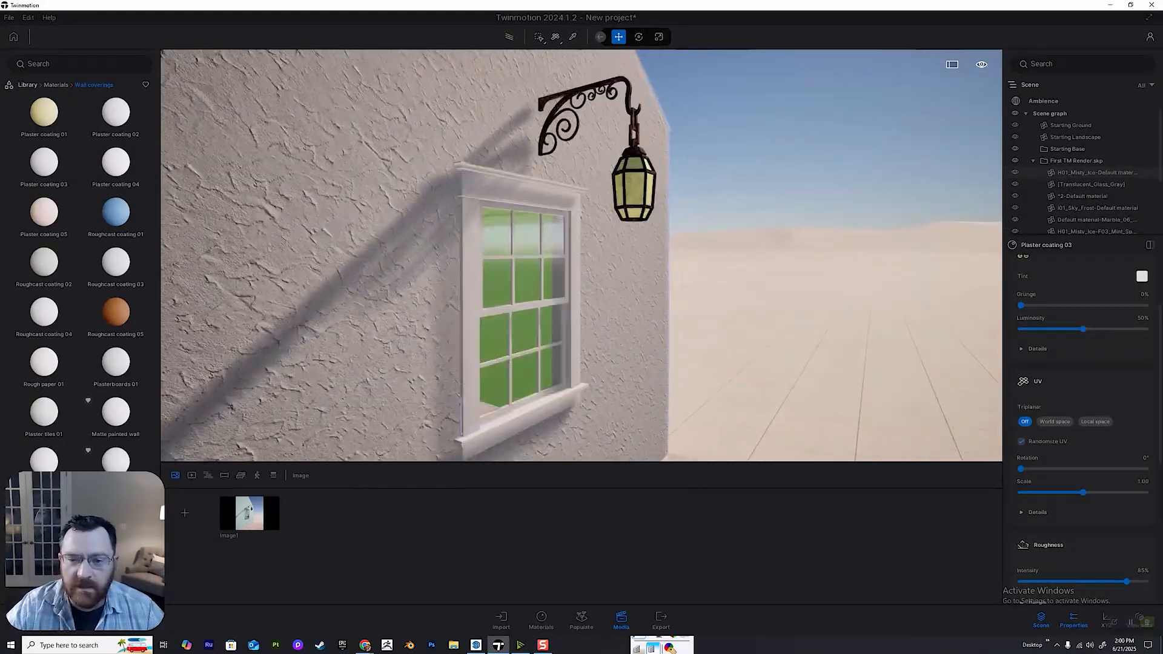
{"action": "key", "text": "e"}
{"action": "key", "text": "w"}
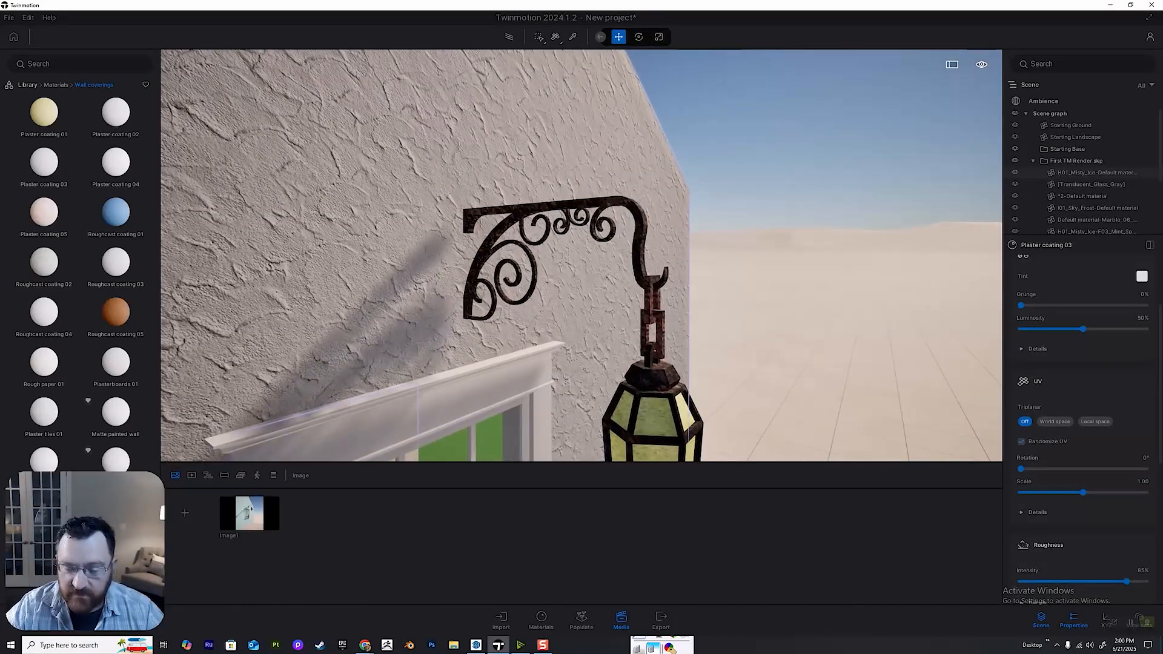
{"action": "key", "text": "d"}
{"action": "key", "text": "w"}
{"action": "left_click", "coordinate": [592, 241]}
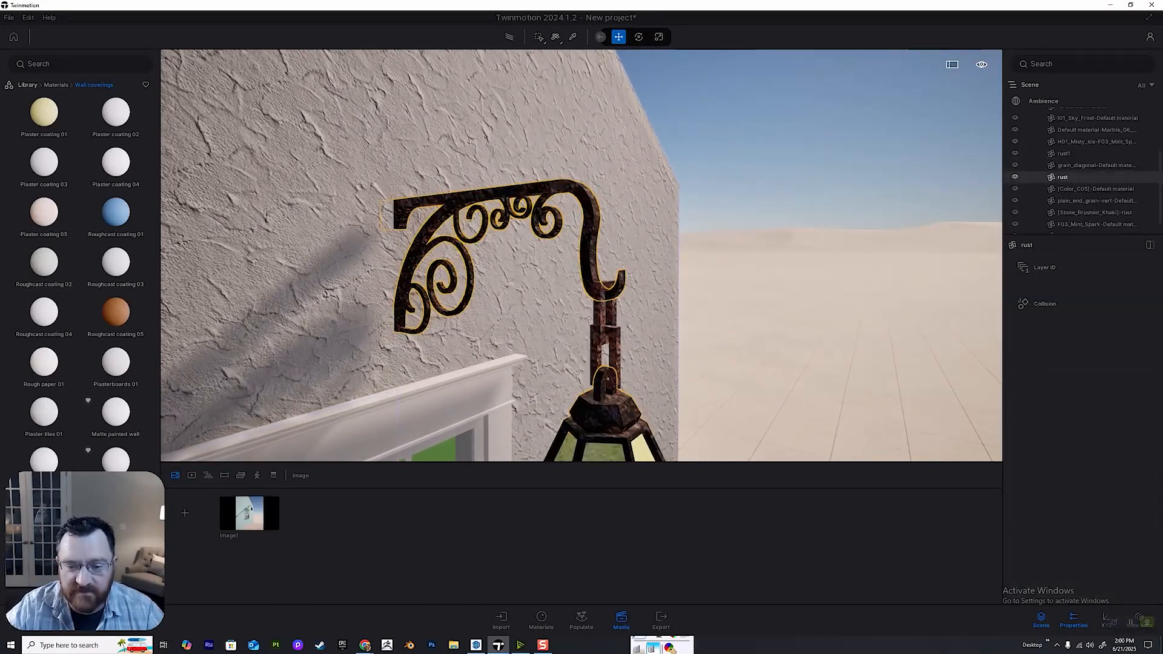
{"action": "key", "text": "w"}
{"action": "key", "text": "e"}
{"action": "key", "text": "a"}
{"action": "key", "text": "w"}
{"action": "key", "text": "d"}
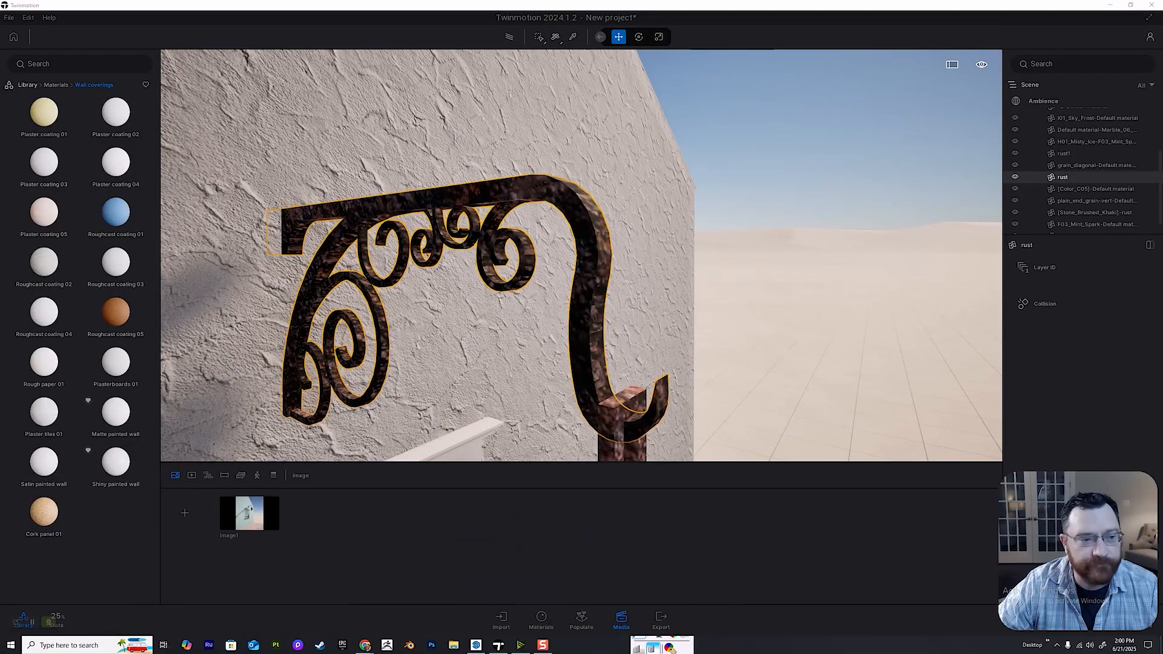
Browse the library to the Corroded category of the Megascans metal surfaces.
{"action": "left_click", "coordinate": [27, 85]}
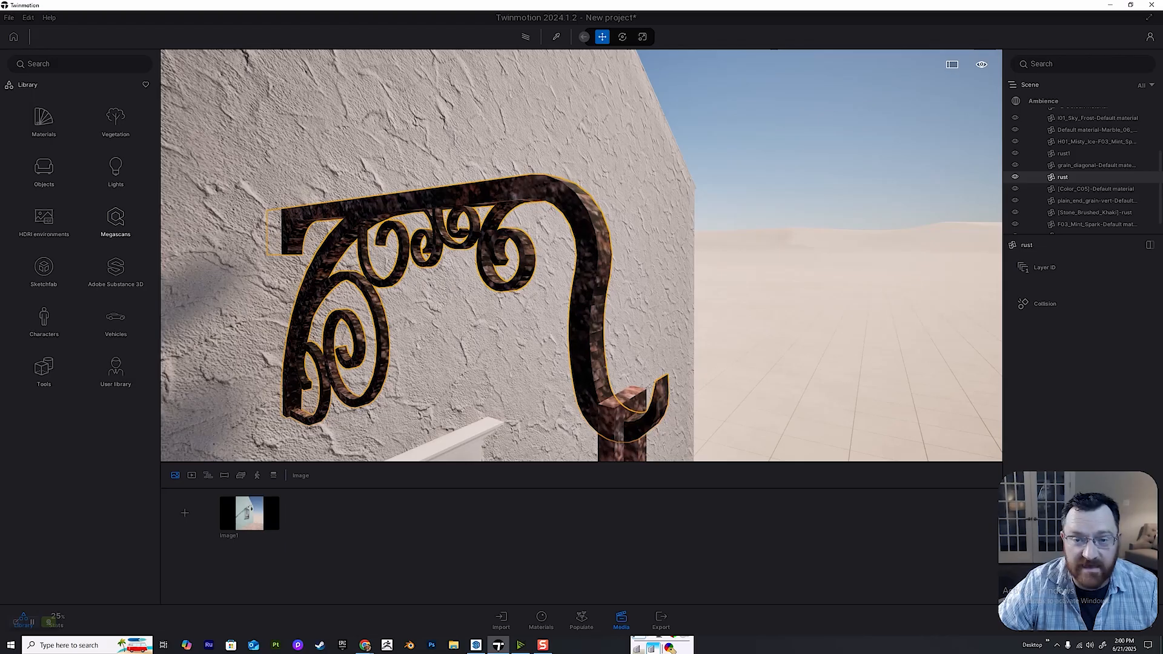
{"action": "left_click", "coordinate": [115, 219]}
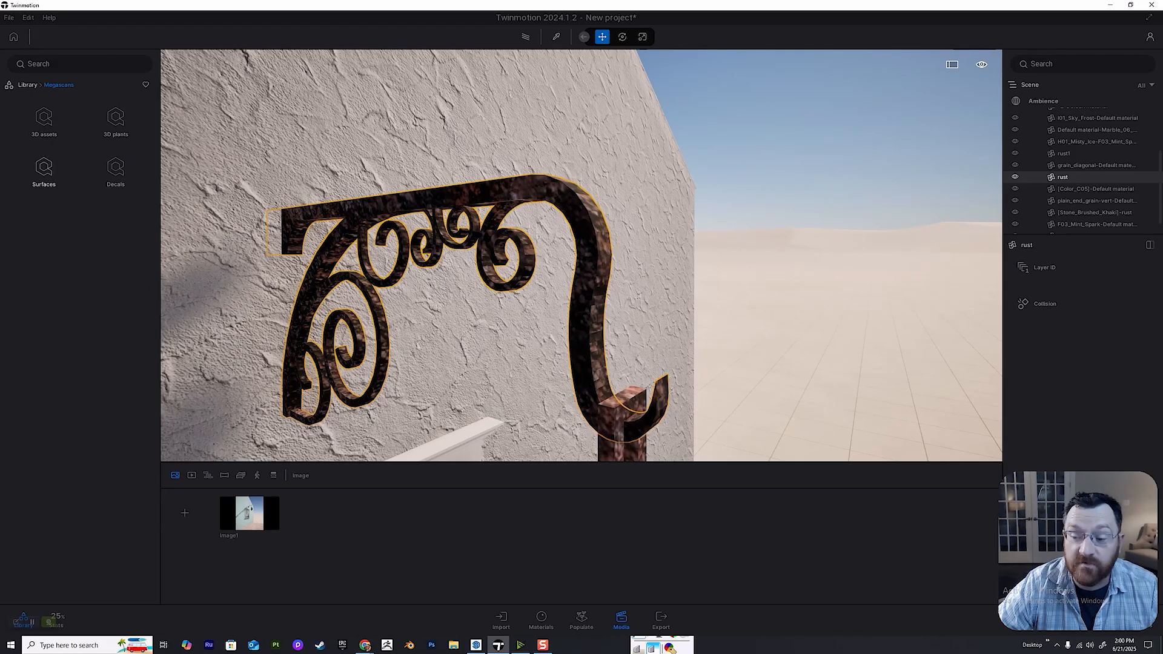
{"action": "left_click", "coordinate": [43, 172]}
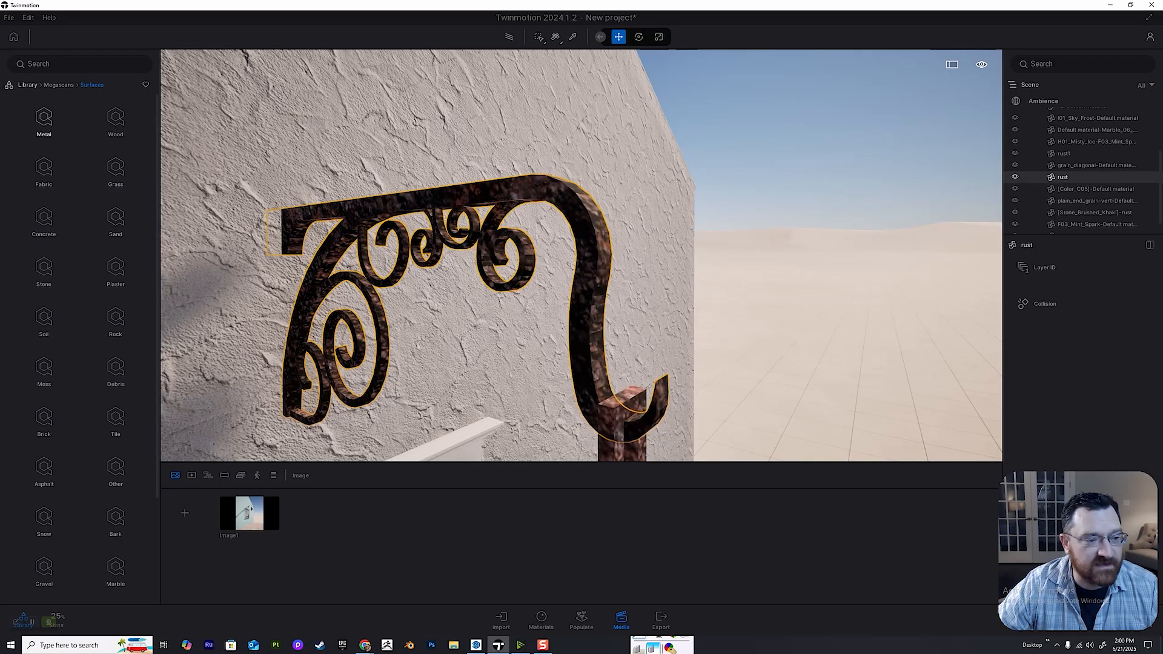
{"action": "scroll", "coordinate": [581, 255], "scroll_direction": "up", "scroll_amount": 1}
{"action": "scroll", "coordinate": [582, 256], "scroll_direction": "up", "scroll_amount": 3}
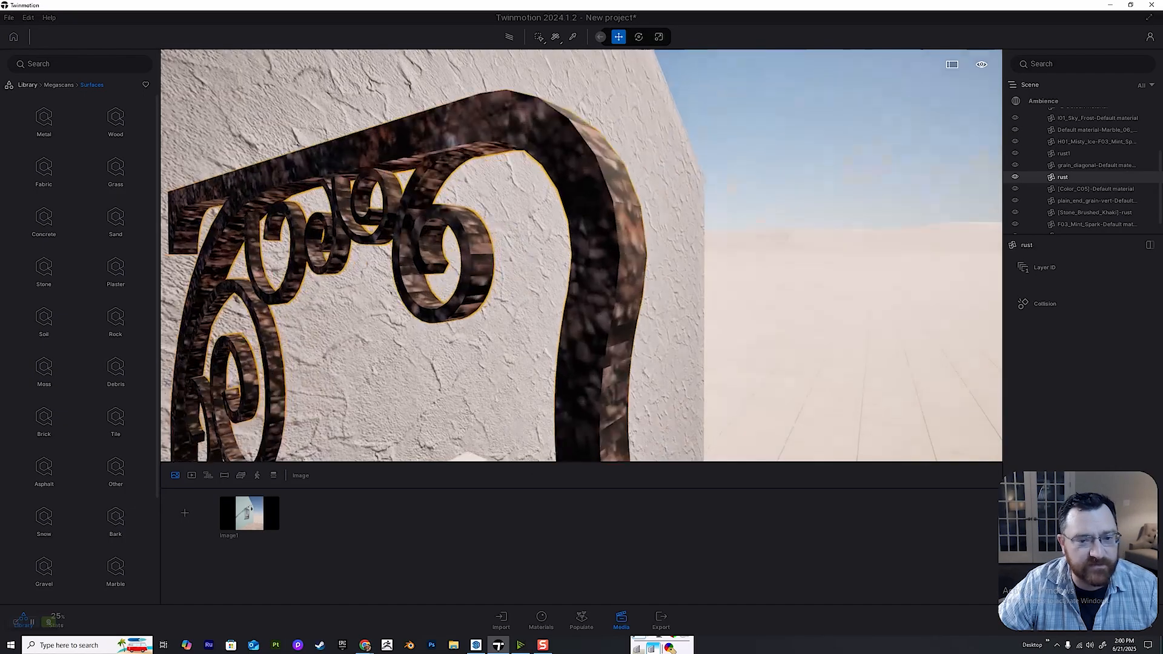
{"action": "scroll", "coordinate": [581, 256], "scroll_direction": "down", "scroll_amount": 2}
{"action": "left_click", "coordinate": [44, 121]}
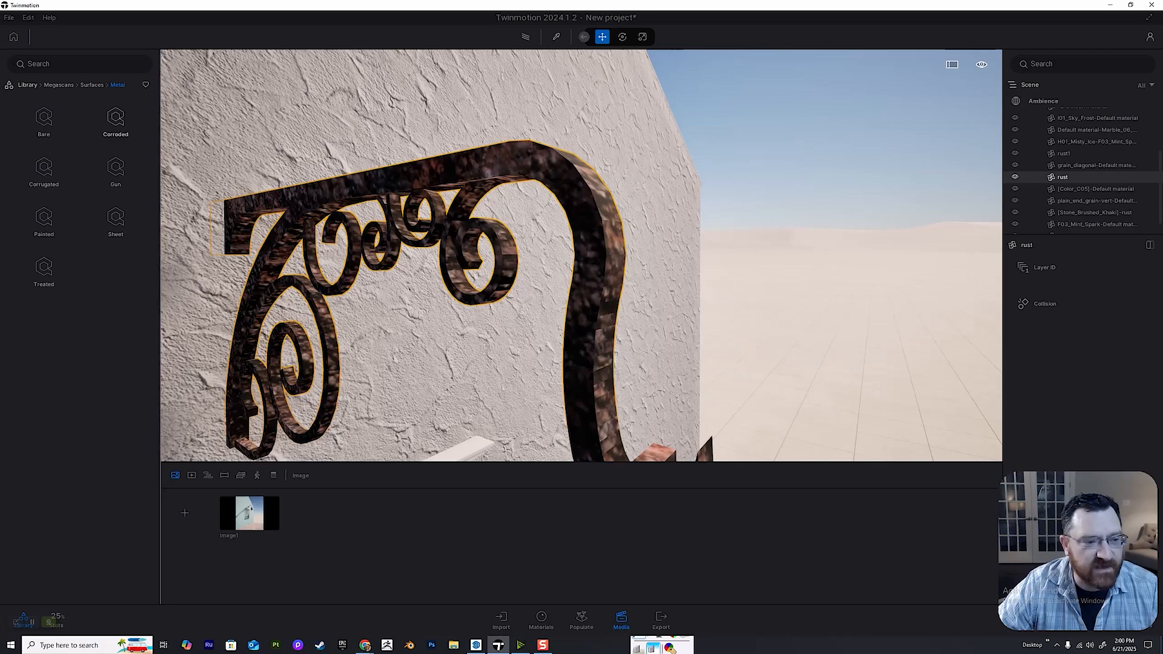
{"action": "left_click", "coordinate": [115, 121]}
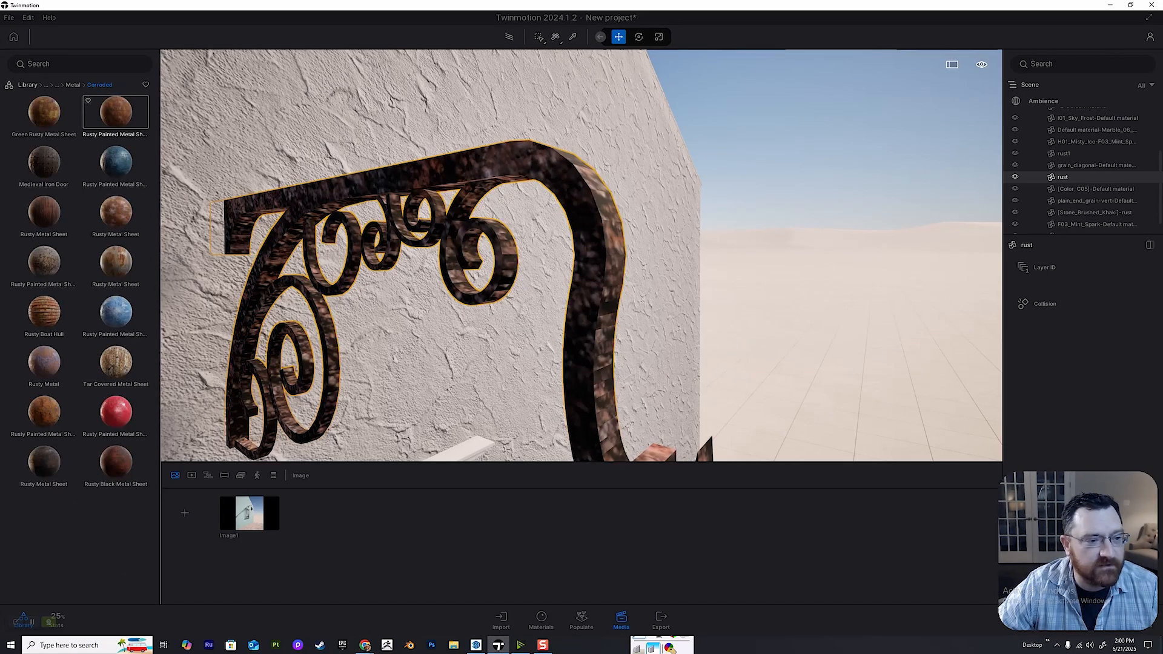
Apply the reddish-brown Rusty Painted Metal Sheet to the lantern bracket, keeping the application mode on Apply to selection.
{"action": "middle_click_drag", "start_coordinate": [545, 242], "coordinate": [560, 303], "text": "shift"}
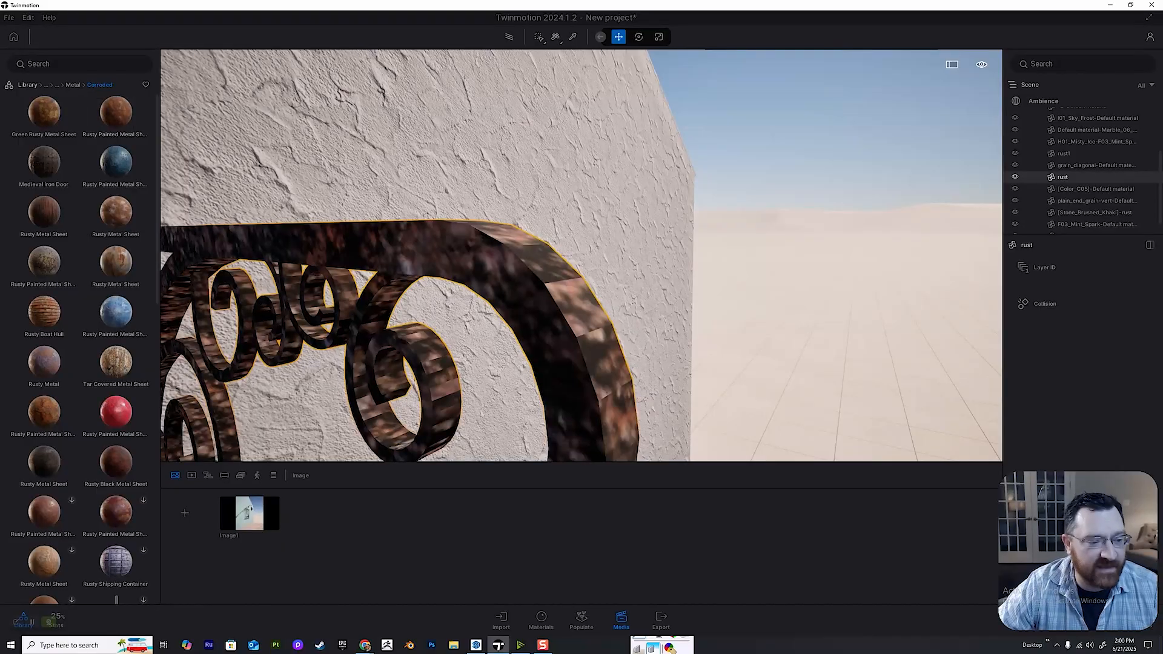
{"action": "scroll", "coordinate": [545, 258], "scroll_direction": "down", "scroll_amount": 2}
{"action": "left_click", "coordinate": [539, 37]}
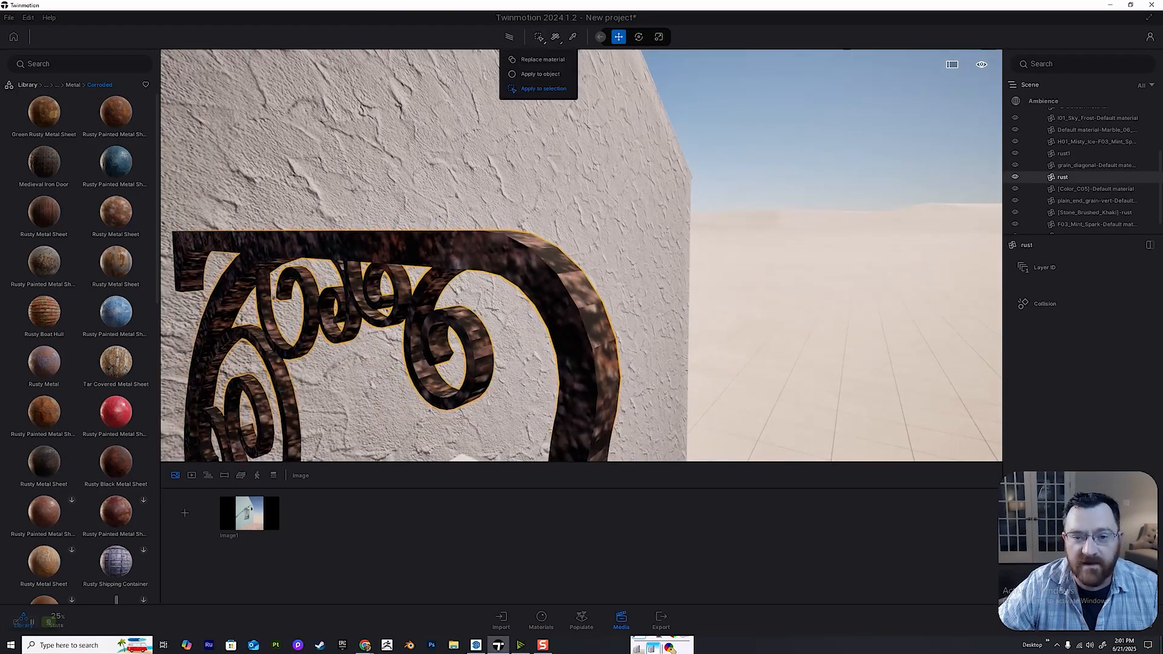
{"action": "left_click", "coordinate": [542, 89]}
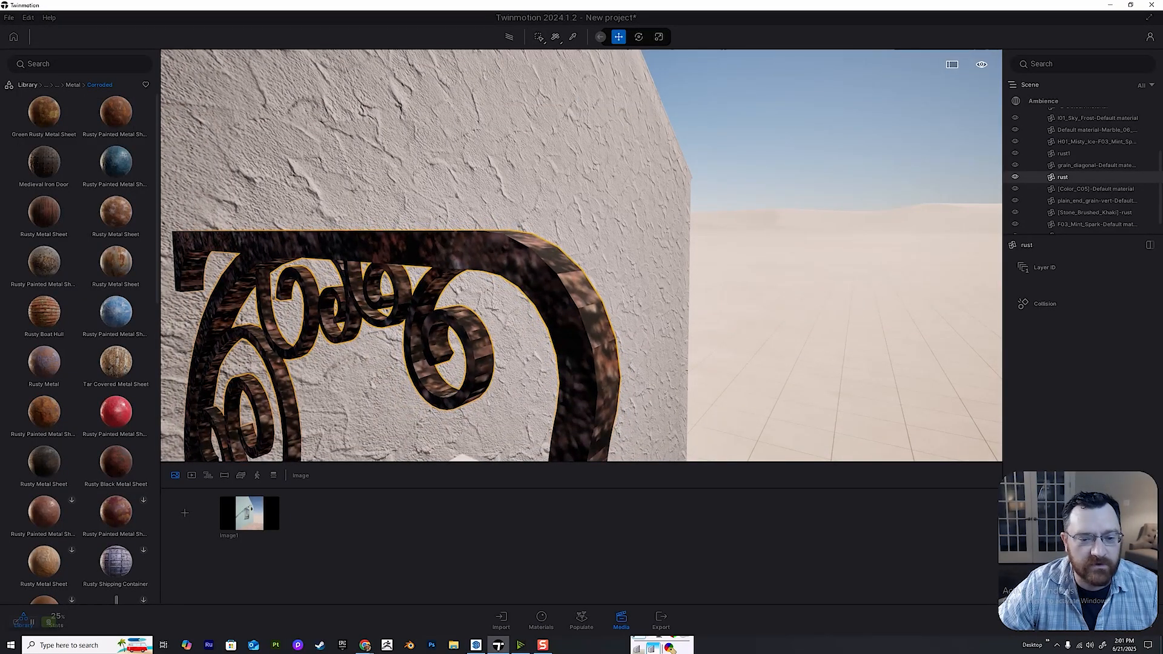
{"action": "scroll", "coordinate": [581, 255], "scroll_direction": "up", "scroll_amount": 2}
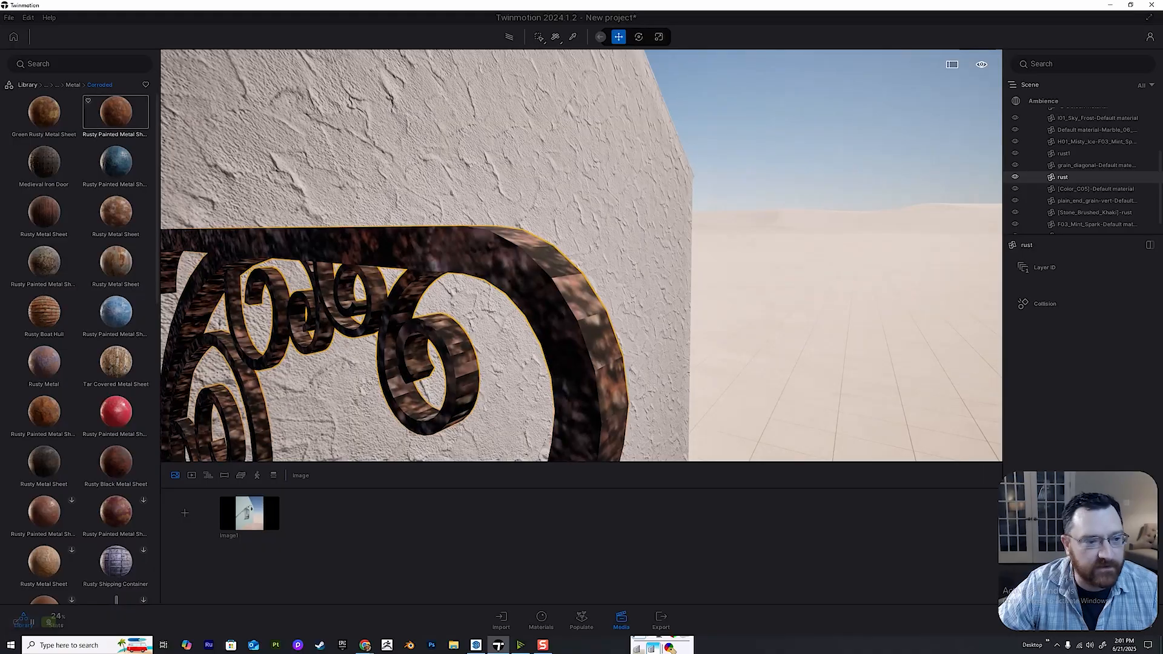
{"action": "left_click_drag", "start_coordinate": [116, 113], "coordinate": [424, 243]}
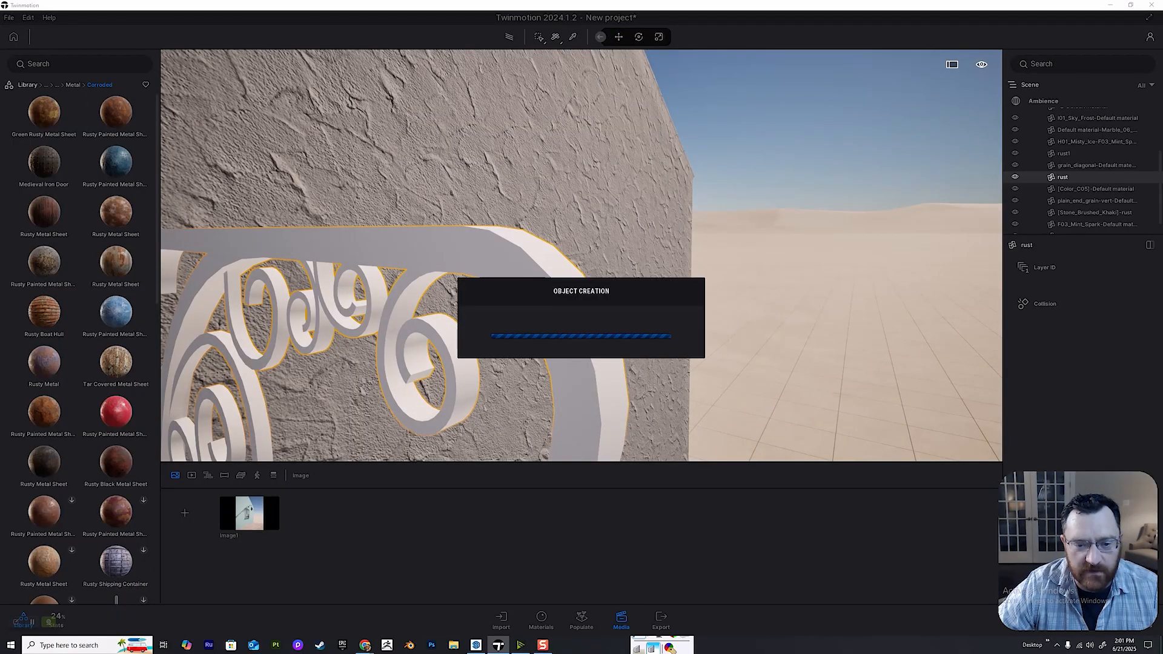
{"action": "key", "text": "s"}
{"action": "key", "text": "a"}
{"action": "key", "text": "w"}
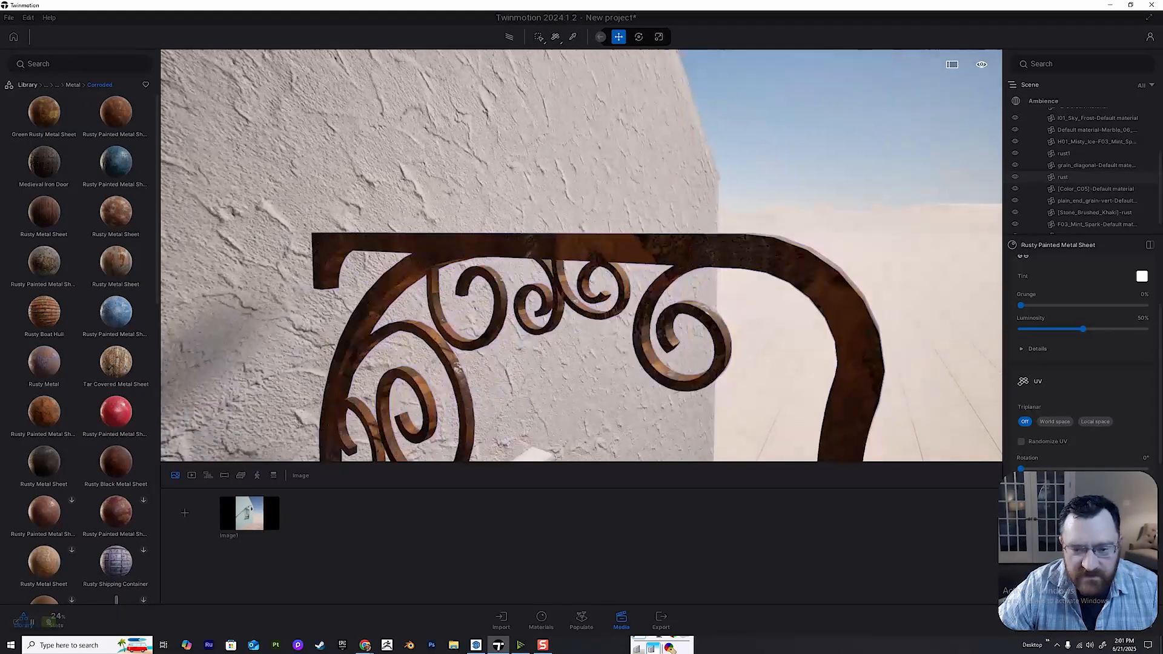
Set the lantern bracket's rust material to World space triplanar mapping and check its curved edges up close.
{"action": "right_click_drag", "start_coordinate": [582, 255], "coordinate": [461, 256]}
{"action": "key", "text": "a"}
{"action": "key", "text": "q"}
{"action": "key", "text": "e"}
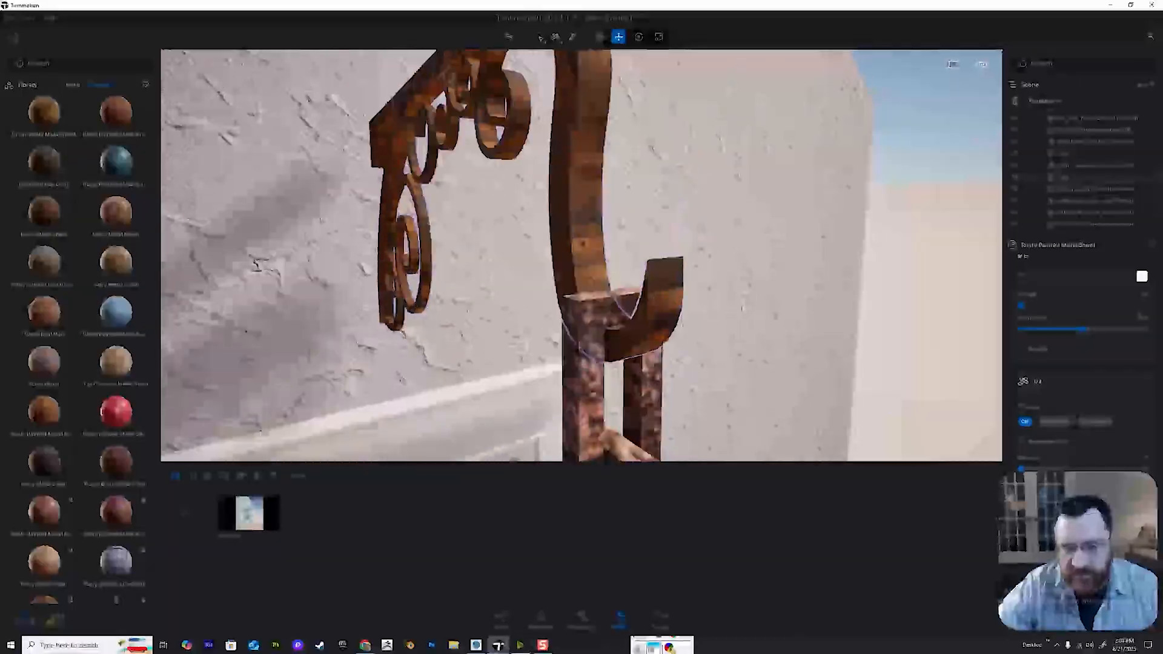
{"action": "key", "text": "a"}
{"action": "right_click_drag", "start_coordinate": [581, 256], "coordinate": [654, 256]}
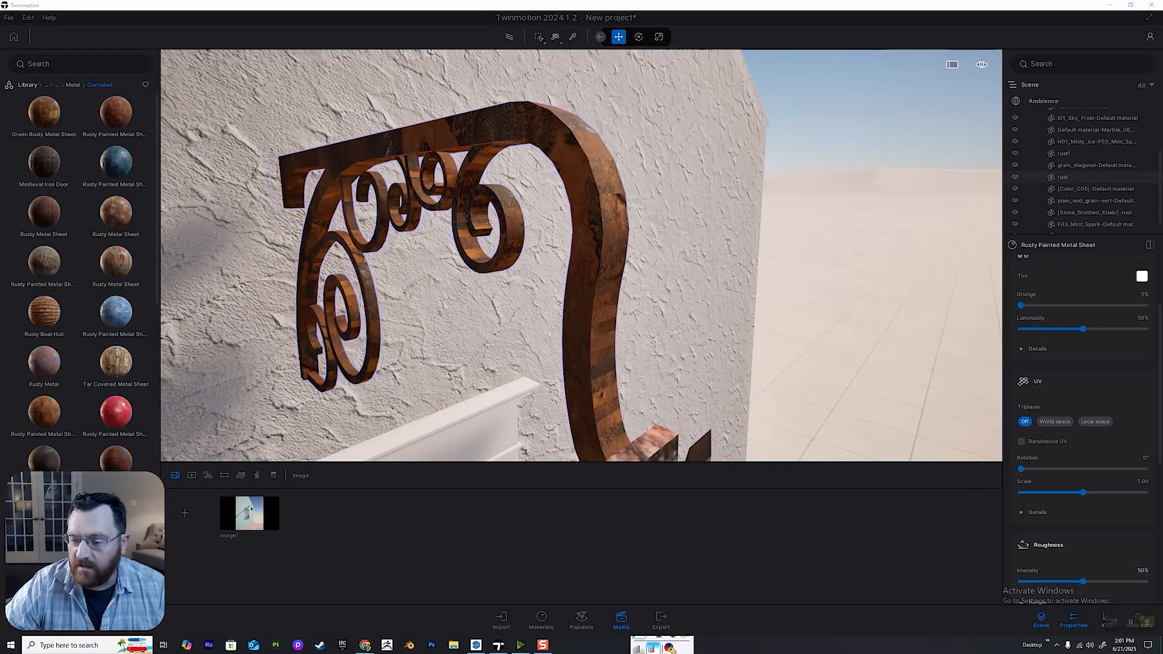
{"action": "left_click", "coordinate": [1055, 422]}
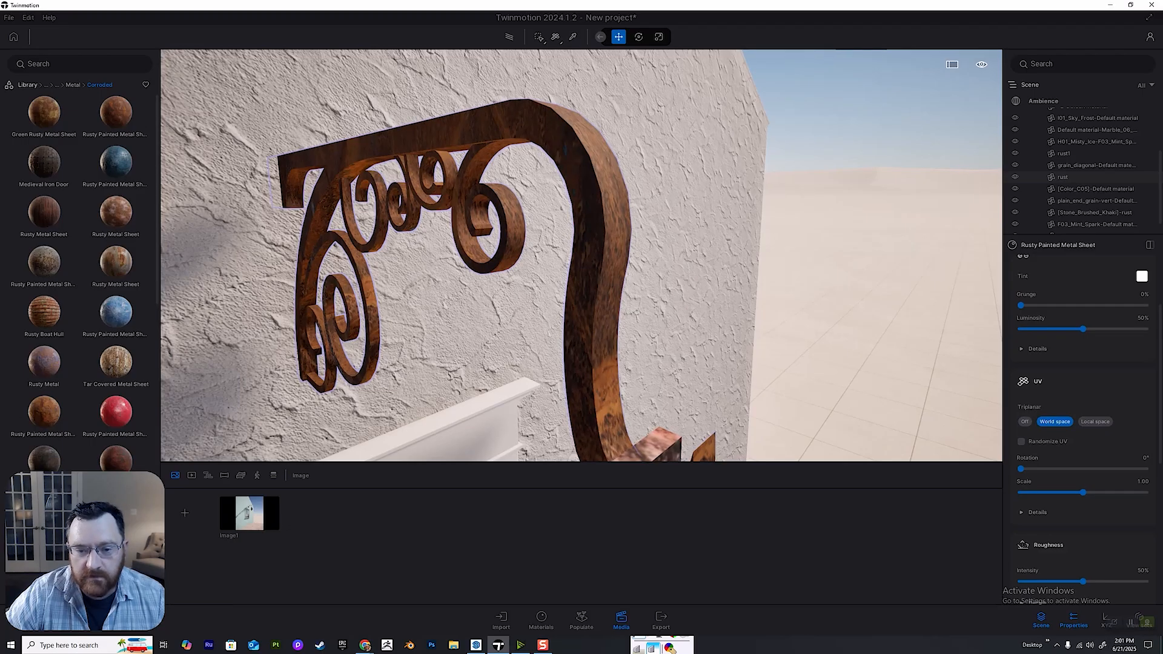
{"action": "scroll", "coordinate": [498, 200], "scroll_direction": "up", "scroll_amount": 4}
{"action": "scroll", "coordinate": [499, 200], "scroll_direction": "down", "scroll_amount": 3}
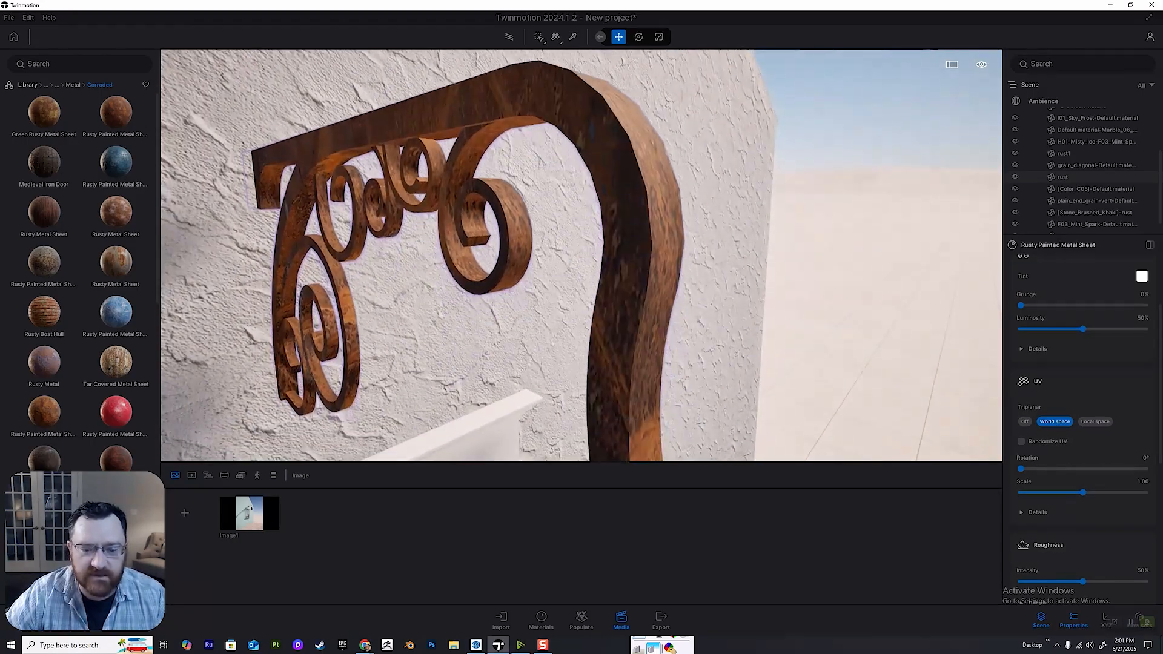
{"action": "middle_click_drag", "start_coordinate": [499, 236], "coordinate": [498, 145]}
{"action": "scroll", "coordinate": [499, 199], "scroll_direction": "down", "scroll_amount": 2}
{"action": "scroll", "coordinate": [499, 200], "scroll_direction": "up", "scroll_amount": 2}
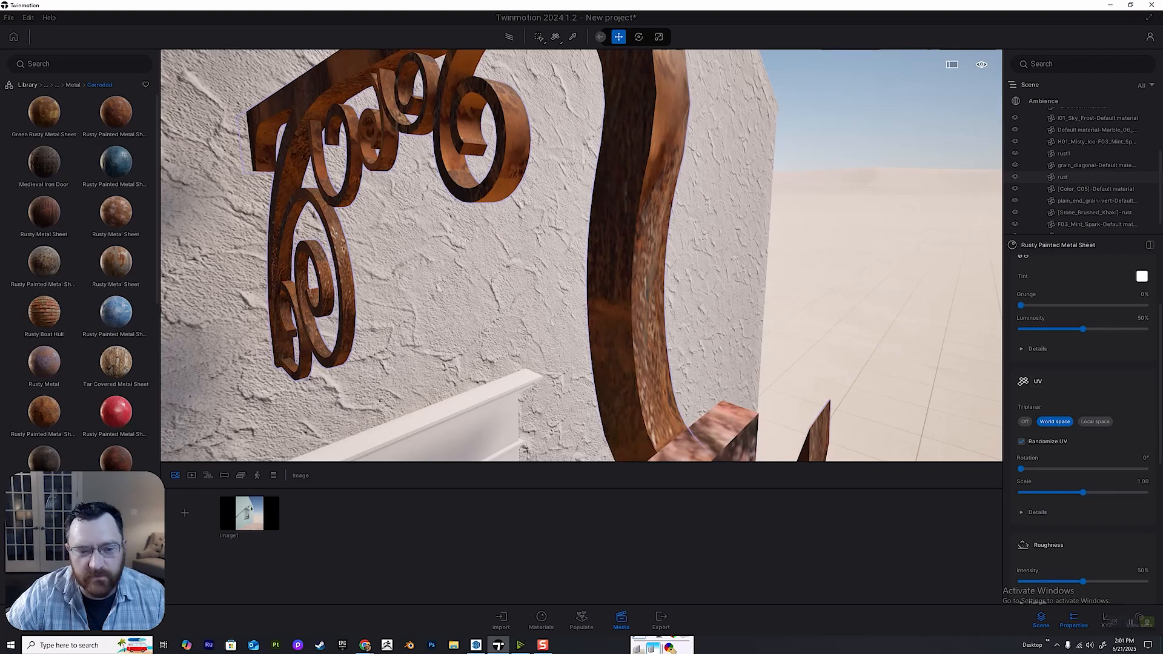
Try Randomize UV on the bracket's rust material and turn it off again.
{"action": "left_click", "coordinate": [1021, 442]}
{"action": "scroll", "coordinate": [499, 200], "scroll_direction": "down", "scroll_amount": 3}
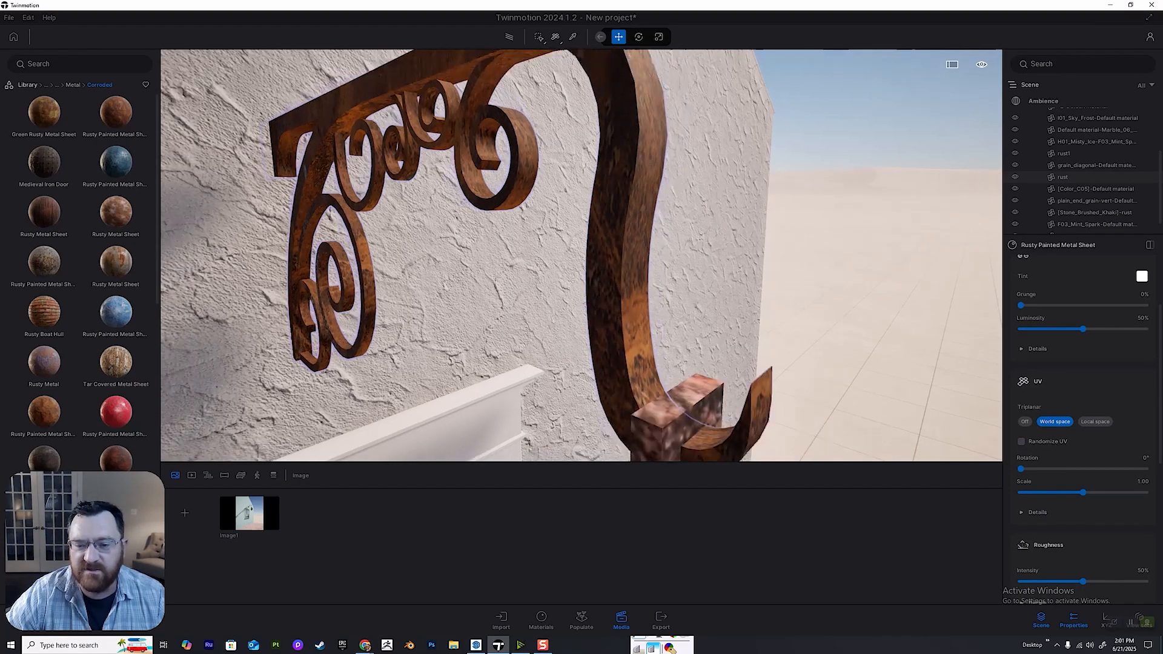
{"action": "left_click", "coordinate": [1021, 442]}
{"action": "mouse_move", "coordinate": [498, 182]}
{"action": "middle_mouse_down"}
{"action": "mouse_move", "coordinate": [498, 261]}
{"action": "mouse_move", "coordinate": [498, 182]}
{"action": "middle_mouse_up"}
{"action": "scroll", "coordinate": [498, 199], "scroll_direction": "up", "scroll_amount": 2}
{"action": "scroll", "coordinate": [582, 255], "scroll_direction": "up", "scroll_amount": 1}
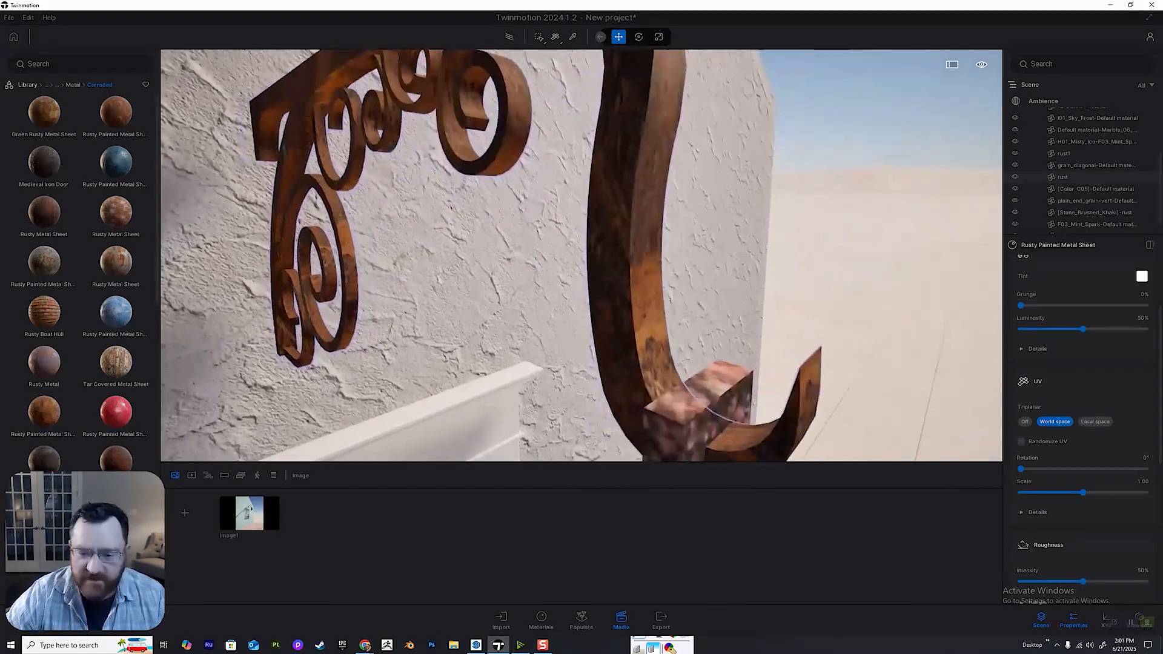
{"action": "scroll", "coordinate": [581, 255], "scroll_direction": "down", "scroll_amount": 4}
{"action": "mouse_move", "coordinate": [582, 278]}
{"action": "middle_mouse_down"}
{"action": "mouse_move", "coordinate": [581, 200]}
{"action": "mouse_move", "coordinate": [581, 279]}
{"action": "middle_mouse_up"}
{"action": "scroll", "coordinate": [581, 200], "scroll_direction": "up", "scroll_amount": 3}
{"action": "scroll", "coordinate": [582, 200], "scroll_direction": "up", "scroll_amount": 3}
Set the UV scale of the bracket's rust material to 0.82.
{"action": "left_click_drag", "start_coordinate": [1083, 493], "coordinate": [1045, 492]}
{"action": "middle_click_drag", "start_coordinate": [582, 255], "coordinate": [661, 224]}
{"action": "scroll", "coordinate": [582, 255], "scroll_direction": "down", "scroll_amount": 5}
{"action": "scroll", "coordinate": [581, 255], "scroll_direction": "up", "scroll_amount": 3}
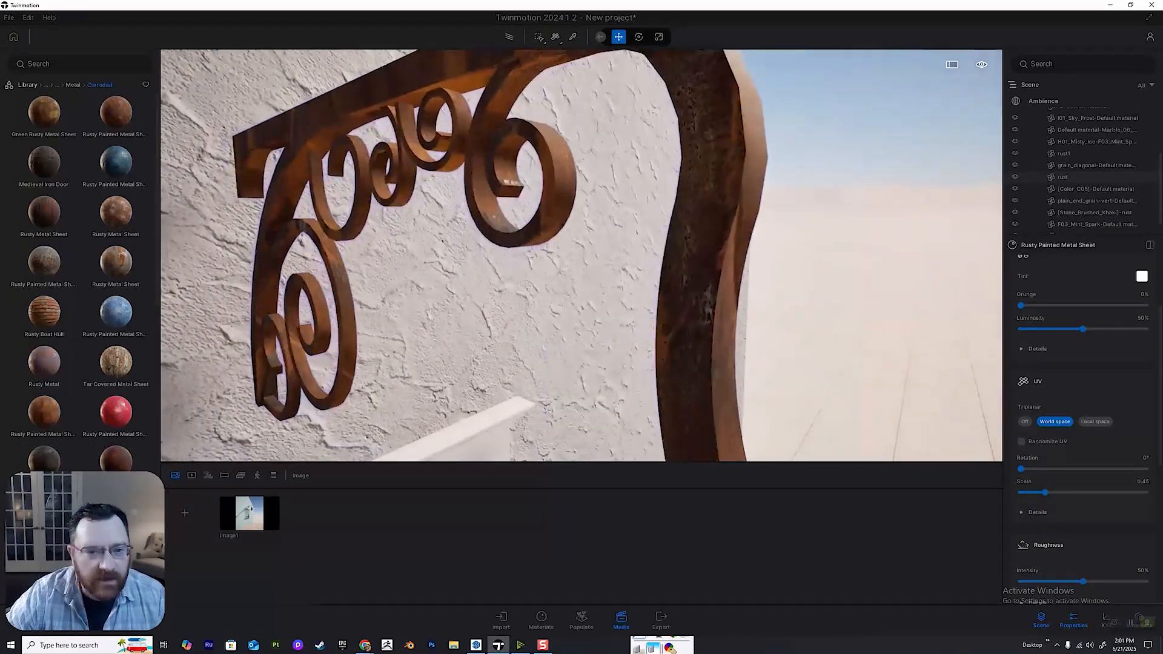
{"action": "left_click_drag", "start_coordinate": [1045, 493], "coordinate": [1070, 493]}
{"action": "middle_click_drag", "start_coordinate": [581, 255], "coordinate": [506, 179]}
Select the lantern's chain links, show the project's material list, and clean up all unused materials.
{"action": "left_click", "coordinate": [555, 315]}
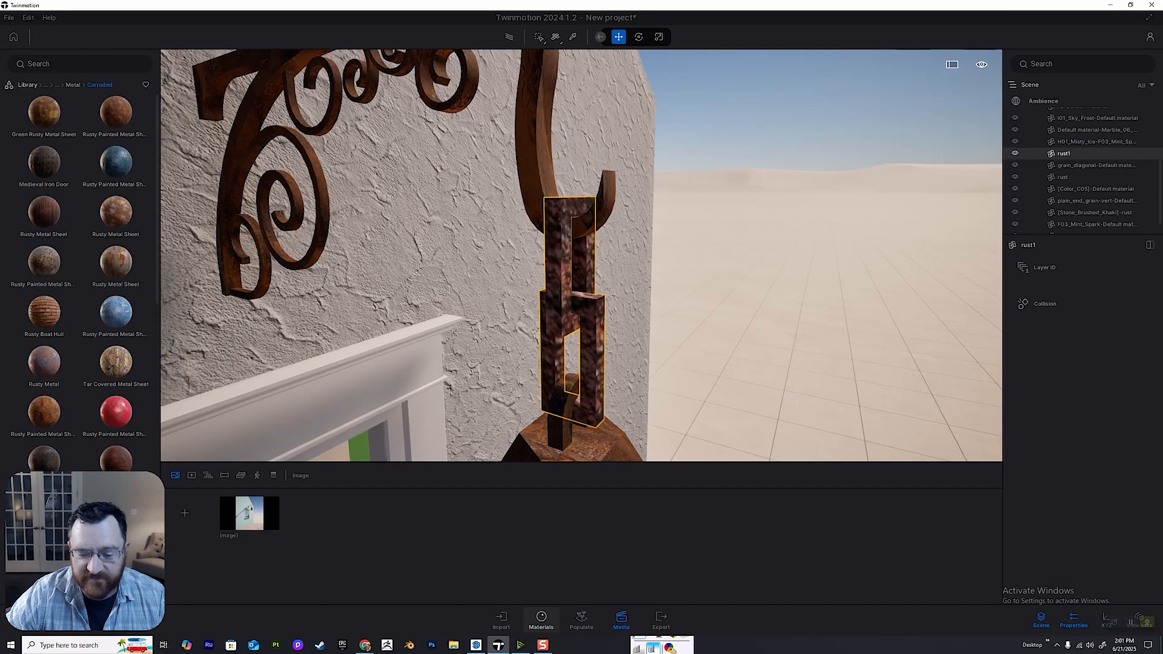
{"action": "left_click", "coordinate": [541, 621]}
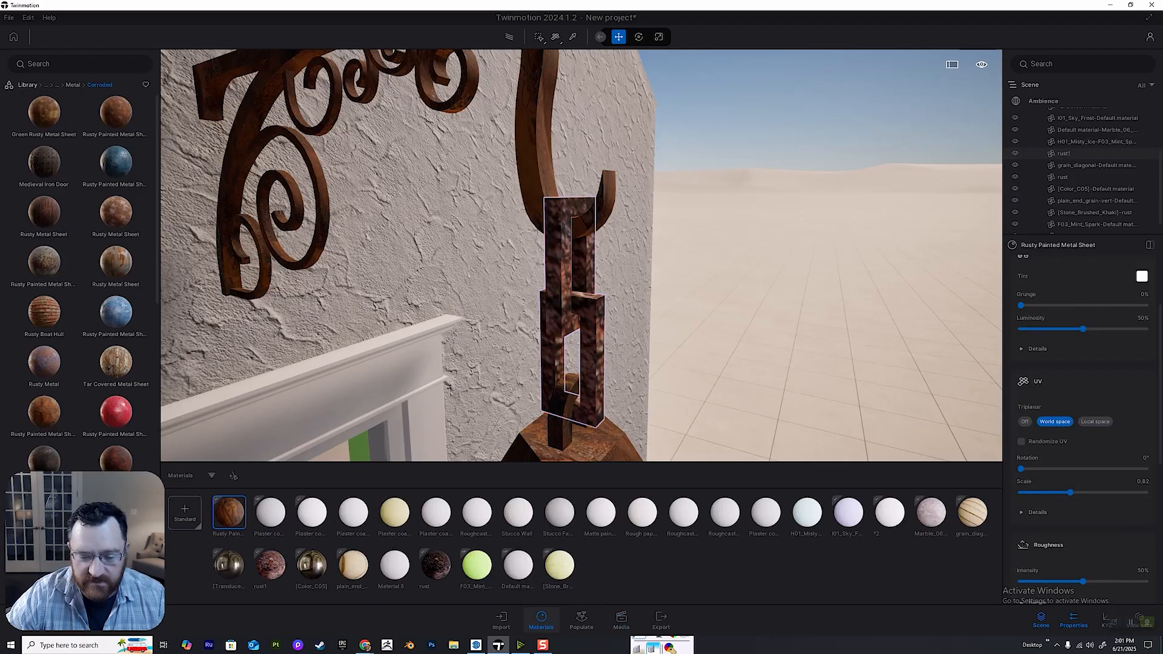
{"action": "scroll", "coordinate": [563, 315], "scroll_direction": "up", "scroll_amount": 3}
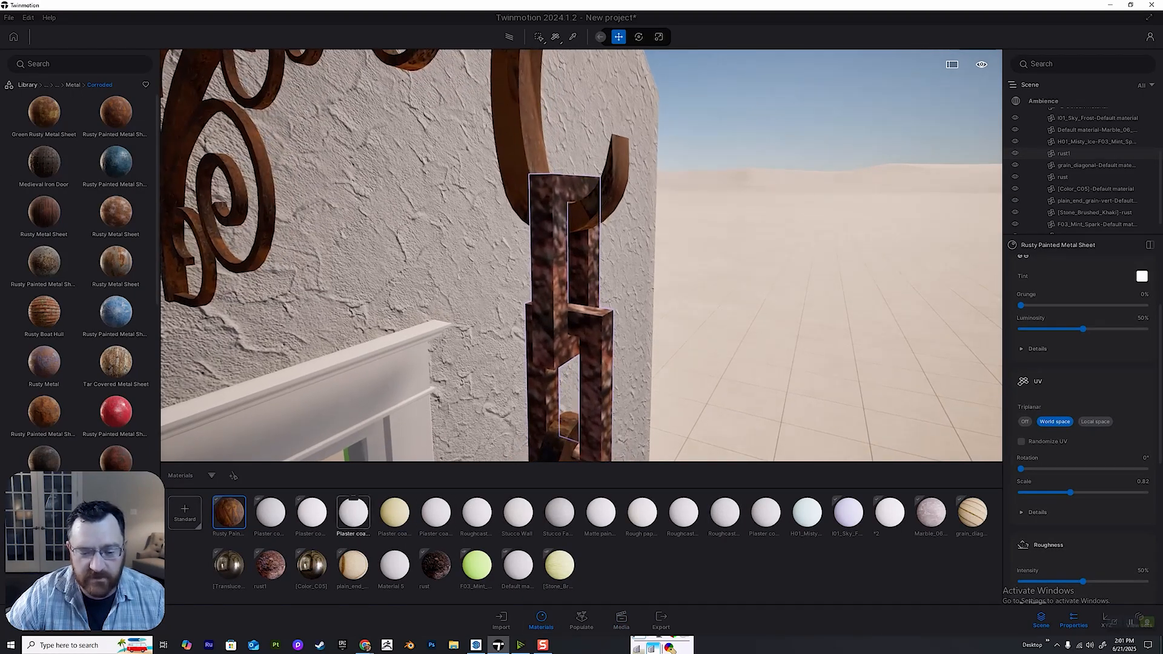
{"action": "key", "text": "w"}
{"action": "key", "text": "e"}
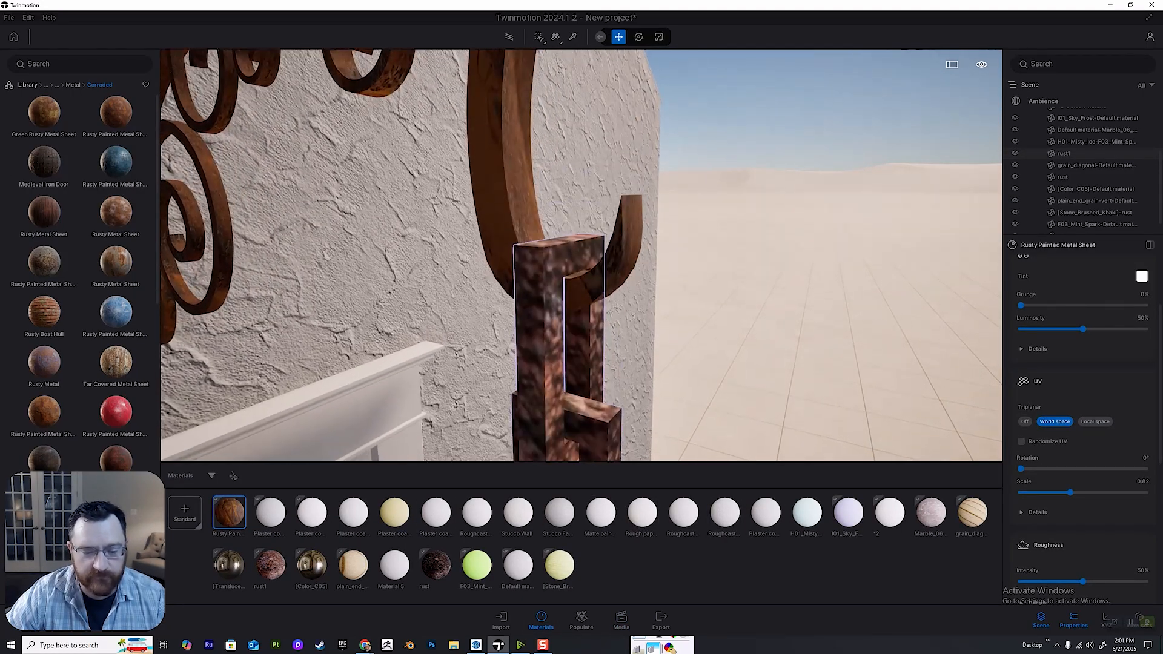
{"action": "key", "text": "q"}
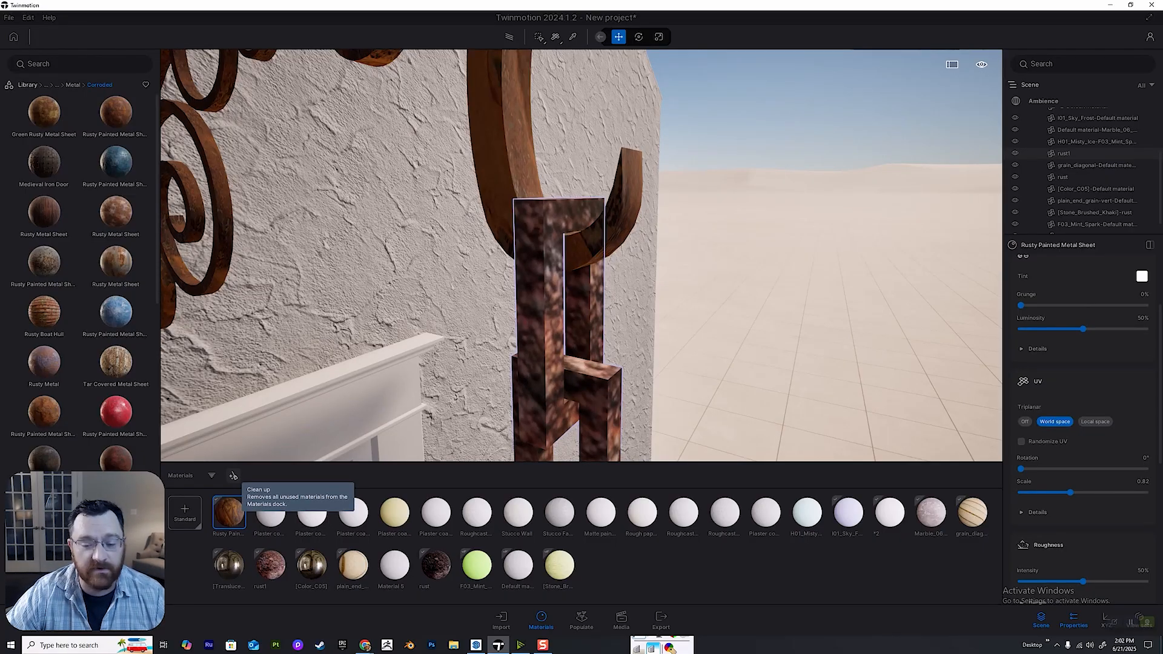
{"action": "left_click", "coordinate": [233, 476]}
Apply the project's Rusty Painted Metal Sheet to the chain links that hold the lantern.
{"action": "key", "text": "Up"}
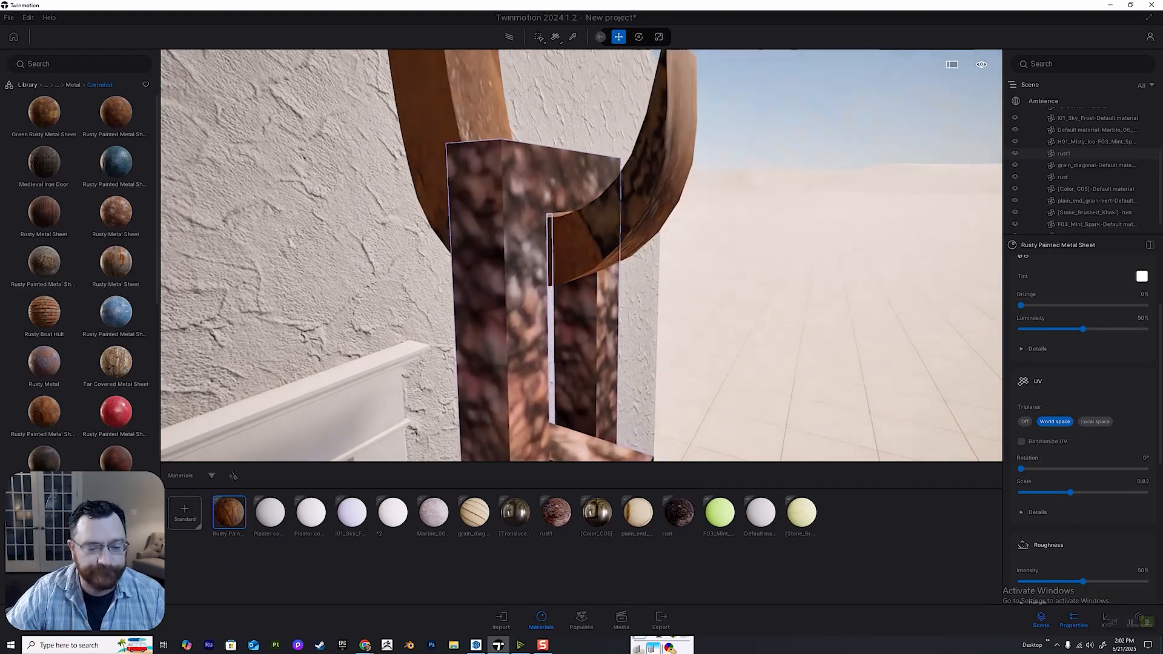
{"action": "scroll", "coordinate": [533, 279], "scroll_direction": "up", "scroll_amount": 2}
{"action": "scroll", "coordinate": [533, 279], "scroll_direction": "down", "scroll_amount": 3}
{"action": "left_click", "coordinate": [533, 278]}
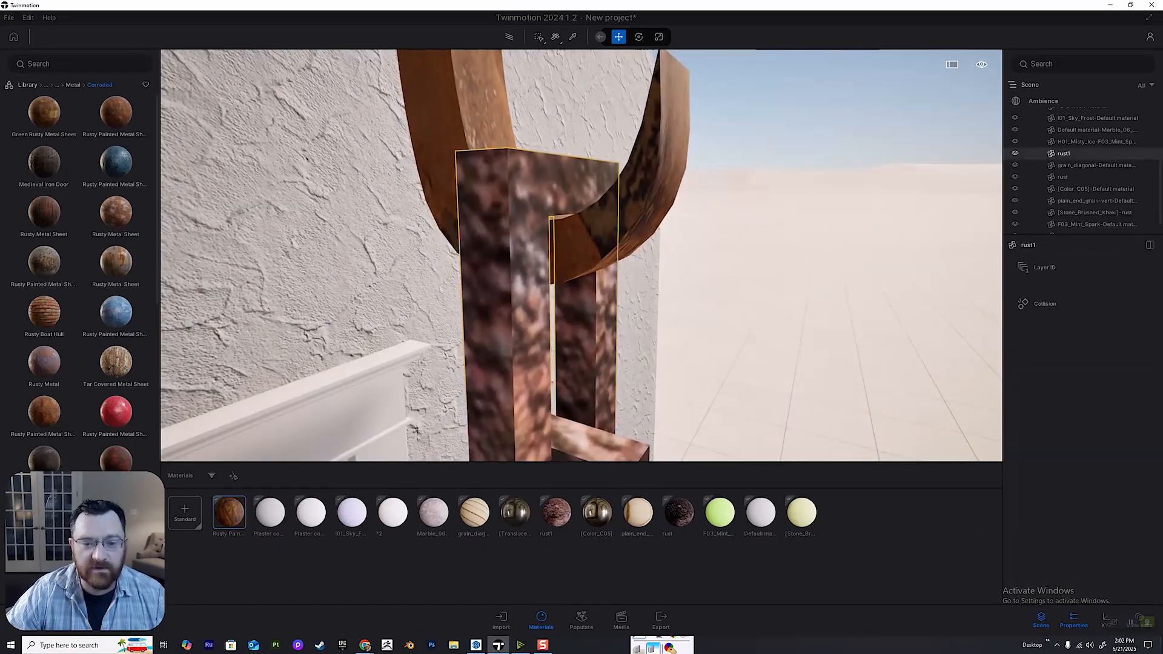
{"action": "left_click", "coordinate": [569, 252]}
{"action": "left_click", "coordinate": [524, 259]}
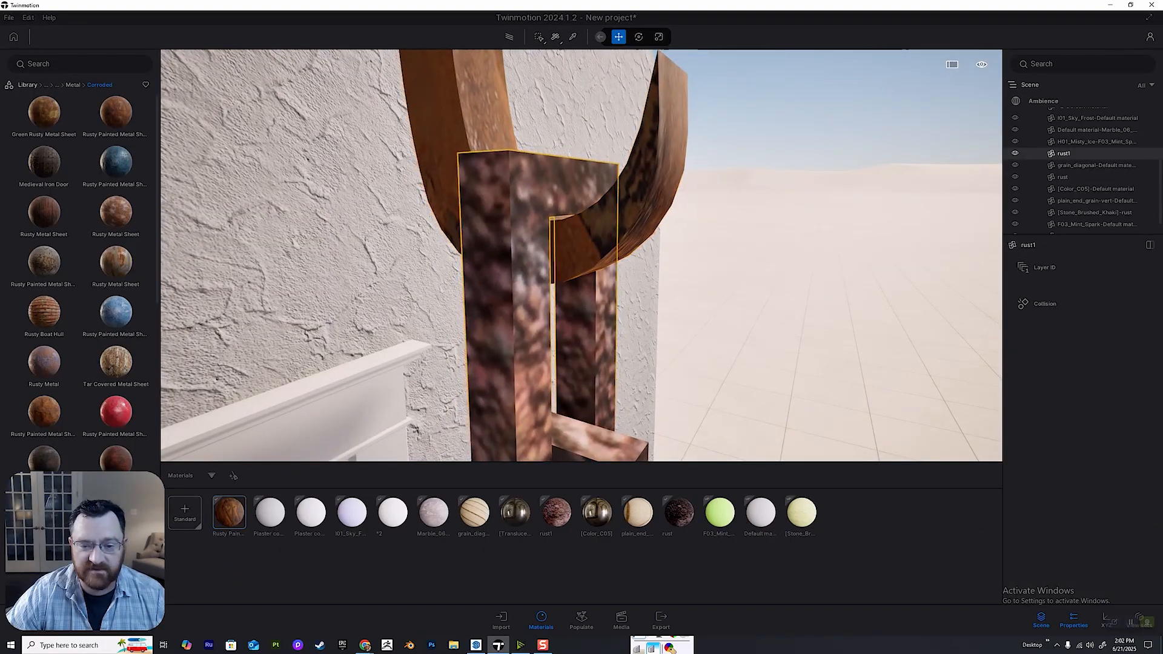
{"action": "scroll", "coordinate": [524, 259], "scroll_direction": "down", "scroll_amount": 3}
{"action": "left_click_drag", "start_coordinate": [229, 512], "coordinate": [548, 285]}
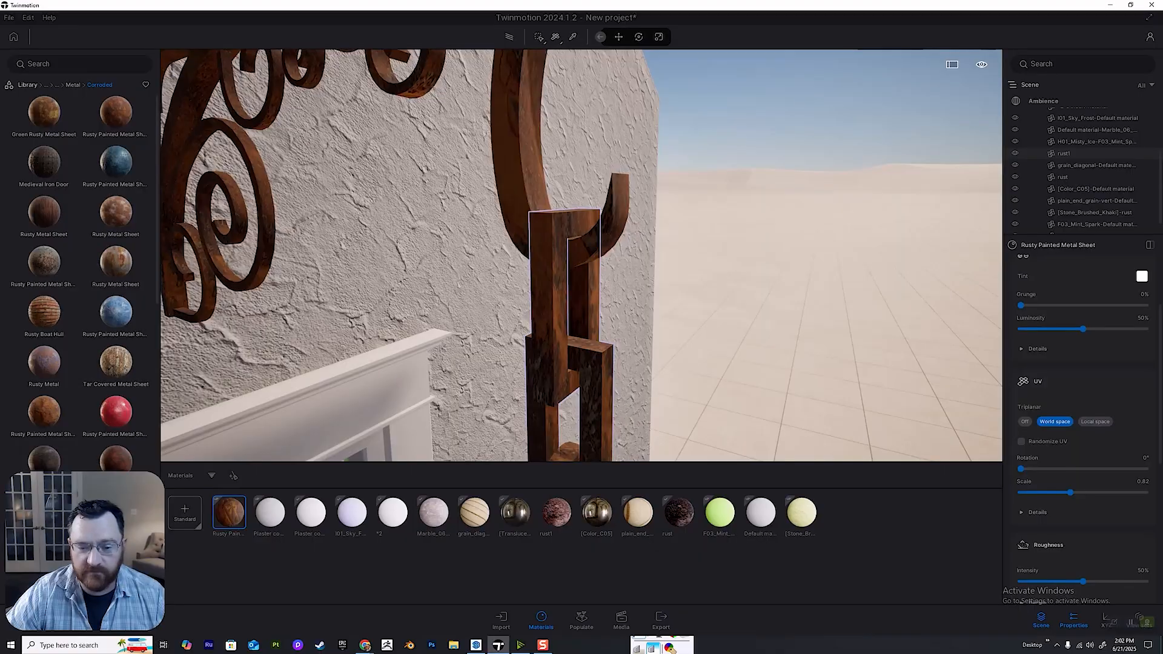
Bring the lantern's panes into view and browse the library to the Glass materials.
{"action": "middle_click_drag", "start_coordinate": [548, 285], "coordinate": [549, 121]}
{"action": "scroll", "coordinate": [569, 254], "scroll_direction": "down", "scroll_amount": 3}
{"action": "middle_click_drag", "start_coordinate": [515, 255], "coordinate": [388, 258], "text": "shift"}
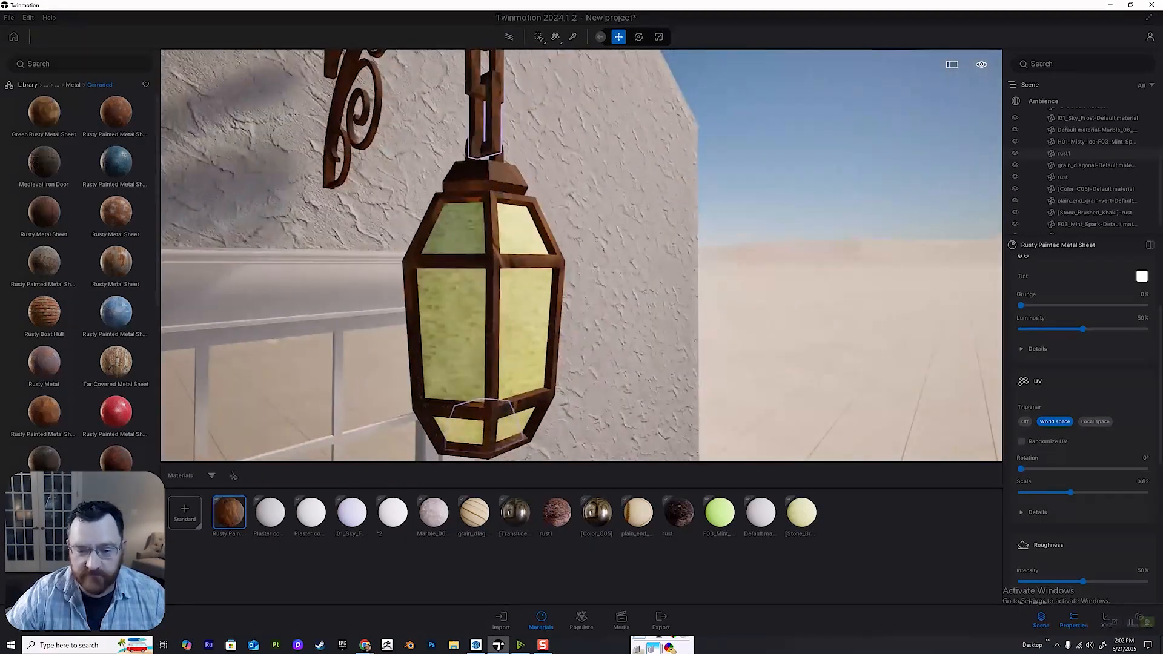
{"action": "scroll", "coordinate": [387, 258], "scroll_direction": "up", "scroll_amount": 3}
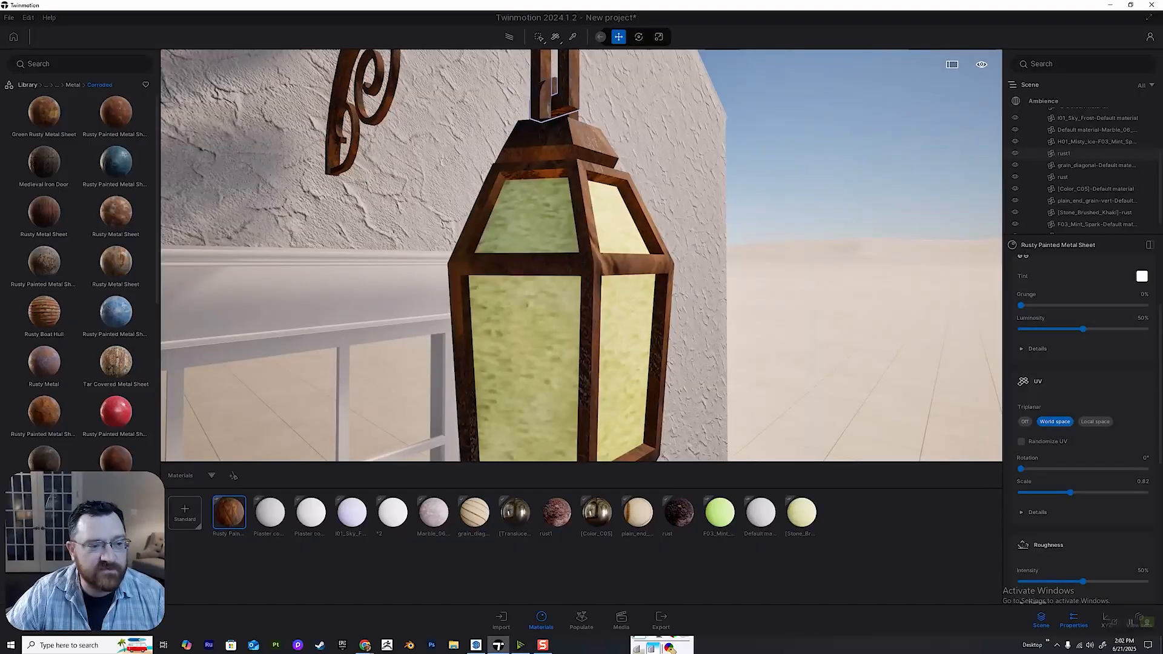
{"action": "left_click", "coordinate": [27, 84]}
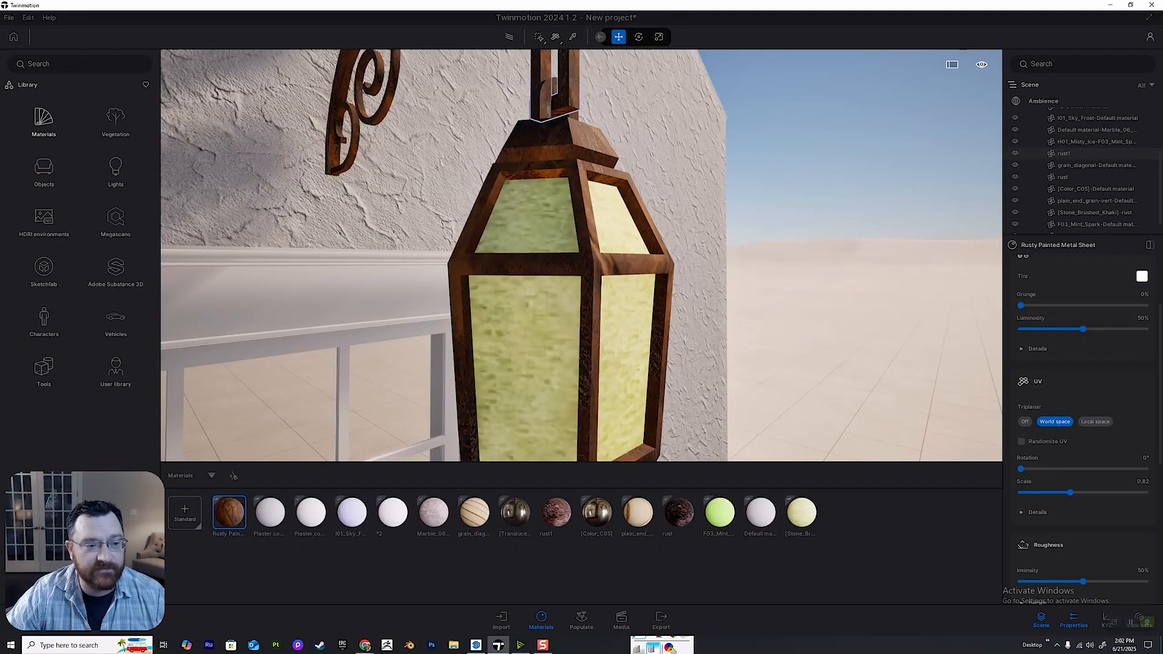
{"action": "left_click", "coordinate": [44, 120]}
{"action": "left_click", "coordinate": [44, 120]}
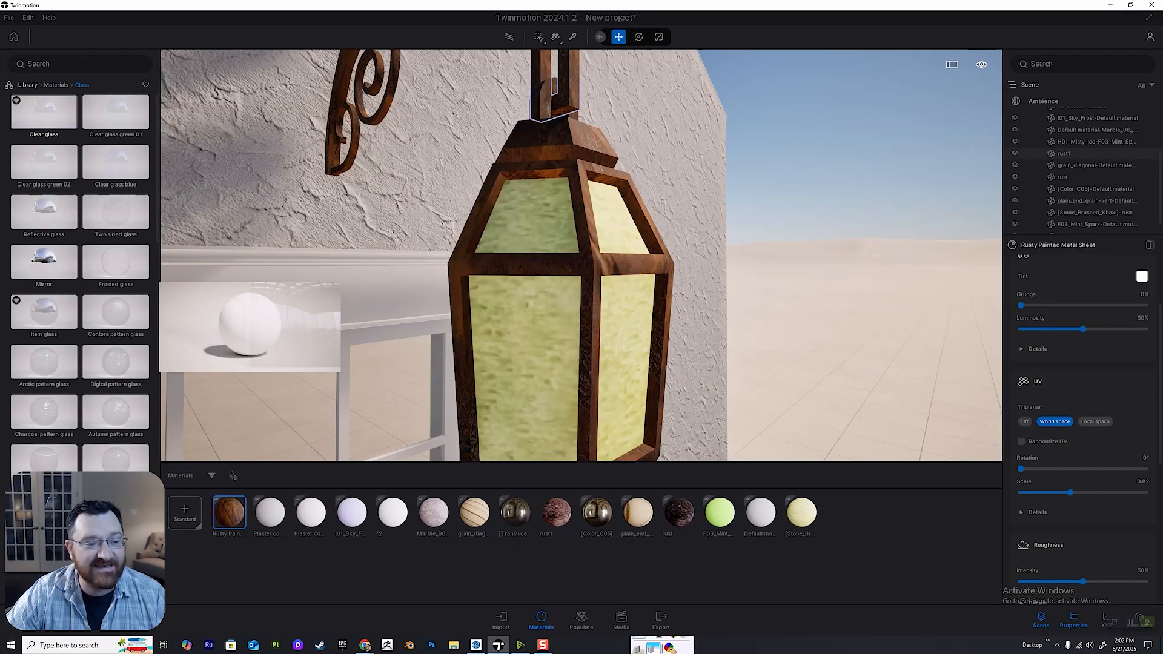
Apply Clear glass to the large yellow-green pane on the front of the lantern.
{"action": "right_click_drag", "start_coordinate": [533, 254], "coordinate": [539, 321]}
{"action": "scroll", "coordinate": [521, 272], "scroll_direction": "up", "scroll_amount": 3}
{"action": "left_click", "coordinate": [515, 273]}
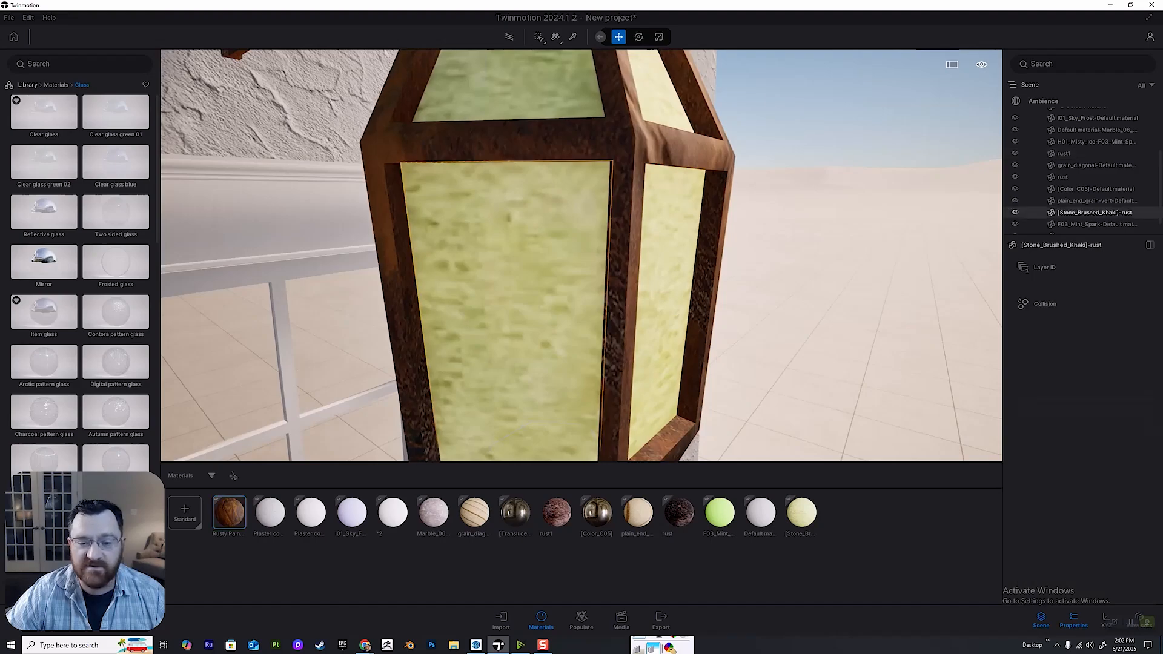
{"action": "middle_click_drag", "start_coordinate": [515, 272], "coordinate": [515, 366]}
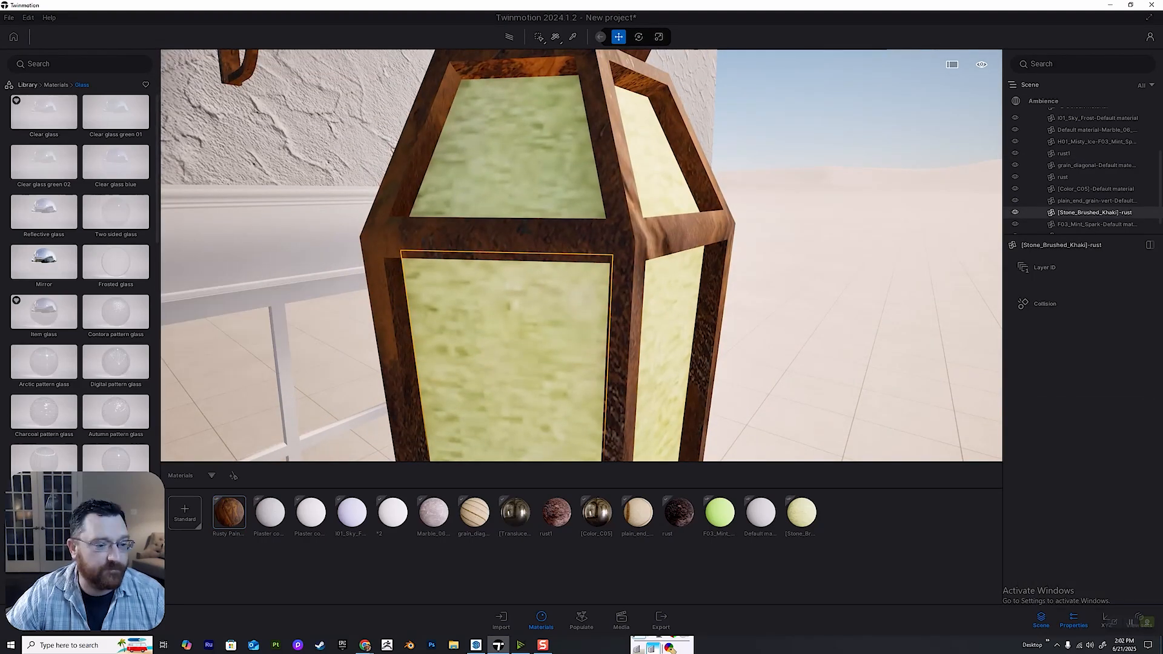
{"action": "scroll", "coordinate": [581, 255], "scroll_direction": "up", "scroll_amount": 2}
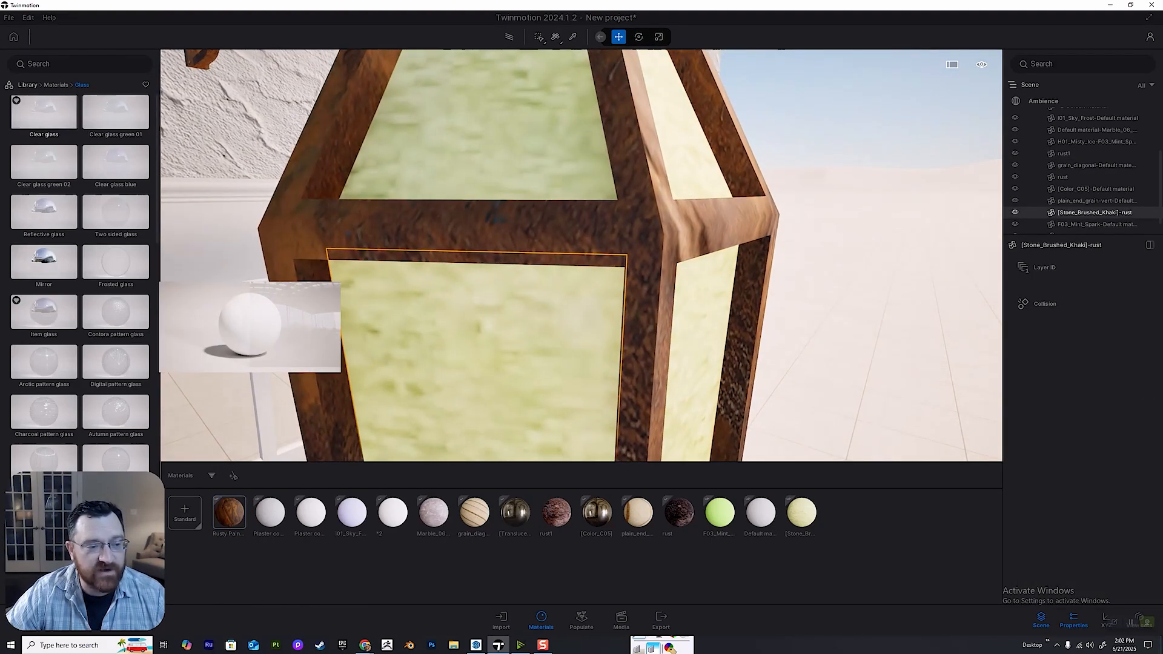
{"action": "left_click_drag", "start_coordinate": [43, 113], "coordinate": [479, 339]}
{"action": "middle_click_drag", "start_coordinate": [479, 339], "coordinate": [303, 315], "text": "shift"}
{"action": "scroll", "coordinate": [473, 315], "scroll_direction": "down", "scroll_amount": 2}
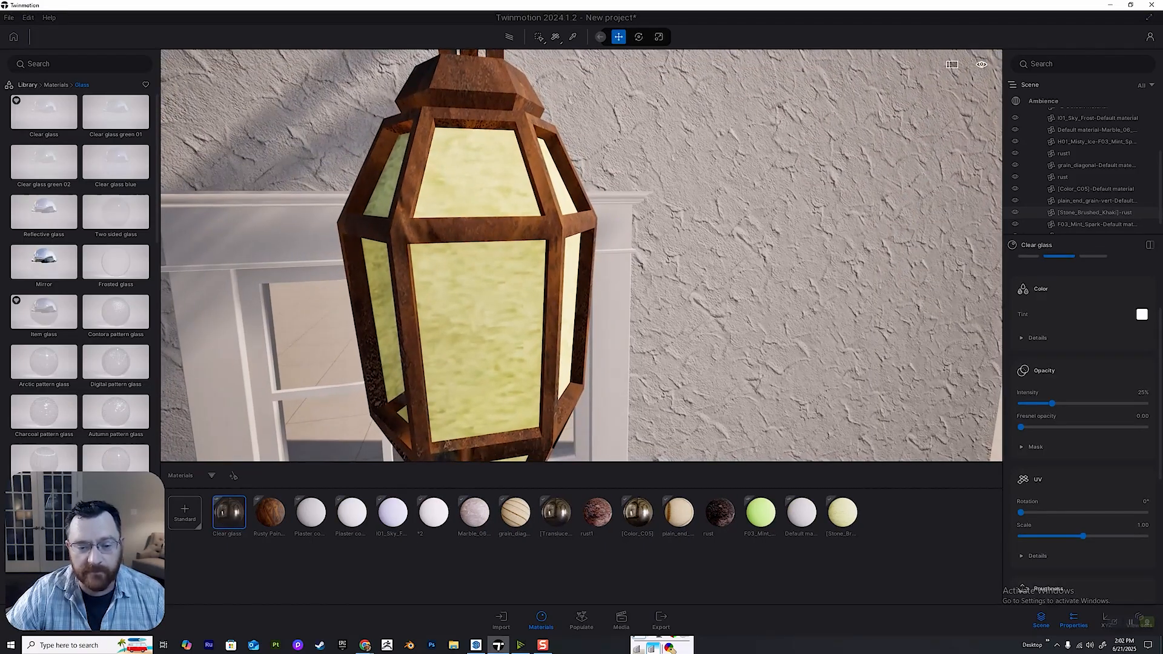
Apply Clear glass to the lantern's remaining yellow-green panes.
{"action": "middle_click_drag", "start_coordinate": [472, 255], "coordinate": [509, 254]}
{"action": "scroll", "coordinate": [476, 314], "scroll_direction": "up", "scroll_amount": 1}
{"action": "left_click", "coordinate": [508, 315]}
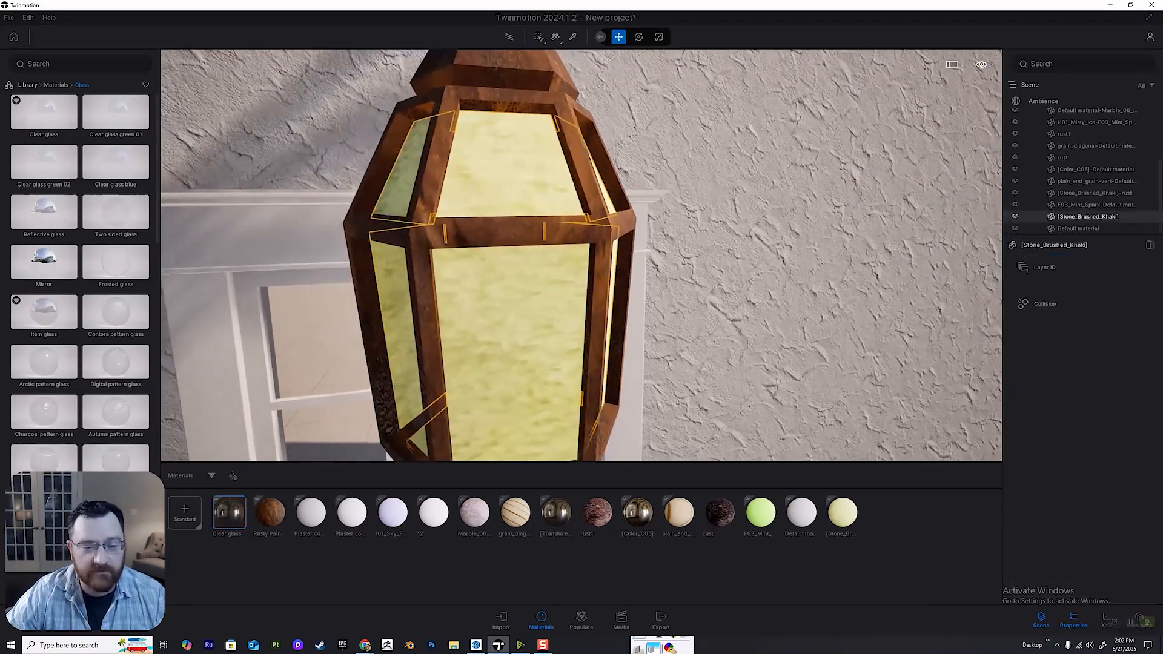
{"action": "left_click_drag", "start_coordinate": [44, 113], "coordinate": [509, 306]}
{"action": "middle_click_drag", "start_coordinate": [509, 306], "coordinate": [672, 251], "text": "shift"}
Select the cylindrical cup inside the lantern and examine its reflective material from close up.
{"action": "scroll", "coordinate": [545, 290], "scroll_direction": "up", "scroll_amount": 3}
{"action": "scroll", "coordinate": [545, 290], "scroll_direction": "up", "scroll_amount": 5}
{"action": "middle_click_drag", "start_coordinate": [545, 290], "coordinate": [736, 311], "text": "shift"}
{"action": "left_click", "coordinate": [673, 309]}
{"action": "key", "text": "h"}
{"action": "key", "text": "h"}
{"action": "key", "text": "h"}
{"action": "key", "text": "h"}
{"action": "key", "text": "h"}
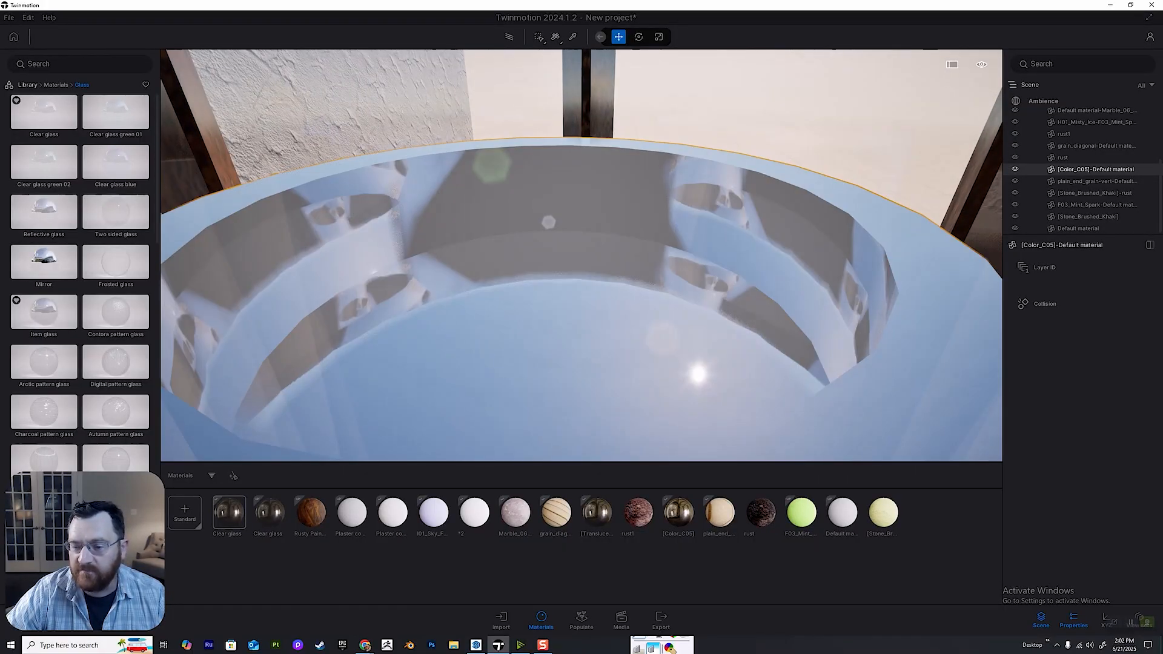
{"action": "key", "text": "h"}
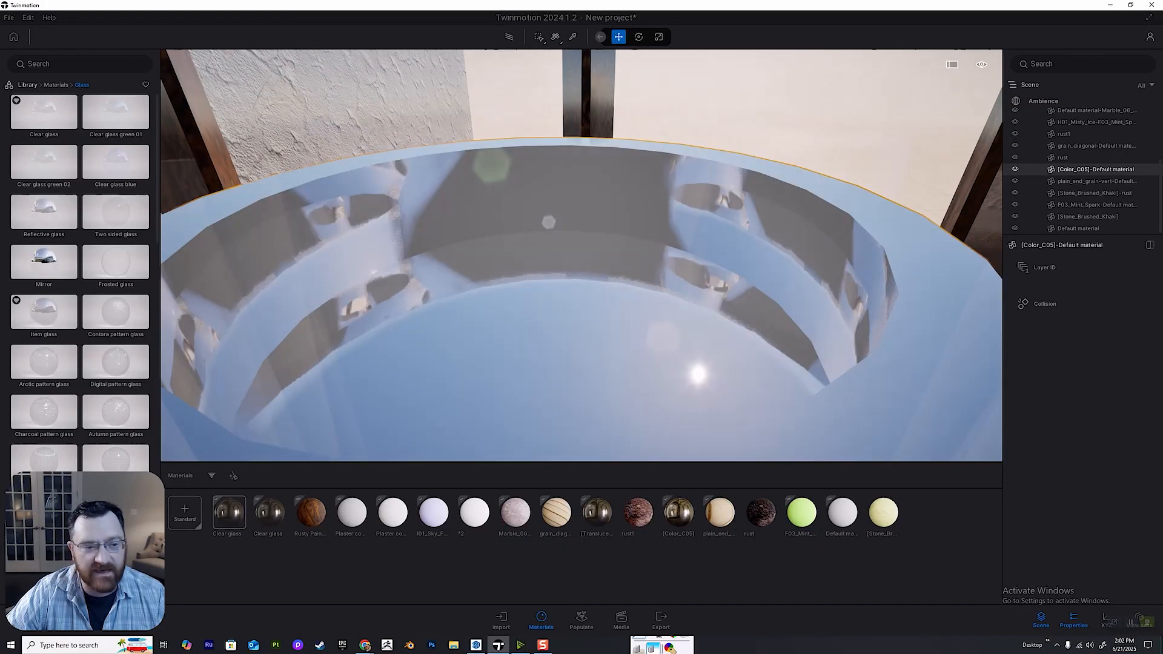
{"action": "scroll", "coordinate": [582, 256], "scroll_direction": "down", "scroll_amount": 5}
{"action": "middle_click_drag", "start_coordinate": [581, 256], "coordinate": [551, 256], "text": "shift"}
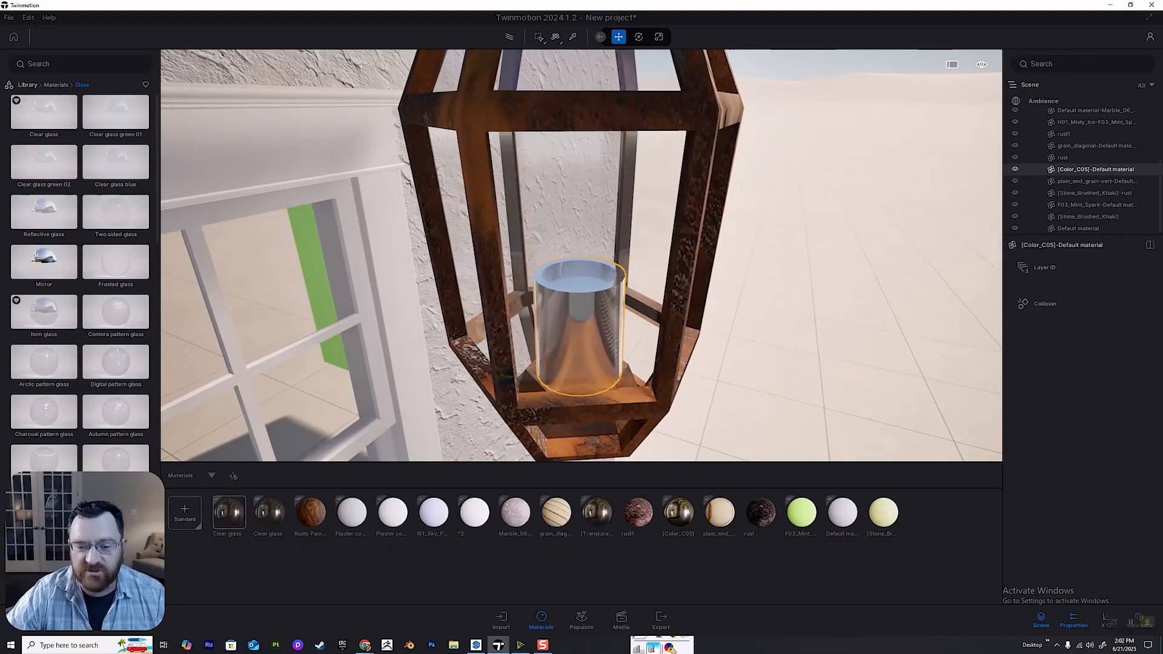
Select the white frame of the window beside the lantern.
{"action": "right_click_drag", "start_coordinate": [551, 255], "coordinate": [581, 182]}
{"action": "key", "text": "s"}
{"action": "key", "text": "q"}
{"action": "right_click_drag", "start_coordinate": [582, 255], "coordinate": [510, 240]}
{"action": "key", "text": "w"}
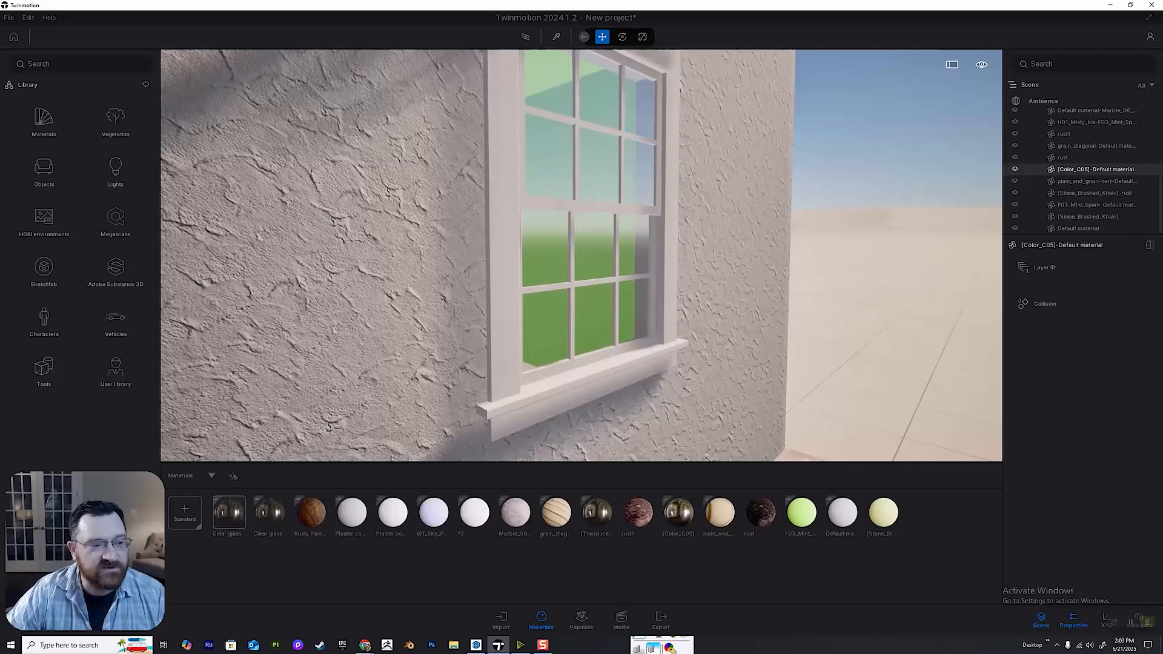
{"action": "key", "text": "w"}
{"action": "key", "text": "e"}
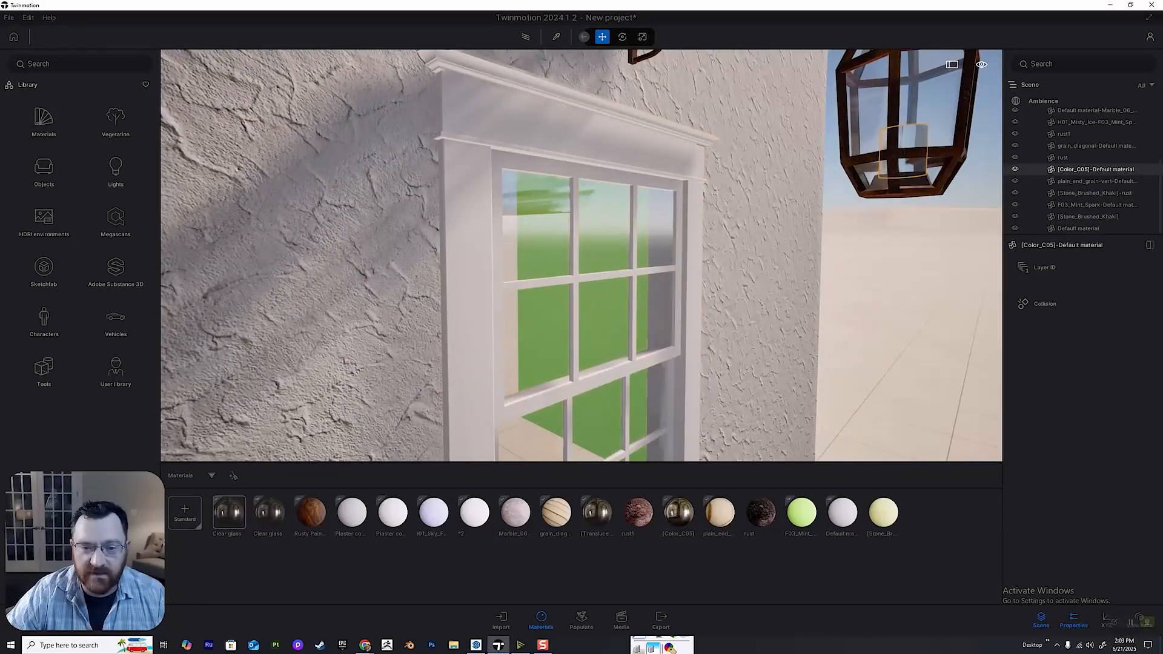
{"action": "left_click", "coordinate": [573, 277]}
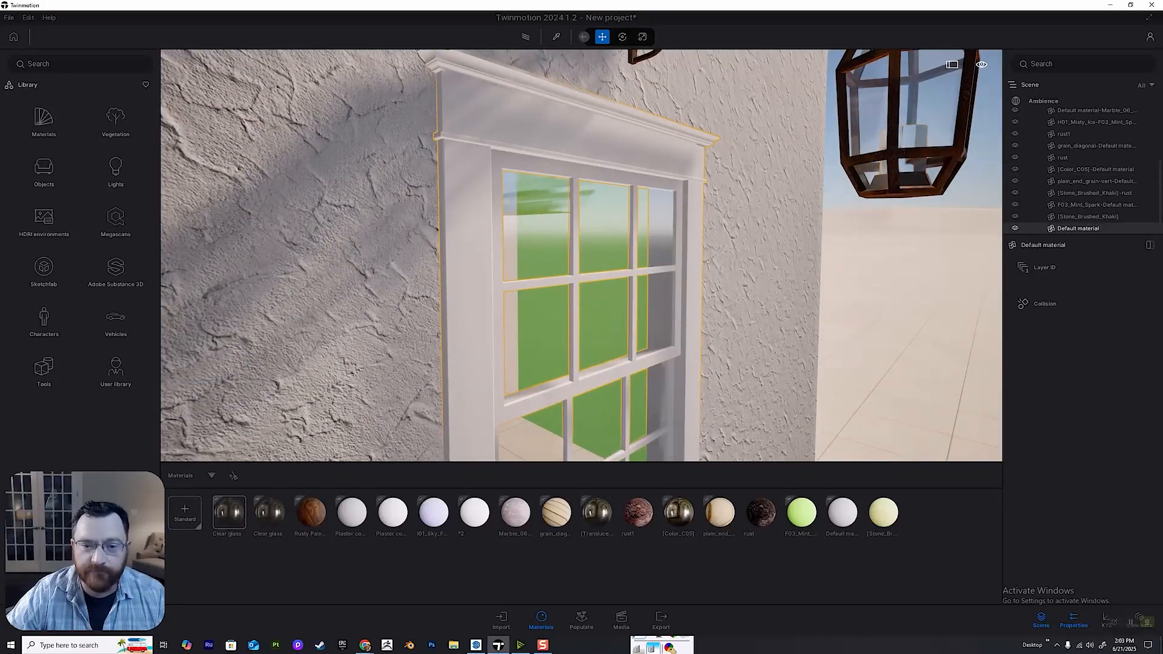
Apply Glossy plastic from the library's Plastic materials to the window frame and sill.
{"action": "left_click", "coordinate": [43, 121]}
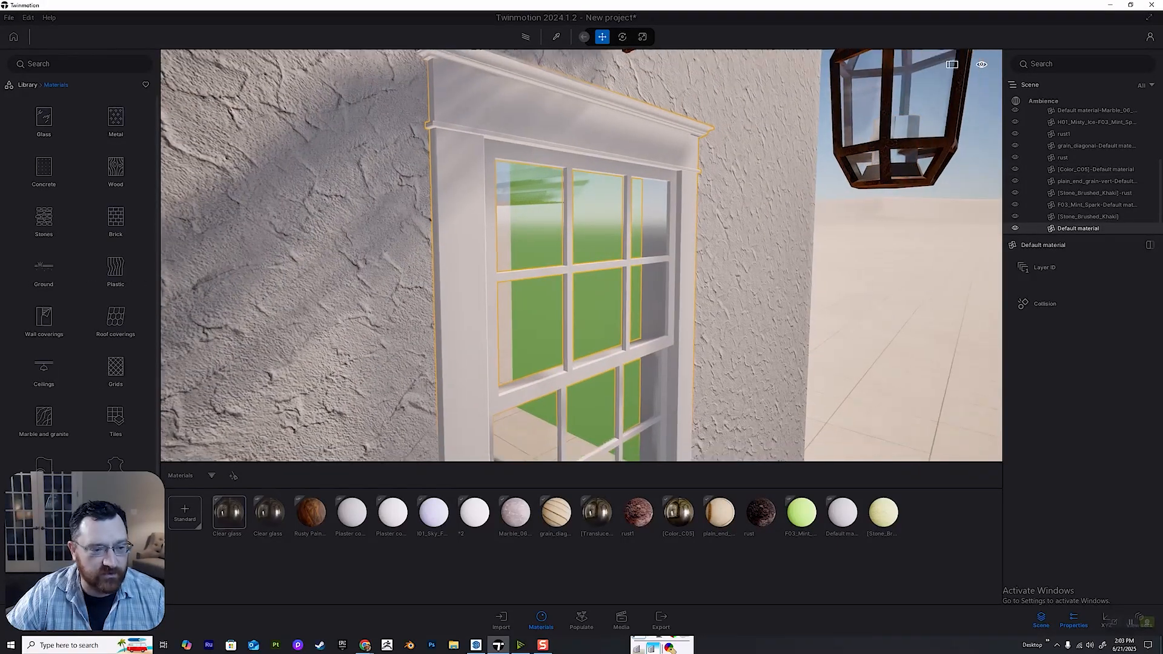
{"action": "scroll", "coordinate": [44, 282], "scroll_direction": "down", "scroll_amount": 1}
{"action": "key", "text": "w"}
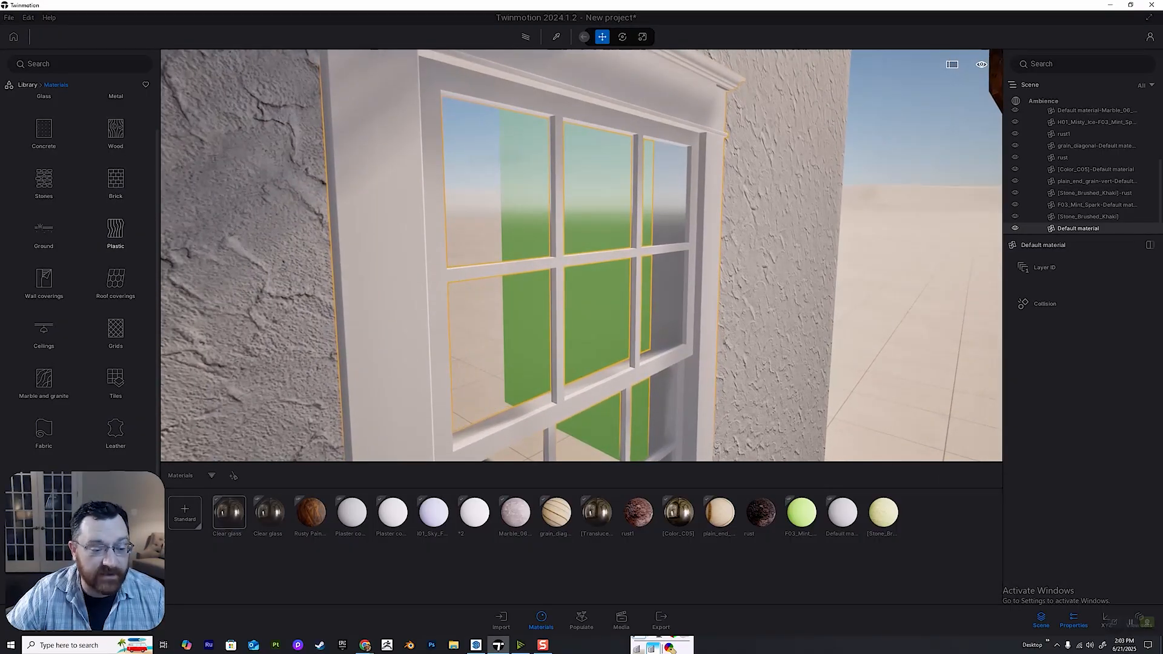
{"action": "left_click", "coordinate": [116, 230]}
{"action": "mouse_move", "coordinate": [116, 313]}
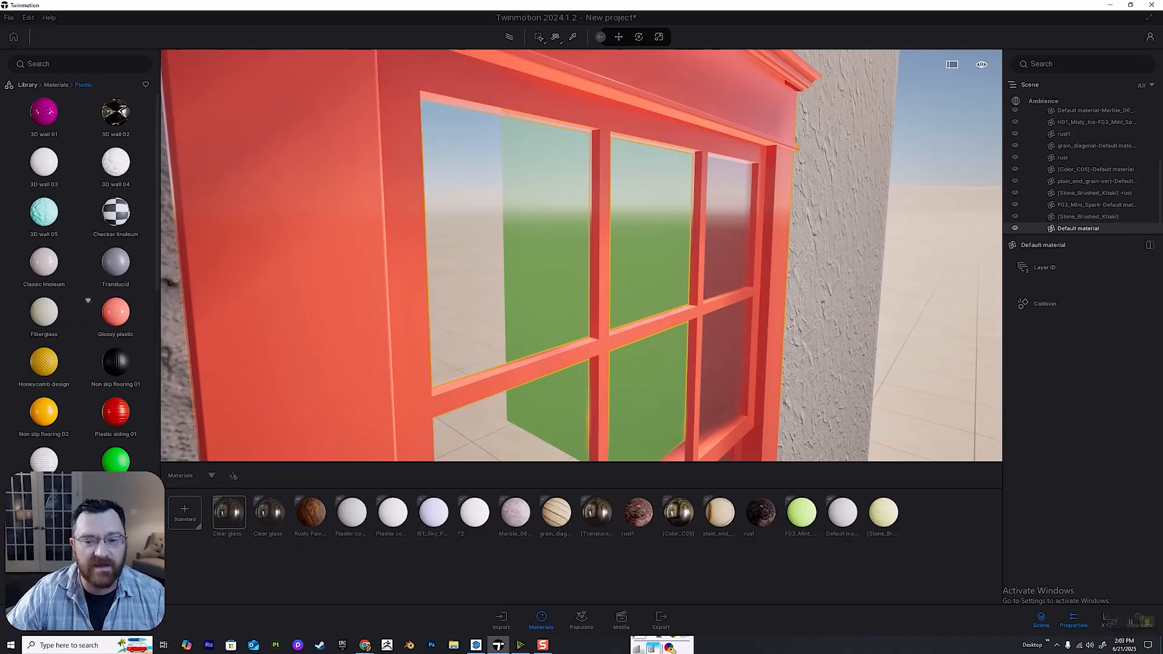
{"action": "left_click_drag", "start_coordinate": [116, 312], "coordinate": [400, 261]}
{"action": "right_click_drag", "start_coordinate": [400, 261], "coordinate": [390, 221]}
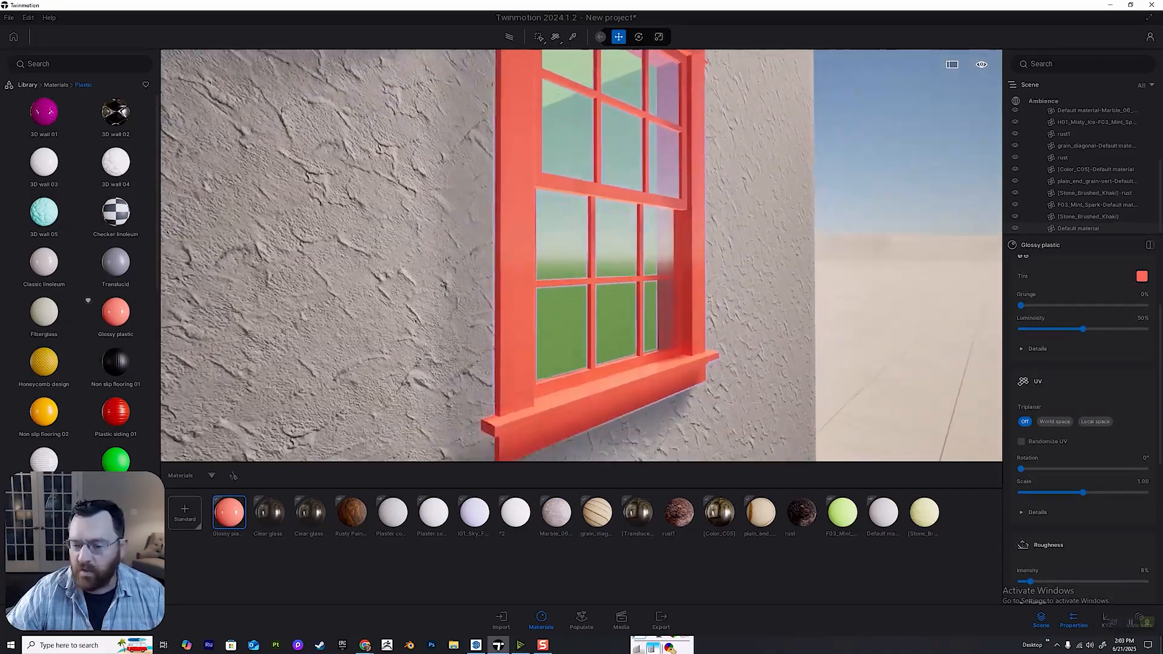
Change the tint of the window frame's Glossy plastic from the color wheel to a near-white color.
{"action": "middle_click_drag", "start_coordinate": [545, 254], "coordinate": [416, 378]}
{"action": "scroll", "coordinate": [1082, 350], "scroll_direction": "up", "scroll_amount": 3}
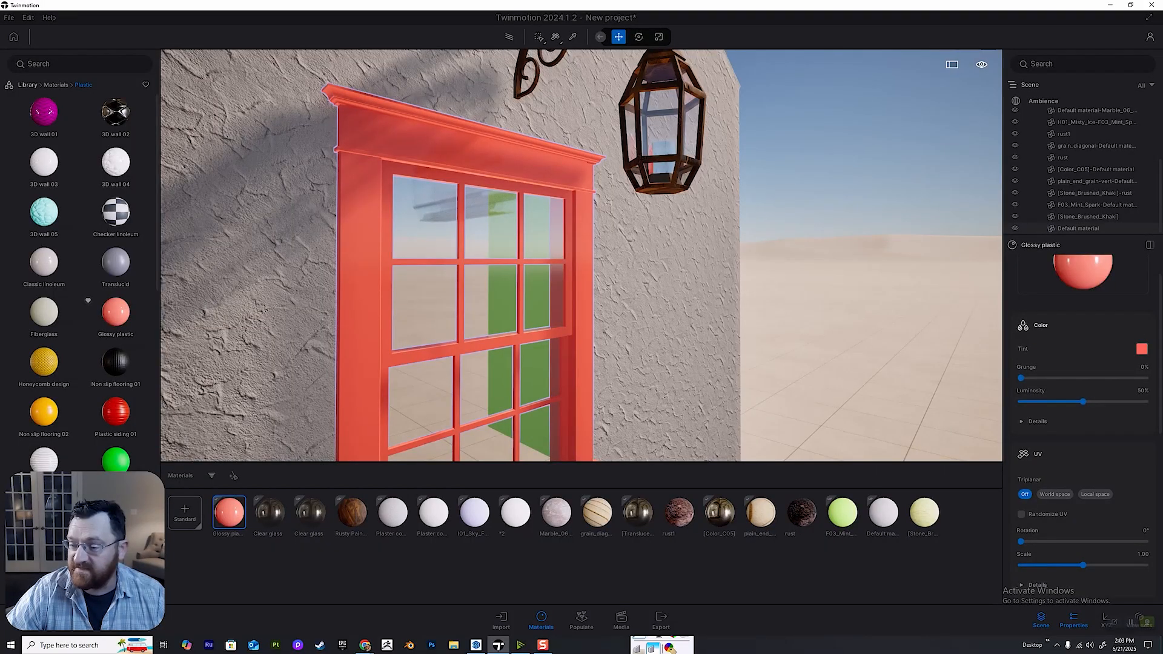
{"action": "left_click", "coordinate": [1141, 348]}
{"action": "left_click_drag", "start_coordinate": [538, 313], "coordinate": [503, 313]}
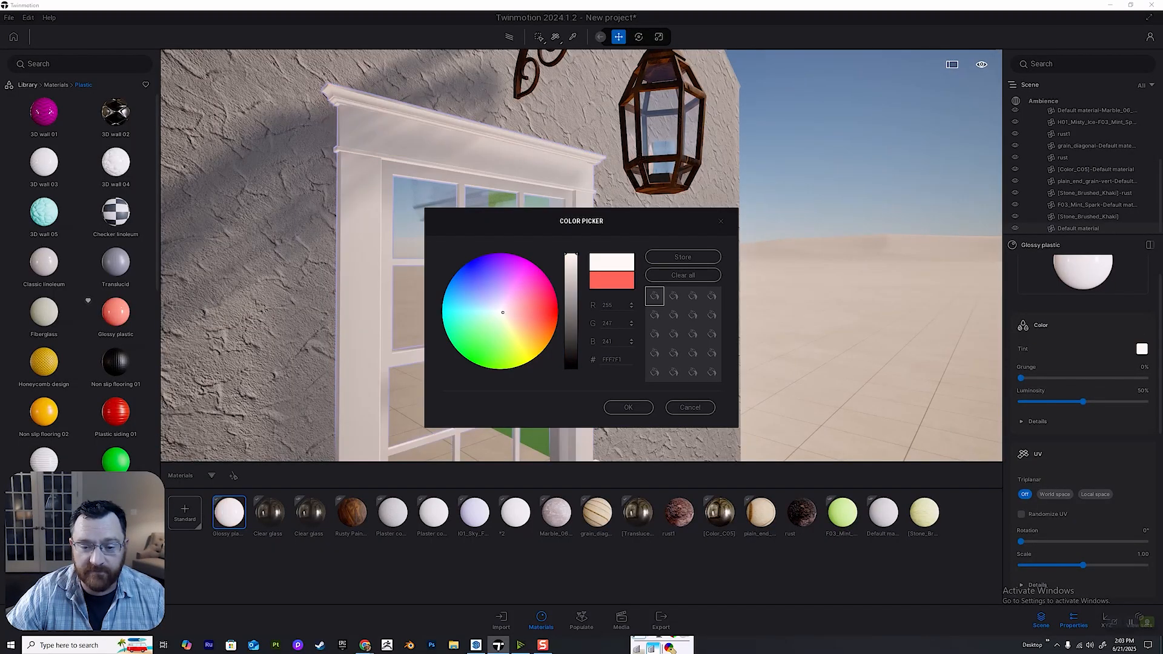
{"action": "left_click", "coordinate": [629, 408]}
{"action": "scroll", "coordinate": [628, 400], "scroll_direction": "down", "scroll_amount": 3}
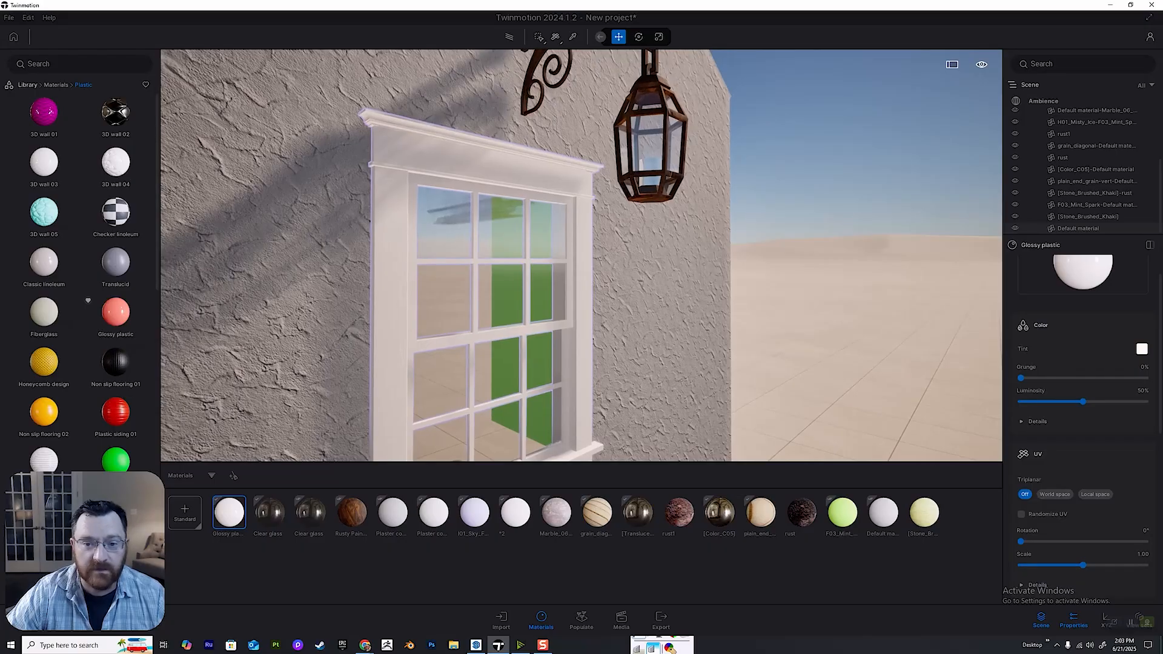
Reframe Image1 to show more of the wall, with the window and lantern inside the thirds grid, and refresh the saved image.
{"action": "left_click", "coordinate": [621, 619]}
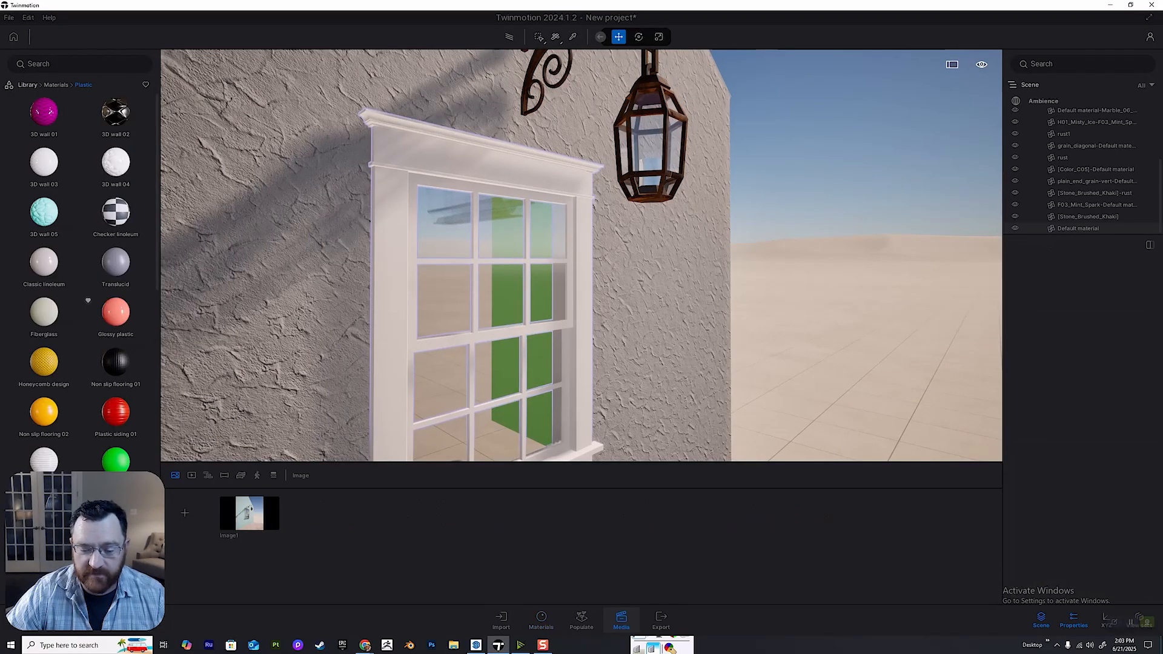
{"action": "left_click", "coordinate": [250, 512]}
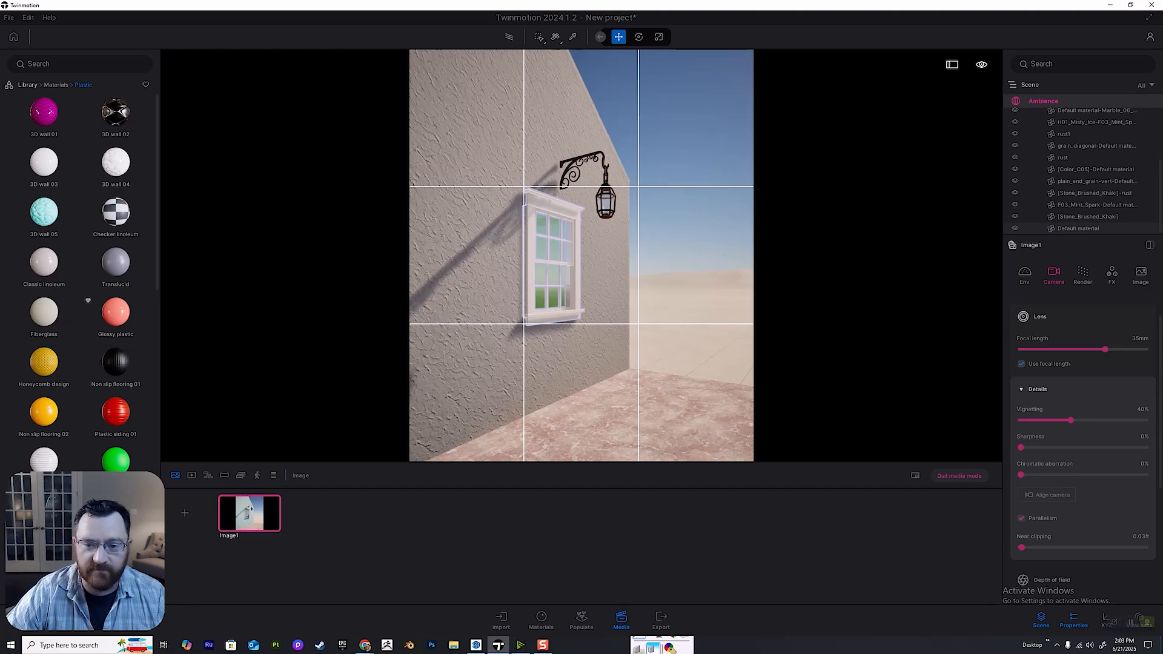
{"action": "key", "text": "a"}
{"action": "right_click_drag", "start_coordinate": [581, 254], "coordinate": [581, 227]}
{"action": "key", "text": "d"}
{"action": "key", "text": "d"}
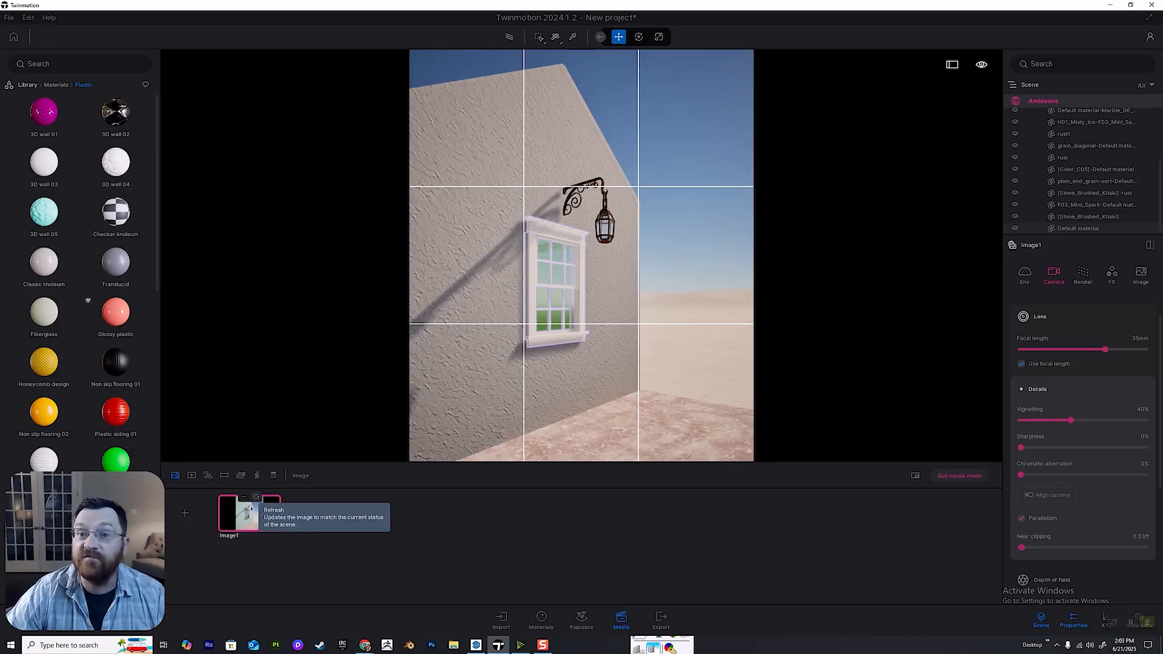
{"action": "left_click", "coordinate": [256, 497]}
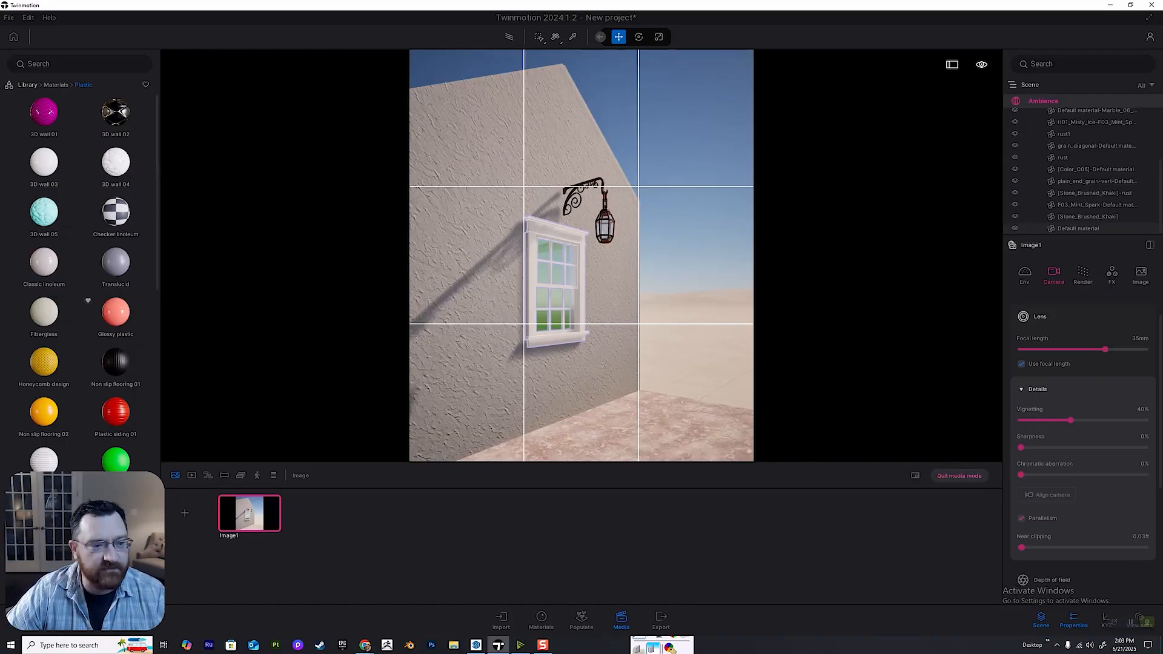
Apply Matte painted wall from the library's Wall coverings to the green interior walls behind the window.
{"action": "left_click", "coordinate": [556, 280]}
{"action": "key", "text": "w"}
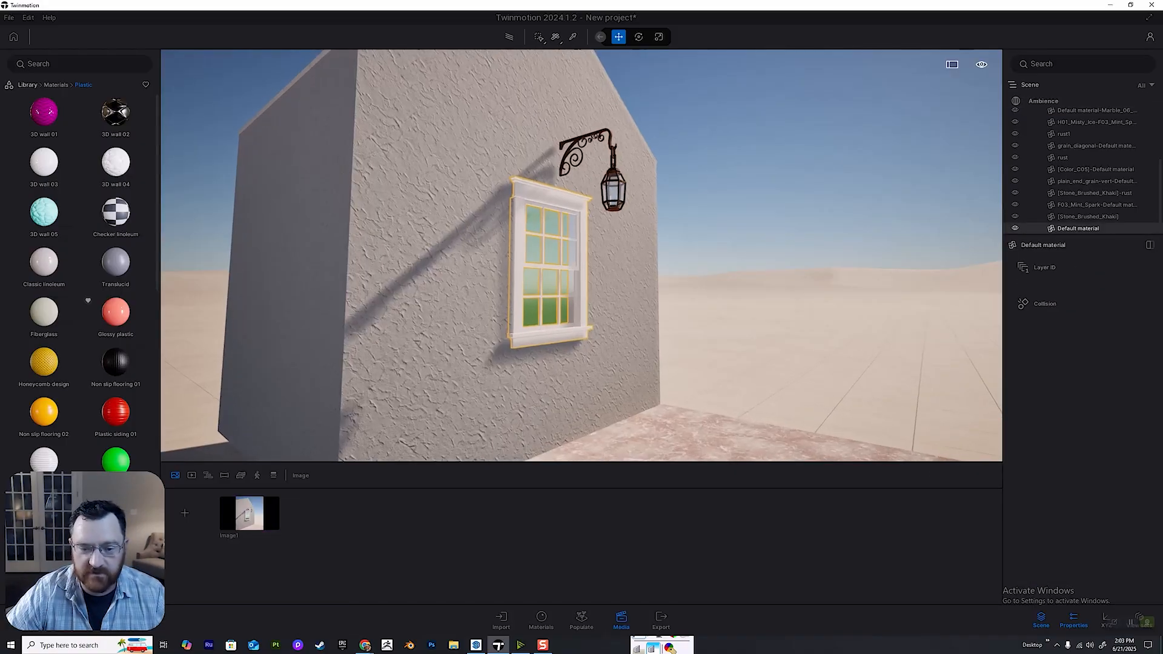
{"action": "key", "text": "a"}
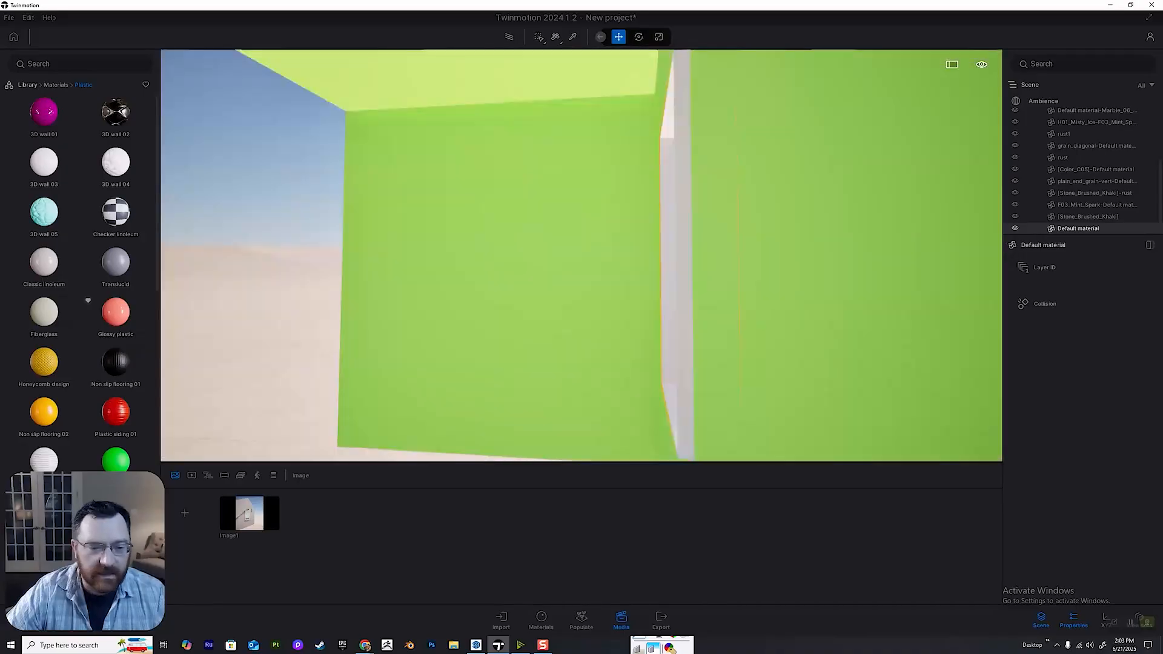
{"action": "right_click_drag", "start_coordinate": [556, 280], "coordinate": [509, 293]}
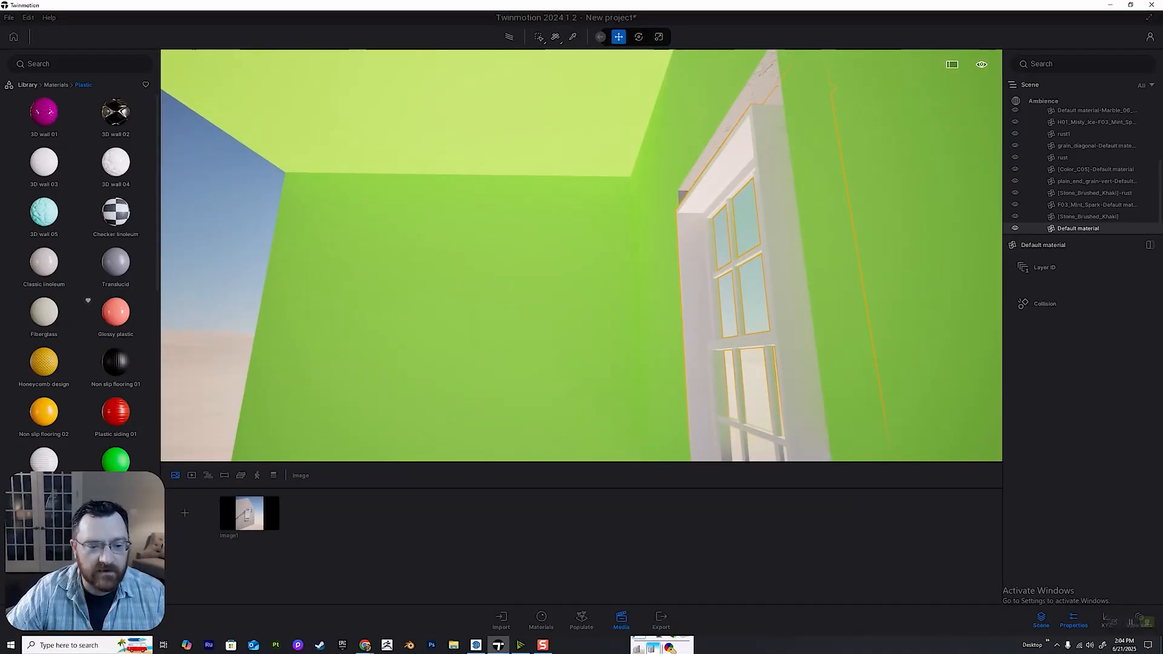
{"action": "left_click", "coordinate": [509, 293]}
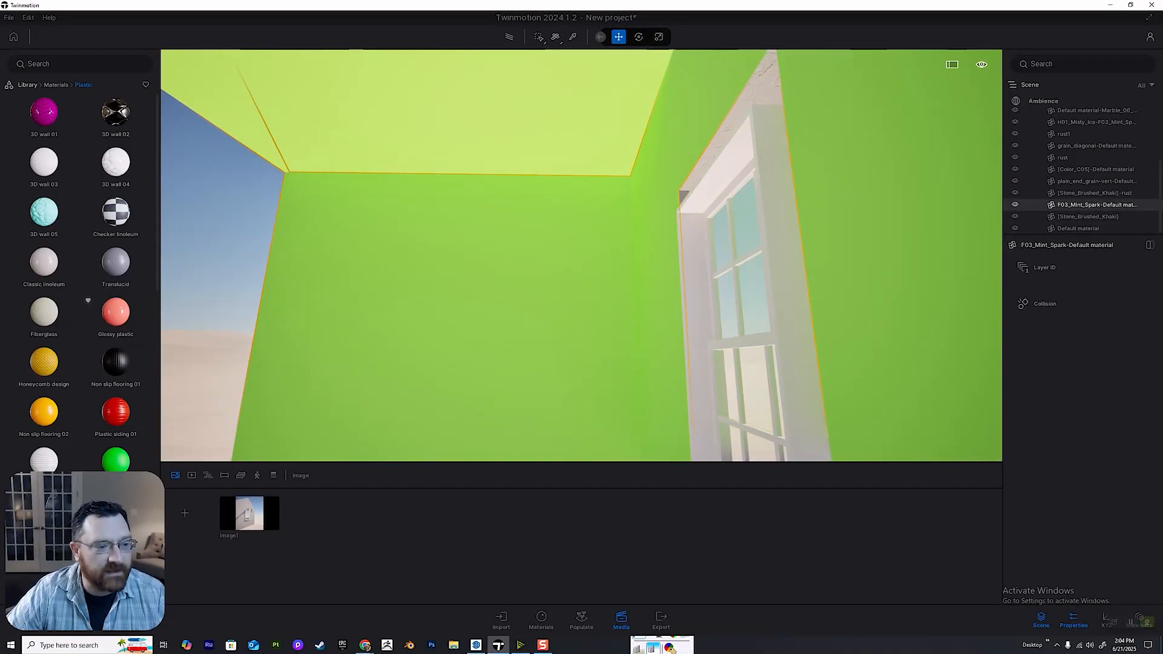
{"action": "left_click", "coordinate": [56, 85]}
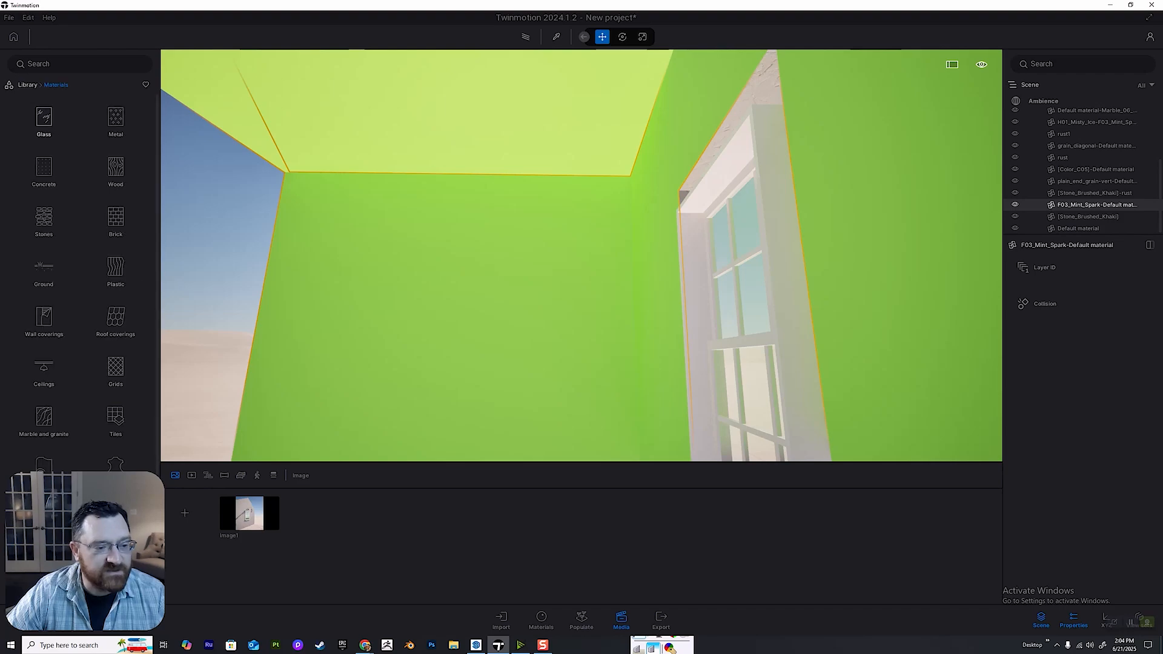
{"action": "left_click", "coordinate": [43, 321]}
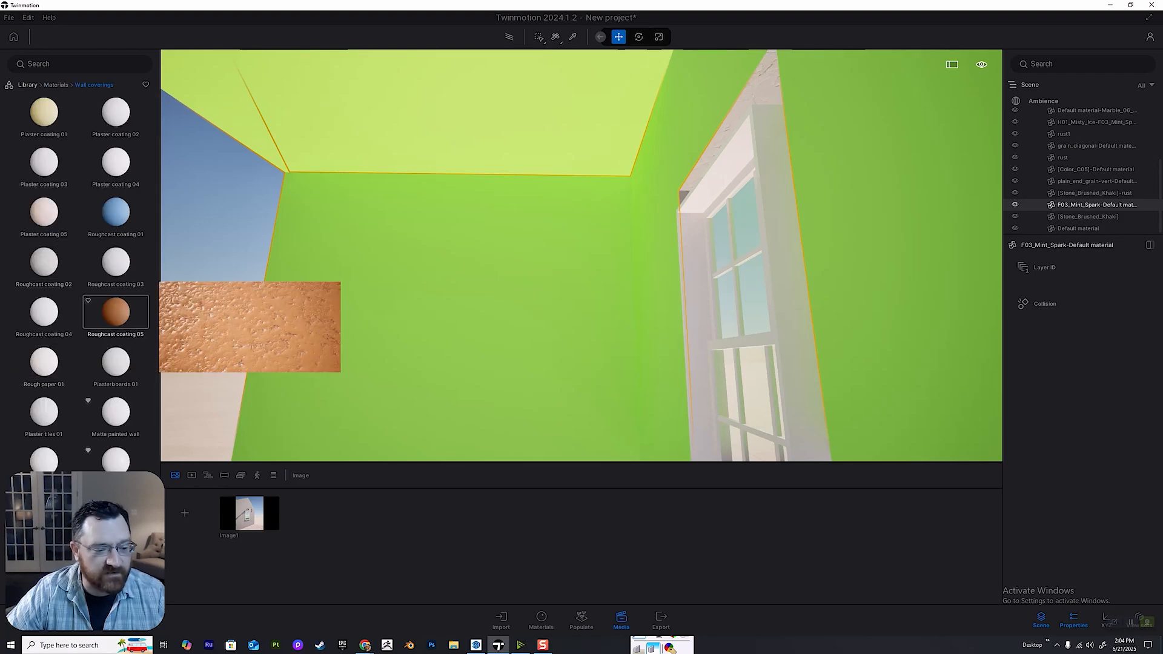
{"action": "left_click_drag", "start_coordinate": [115, 413], "coordinate": [351, 339]}
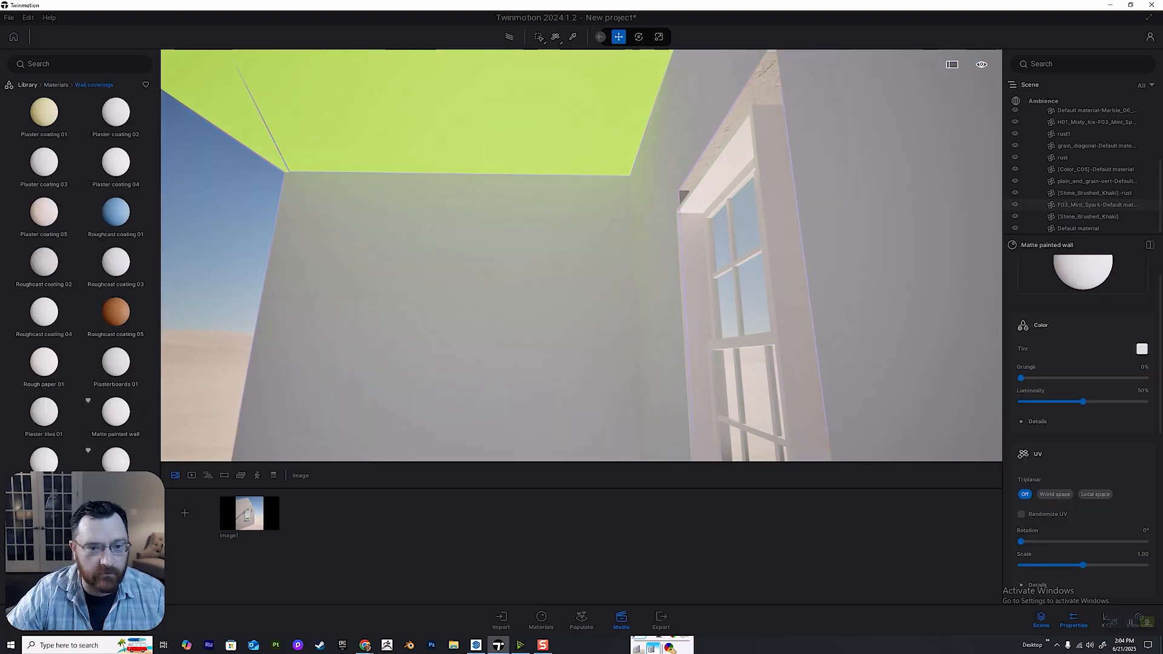
Apply Matte painted wall to the yellow-green interior ceiling and check the result in Image1.
{"action": "key", "text": "e"}
{"action": "left_click", "coordinate": [436, 121]}
{"action": "left_click_drag", "start_coordinate": [115, 413], "coordinate": [388, 142]}
{"action": "key", "text": "d"}
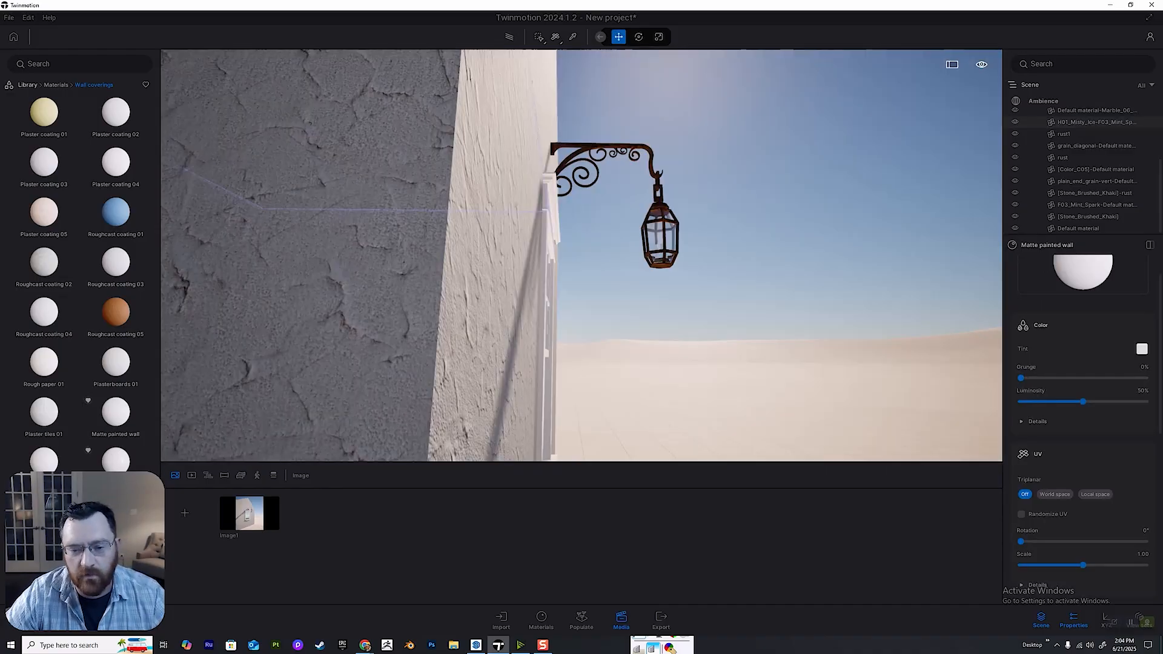
{"action": "right_click_drag", "start_coordinate": [387, 143], "coordinate": [388, 202]}
{"action": "left_click", "coordinate": [249, 513]}
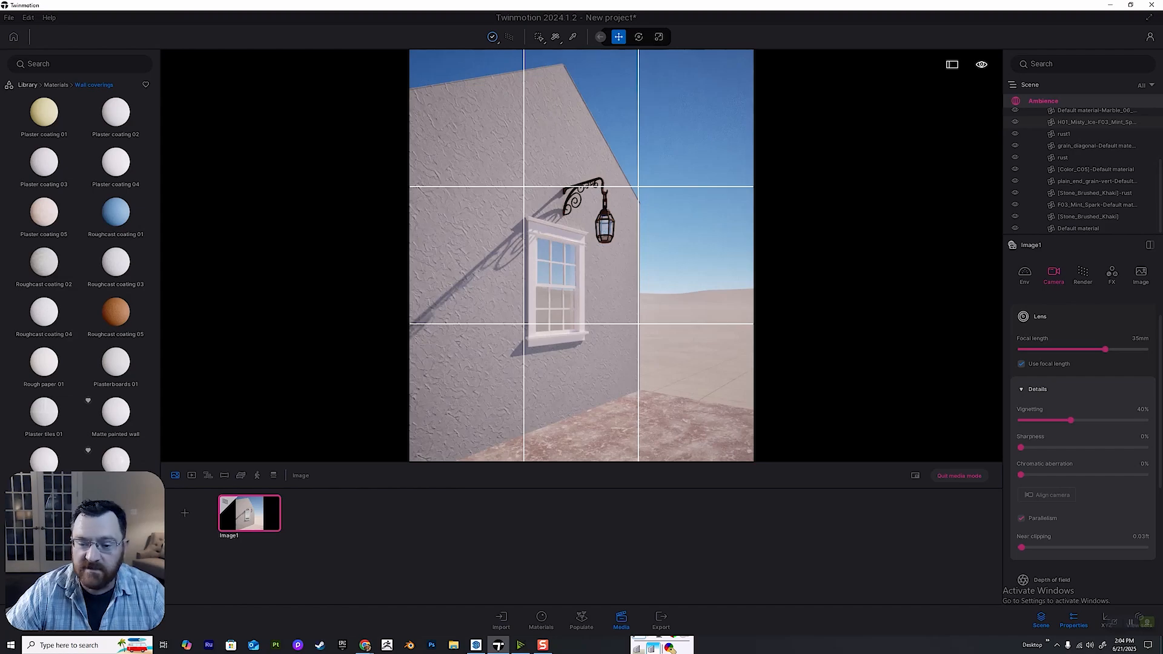
{"action": "left_click", "coordinate": [958, 475]}
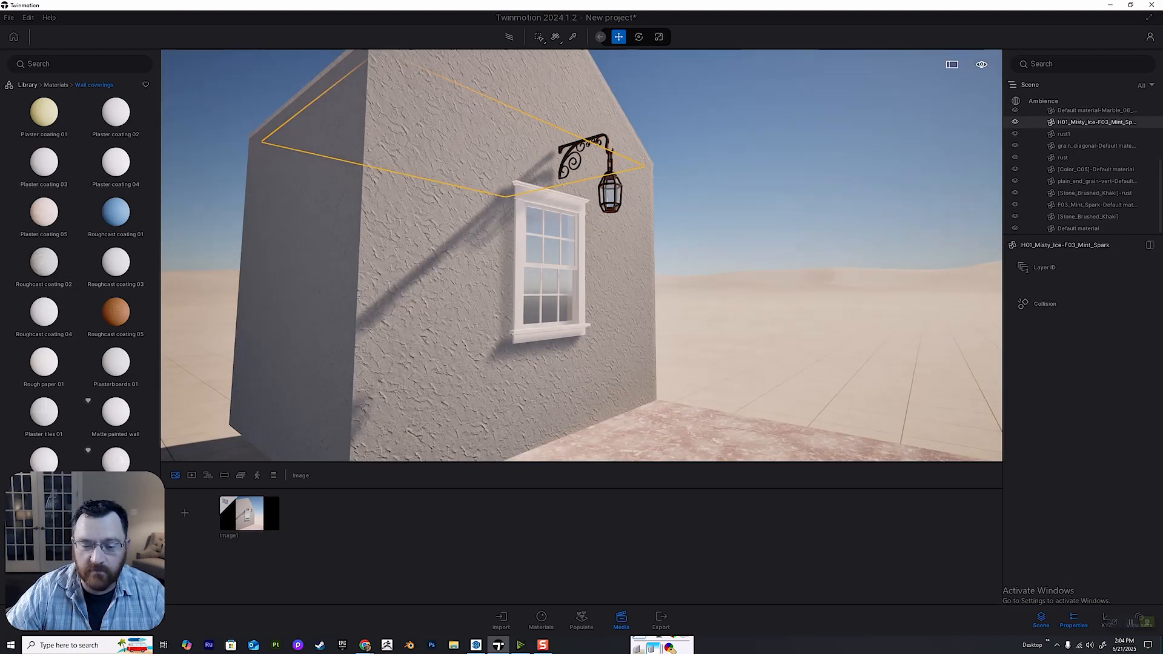
Replace the pink marble ground surface beside the house with Stone 01 from the library's Stones materials.
{"action": "scroll", "coordinate": [647, 262], "scroll_direction": "up", "scroll_amount": 3}
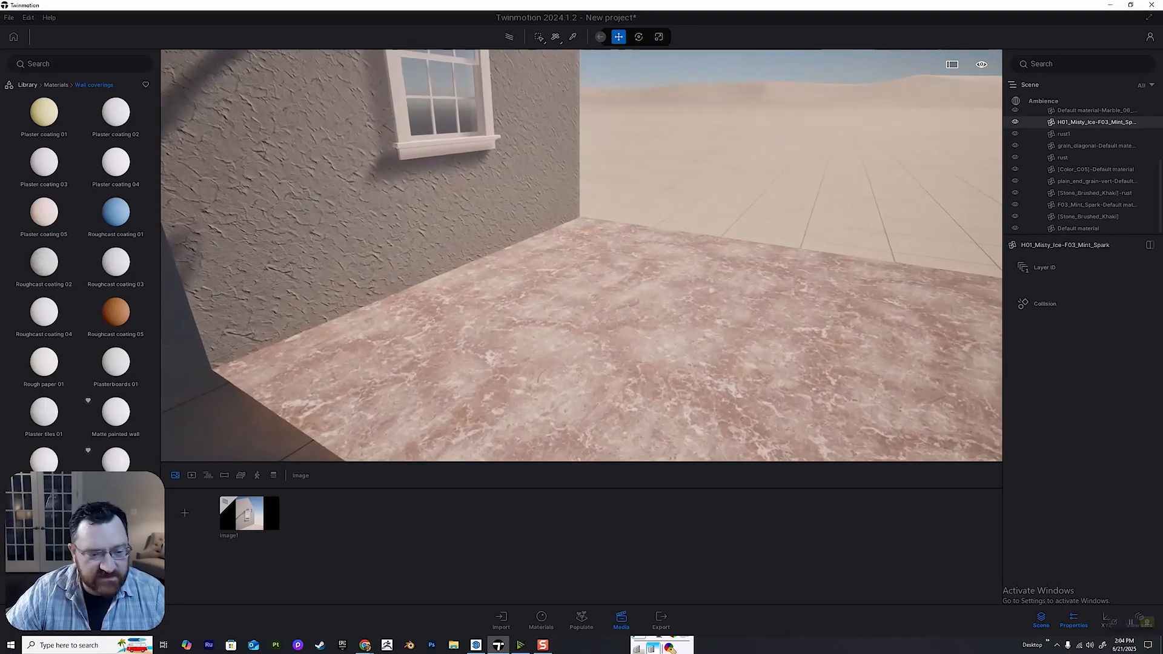
{"action": "left_click", "coordinate": [647, 267]}
{"action": "scroll", "coordinate": [647, 267], "scroll_direction": "down", "scroll_amount": 2}
{"action": "right_click_drag", "start_coordinate": [646, 266], "coordinate": [616, 209]}
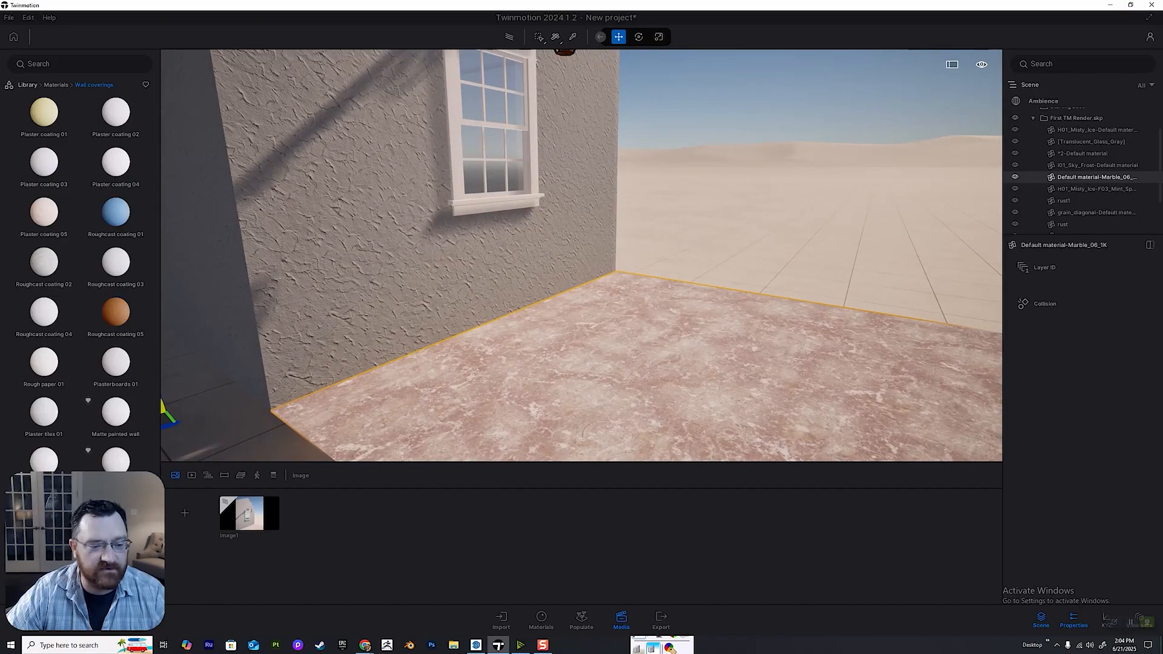
{"action": "left_click", "coordinate": [28, 84]}
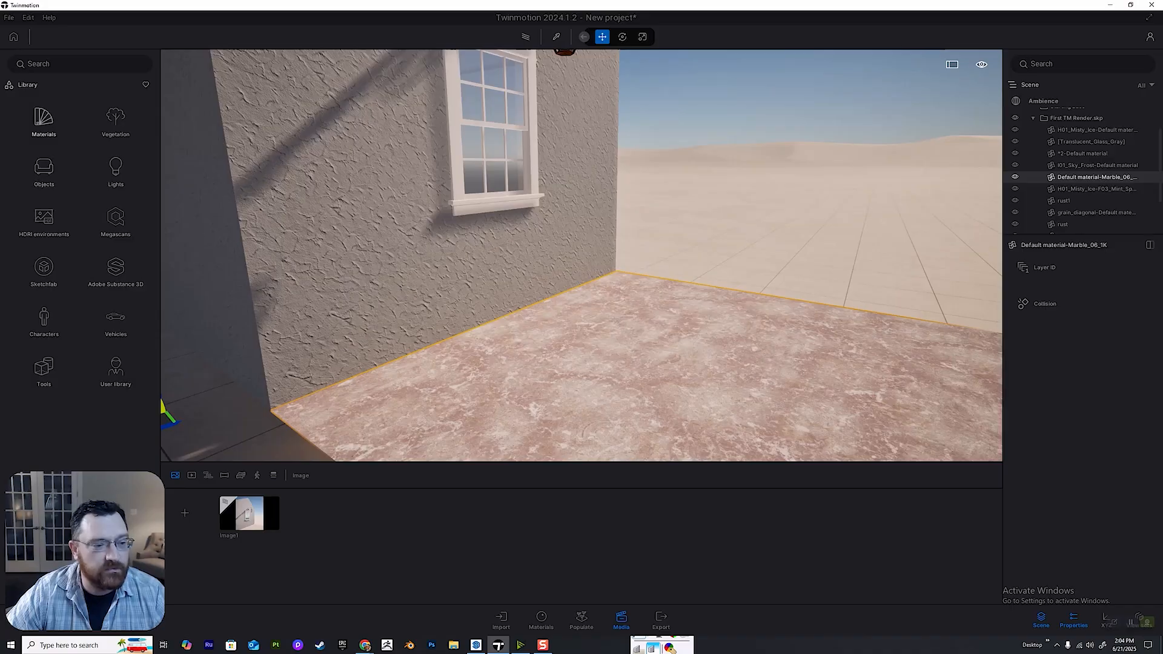
{"action": "left_click", "coordinate": [44, 118]}
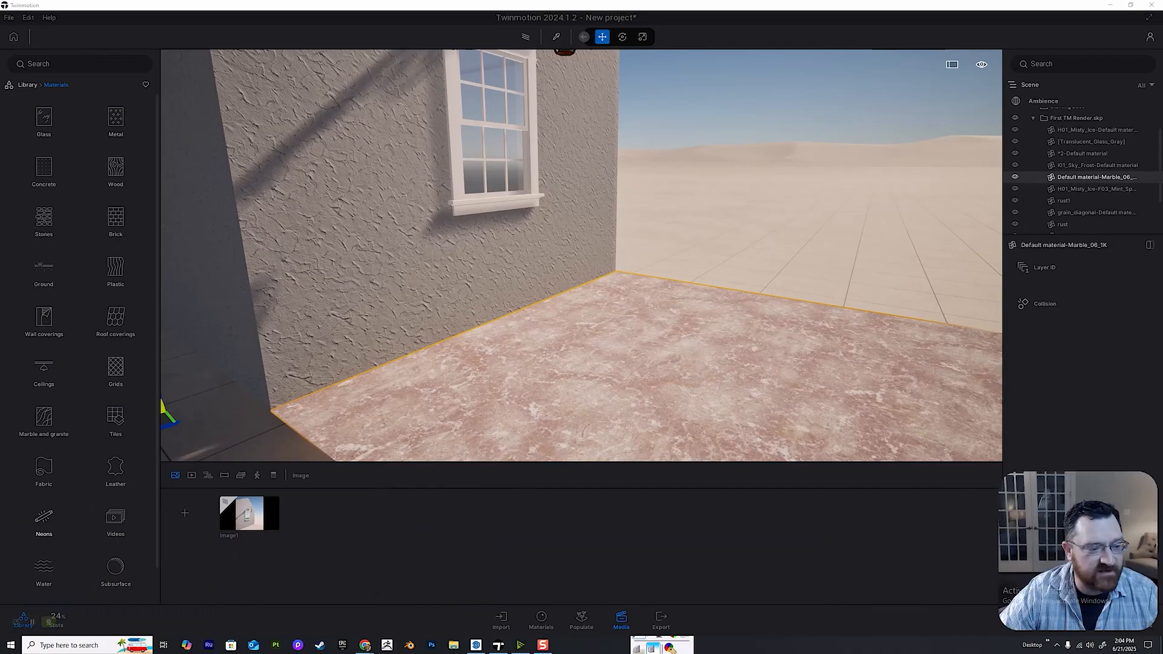
{"action": "right_click_drag", "start_coordinate": [460, 273], "coordinate": [515, 263]}
{"action": "scroll", "coordinate": [44, 381], "scroll_direction": "down", "scroll_amount": 2}
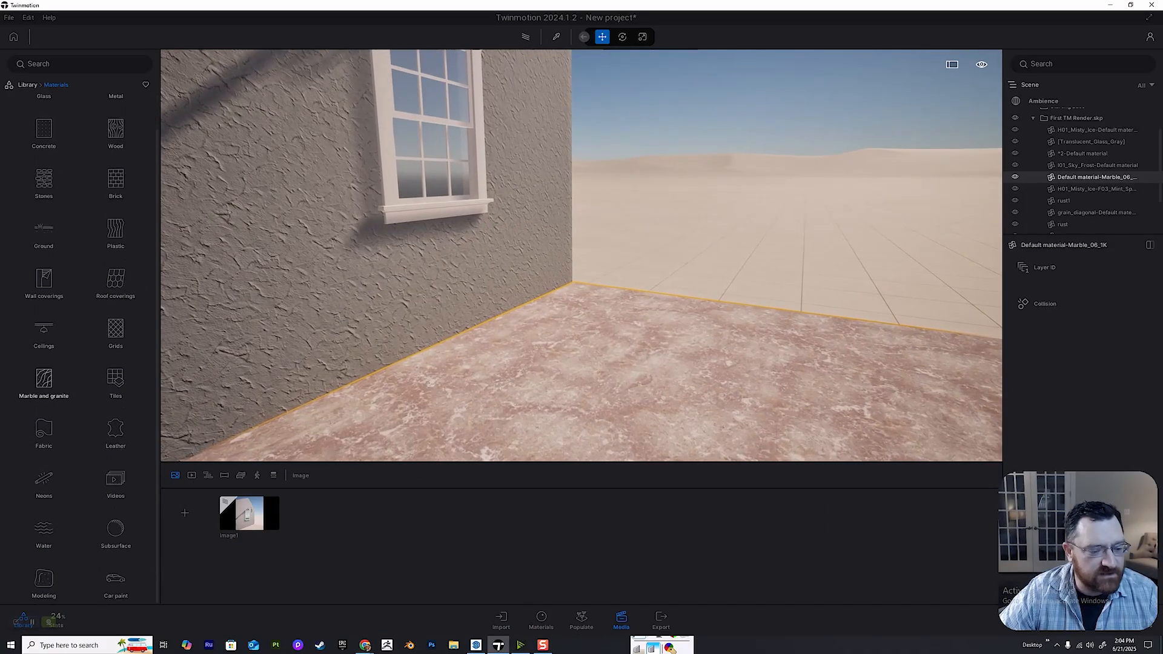
{"action": "left_click", "coordinate": [43, 182]}
{"action": "mouse_move", "coordinate": [116, 290]}
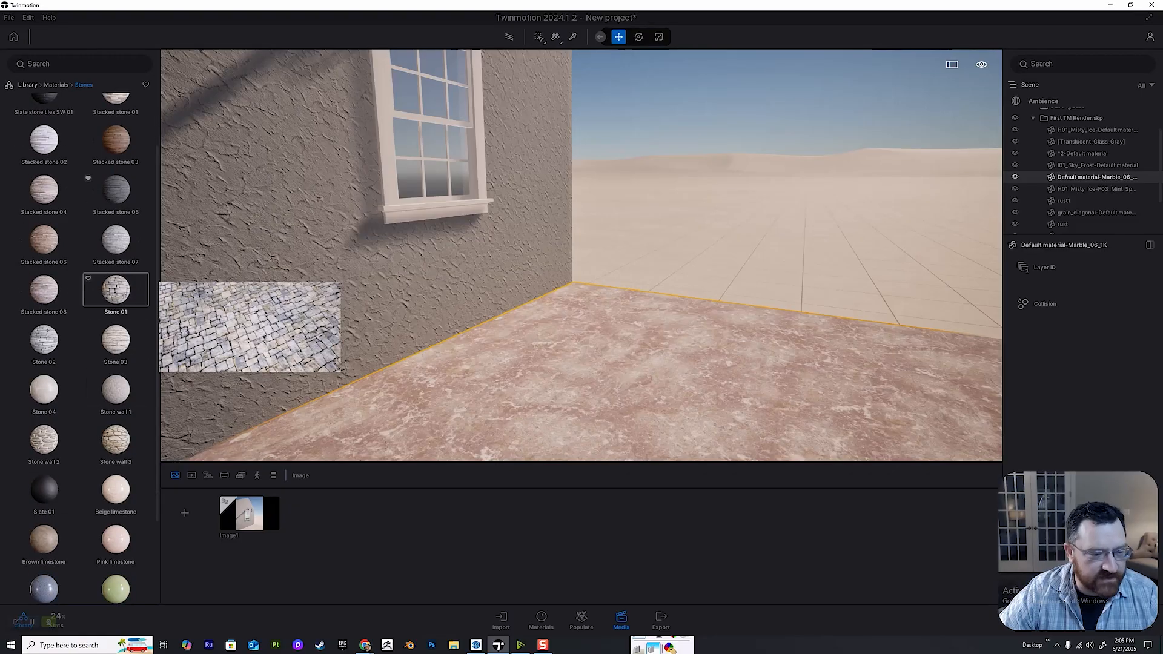
{"action": "right_click_drag", "start_coordinate": [424, 363], "coordinate": [429, 367]}
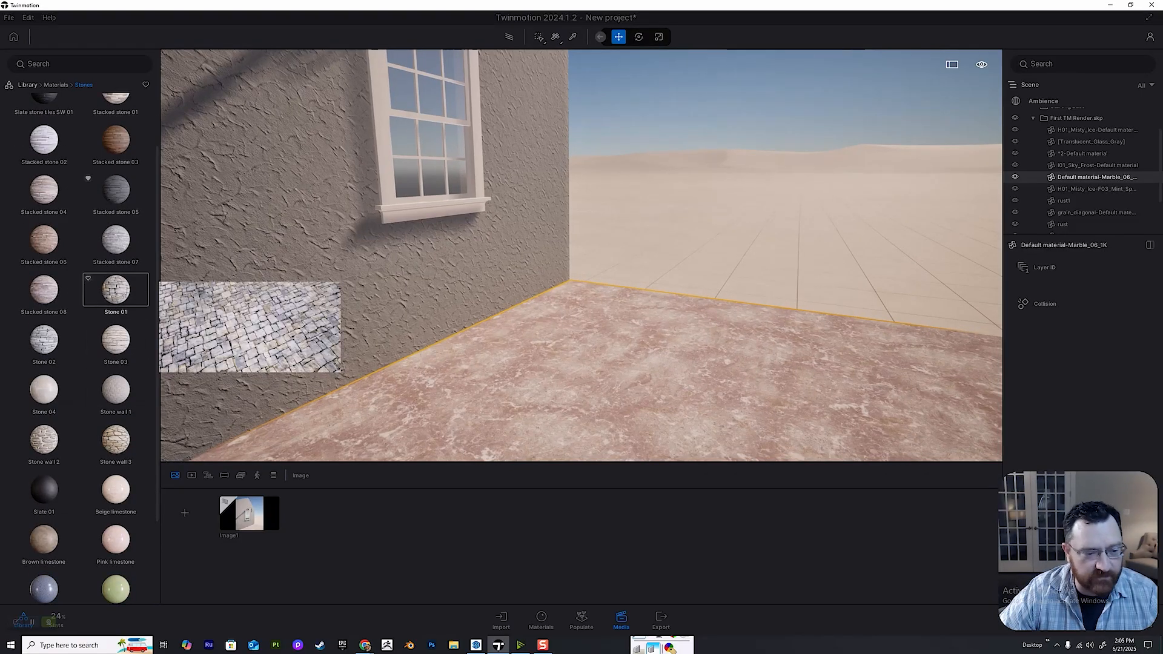
{"action": "left_click_drag", "start_coordinate": [115, 290], "coordinate": [576, 387]}
Examine the stone paving together with the wall, window and lantern from several viewpoints.
{"action": "right_click_drag", "start_coordinate": [575, 388], "coordinate": [562, 333]}
{"action": "key", "text": "s"}
{"action": "key", "text": "w"}
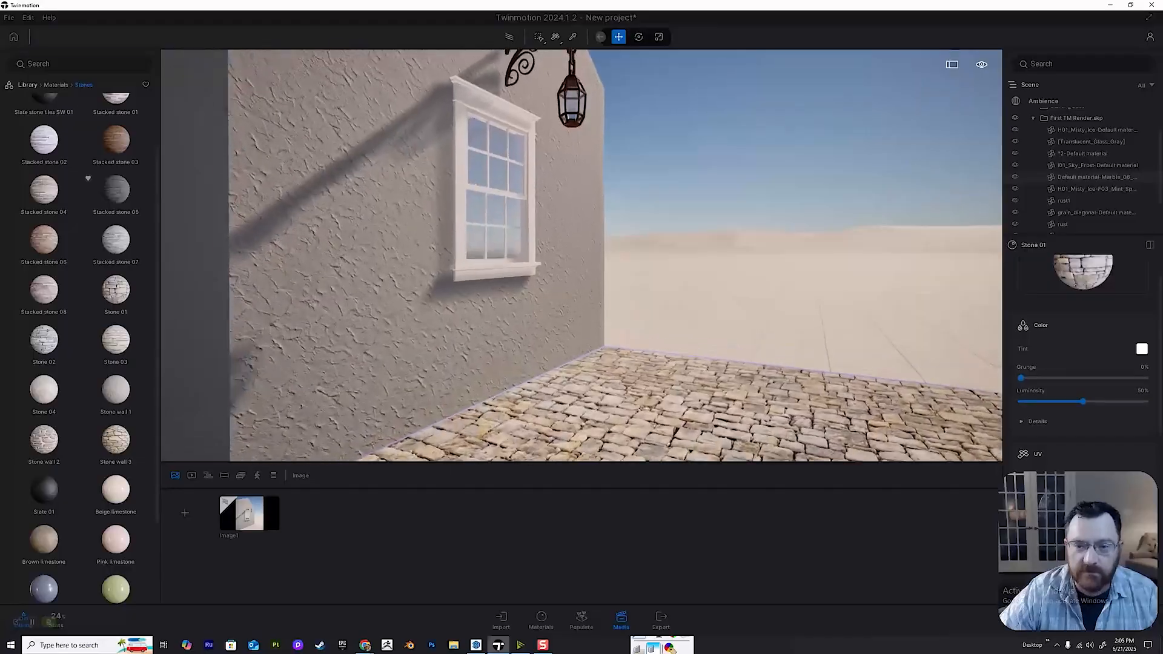
{"action": "key", "text": "e"}
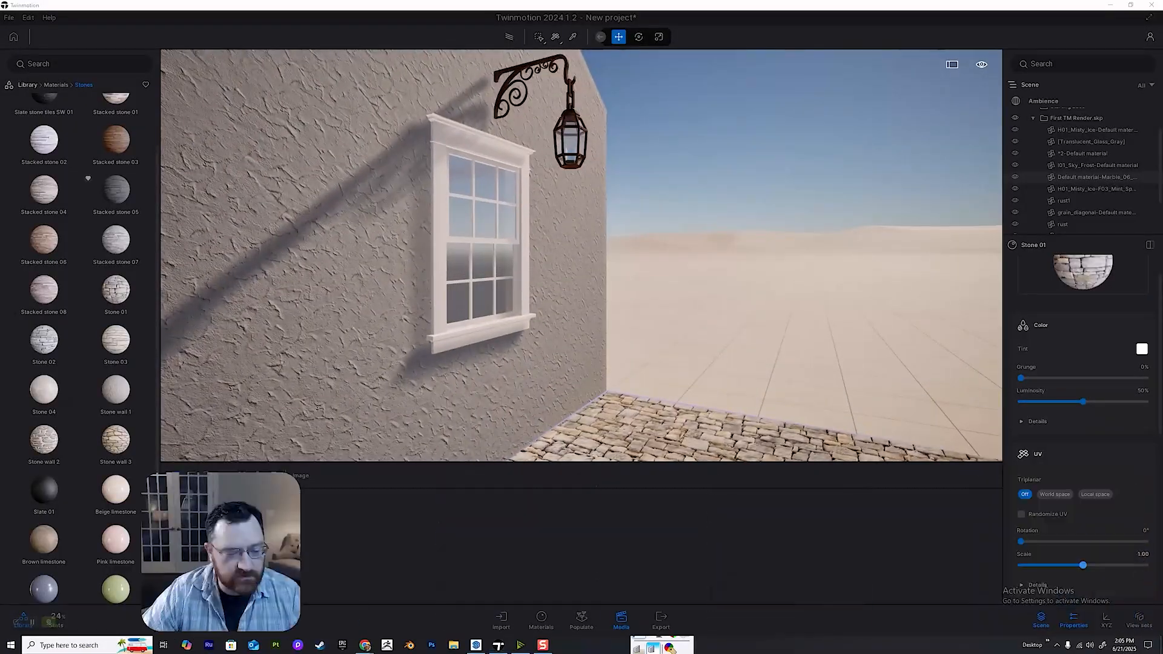
{"action": "left_click_drag", "start_coordinate": [221, 582], "coordinate": [85, 581]}
{"action": "mouse_move", "coordinate": [575, 339]}
{"action": "right_mouse_down"}
{"action": "mouse_move", "coordinate": [460, 290]}
{"action": "mouse_move", "coordinate": [539, 312]}
{"action": "mouse_move", "coordinate": [582, 339]}
{"action": "right_mouse_up"}
{"action": "key", "text": "s"}
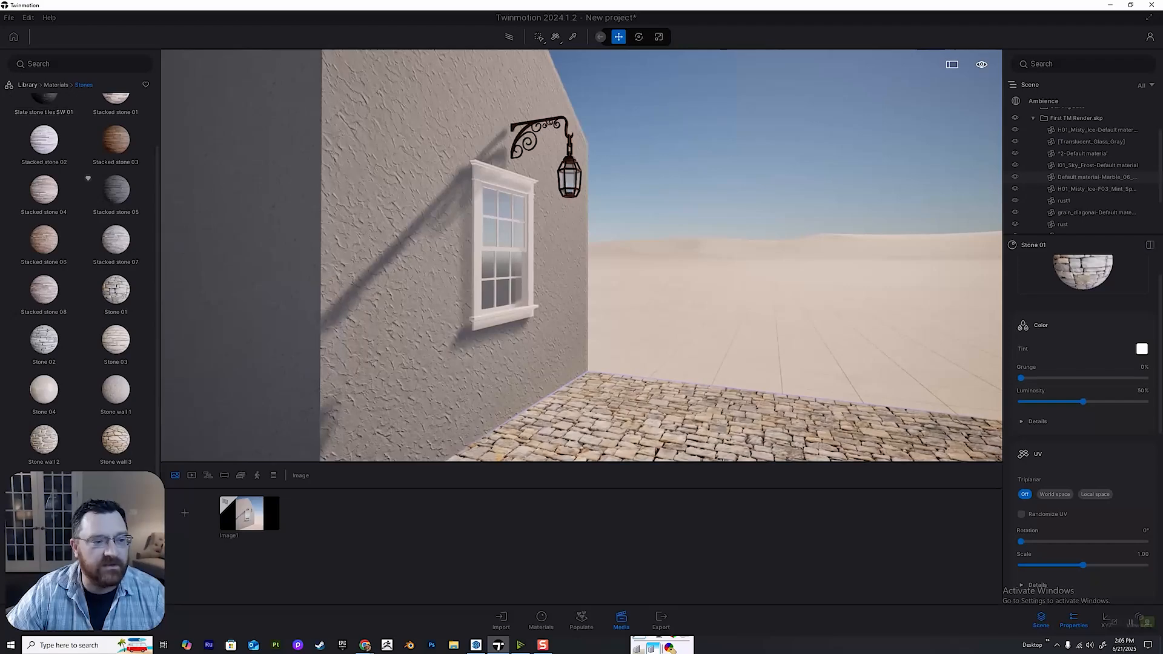
Open the library's Bushes vegetation and bring the paved corner beside the house into view.
{"action": "left_click", "coordinate": [27, 85]}
{"action": "left_click", "coordinate": [115, 122]}
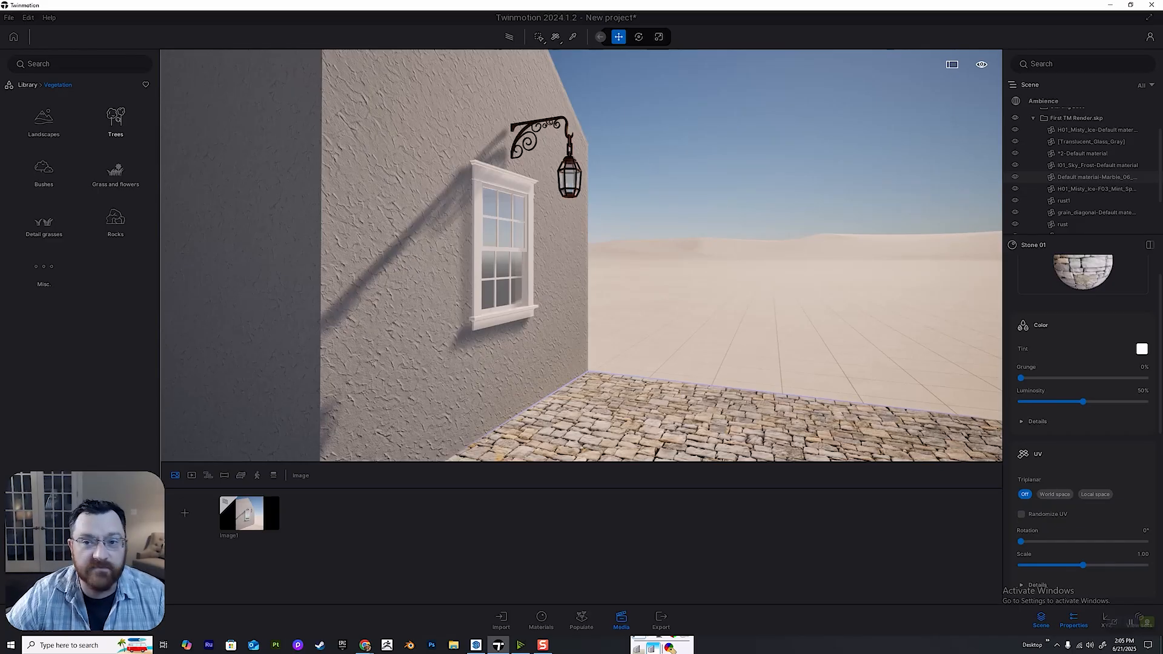
{"action": "key", "text": "d"}
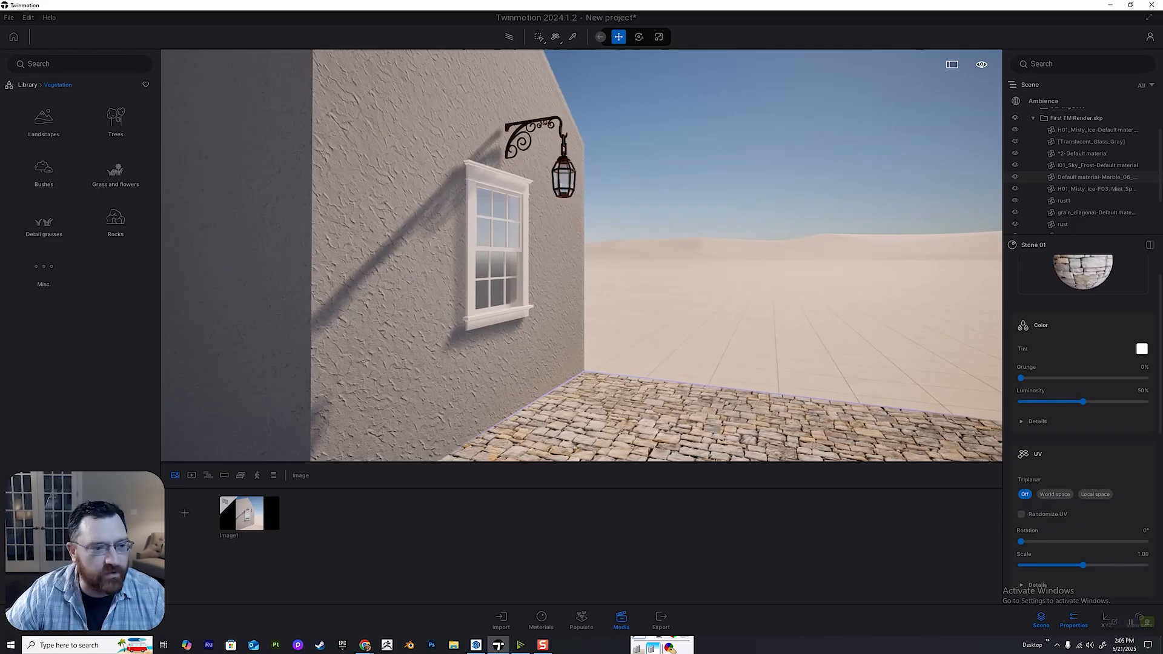
{"action": "key", "text": "d"}
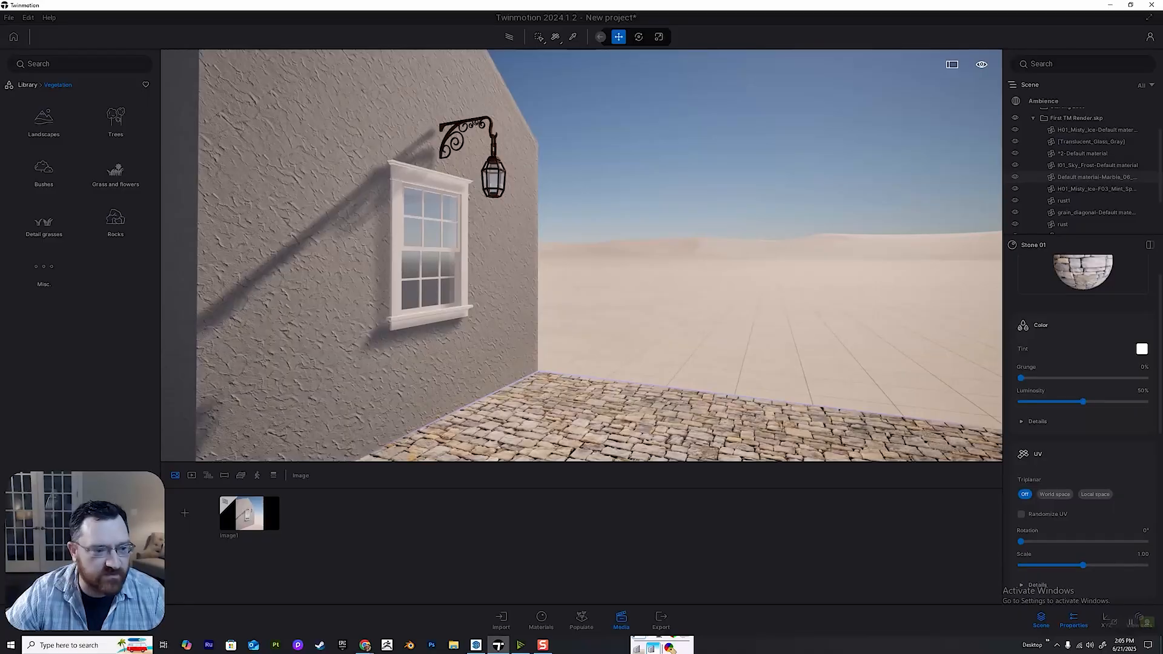
{"action": "right_click_drag", "start_coordinate": [582, 254], "coordinate": [597, 304]}
{"action": "key", "text": "w"}
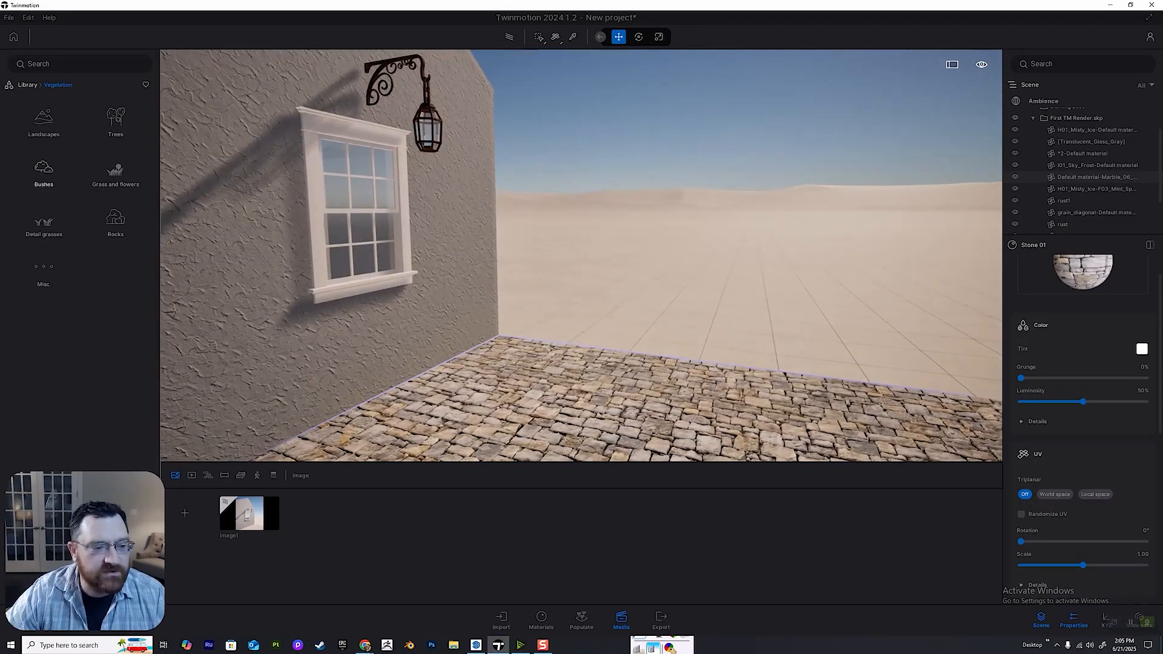
{"action": "left_click", "coordinate": [44, 173]}
{"action": "key", "text": "w"}
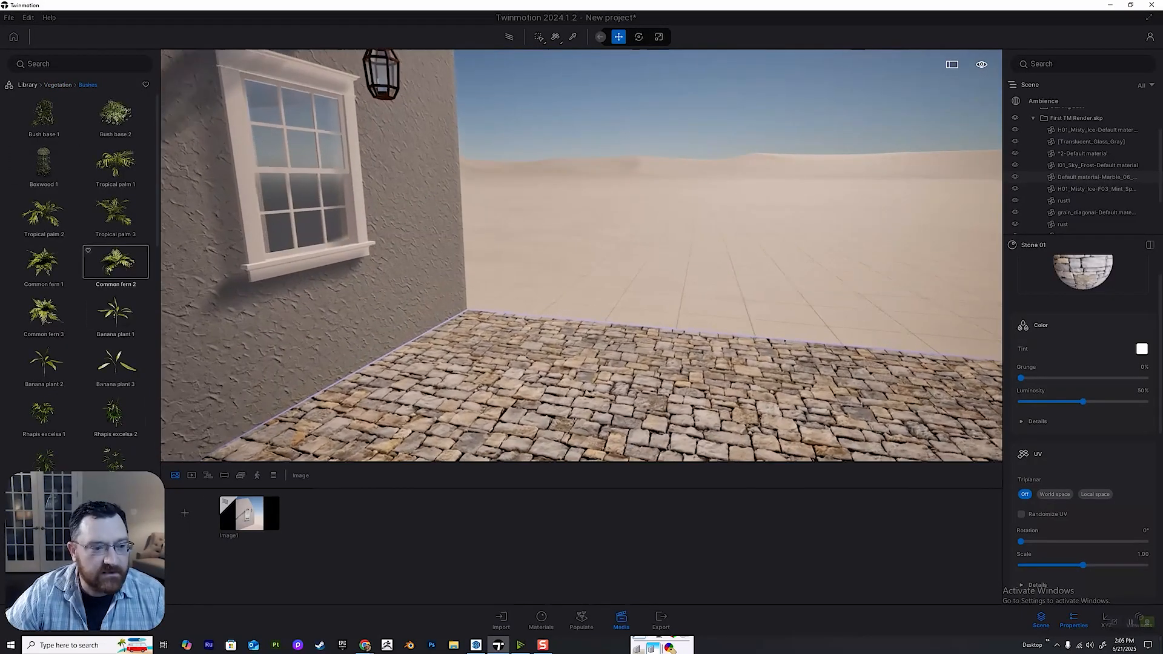
{"action": "key", "text": "d"}
{"action": "key", "text": "s"}
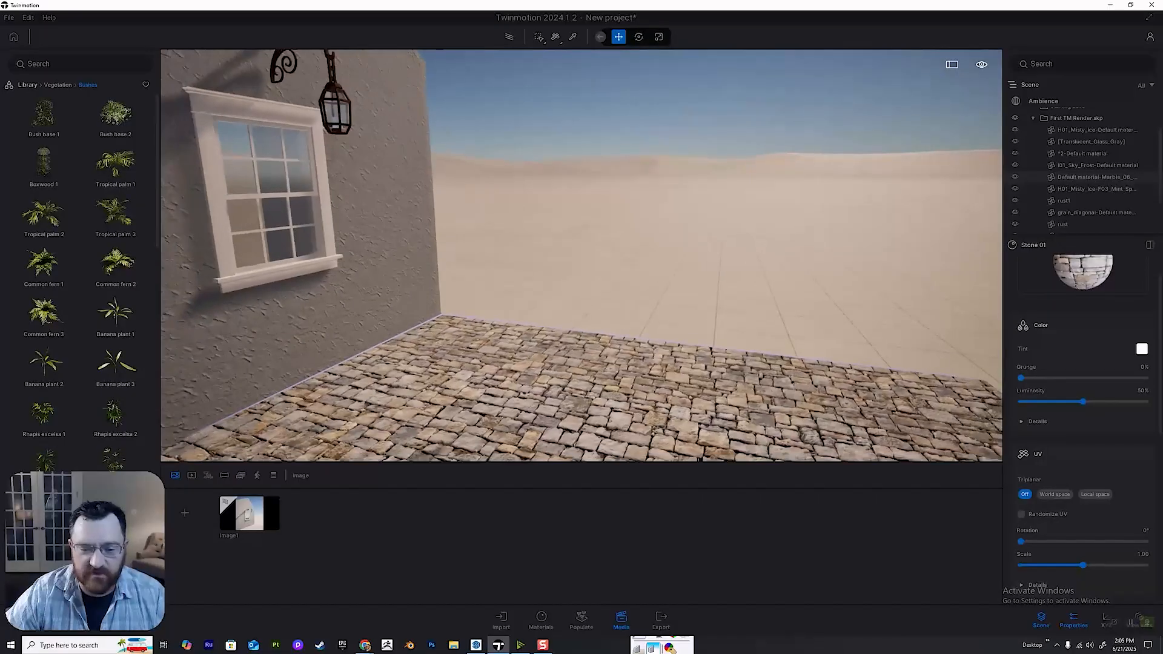
Open Image1, turn on its media preview and bring the paved corner beside the house into the working view.
{"action": "left_click", "coordinate": [250, 513]}
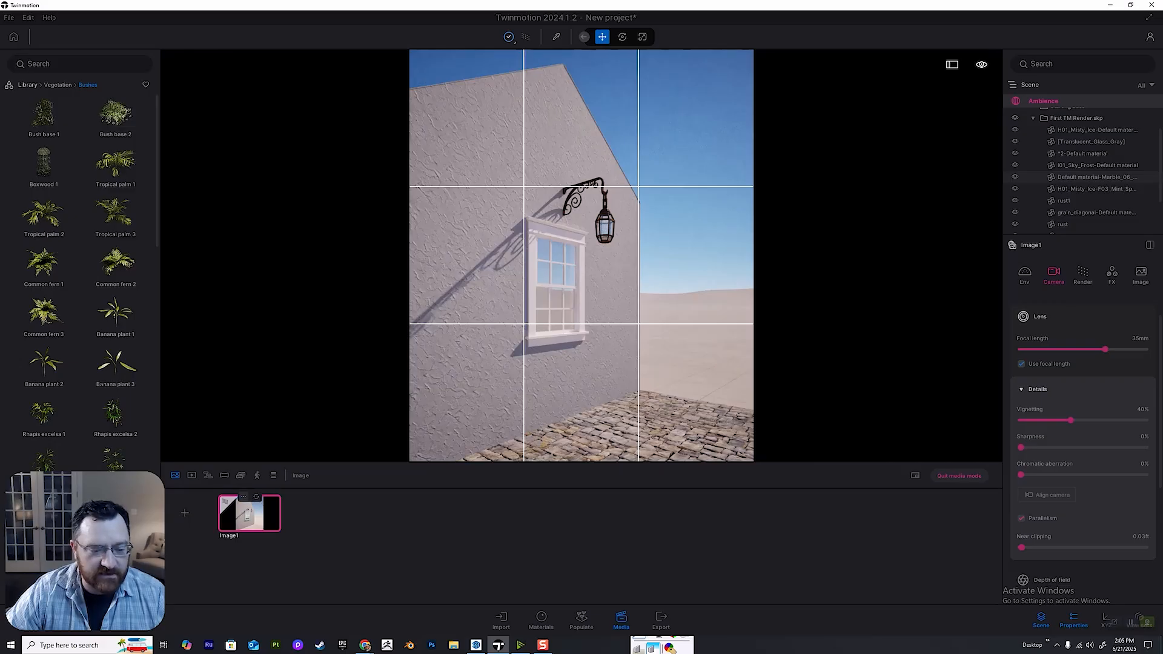
{"action": "left_click", "coordinate": [243, 496]}
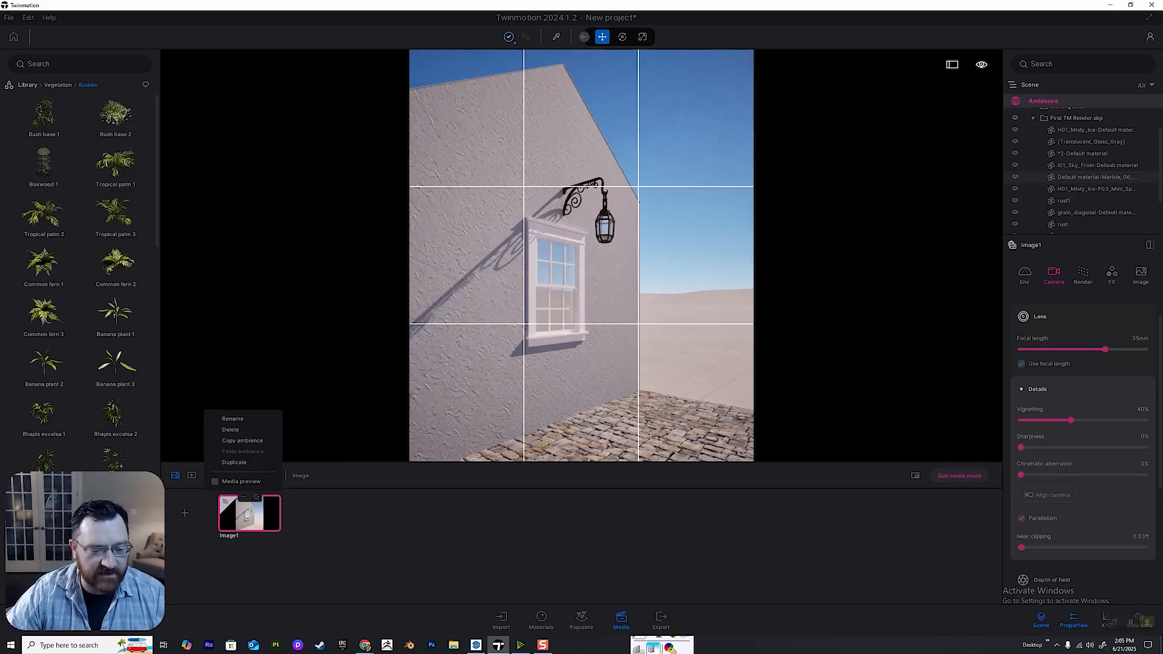
{"action": "left_click", "coordinate": [241, 481]}
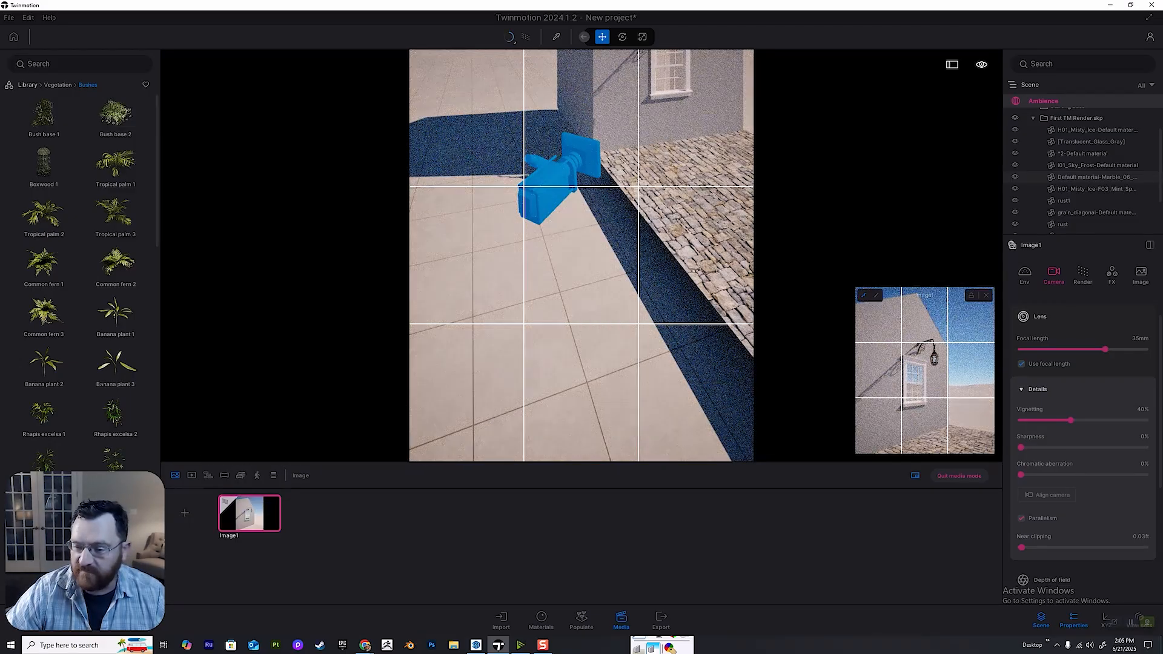
{"action": "right_click_drag", "start_coordinate": [581, 255], "coordinate": [742, 213]}
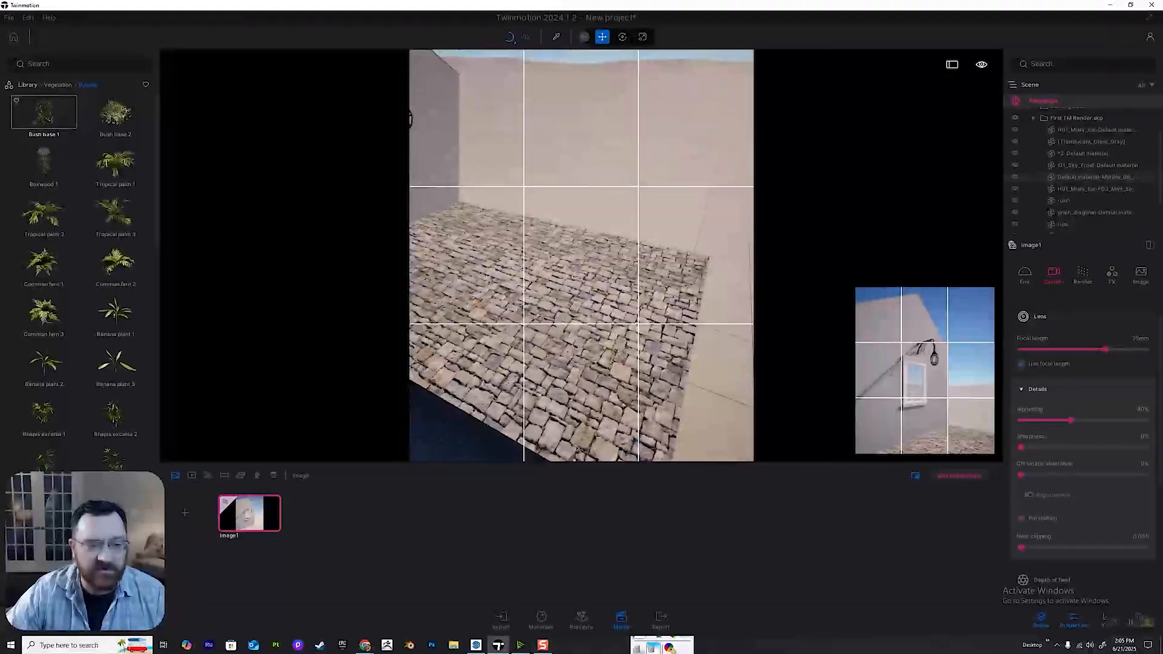
Place Bush base 1 just beyond the paving behind the house corner, checking it in the preview, and quit media mode.
{"action": "left_click_drag", "start_coordinate": [44, 112], "coordinate": [462, 219]}
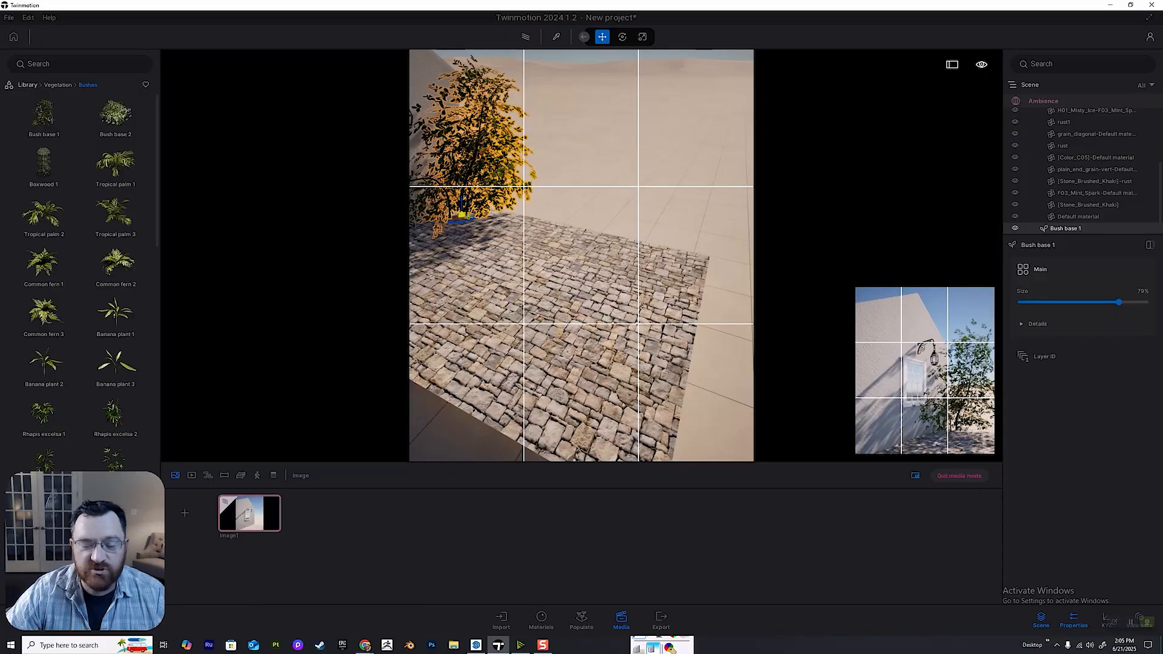
{"action": "left_click_drag", "start_coordinate": [461, 215], "coordinate": [502, 182]}
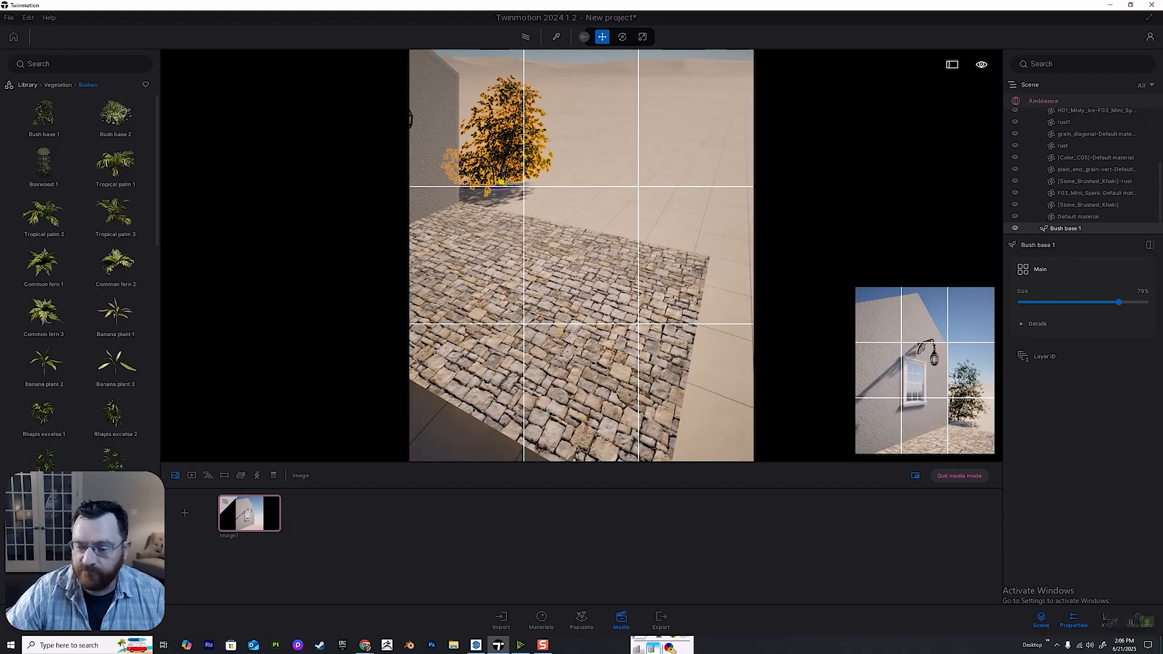
{"action": "left_click", "coordinate": [959, 476]}
Fill out the corner planting with another Bush base 1, two Bush base 2 and a Common fern 3 beside the wall.
{"action": "right_click_drag", "start_coordinate": [582, 254], "coordinate": [706, 325]}
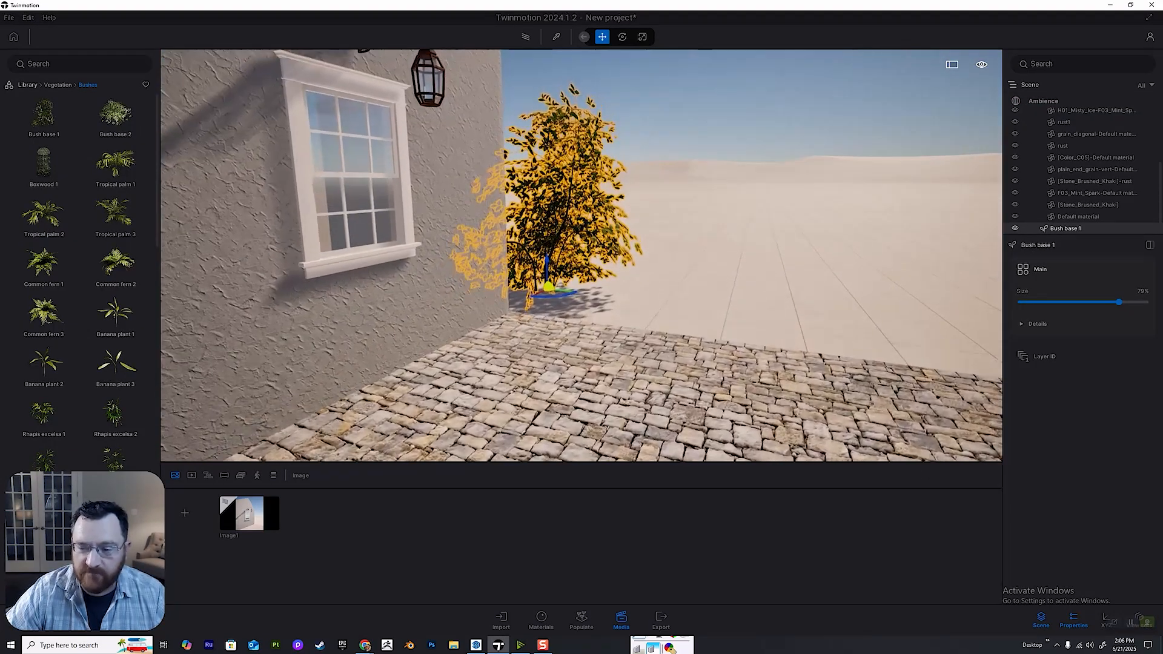
{"action": "key", "text": "e"}
{"action": "left_click_drag", "start_coordinate": [116, 113], "coordinate": [559, 325]}
{"action": "left_click_drag", "start_coordinate": [44, 115], "coordinate": [603, 341]}
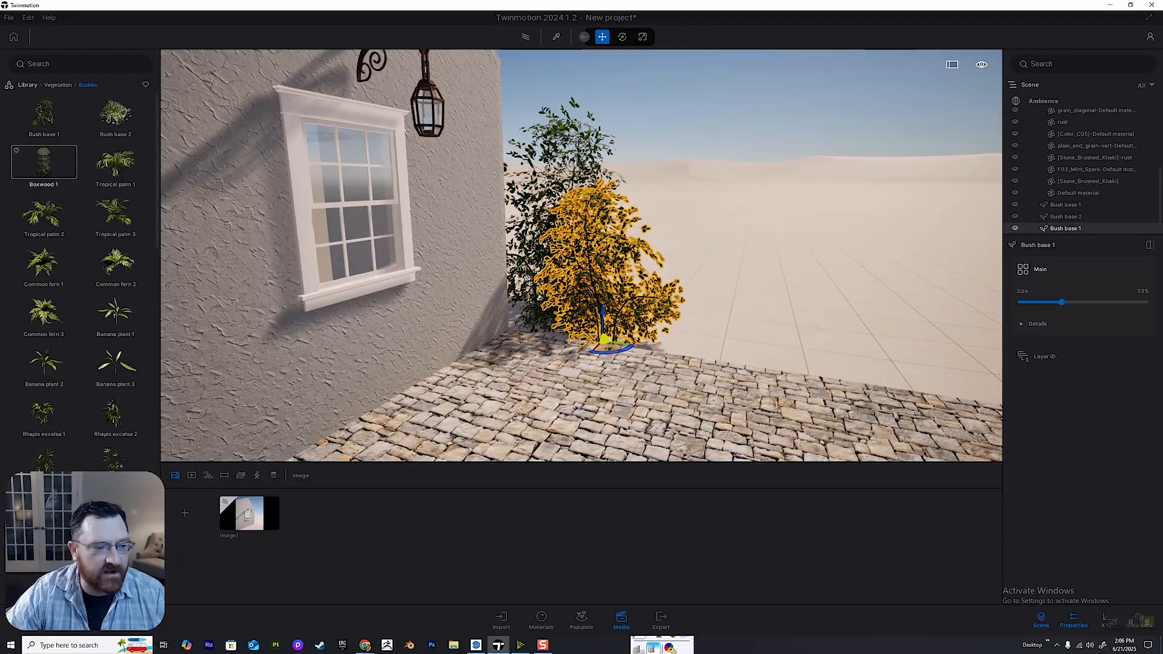
{"action": "left_click_drag", "start_coordinate": [116, 114], "coordinate": [688, 346]}
{"action": "key", "text": "d"}
{"action": "left_click_drag", "start_coordinate": [43, 312], "coordinate": [582, 344]}
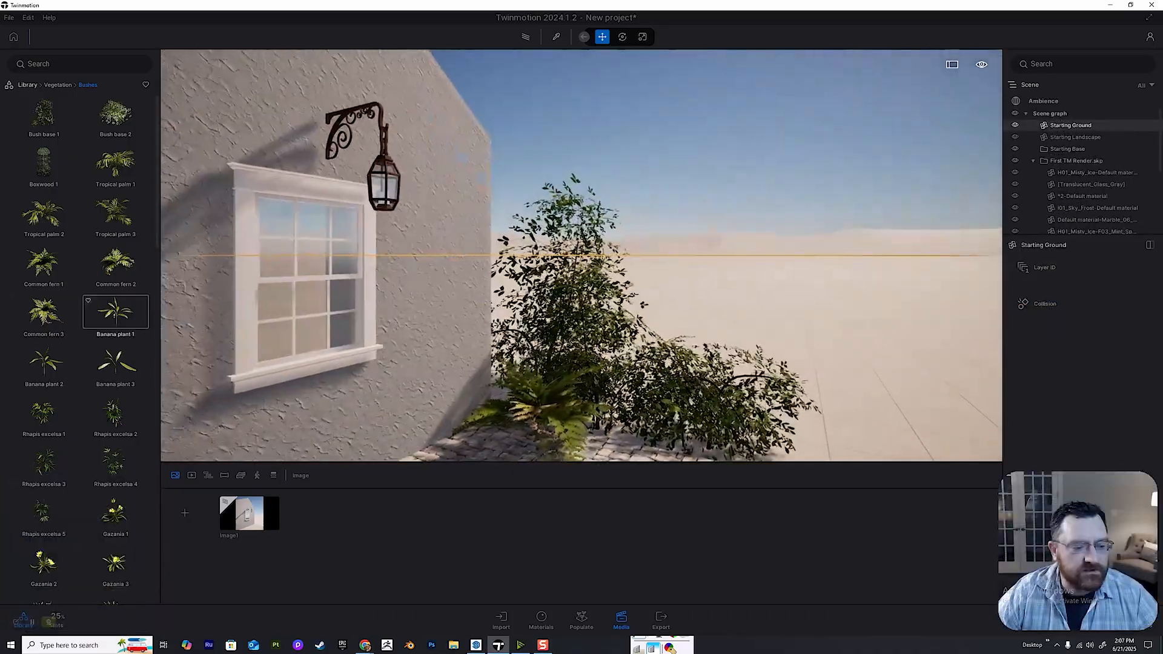
Add two RosaCanina 1 plants from the bush library in front of the bushes, between the fern and the low bush.
{"action": "key", "text": "d"}
{"action": "scroll", "coordinate": [116, 330], "scroll_direction": "down", "scroll_amount": 8}
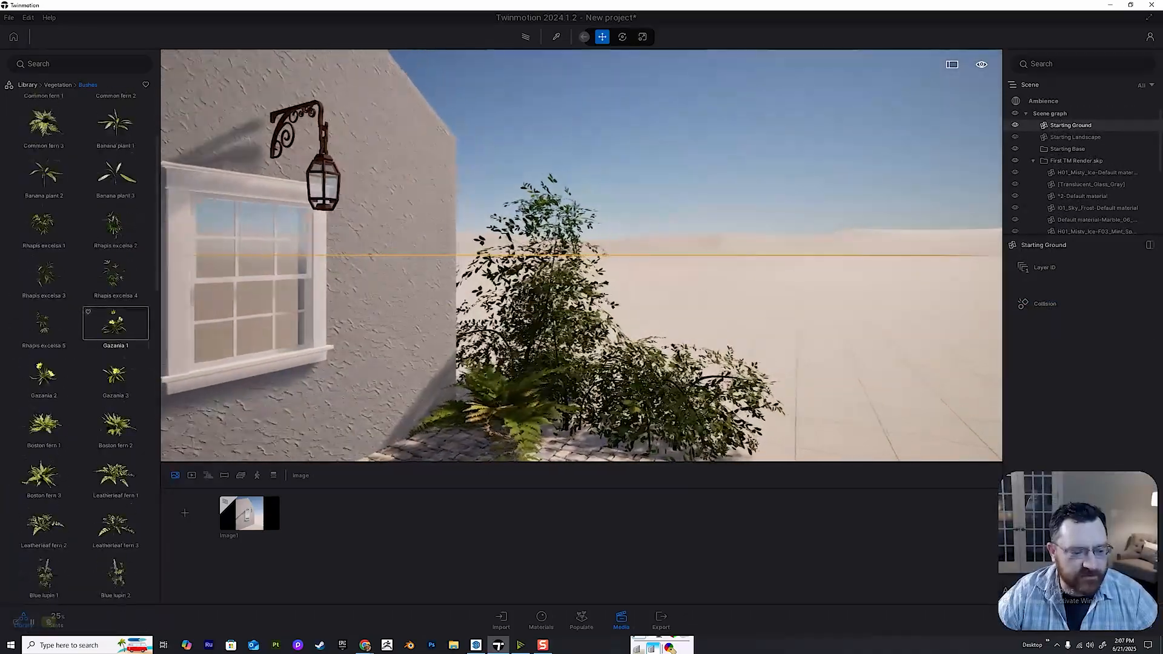
{"action": "scroll", "coordinate": [116, 353], "scroll_direction": "down", "scroll_amount": 7}
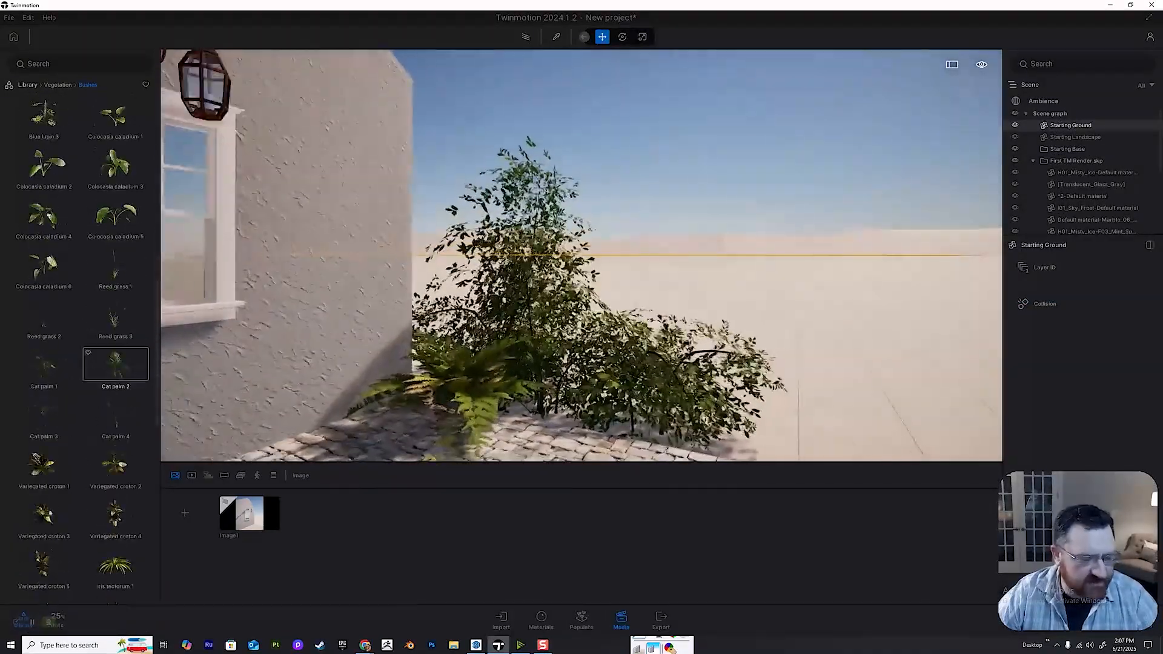
{"action": "scroll", "coordinate": [116, 481], "scroll_direction": "down", "scroll_amount": 1}
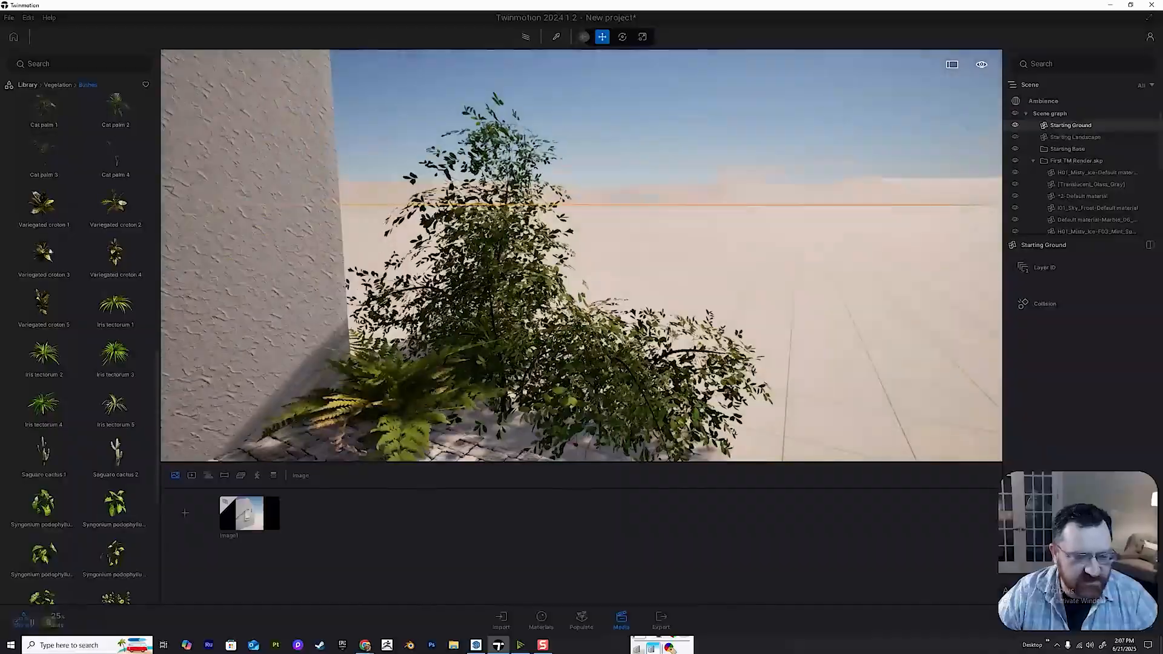
{"action": "scroll", "coordinate": [116, 442], "scroll_direction": "down", "scroll_amount": 5}
{"action": "scroll", "coordinate": [116, 442], "scroll_direction": "down", "scroll_amount": 4}
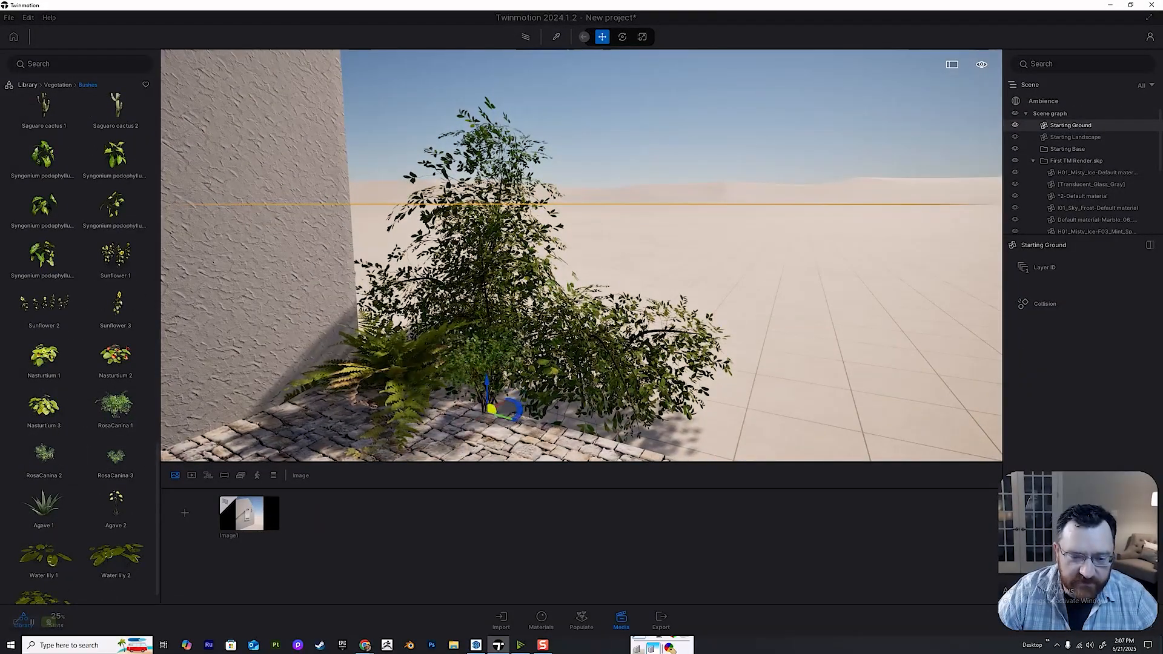
{"action": "left_click_drag", "start_coordinate": [488, 409], "coordinate": [545, 423]}
{"action": "left_click", "coordinate": [485, 375]}
{"action": "scroll", "coordinate": [116, 424], "scroll_direction": "up", "scroll_amount": 2}
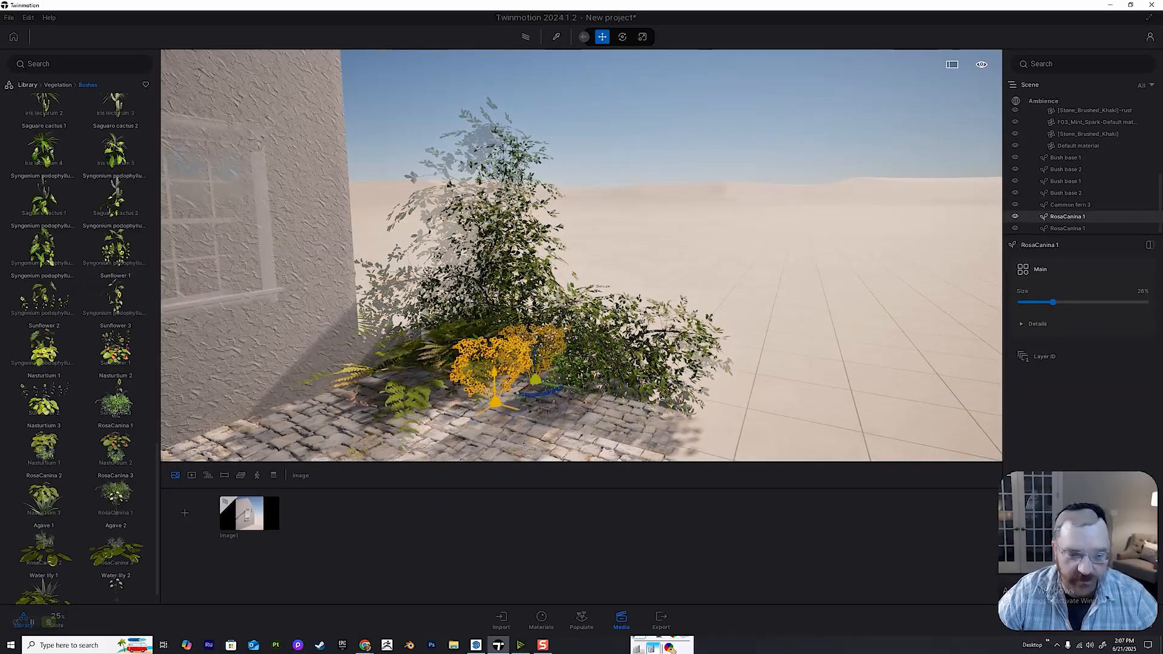
Open the Bush category of the Megascans 3D garden plants in the library.
{"action": "left_click", "coordinate": [57, 85]}
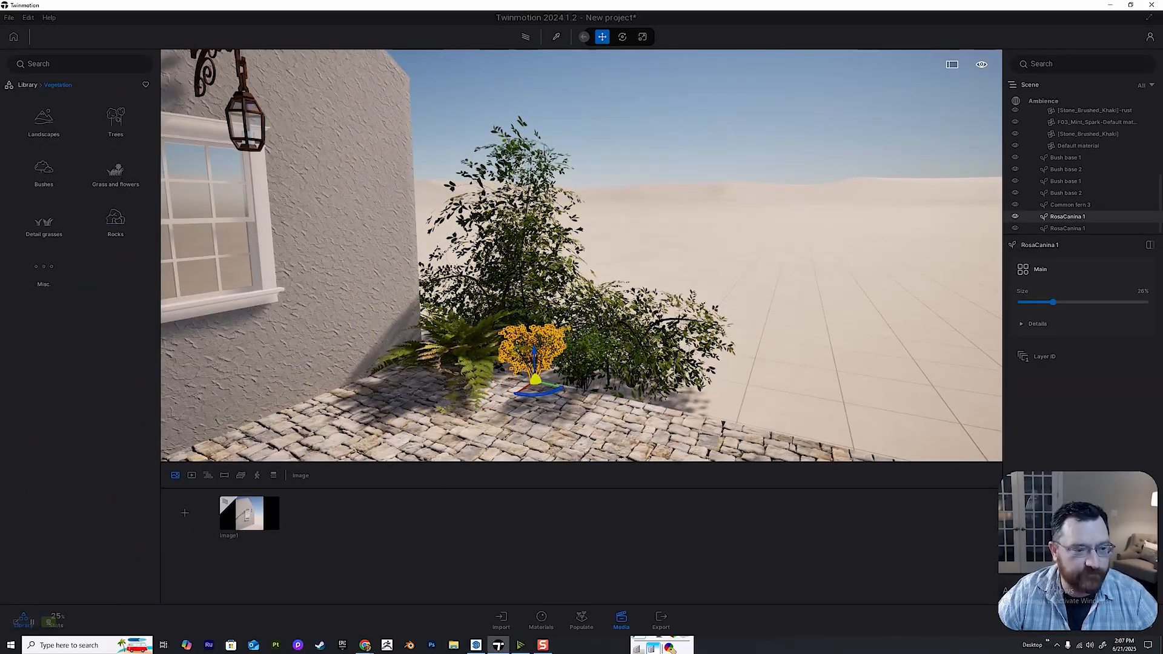
{"action": "left_click", "coordinate": [27, 85]}
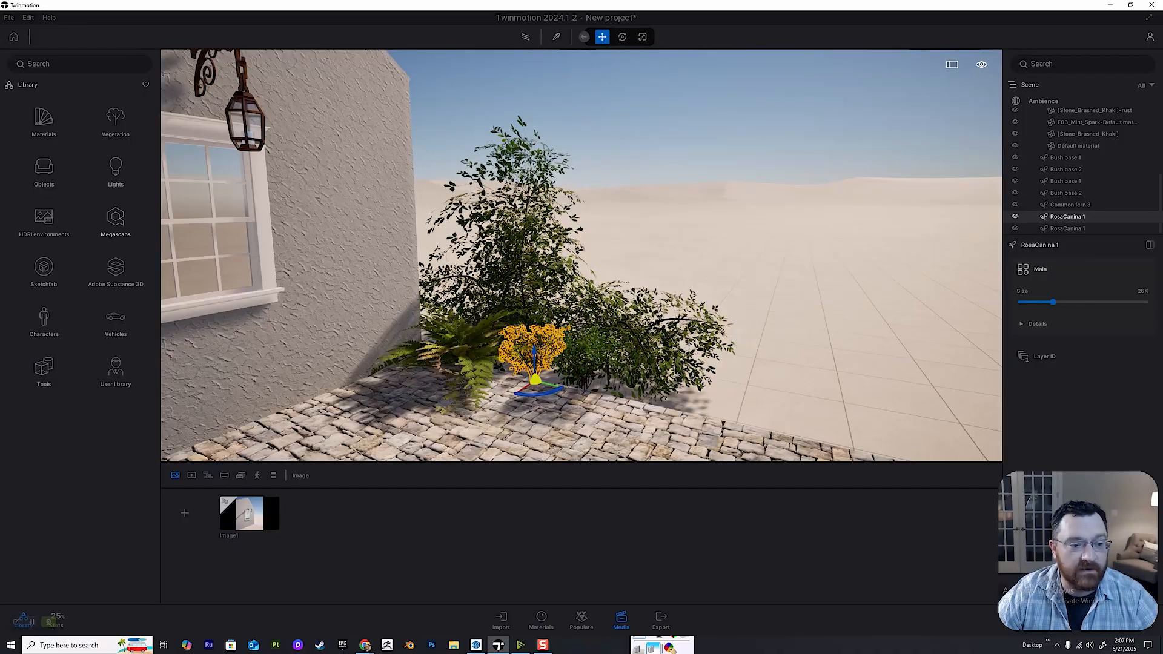
{"action": "left_click", "coordinate": [115, 219]}
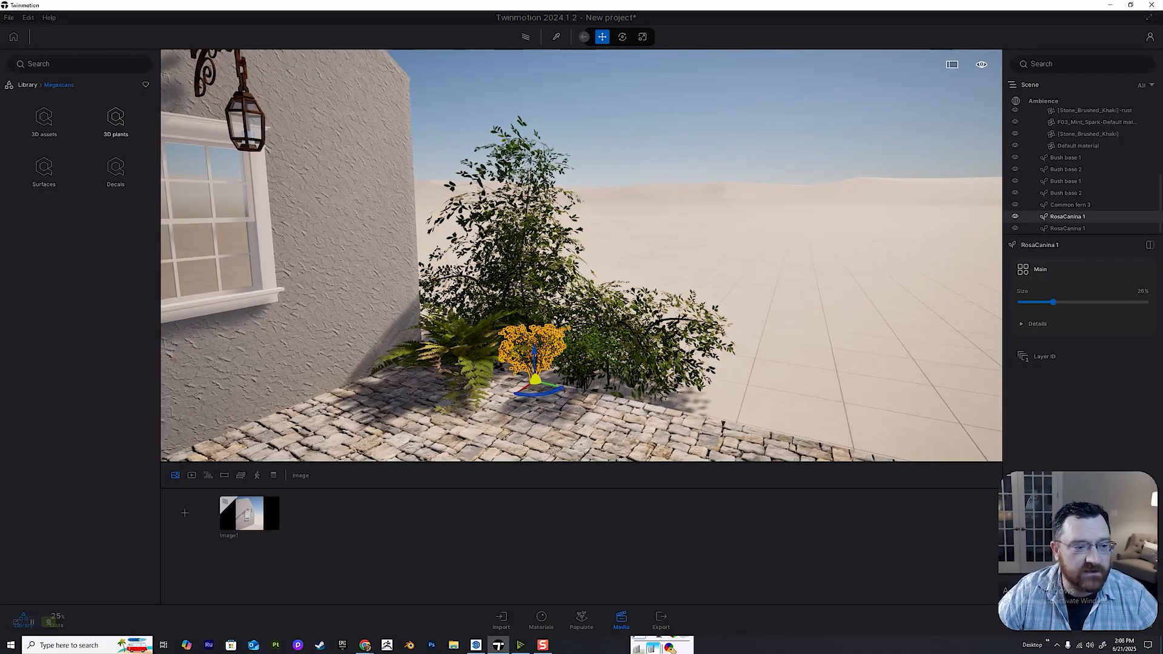
{"action": "left_click", "coordinate": [115, 122]}
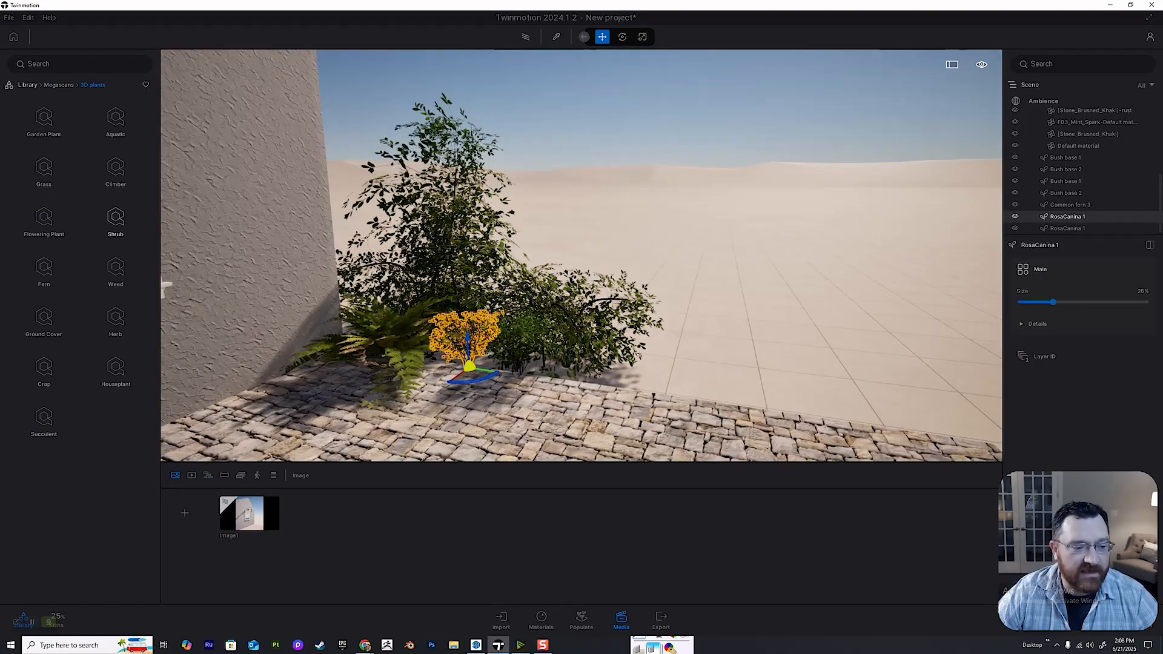
{"action": "key", "text": "w"}
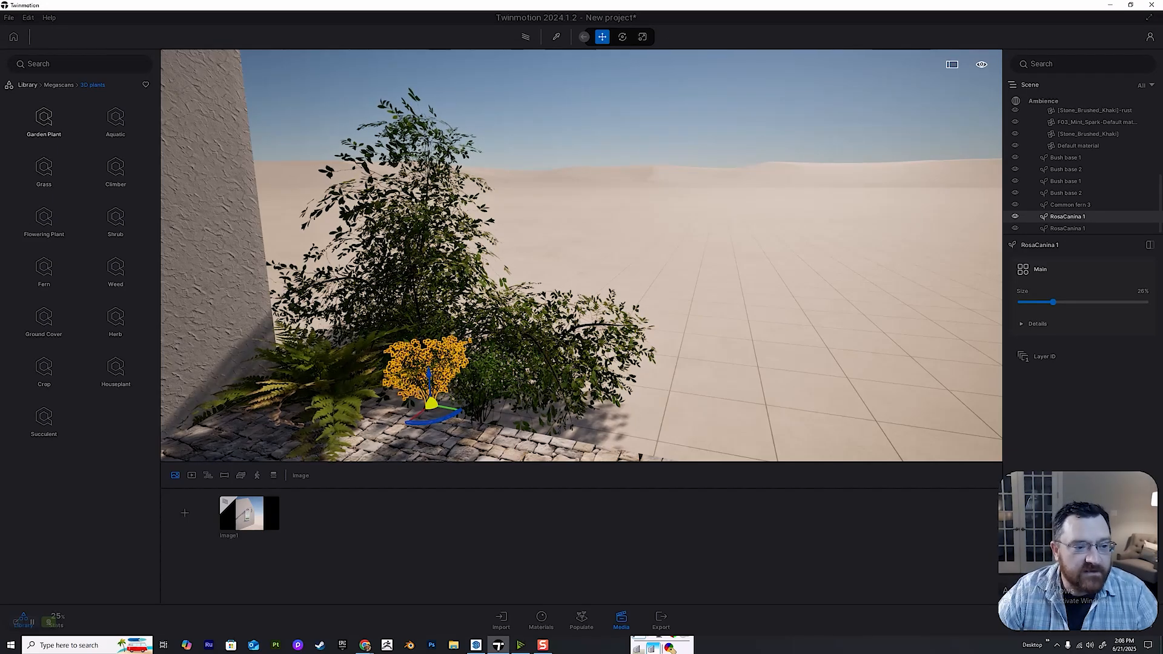
{"action": "left_click", "coordinate": [44, 121]}
{"action": "left_click", "coordinate": [43, 121]}
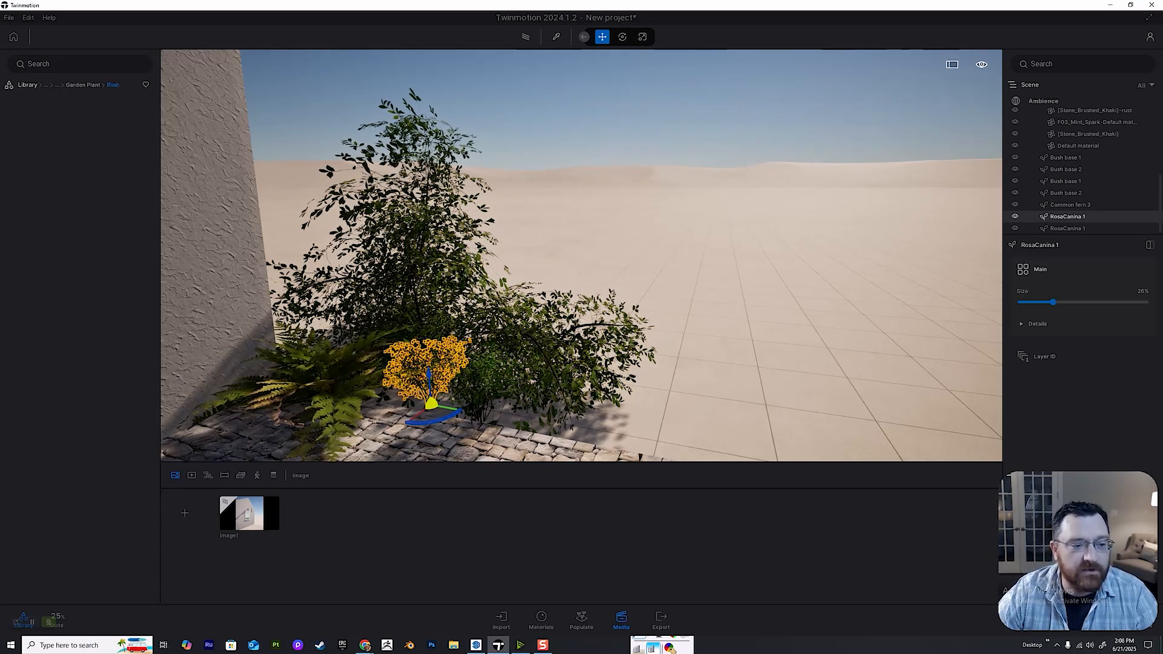
Download the Megascans Boxwood and place it on the open ground away from the house.
{"action": "right_click_drag", "start_coordinate": [485, 272], "coordinate": [564, 336]}
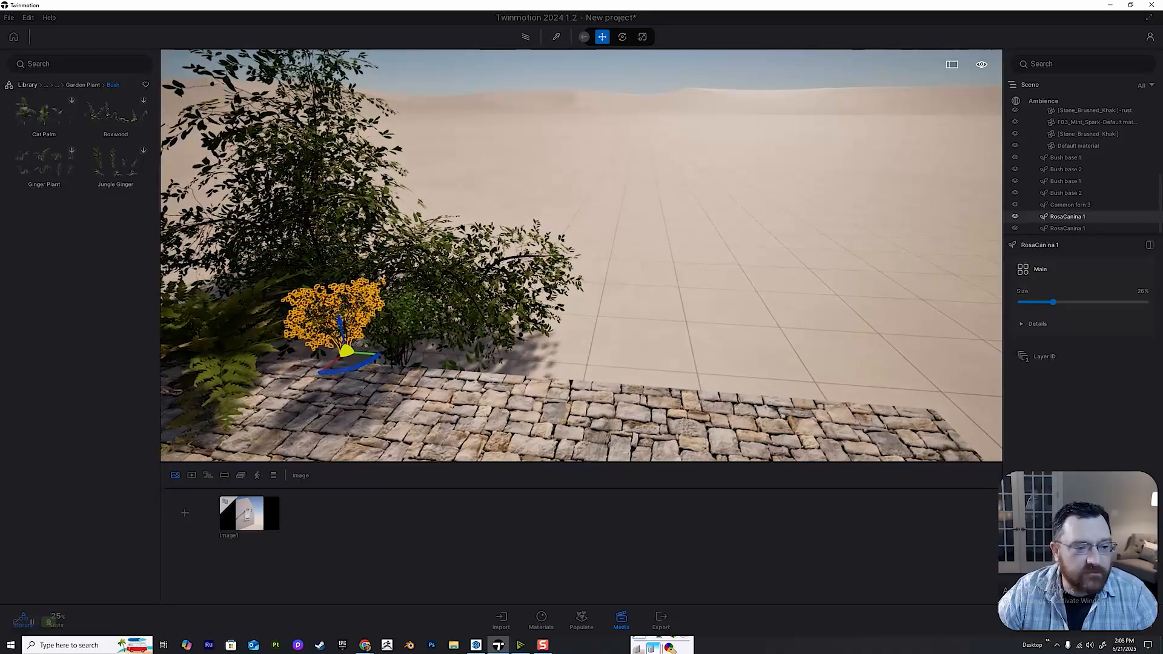
{"action": "right_click_drag", "start_coordinate": [521, 273], "coordinate": [582, 257]}
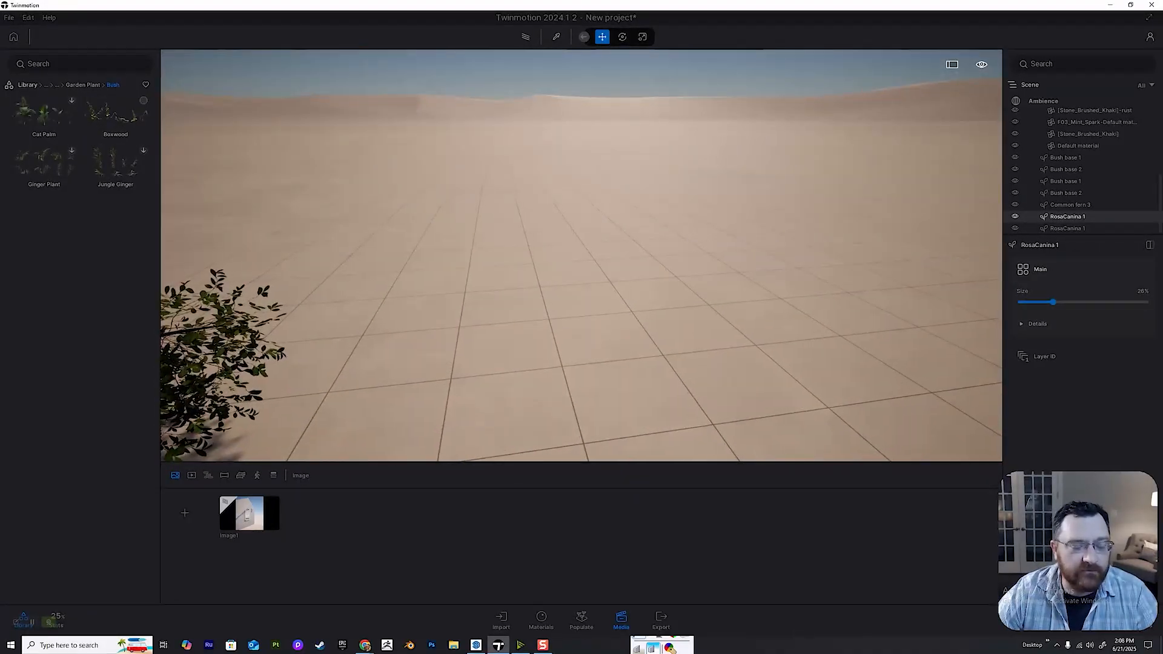
{"action": "right_click_drag", "start_coordinate": [303, 266], "coordinate": [364, 282]}
{"action": "left_click", "coordinate": [143, 101]}
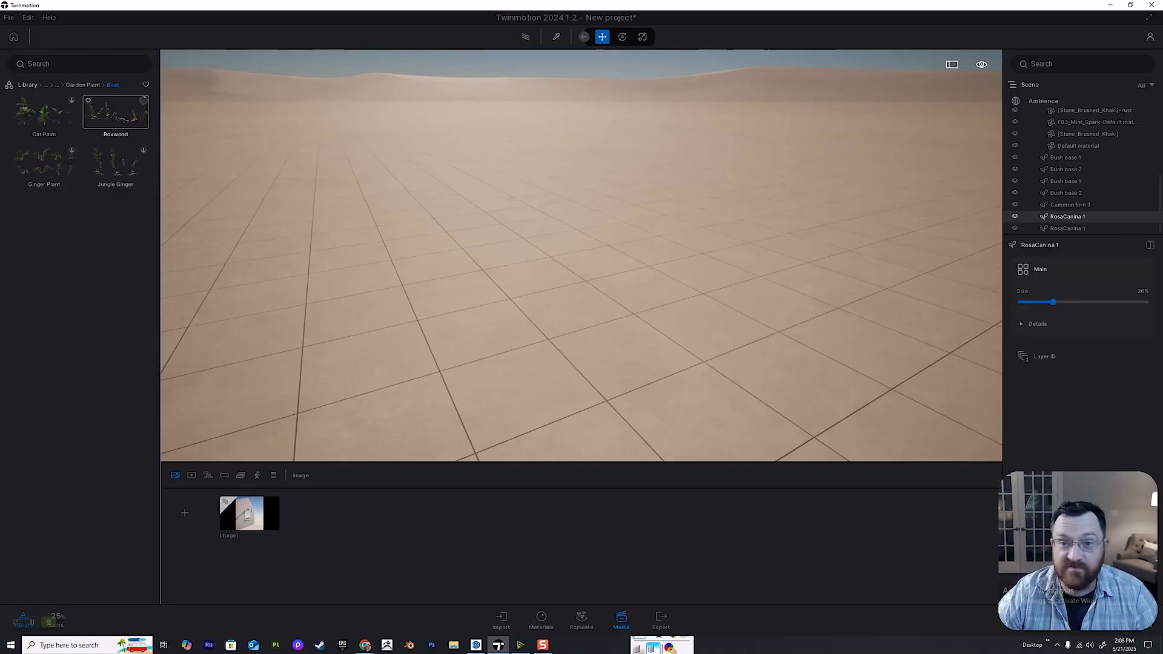
{"action": "left_click", "coordinate": [115, 112]}
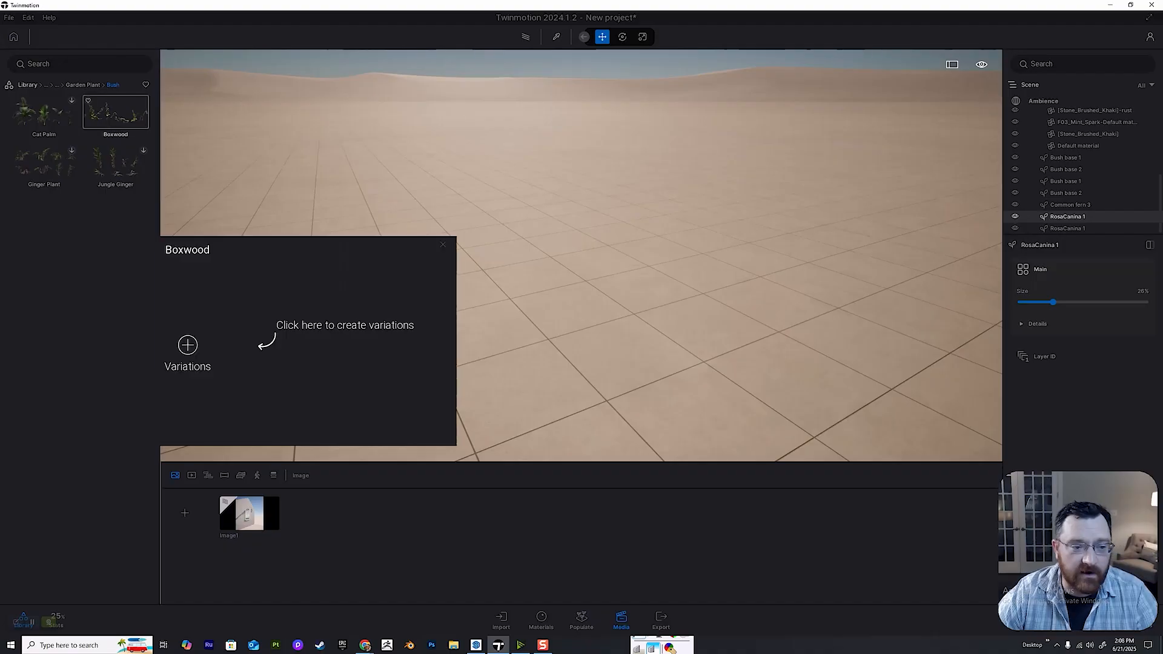
{"action": "left_click", "coordinate": [115, 112]}
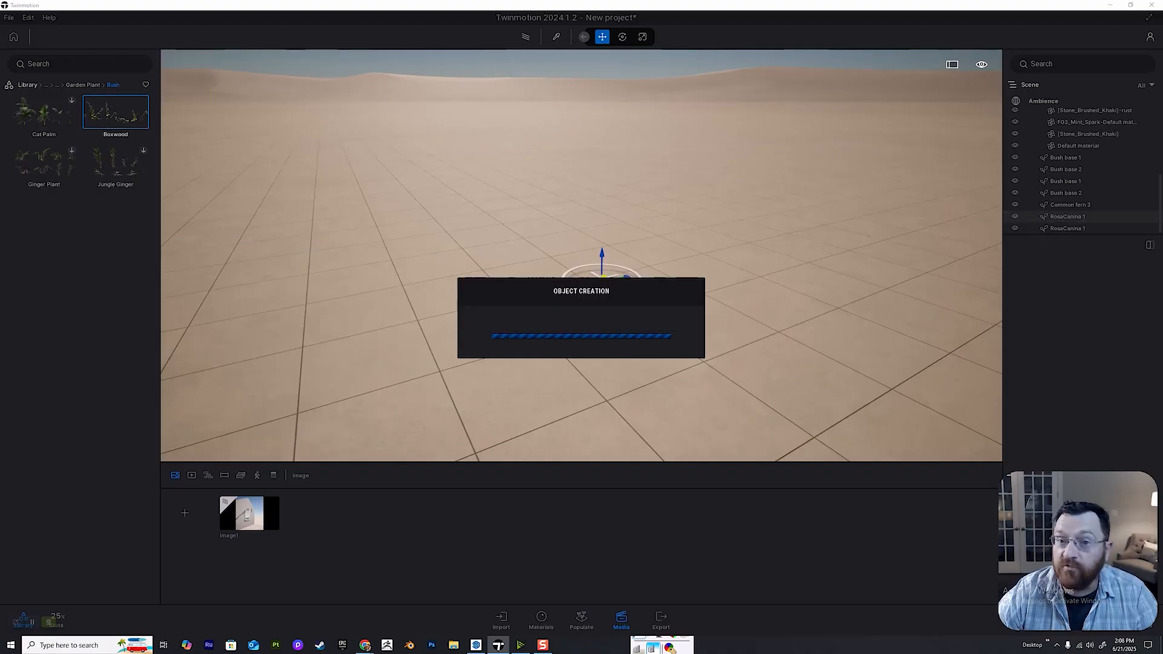
Examine the placed Boxwood up close and create its individual variations.
{"action": "key", "text": "d"}
{"action": "key", "text": "w"}
{"action": "right_click_drag", "start_coordinate": [581, 255], "coordinate": [554, 250]}
{"action": "key", "text": "a"}
{"action": "key", "text": "s"}
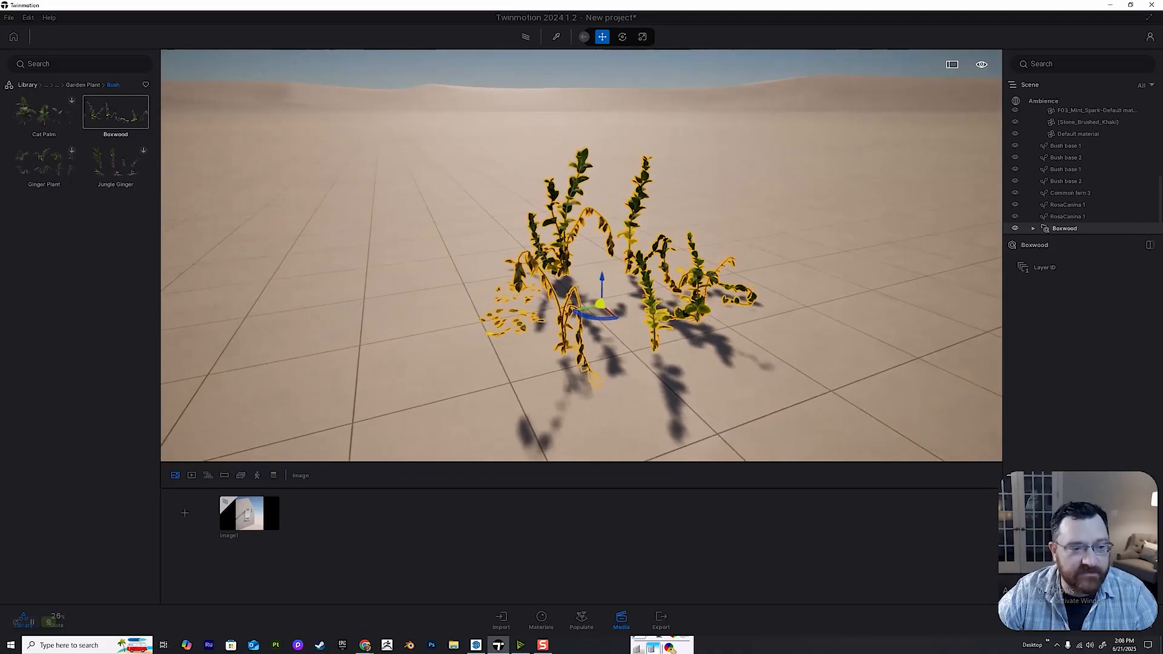
{"action": "left_click", "coordinate": [115, 112]}
{"action": "left_click", "coordinate": [115, 112]}
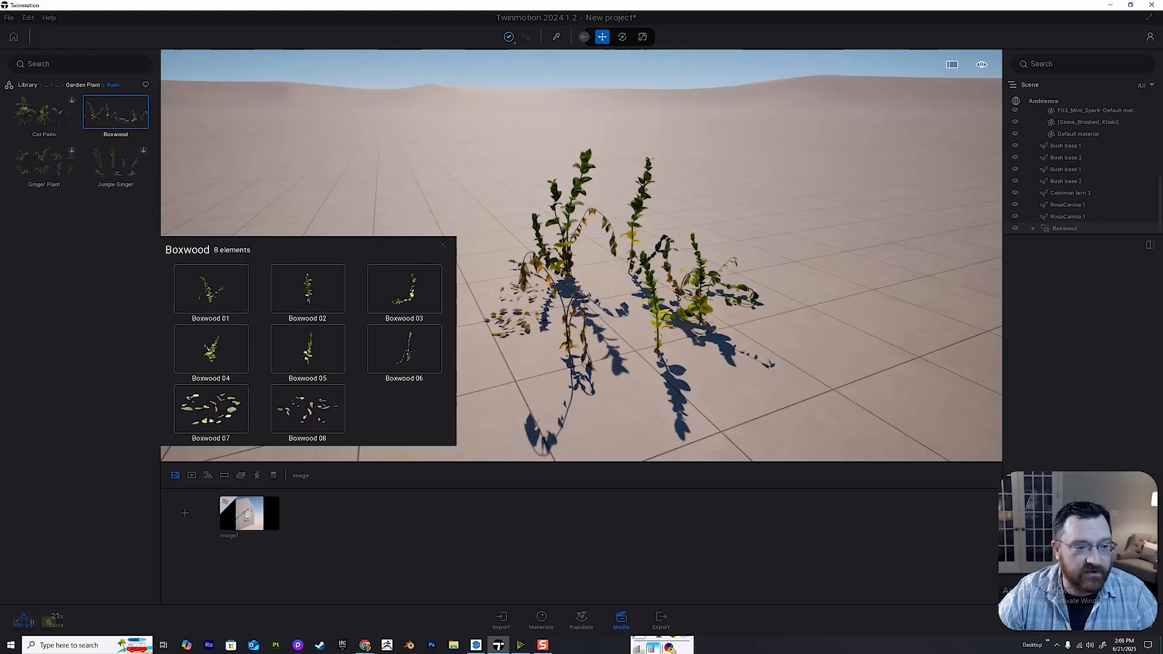
Switch the library to the Flowerless category of the Megascans garden plants.
{"action": "left_click", "coordinate": [83, 85]}
{"action": "left_click", "coordinate": [44, 165]}
{"action": "left_click", "coordinate": [68, 85]}
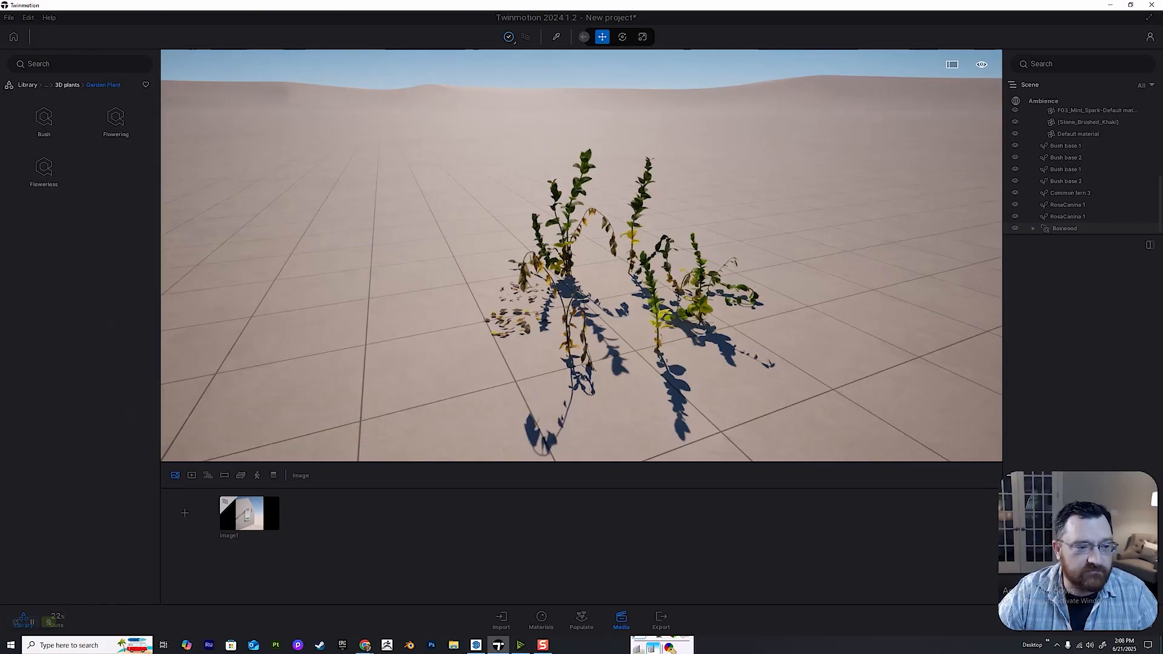
{"action": "left_click", "coordinate": [44, 164]}
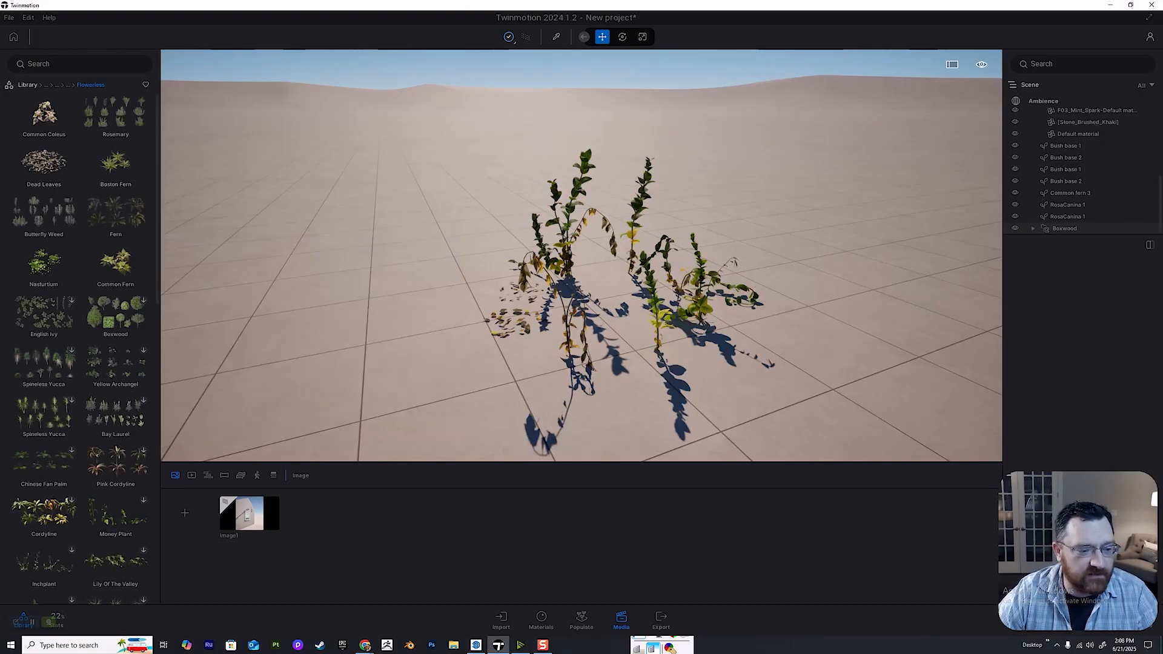
Place Boxwood 07 from the Flowerless Boxwood variations on the open ground beyond the corner planting.
{"action": "right_click_drag", "start_coordinate": [582, 255], "coordinate": [424, 254]}
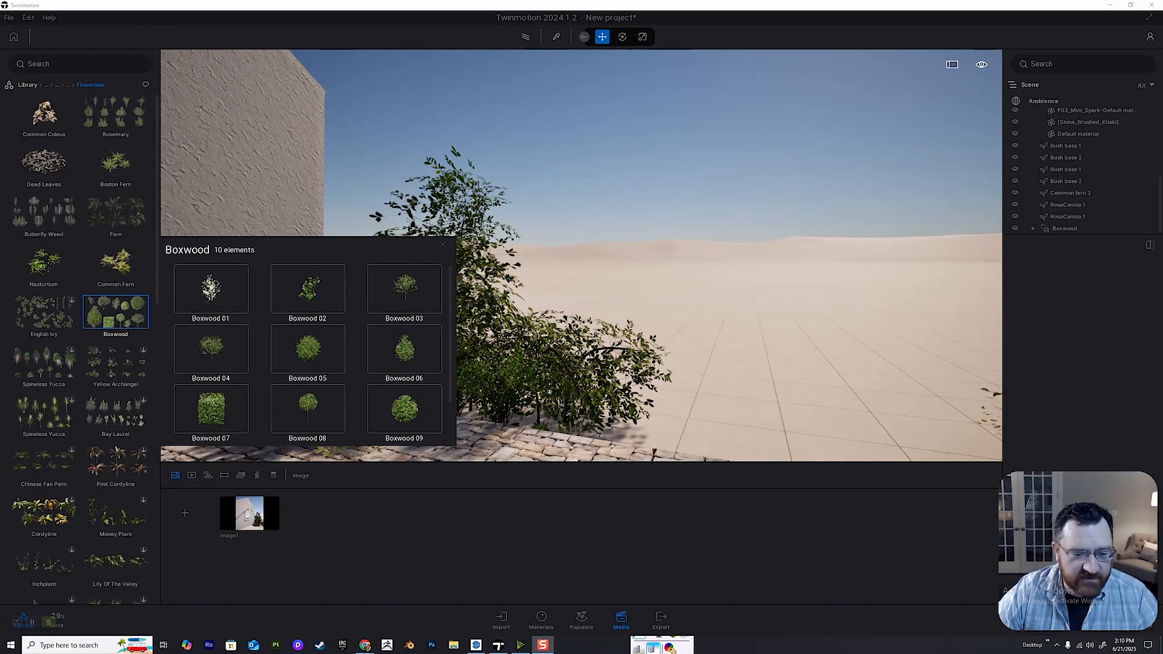
{"action": "right_click_drag", "start_coordinate": [582, 255], "coordinate": [591, 283]}
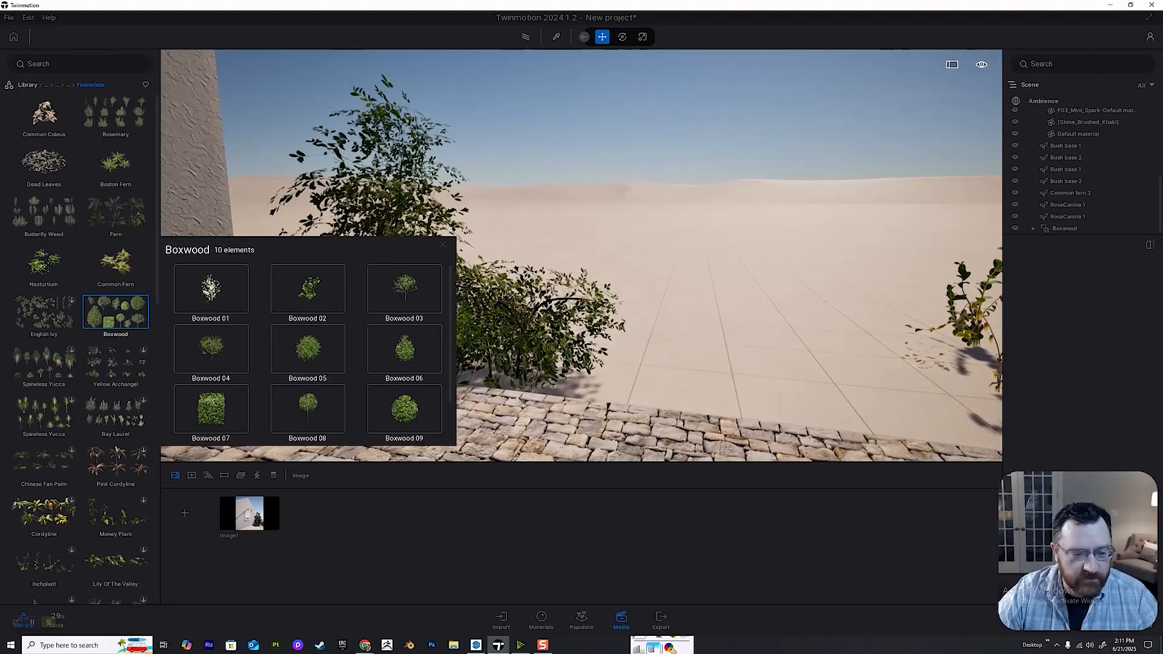
{"action": "key", "text": "w"}
{"action": "key", "text": "e"}
{"action": "left_click_drag", "start_coordinate": [211, 409], "coordinate": [381, 398]}
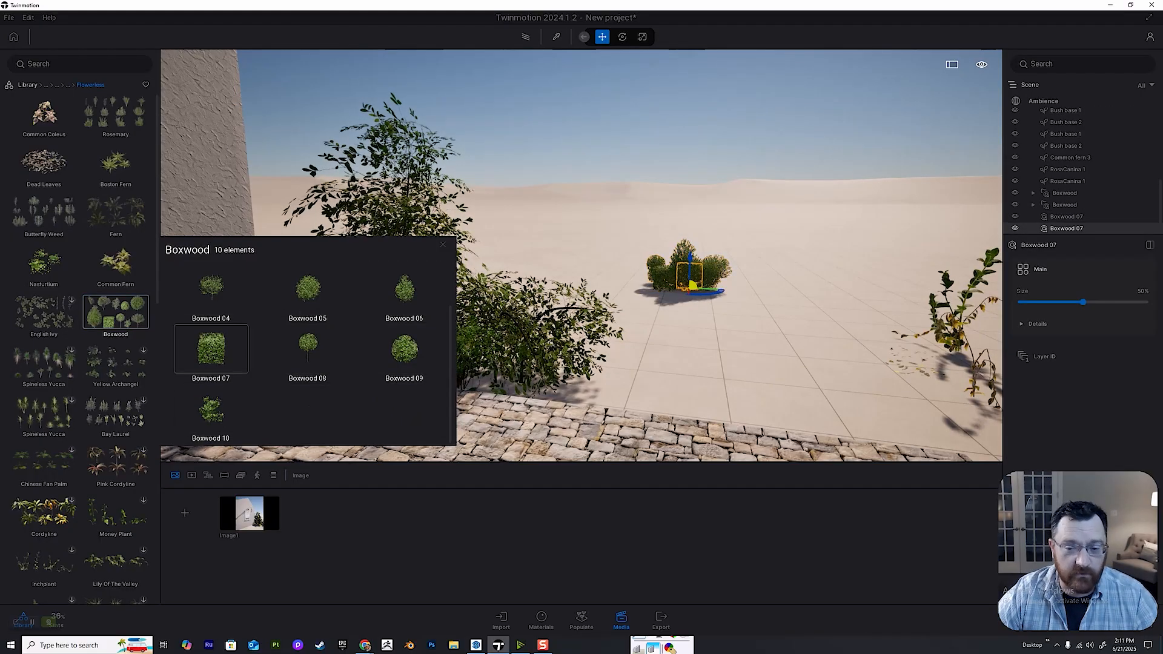
Move the selected Boxwood 07 out of the boxwood cluster onto clear ground nearer the paving.
{"action": "key", "text": "w"}
{"action": "key", "text": "e"}
{"action": "right_click_drag", "start_coordinate": [670, 206], "coordinate": [667, 266]}
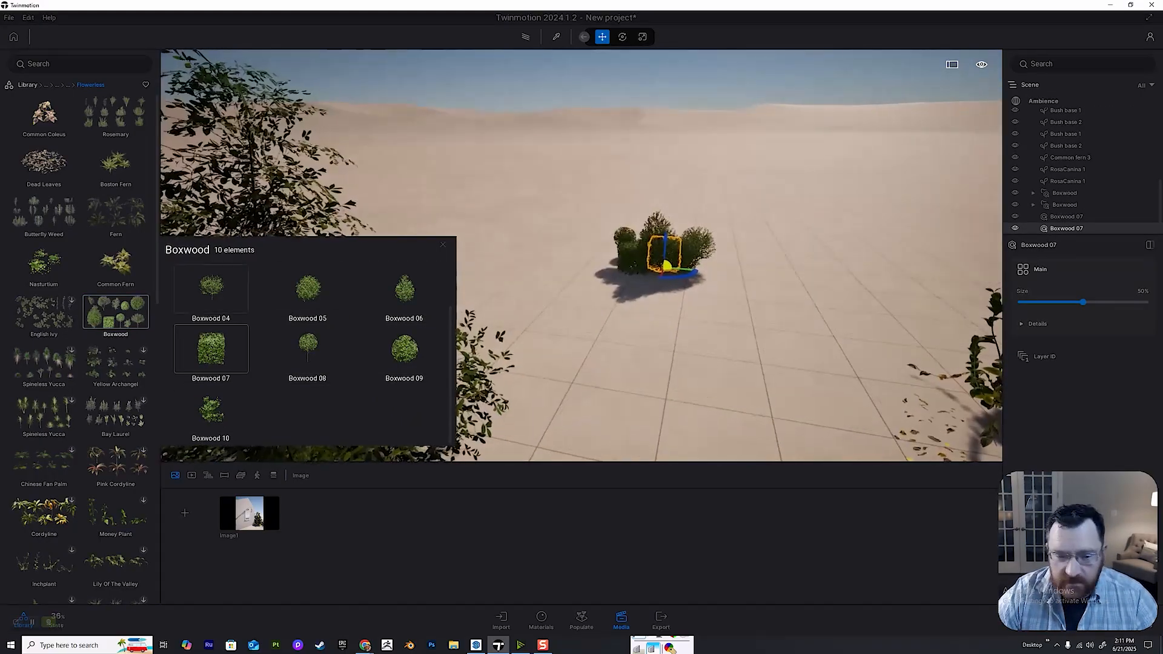
{"action": "left_click_drag", "start_coordinate": [664, 255], "coordinate": [611, 339]}
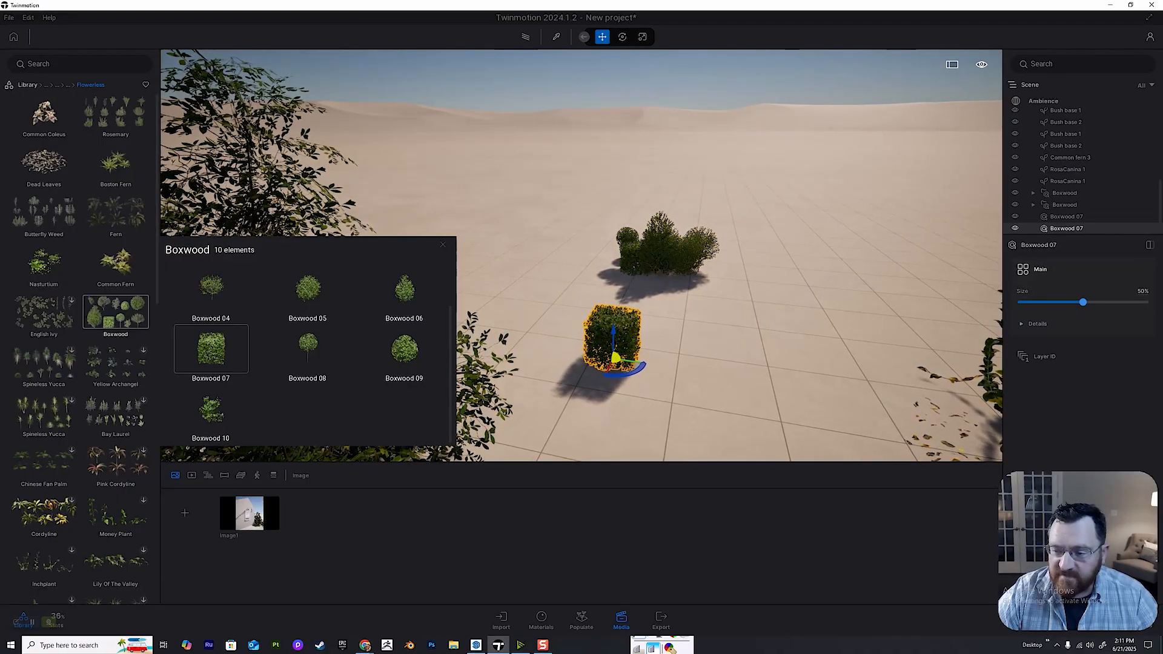
Set Boxwood 07's size to 100% and close the Boxwood variations list.
{"action": "left_click_drag", "start_coordinate": [1083, 303], "coordinate": [1146, 303]}
{"action": "right_click_drag", "start_coordinate": [667, 290], "coordinate": [593, 303]}
{"action": "key", "text": "q"}
{"action": "left_click", "coordinate": [443, 245]}
{"action": "key", "text": "e"}
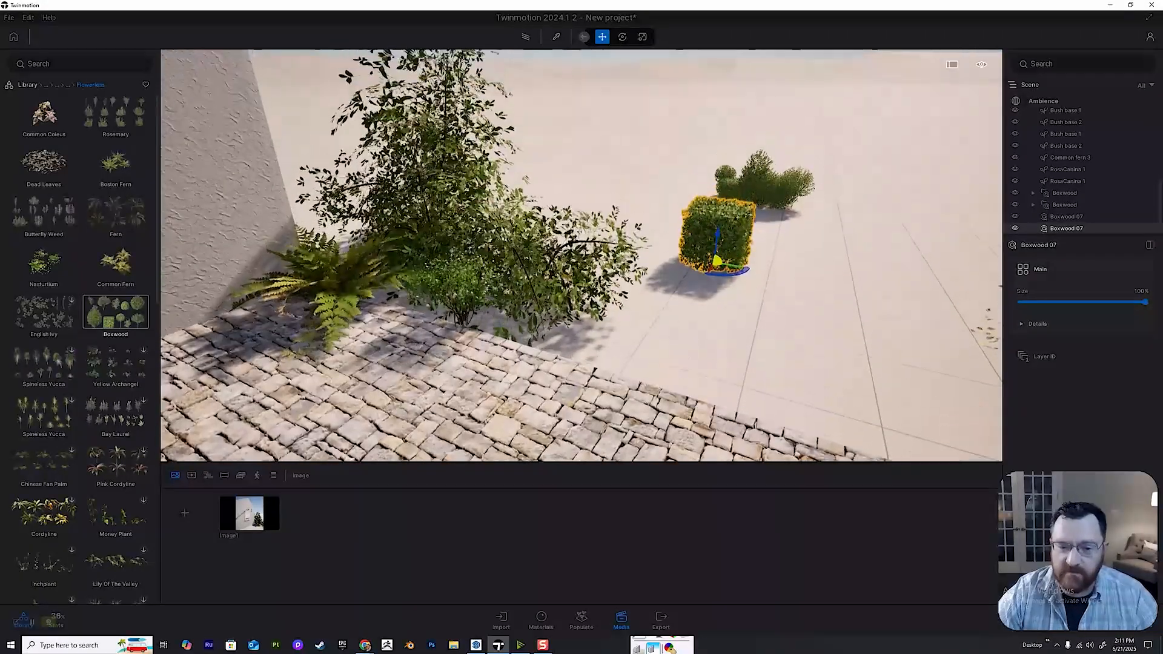
Move the selected Boxwood 07 behind the fern at the wall corner and check it in Image1.
{"action": "key", "text": "q"}
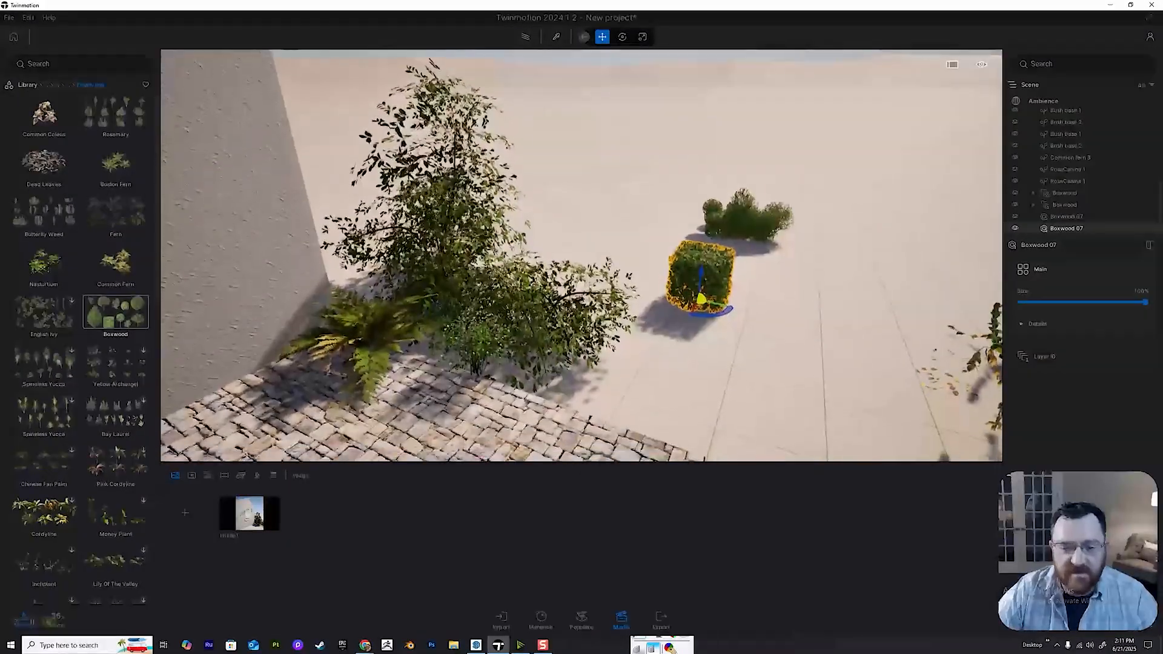
{"action": "key", "text": "w"}
{"action": "key", "text": "d"}
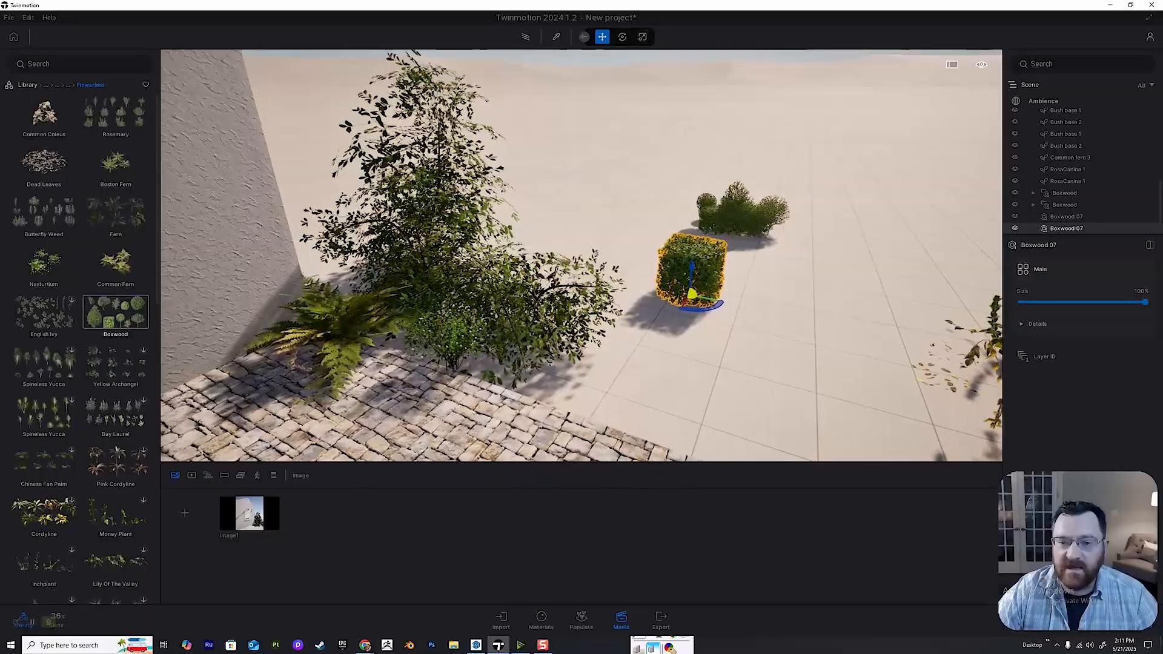
{"action": "left_click", "coordinate": [622, 37]}
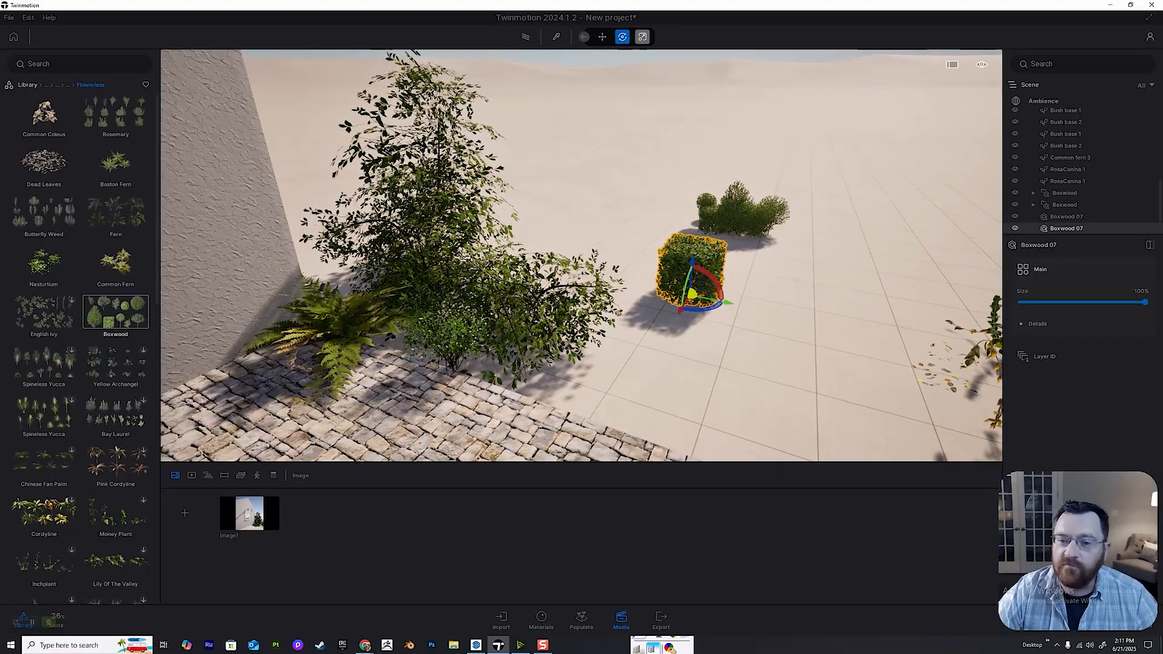
{"action": "left_click_drag", "start_coordinate": [691, 294], "coordinate": [470, 261]}
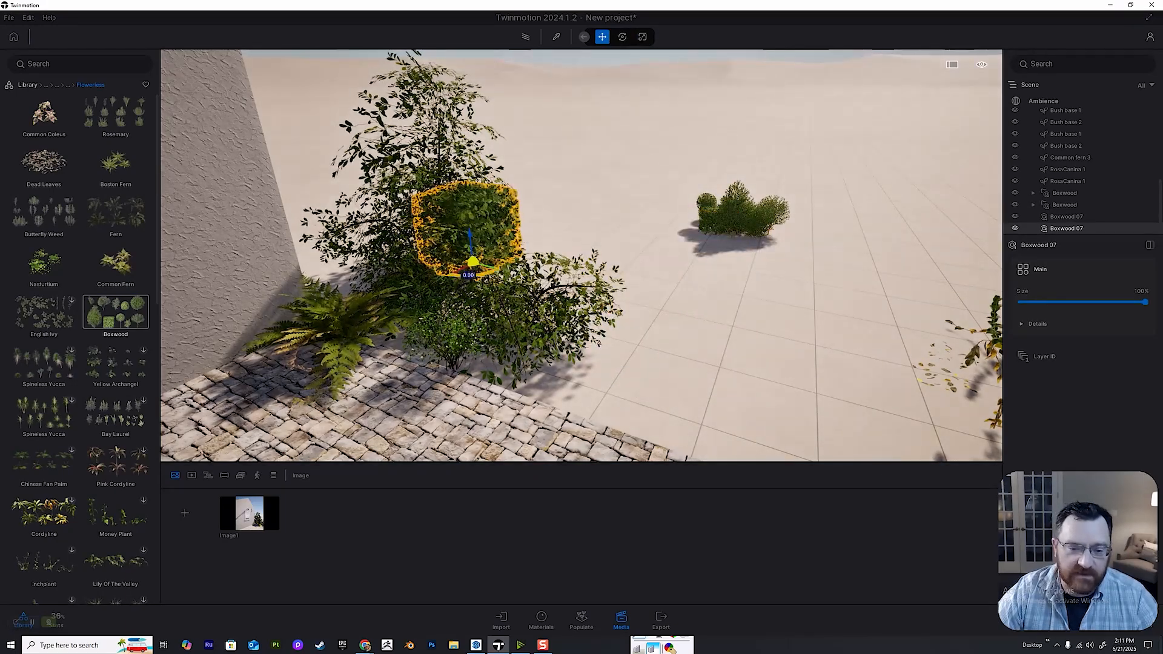
{"action": "right_click_drag", "start_coordinate": [492, 212], "coordinate": [494, 167]}
{"action": "key", "text": "a"}
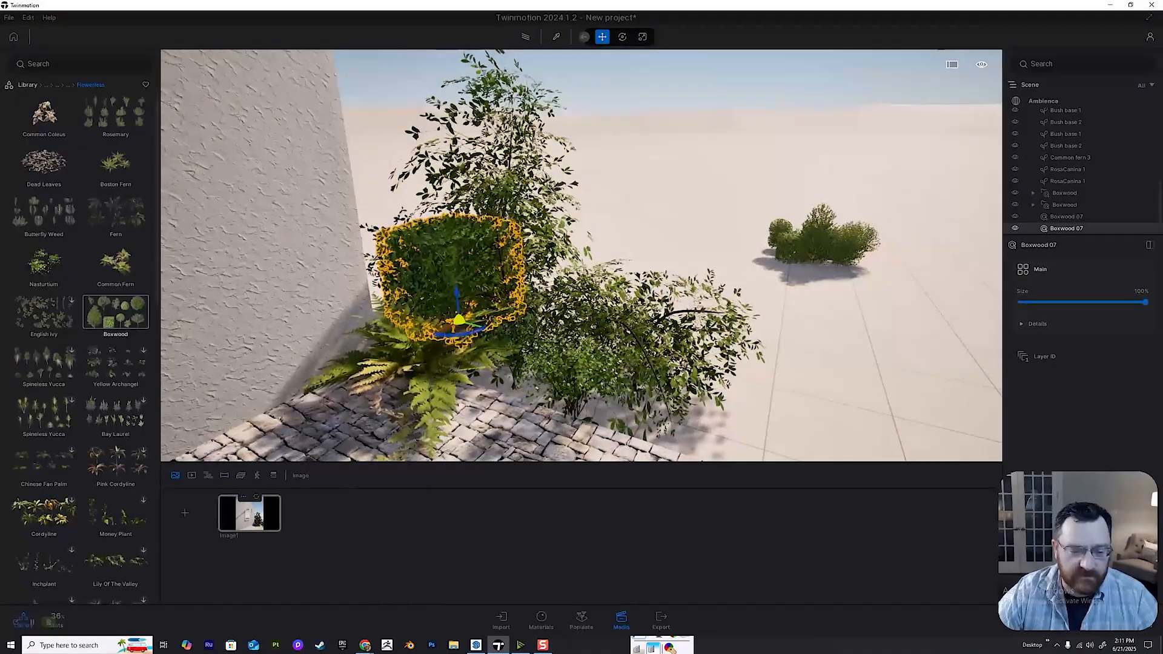
{"action": "left_click", "coordinate": [251, 513]}
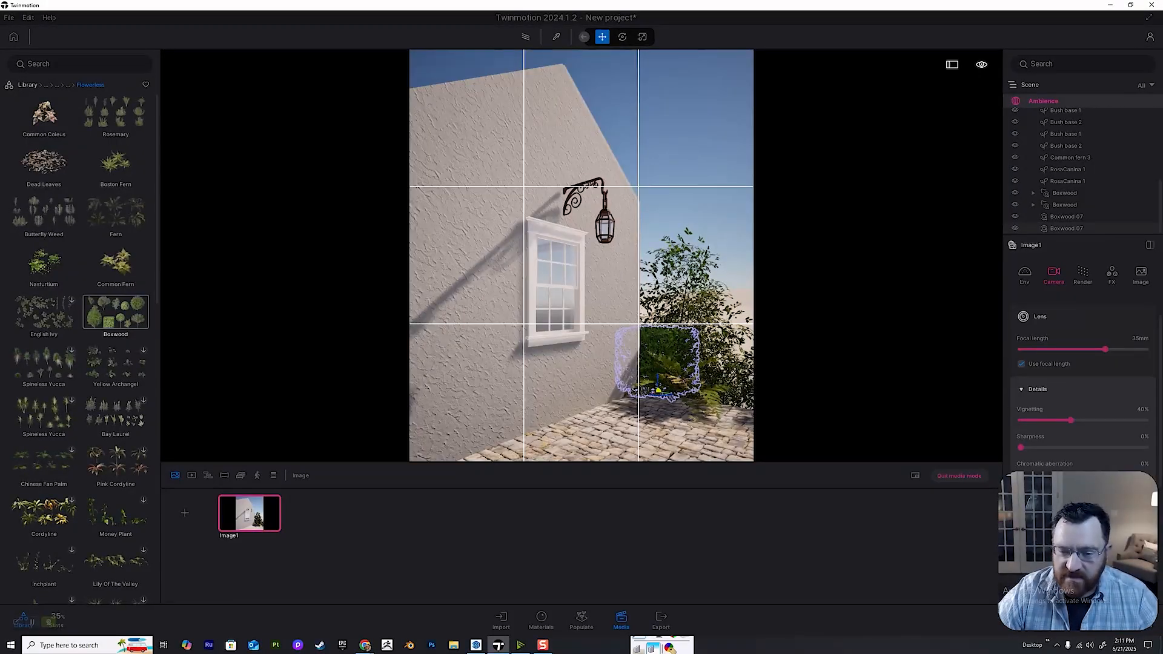
Move the Boxwood group from the open ground into the corner planting behind the low bushes.
{"action": "right_click_drag", "start_coordinate": [584, 303], "coordinate": [608, 364]}
{"action": "left_click", "coordinate": [585, 331]}
{"action": "key", "text": "w"}
{"action": "key", "text": "e"}
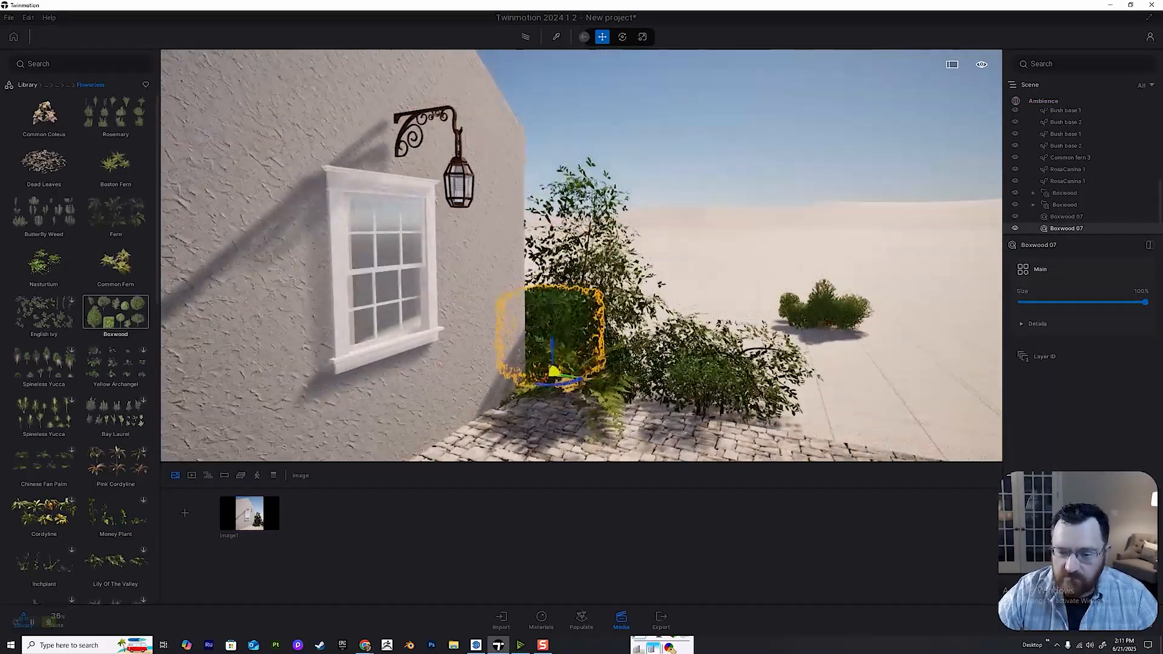
{"action": "left_click", "coordinate": [824, 318]}
{"action": "left_click_drag", "start_coordinate": [819, 326], "coordinate": [658, 371]}
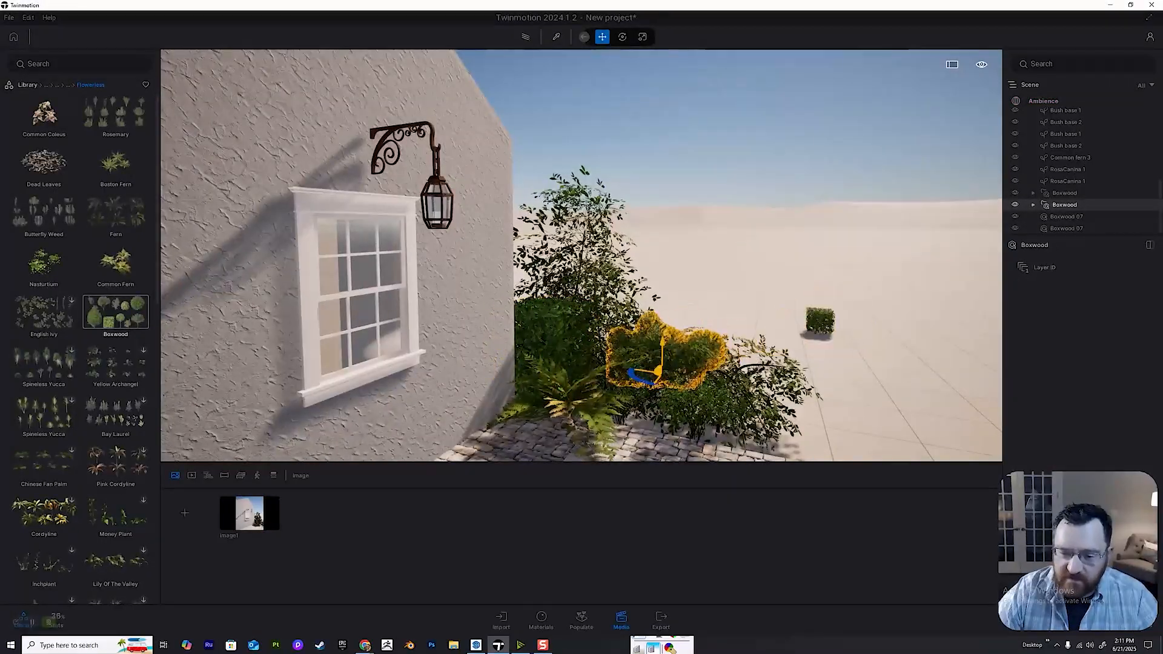
{"action": "key", "text": "d"}
Set the other Boxwood 07's size to 100% and move it into the back of the corner planting.
{"action": "left_click", "coordinate": [812, 322]}
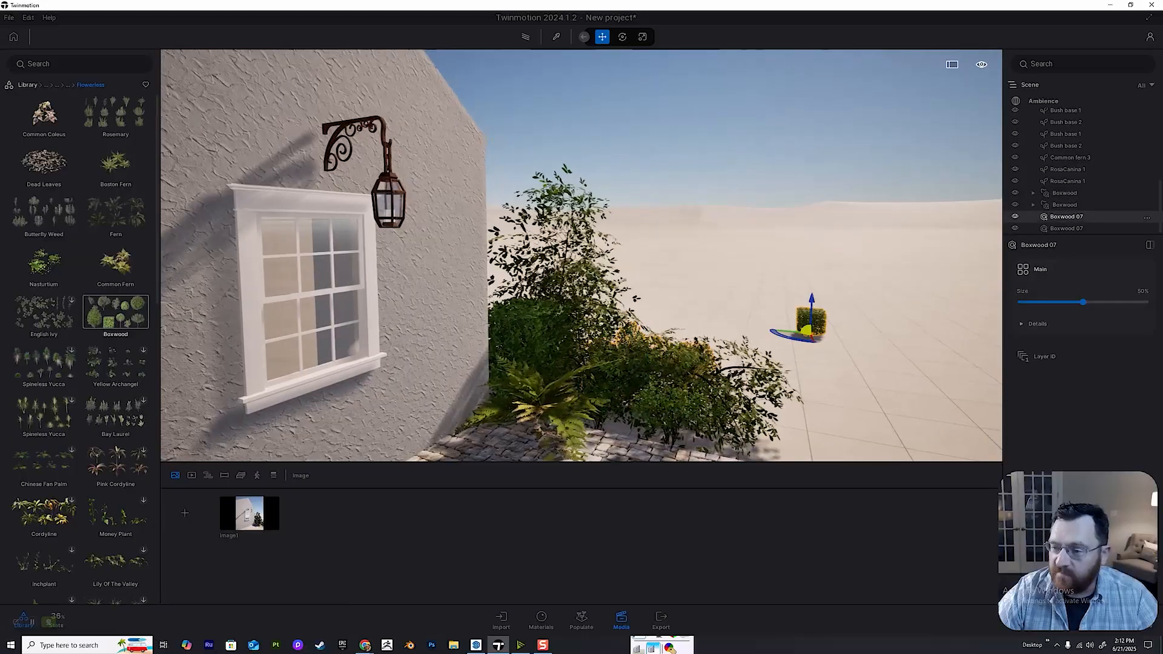
{"action": "left_click_drag", "start_coordinate": [1083, 301], "coordinate": [1145, 301]}
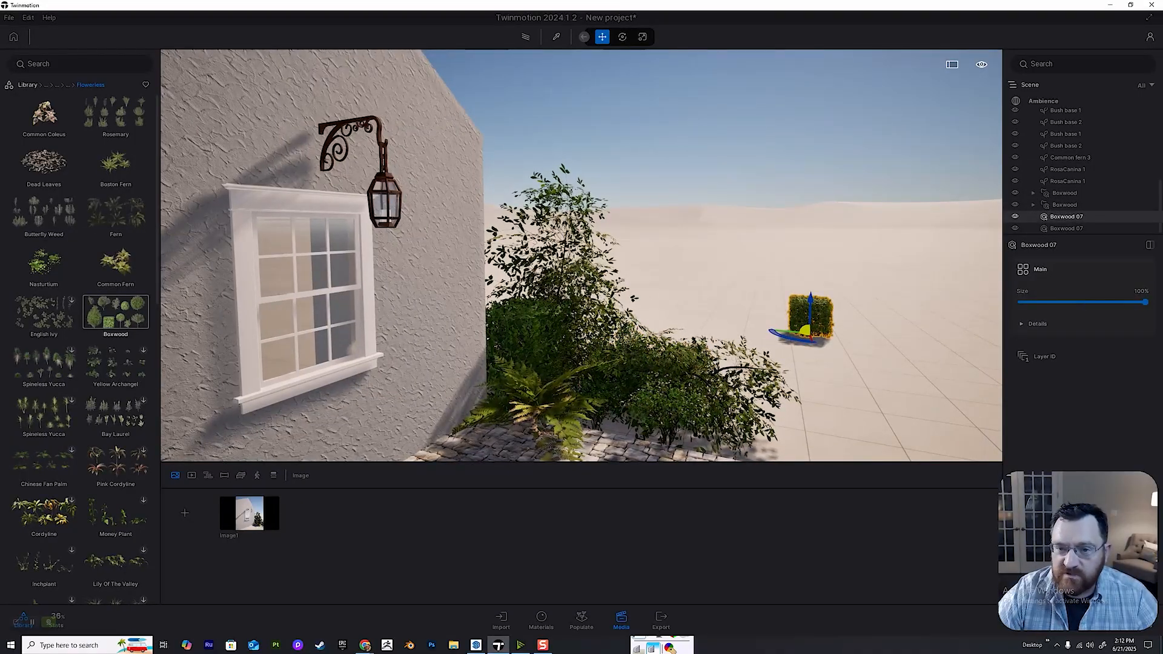
{"action": "left_click", "coordinate": [642, 37]}
{"action": "left_click_drag", "start_coordinate": [817, 330], "coordinate": [625, 341]}
{"action": "left_click", "coordinate": [602, 37]}
{"action": "left_click", "coordinate": [684, 388]}
{"action": "right_click_drag", "start_coordinate": [684, 388], "coordinate": [718, 460]}
{"action": "left_click", "coordinate": [1066, 229]}
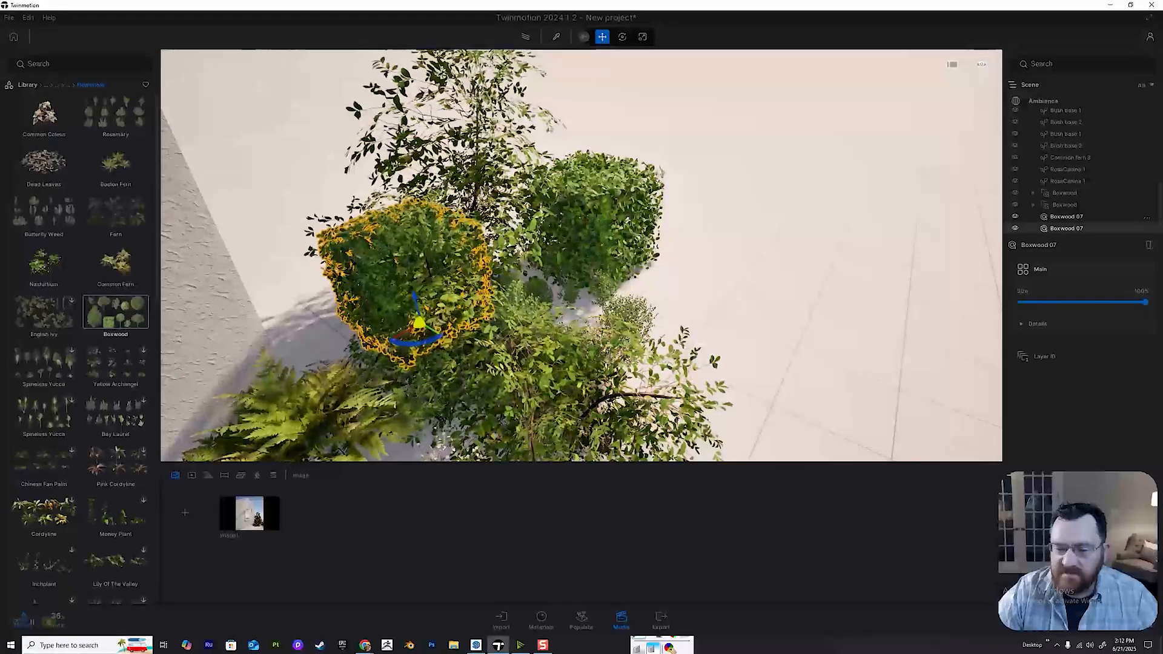
{"action": "left_click", "coordinate": [1066, 216]}
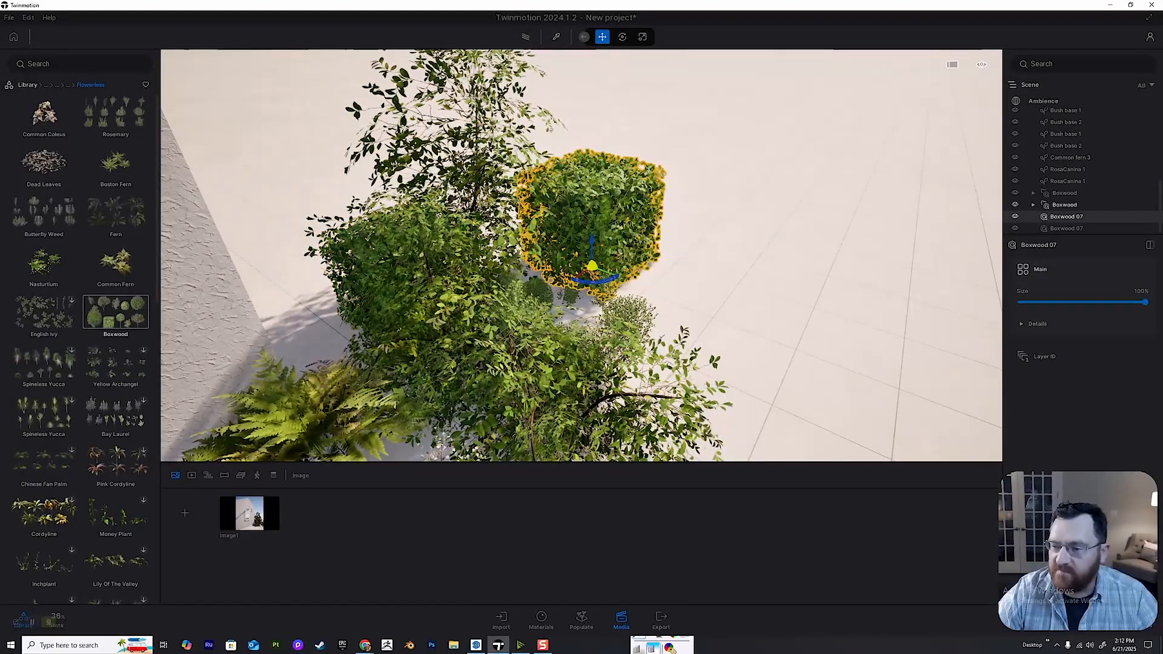
Expand the moved Boxwood group and enlarge and reposition its individual shrubs to fill the gaps at the planting's open side.
{"action": "left_click", "coordinate": [1033, 204]}
{"action": "left_click", "coordinate": [1073, 216]}
{"action": "scroll", "coordinate": [581, 255], "scroll_direction": "down", "scroll_amount": 1}
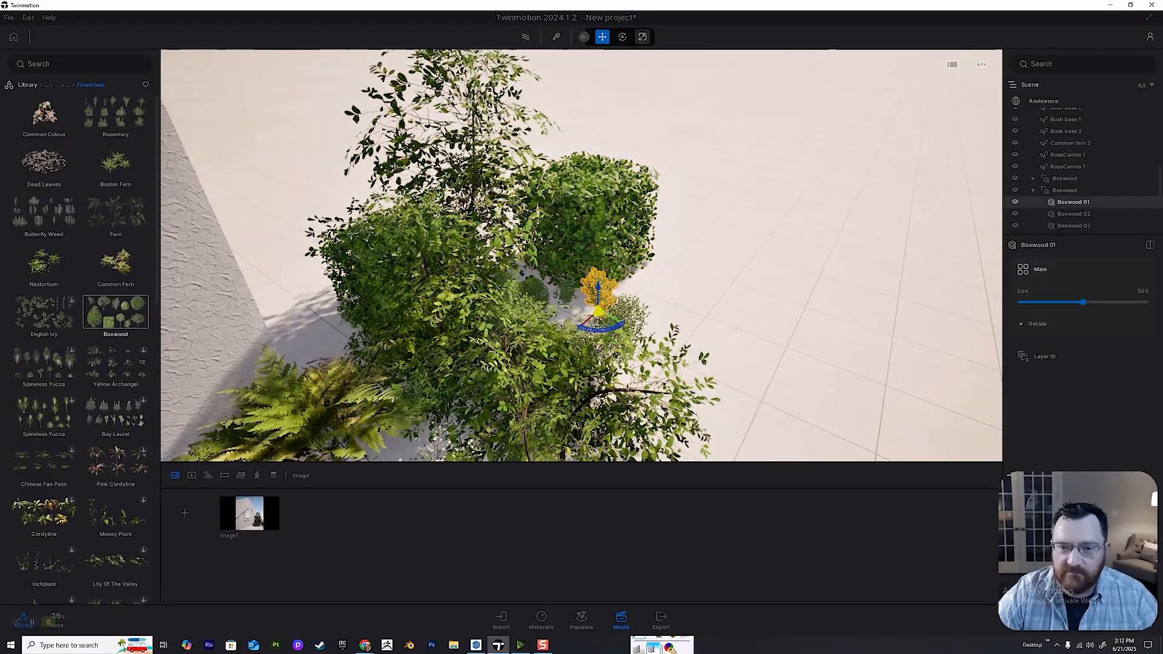
{"action": "left_click", "coordinate": [642, 37]}
{"action": "left_click_drag", "start_coordinate": [597, 311], "coordinate": [623, 288]}
{"action": "left_click", "coordinate": [533, 293]}
{"action": "left_click_drag", "start_coordinate": [533, 311], "coordinate": [683, 263]}
{"action": "left_click", "coordinate": [602, 37]}
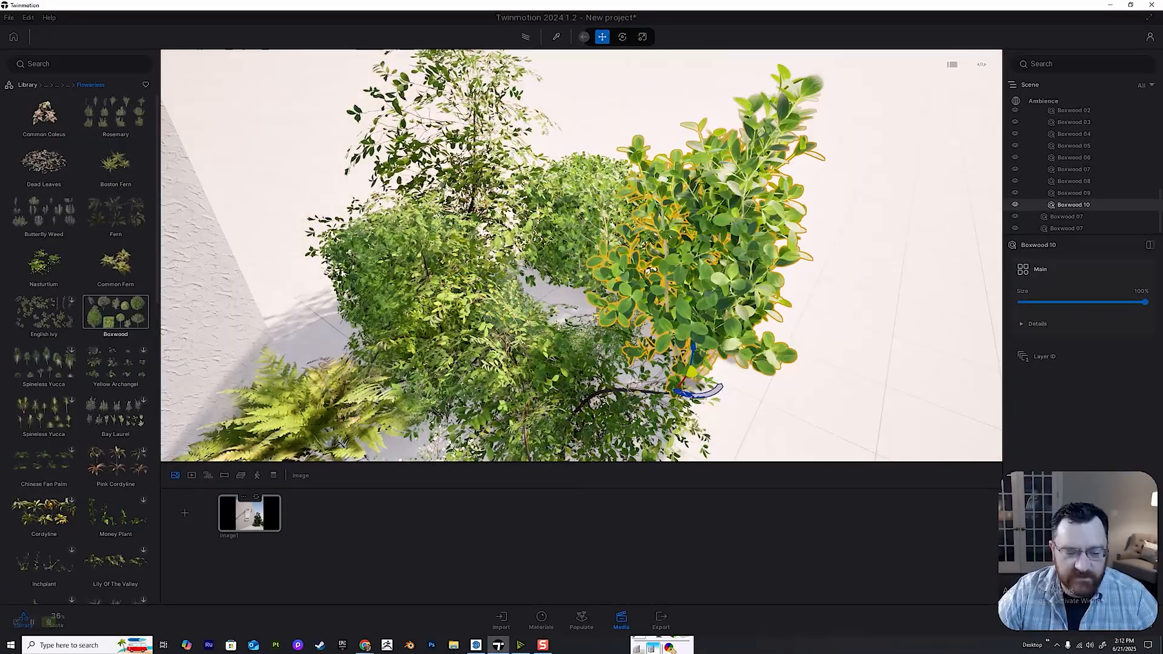
Examine the filled-in corner planting from Image1 and from the open ground beside the paving.
{"action": "left_click", "coordinate": [249, 515]}
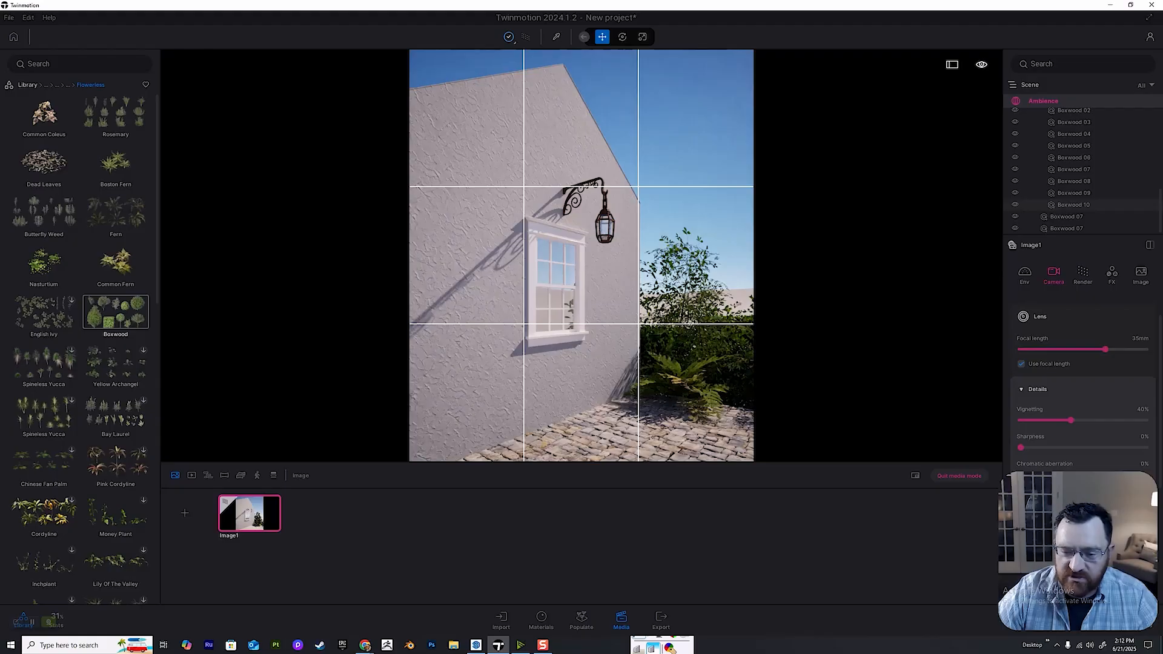
{"action": "key", "text": "r"}
{"action": "right_click_drag", "start_coordinate": [581, 255], "coordinate": [721, 352]}
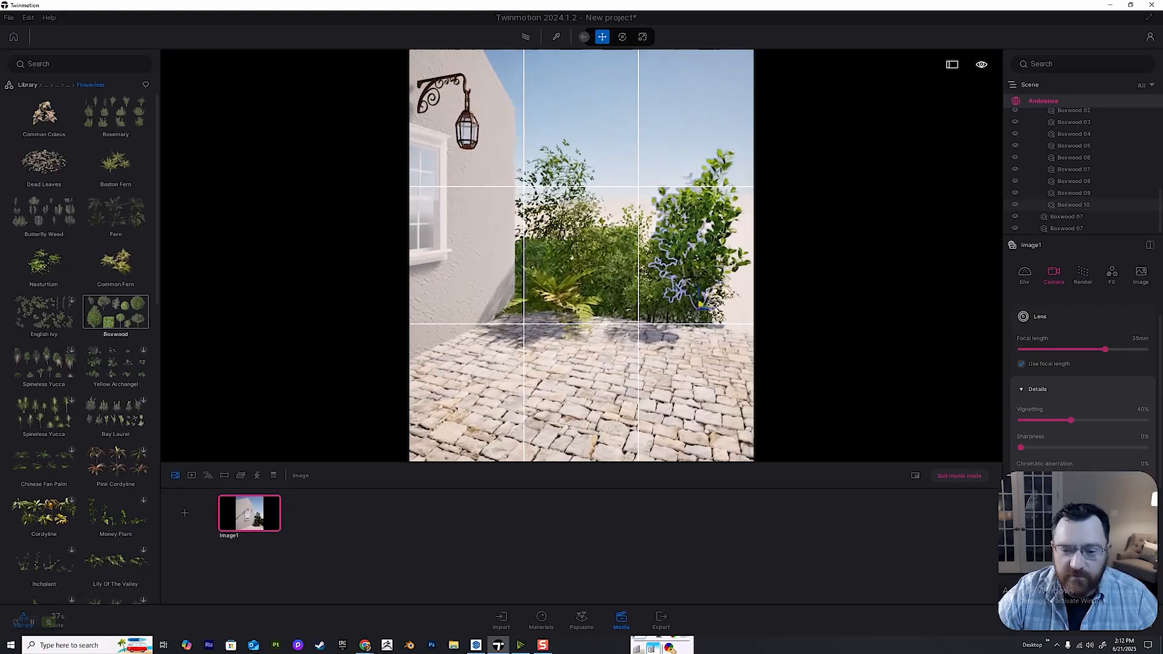
{"action": "key", "text": "w"}
{"action": "key", "text": "s"}
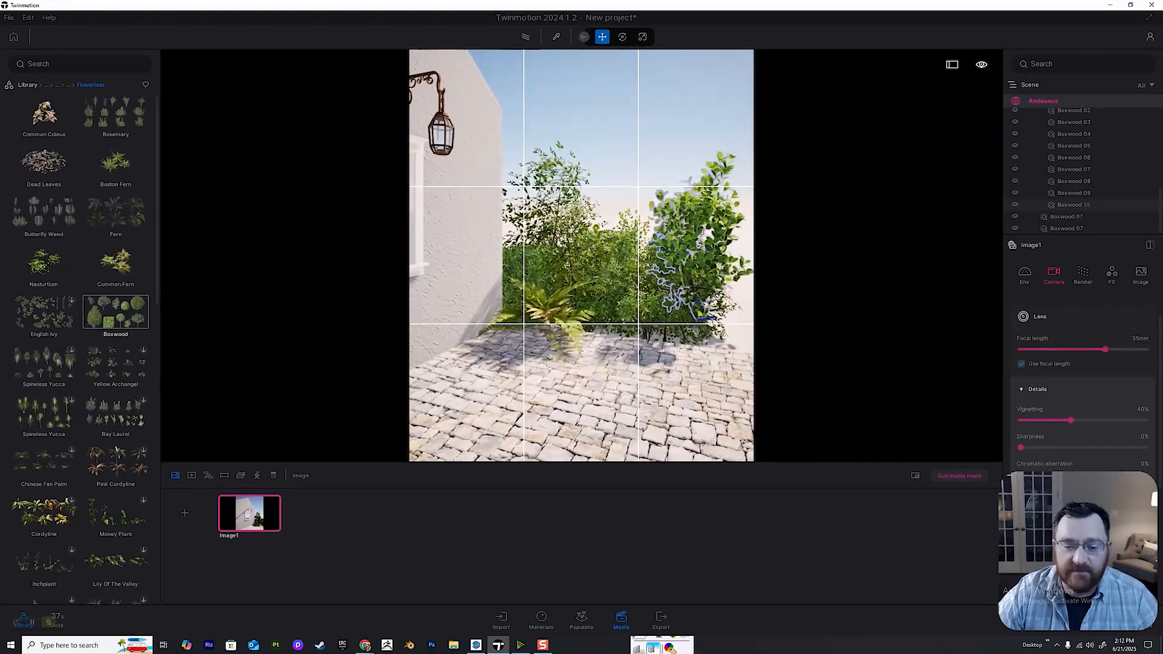
{"action": "key", "text": "d"}
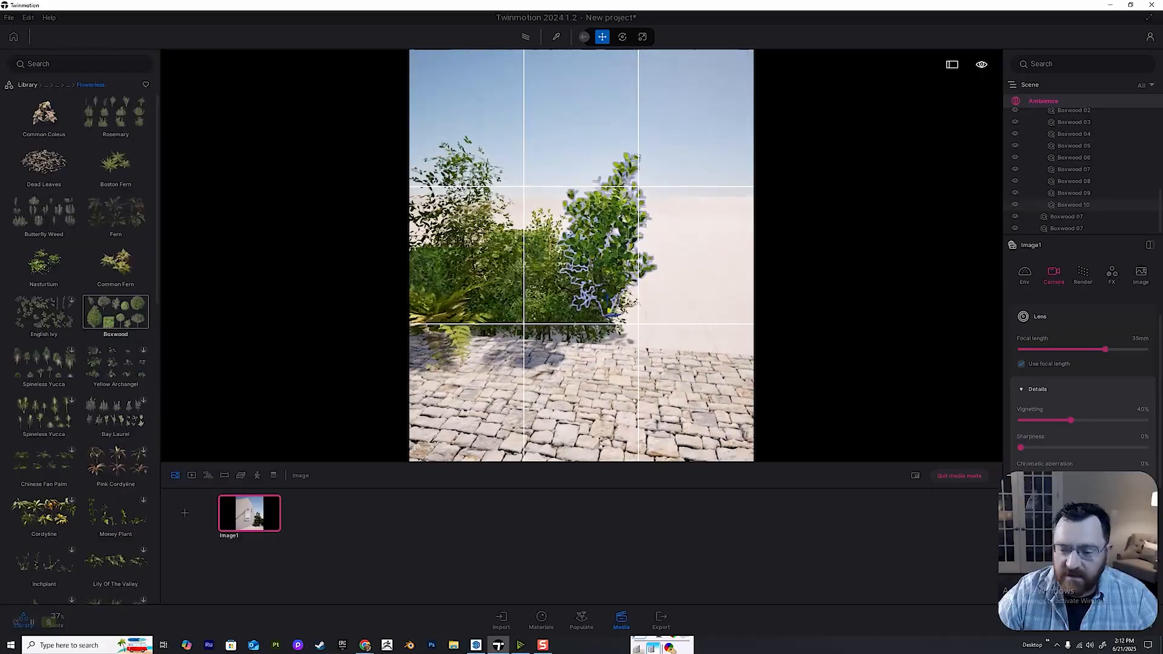
{"action": "left_click", "coordinate": [959, 476]}
{"action": "left_click", "coordinate": [727, 321]}
{"action": "key", "text": "d"}
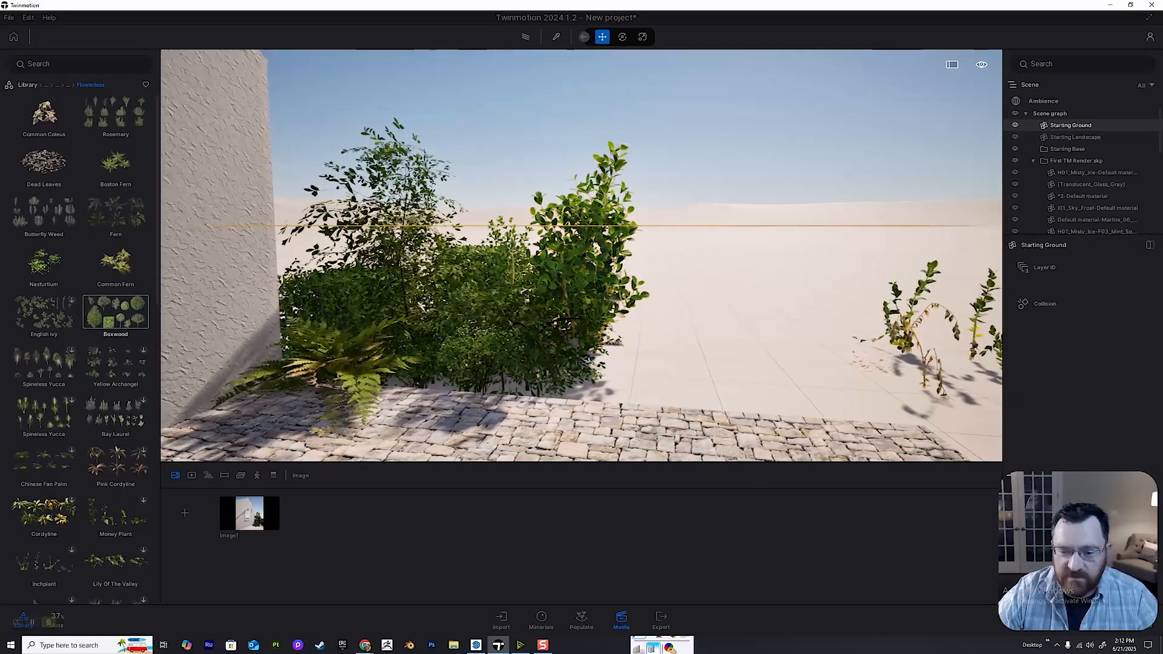
{"action": "key", "text": "w"}
{"action": "right_click_drag", "start_coordinate": [581, 255], "coordinate": [626, 306]}
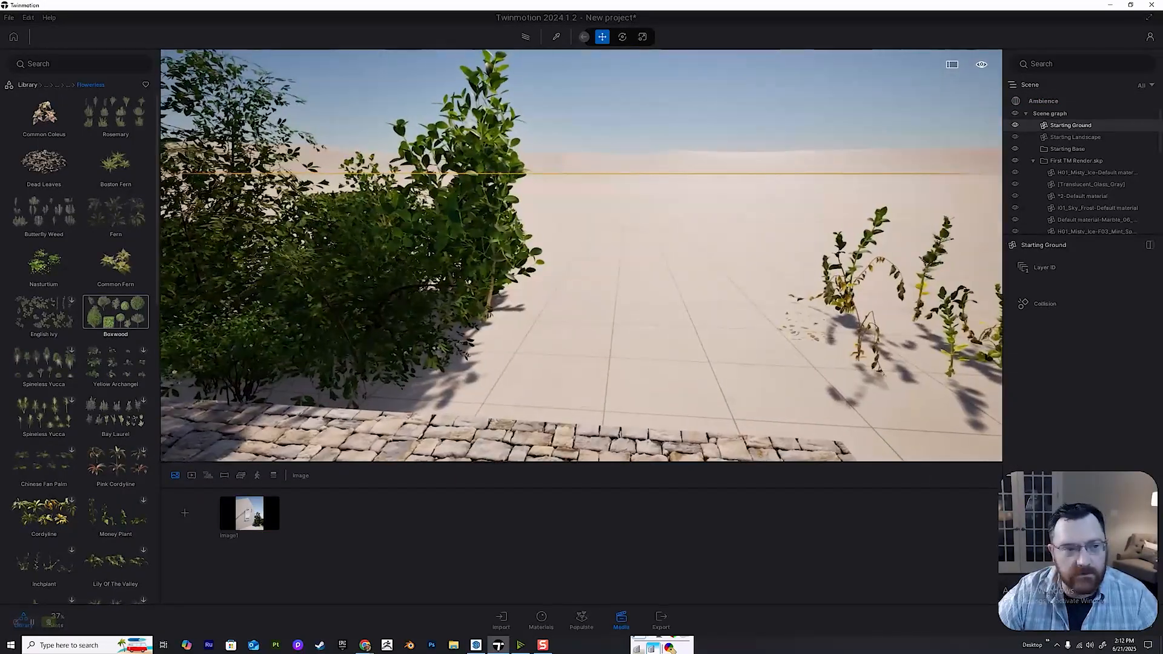
Apply the Grassy ground material from the Nature ground materials to the Starting Ground and check it in Image1.
{"action": "left_click", "coordinate": [27, 85]}
{"action": "key", "text": "w"}
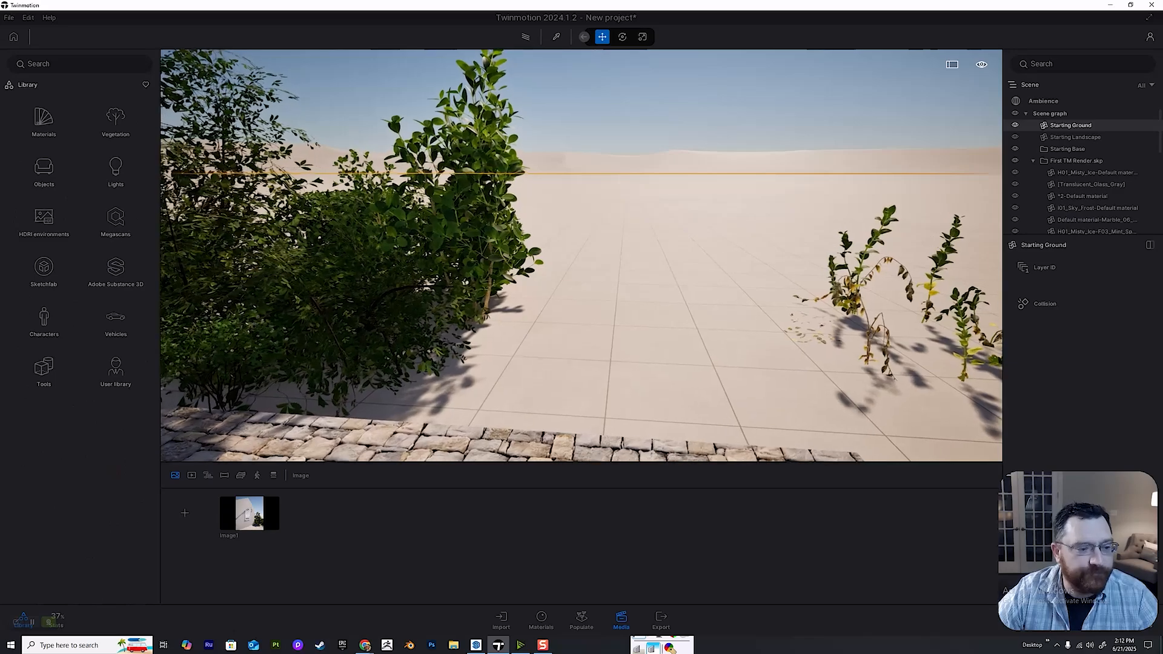
{"action": "left_click", "coordinate": [43, 123]}
{"action": "left_click", "coordinate": [44, 270]}
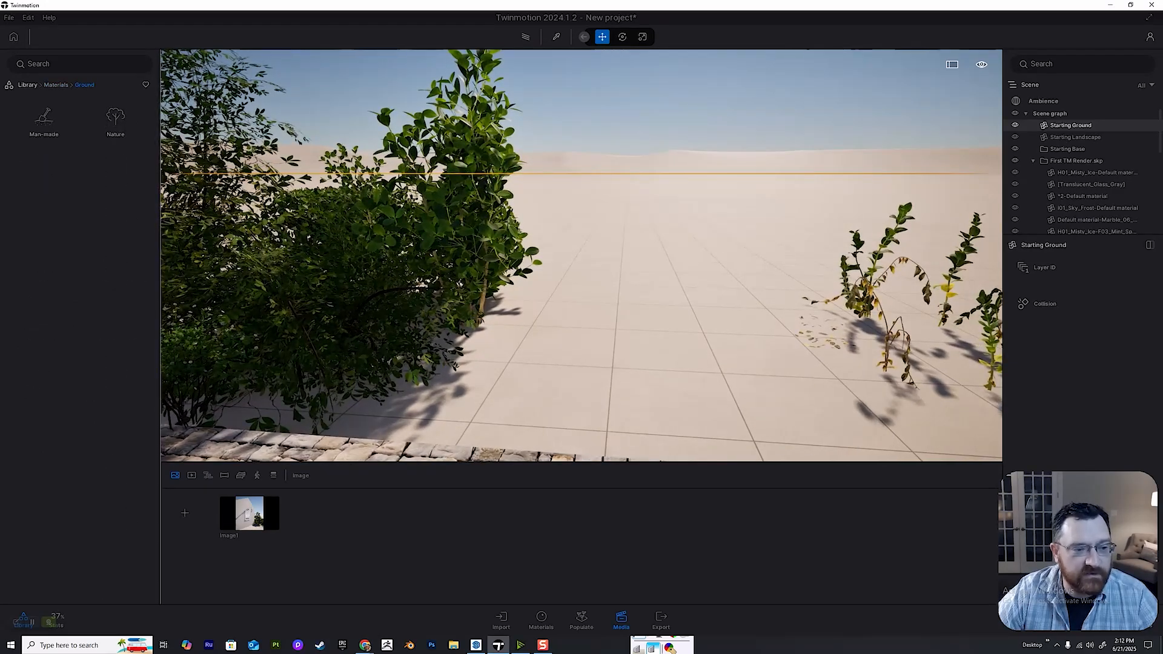
{"action": "left_click", "coordinate": [116, 118]}
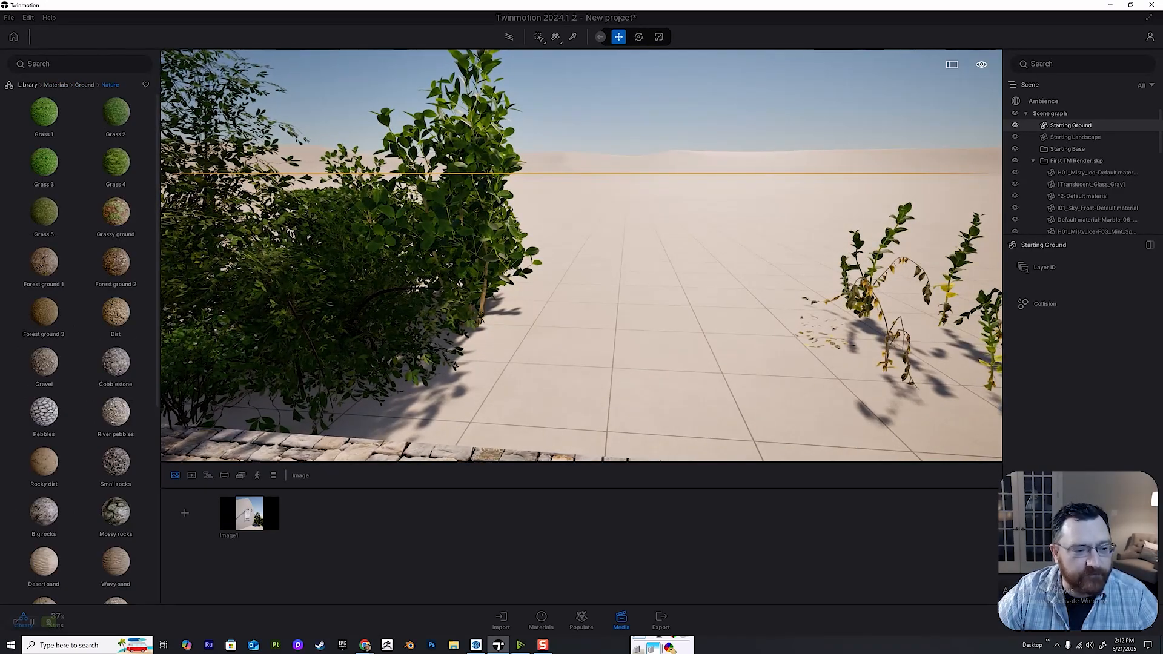
{"action": "left_click_drag", "start_coordinate": [115, 212], "coordinate": [545, 364]}
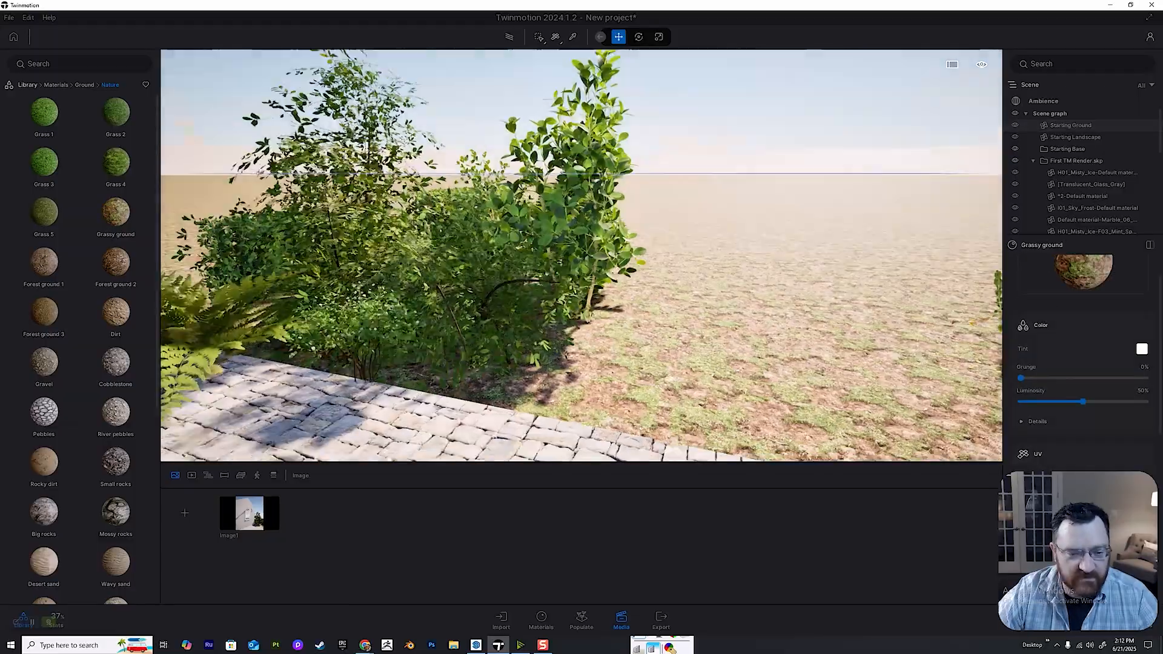
{"action": "key", "text": "a"}
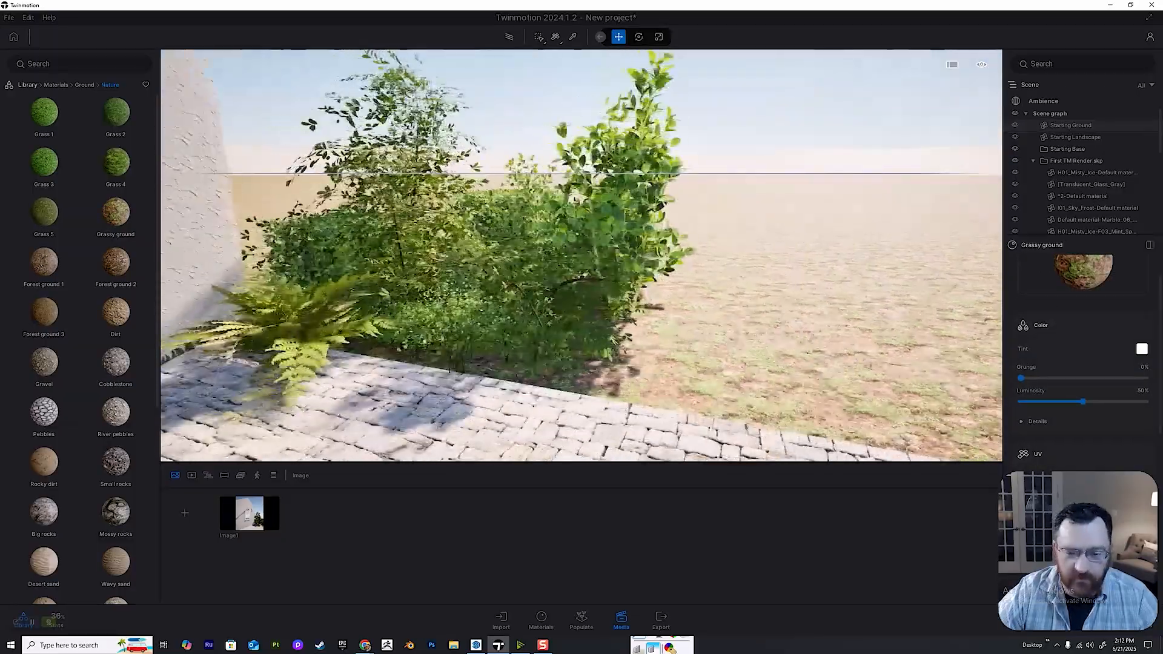
{"action": "right_click_drag", "start_coordinate": [485, 275], "coordinate": [597, 275]}
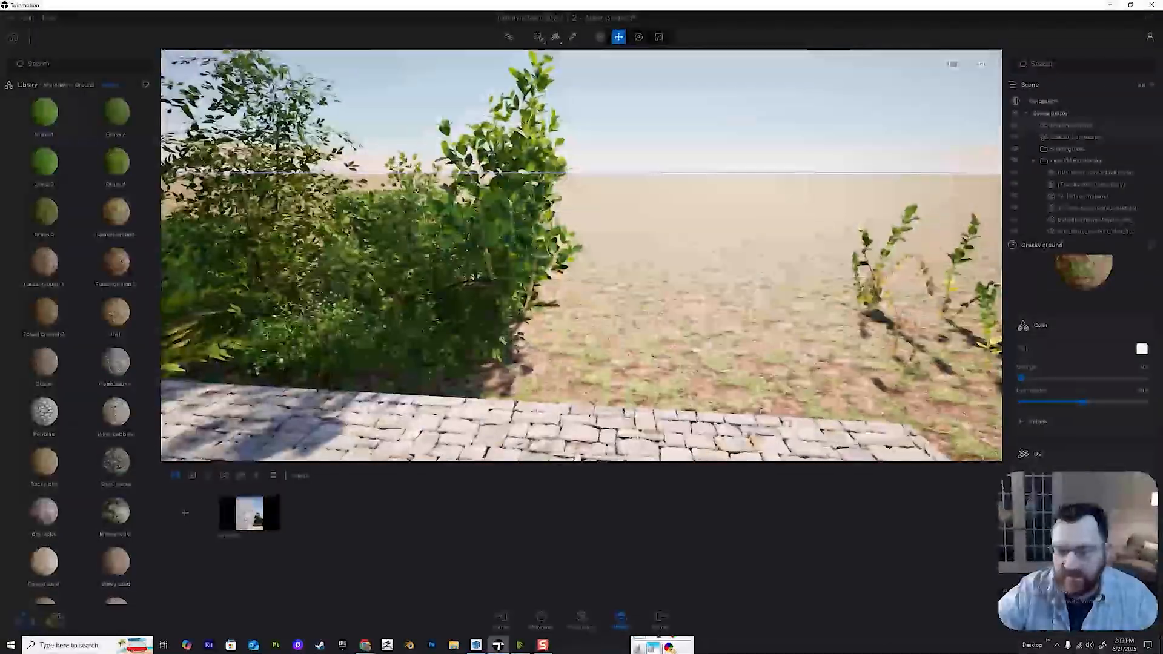
{"action": "key", "text": "a"}
{"action": "key", "text": "s"}
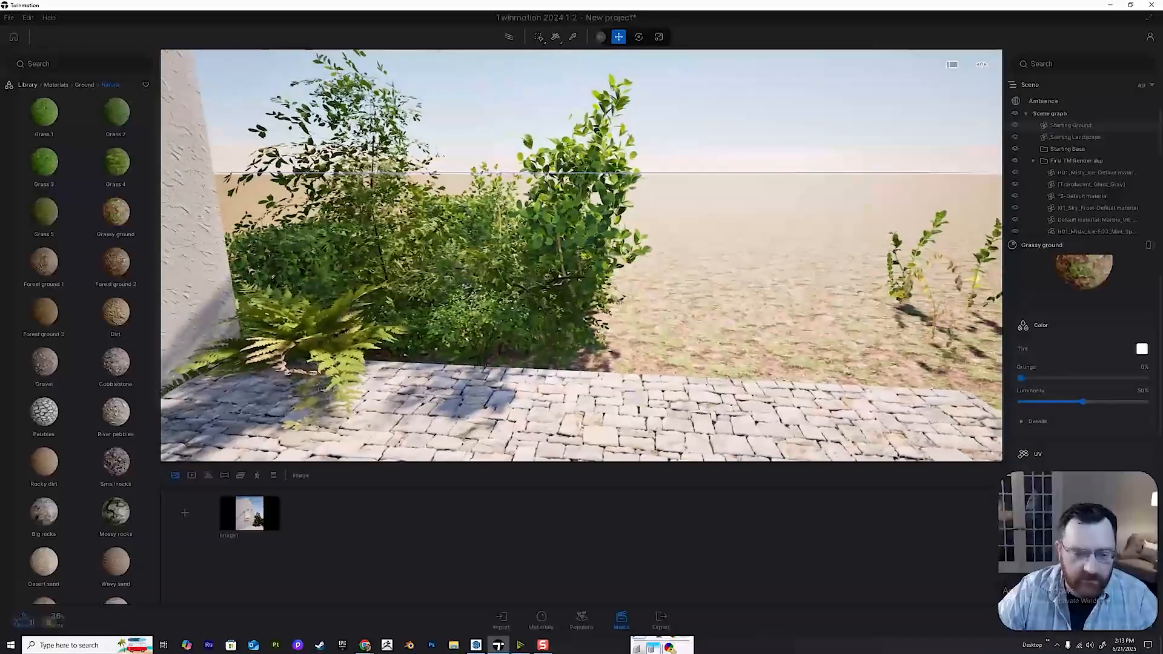
{"action": "left_click", "coordinate": [254, 512]}
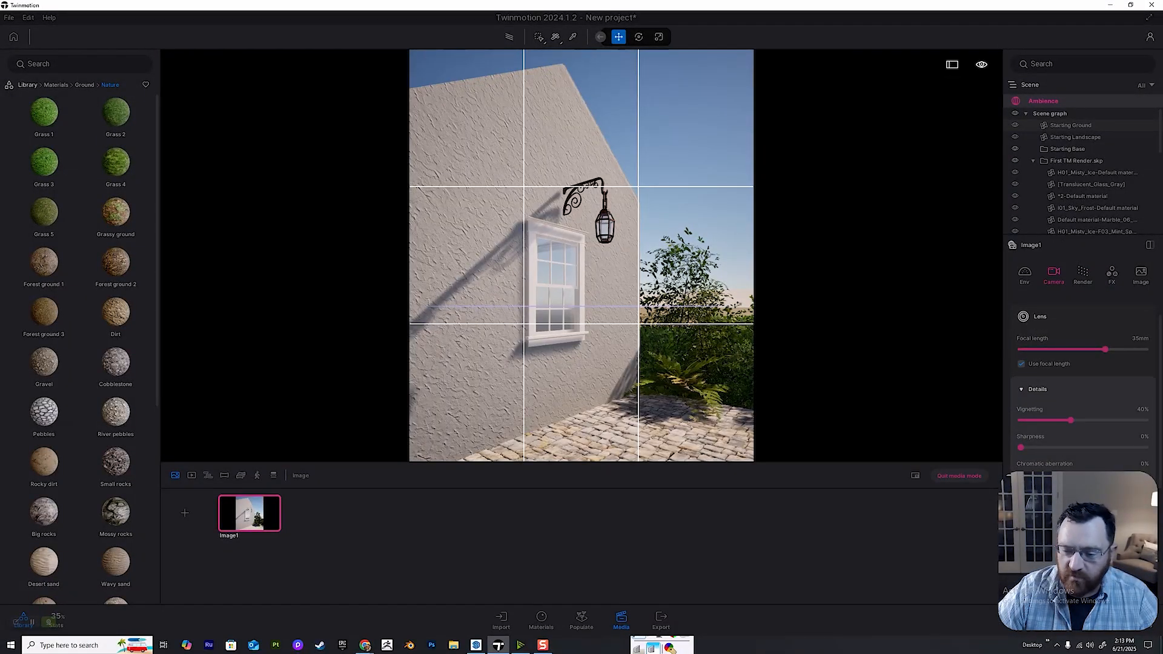
Leave the Image1 view and delete the Starting Landscape dunes along the horizon.
{"action": "left_click", "coordinate": [960, 476]}
{"action": "key", "text": "d"}
{"action": "key", "text": "w"}
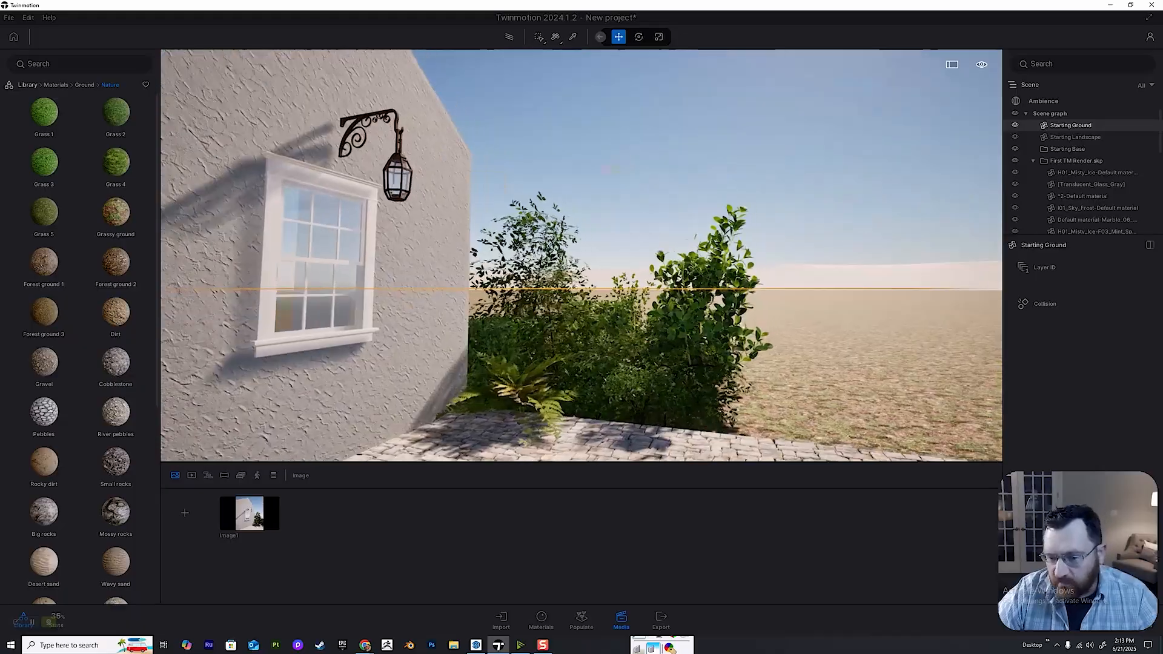
{"action": "key", "text": "e"}
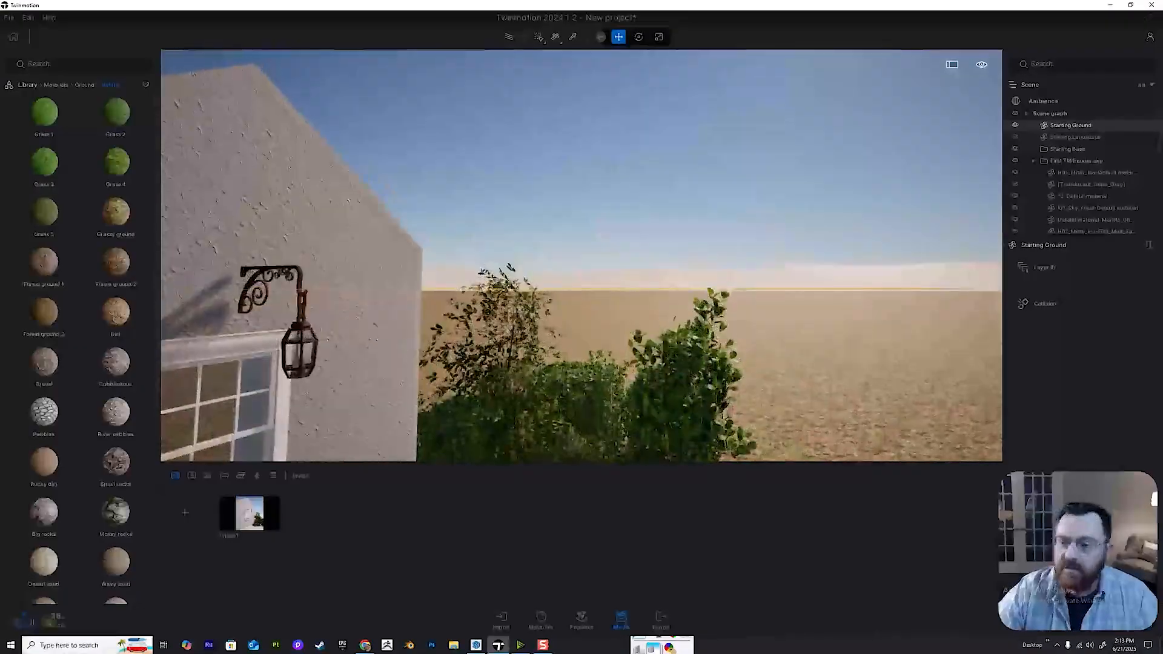
{"action": "key", "text": "Escape"}
{"action": "key", "text": "d"}
{"action": "key", "text": "d"}
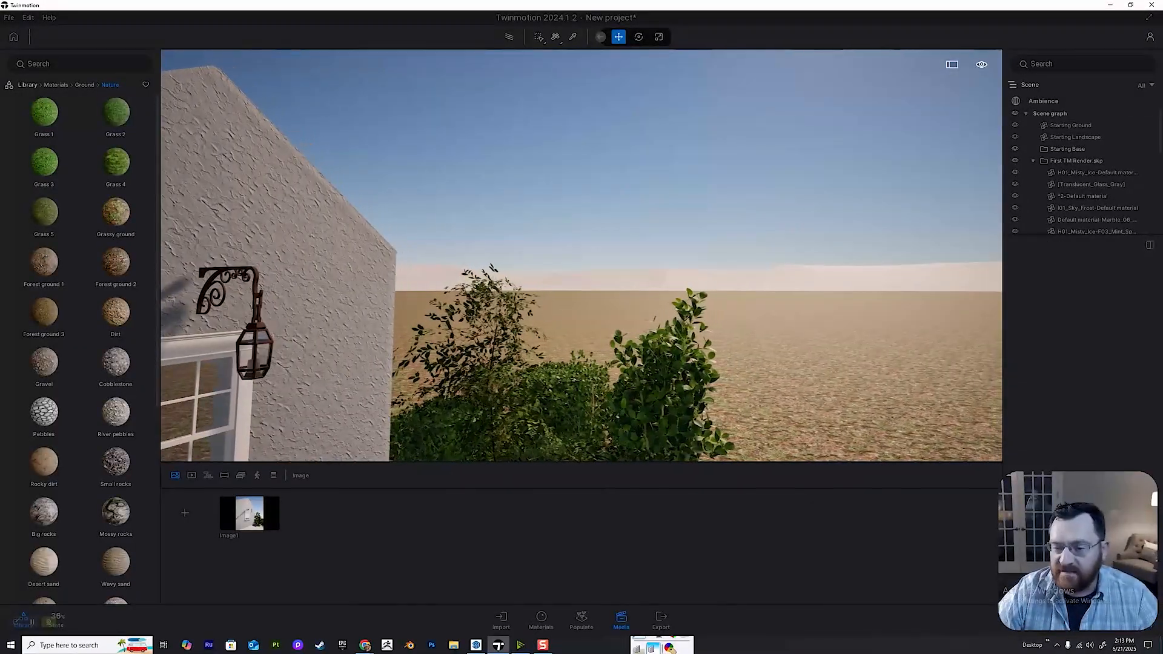
{"action": "left_click", "coordinate": [697, 280]}
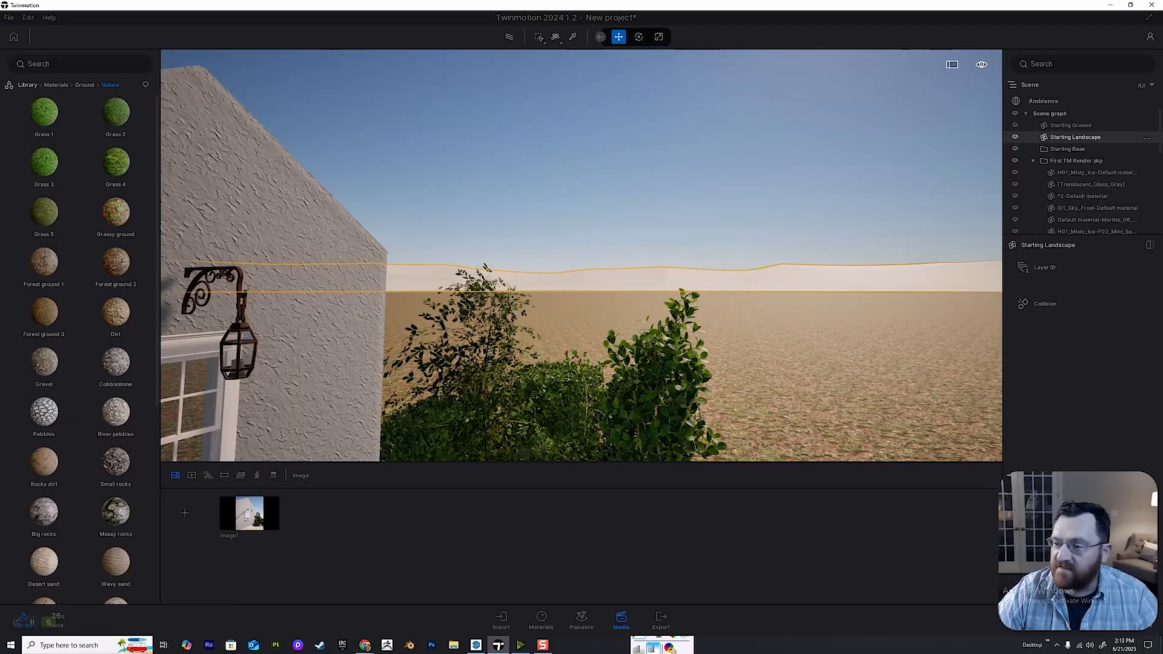
{"action": "key", "text": "Delete"}
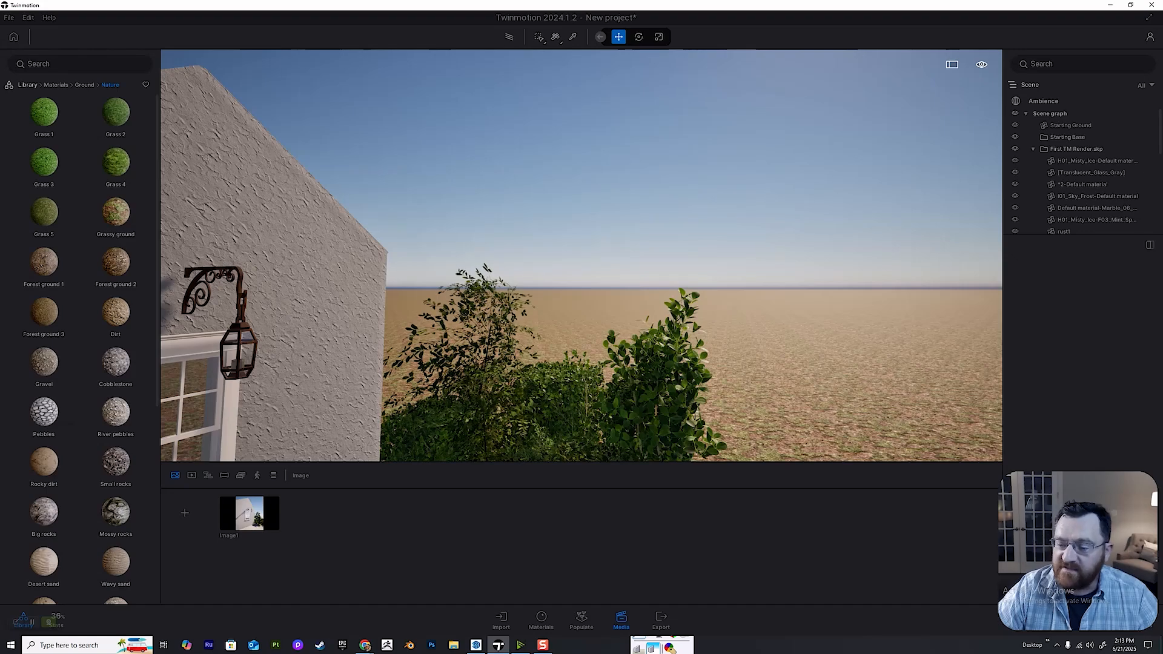
Enable the Horizon backdrop in the environment settings of the scene's Ambience.
{"action": "left_click", "coordinate": [1043, 102]}
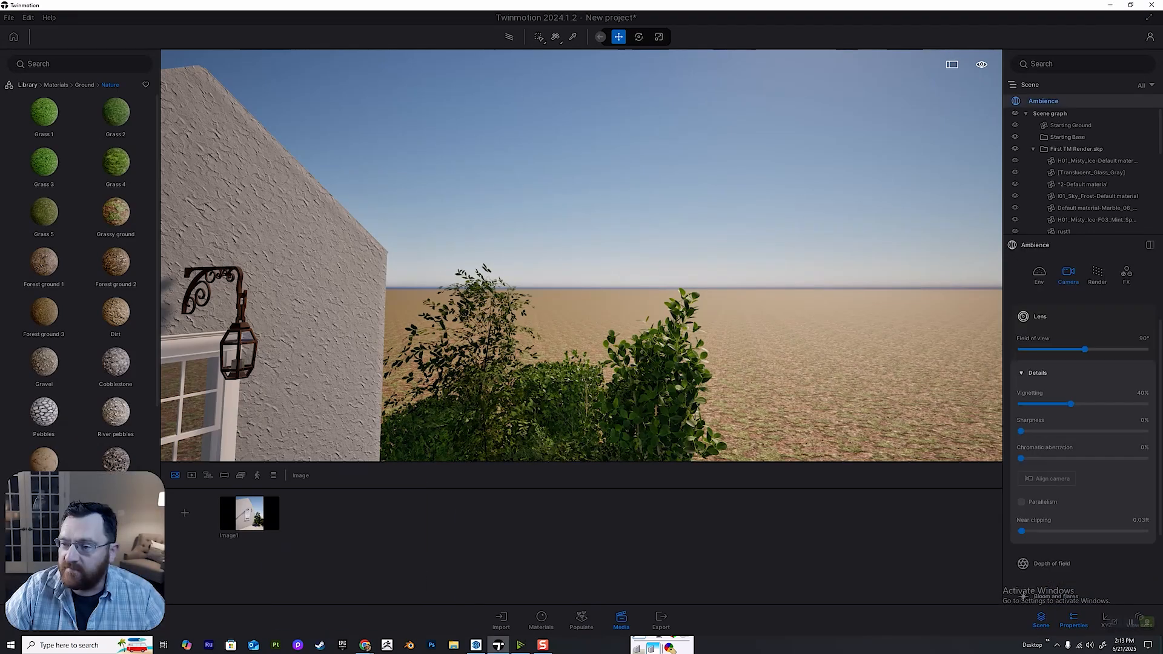
{"action": "scroll", "coordinate": [1083, 424], "scroll_direction": "down", "scroll_amount": 3}
{"action": "left_click", "coordinate": [1039, 274]}
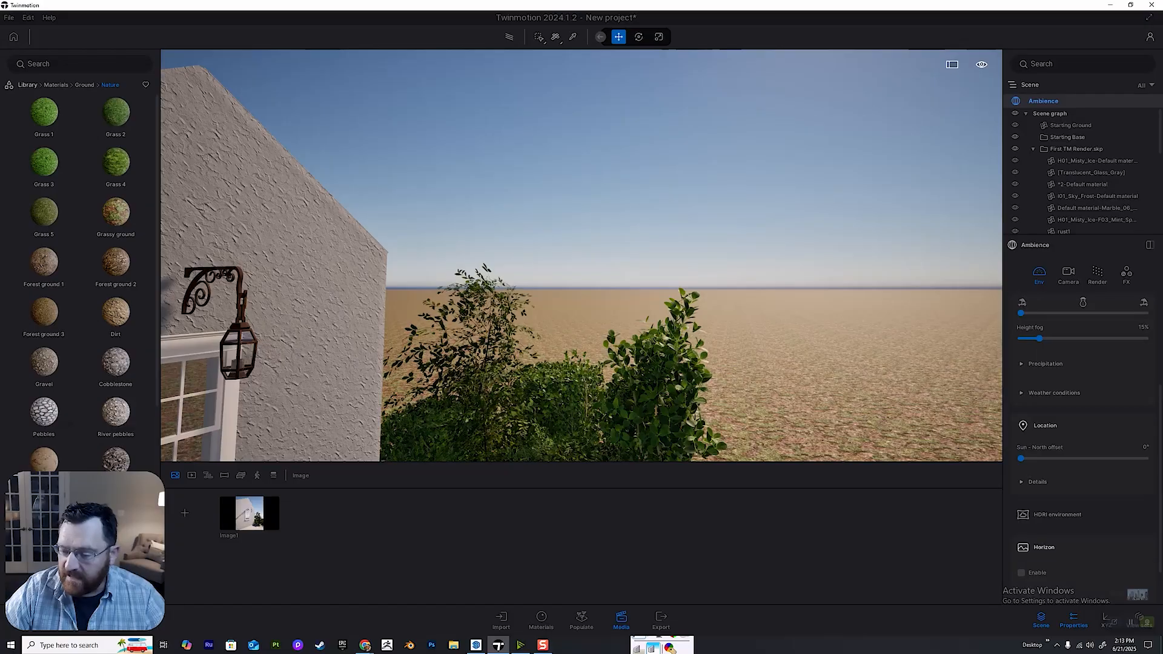
{"action": "scroll", "coordinate": [1083, 424], "scroll_direction": "down", "scroll_amount": 2}
{"action": "left_click", "coordinate": [1021, 499]}
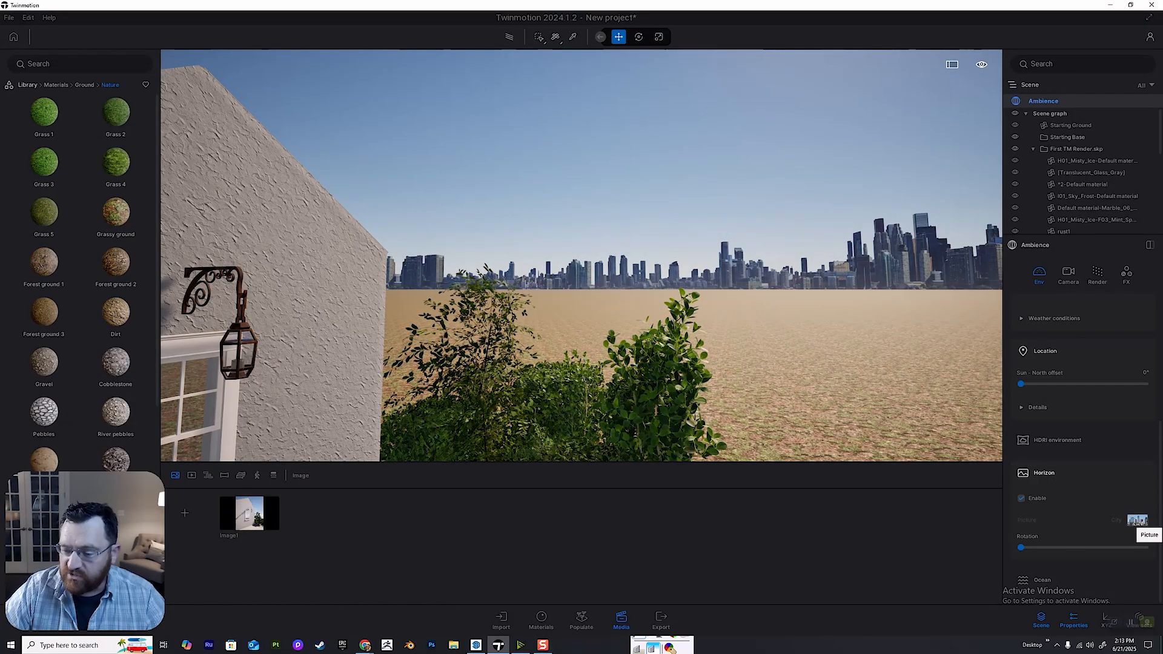
Try the Mountains picture for the scene's horizon backdrop, settle on Countryside, and check it beside the house corner.
{"action": "left_click", "coordinate": [1137, 521]}
{"action": "left_click", "coordinate": [1047, 410]}
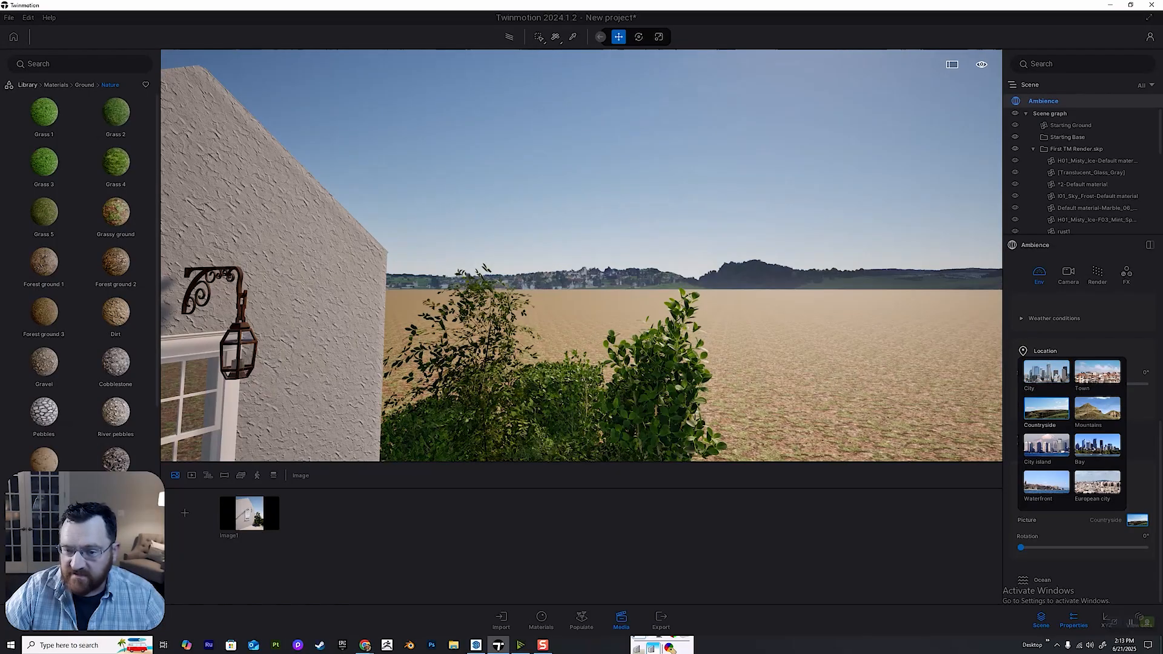
{"action": "left_click", "coordinate": [1097, 408]}
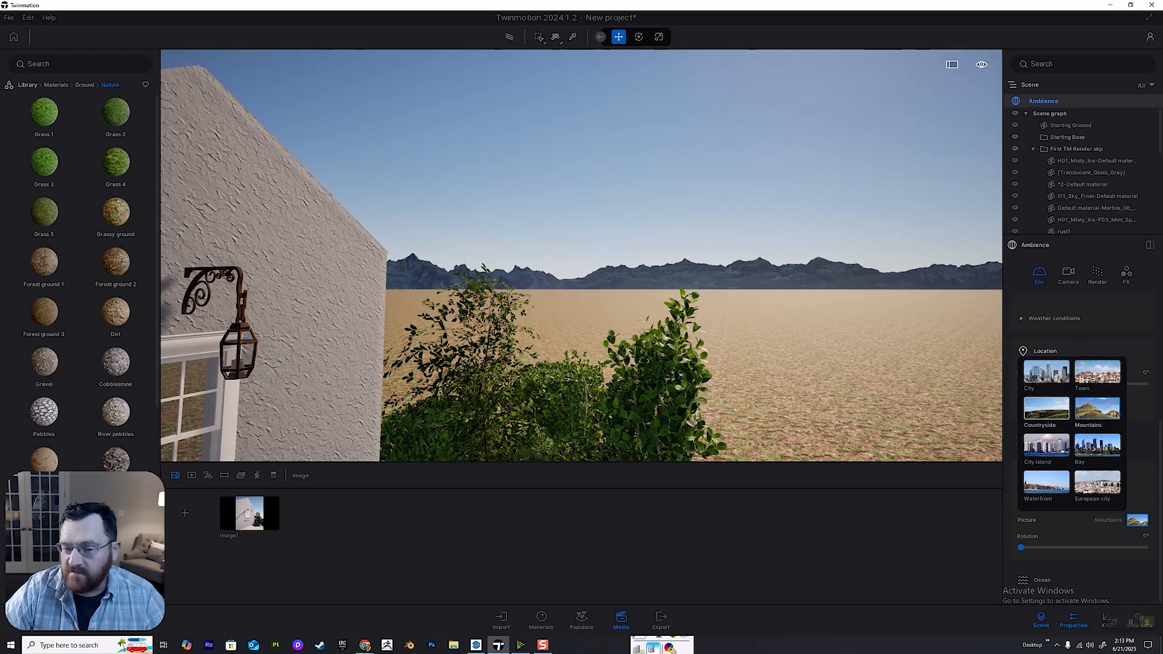
{"action": "left_click", "coordinate": [1047, 409]}
{"action": "right_click_drag", "start_coordinate": [630, 260], "coordinate": [575, 273]}
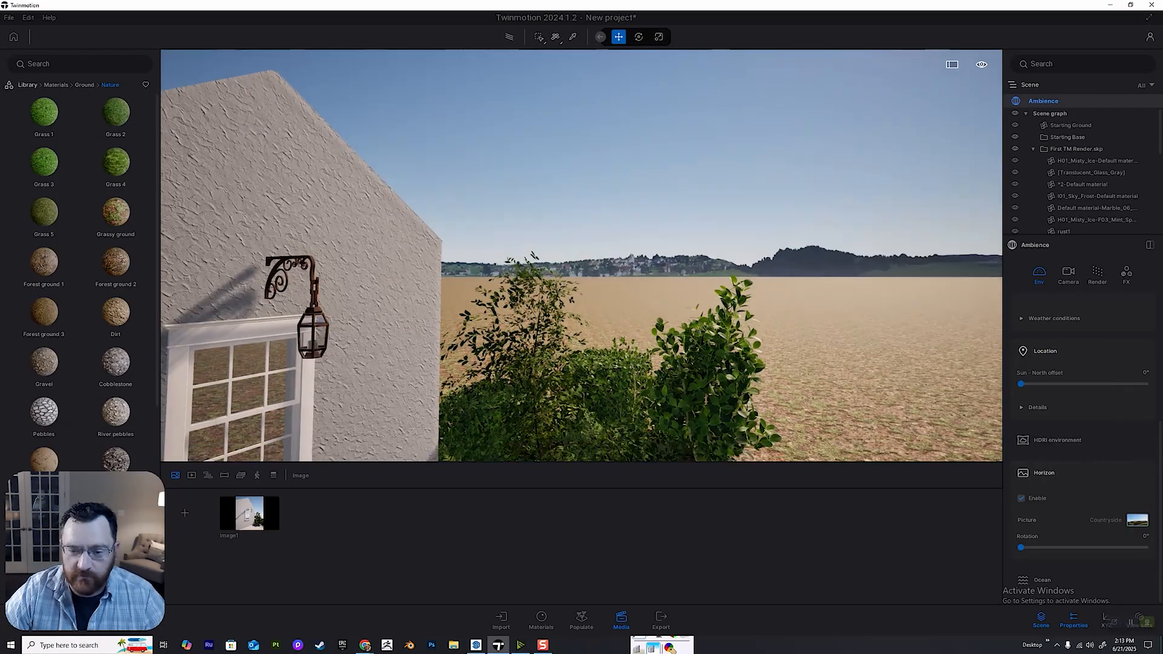
{"action": "key", "text": "q"}
{"action": "key", "text": "s"}
{"action": "key", "text": "a"}
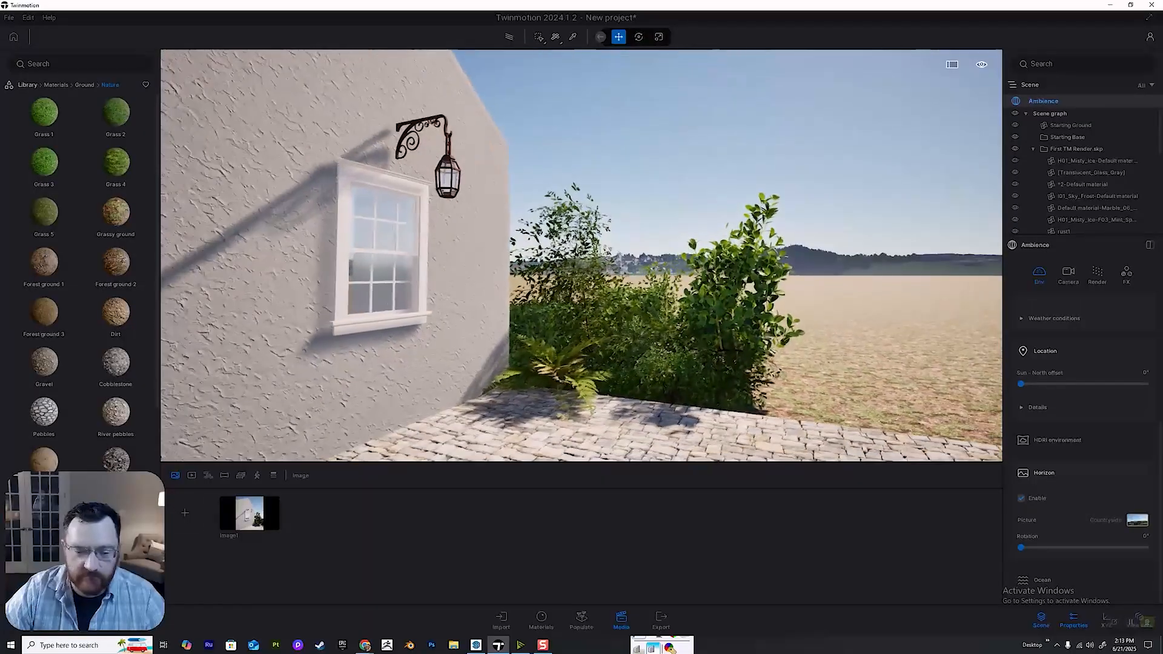
Enable the Horizon backdrop in Image1's own environment settings with the path tracer on, and refresh the image.
{"action": "left_click", "coordinate": [249, 513]}
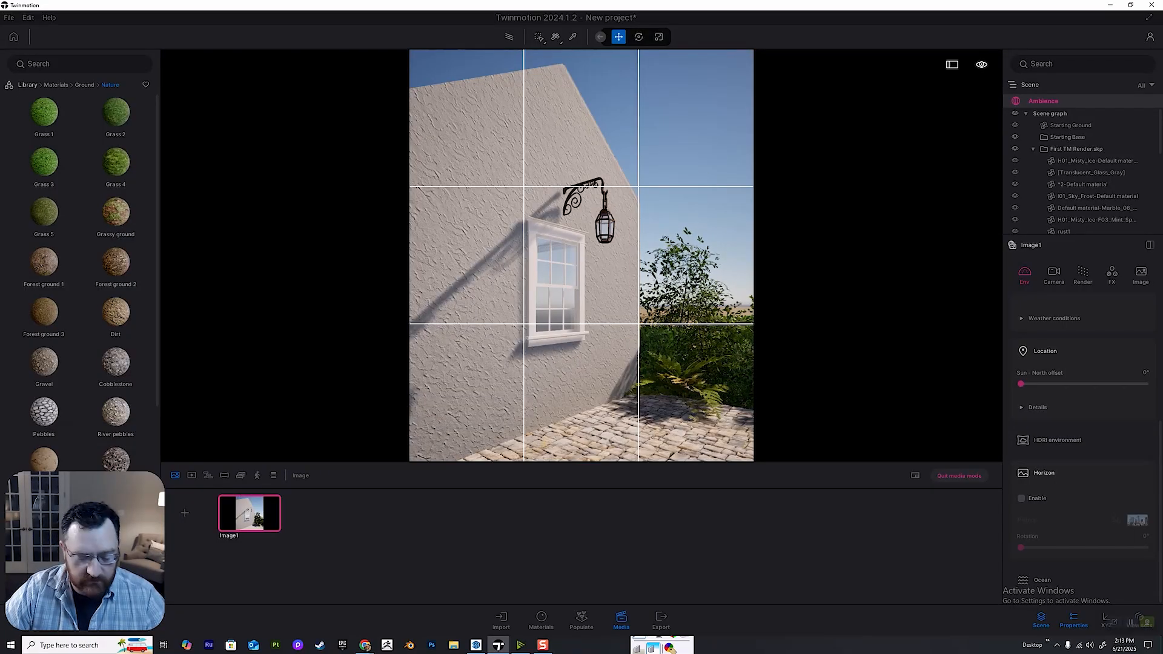
{"action": "key", "text": "r"}
{"action": "left_click", "coordinate": [1022, 498]}
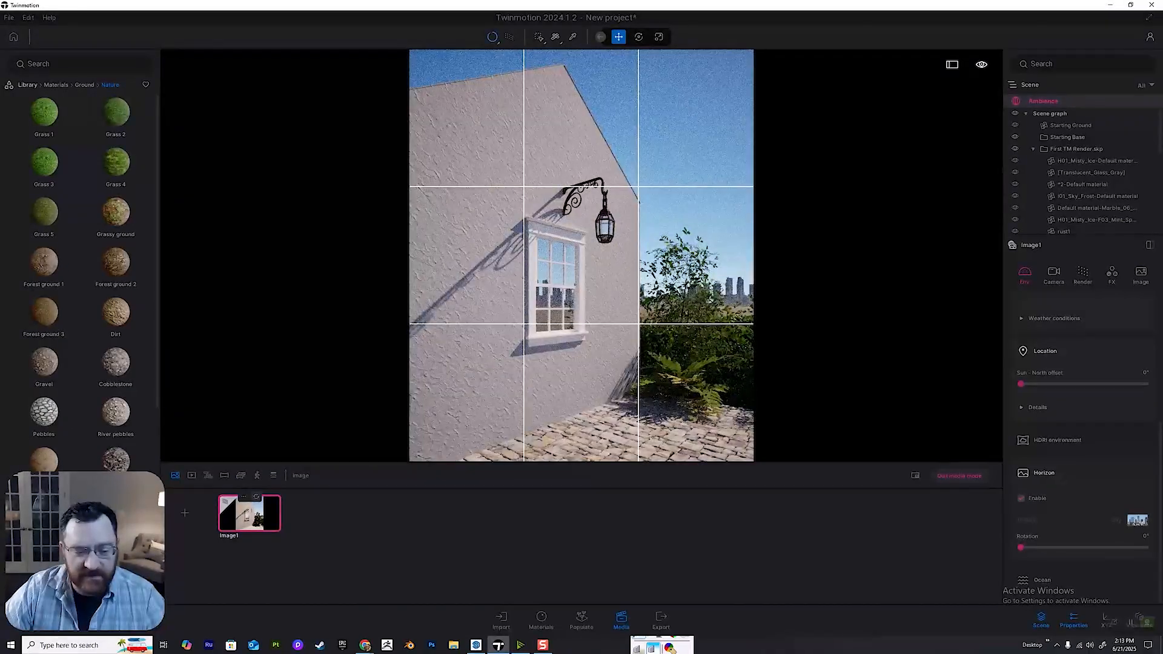
{"action": "left_click", "coordinate": [256, 497]}
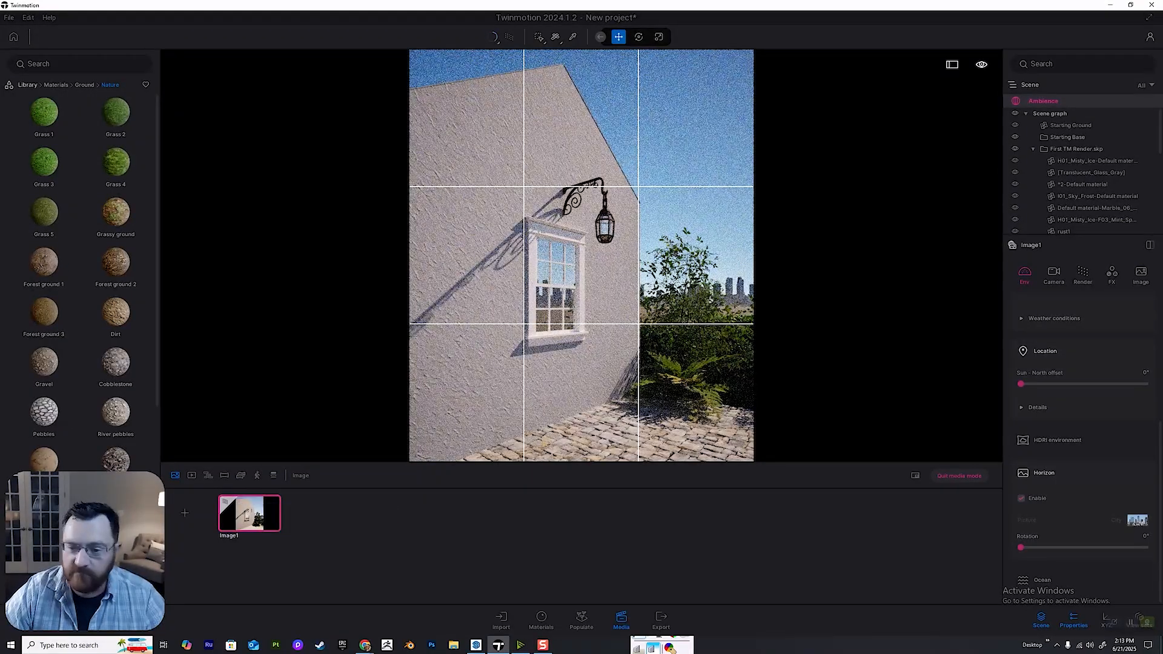
Set Image1's horizon picture to Countryside and refresh the saved image.
{"action": "left_click", "coordinate": [1137, 520]}
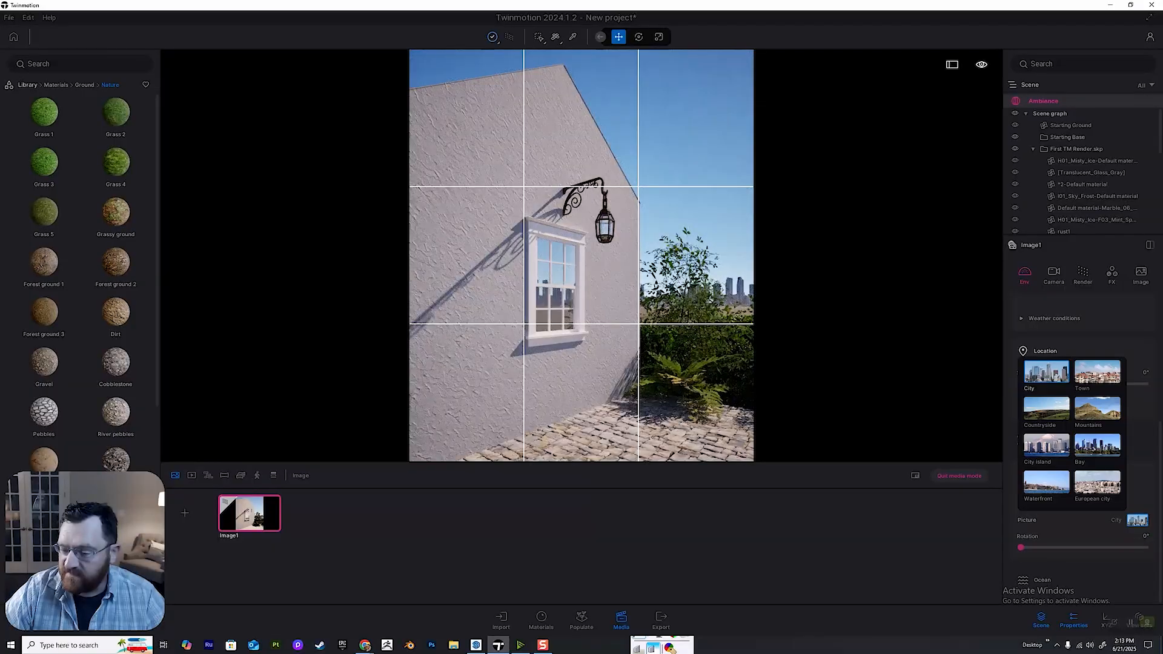
{"action": "left_click", "coordinate": [1046, 408]}
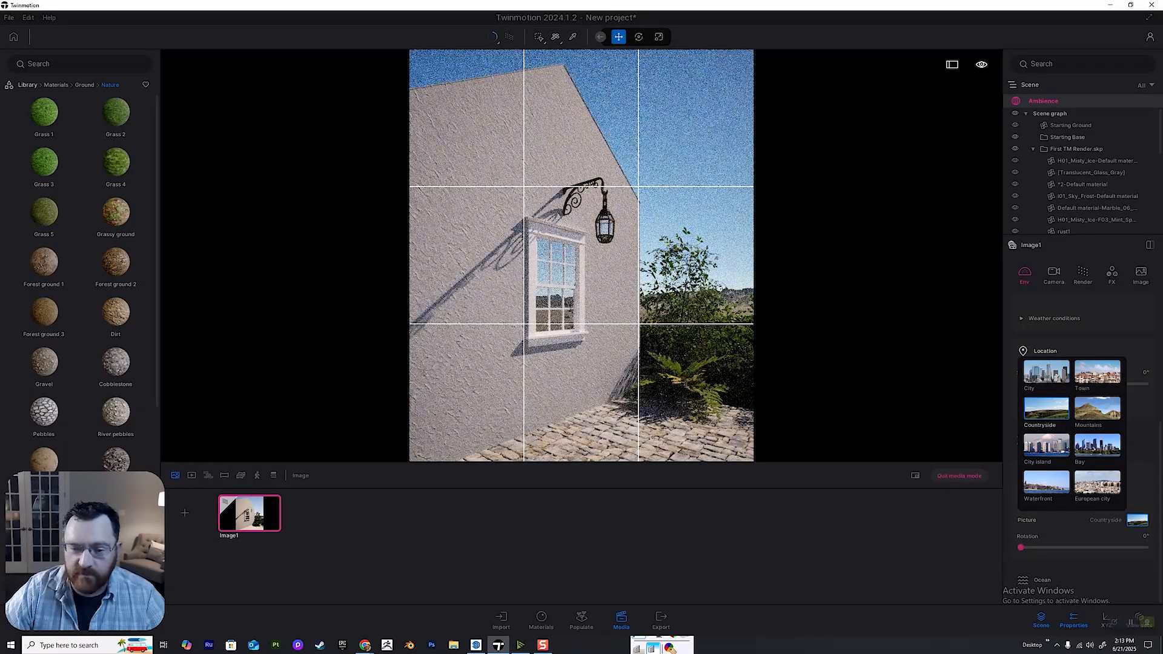
{"action": "left_click", "coordinate": [256, 496]}
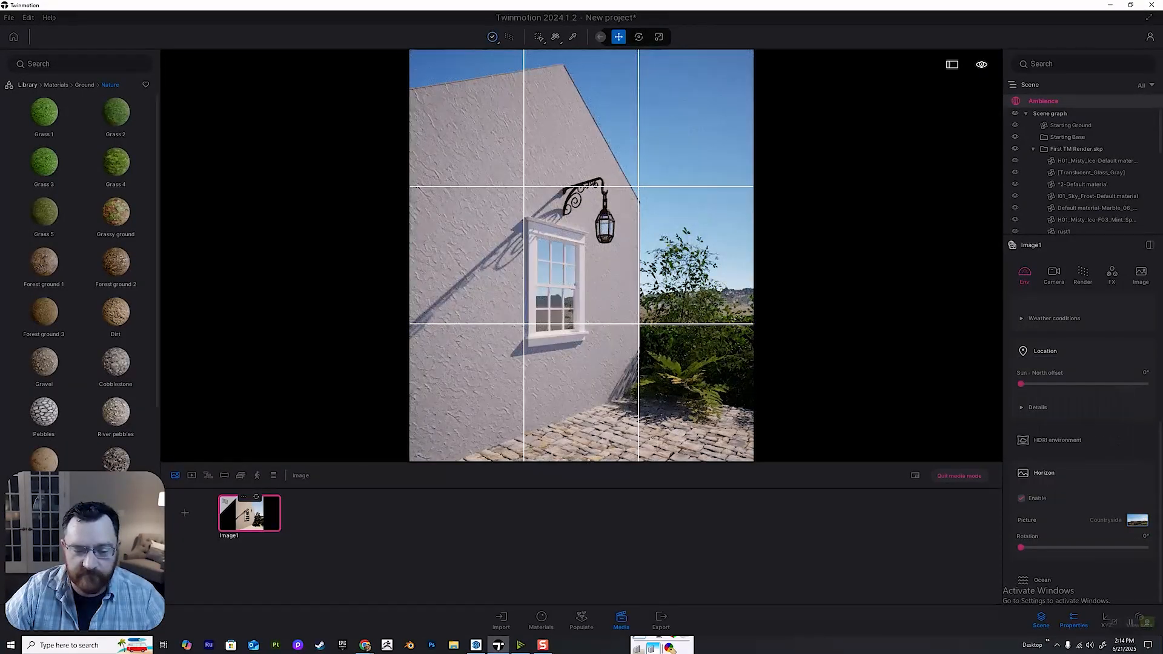
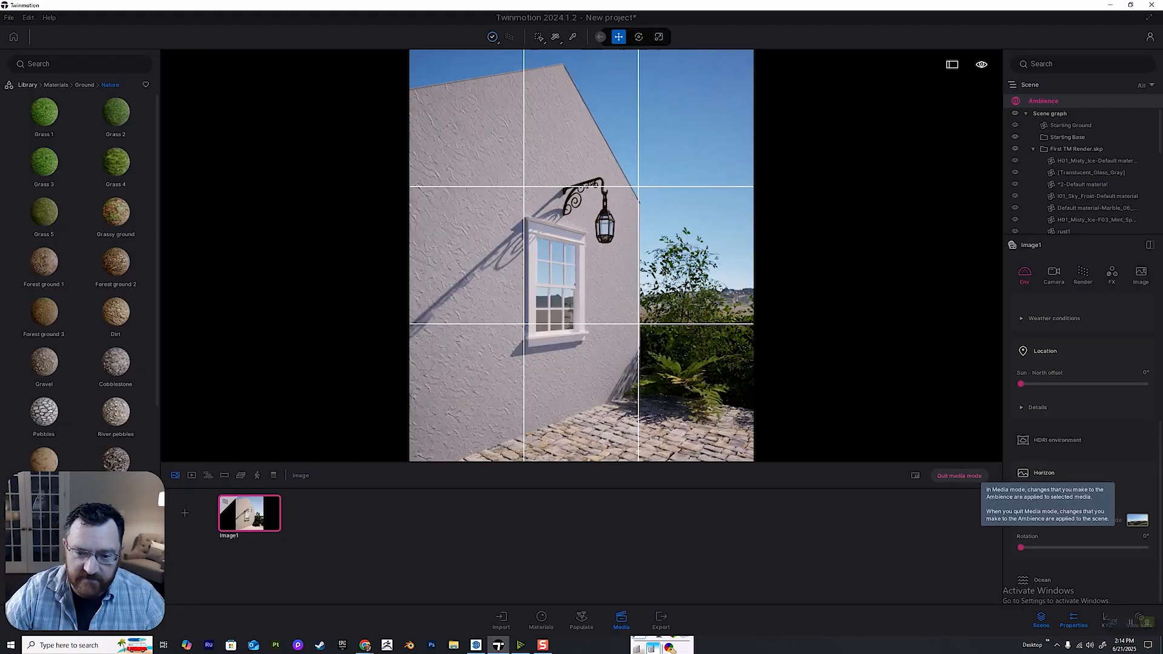
Leave media mode and place a Flame of the Forest tree from the tree library behind the bushes at the house corner.
{"action": "left_click", "coordinate": [959, 476]}
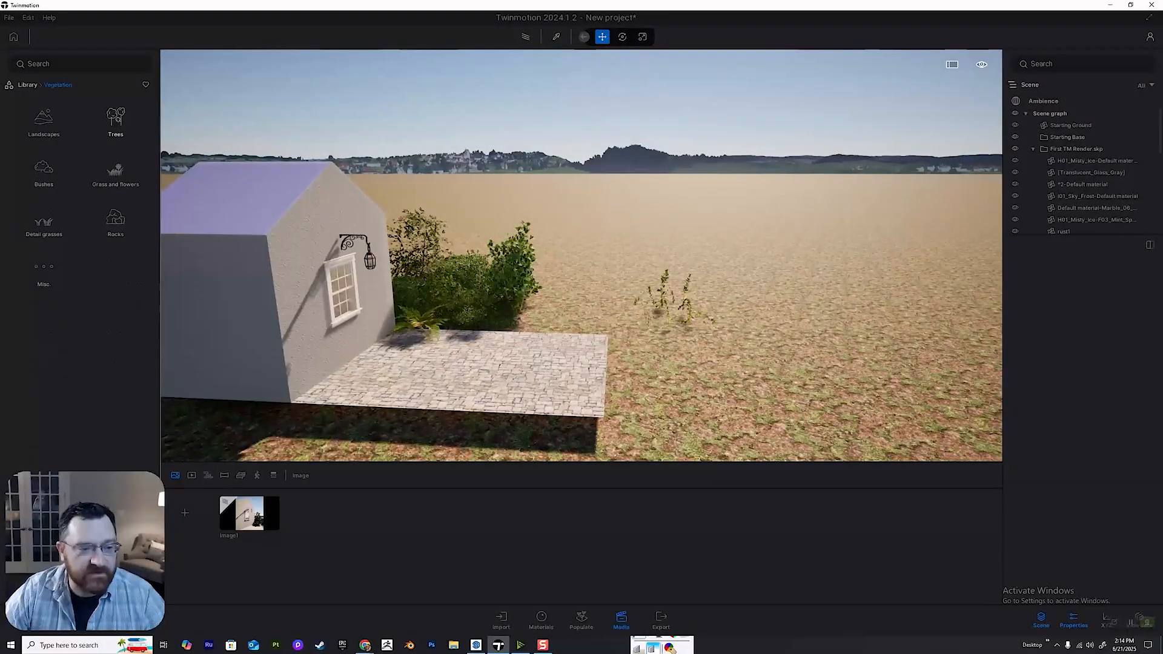
{"action": "left_click", "coordinate": [116, 118]}
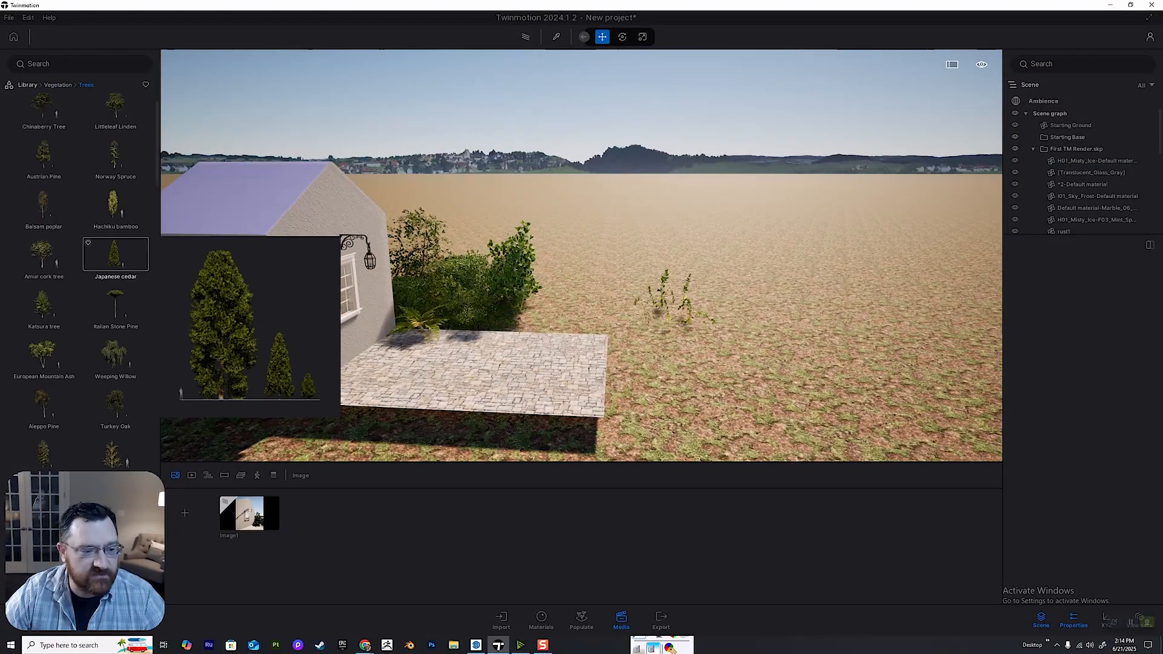
{"action": "scroll", "coordinate": [79, 272], "scroll_direction": "down", "scroll_amount": 5}
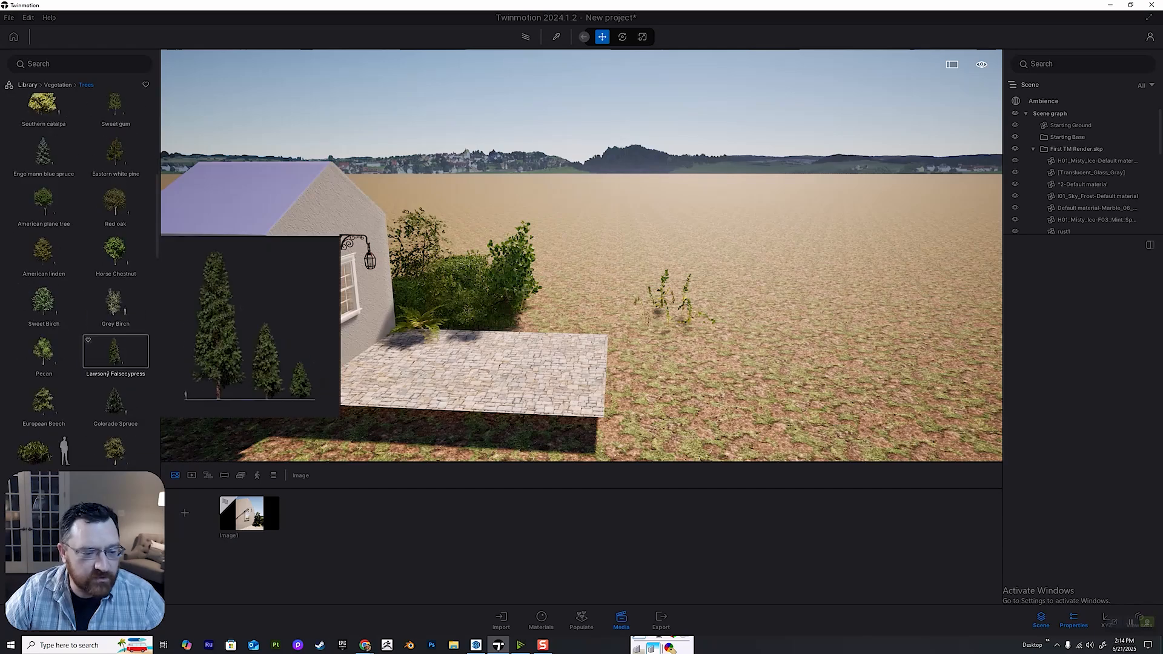
{"action": "scroll", "coordinate": [115, 272], "scroll_direction": "down", "scroll_amount": 8}
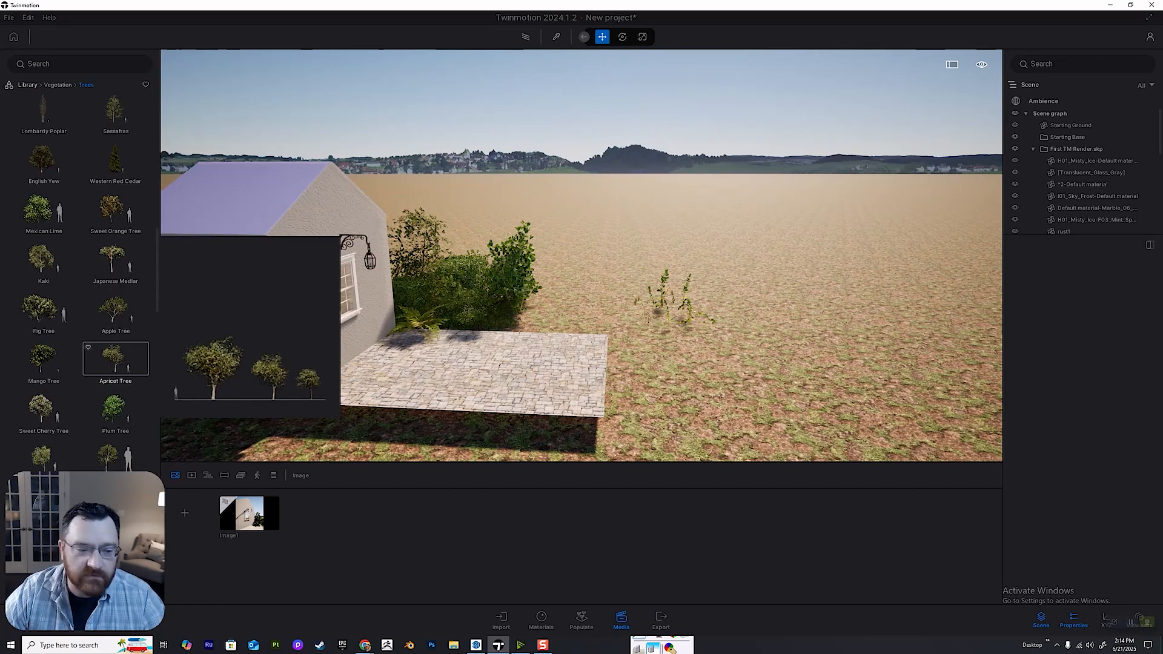
{"action": "scroll", "coordinate": [79, 272], "scroll_direction": "down", "scroll_amount": 10}
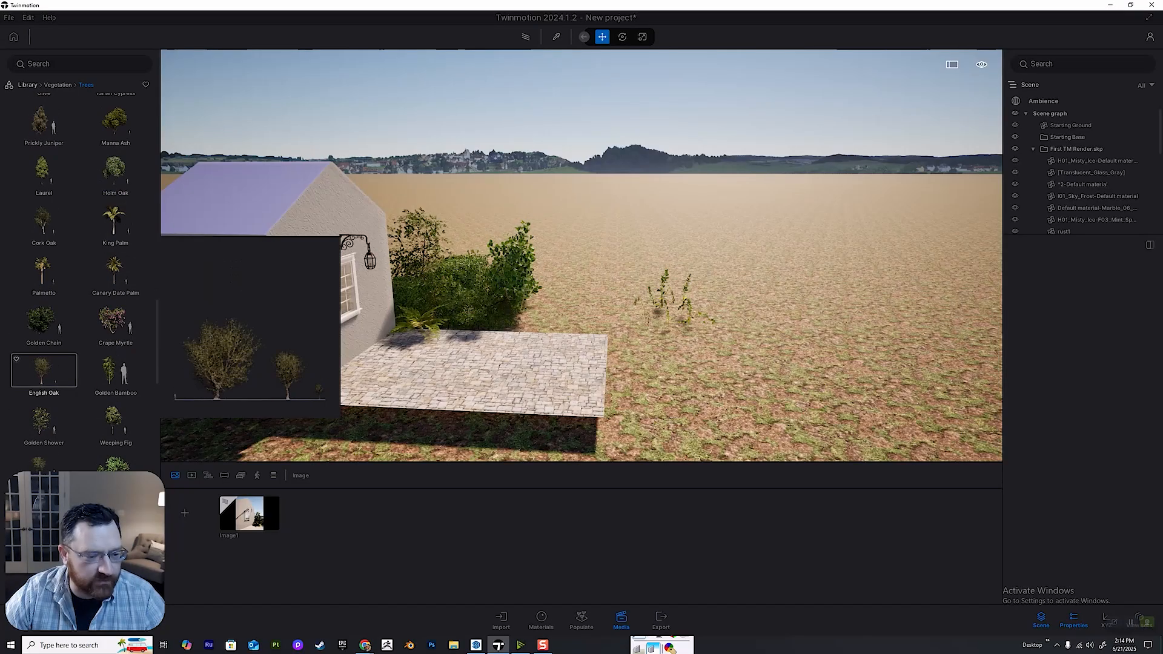
{"action": "scroll", "coordinate": [79, 272], "scroll_direction": "down", "scroll_amount": 2}
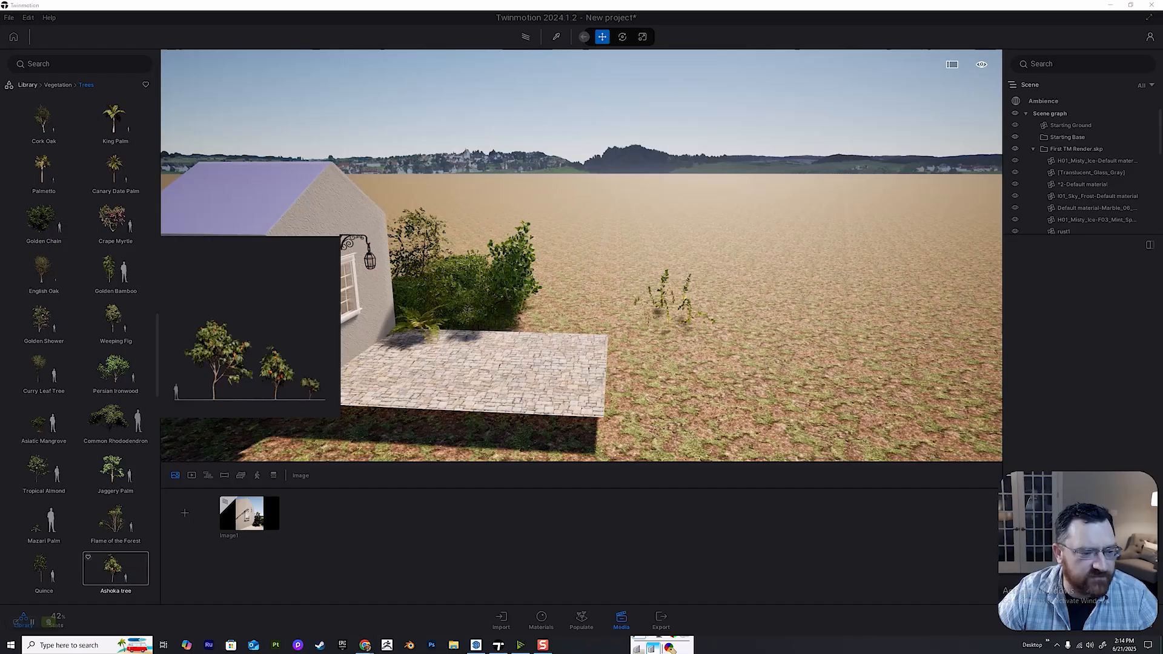
{"action": "scroll", "coordinate": [43, 315], "scroll_direction": "down", "scroll_amount": 4}
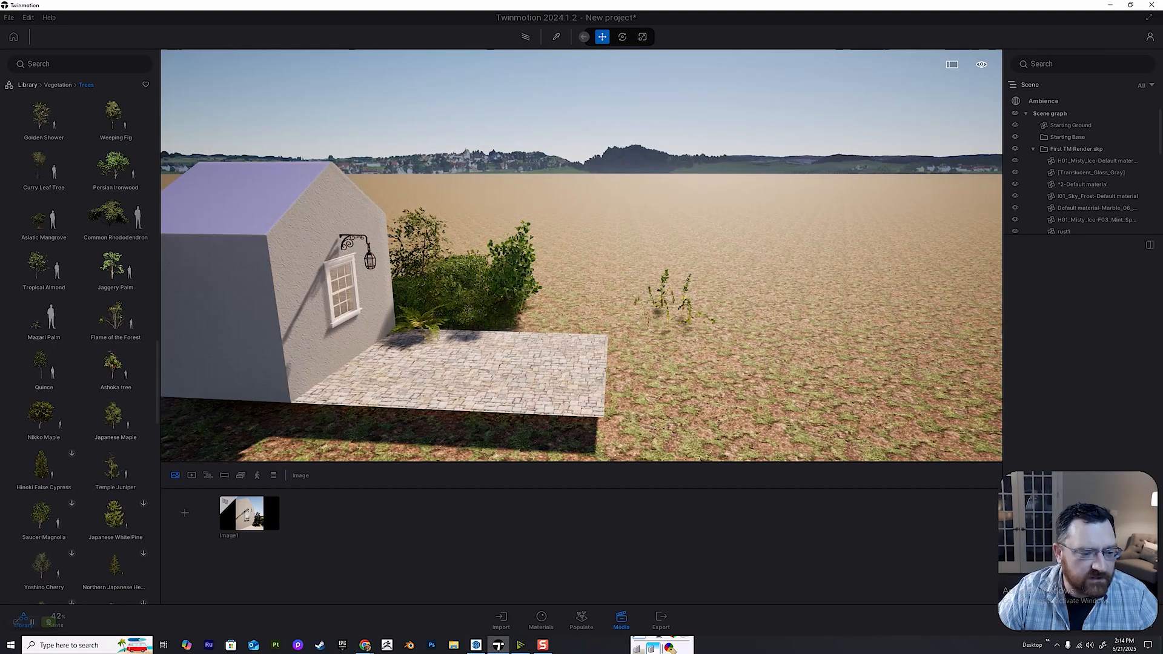
{"action": "mouse_move", "coordinate": [115, 316]}
{"action": "key", "text": "w"}
{"action": "key", "text": "d"}
{"action": "key", "text": "a"}
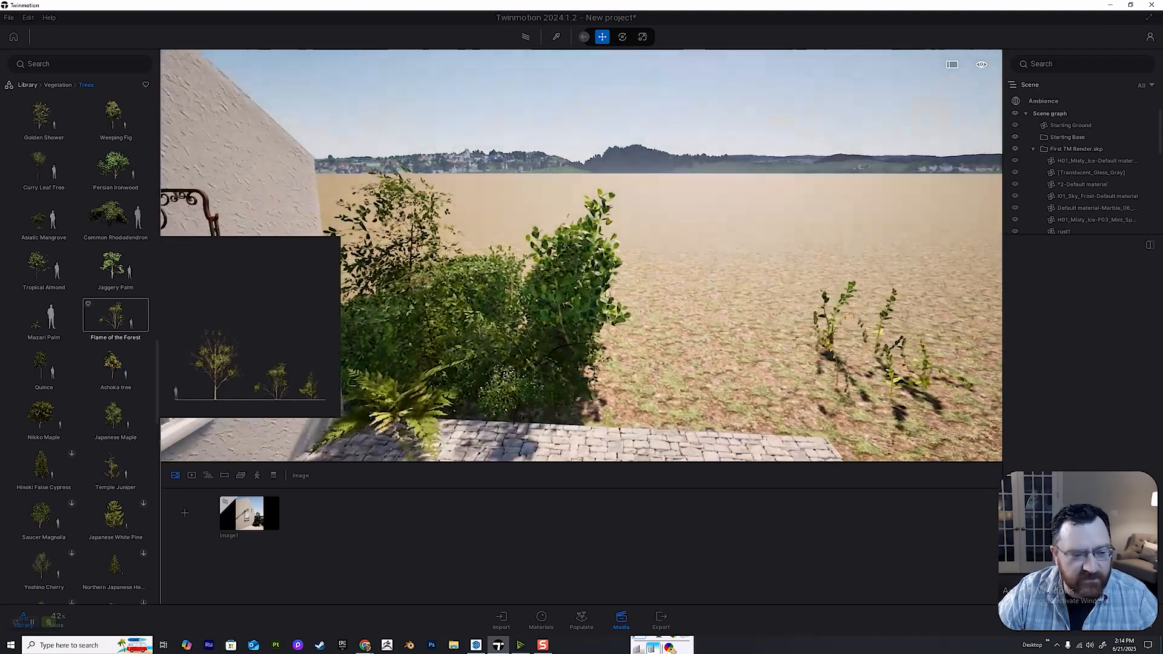
{"action": "key", "text": "s"}
{"action": "left_click_drag", "start_coordinate": [115, 316], "coordinate": [546, 308]}
Place a Japanese Maple from the tree library near the outer edge of the stone paving.
{"action": "key", "text": "d"}
{"action": "key", "text": "s"}
{"action": "mouse_move", "coordinate": [115, 418]}
{"action": "key", "text": "a"}
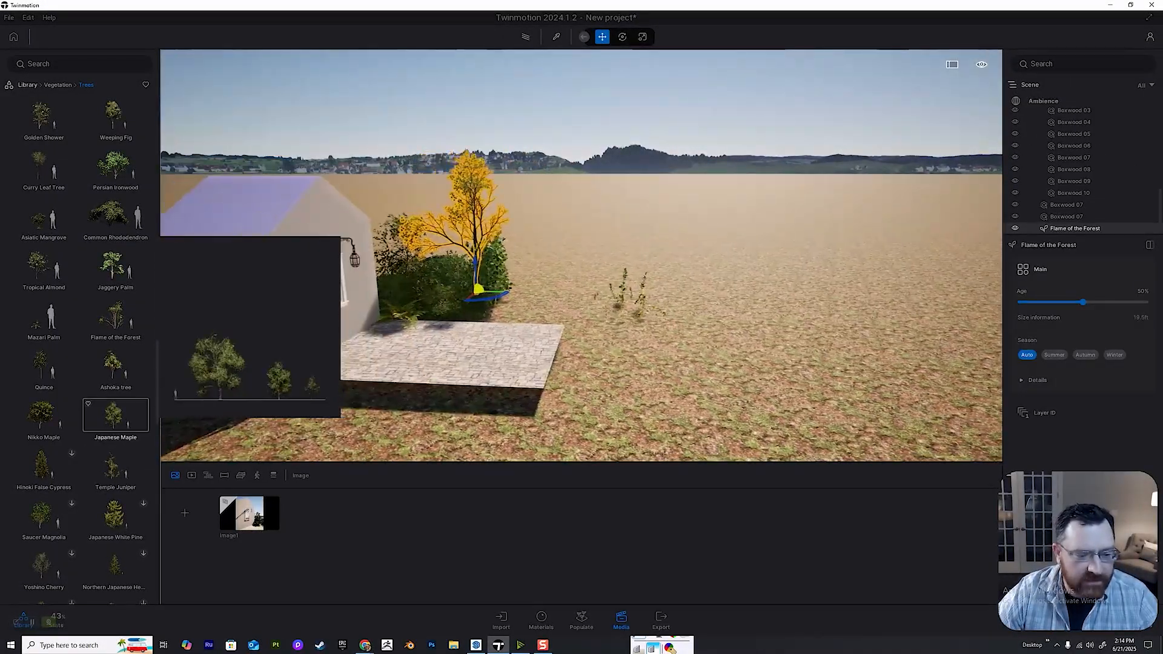
{"action": "left_click_drag", "start_coordinate": [115, 417], "coordinate": [541, 350]}
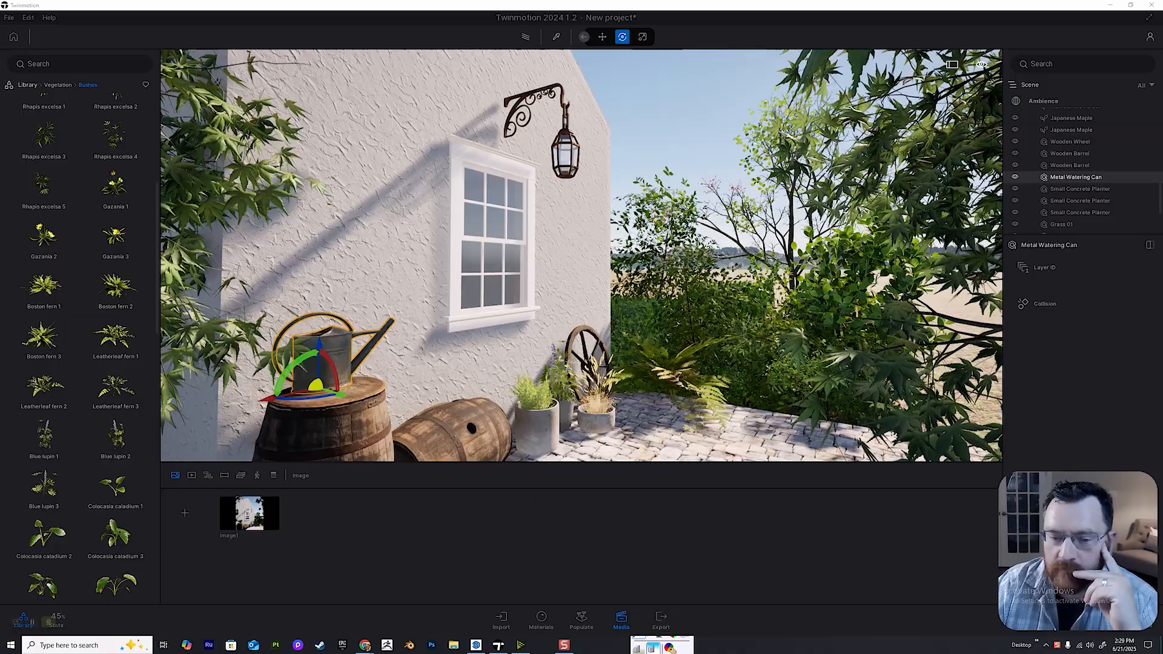
Look through the Mining category of the Industrial 3D assets in the Megascans library.
{"action": "mouse_move", "coordinate": [521, 267]}
{"action": "right_mouse_down"}
{"action": "mouse_move", "coordinate": [654, 224]}
{"action": "mouse_move", "coordinate": [520, 273]}
{"action": "right_mouse_up"}
{"action": "left_click", "coordinate": [27, 85]}
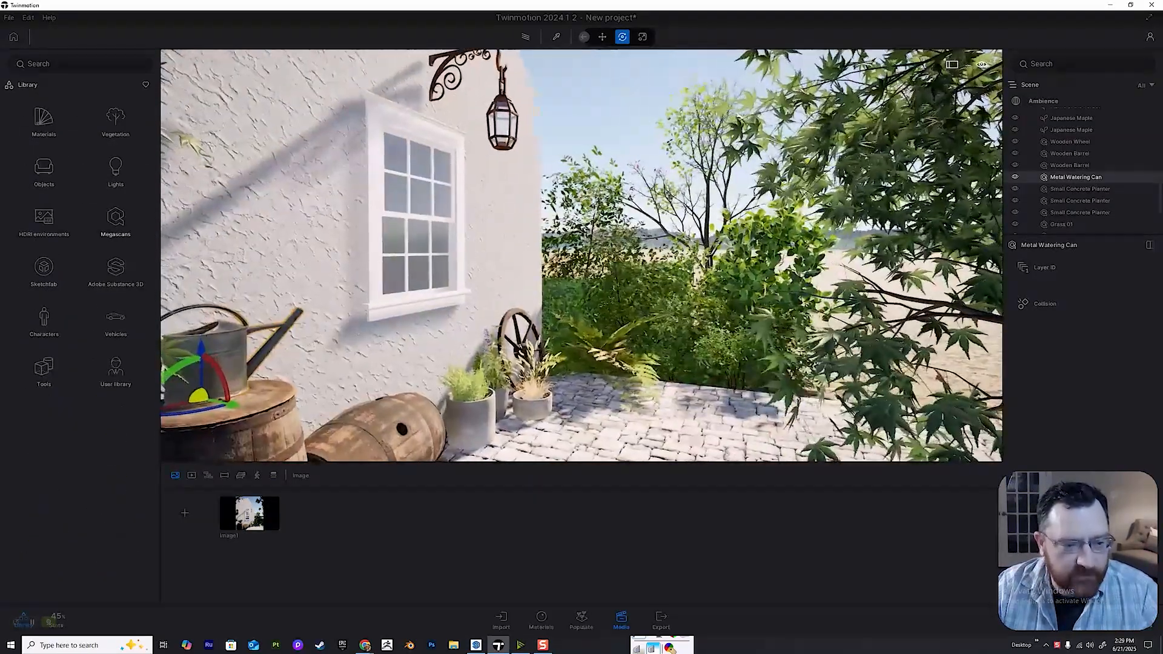
{"action": "left_click", "coordinate": [115, 221]}
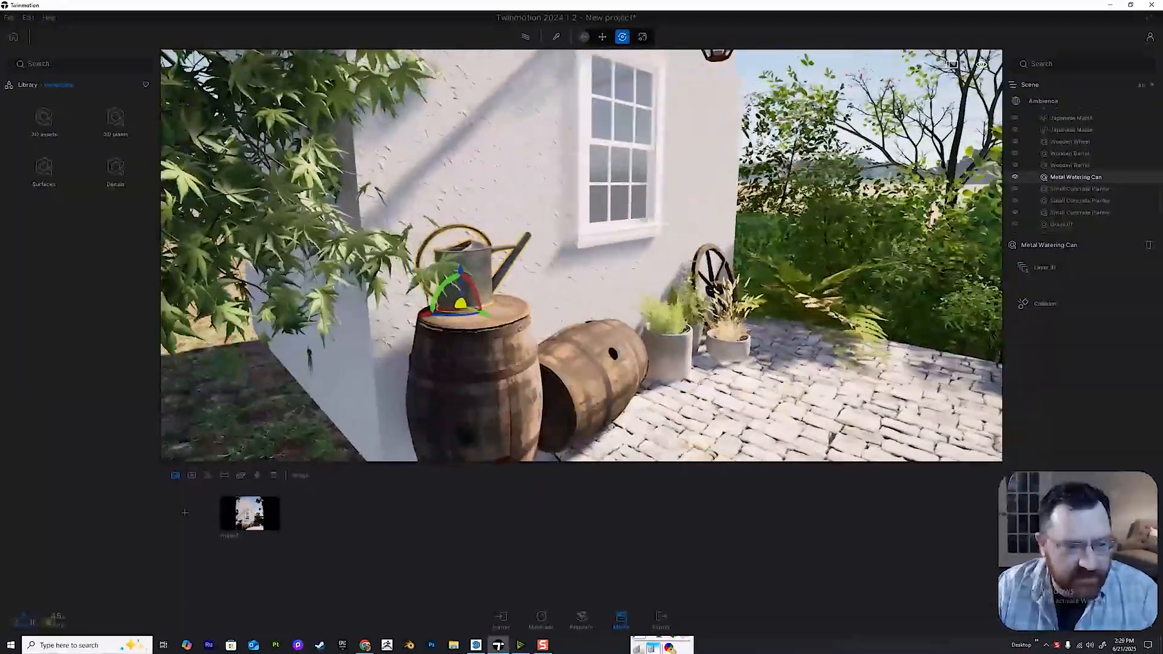
{"action": "key", "text": "w"}
{"action": "right_click_drag", "start_coordinate": [521, 272], "coordinate": [564, 278]}
{"action": "left_click", "coordinate": [44, 121]}
{"action": "key", "text": "w"}
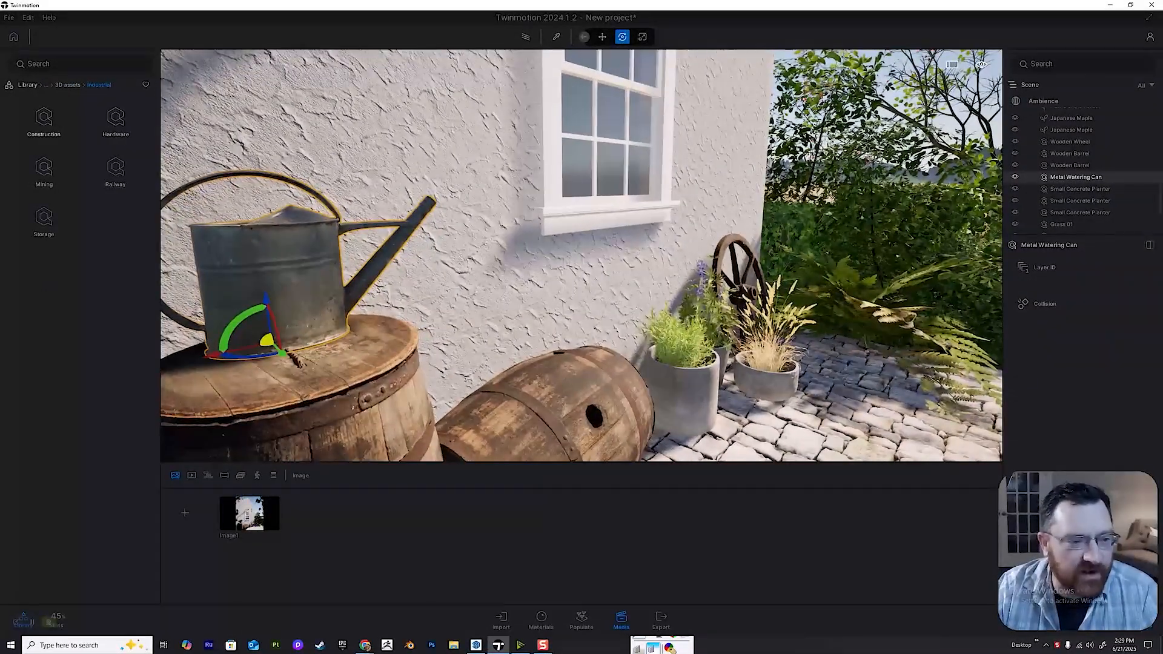
{"action": "left_click", "coordinate": [44, 169]}
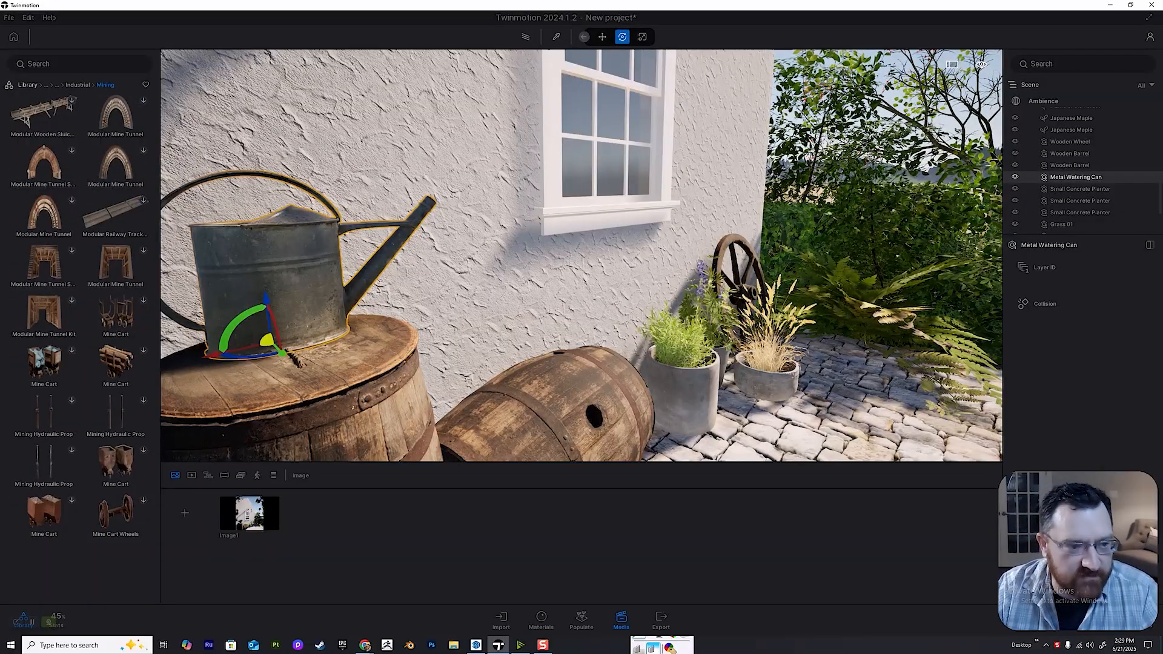
Examine the metal watering can and the two wooden barrels along the house wall up close.
{"action": "key", "text": "s"}
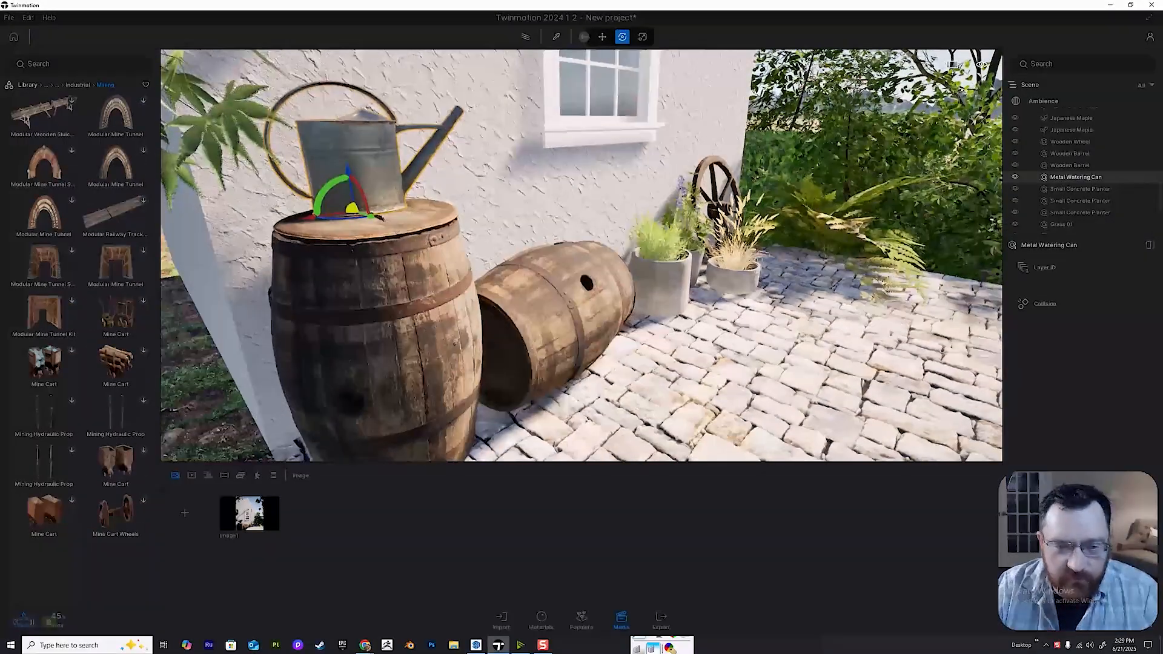
{"action": "left_click", "coordinate": [381, 330]}
{"action": "key", "text": "w"}
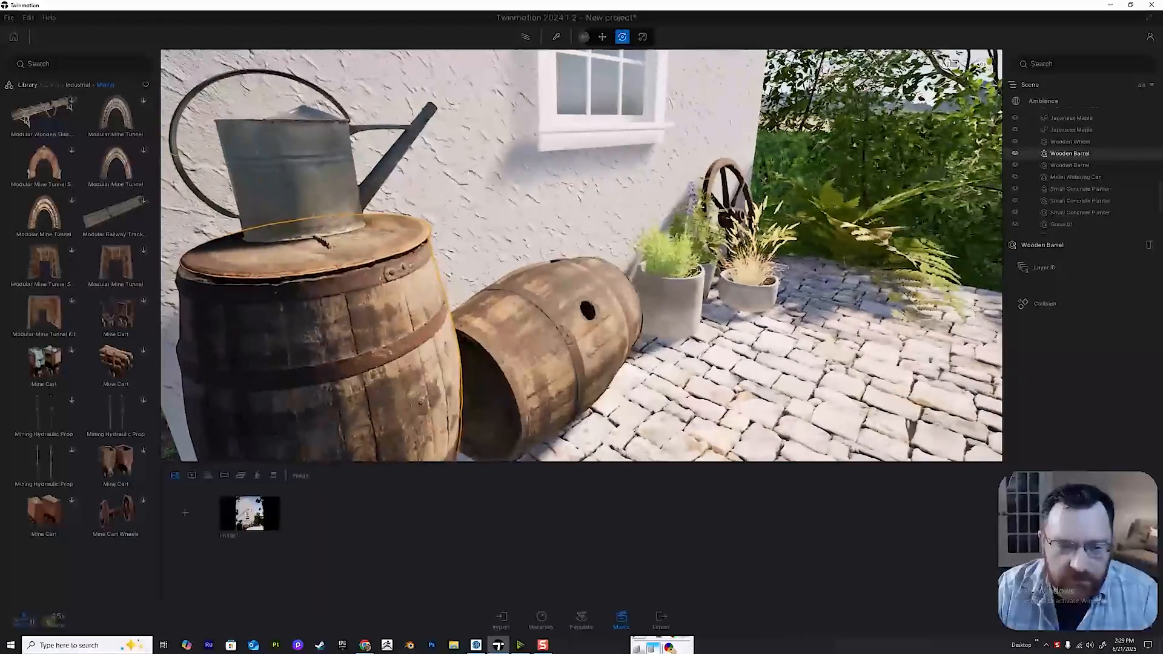
{"action": "left_click", "coordinate": [546, 340]}
{"action": "right_click_drag", "start_coordinate": [545, 339], "coordinate": [492, 355]}
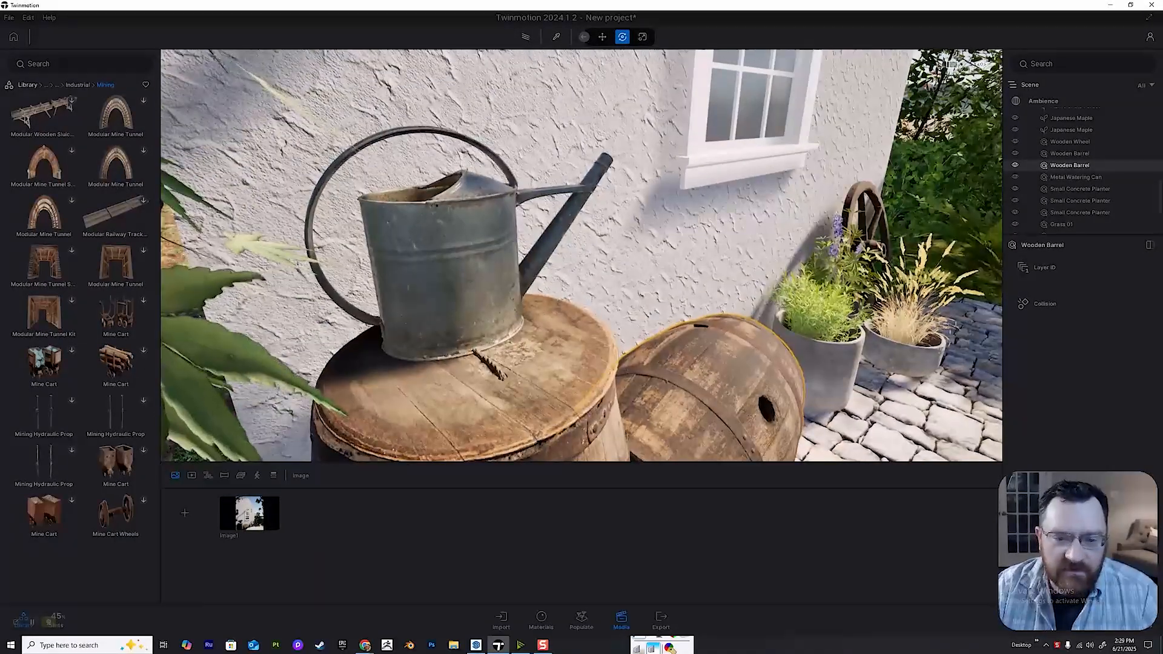
{"action": "left_click", "coordinate": [427, 318]}
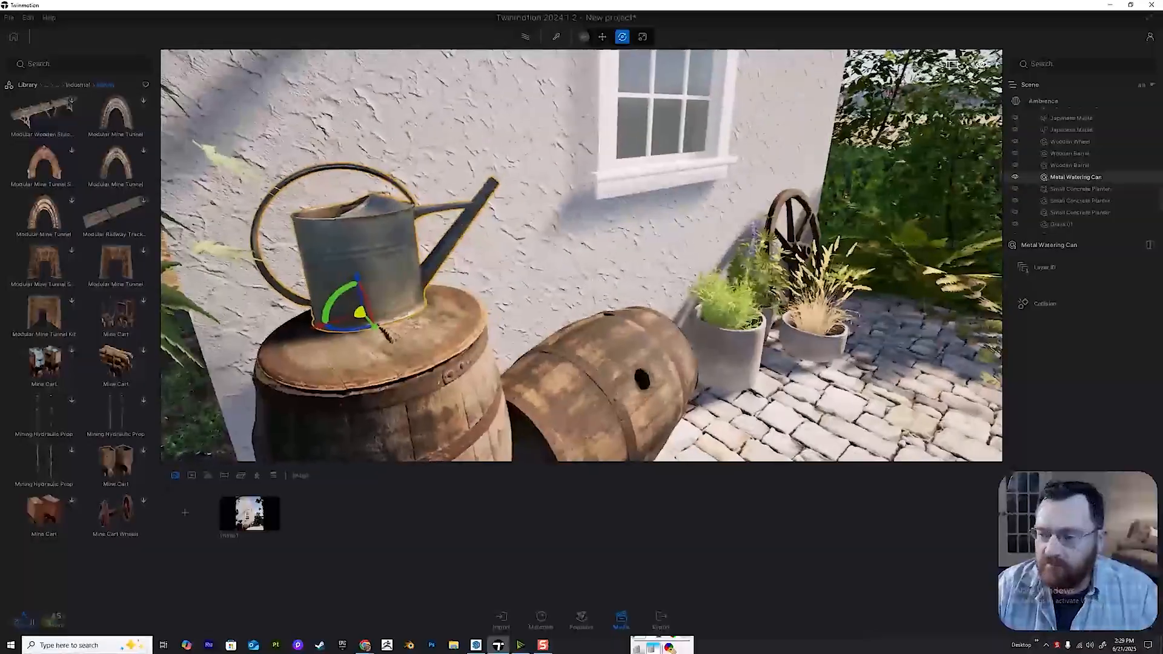
{"action": "key", "text": "w"}
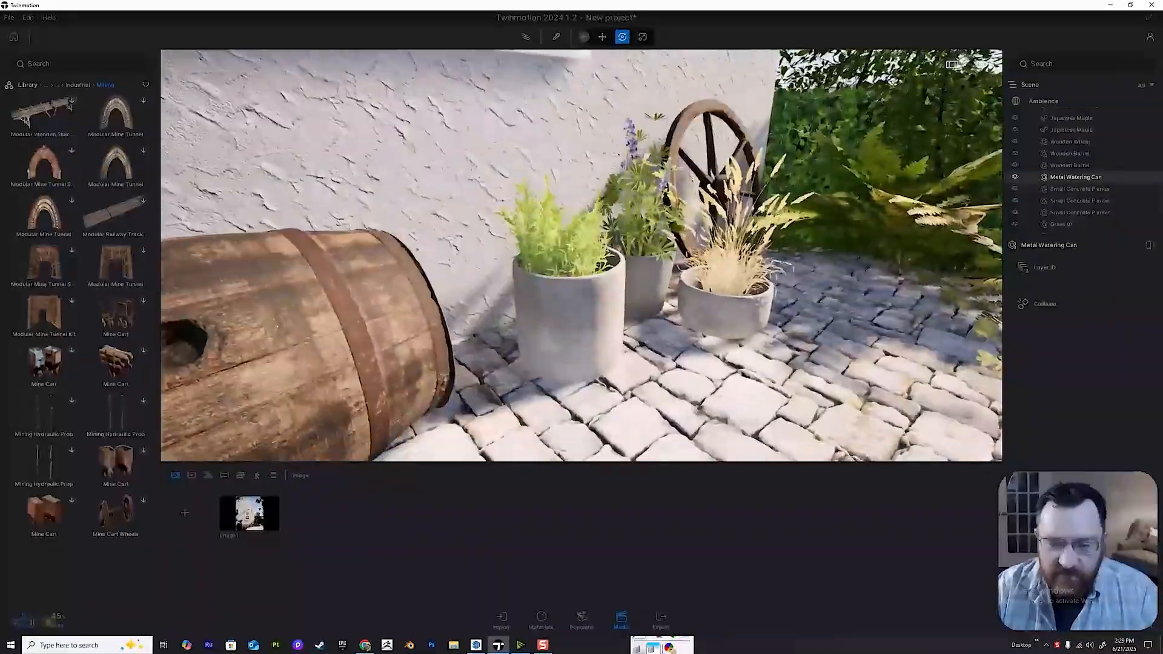
Examine the small concrete planters beside the wooden wheel and the blue lupins planted in them.
{"action": "left_click", "coordinate": [548, 309]}
{"action": "left_click", "coordinate": [655, 334]}
{"action": "left_click", "coordinate": [544, 297]}
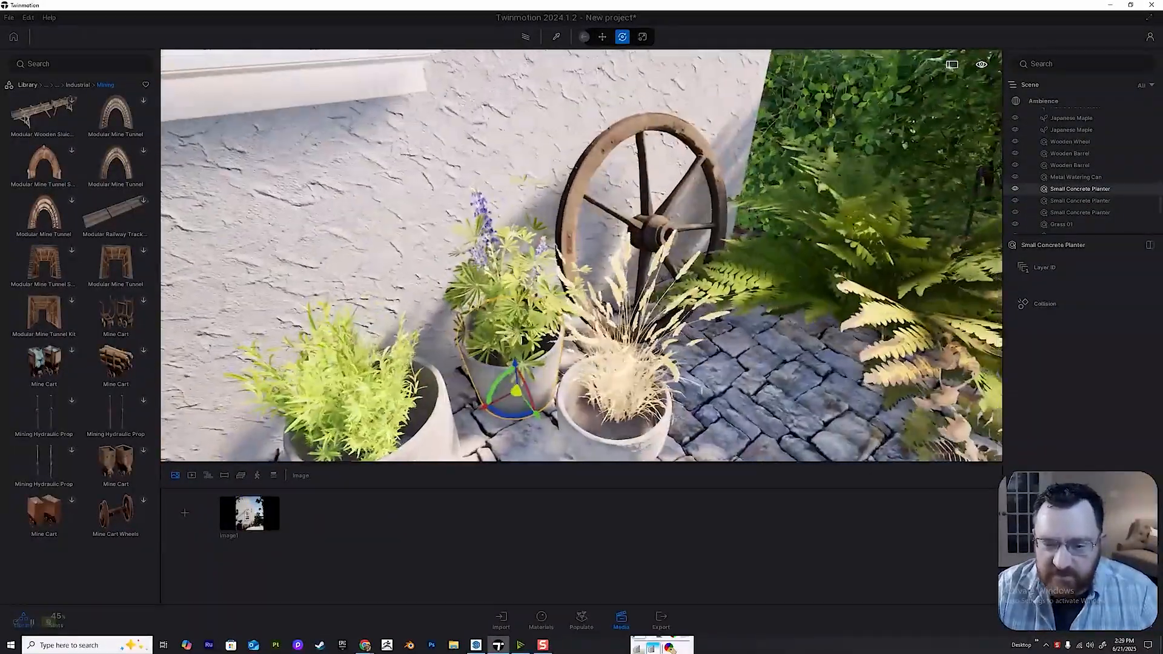
{"action": "right_click_drag", "start_coordinate": [544, 297], "coordinate": [554, 289]}
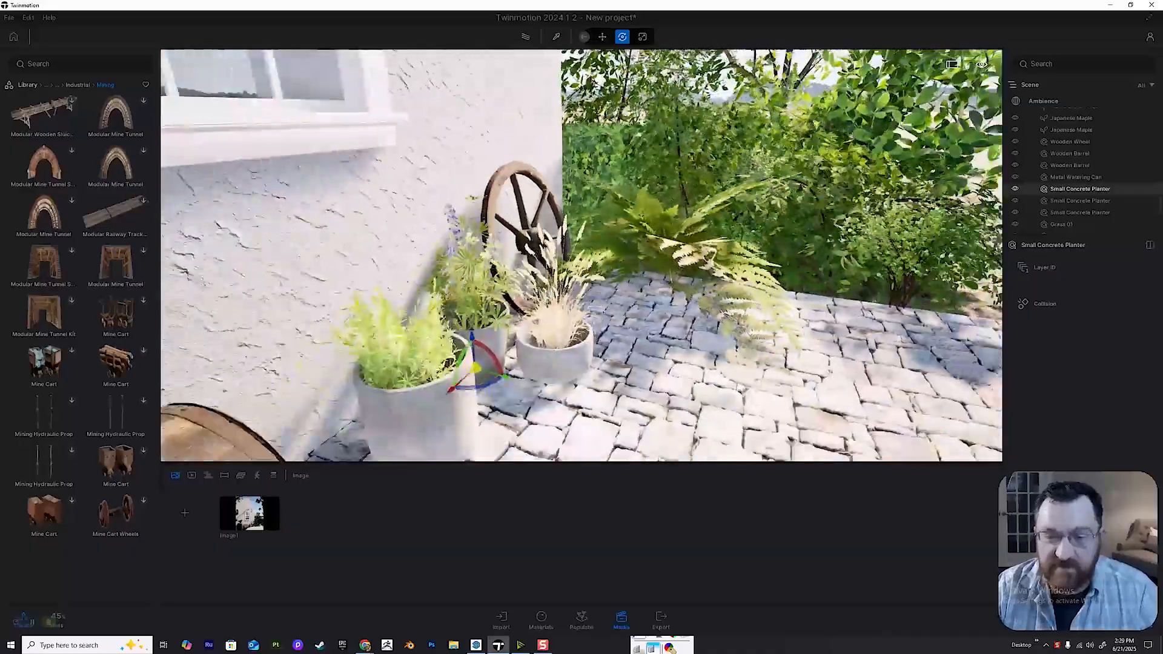
{"action": "key", "text": "d"}
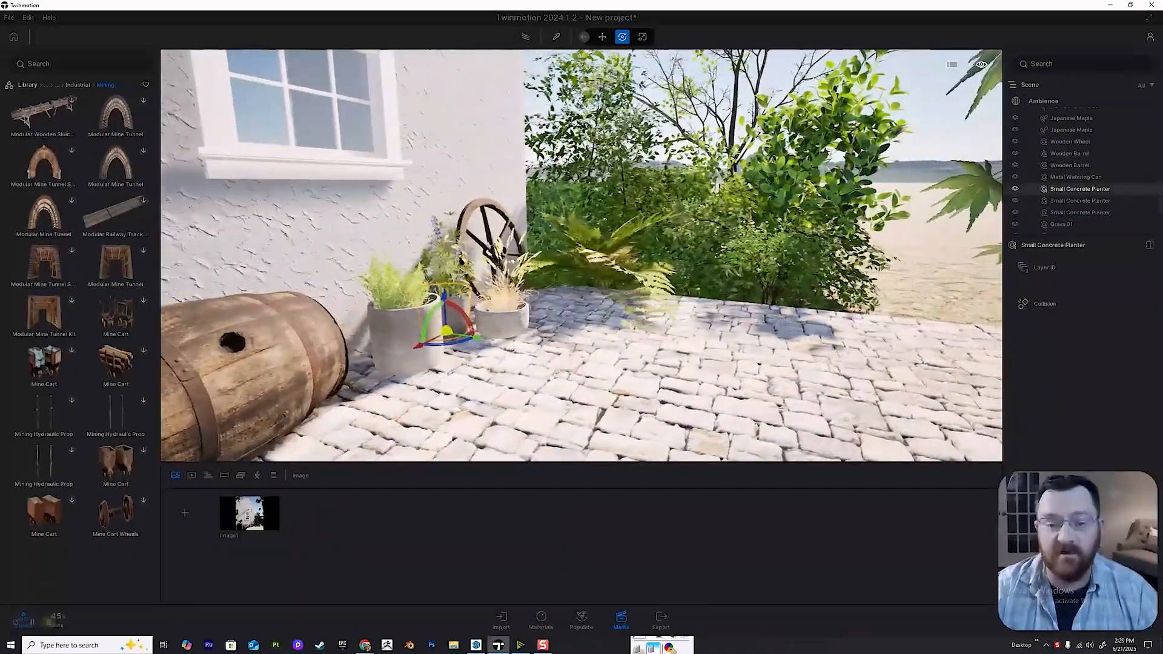
{"action": "key", "text": "w"}
{"action": "right_click_drag", "start_coordinate": [554, 289], "coordinate": [491, 289]}
{"action": "key", "text": "w"}
{"action": "left_click", "coordinate": [525, 288]}
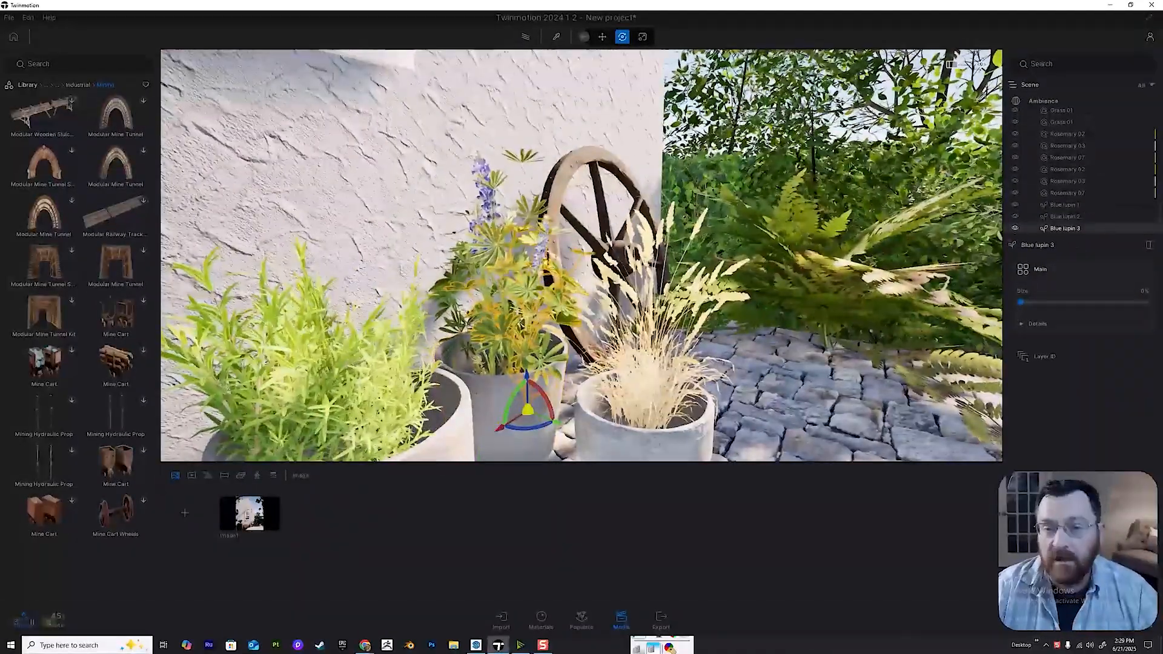
Return to the library's top level and open Image1 to check the framing of the added props and plants.
{"action": "left_click", "coordinate": [27, 85]}
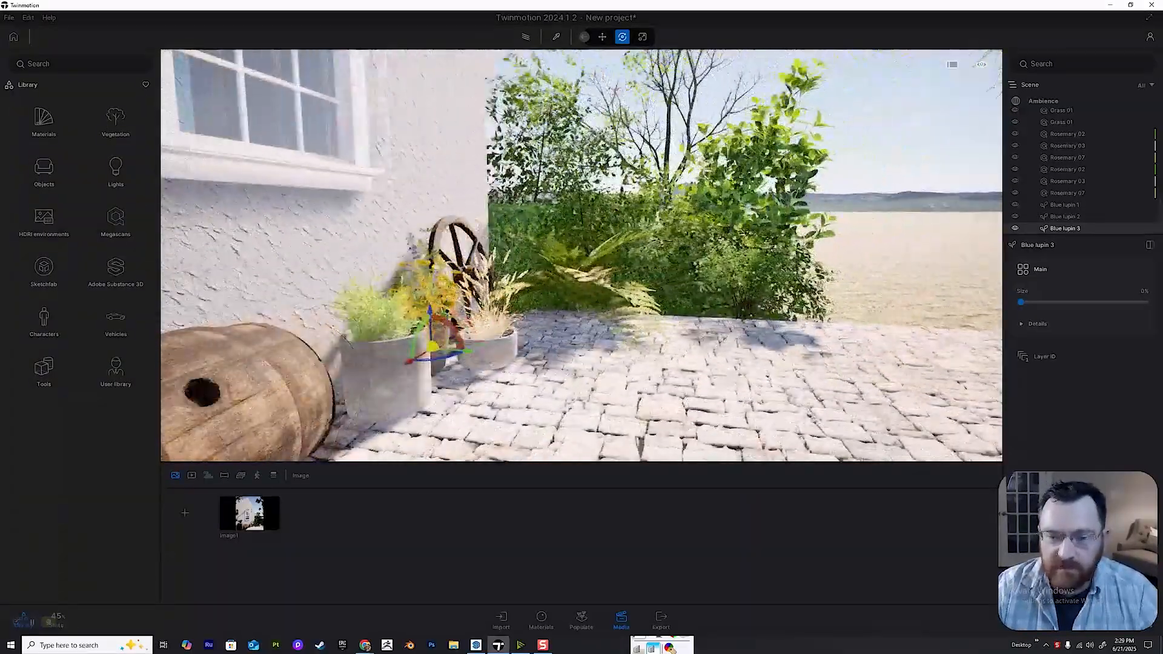
{"action": "key", "text": "w"}
{"action": "key", "text": "e"}
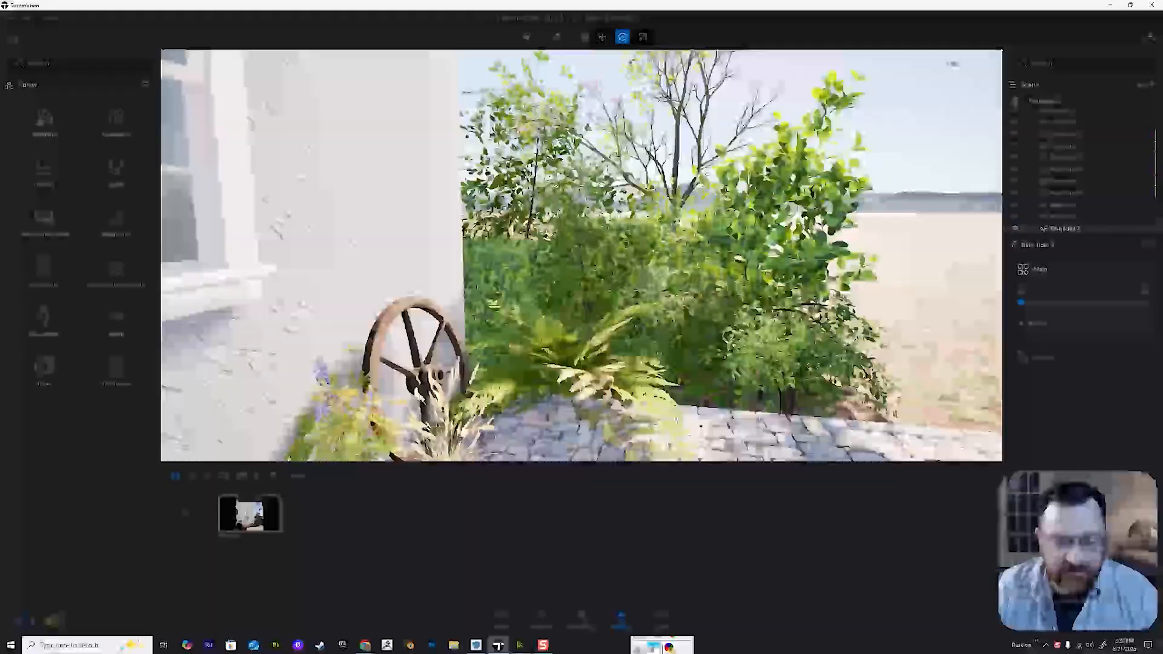
{"action": "left_click", "coordinate": [250, 514]}
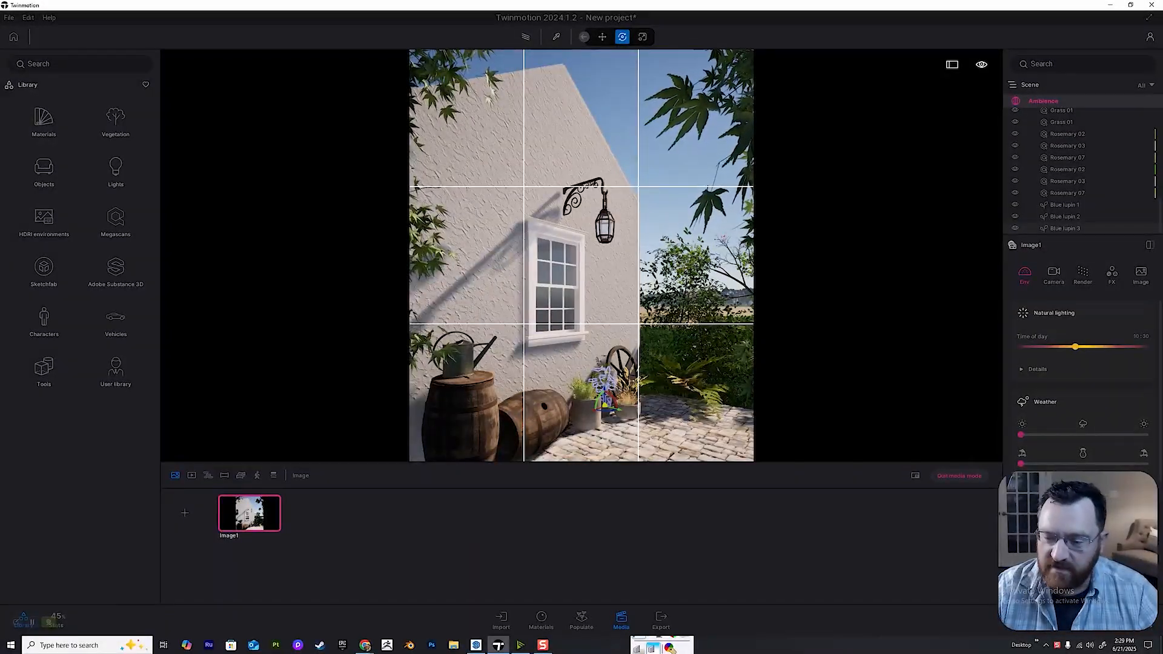
{"action": "left_click", "coordinate": [604, 387]}
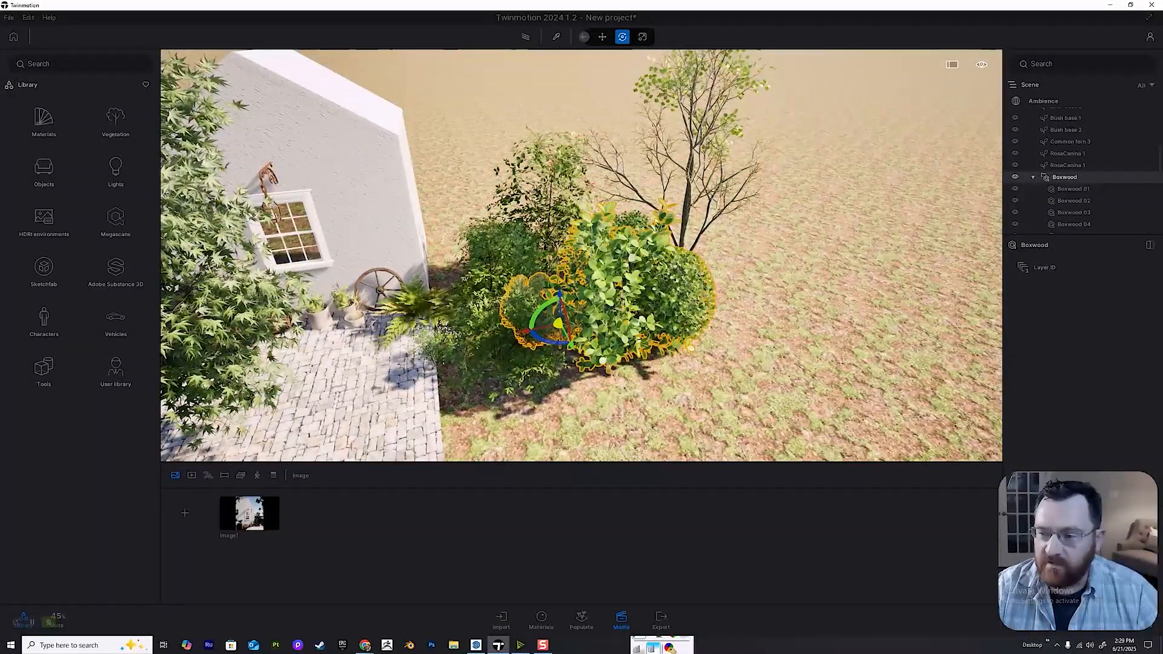
Duplicate the boxwood group as one instance on the side away from the house, and scale the copy up.
{"action": "left_click_drag", "start_coordinate": [557, 324], "coordinate": [688, 297]}
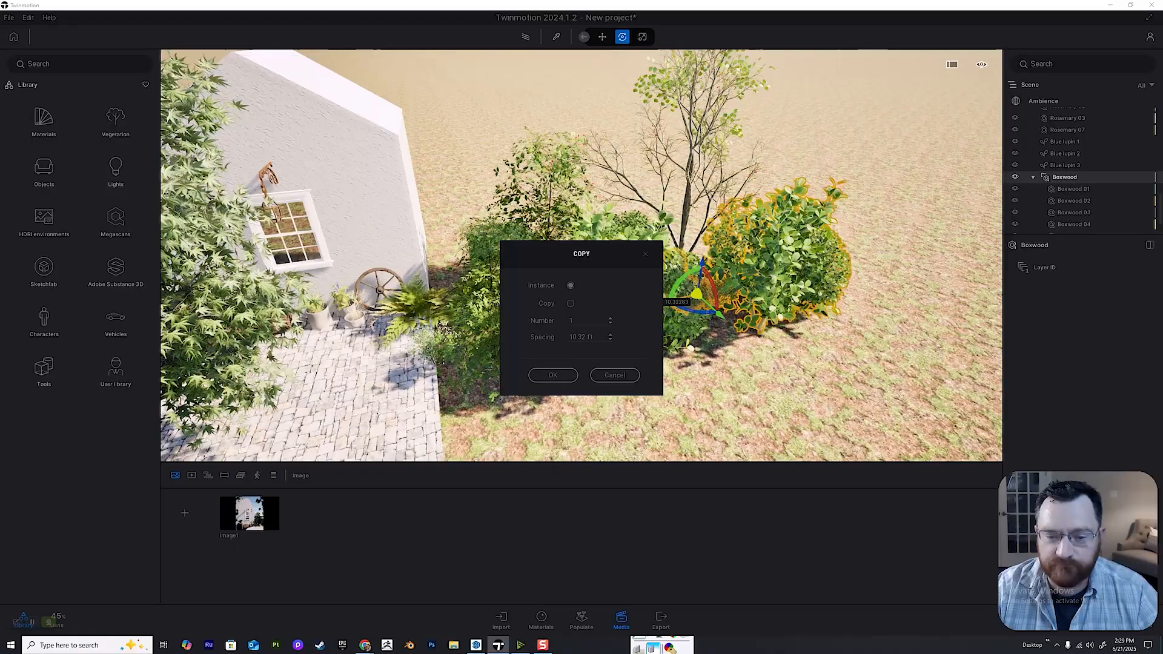
{"action": "right_click_drag", "start_coordinate": [688, 297], "coordinate": [794, 206]}
{"action": "key", "text": "Tab"}
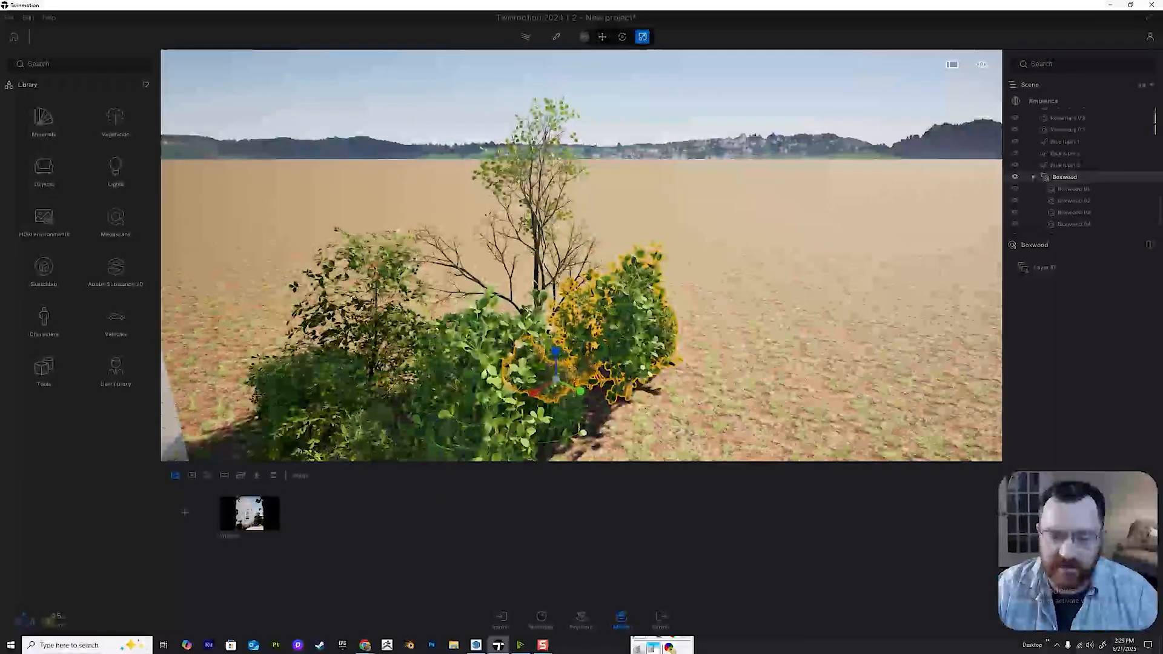
{"action": "left_click_drag", "start_coordinate": [556, 379], "coordinate": [601, 356]}
{"action": "right_click_drag", "start_coordinate": [601, 356], "coordinate": [660, 321]}
{"action": "key", "text": "s"}
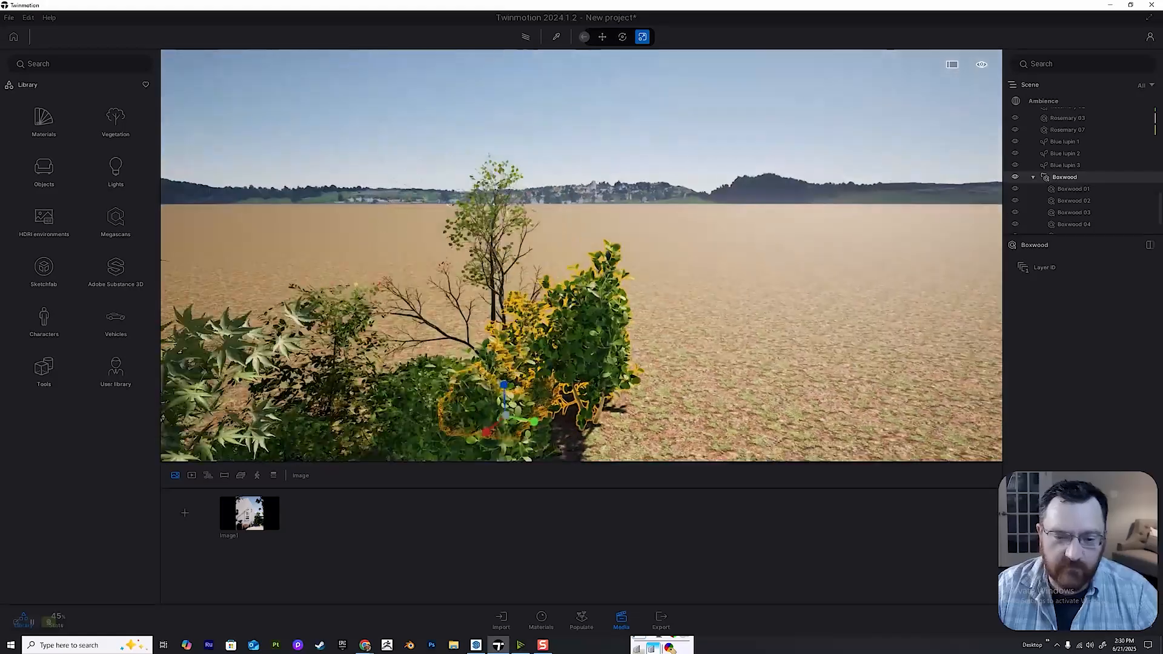
Move the enlarged boxwood copy toward the house, behind the bush nearest the wall corner.
{"action": "key", "text": "a"}
{"action": "key", "text": "w"}
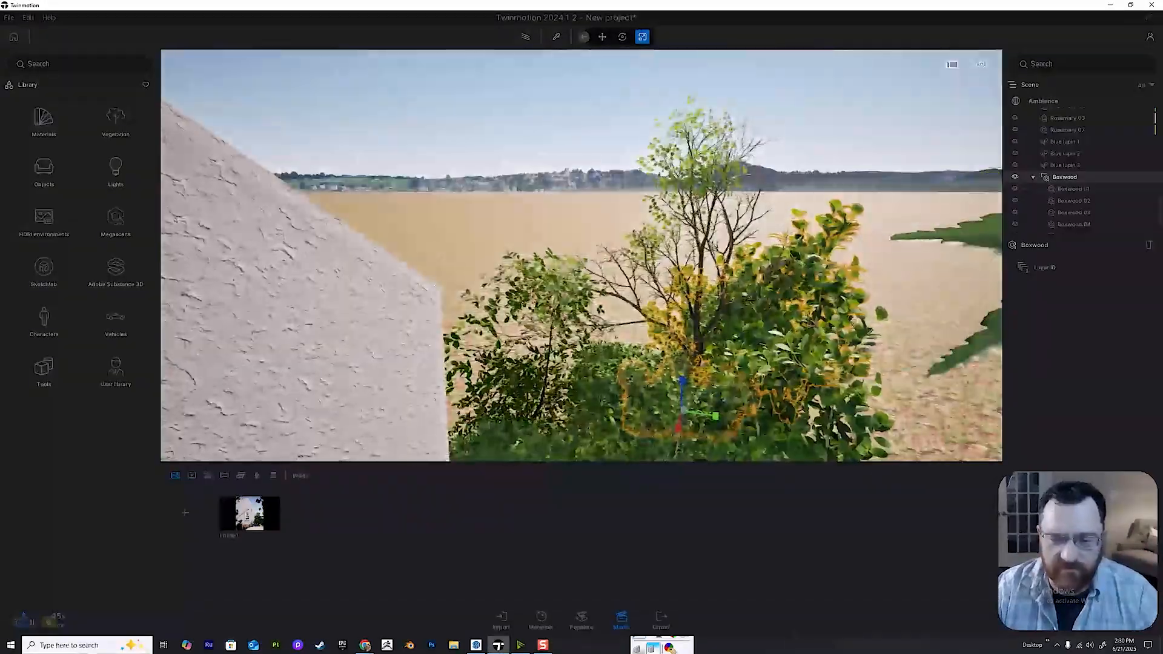
{"action": "key", "text": "e"}
{"action": "key", "text": "Tab"}
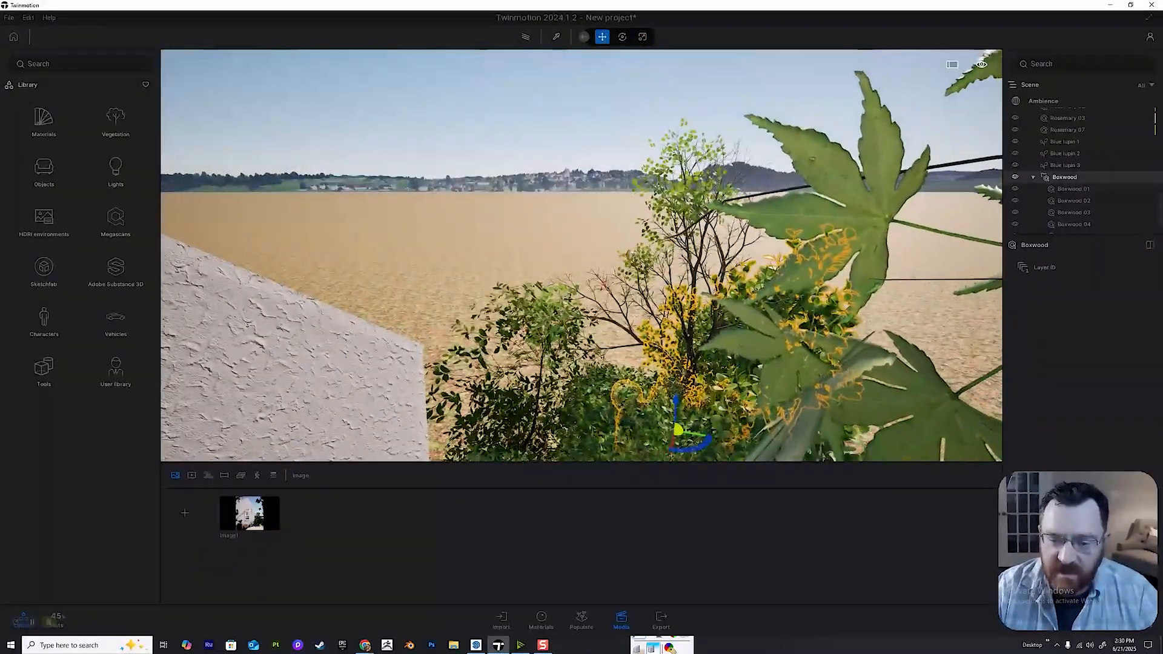
{"action": "left_click_drag", "start_coordinate": [674, 421], "coordinate": [494, 399]}
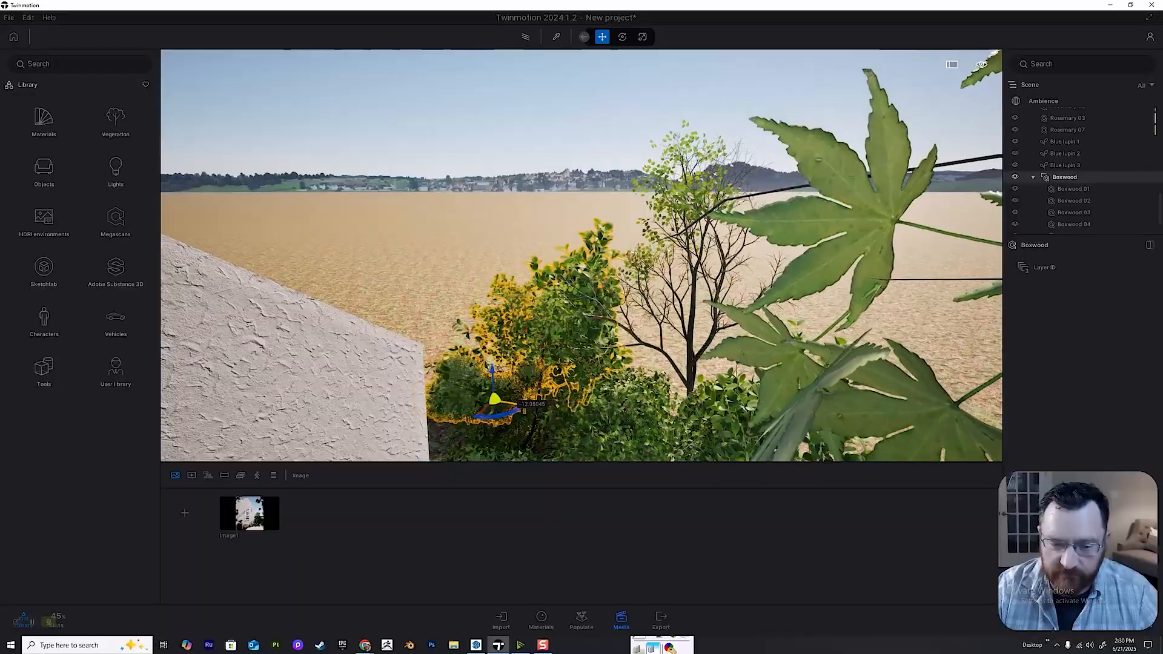
Single out the Boxwood 06 shrub in the copied group behind the house corner and set its size to 100%.
{"action": "left_click", "coordinate": [500, 358]}
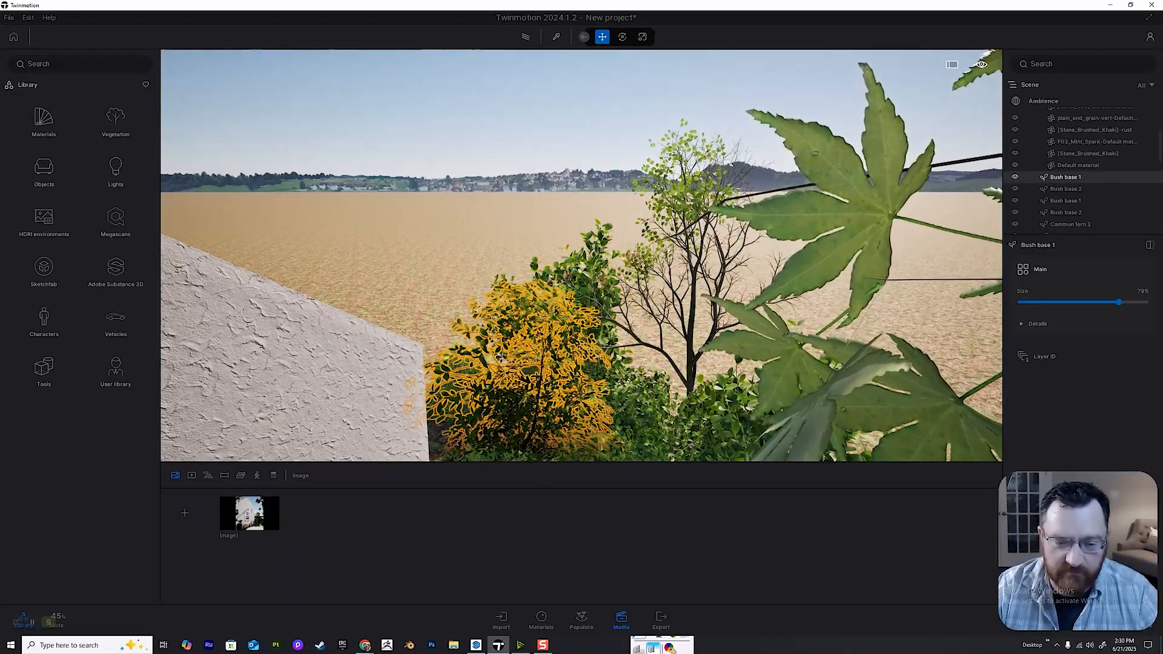
{"action": "key", "text": "e"}
{"action": "right_click_drag", "start_coordinate": [500, 357], "coordinate": [464, 430]}
{"action": "key", "text": "e"}
{"action": "left_click", "coordinate": [585, 307]}
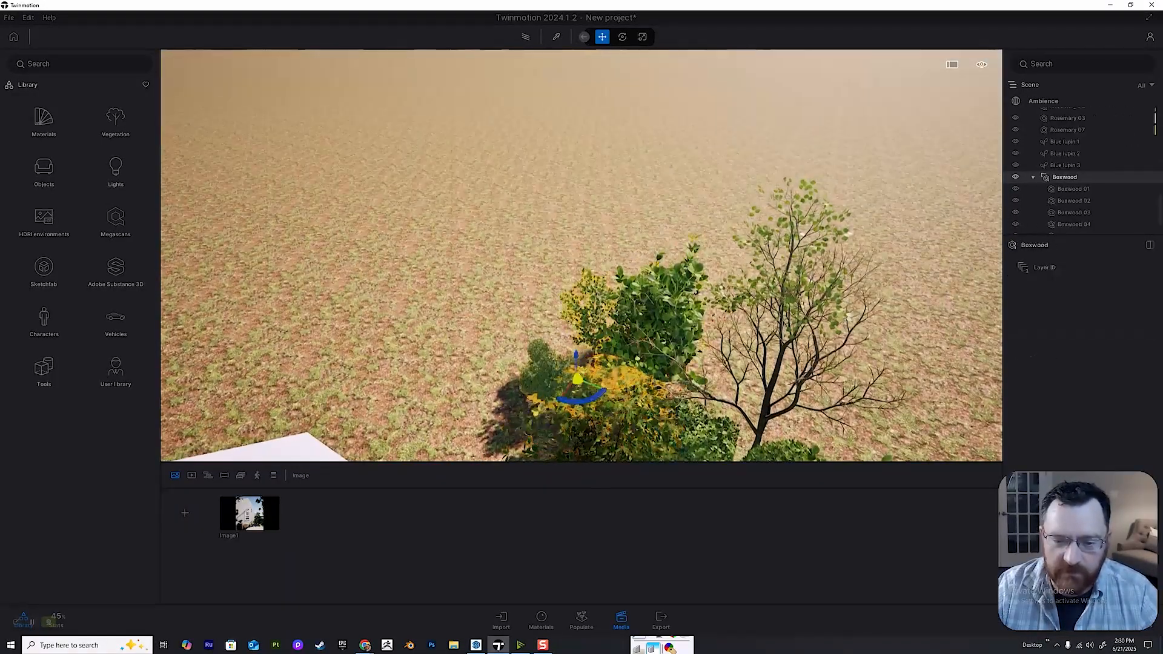
{"action": "left_click", "coordinate": [572, 337]}
{"action": "left_click", "coordinate": [581, 310]}
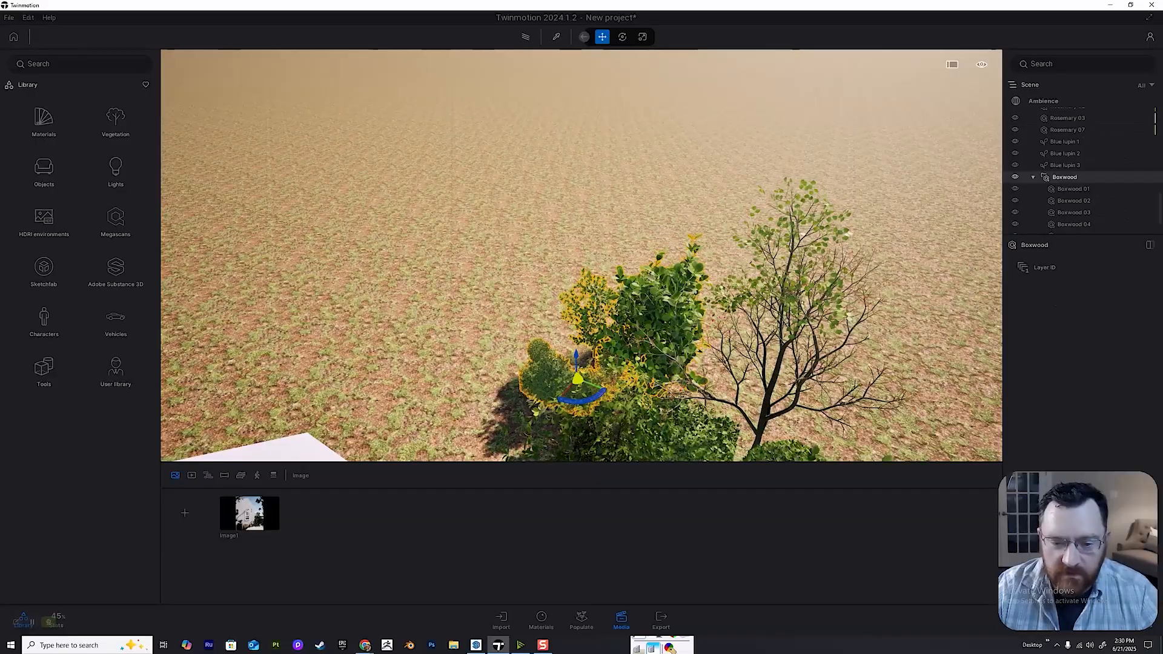
{"action": "double_click", "coordinate": [554, 377]}
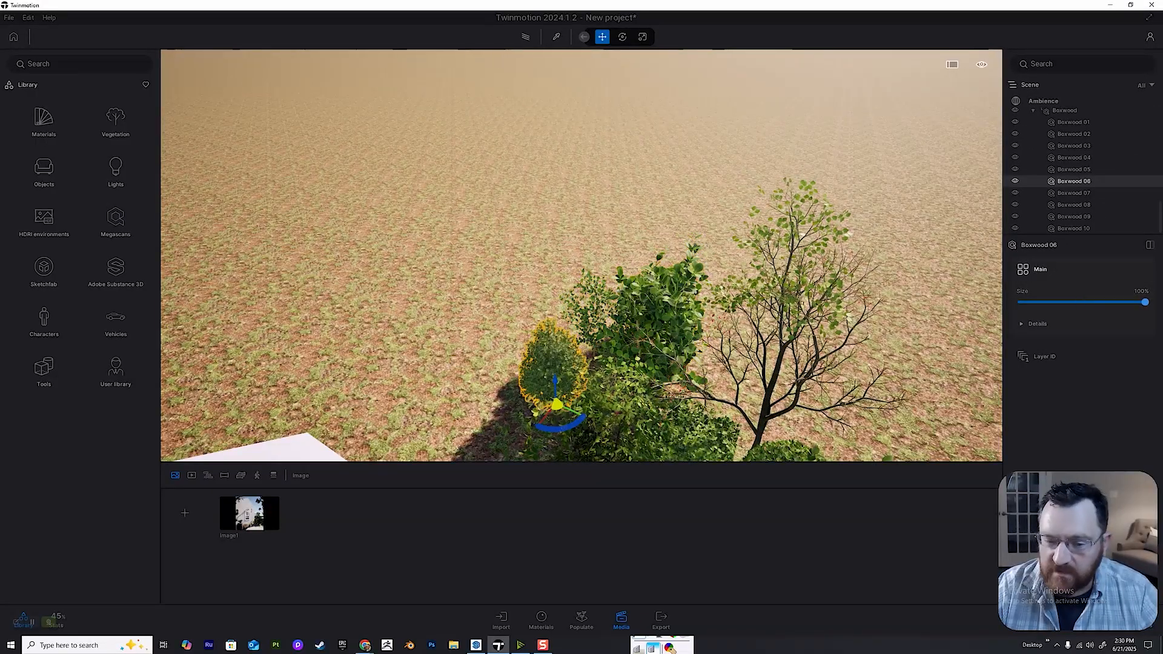
Place a Turkey Oak from the Trees library on the ground behind the bushes near the house corner.
{"action": "left_click", "coordinate": [589, 311]}
{"action": "left_click", "coordinate": [601, 368]}
{"action": "middle_click_drag", "start_coordinate": [601, 369], "coordinate": [733, 231]}
{"action": "scroll", "coordinate": [581, 256], "scroll_direction": "up", "scroll_amount": 5}
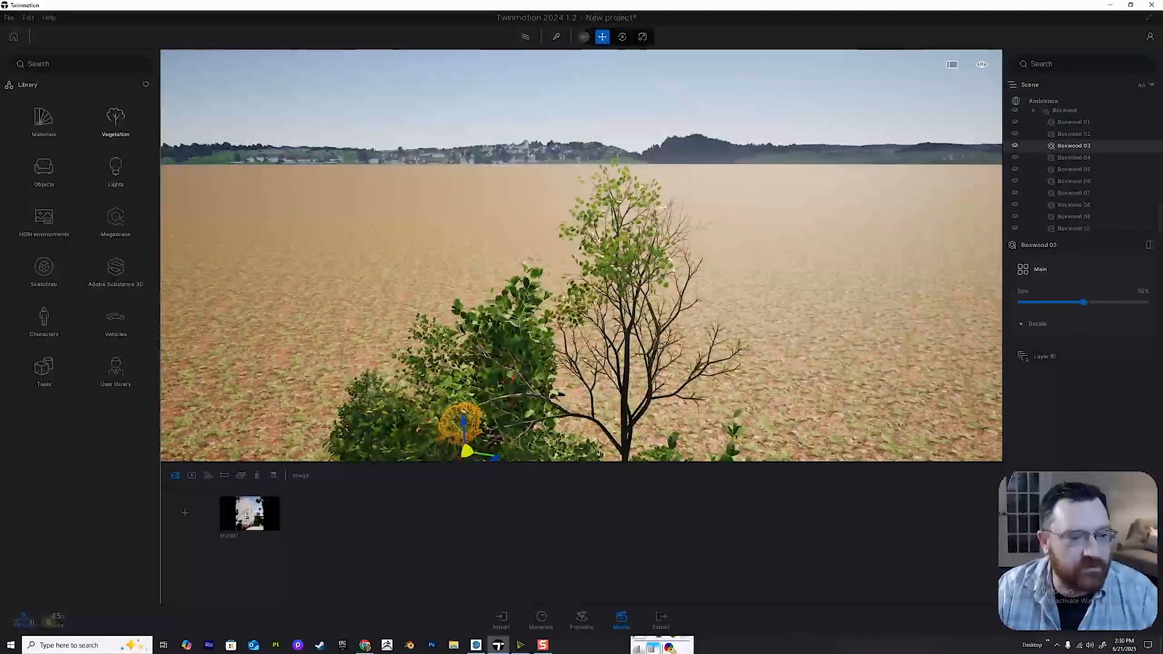
{"action": "left_click", "coordinate": [115, 121]}
{"action": "left_click", "coordinate": [116, 118]}
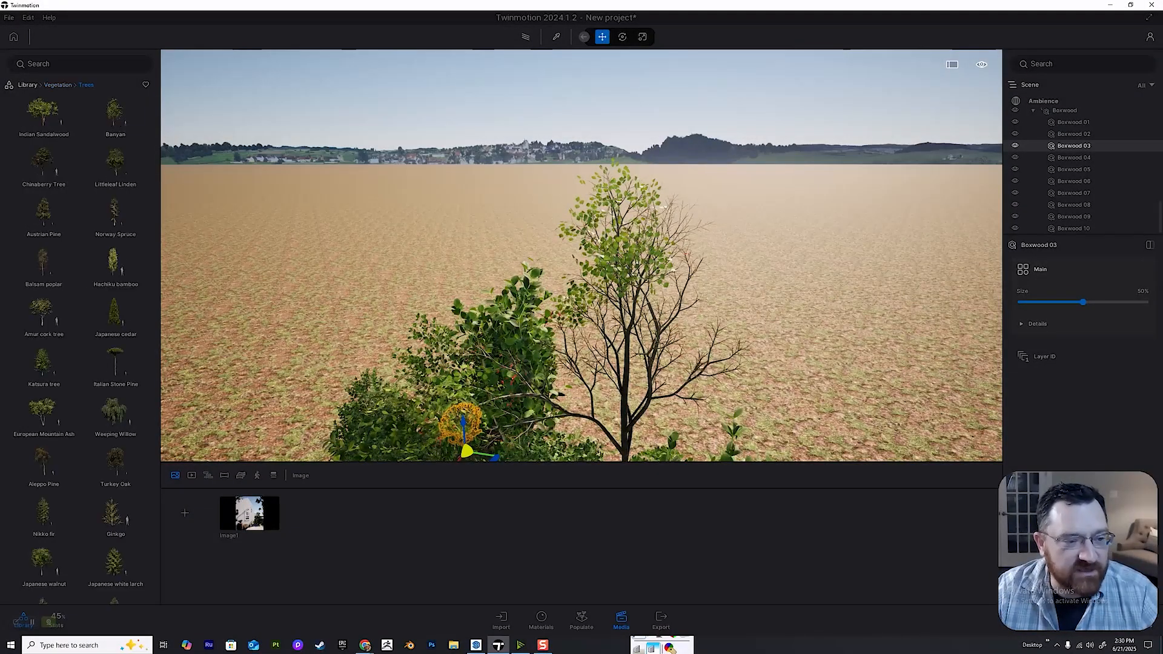
{"action": "mouse_move", "coordinate": [115, 412]}
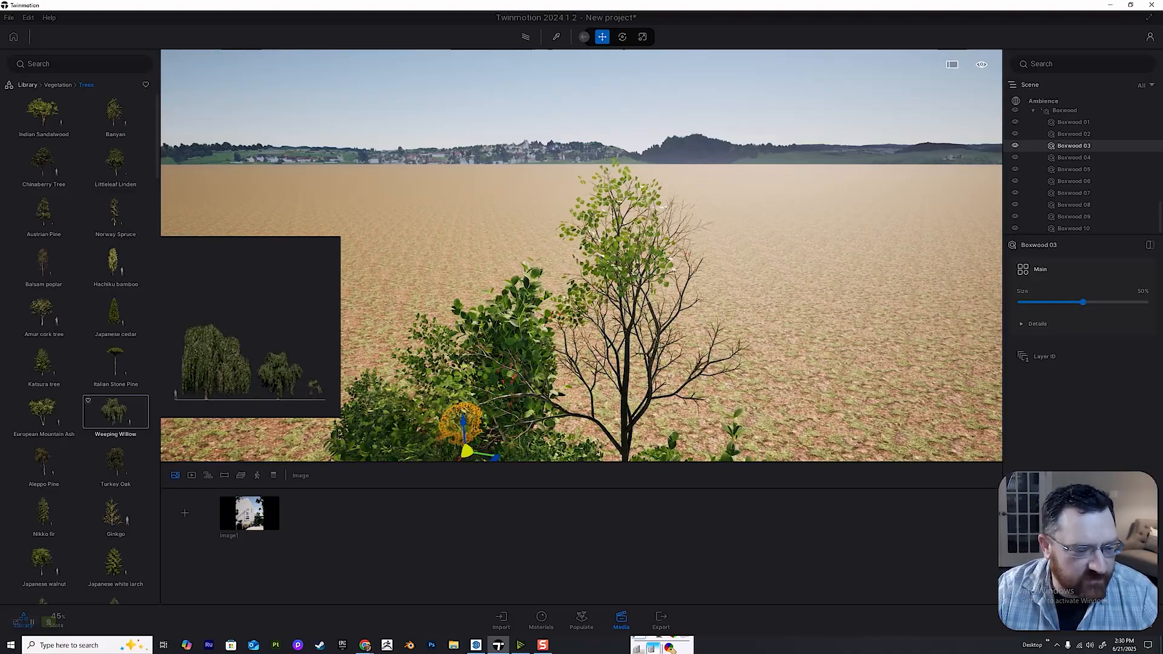
{"action": "mouse_move", "coordinate": [115, 462]}
{"action": "left_click_drag", "start_coordinate": [115, 461], "coordinate": [539, 327]}
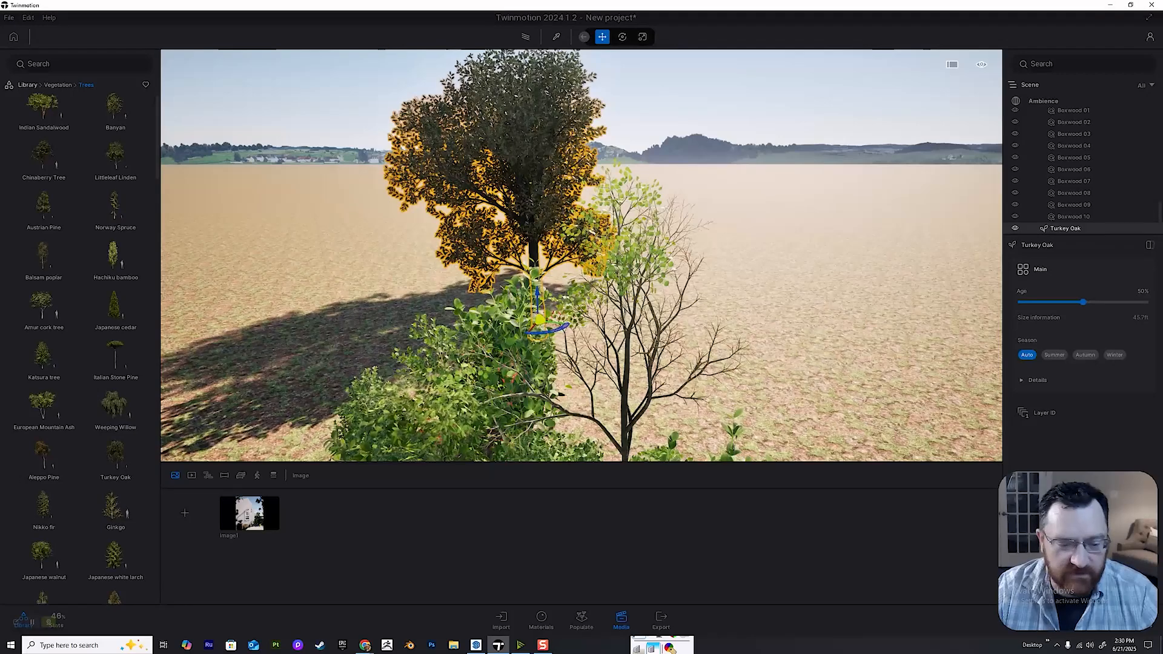
In the Image1 view, move the Turkey Oak farther back beside the house corner and duplicate it as one instance 40.66 ft away.
{"action": "left_click", "coordinate": [250, 513]}
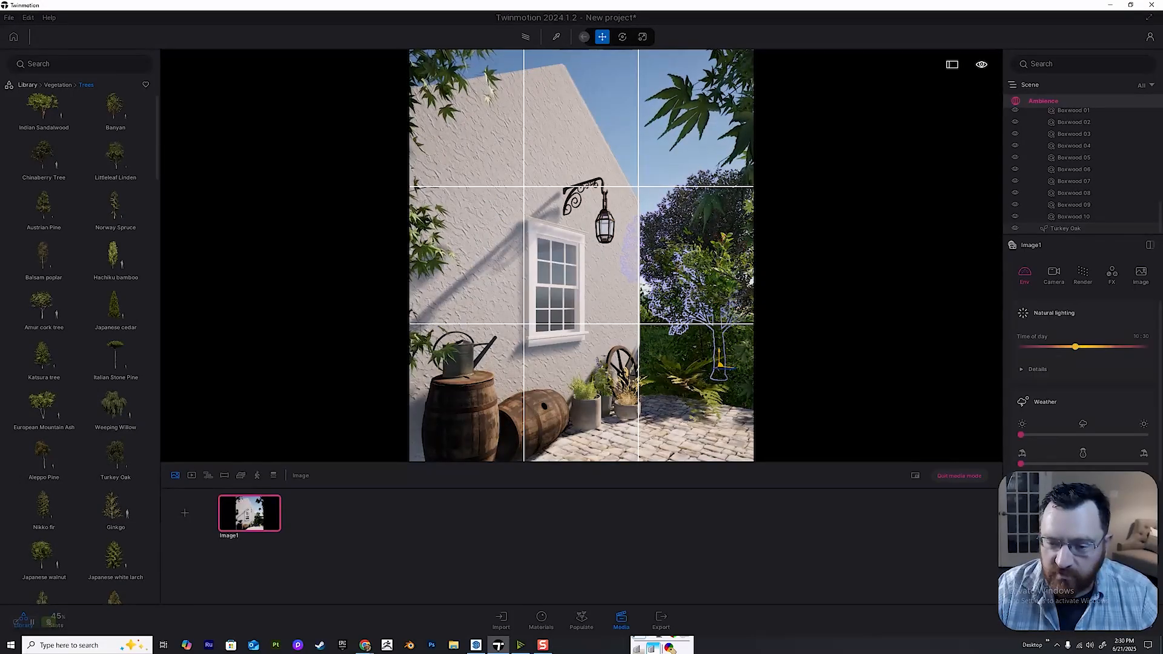
{"action": "left_click_drag", "start_coordinate": [721, 366], "coordinate": [675, 353]}
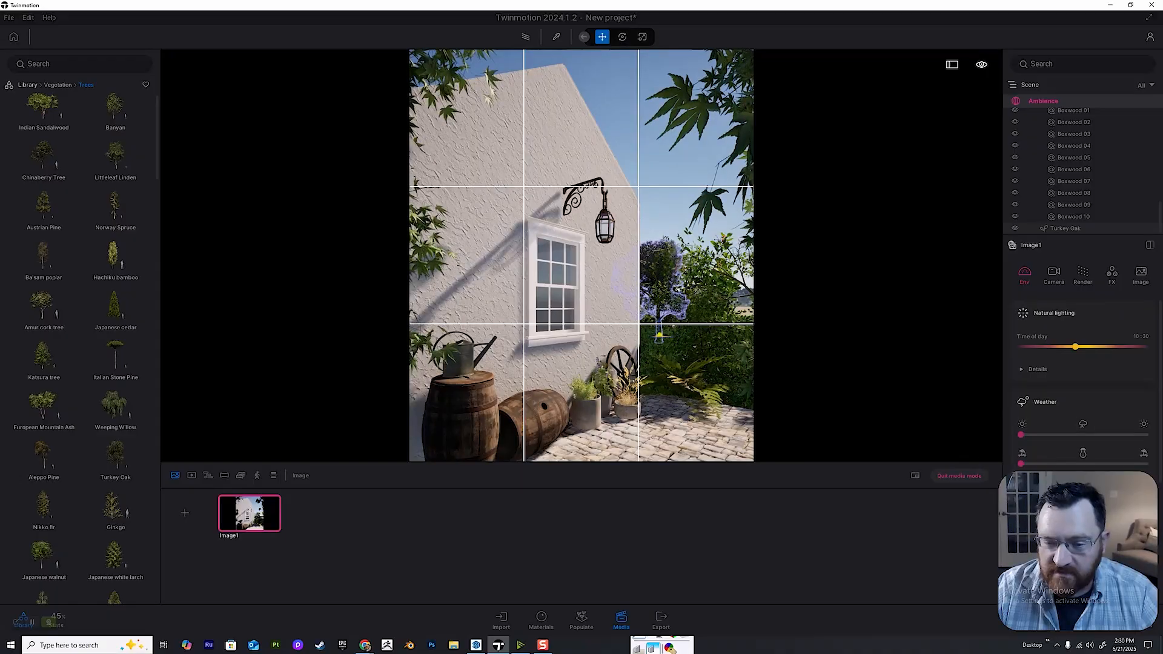
{"action": "left_click_drag", "start_coordinate": [658, 340], "coordinate": [663, 339]}
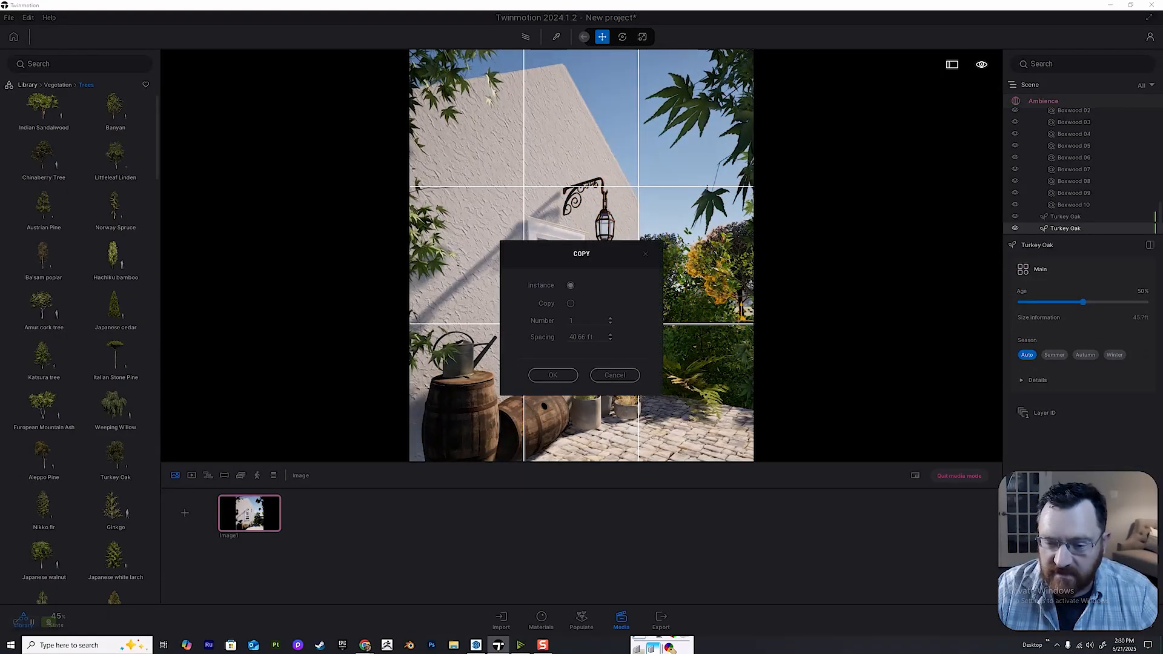
{"action": "key", "text": "Return"}
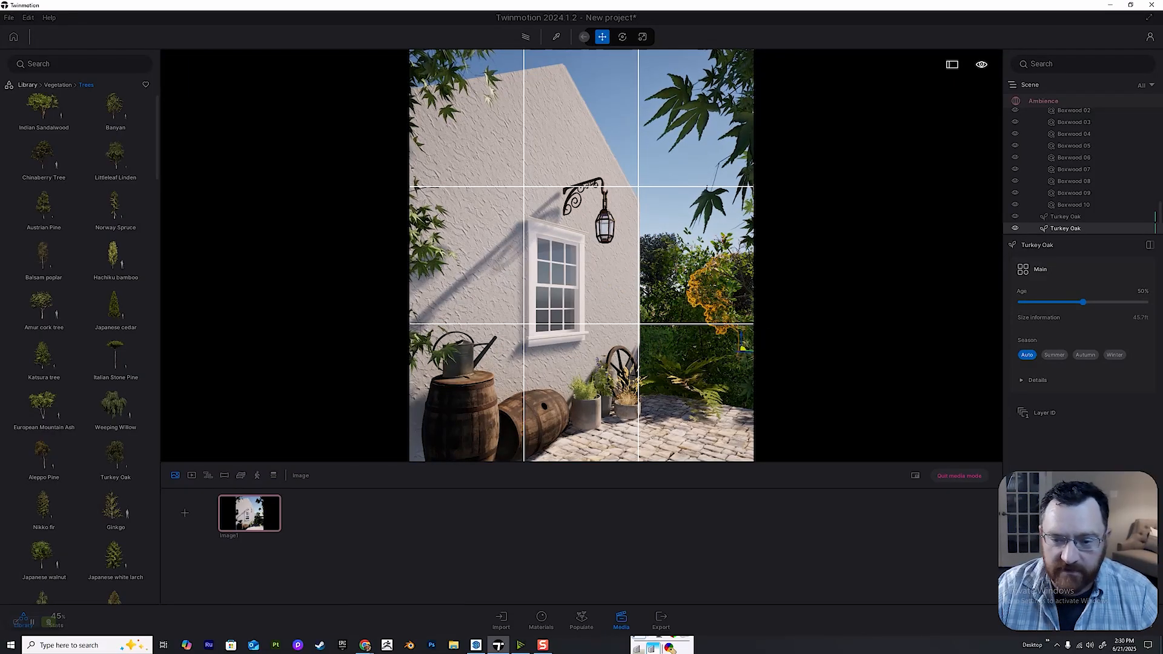
Place a Common fern 2 and a Common fern 1 from the Bushes library at the near edge of the stone patio.
{"action": "left_click", "coordinate": [687, 381]}
{"action": "right_click_drag", "start_coordinate": [688, 381], "coordinate": [717, 472]}
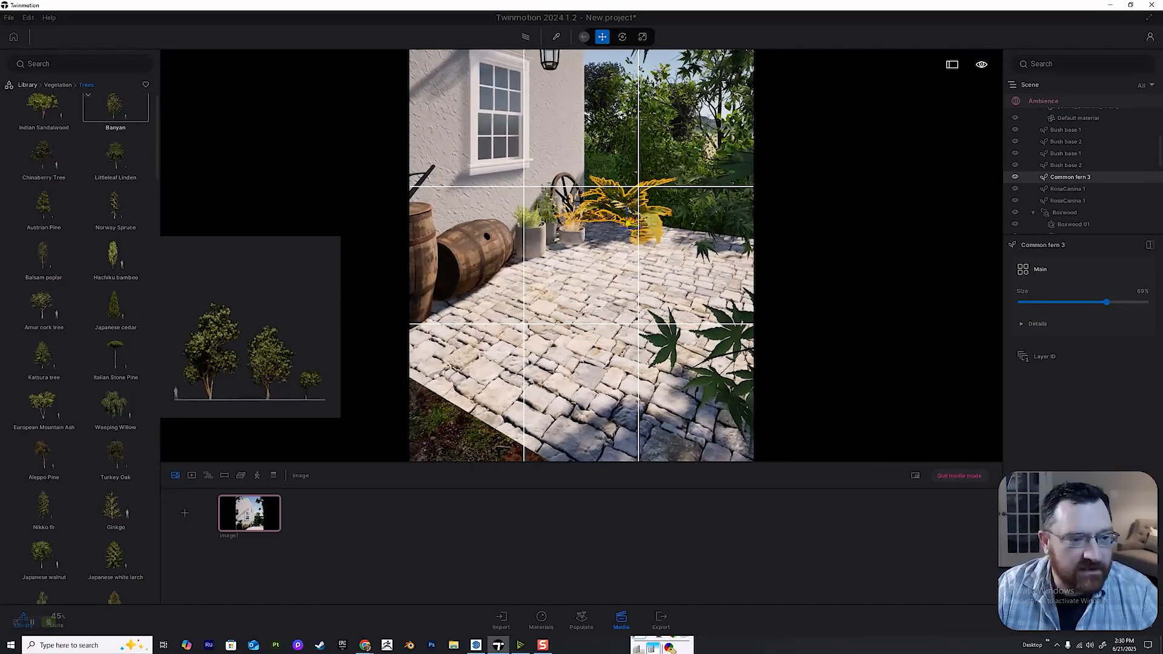
{"action": "left_click", "coordinate": [57, 85]}
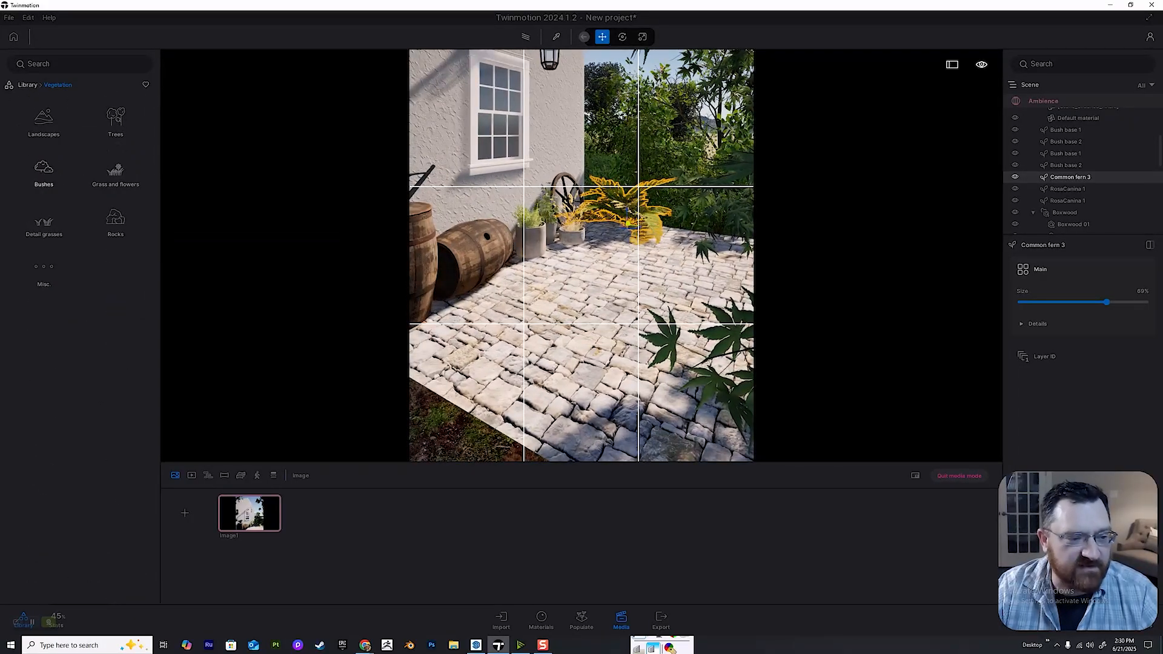
{"action": "left_click", "coordinate": [43, 173]}
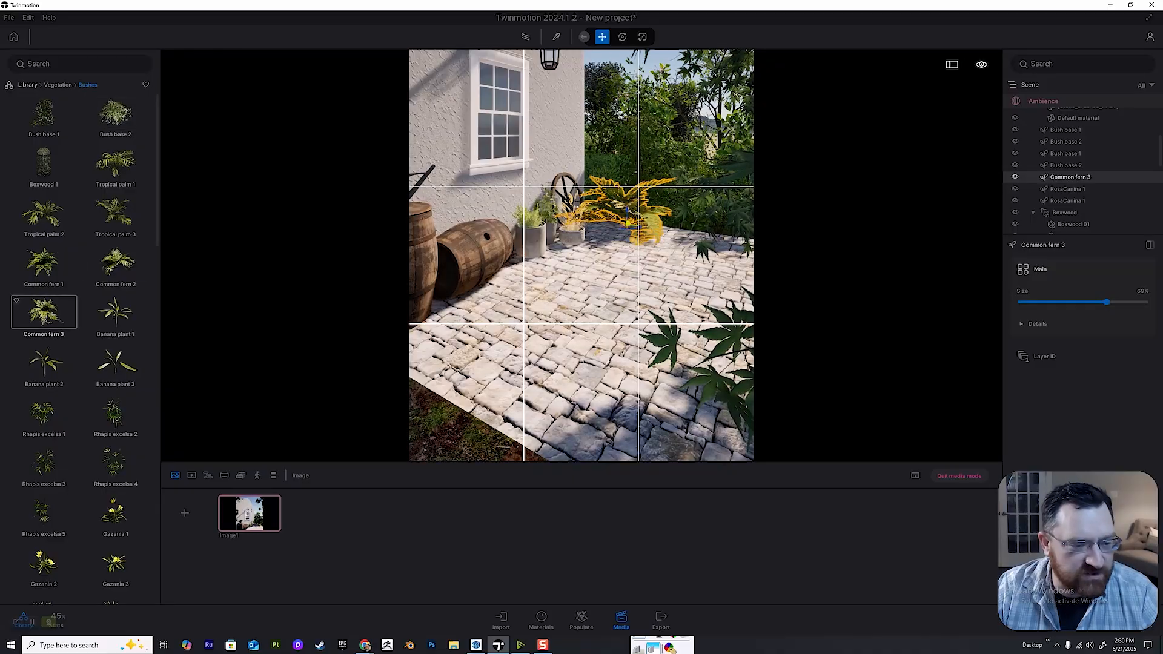
{"action": "left_click_drag", "start_coordinate": [116, 264], "coordinate": [619, 449]}
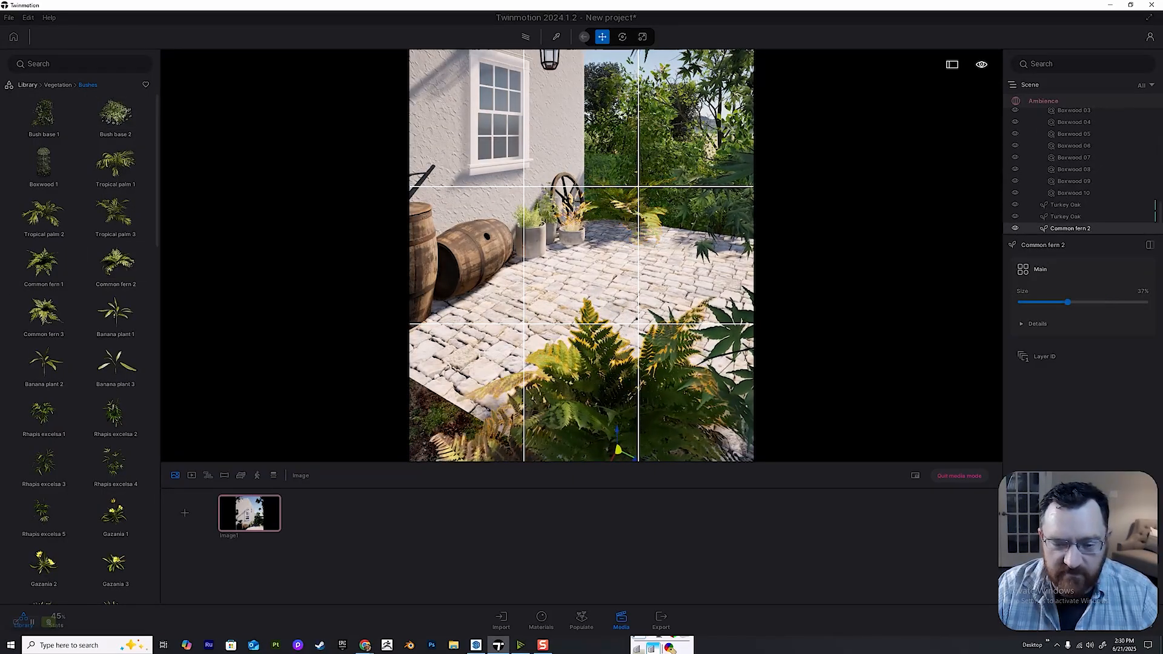
{"action": "left_click_drag", "start_coordinate": [39, 261], "coordinate": [504, 442]}
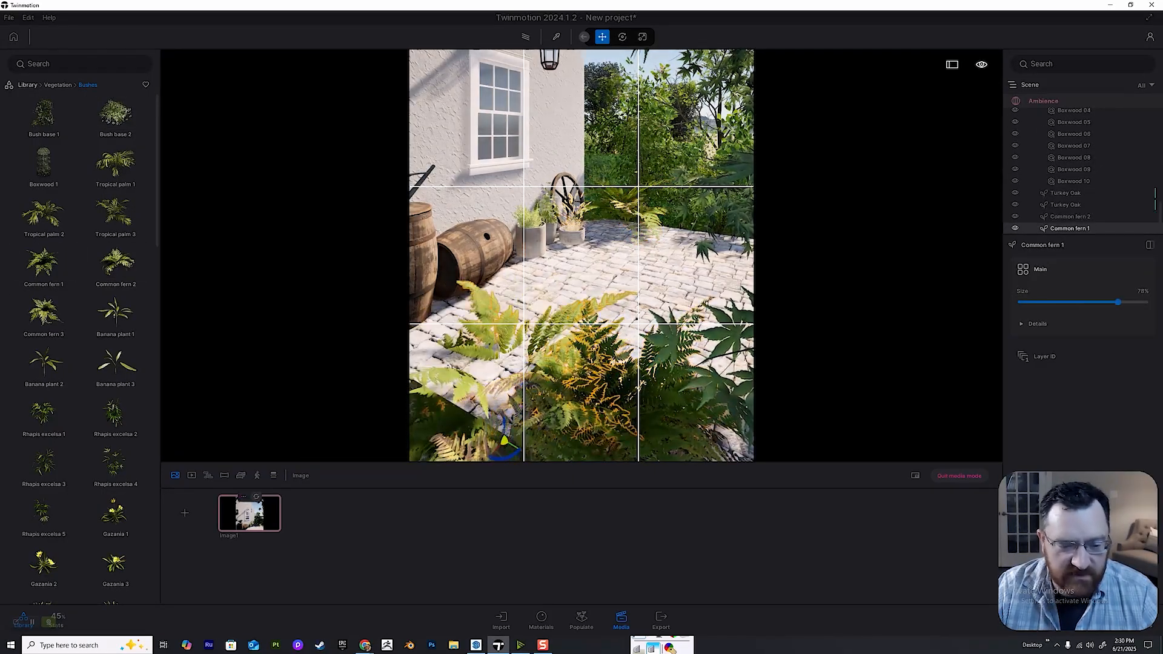
Reopen Image1 to check the framing with the new ferns and show its picture-in-picture preview.
{"action": "left_click", "coordinate": [243, 497]}
{"action": "left_click", "coordinate": [241, 481]}
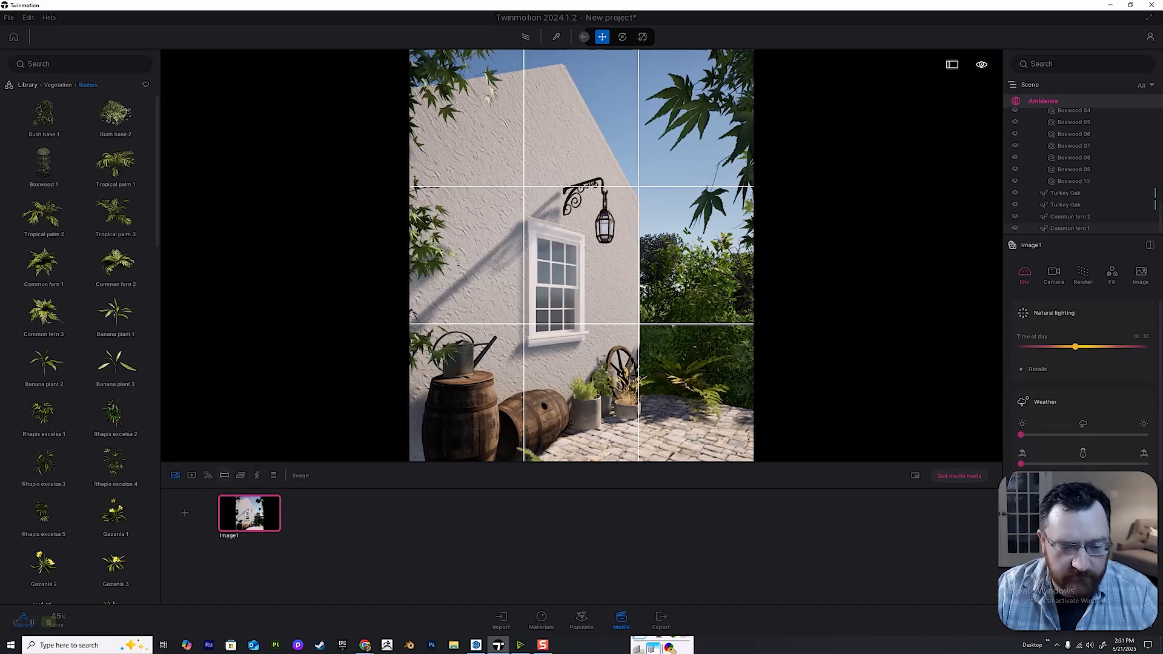
{"action": "left_click", "coordinate": [243, 497]}
{"action": "left_click", "coordinate": [241, 481]}
{"action": "left_click", "coordinate": [243, 497]}
{"action": "left_click", "coordinate": [242, 481]}
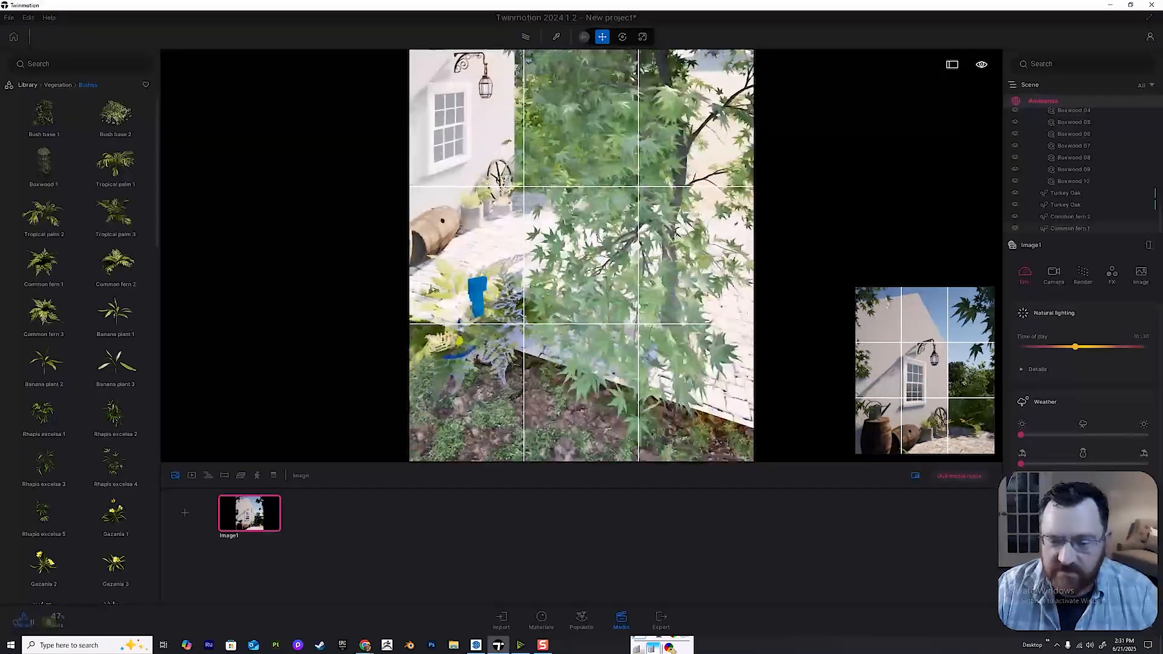
Move Common fern 1 and Common fern 2 forward onto the stone paving so they enter the Image1 preview.
{"action": "key", "text": "a"}
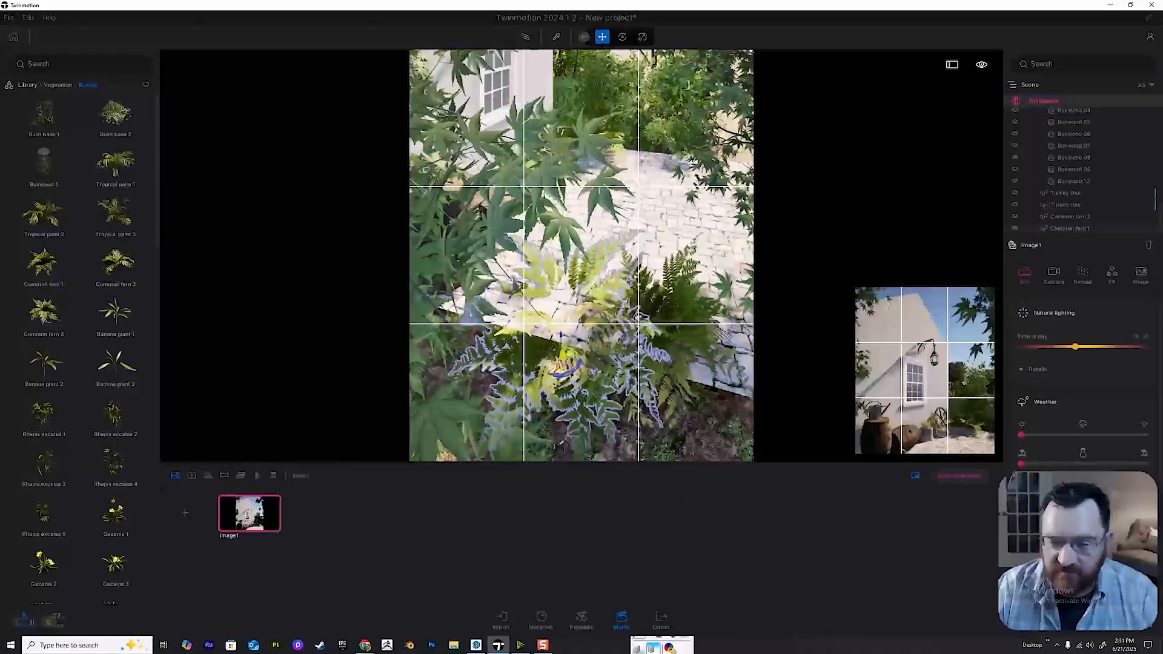
{"action": "key", "text": "w"}
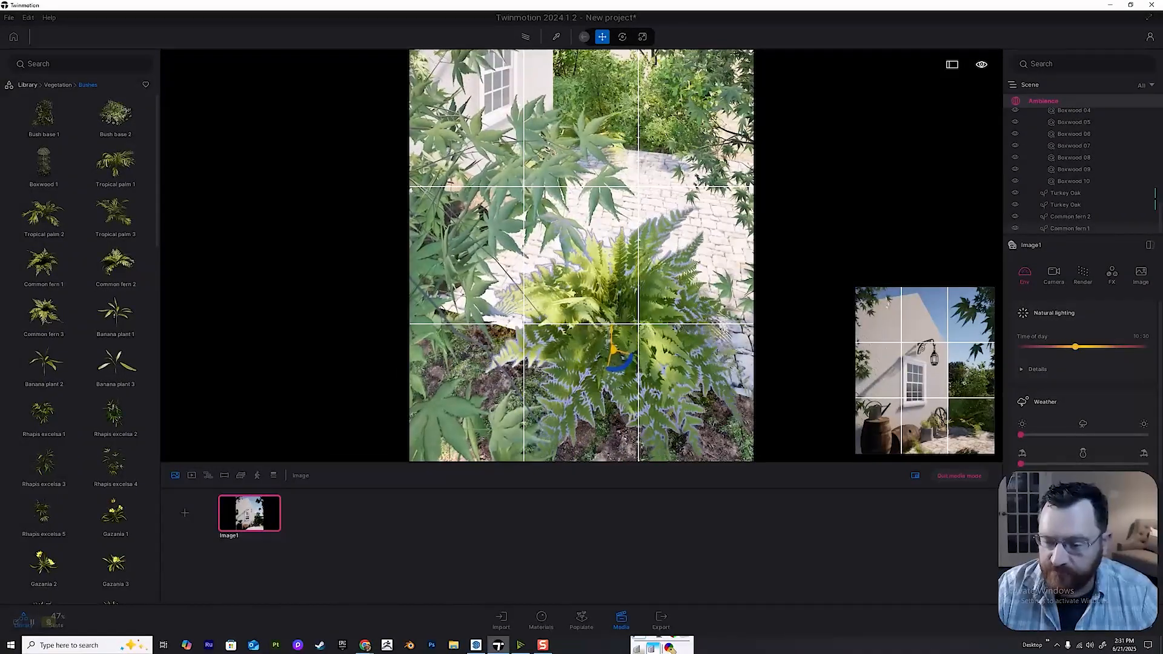
{"action": "left_click_drag", "start_coordinate": [613, 349], "coordinate": [635, 357]}
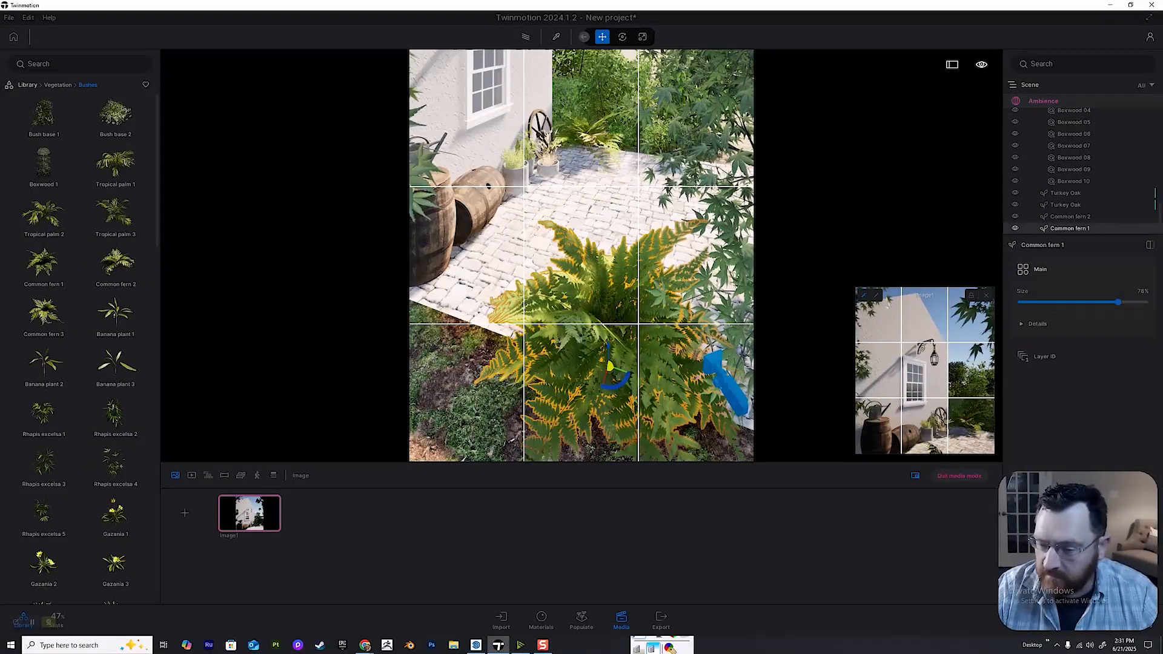
{"action": "left_click_drag", "start_coordinate": [584, 391], "coordinate": [586, 325]}
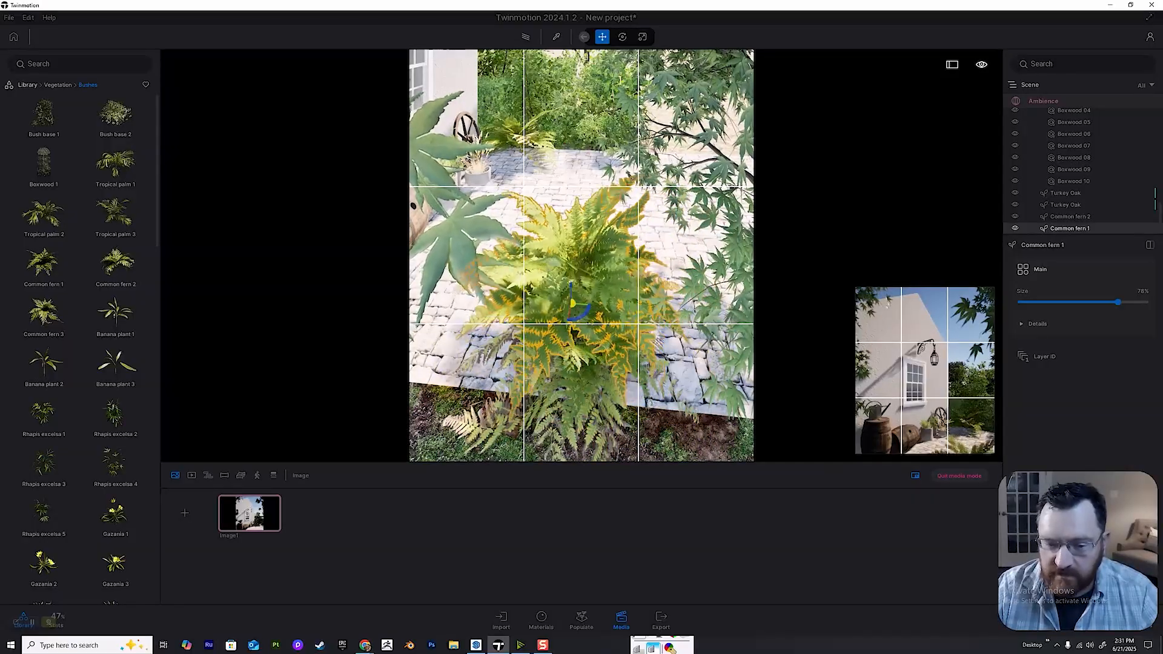
{"action": "left_click", "coordinate": [590, 380]}
{"action": "mouse_move", "coordinate": [594, 376]}
{"action": "middle_mouse_down", "text": "shift"}
{"action": "mouse_move", "coordinate": [592, 400]}
{"action": "mouse_move", "coordinate": [592, 362]}
{"action": "middle_mouse_up", "text": "shift"}
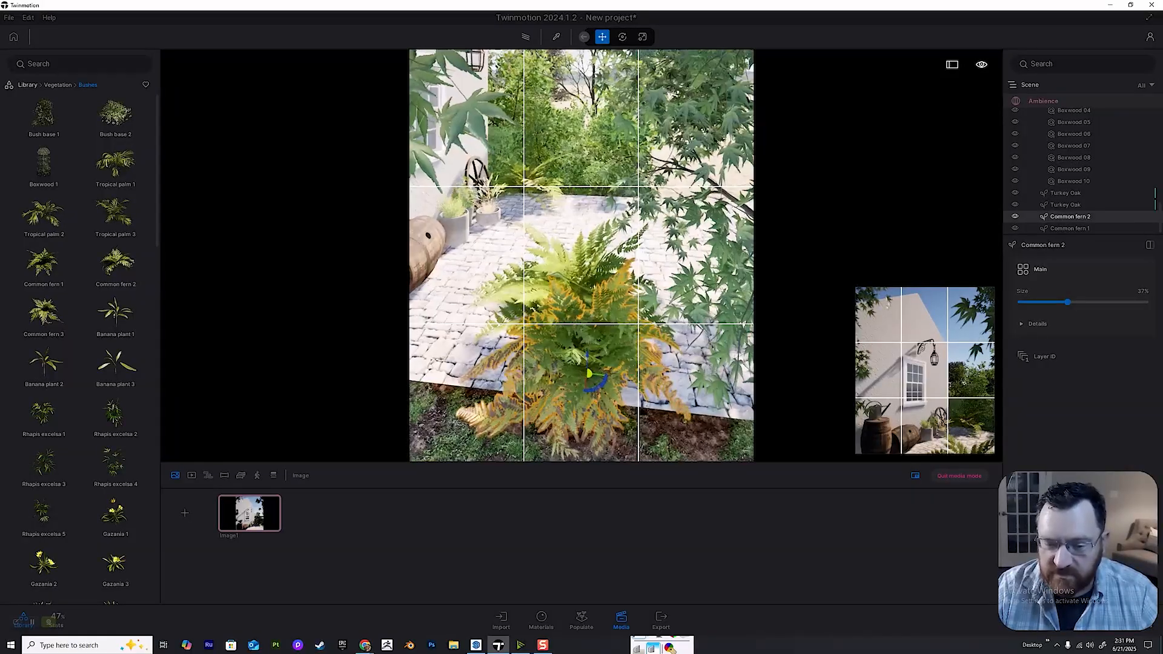
{"action": "mouse_move", "coordinate": [683, 332]}
{"action": "left_mouse_down"}
{"action": "mouse_move", "coordinate": [720, 344]}
{"action": "mouse_move", "coordinate": [695, 318]}
{"action": "left_mouse_up"}
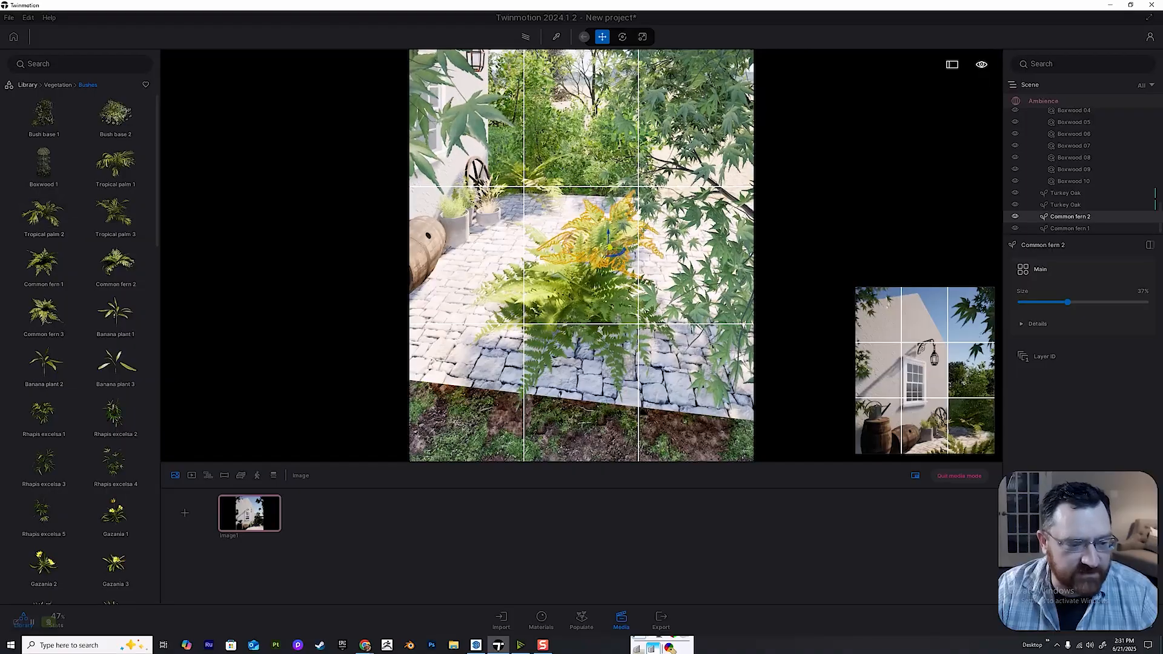
Place a Bush base 1 at the patio's near edge, set its size to 0%, and shift it beside the ferns toward the barrels.
{"action": "left_click_drag", "start_coordinate": [44, 112], "coordinate": [569, 382]}
{"action": "left_click_drag", "start_coordinate": [1072, 302], "coordinate": [1021, 302]}
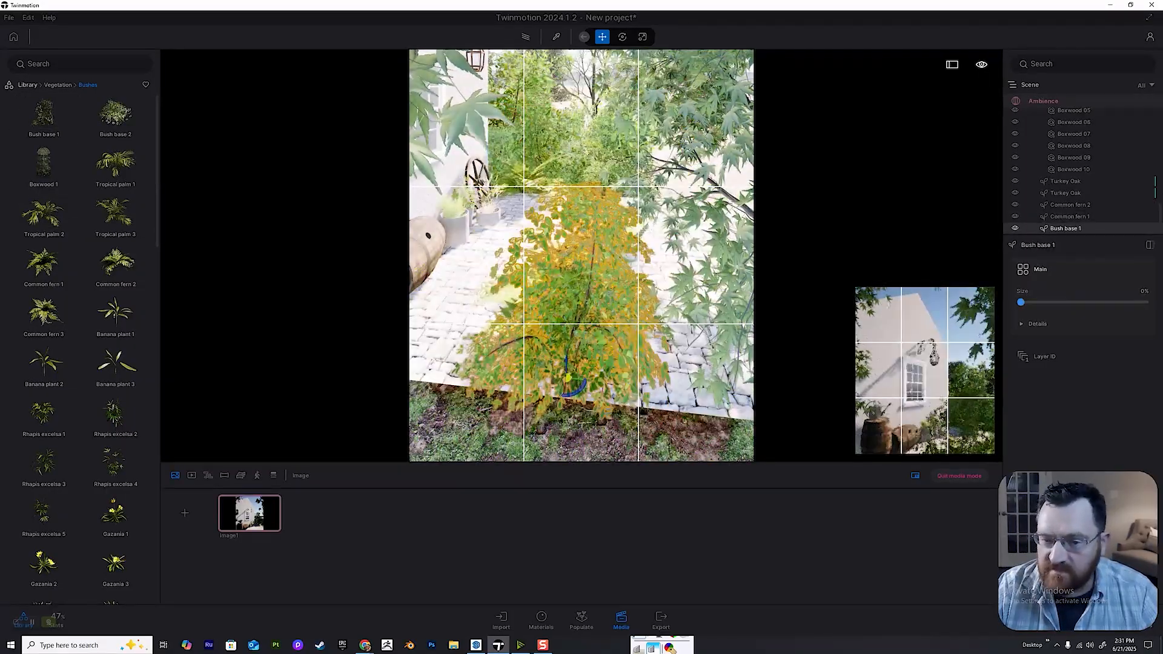
{"action": "left_click_drag", "start_coordinate": [568, 378], "coordinate": [531, 412]}
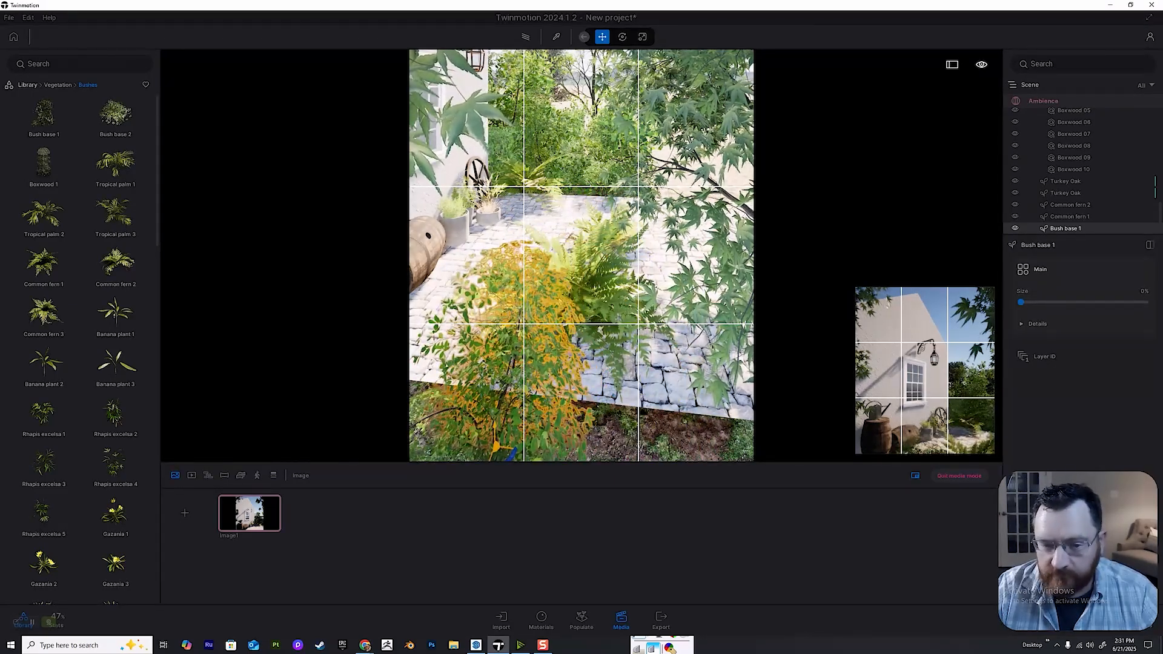
Quit media mode, duplicate the small Bush base 1 as one instance 0.18 ft away, and rotate the copy.
{"action": "left_click", "coordinate": [959, 475]}
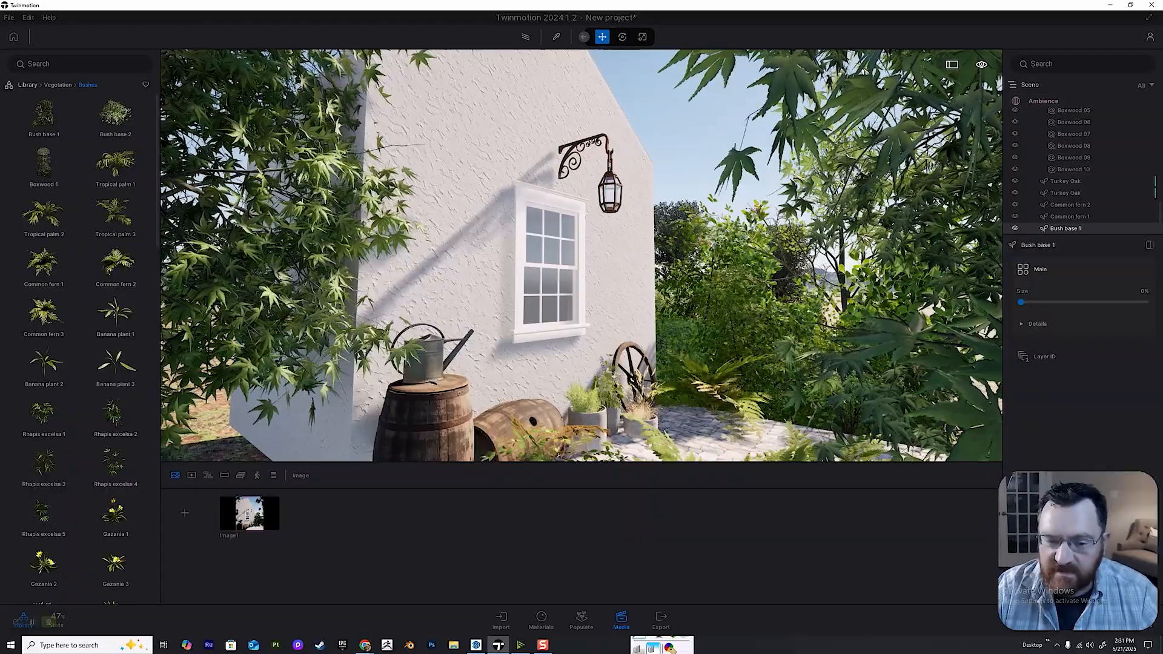
{"action": "key", "text": "s"}
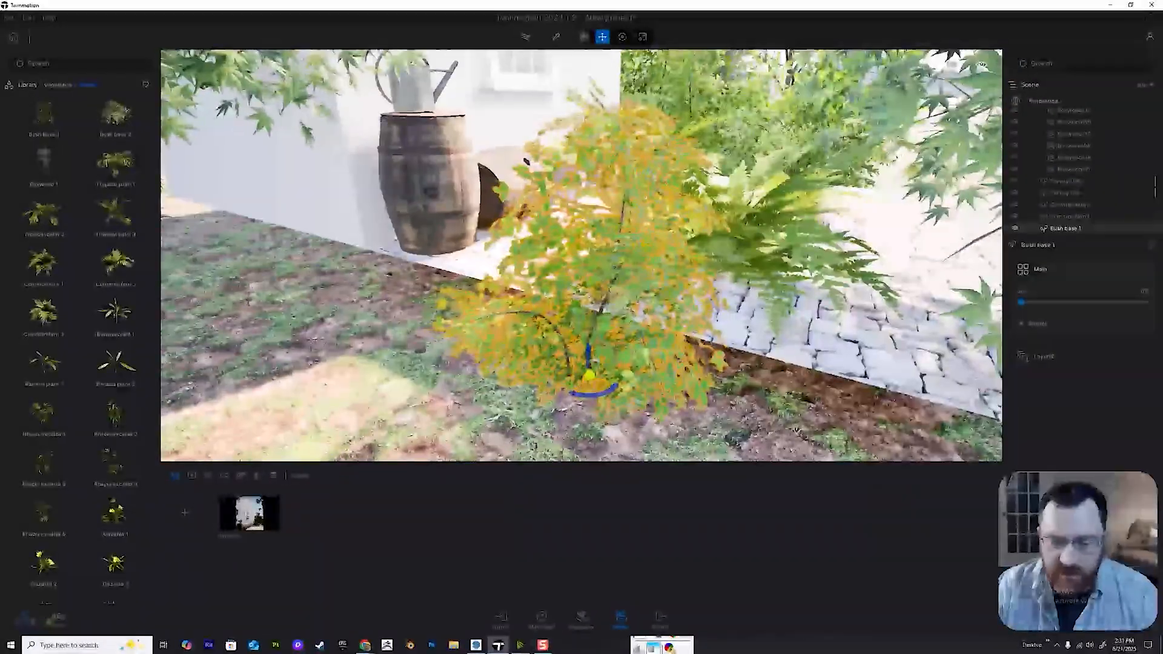
{"action": "left_click_drag", "start_coordinate": [589, 376], "coordinate": [580, 372]}
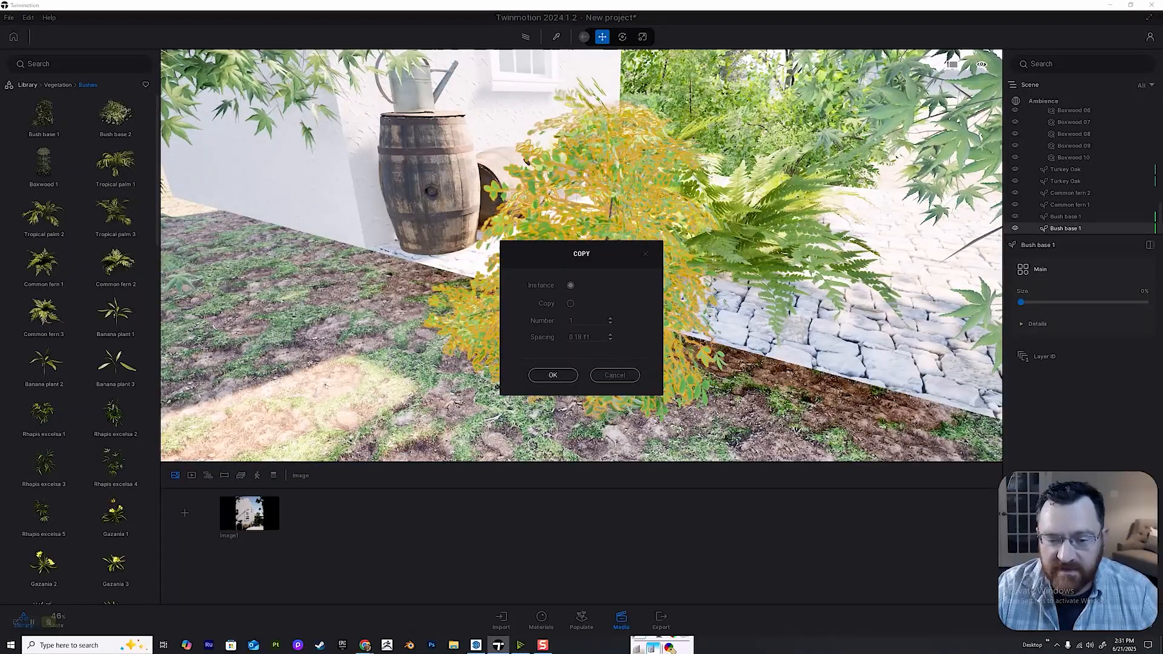
{"action": "left_click", "coordinate": [553, 375]}
{"action": "left_click_drag", "start_coordinate": [585, 391], "coordinate": [542, 385]}
{"action": "right_click_drag", "start_coordinate": [597, 255], "coordinate": [604, 207]}
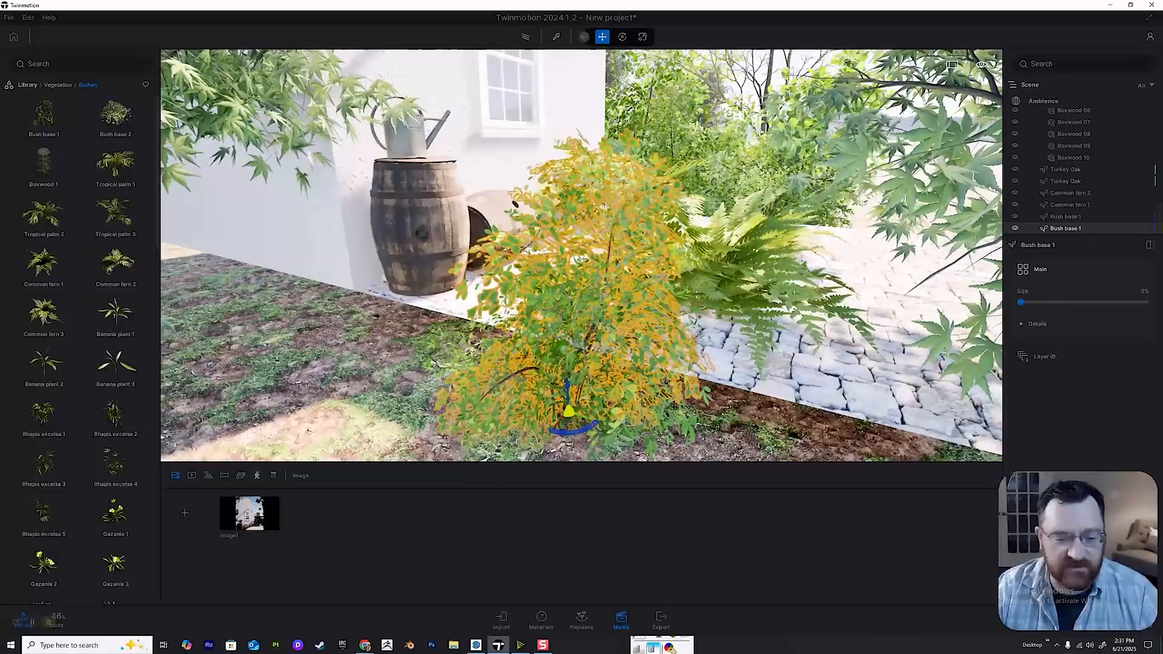
Preview Image1 with path tracing to check the foreground planting, and examine the house's roof and gable edge up close.
{"action": "left_click", "coordinate": [249, 513]}
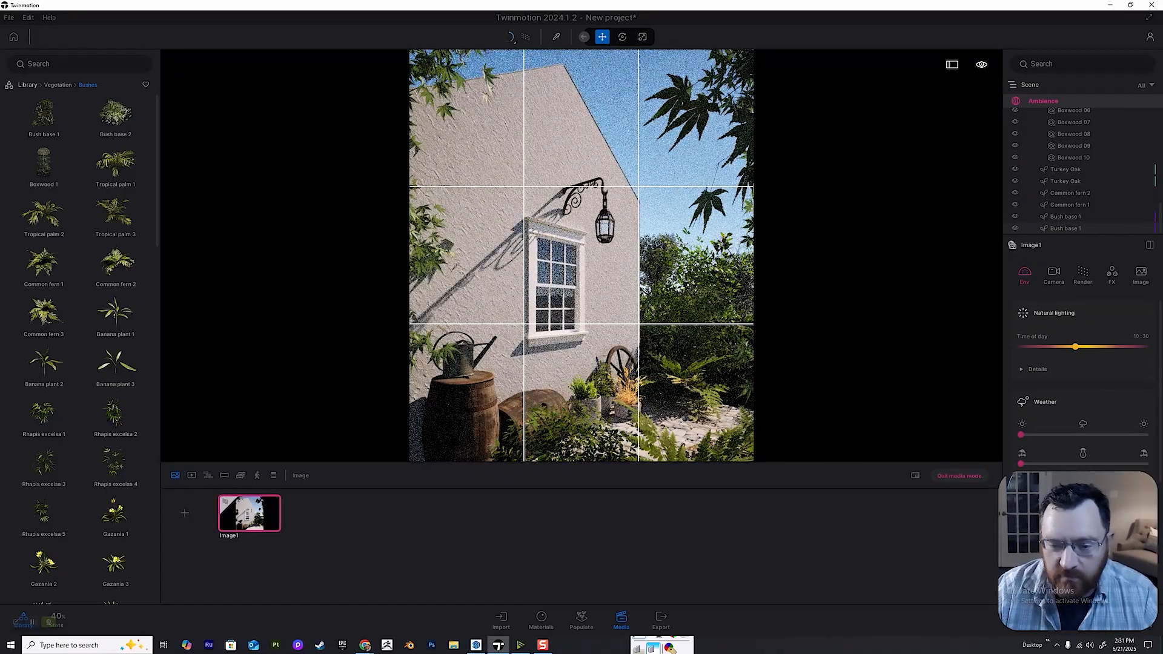
{"action": "key", "text": "r"}
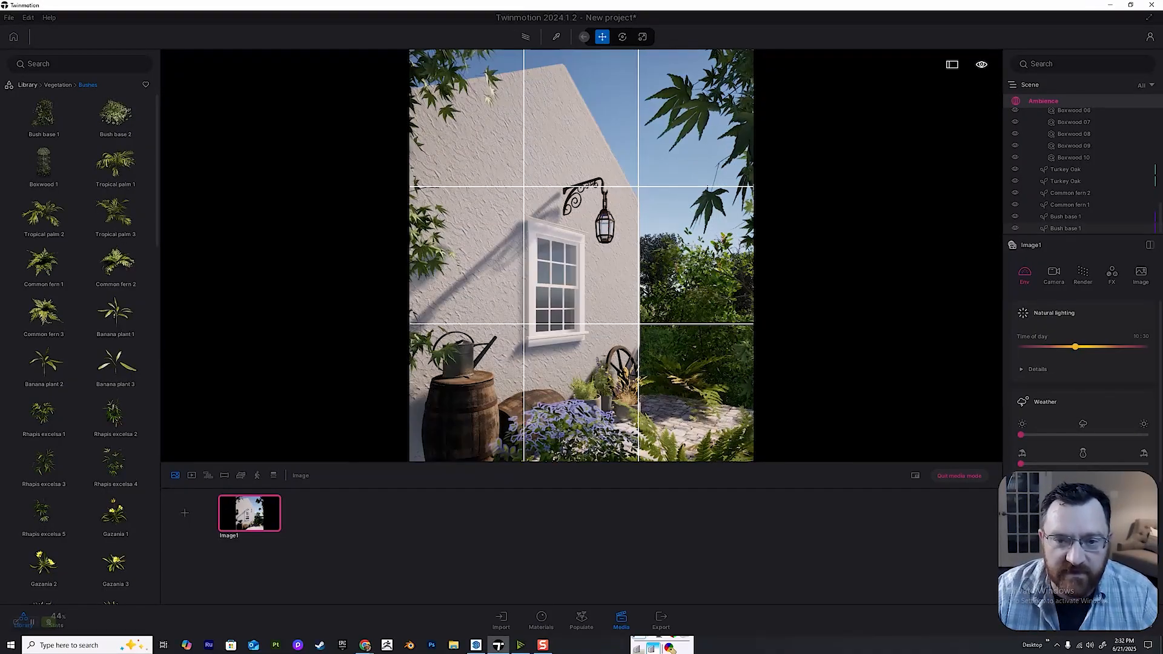
{"action": "key", "text": "w"}
{"action": "right_click_drag", "start_coordinate": [582, 256], "coordinate": [497, 152]}
{"action": "right_click_drag", "start_coordinate": [581, 255], "coordinate": [563, 364]}
{"action": "key", "text": "e"}
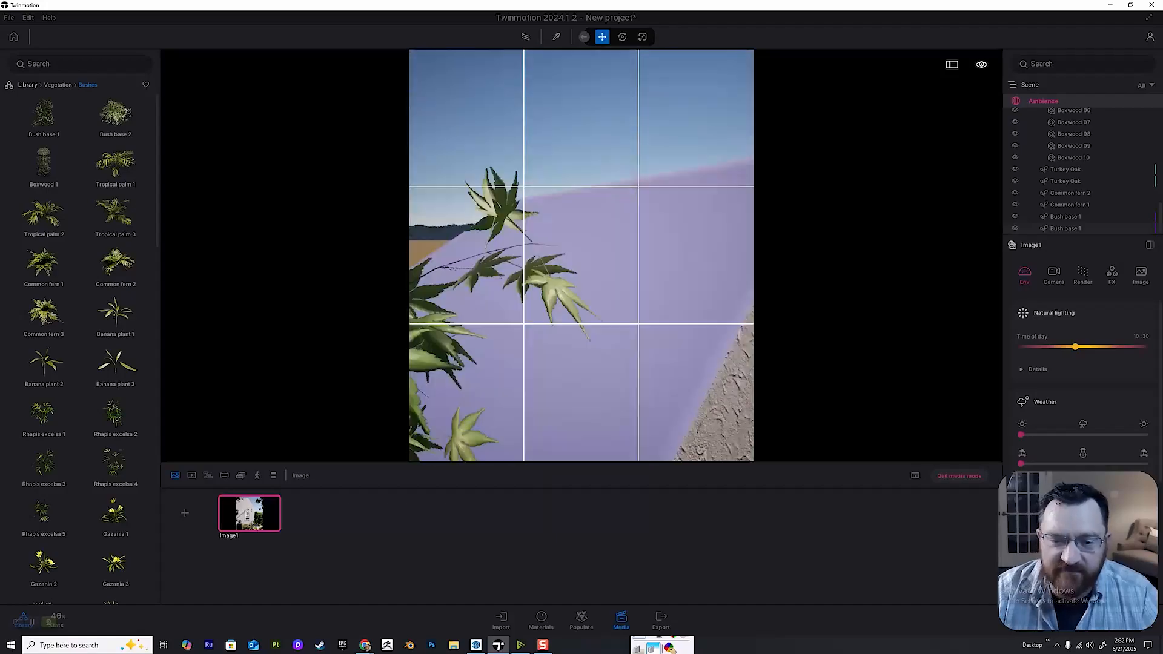
{"action": "key", "text": "q"}
{"action": "key", "text": "Escape"}
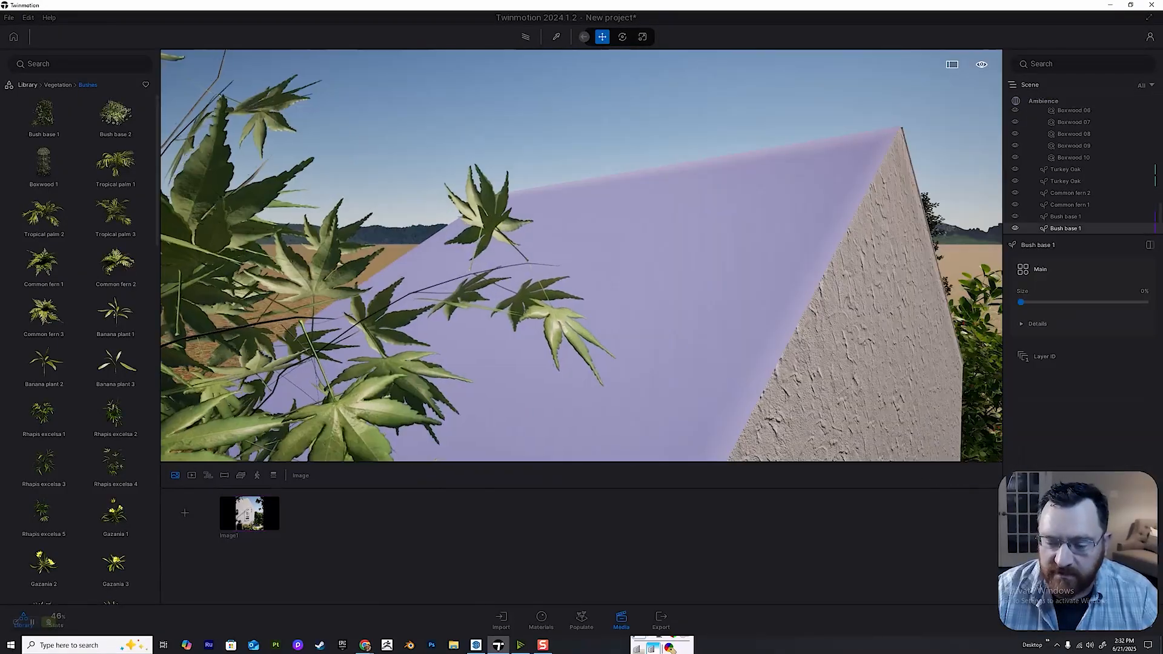
Switch to SketchUp and push/pull the narrow trim strip along the gable's right slope outward from the wall.
{"action": "key", "text": "alt+Tab"}
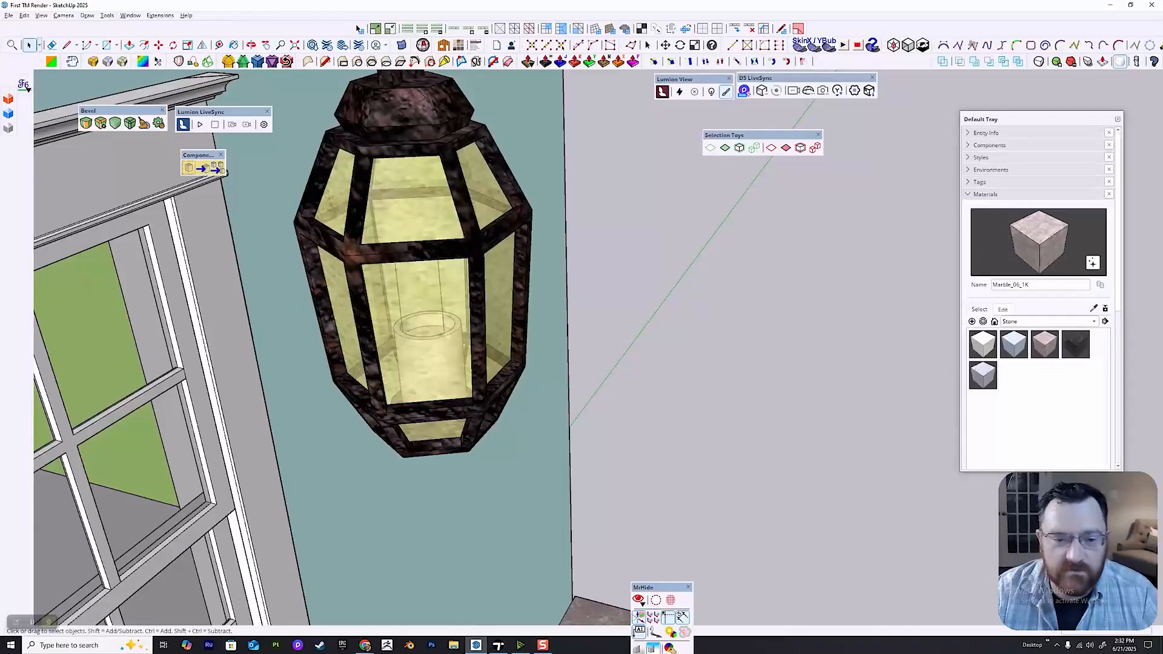
{"action": "scroll", "coordinate": [471, 340], "scroll_direction": "down", "scroll_amount": 12}
{"action": "mouse_move", "coordinate": [475, 357]}
{"action": "middle_mouse_down", "text": "shift"}
{"action": "mouse_move", "coordinate": [578, 369]}
{"action": "mouse_move", "coordinate": [349, 315]}
{"action": "mouse_move", "coordinate": [397, 433]}
{"action": "middle_mouse_up", "text": "shift"}
{"action": "scroll", "coordinate": [432, 284], "scroll_direction": "up", "scroll_amount": 3}
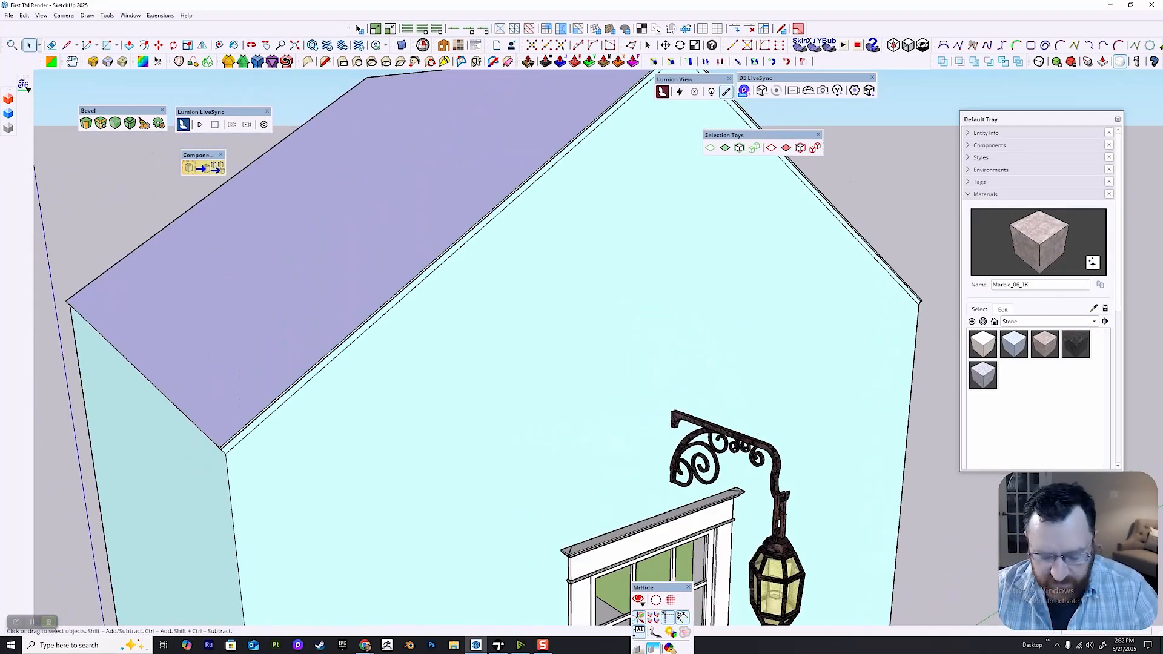
{"action": "mouse_move", "coordinate": [736, 164]}
{"action": "middle_mouse_down", "text": "shift"}
{"action": "mouse_move", "coordinate": [527, 306]}
{"action": "mouse_move", "coordinate": [482, 297]}
{"action": "middle_mouse_up", "text": "shift"}
{"action": "scroll", "coordinate": [527, 306], "scroll_direction": "up", "scroll_amount": 3}
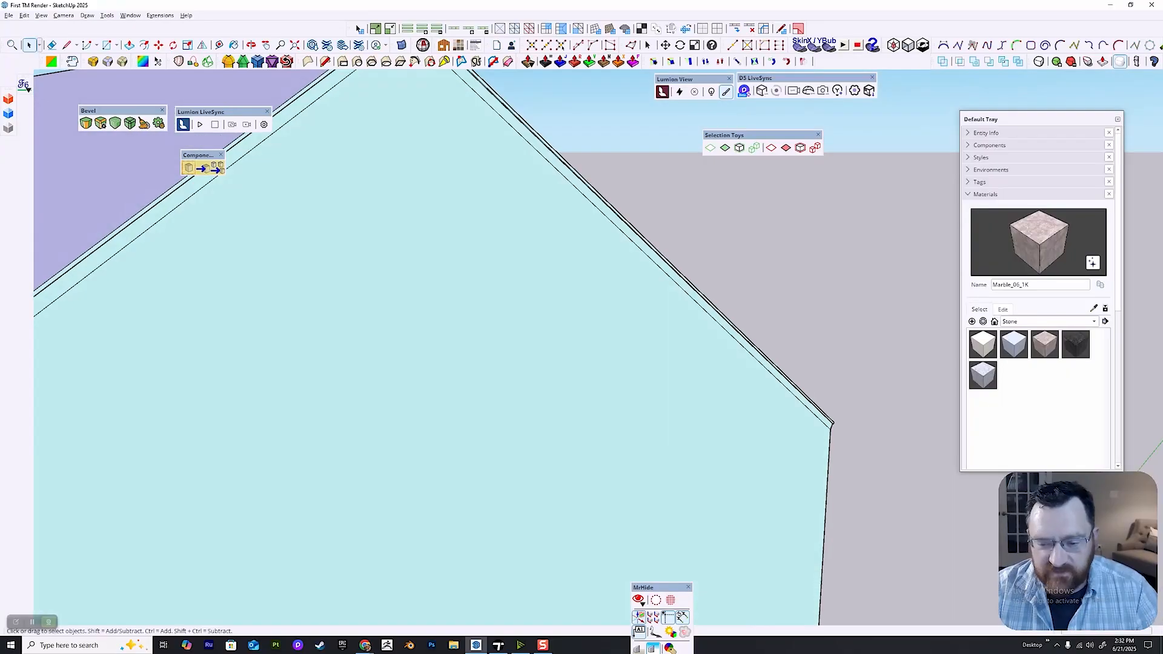
{"action": "key", "text": "p"}
{"action": "middle_click_drag", "start_coordinate": [606, 314], "coordinate": [691, 312]}
{"action": "scroll", "coordinate": [763, 309], "scroll_direction": "up", "scroll_amount": 3}
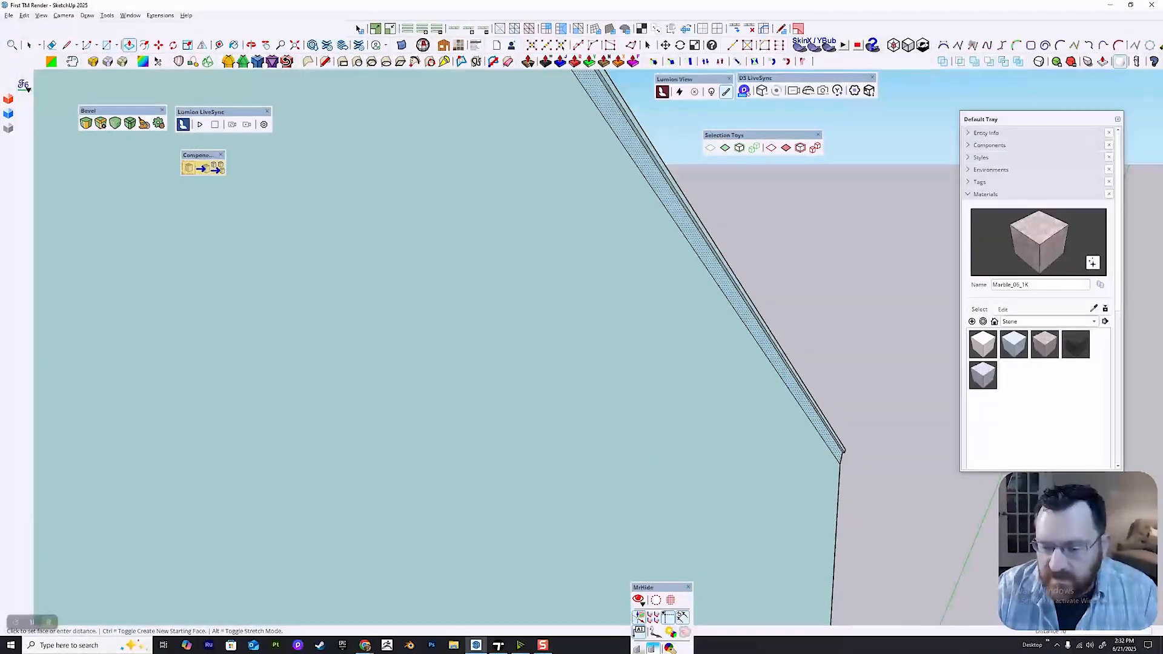
{"action": "left_click", "coordinate": [819, 425]}
{"action": "left_click", "coordinate": [819, 425]}
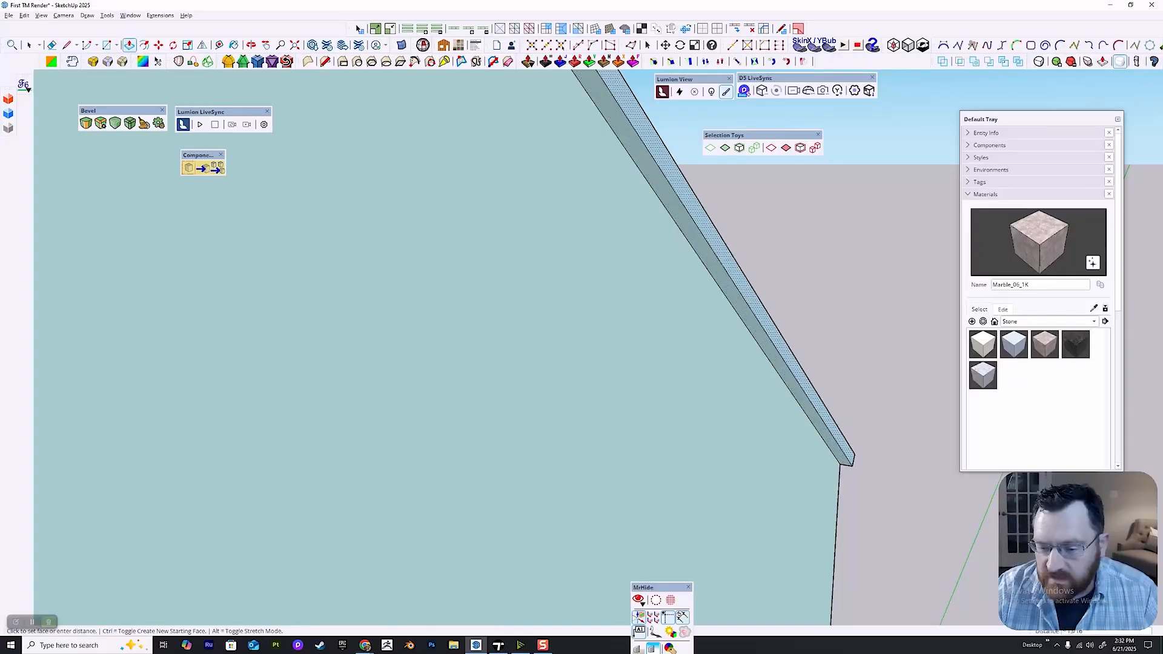
{"action": "left_click", "coordinate": [839, 445]}
Extend the thin roof edge on the same slope outward with Push/Pull, flush with the trim strip.
{"action": "middle_click_drag", "start_coordinate": [811, 417], "coordinate": [636, 472]}
{"action": "scroll", "coordinate": [727, 394], "scroll_direction": "down", "scroll_amount": 3}
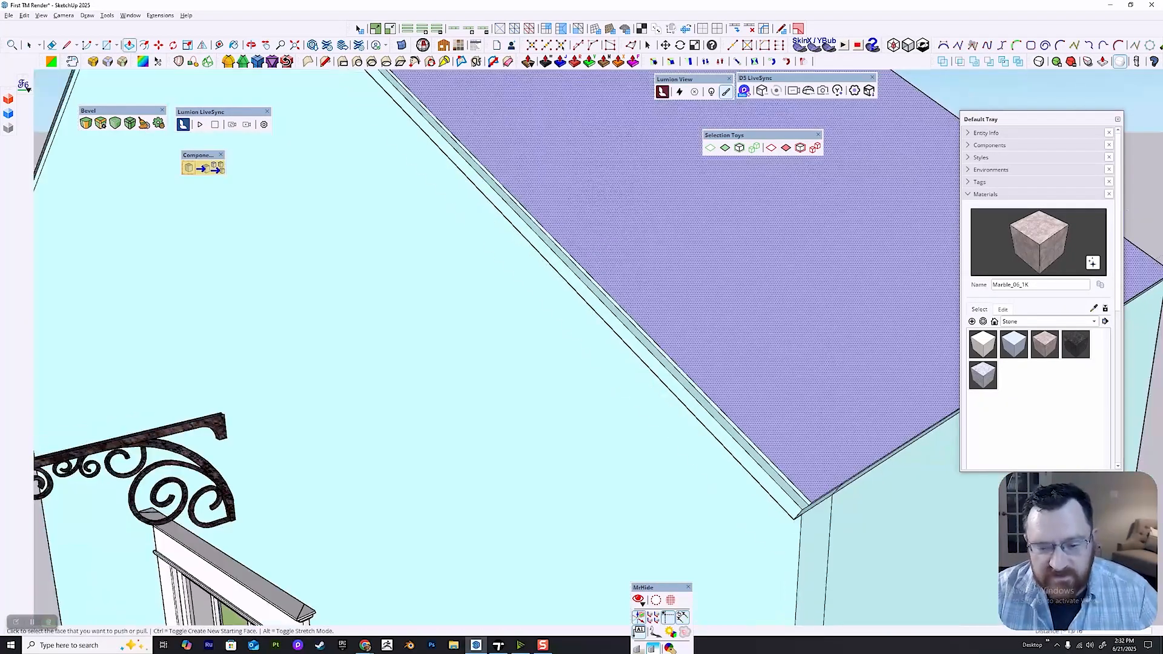
{"action": "middle_click_drag", "start_coordinate": [727, 412], "coordinate": [587, 415]}
{"action": "left_click", "coordinate": [591, 424]}
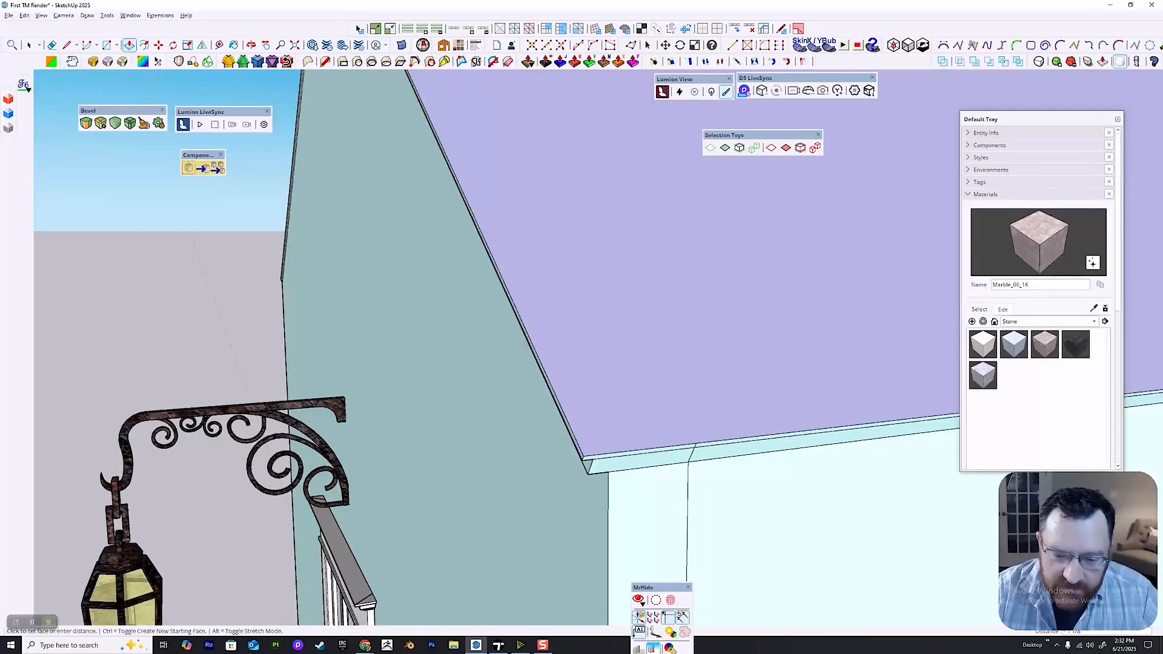
{"action": "left_click", "coordinate": [529, 338]}
{"action": "middle_click_drag", "start_coordinate": [558, 339], "coordinate": [554, 491]}
Push/pull the trim strip and thin roof edge along the gable's other slope outward to match the first side.
{"action": "scroll", "coordinate": [527, 387], "scroll_direction": "down", "scroll_amount": 1}
{"action": "scroll", "coordinate": [376, 394], "scroll_direction": "down", "scroll_amount": 3}
{"action": "middle_click_drag", "start_coordinate": [436, 478], "coordinate": [636, 418]}
{"action": "middle_click_drag", "start_coordinate": [424, 363], "coordinate": [660, 418]}
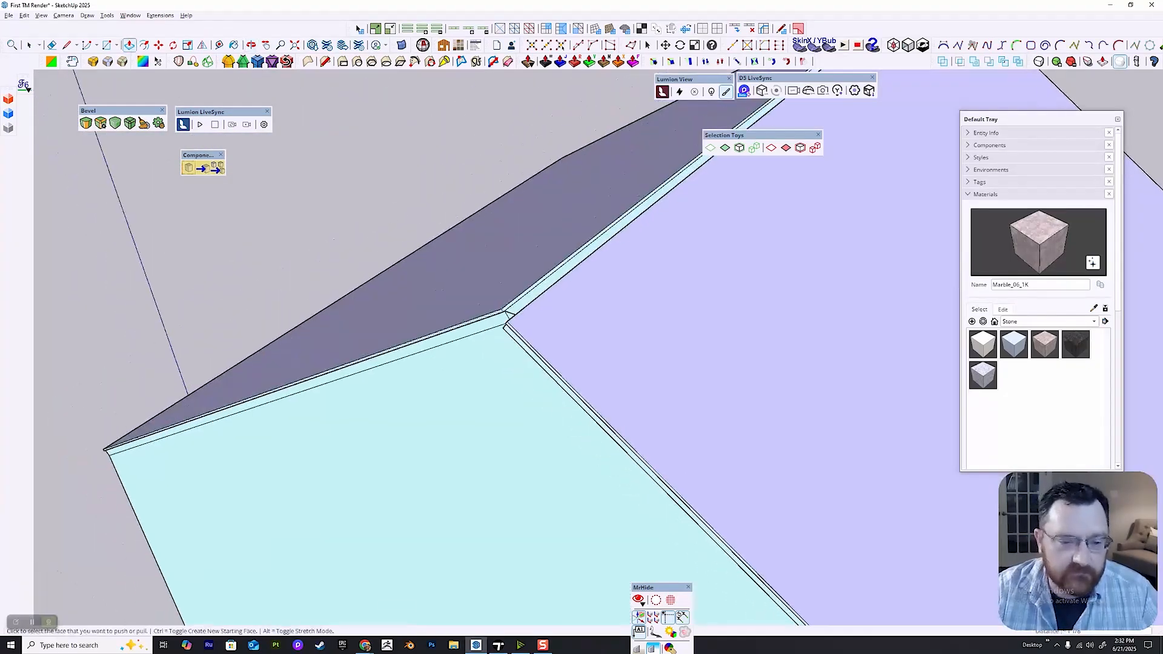
{"action": "middle_click_drag", "start_coordinate": [424, 341], "coordinate": [433, 308]}
{"action": "scroll", "coordinate": [387, 370], "scroll_direction": "up", "scroll_amount": 3}
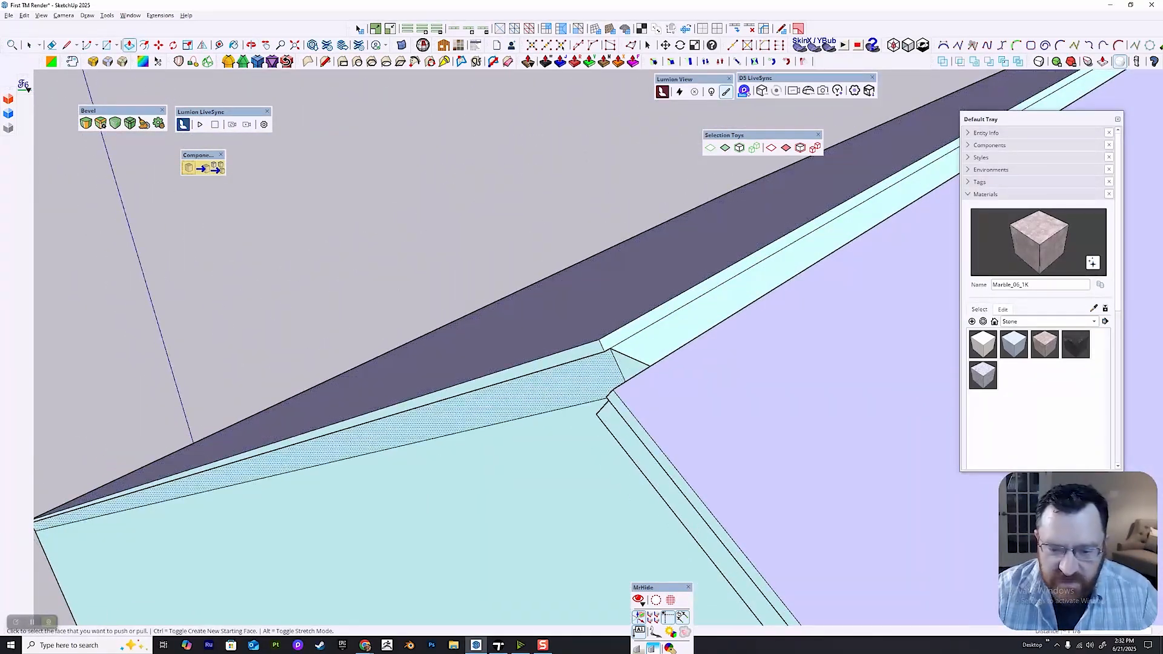
{"action": "left_click", "coordinate": [603, 403]}
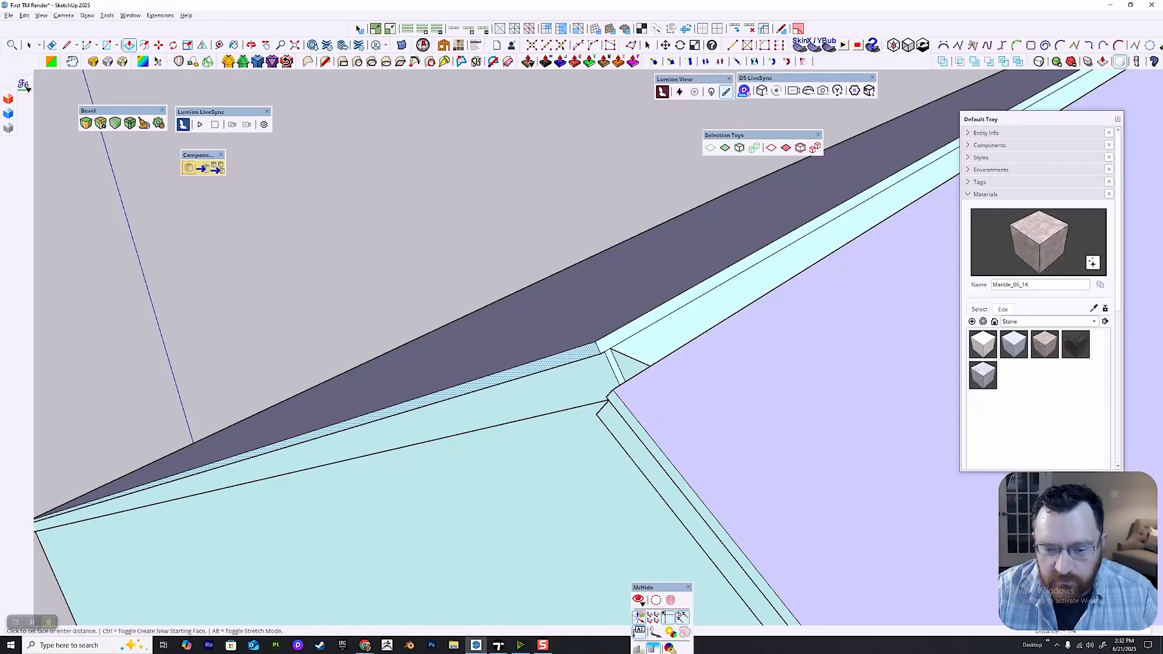
{"action": "left_click", "coordinate": [603, 379]}
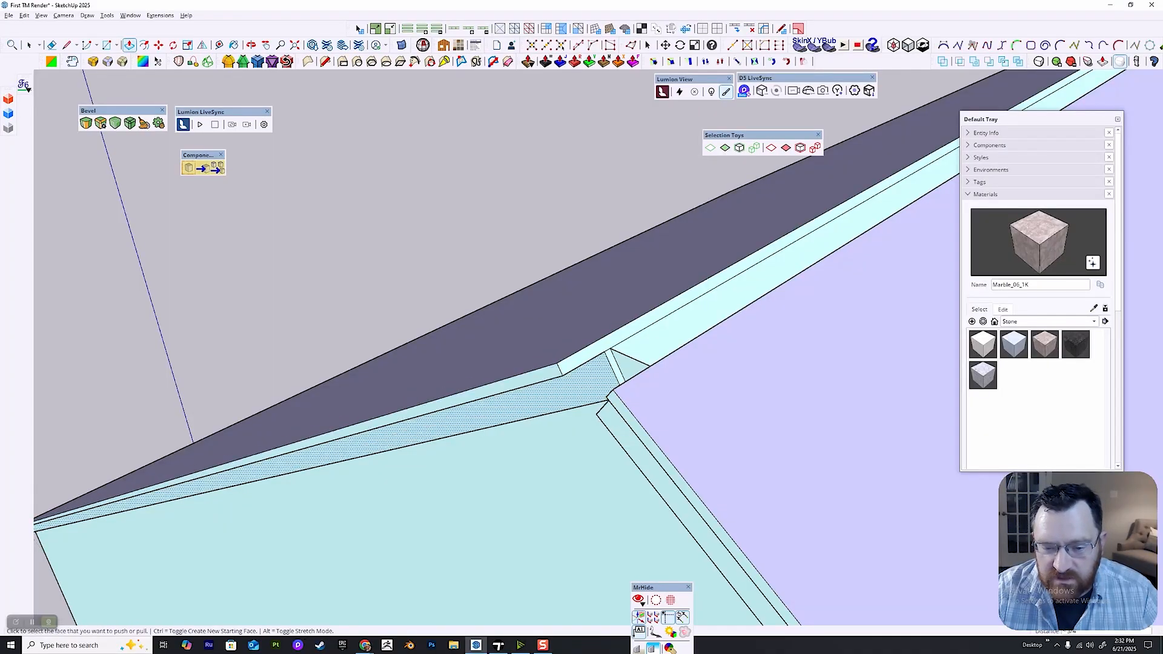
{"action": "mouse_move", "coordinate": [605, 418]}
{"action": "middle_mouse_down"}
{"action": "mouse_move", "coordinate": [757, 373]}
{"action": "mouse_move", "coordinate": [672, 345]}
{"action": "mouse_move", "coordinate": [751, 339]}
{"action": "middle_mouse_up"}
{"action": "scroll", "coordinate": [760, 372], "scroll_direction": "down", "scroll_amount": 5}
{"action": "middle_click_drag", "start_coordinate": [751, 339], "coordinate": [818, 212], "text": "shift"}
{"action": "middle_click_drag", "start_coordinate": [630, 315], "coordinate": [582, 233], "text": "shift"}
{"action": "key", "text": "space"}
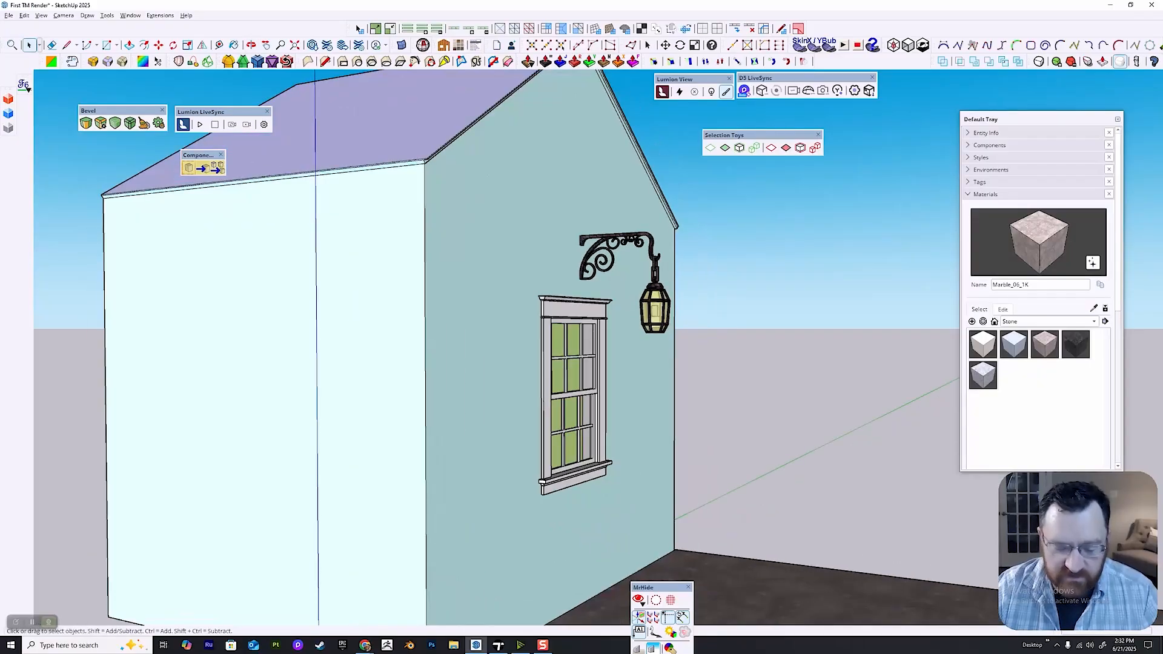
Switch back to Twinmotion, refresh the First TM Render import, and check the gable trim from the front.
{"action": "left_click", "coordinate": [499, 645]}
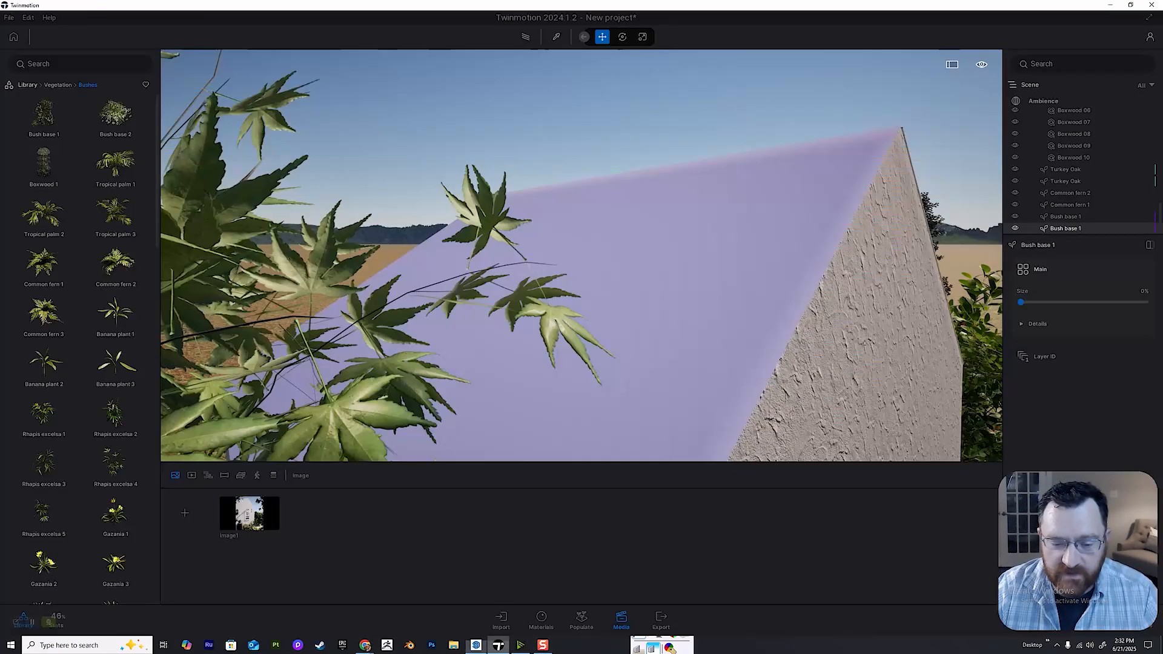
{"action": "left_click", "coordinate": [501, 619]}
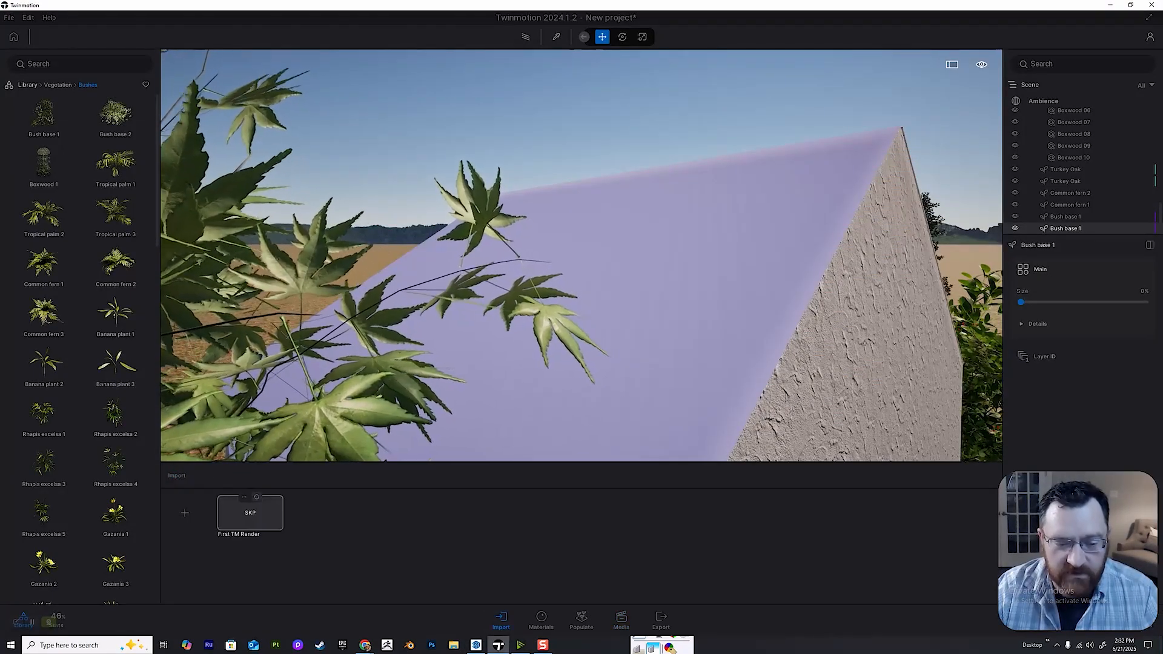
{"action": "left_click", "coordinate": [256, 496]}
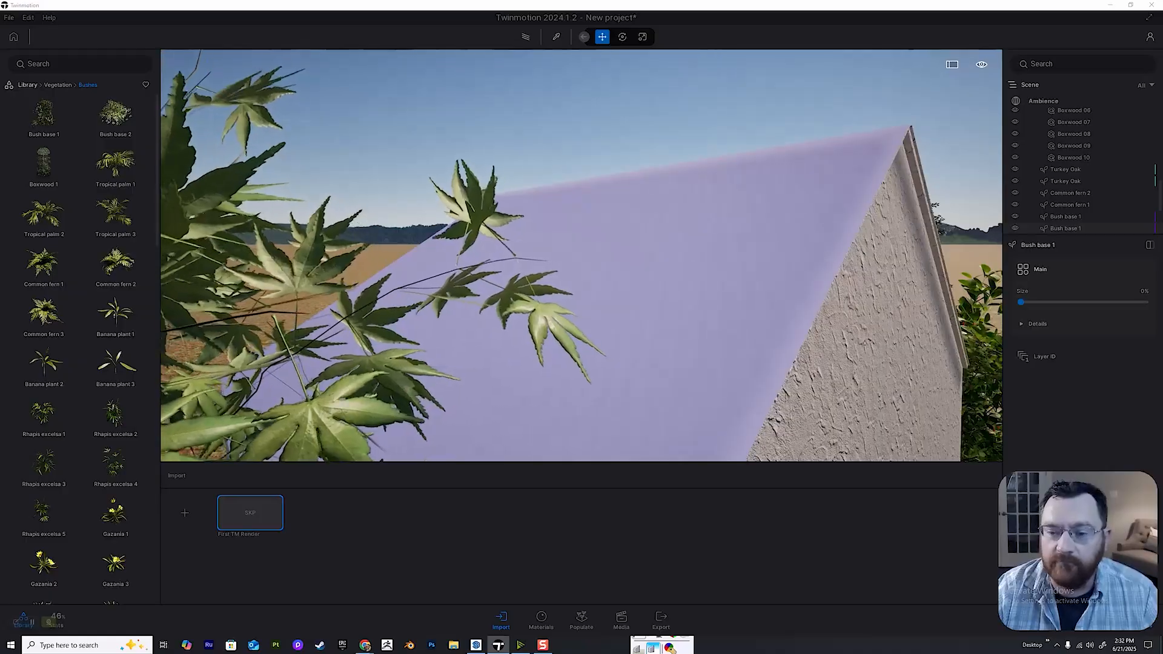
{"action": "key", "text": "d"}
{"action": "right_click_drag", "start_coordinate": [582, 255], "coordinate": [630, 266]}
{"action": "key", "text": "s"}
{"action": "key", "text": "d"}
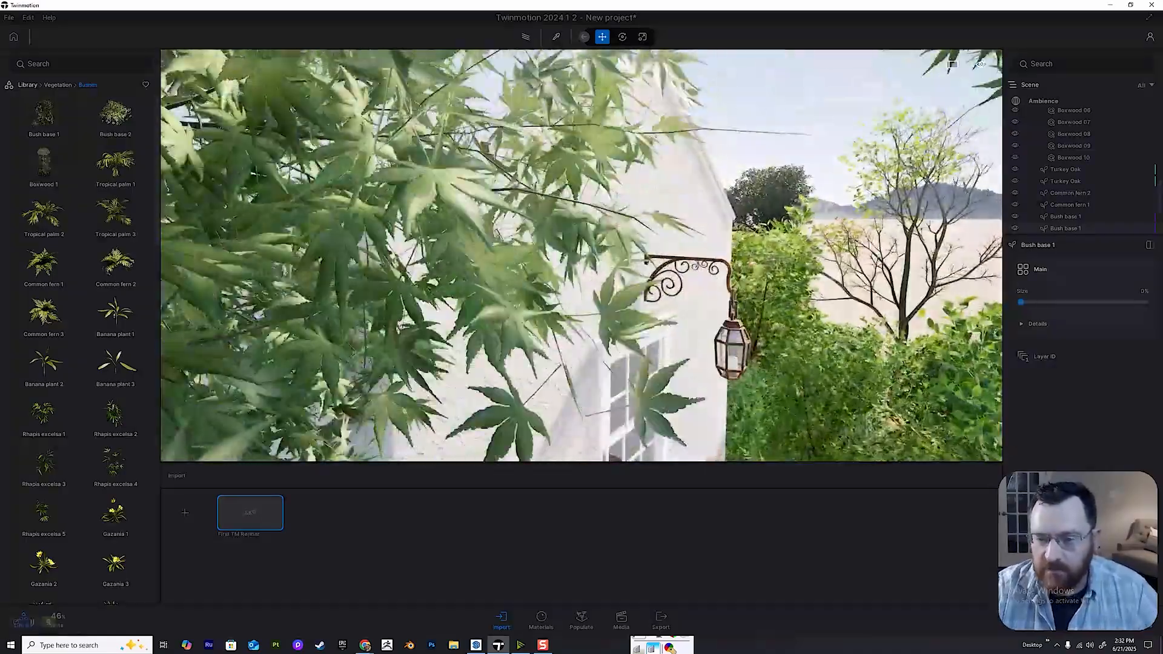
{"action": "key", "text": "w"}
{"action": "key", "text": "e"}
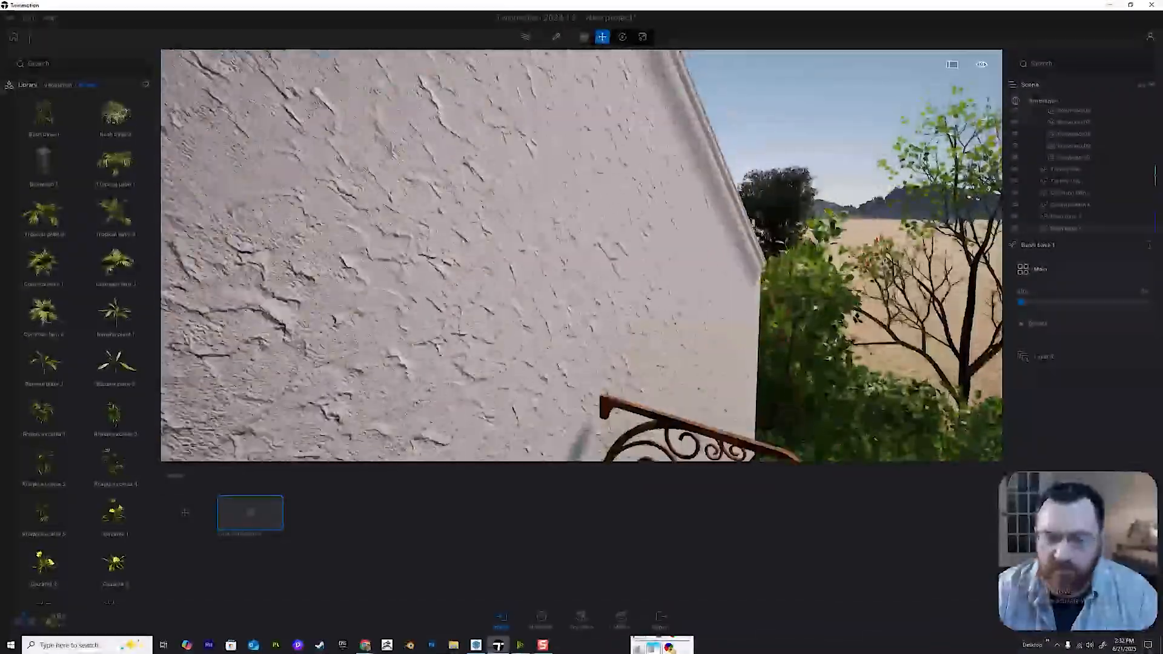
Find the roof covering materials in the library and apply Roof covering 26 to the house's roof.
{"action": "left_click", "coordinate": [28, 85]}
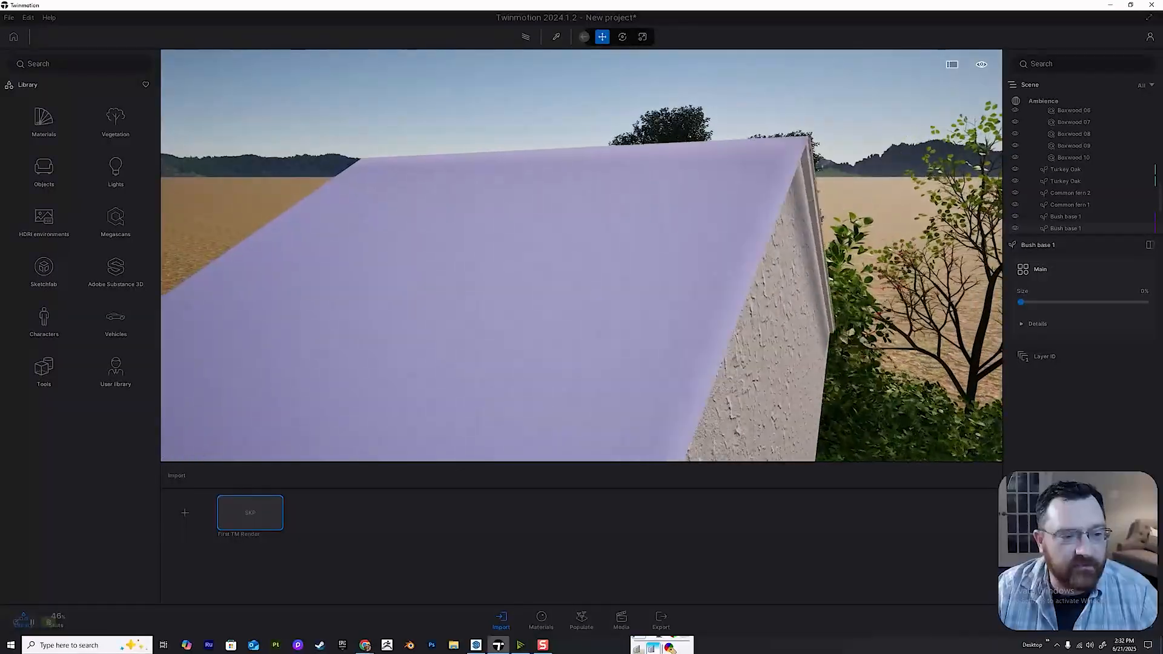
{"action": "left_click", "coordinate": [44, 122]}
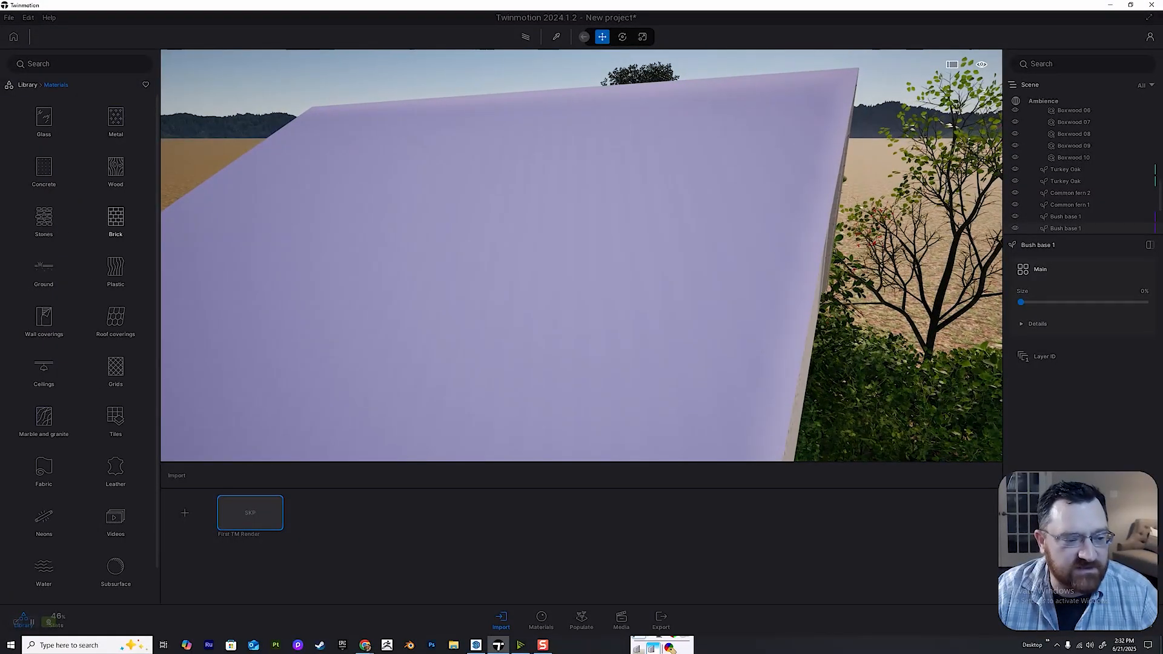
{"action": "left_click", "coordinate": [115, 318]}
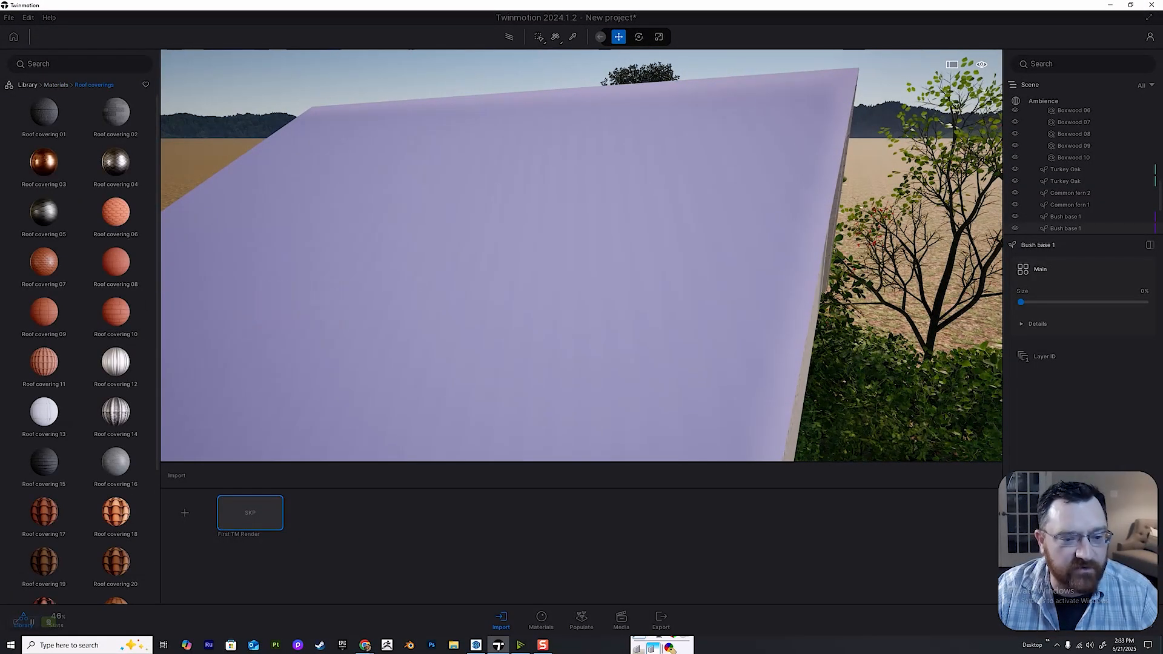
{"action": "scroll", "coordinate": [115, 424], "scroll_direction": "down", "scroll_amount": 3}
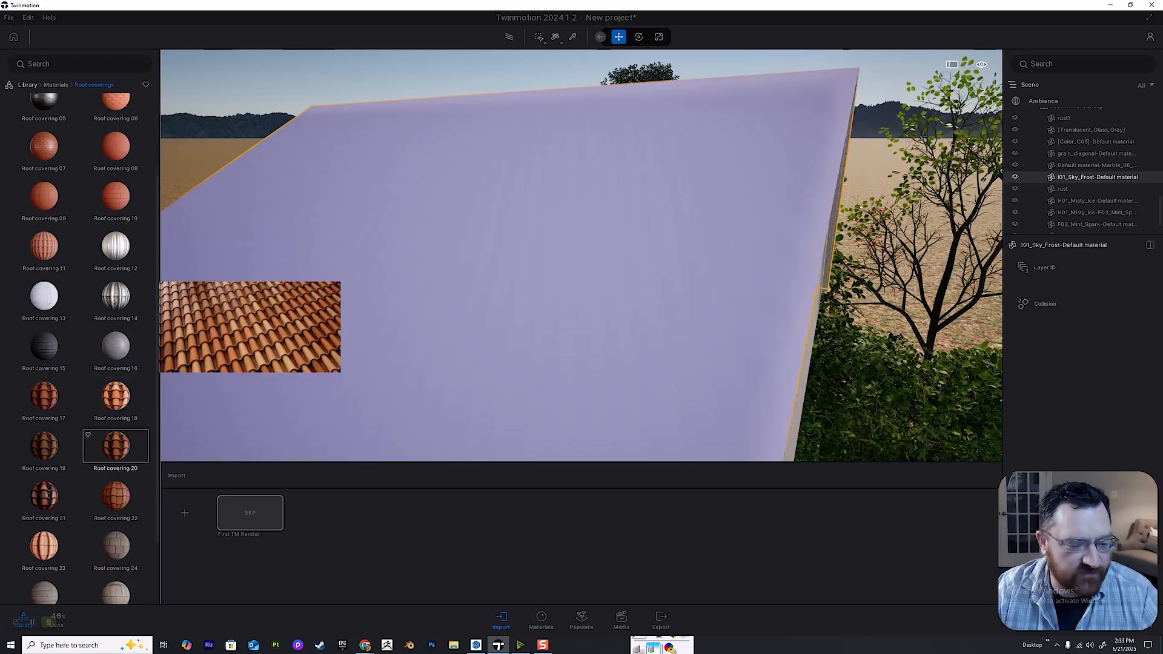
{"action": "left_click", "coordinate": [116, 473]}
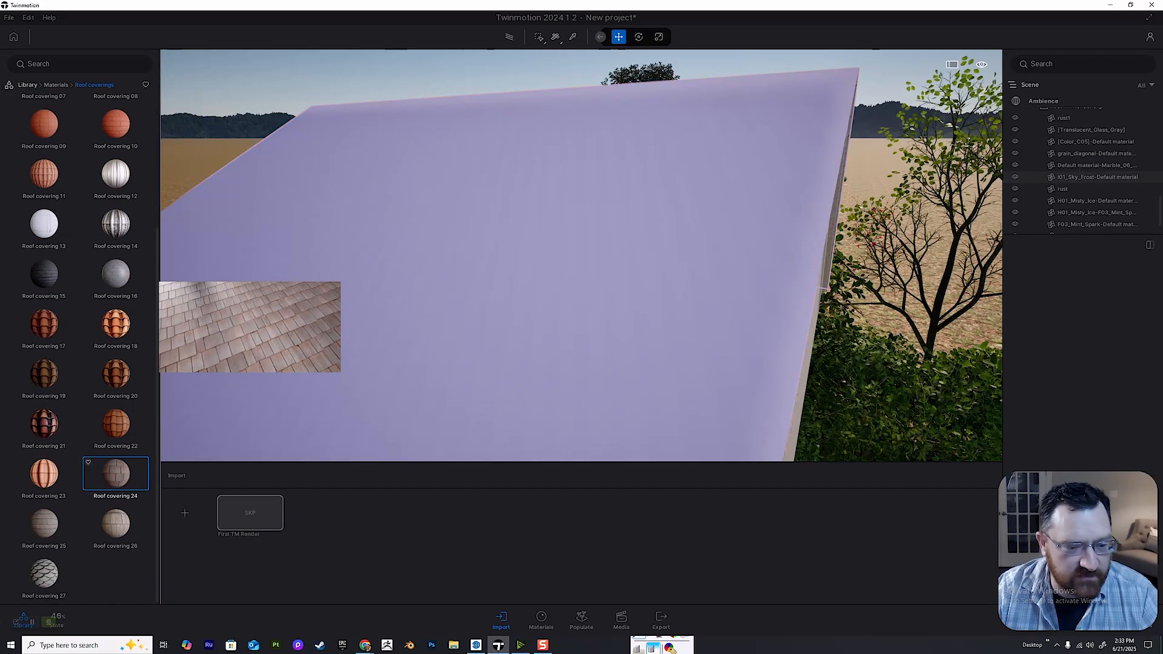
{"action": "left_click_drag", "start_coordinate": [116, 524], "coordinate": [461, 255]}
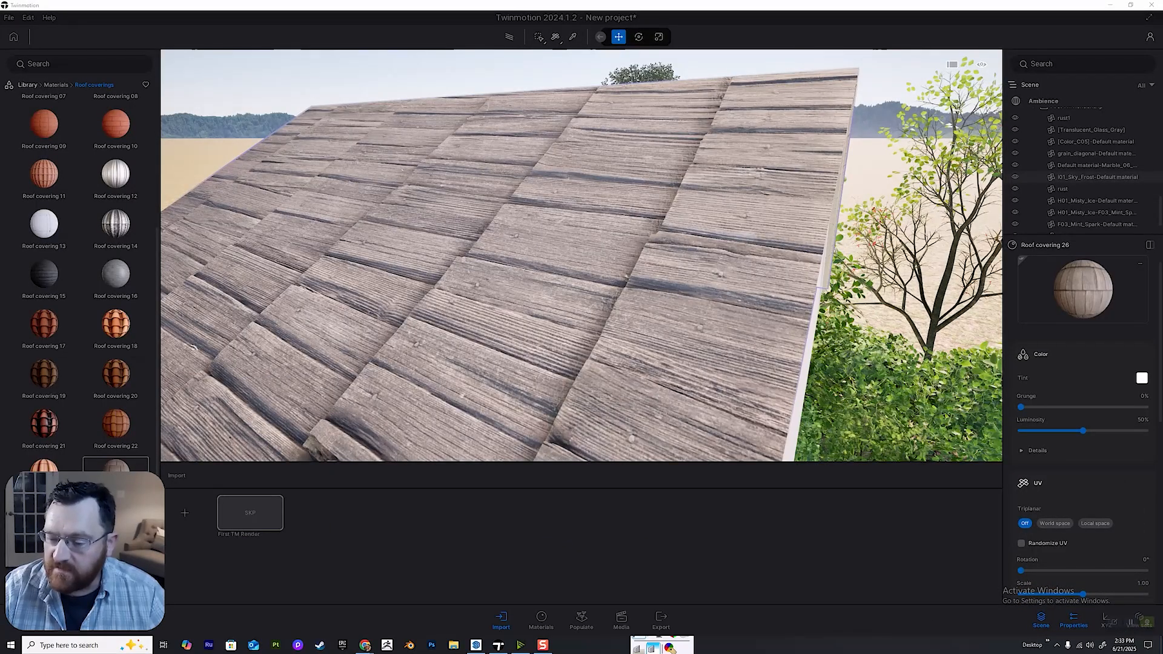
Set the Roof covering 26 texture's rotation to 270° and its scale to 0.18.
{"action": "scroll", "coordinate": [1083, 424], "scroll_direction": "down", "scroll_amount": 6}
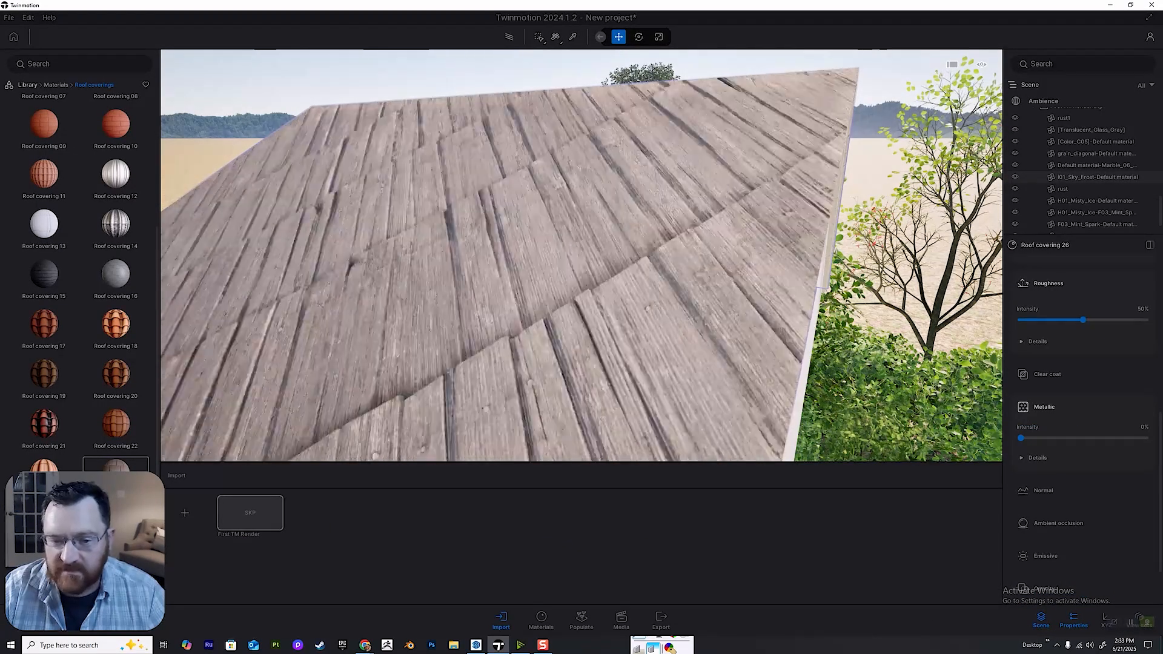
{"action": "key", "text": "KP_Multiply"}
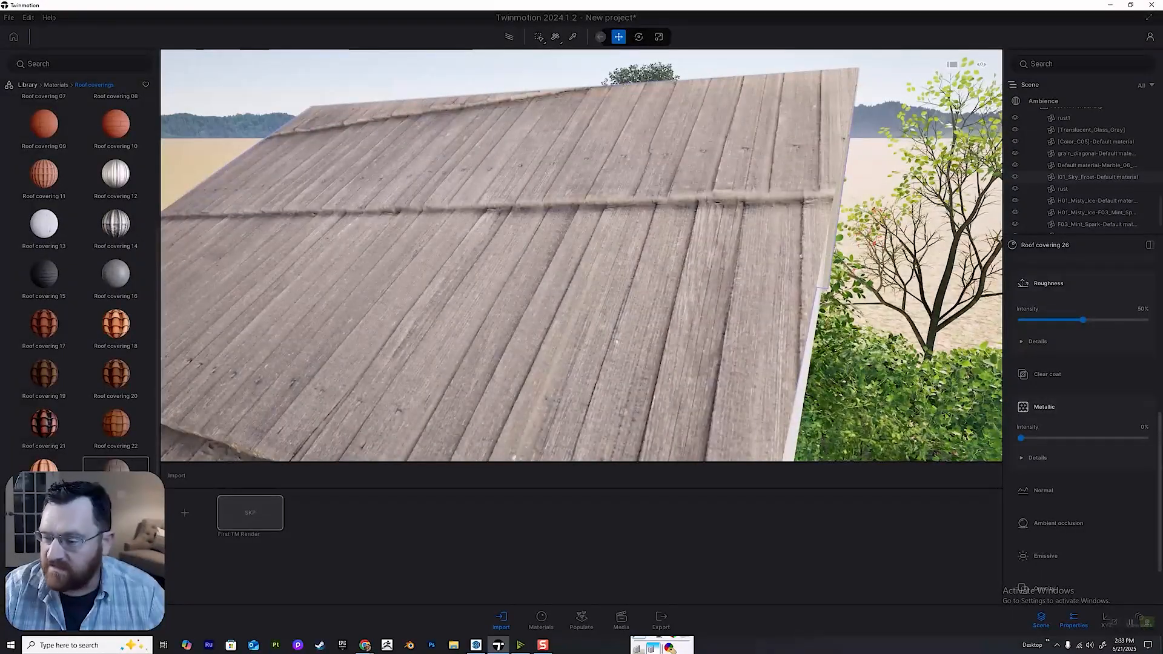
{"action": "key", "text": "s"}
{"action": "key", "text": "w"}
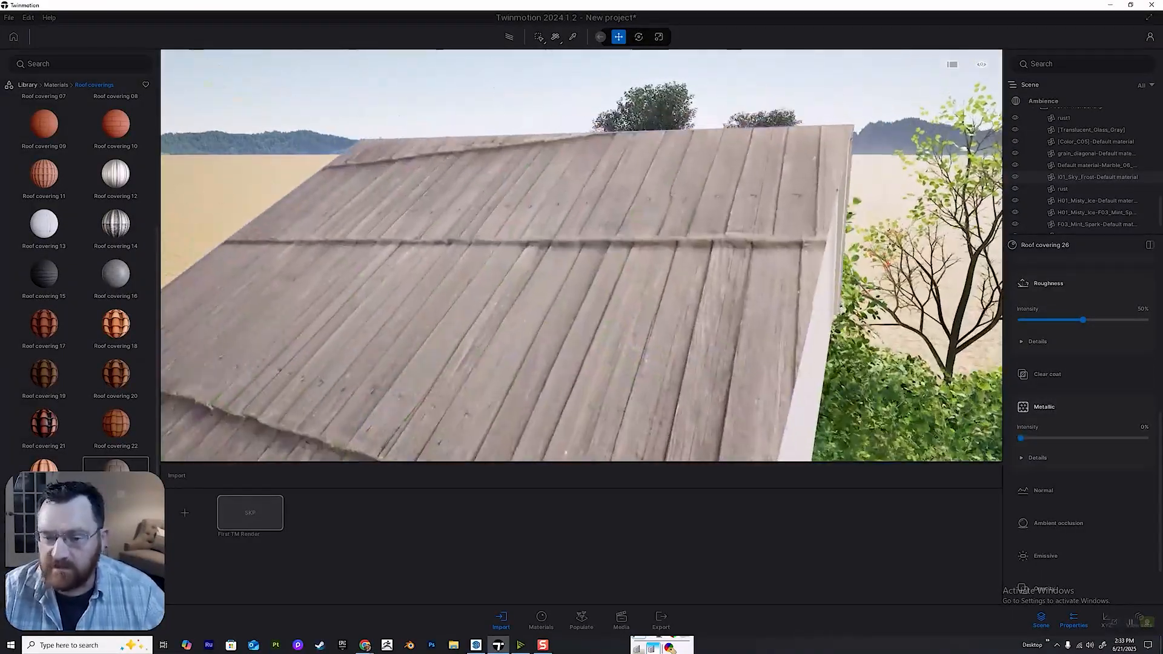
{"action": "key", "text": "d"}
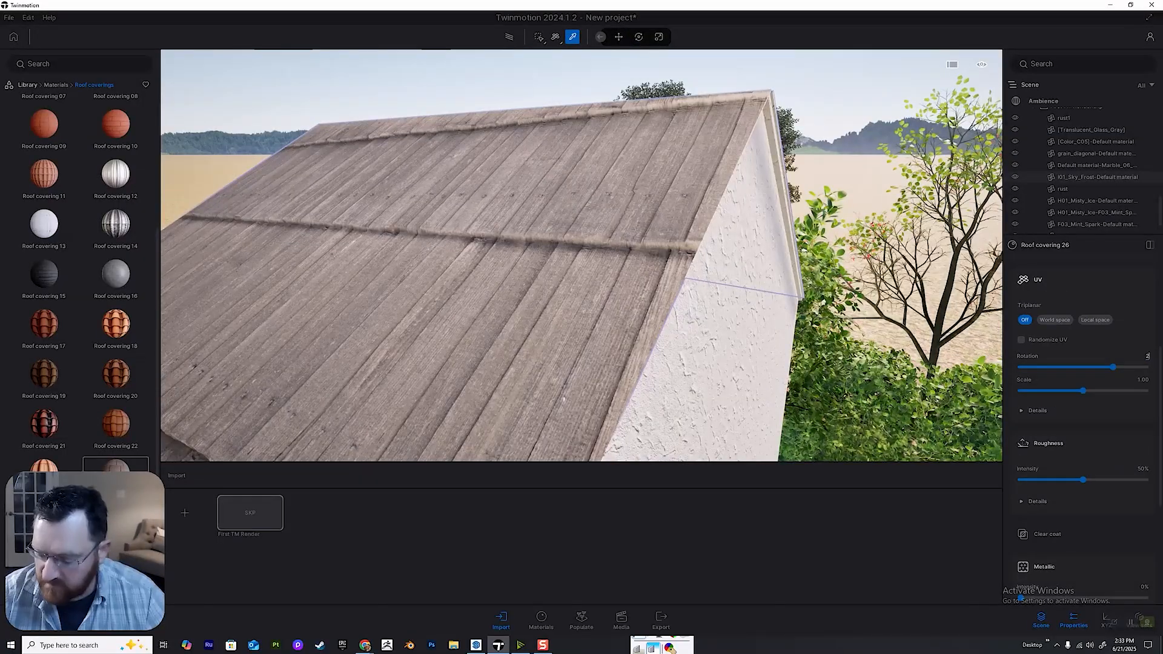
{"action": "type", "text": "270"}
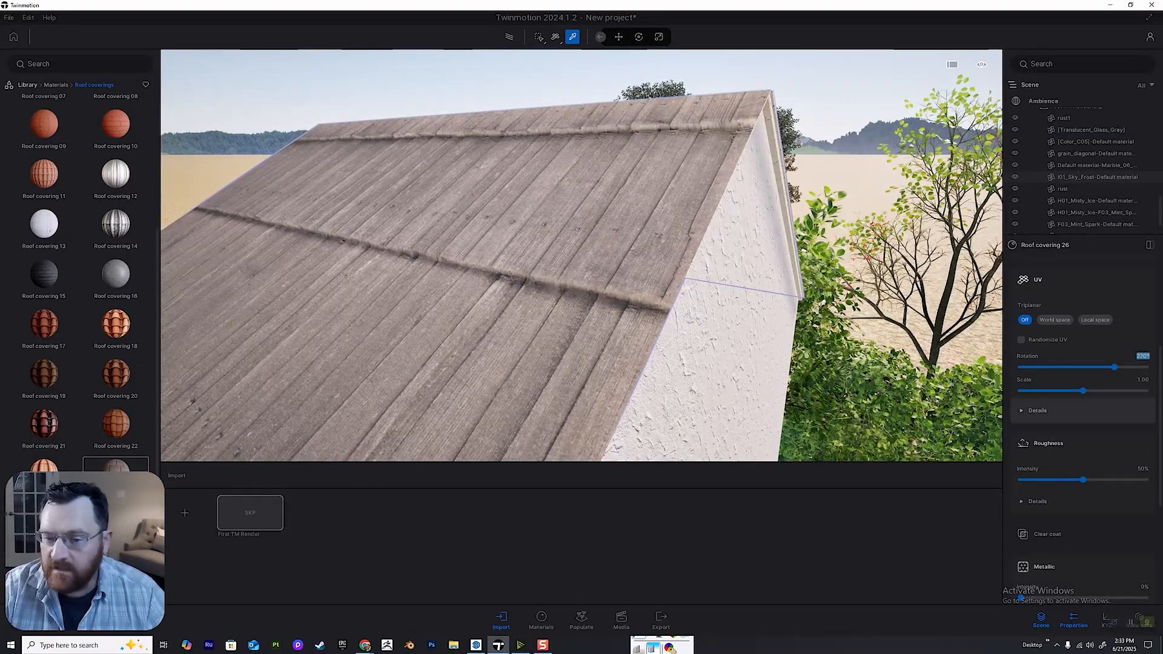
{"action": "left_click_drag", "start_coordinate": [1083, 391], "coordinate": [1051, 391]}
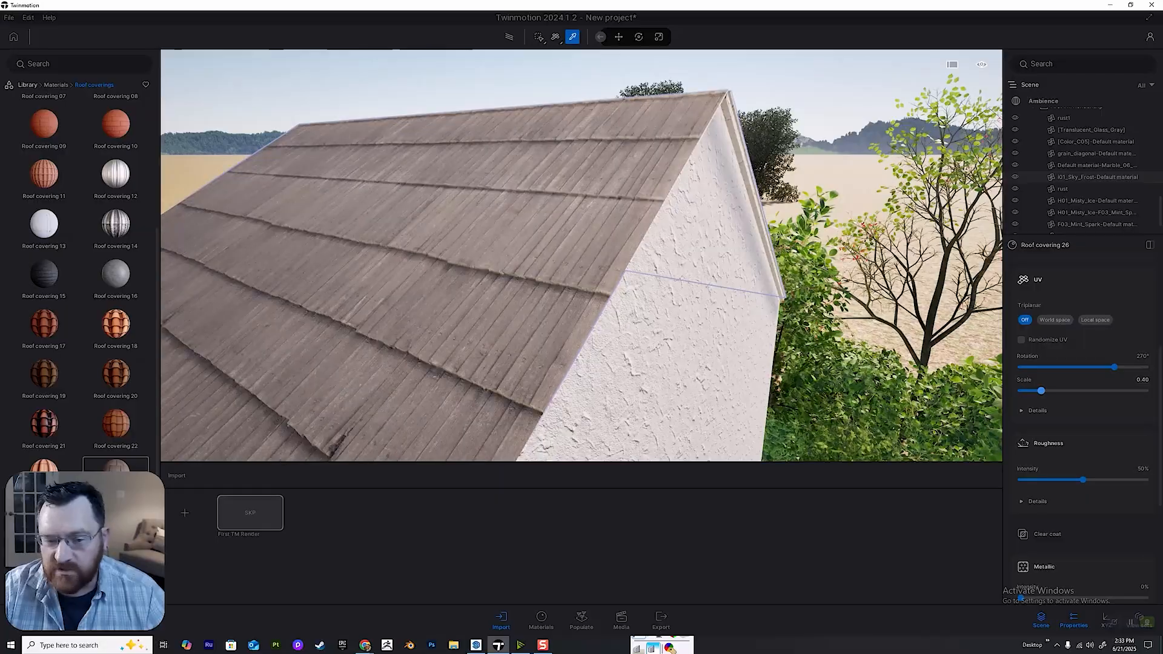
Examine the stucco wall, window, lantern and potted plants from in front of the house.
{"action": "key", "text": "s"}
{"action": "key", "text": "q"}
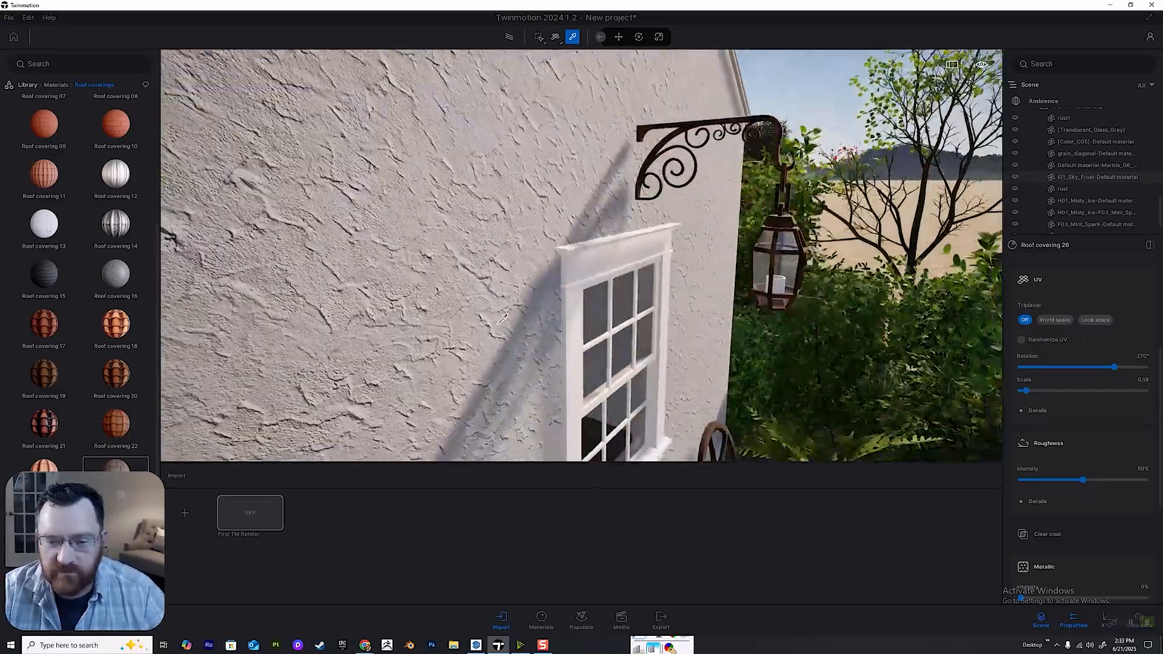
{"action": "key", "text": "d"}
{"action": "key", "text": "s"}
{"action": "key", "text": "q"}
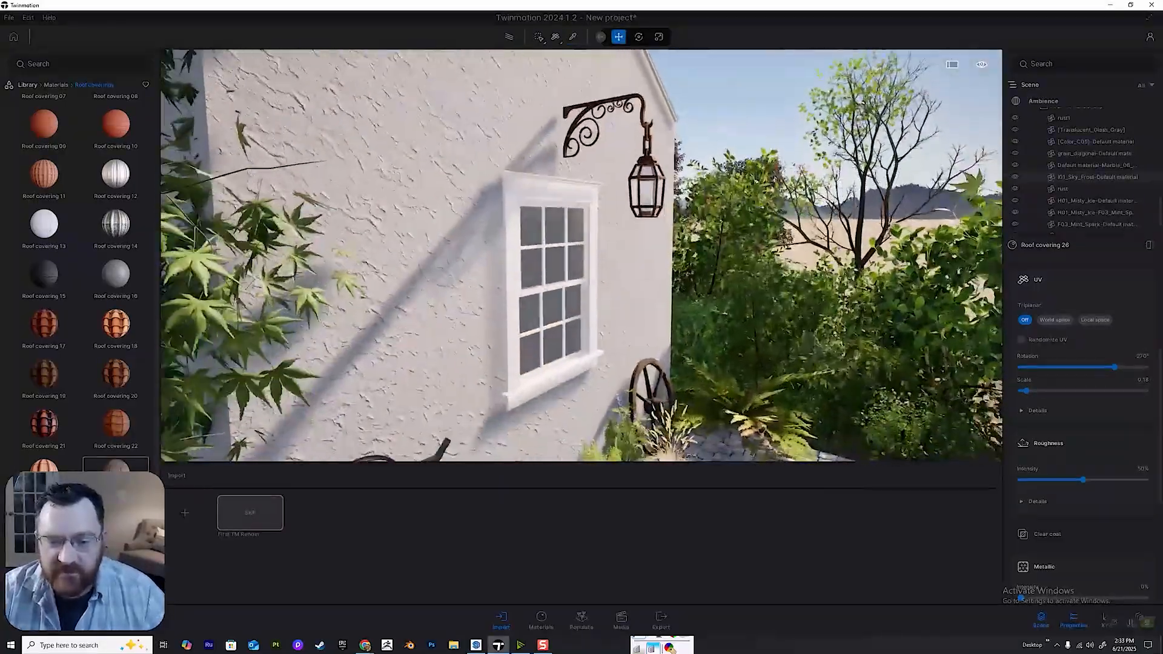
{"action": "key", "text": "w"}
{"action": "key", "text": "q"}
{"action": "key", "text": "d"}
{"action": "key", "text": "a"}
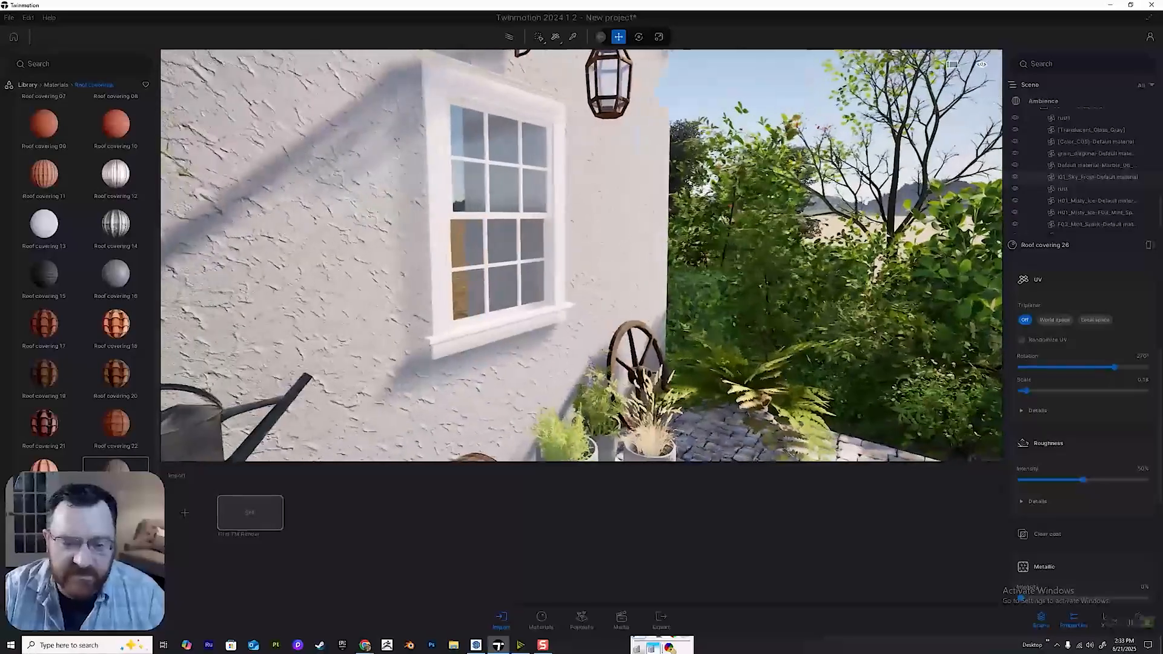
{"action": "key", "text": "a"}
{"action": "key", "text": "w"}
{"action": "key", "text": "q"}
{"action": "key", "text": "d"}
{"action": "key", "text": "a"}
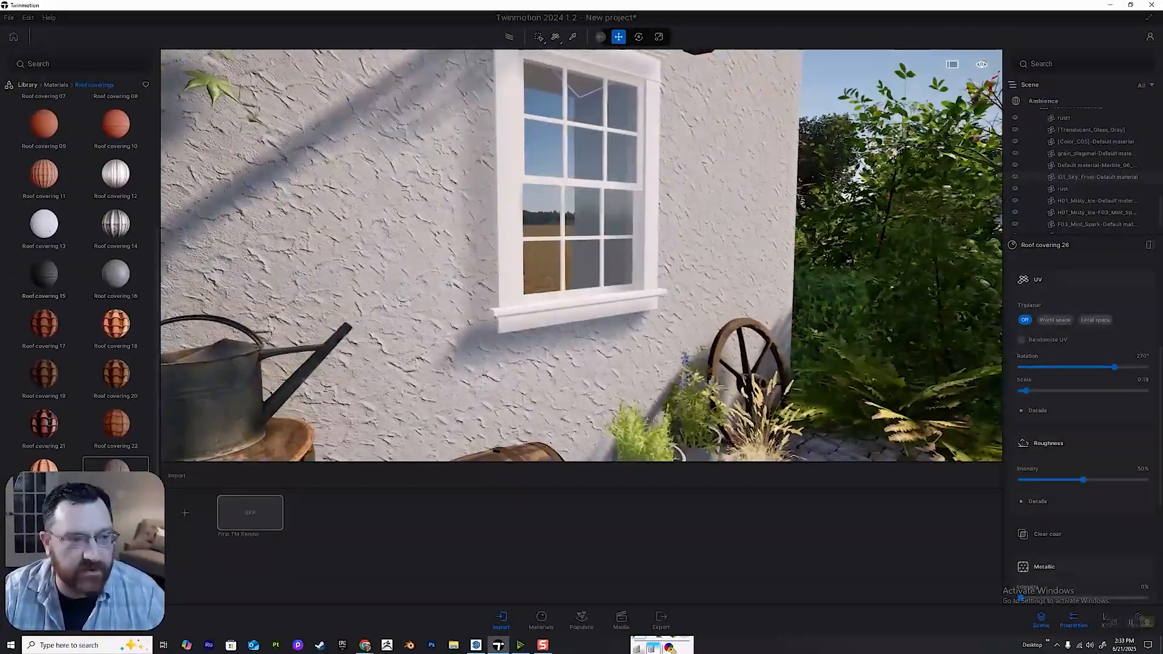
Find the tileable leakage decals in the Megascans library and place the first Leakage decal on the stucco below the windowsill.
{"action": "left_click", "coordinate": [27, 85]}
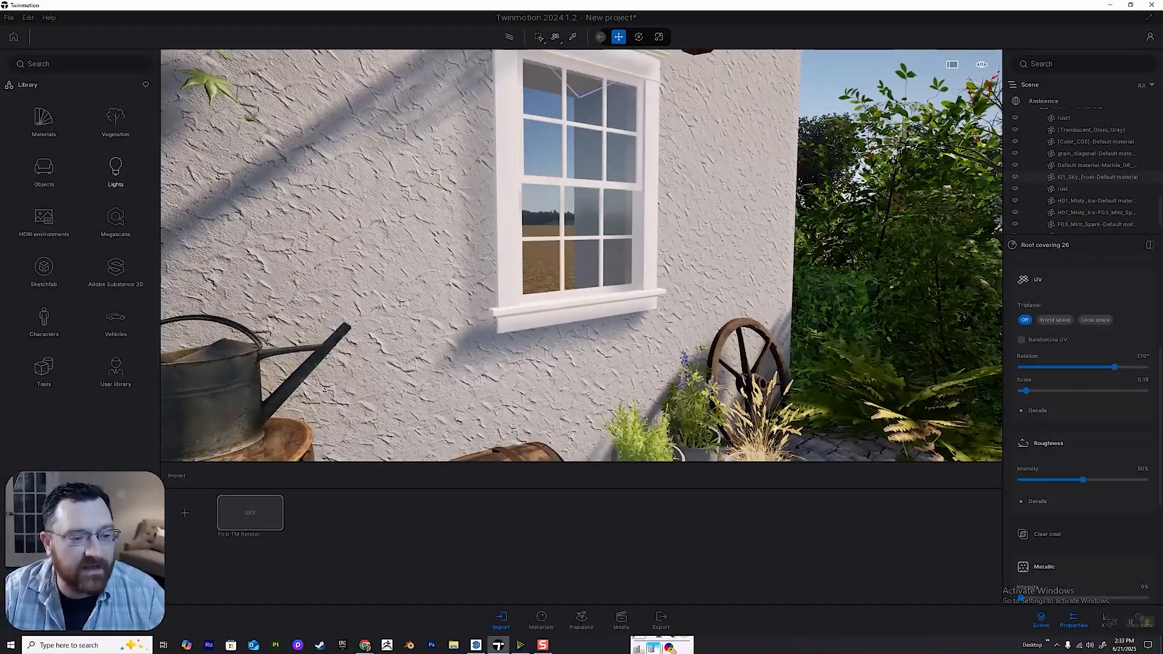
{"action": "left_click", "coordinate": [115, 220]}
{"action": "left_click", "coordinate": [115, 171]}
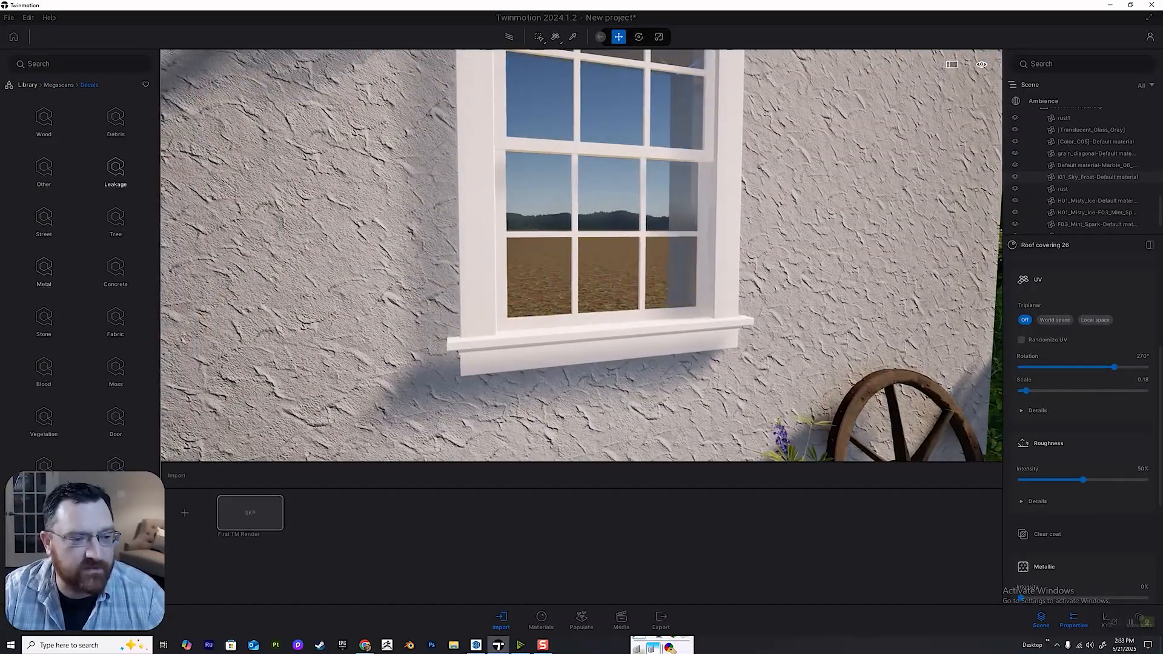
{"action": "left_click", "coordinate": [115, 170]}
{"action": "left_click", "coordinate": [115, 119]}
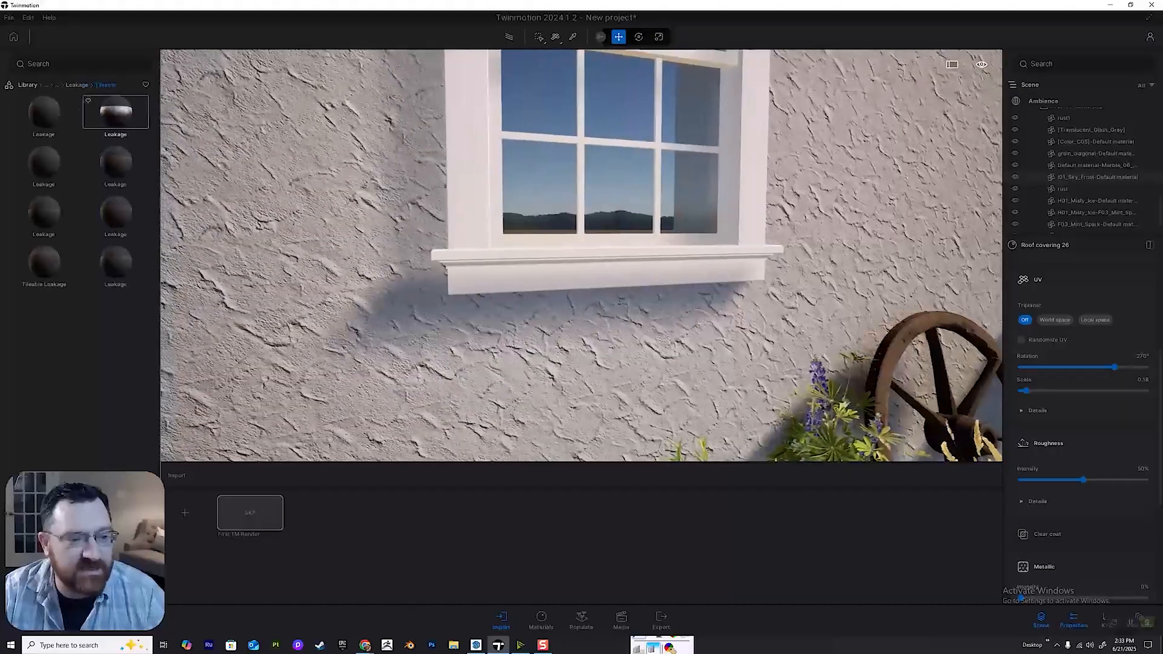
{"action": "left_click_drag", "start_coordinate": [43, 112], "coordinate": [303, 350]}
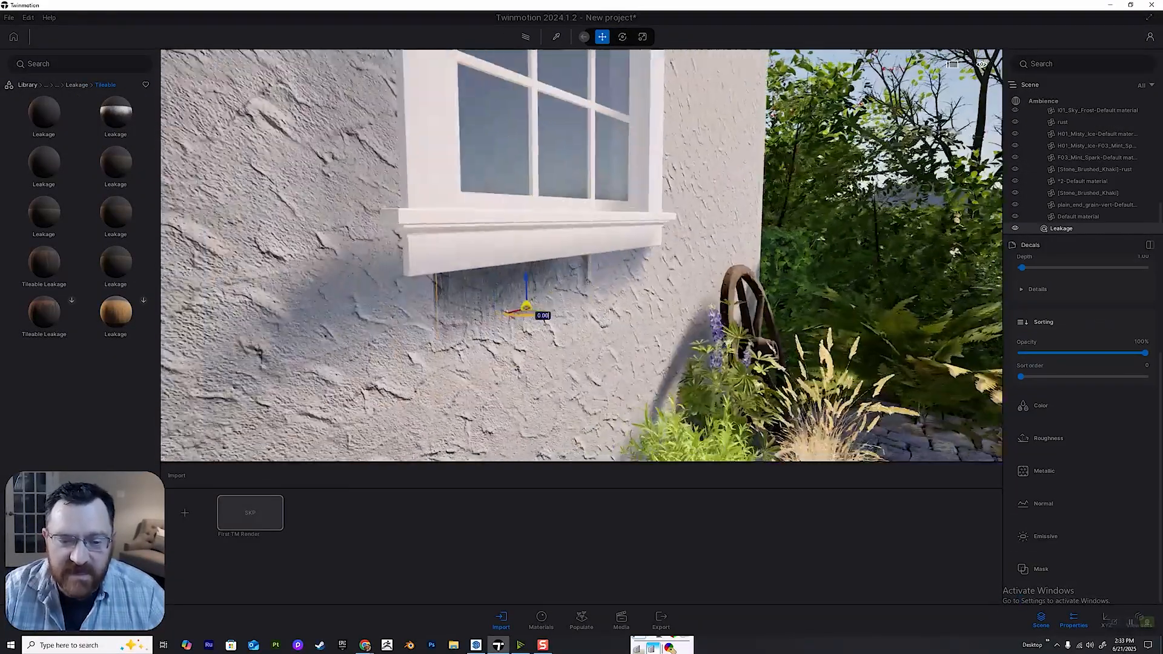
Move the leakage decal tight under the windowsill so it starts at the sill's left end.
{"action": "middle_click_drag", "start_coordinate": [527, 314], "coordinate": [594, 304]}
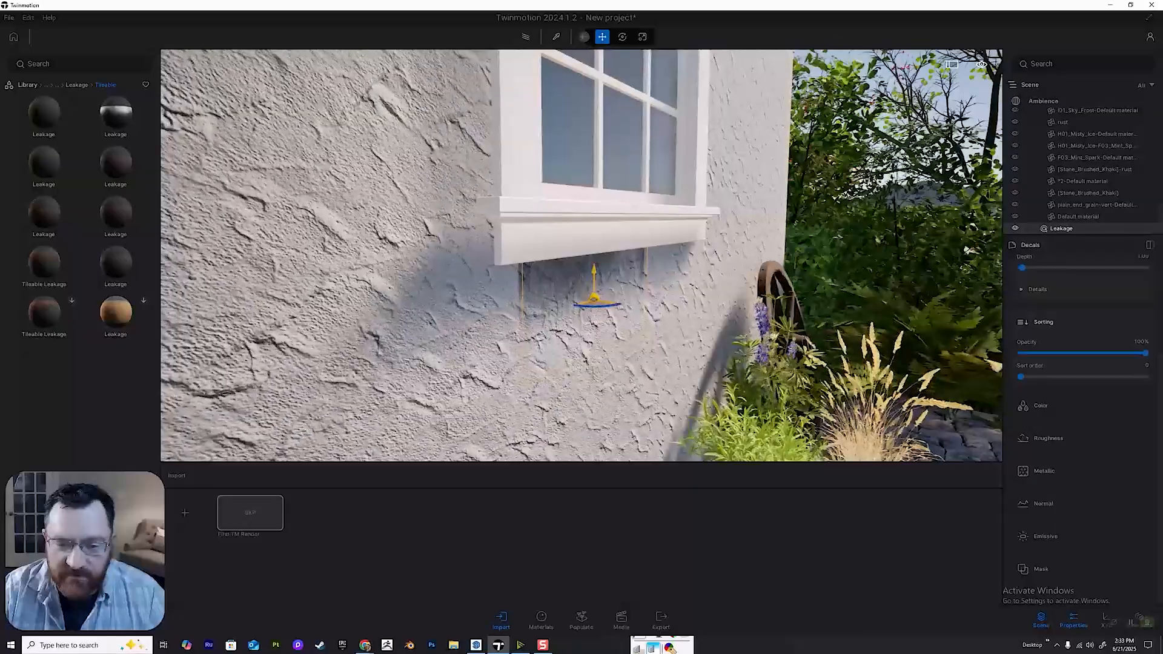
{"action": "left_click_drag", "start_coordinate": [594, 298], "coordinate": [579, 308]}
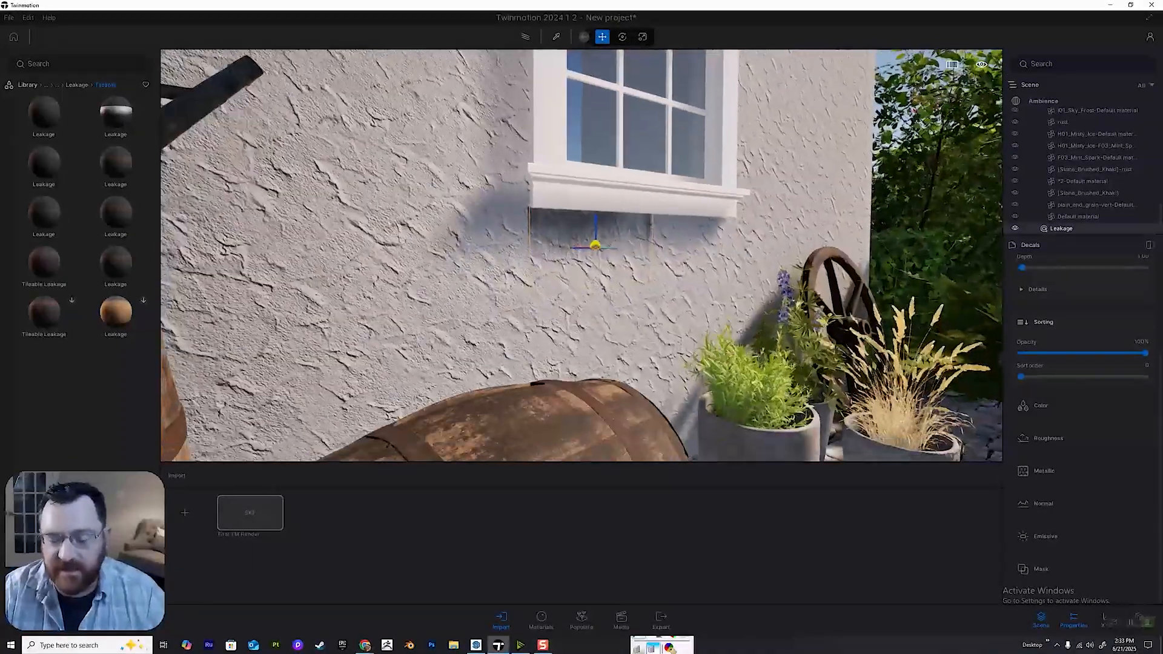
{"action": "middle_click_drag", "start_coordinate": [596, 246], "coordinate": [547, 253], "text": "shift"}
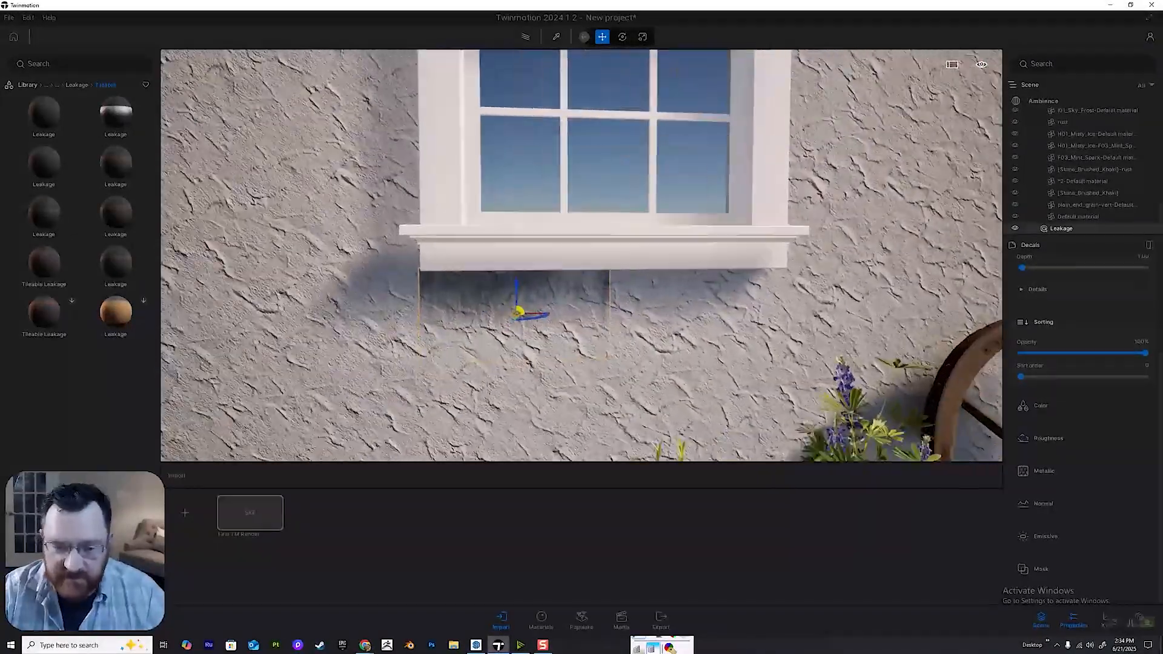
{"action": "key", "text": "w"}
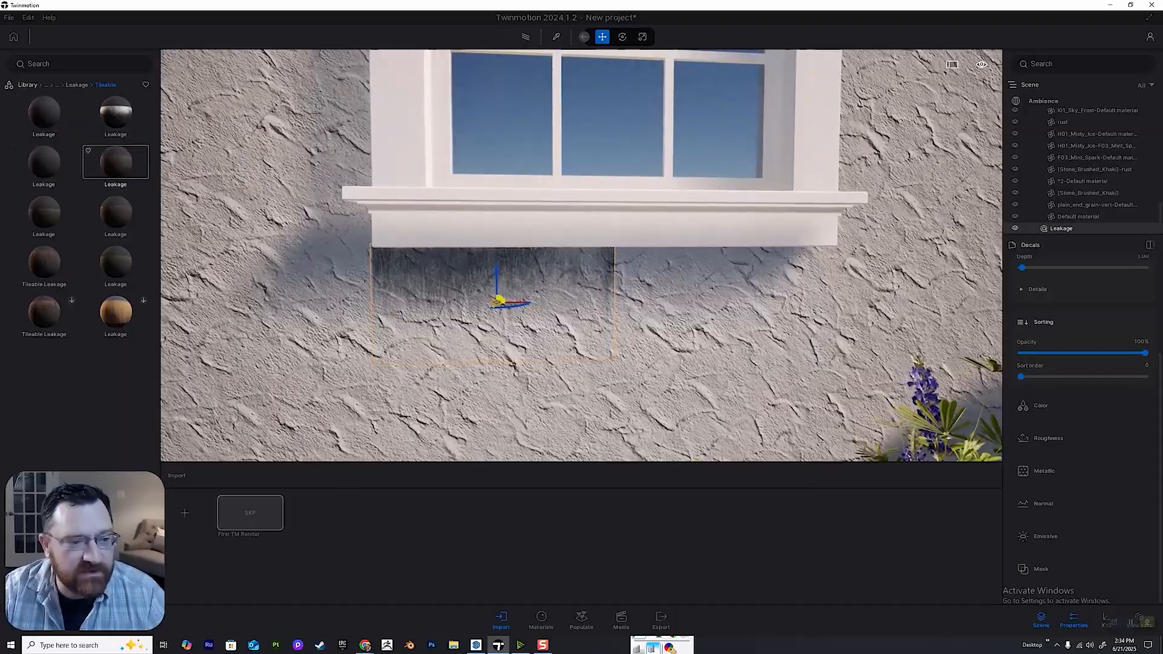
Try other tileable Leakage decals on the wall around the window, then delete them.
{"action": "left_click_drag", "start_coordinate": [610, 307], "coordinate": [606, 305]}
{"action": "key", "text": "s"}
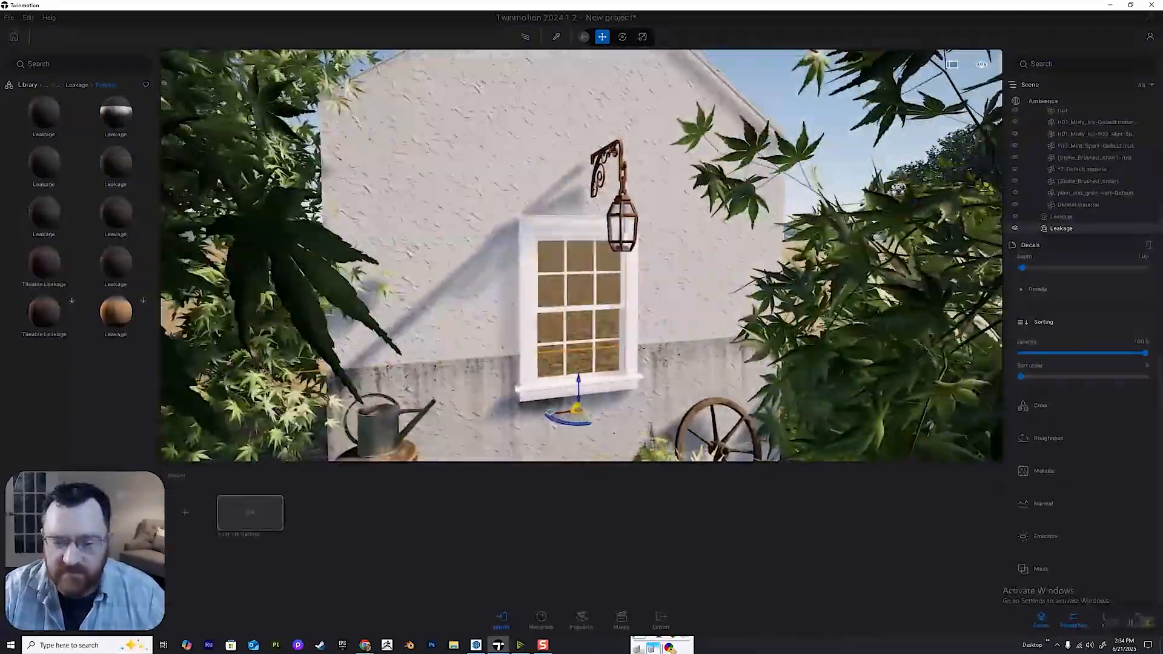
{"action": "left_click_drag", "start_coordinate": [578, 381], "coordinate": [554, 90]}
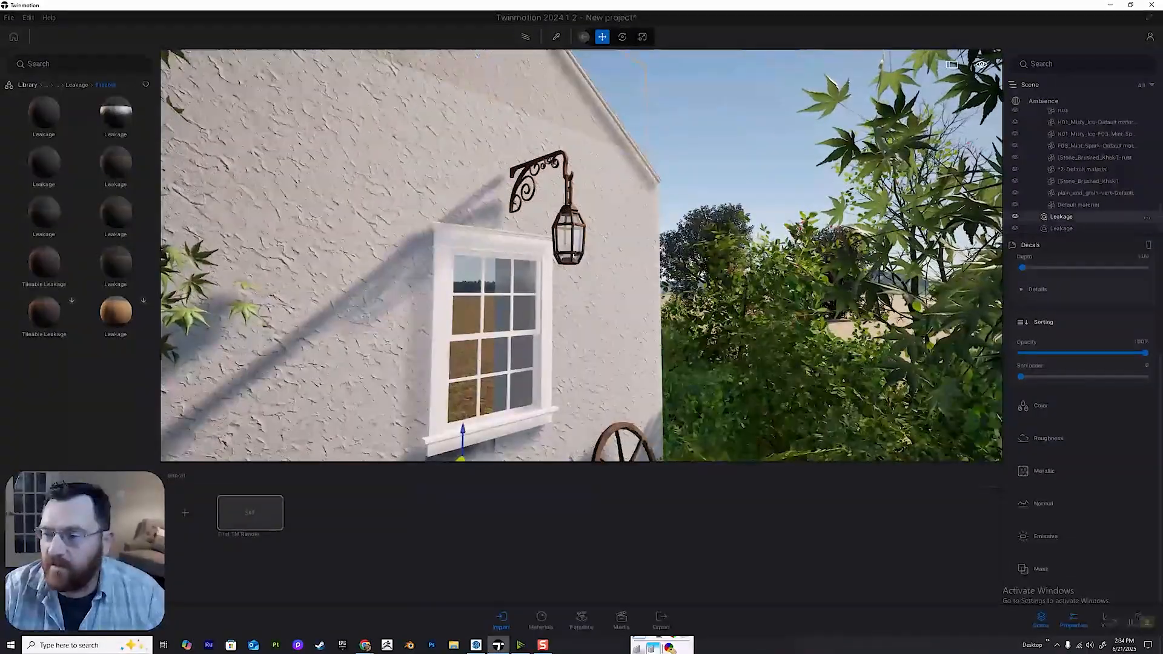
{"action": "left_click", "coordinate": [1061, 228]}
{"action": "key", "text": "Delete"}
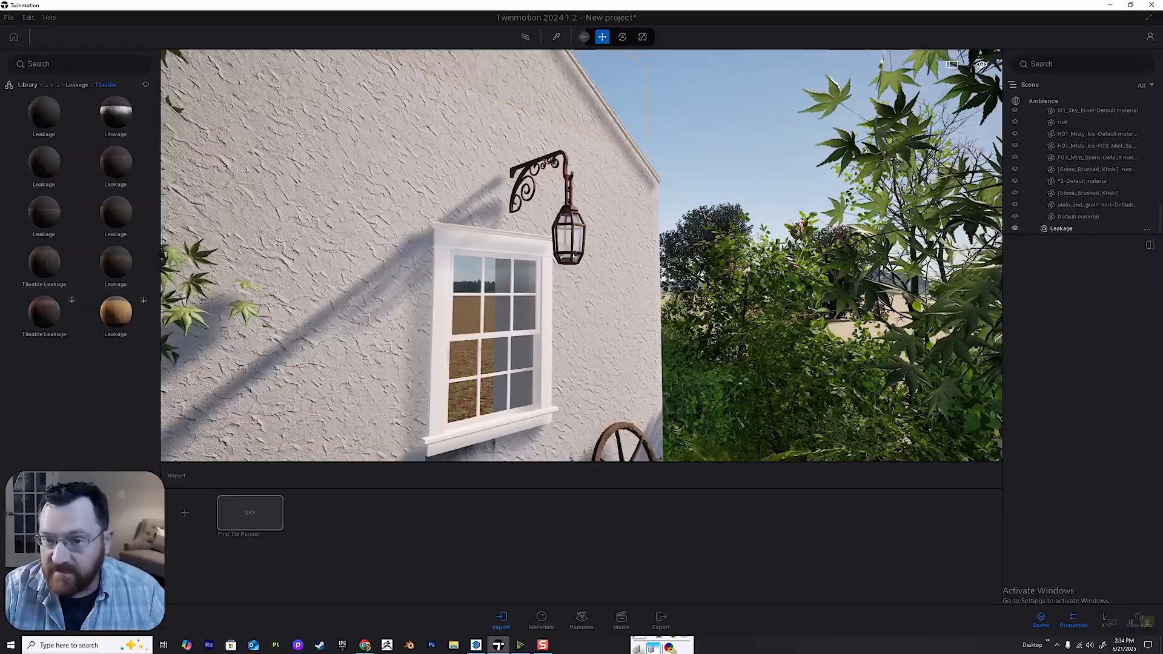
{"action": "right_click_drag", "start_coordinate": [581, 255], "coordinate": [527, 327]}
{"action": "key", "text": "w"}
{"action": "left_click_drag", "start_coordinate": [116, 162], "coordinate": [525, 318]}
{"action": "key", "text": "Delete"}
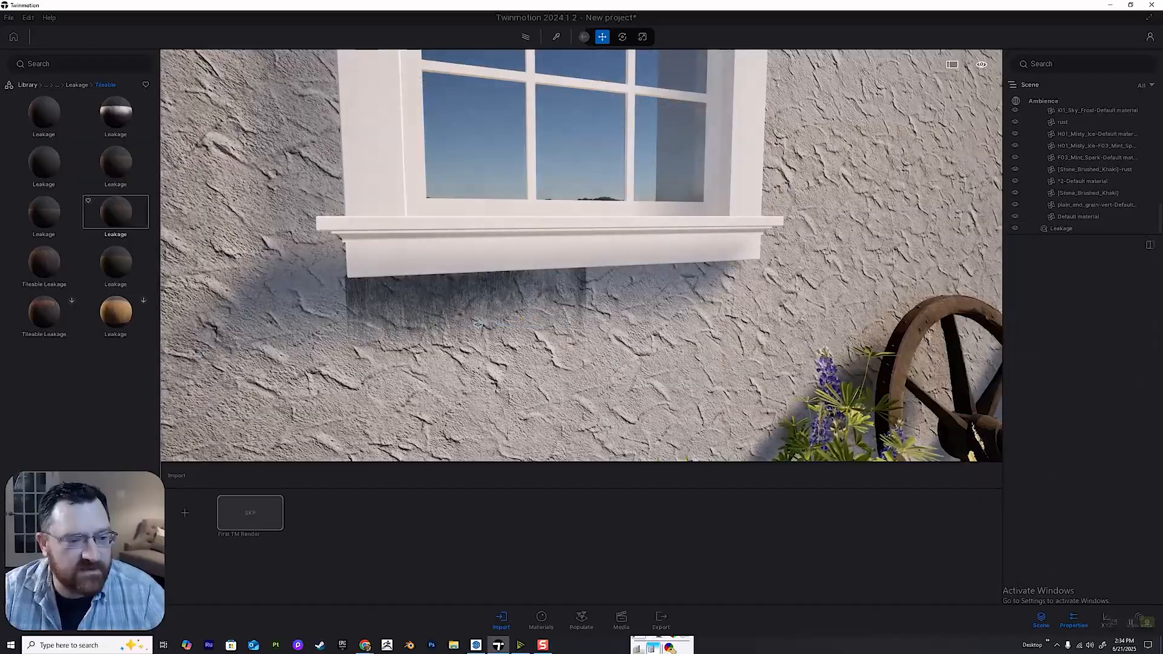
Add a different Leakage decal below the windowsill and set its length to 0.8, width to 0.5 and size to 0.50.
{"action": "left_click_drag", "start_coordinate": [116, 212], "coordinate": [642, 349]}
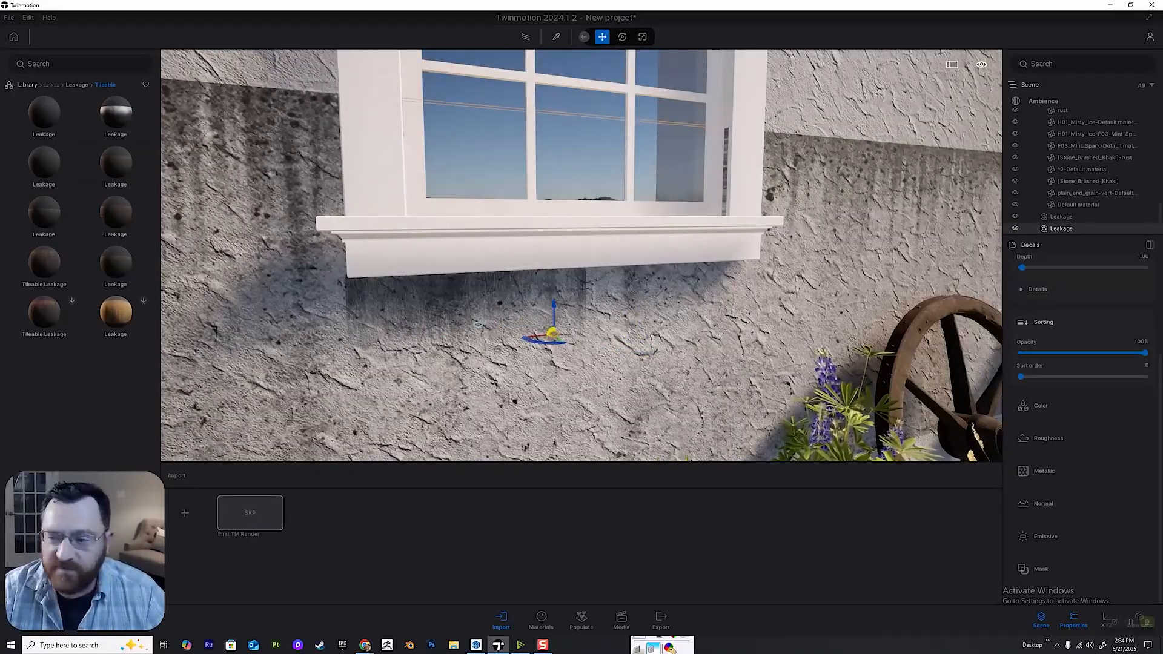
{"action": "key", "text": "s"}
{"action": "key", "text": "e"}
{"action": "scroll", "coordinate": [1082, 388], "scroll_direction": "up", "scroll_amount": 3}
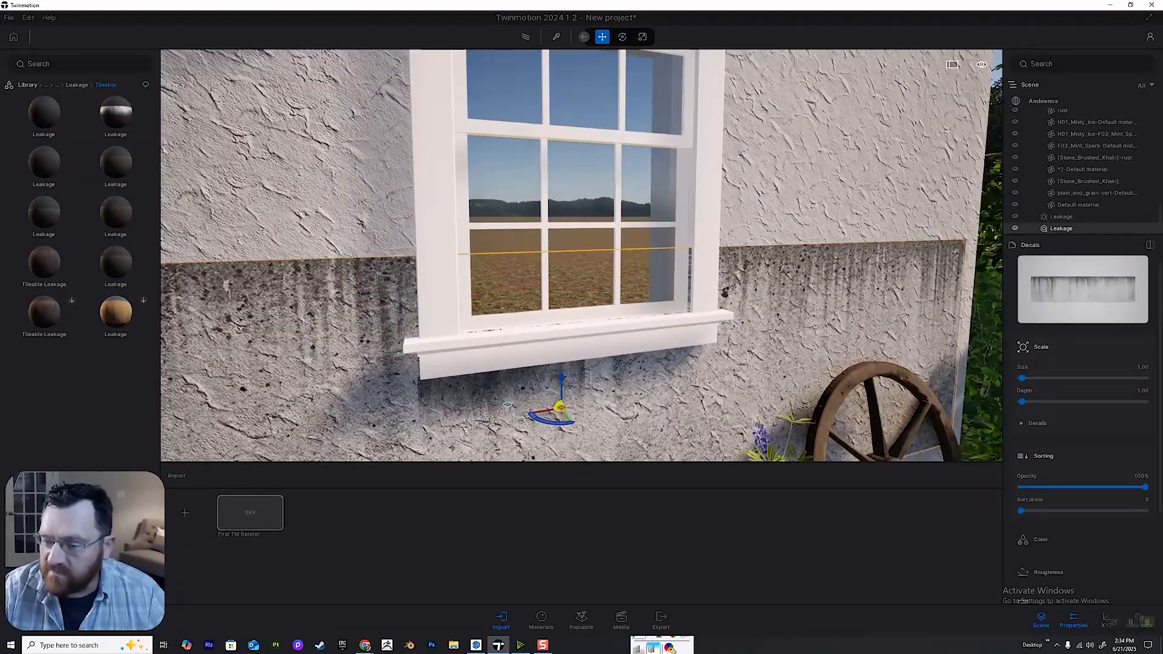
{"action": "left_click", "coordinate": [1037, 423]}
{"action": "key", "text": "q"}
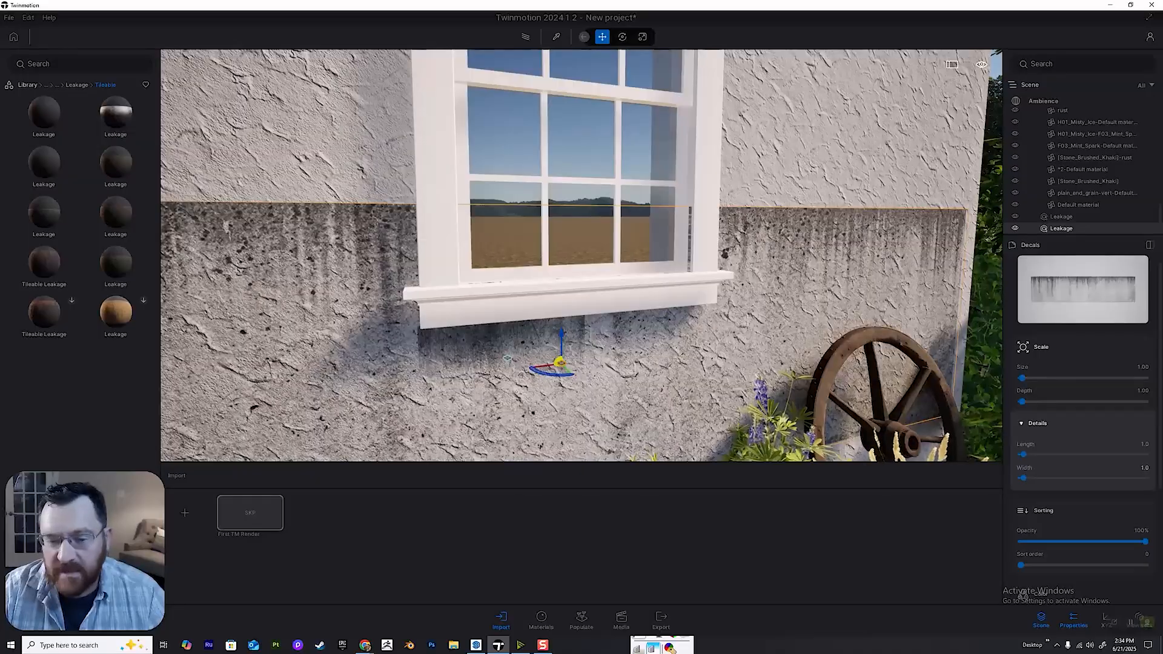
{"action": "left_click_drag", "start_coordinate": [1023, 454], "coordinate": [1020, 478]}
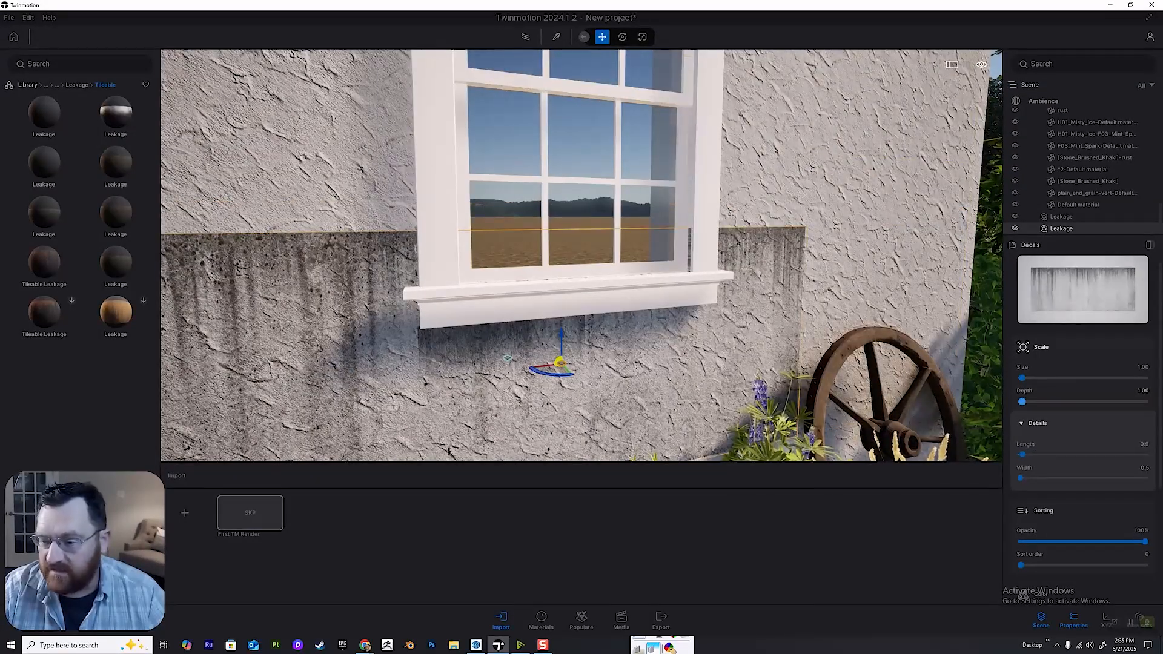
{"action": "left_click_drag", "start_coordinate": [1022, 378], "coordinate": [1020, 378]}
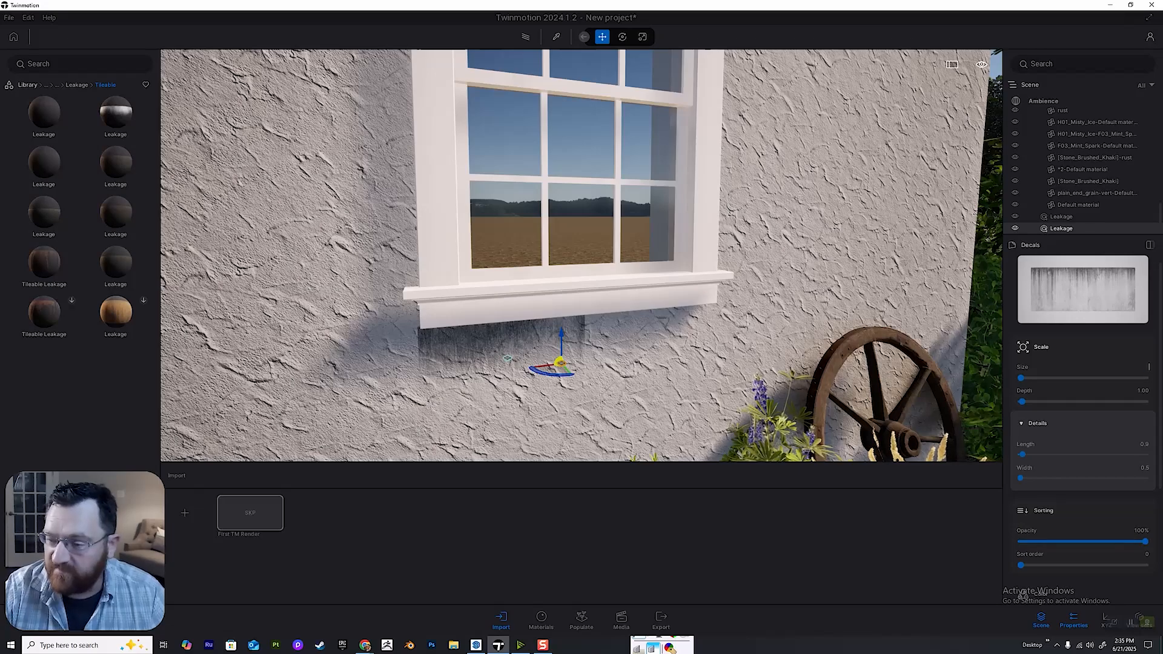
{"action": "key", "text": "Return"}
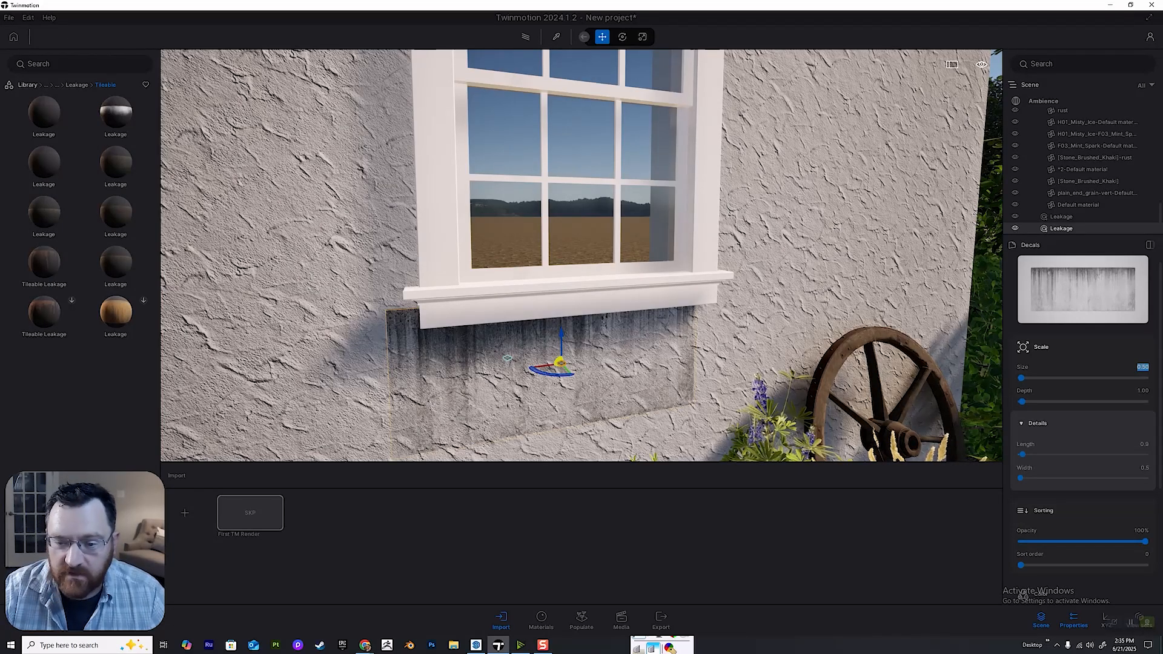
Align the second leakage decal with the underside of the windowsill and lower its opacity to 34%.
{"action": "middle_click_drag", "start_coordinate": [580, 361], "coordinate": [589, 297]}
{"action": "scroll", "coordinate": [588, 334], "scroll_direction": "up", "scroll_amount": 4}
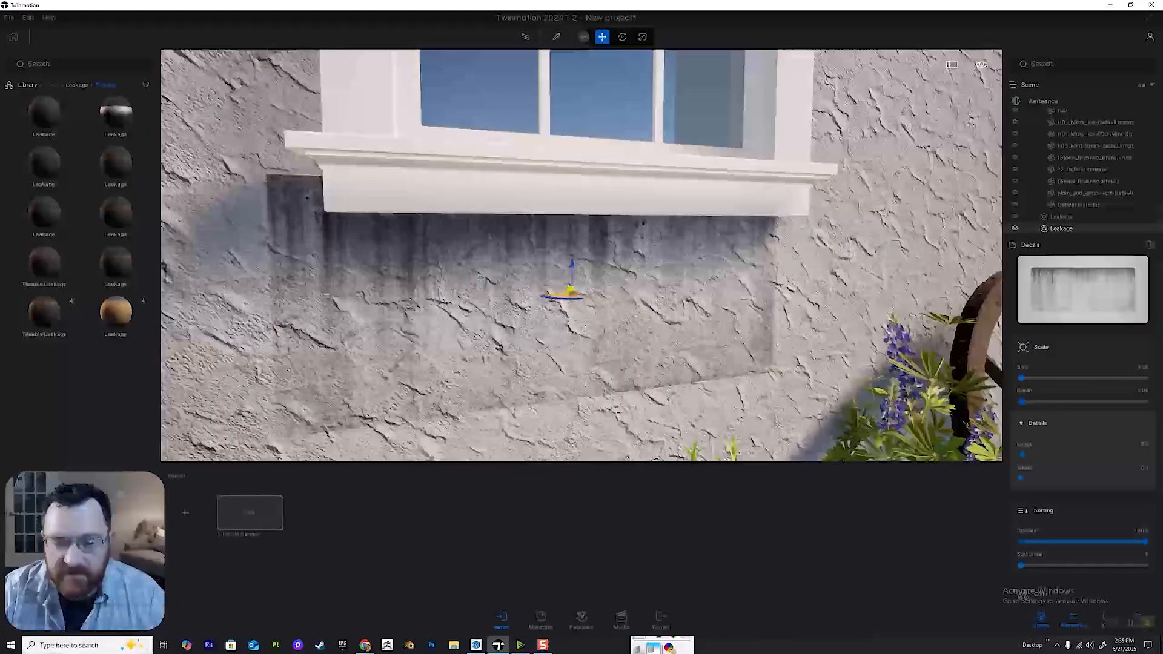
{"action": "left_click_drag", "start_coordinate": [572, 292], "coordinate": [614, 295]}
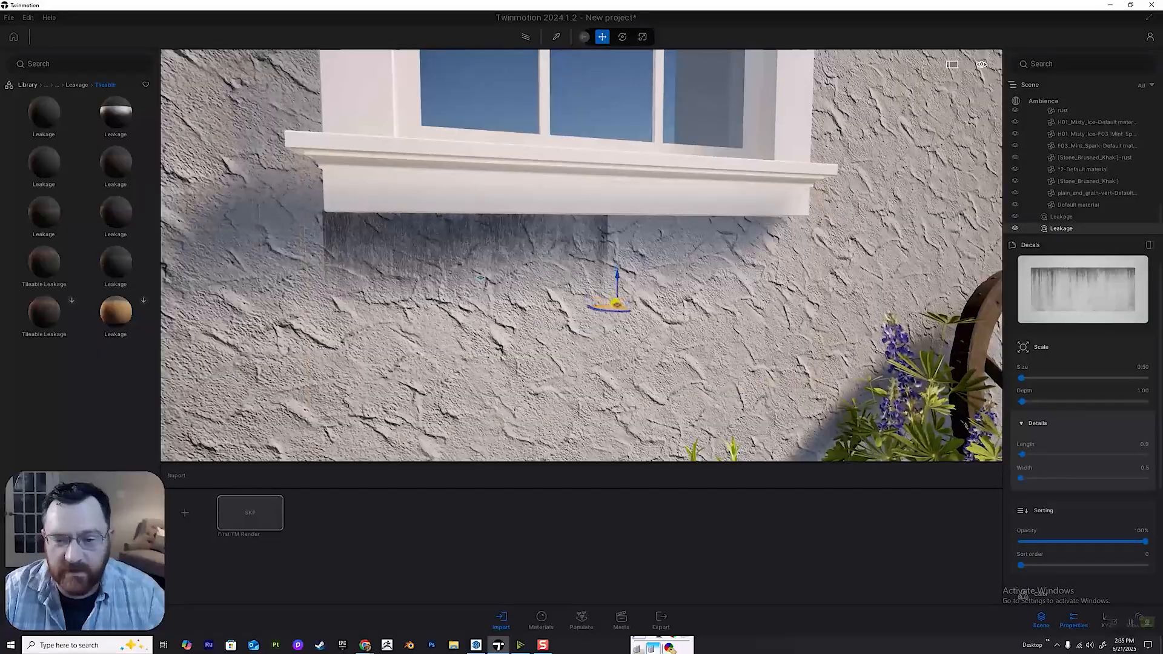
{"action": "left_click_drag", "start_coordinate": [632, 337], "coordinate": [610, 289]}
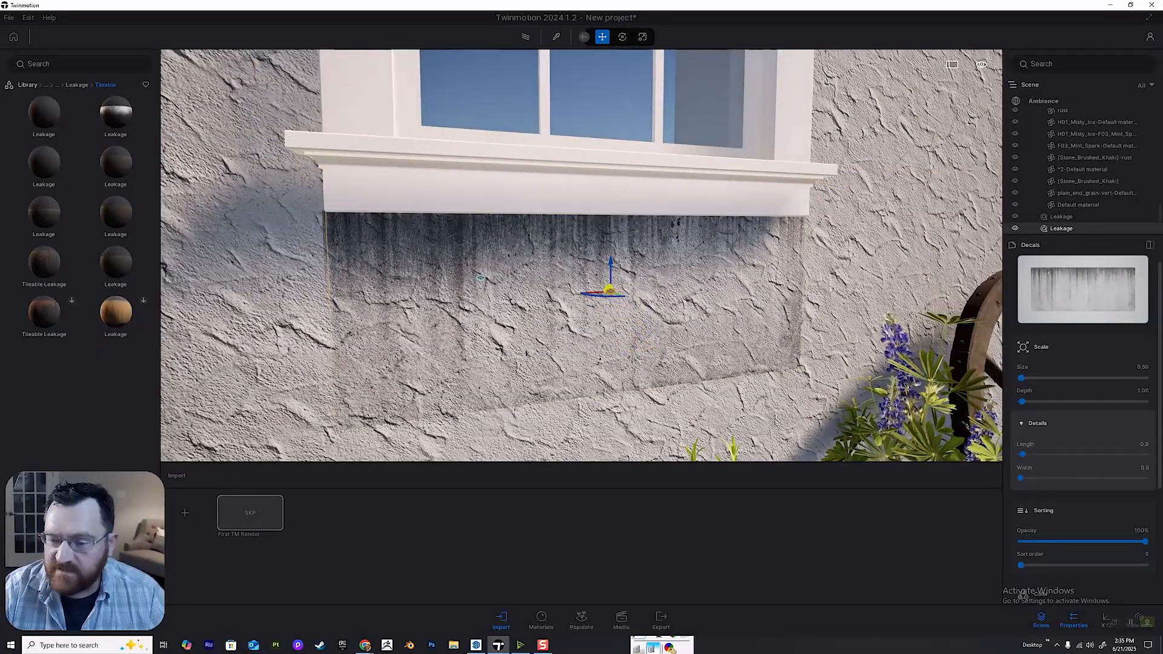
{"action": "scroll", "coordinate": [1141, 429], "scroll_direction": "down", "scroll_amount": 5}
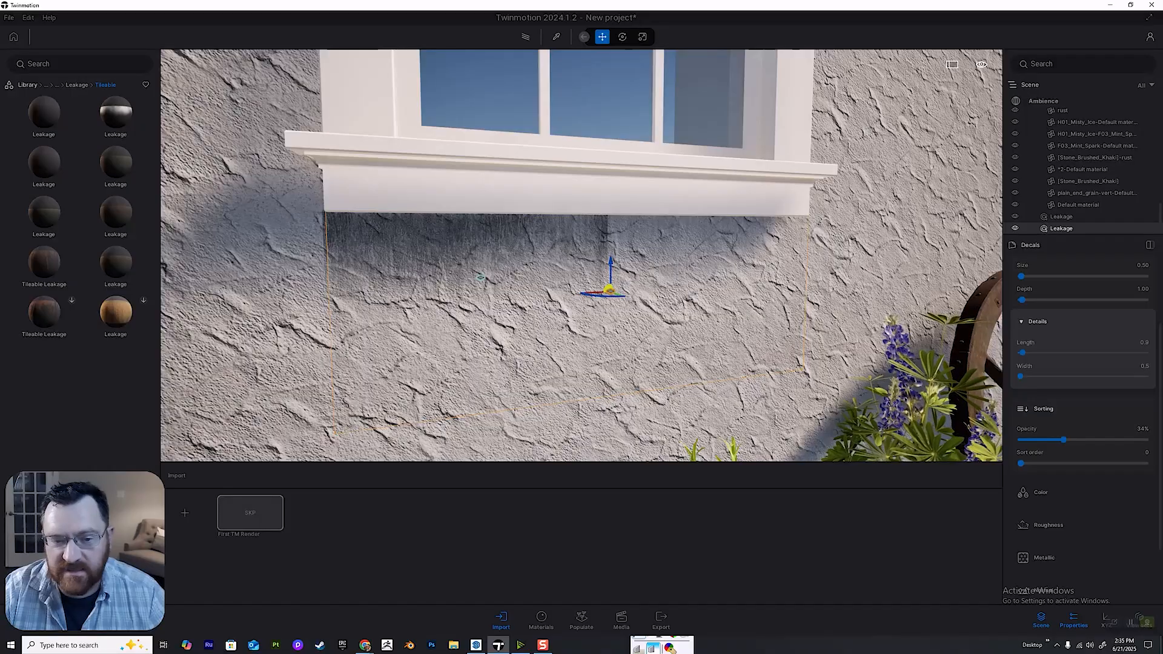
Examine the leakage stains under the windowsill up close and from farther back along the wall.
{"action": "left_click", "coordinate": [1071, 217]}
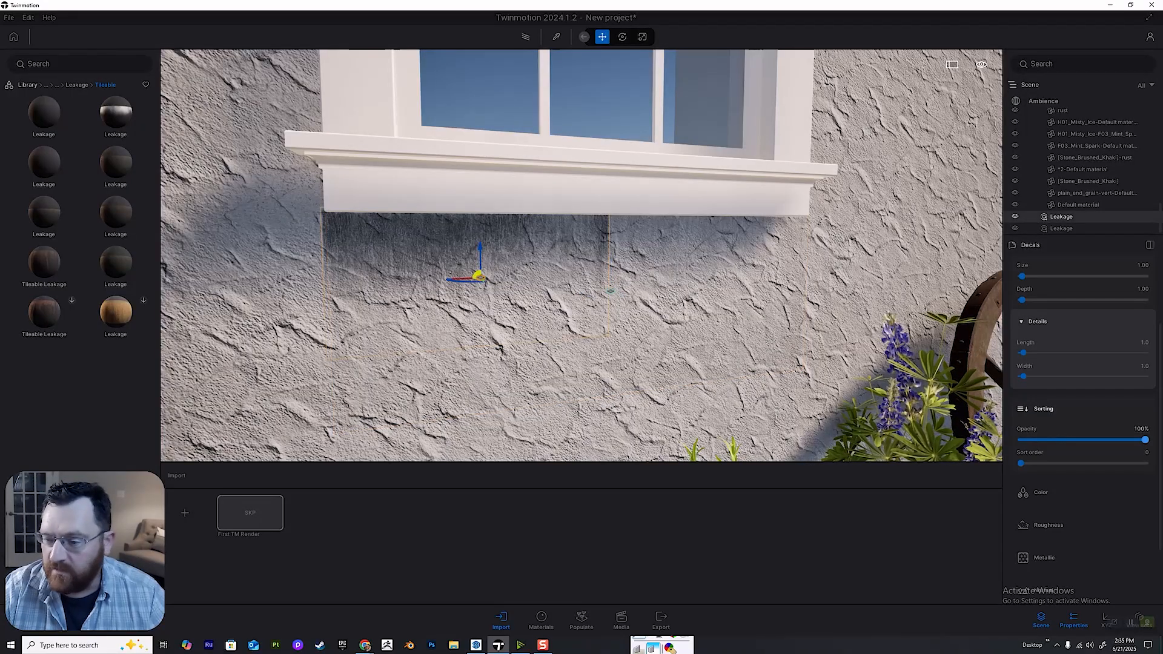
{"action": "key", "text": "s"}
{"action": "right_click_drag", "start_coordinate": [582, 255], "coordinate": [606, 230]}
{"action": "key", "text": "Escape"}
{"action": "key", "text": "s"}
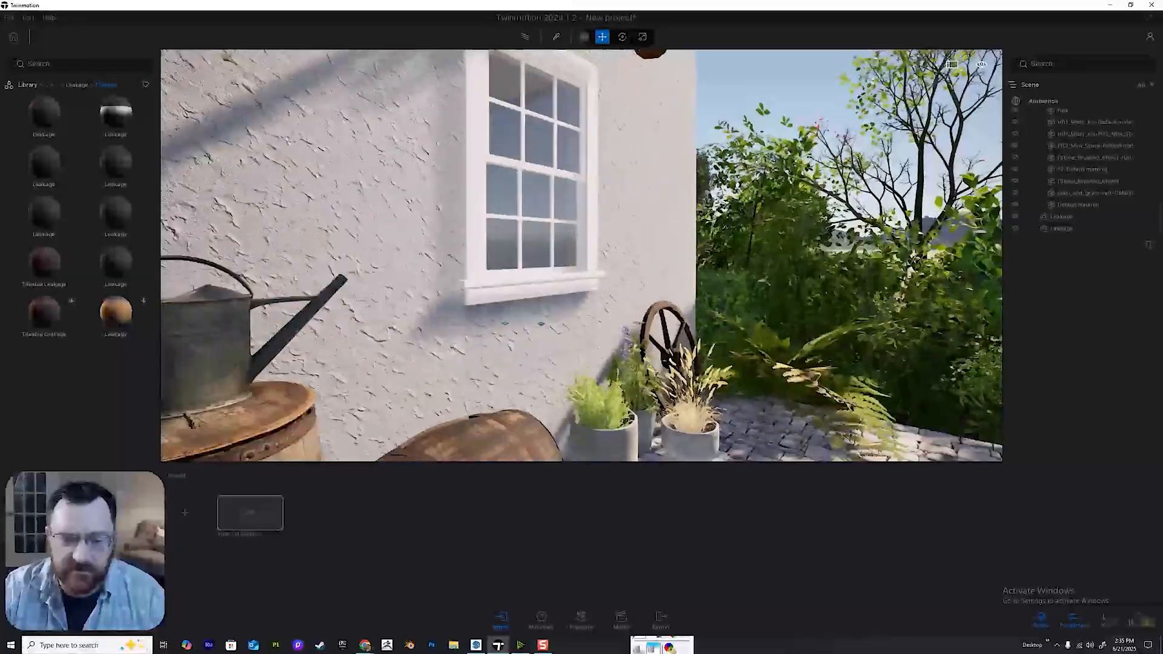
{"action": "key", "text": "q"}
{"action": "key", "text": "e"}
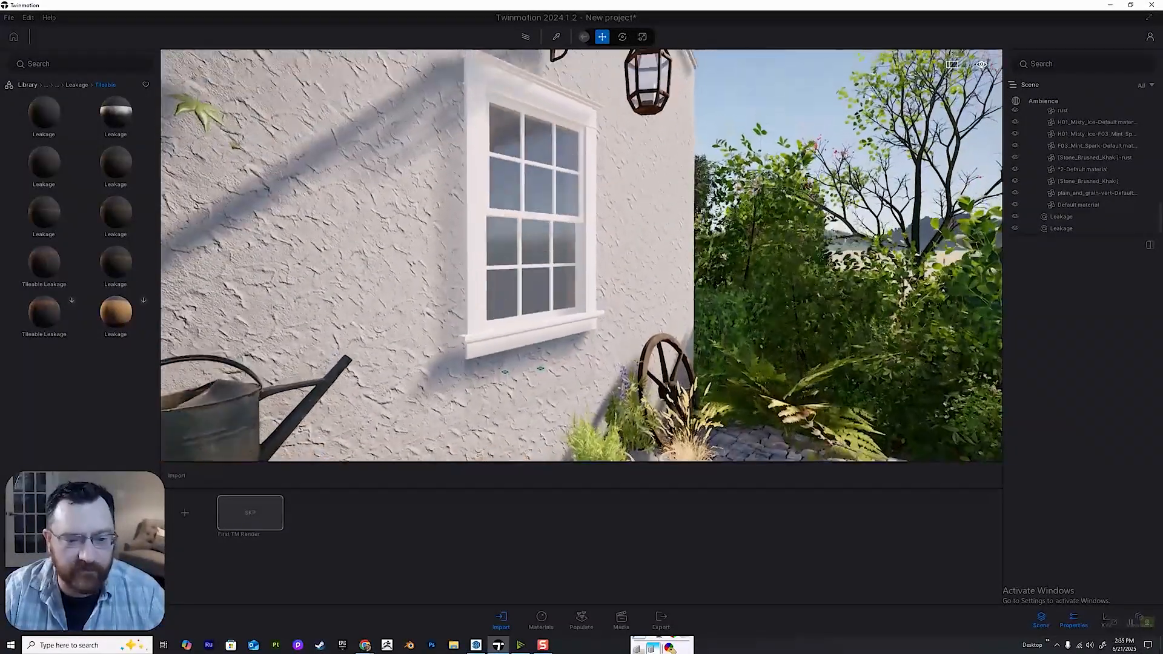
{"action": "key", "text": "d"}
Find the concrete crack decals in the library and place the first Concrete Crack on the stucco between the window and the house corner.
{"action": "left_click", "coordinate": [77, 85]}
{"action": "right_click_drag", "start_coordinate": [582, 254], "coordinate": [521, 267]}
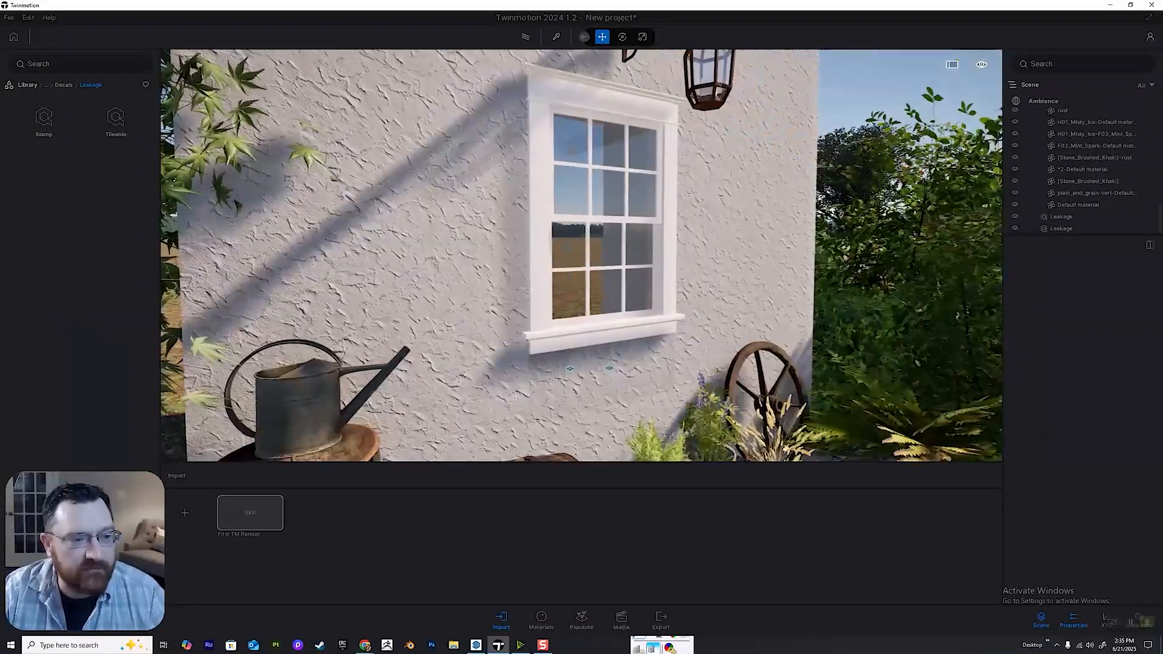
{"action": "left_click", "coordinate": [64, 84]}
{"action": "key", "text": "d"}
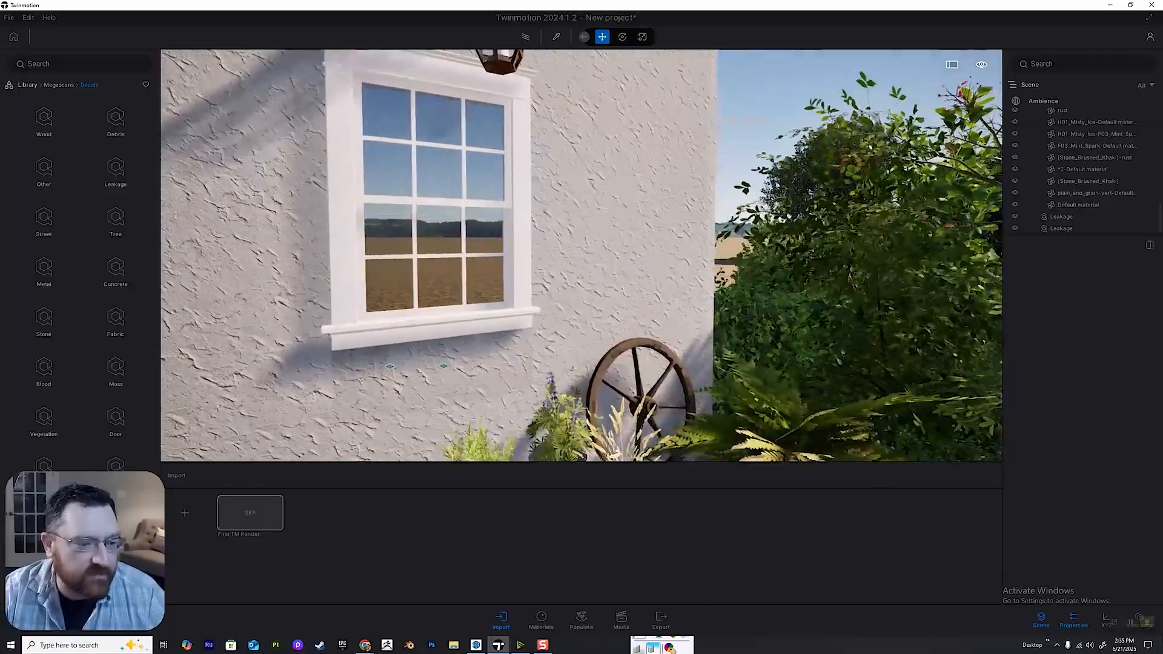
{"action": "key", "text": "q"}
{"action": "key", "text": "w"}
{"action": "key", "text": "w"}
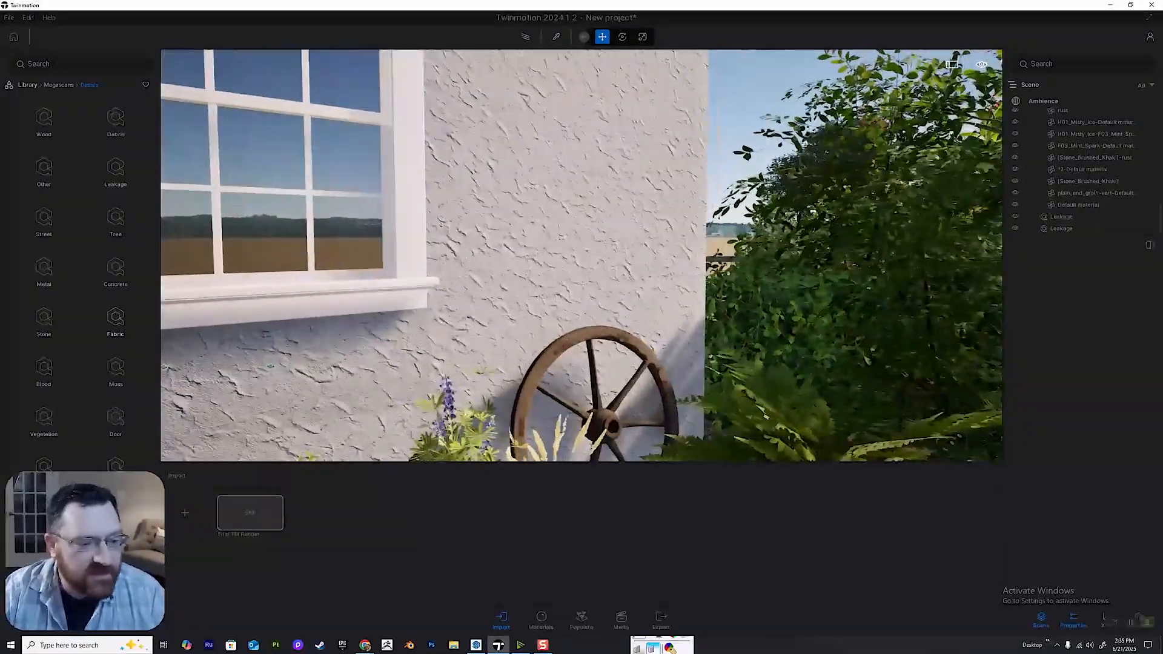
{"action": "key", "text": "a"}
{"action": "key", "text": "w"}
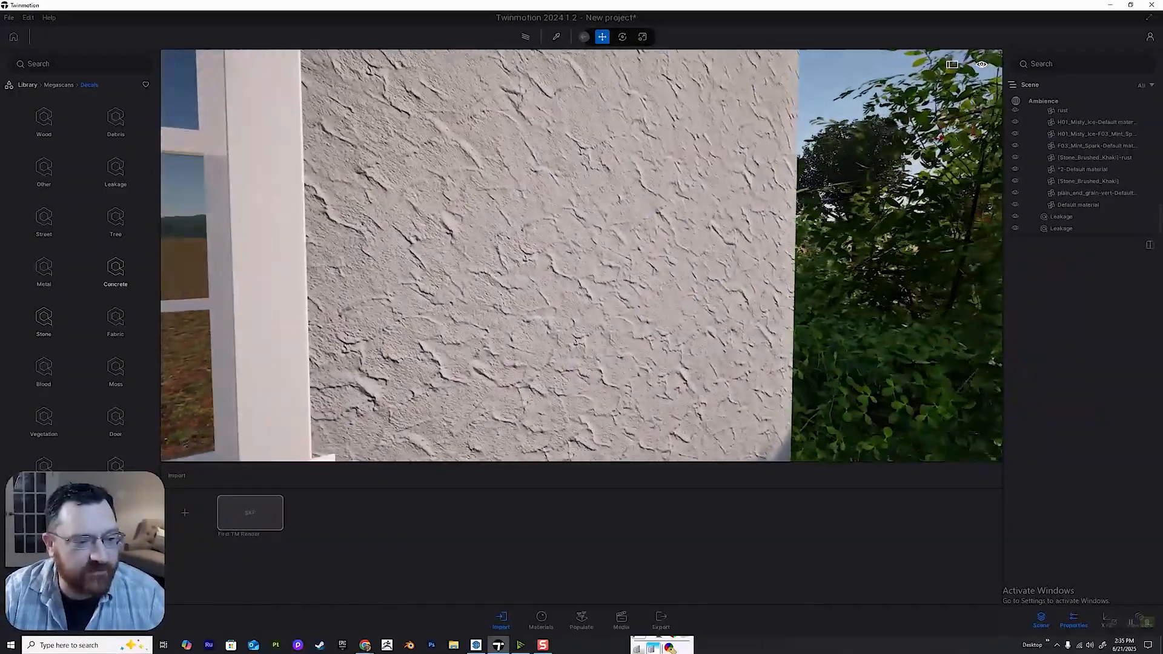
{"action": "left_click", "coordinate": [115, 271]}
{"action": "left_click", "coordinate": [44, 119]}
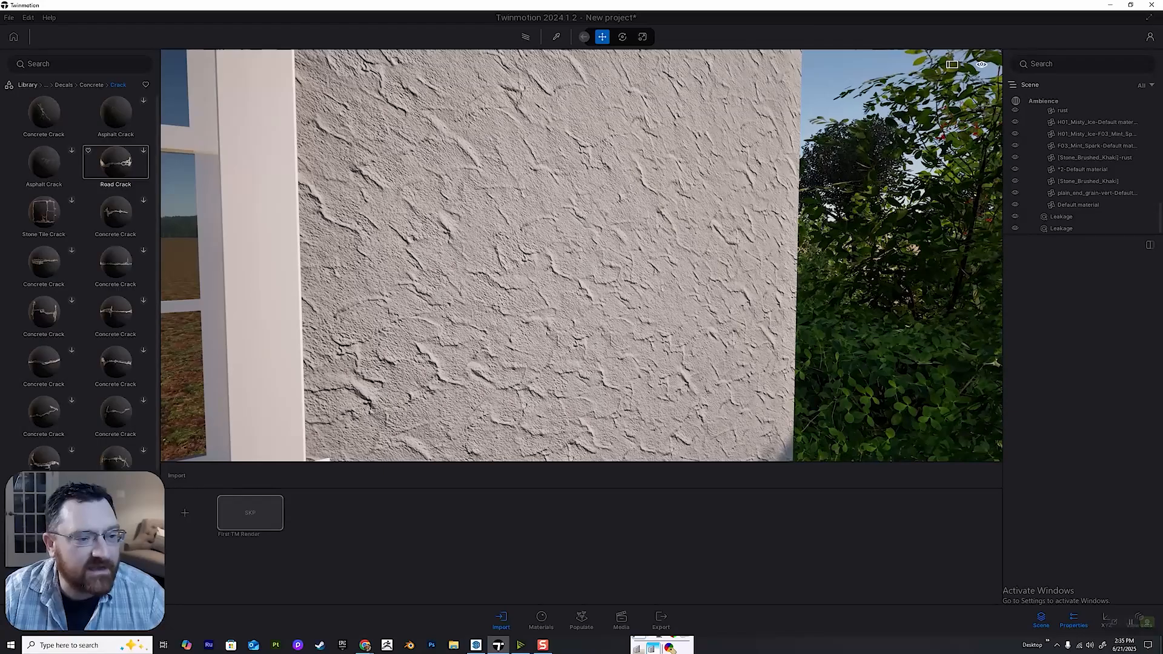
{"action": "left_click_drag", "start_coordinate": [45, 115], "coordinate": [361, 271]}
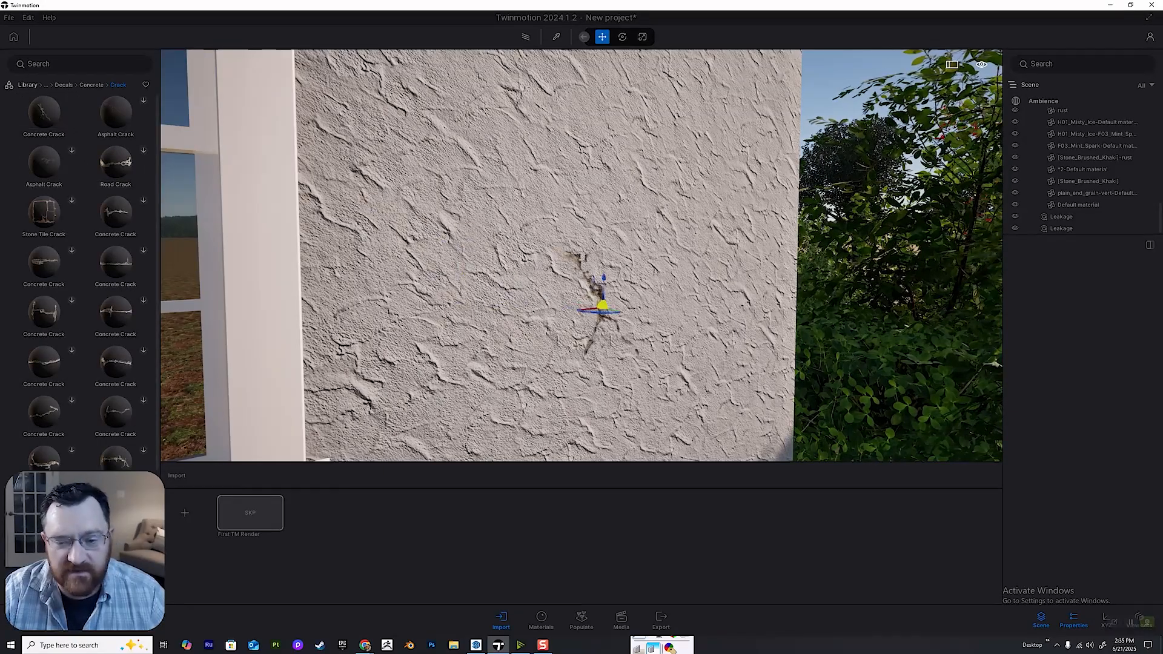
Move the concrete crack decal so it runs down from the right end of the windowsill.
{"action": "key", "text": "s"}
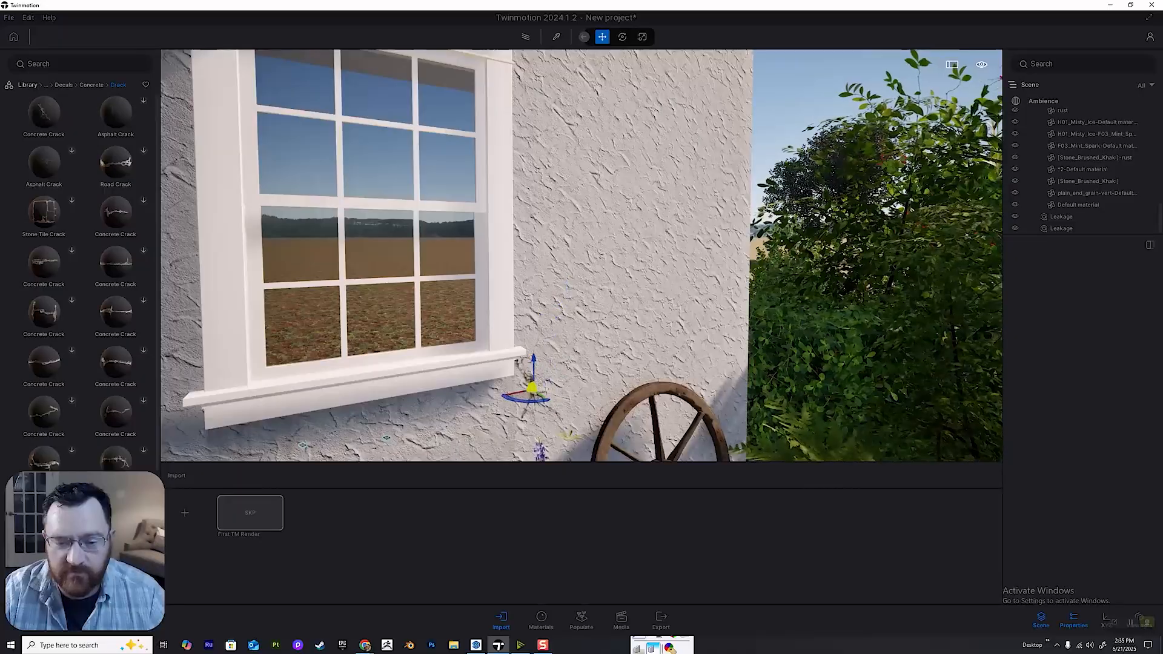
{"action": "left_click_drag", "start_coordinate": [532, 389], "coordinate": [528, 384]}
{"action": "key", "text": "w"}
{"action": "key", "text": "q"}
{"action": "key", "text": "a"}
{"action": "key", "text": "d"}
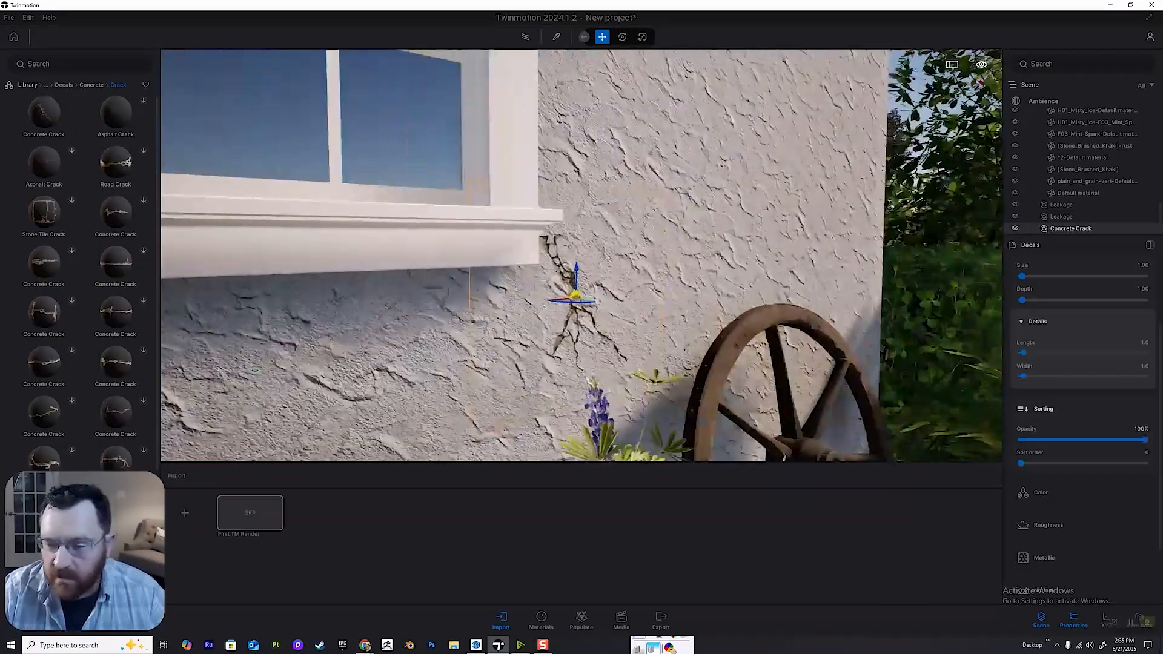
Desaturate the concrete crack decal at the end of the windowsill by setting its color saturation to 0.0.
{"action": "key", "text": "a"}
{"action": "scroll", "coordinate": [1021, 401], "scroll_direction": "up", "scroll_amount": 4}
{"action": "scroll", "coordinate": [1021, 404], "scroll_direction": "down", "scroll_amount": 6}
{"action": "key", "text": "d"}
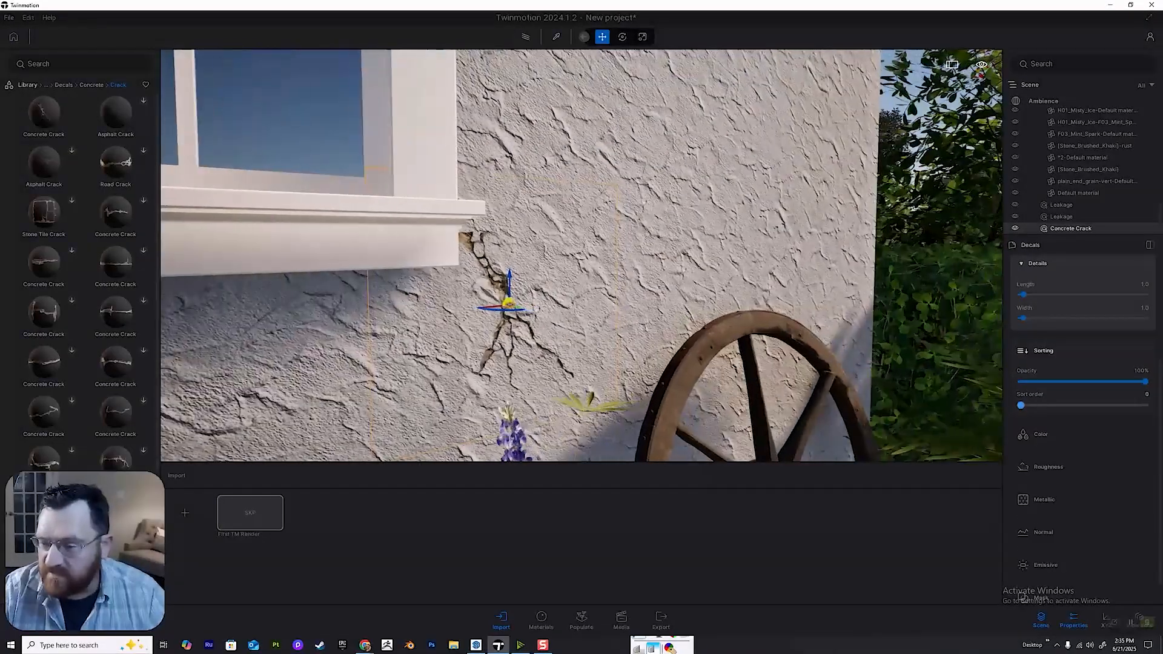
{"action": "left_click", "coordinate": [1039, 420]}
{"action": "left_click", "coordinate": [1036, 492]}
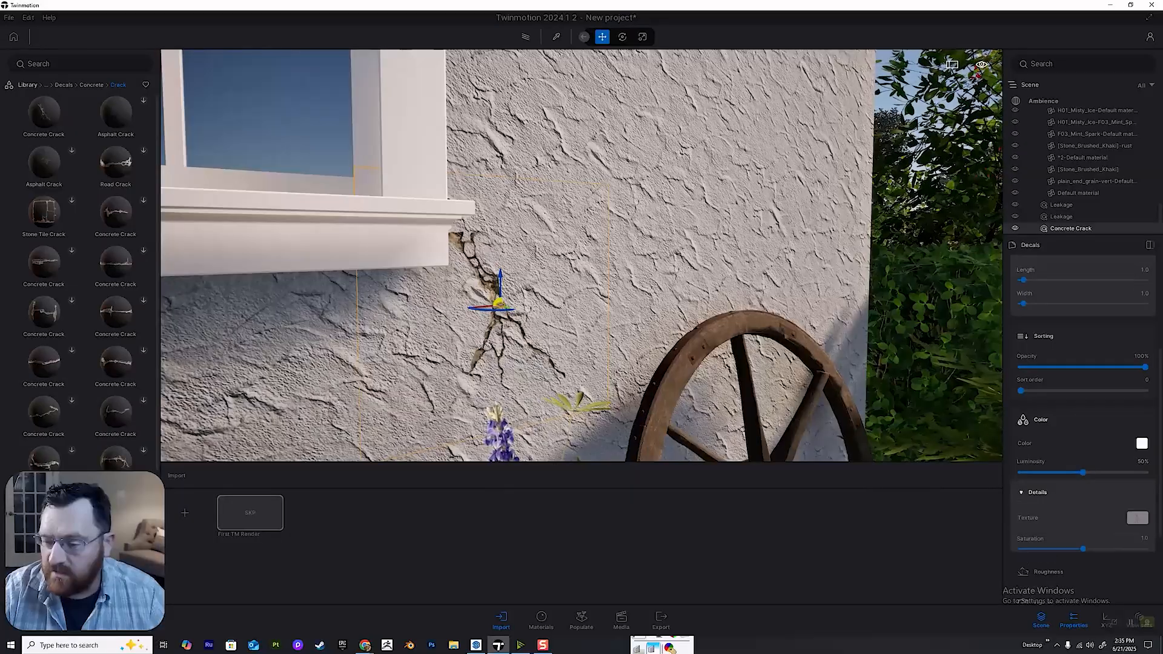
{"action": "scroll", "coordinate": [1037, 493], "scroll_direction": "down", "scroll_amount": 10}
{"action": "scroll", "coordinate": [1037, 493], "scroll_direction": "up", "scroll_amount": 5}
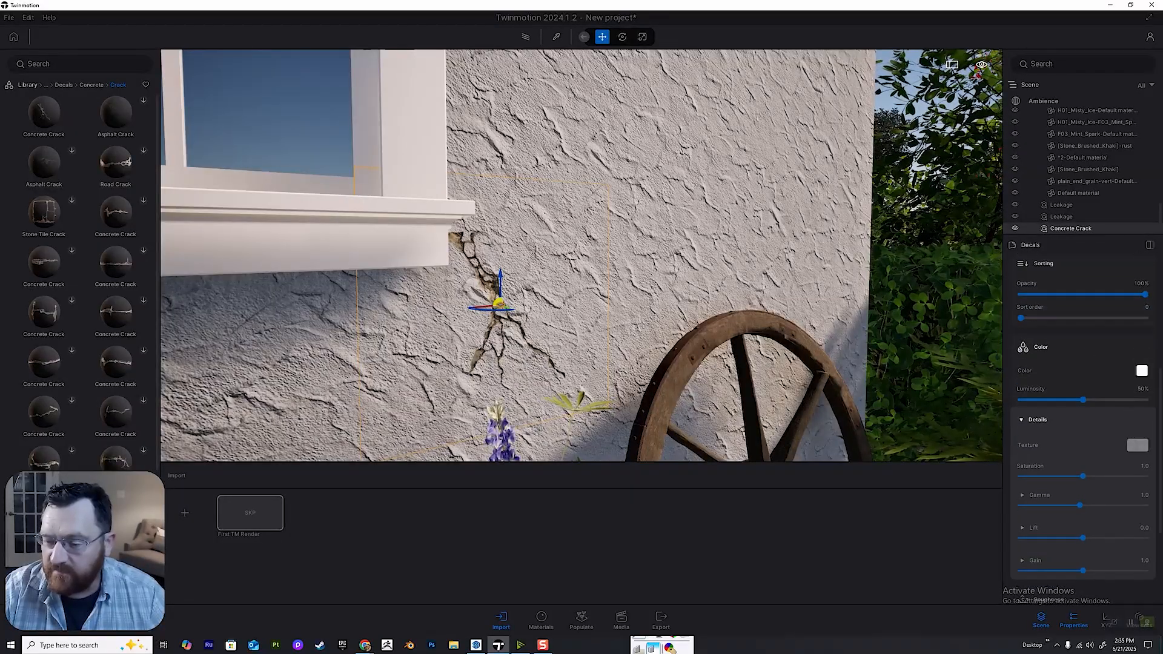
{"action": "left_click_drag", "start_coordinate": [1083, 476], "coordinate": [1020, 477]}
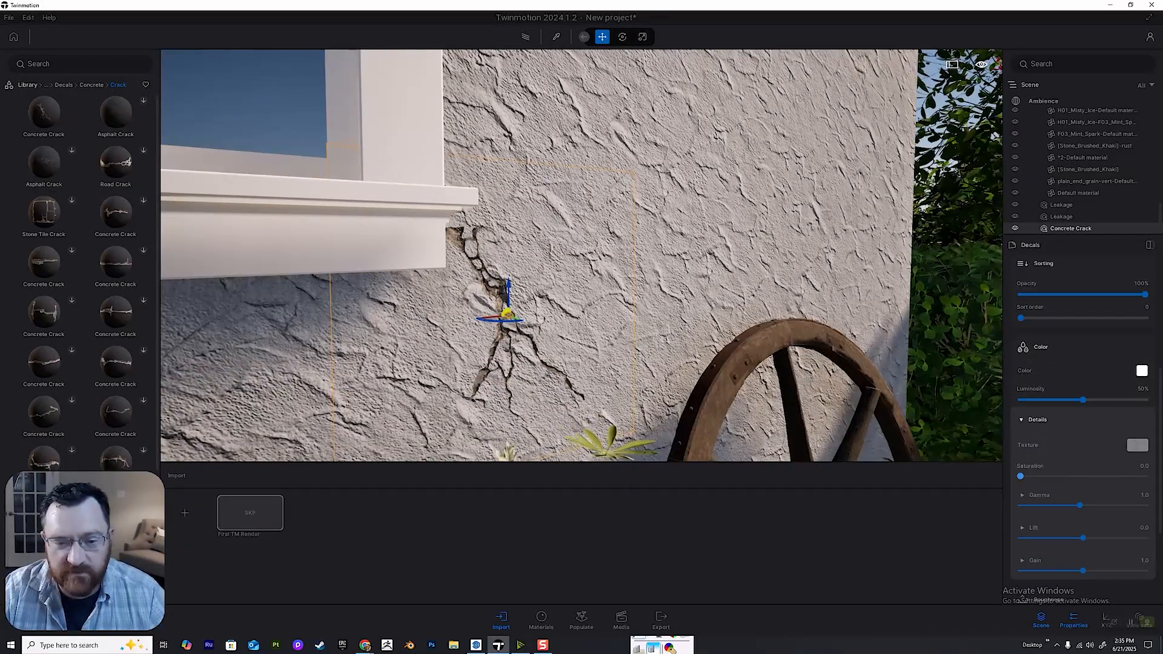
{"action": "scroll", "coordinate": [581, 255], "scroll_direction": "up", "scroll_amount": 3}
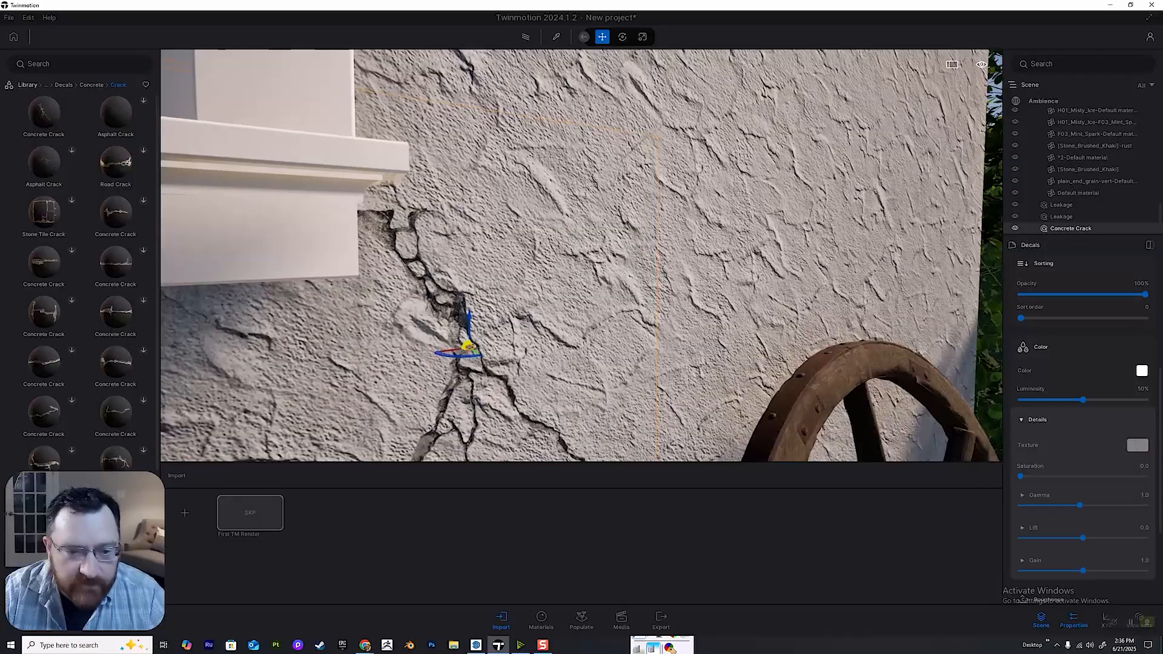
{"action": "scroll", "coordinate": [581, 256], "scroll_direction": "down", "scroll_amount": 2}
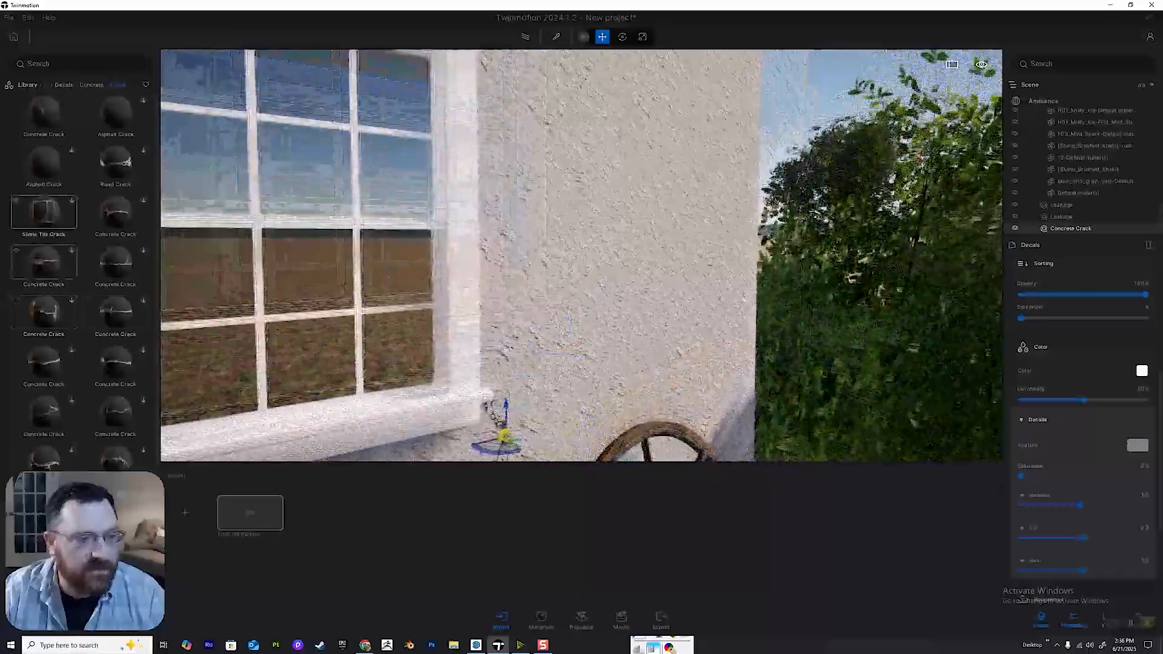
Find the concrete Damage decals in the library and place a Worn Plaster Patch on the wall beneath the windowsill.
{"action": "scroll", "coordinate": [115, 240], "scroll_direction": "down", "scroll_amount": 4}
{"action": "scroll", "coordinate": [115, 241], "scroll_direction": "up", "scroll_amount": 2}
{"action": "scroll", "coordinate": [44, 206], "scroll_direction": "up", "scroll_amount": 6}
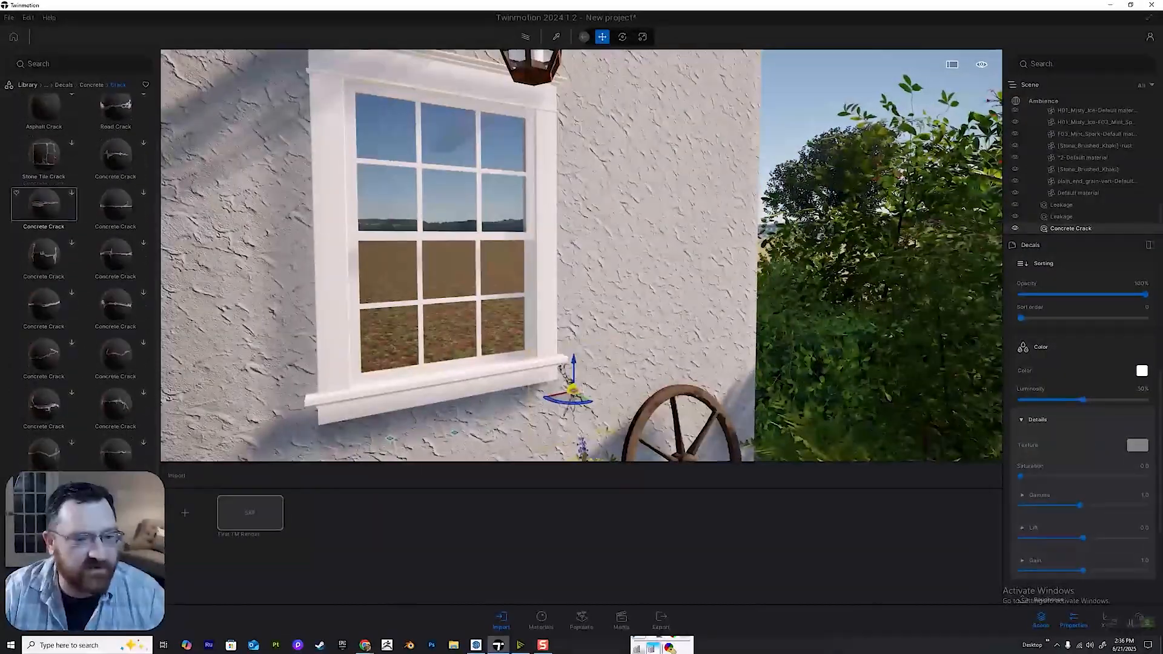
{"action": "scroll", "coordinate": [44, 185], "scroll_direction": "down", "scroll_amount": 4}
{"action": "scroll", "coordinate": [44, 163], "scroll_direction": "up", "scroll_amount": 4}
{"action": "left_click", "coordinate": [91, 85]}
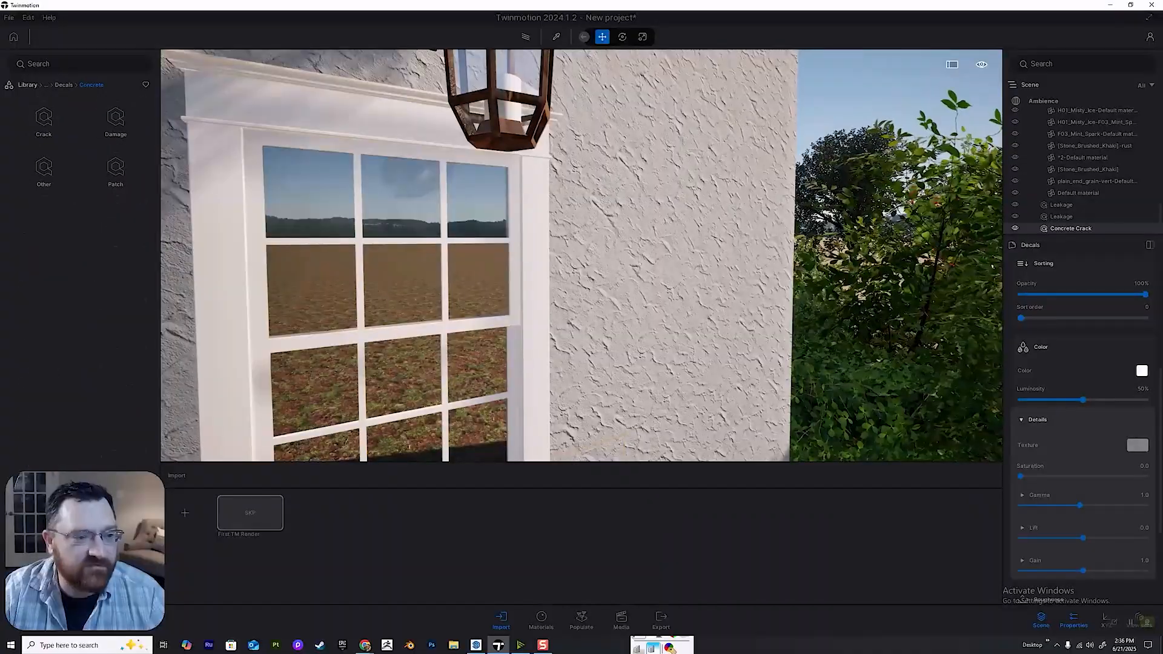
{"action": "left_click", "coordinate": [116, 120]}
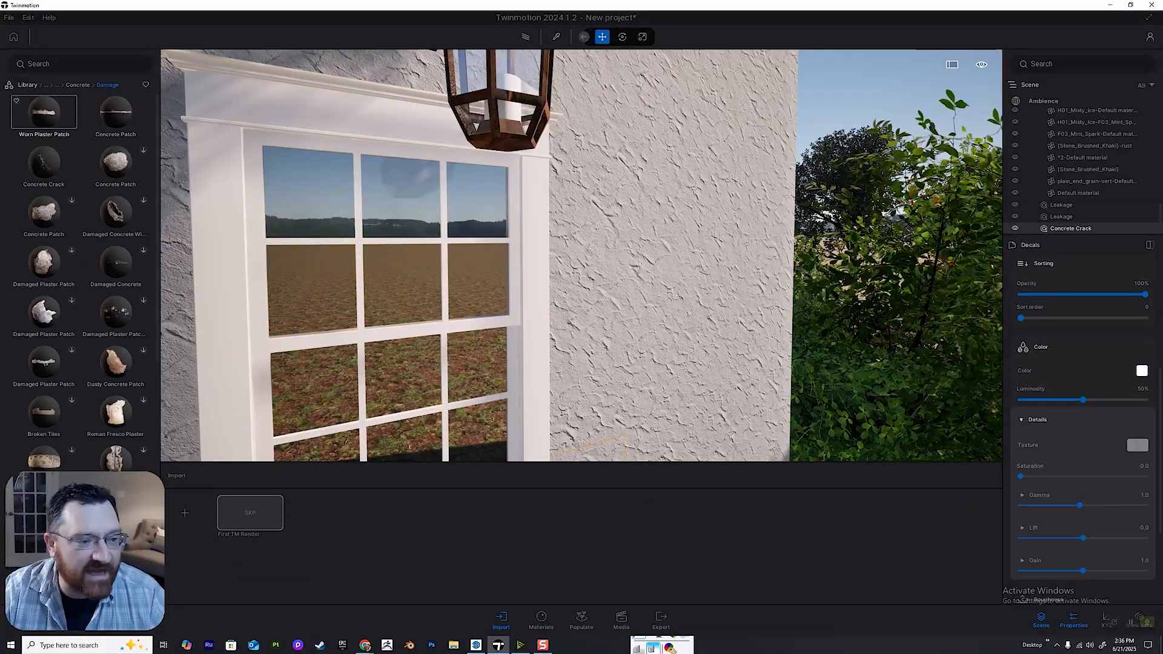
{"action": "left_click_drag", "start_coordinate": [115, 112], "coordinate": [635, 381]}
{"action": "key", "text": "s"}
{"action": "key", "text": "w"}
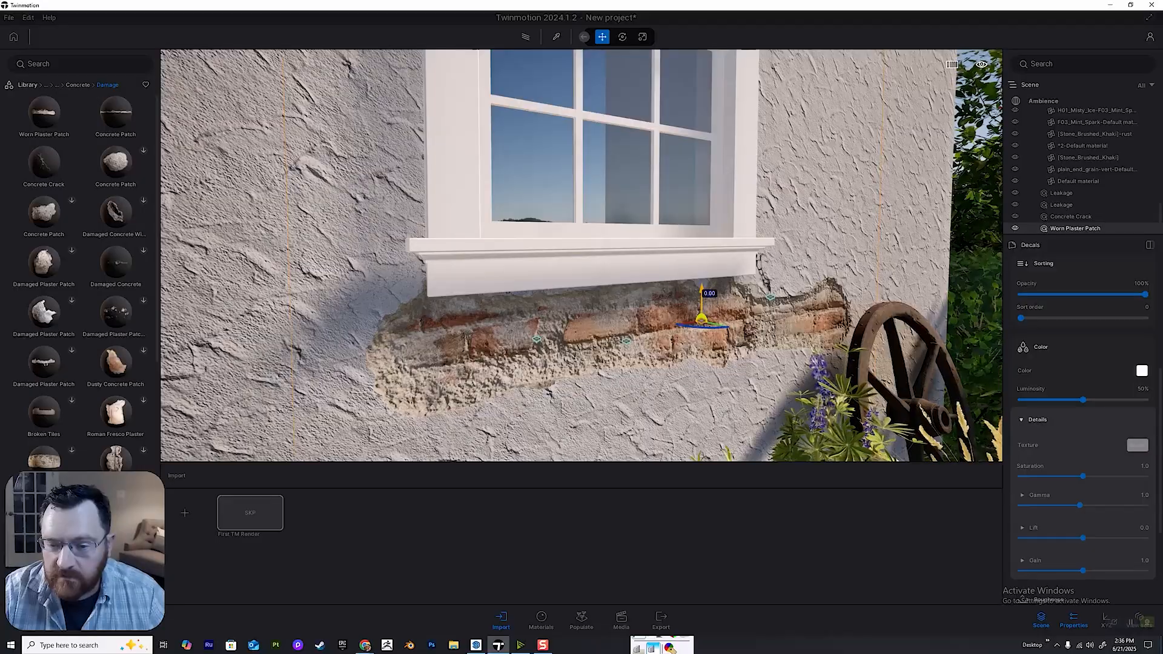
Lower the Worn Plaster Patch to behind the planters and duplicate it once along the wall as an instance.
{"action": "key", "text": "s"}
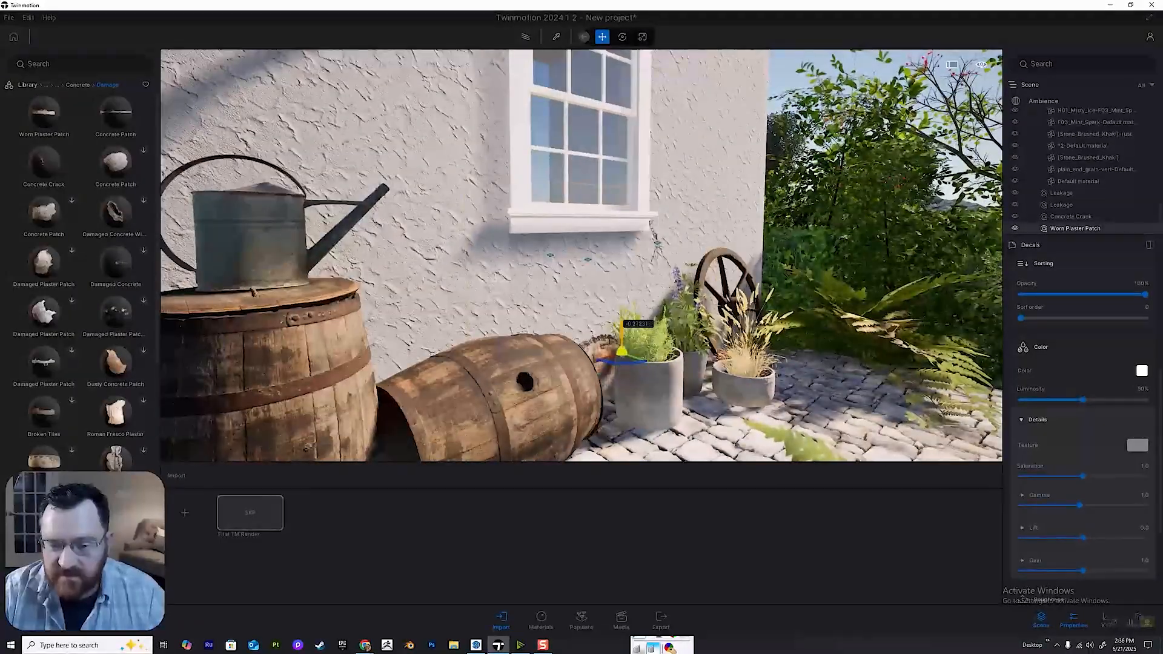
{"action": "key", "text": "w"}
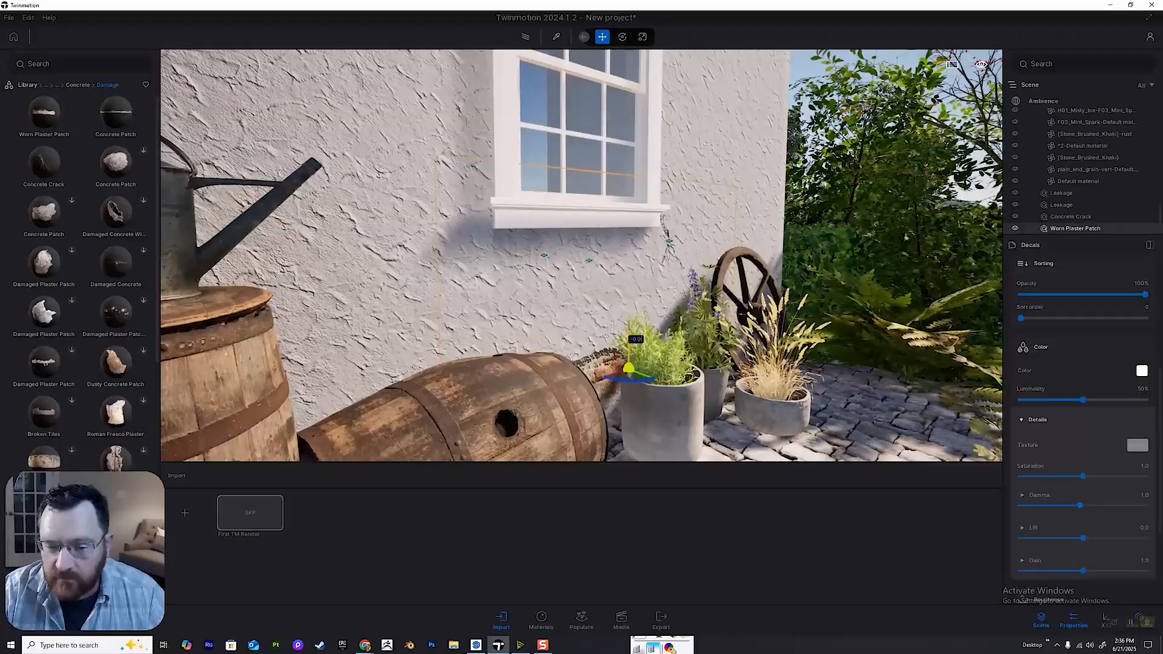
{"action": "left_click_drag", "start_coordinate": [628, 311], "coordinate": [628, 352], "text": "alt"}
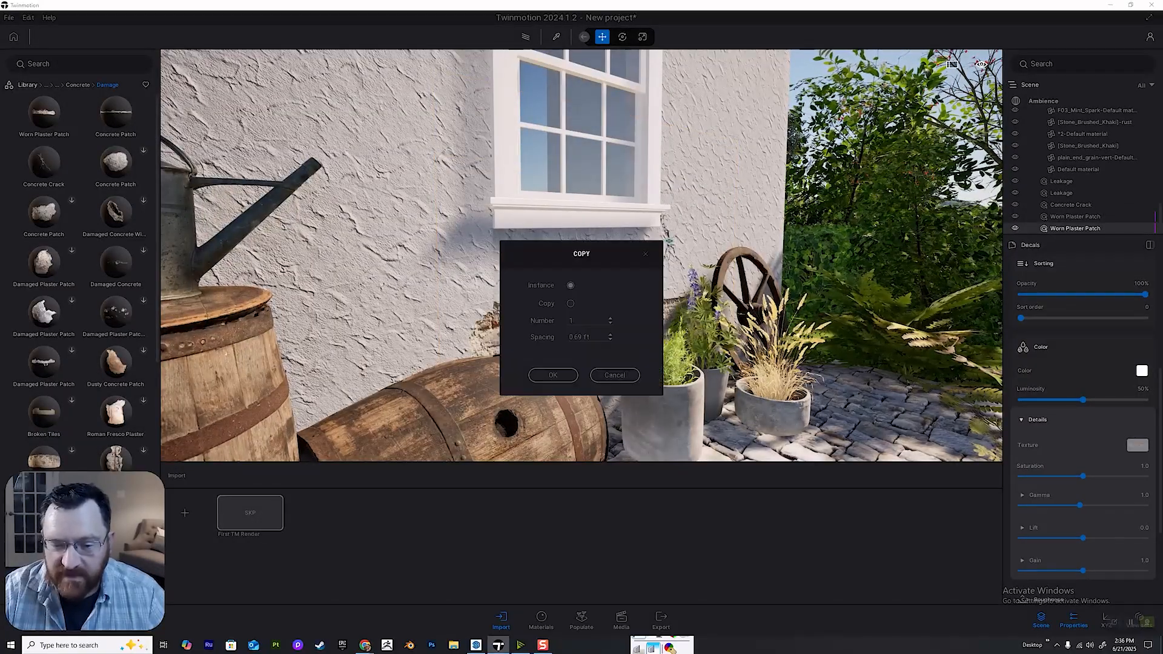
{"action": "key", "text": "Return"}
{"action": "key", "text": "w"}
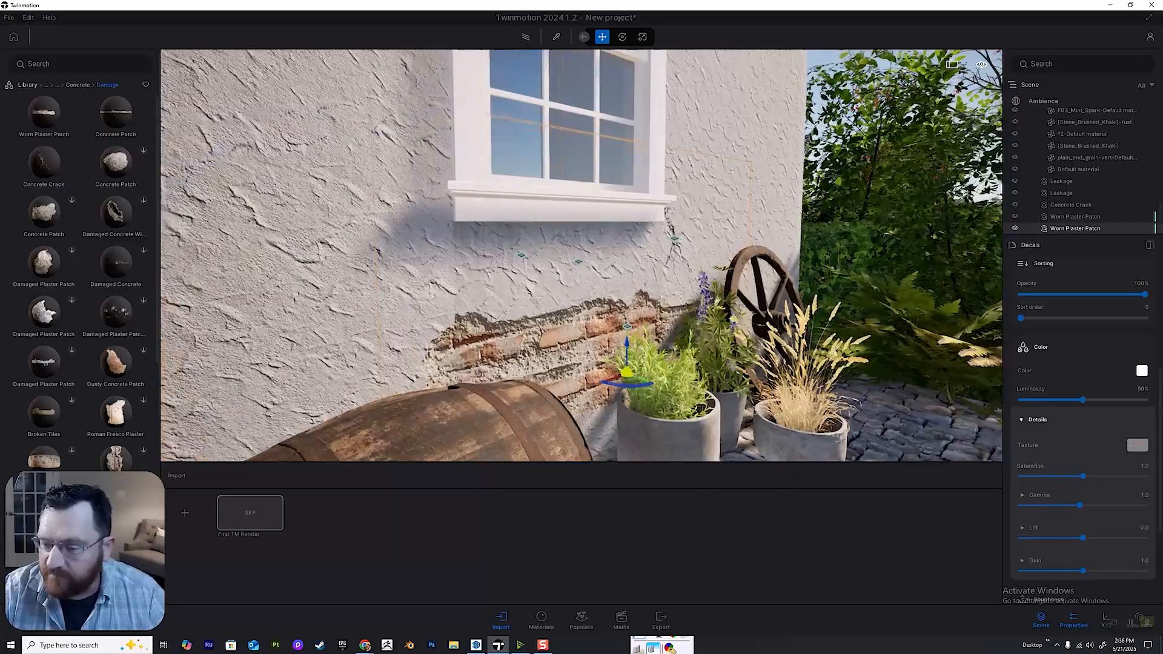
Mute the exposed brick of the copied Worn Plaster Patch with saturation 0.4 and gamma 1.1.
{"action": "mouse_move", "coordinate": [1083, 400]}
{"action": "left_mouse_down"}
{"action": "mouse_move", "coordinate": [1028, 400]}
{"action": "mouse_move", "coordinate": [1091, 399]}
{"action": "left_mouse_up"}
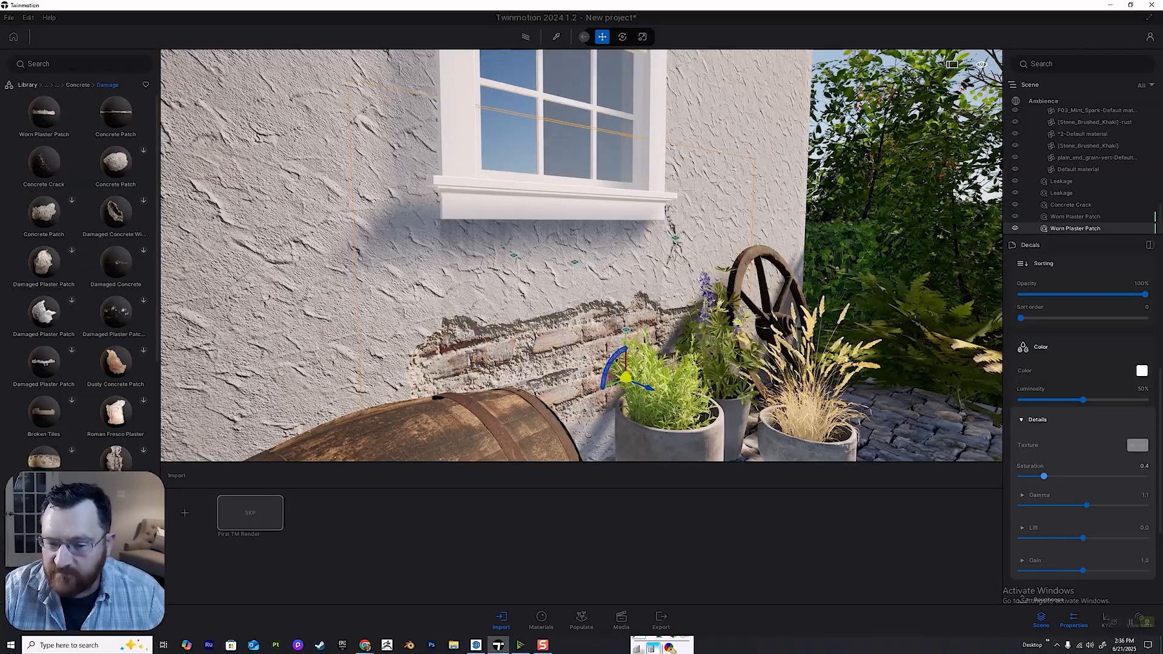
{"action": "key", "text": "s"}
{"action": "key", "text": "w"}
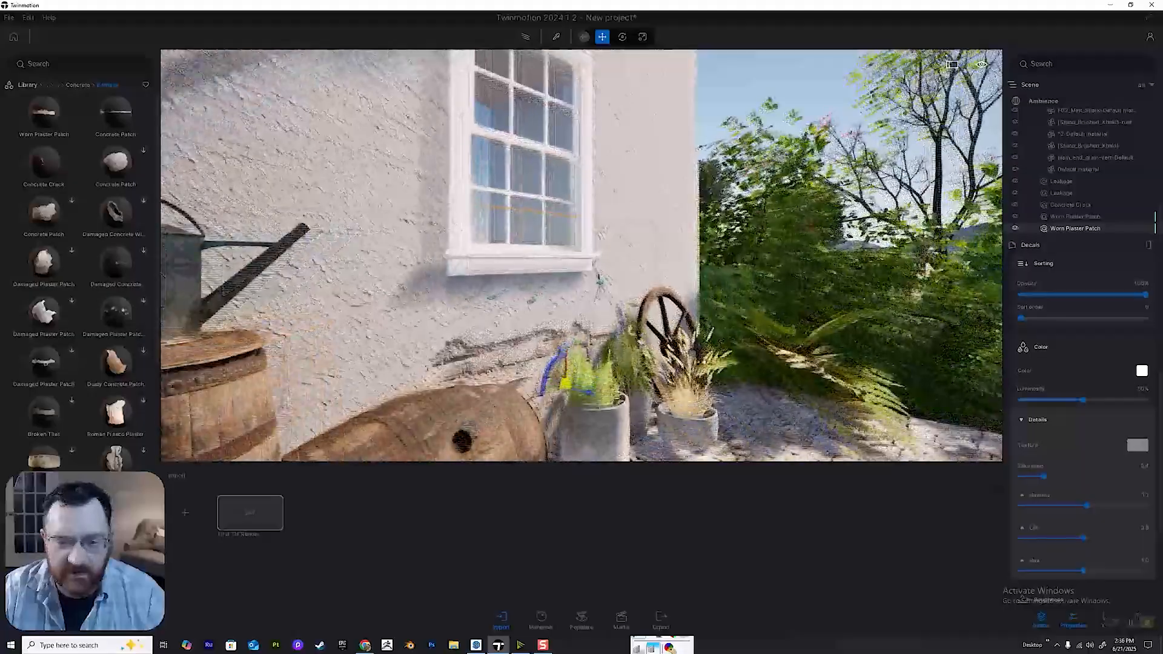
{"action": "key", "text": "w"}
{"action": "key", "text": "e"}
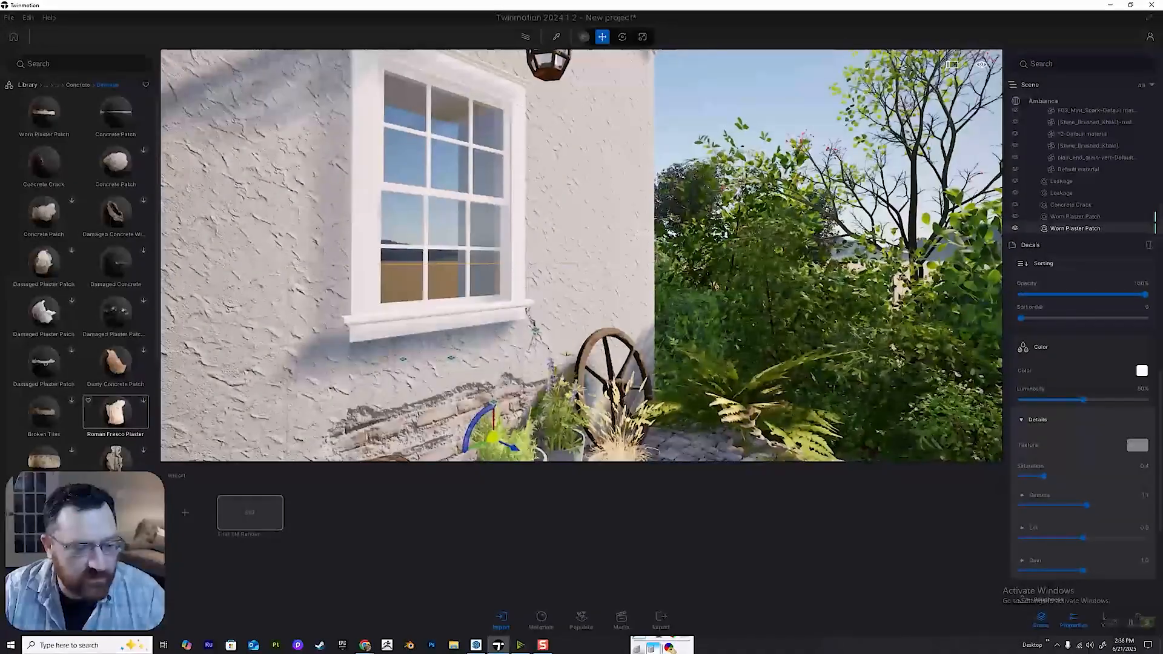
Download the Damaged Plaster Patch decal, place it on the wall between the window and house corner, and set its saturation to 0.07.
{"action": "left_click", "coordinate": [72, 250]}
{"action": "key", "text": "e"}
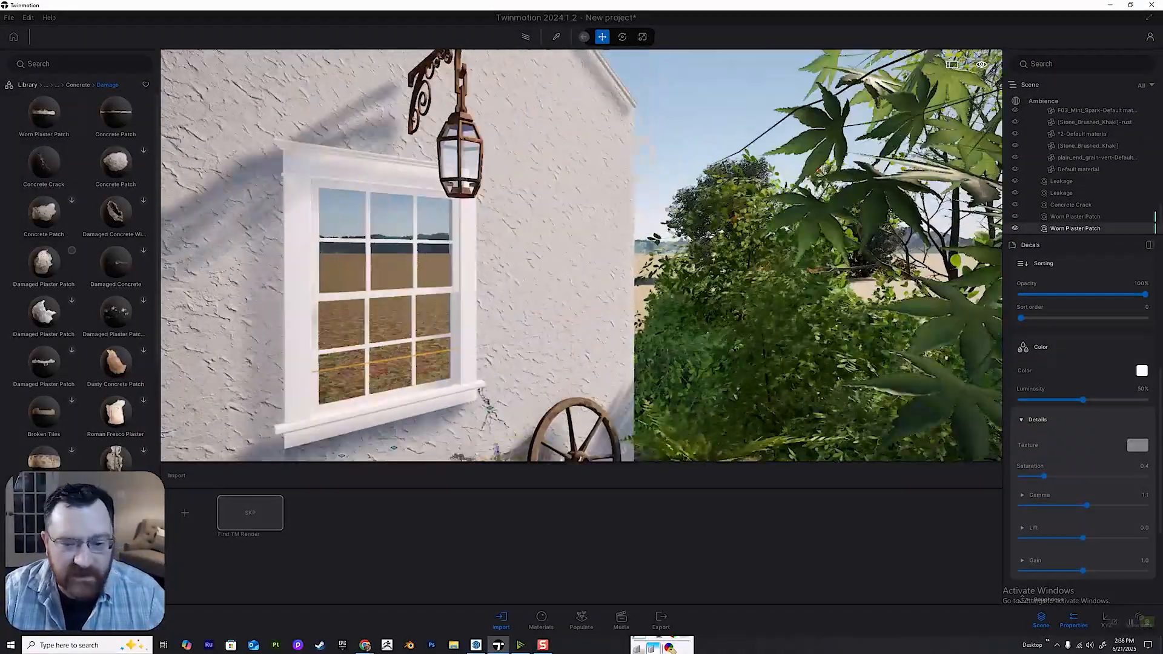
{"action": "key", "text": "w"}
{"action": "key", "text": "w"}
{"action": "key", "text": "q"}
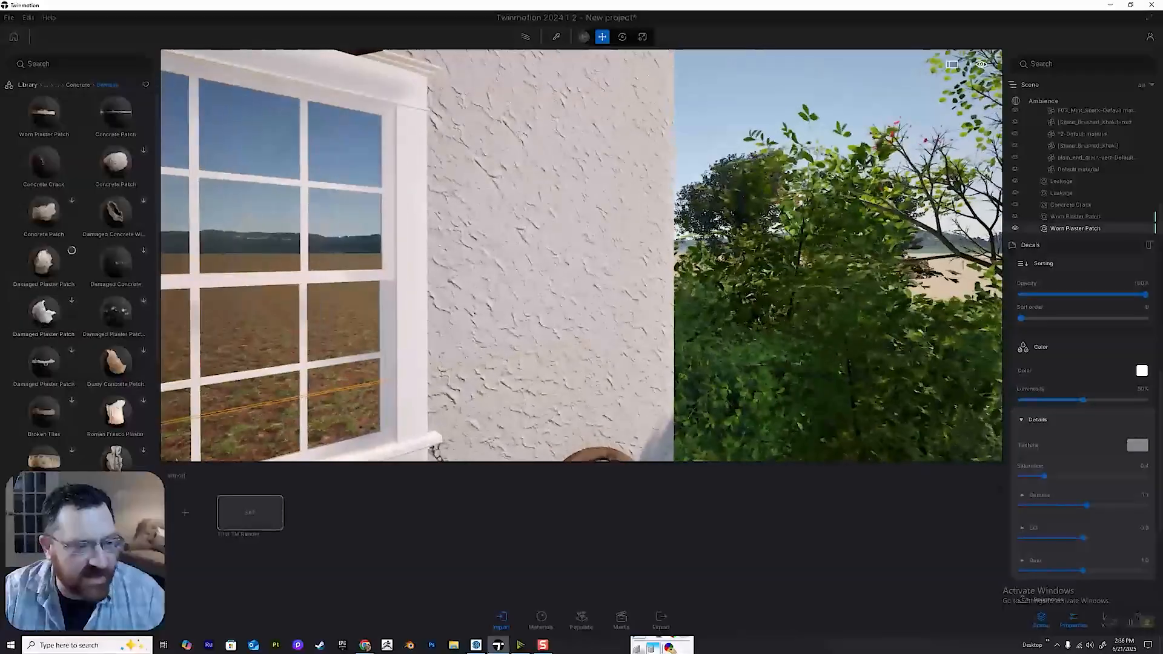
{"action": "left_click_drag", "start_coordinate": [43, 261], "coordinate": [455, 403]}
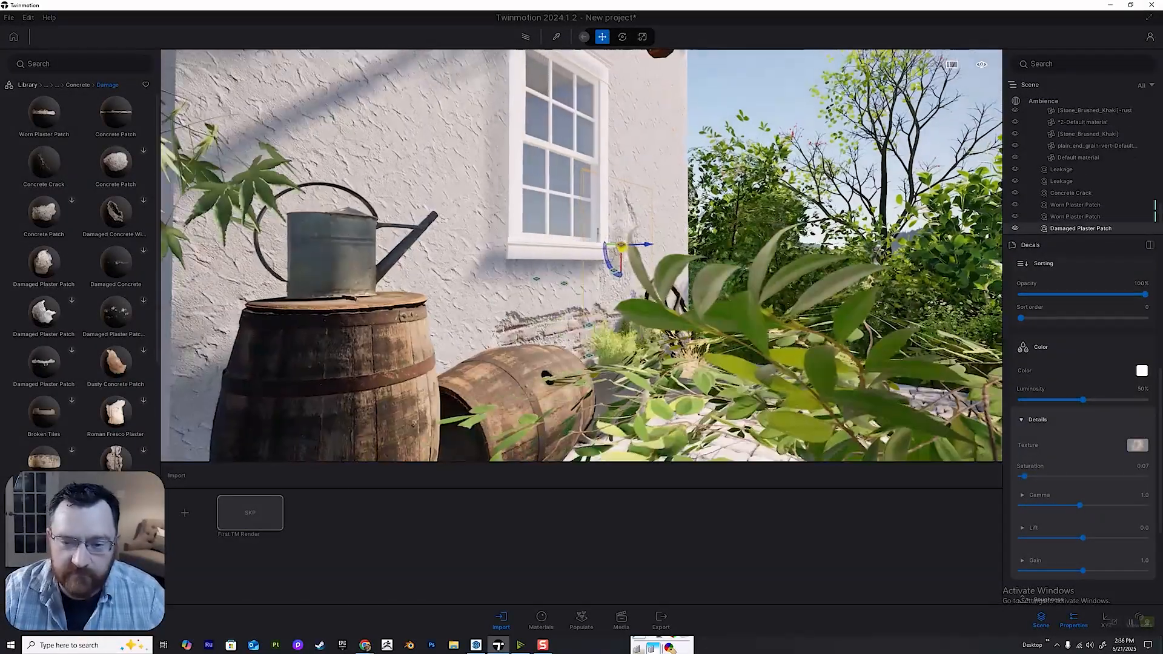
{"action": "key", "text": "w"}
{"action": "key", "text": "e"}
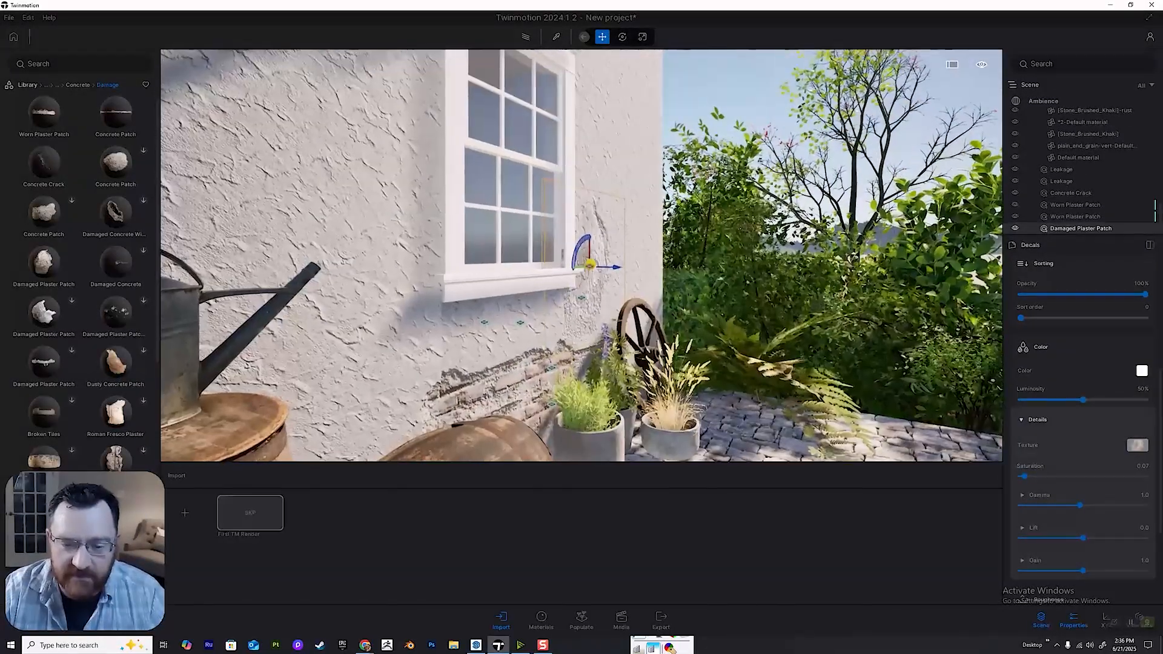
Check the plaster damage in the saved Image1 view, then leave media mode and return to the wall.
{"action": "left_click", "coordinate": [552, 404]}
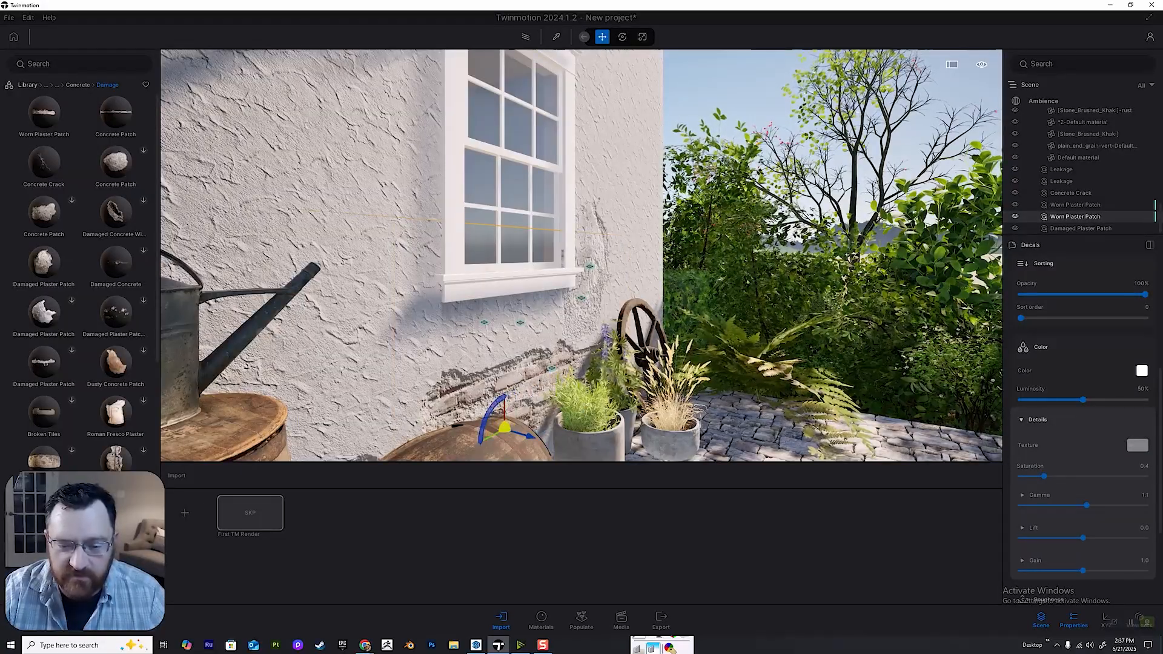
{"action": "key", "text": "s"}
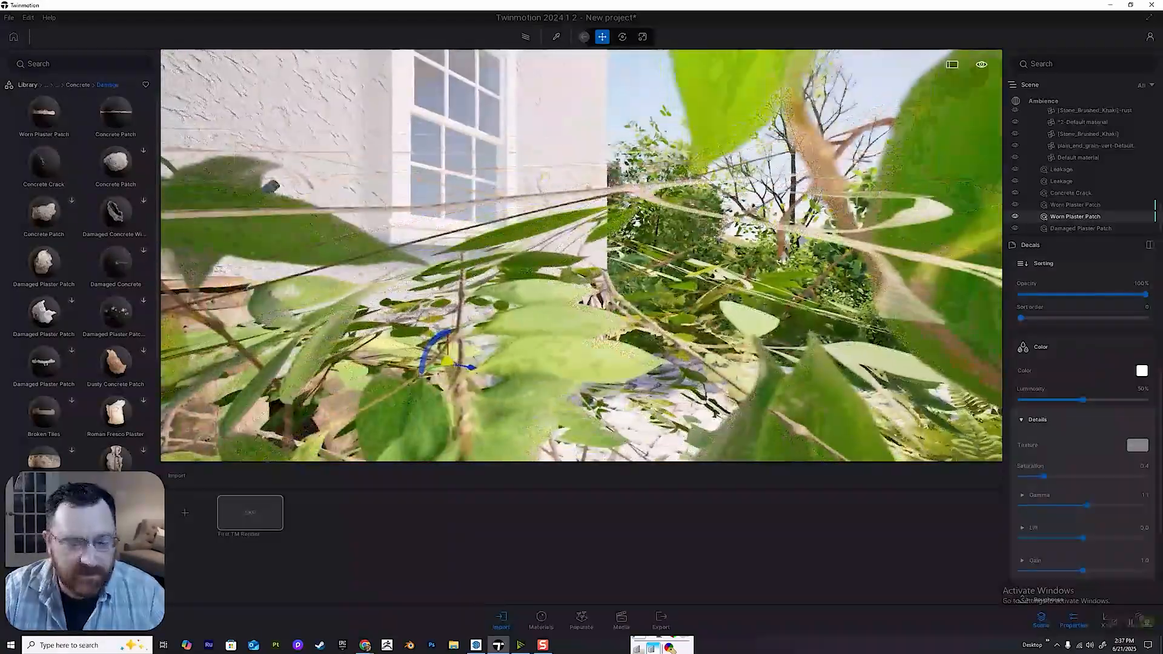
{"action": "left_click", "coordinate": [621, 619]}
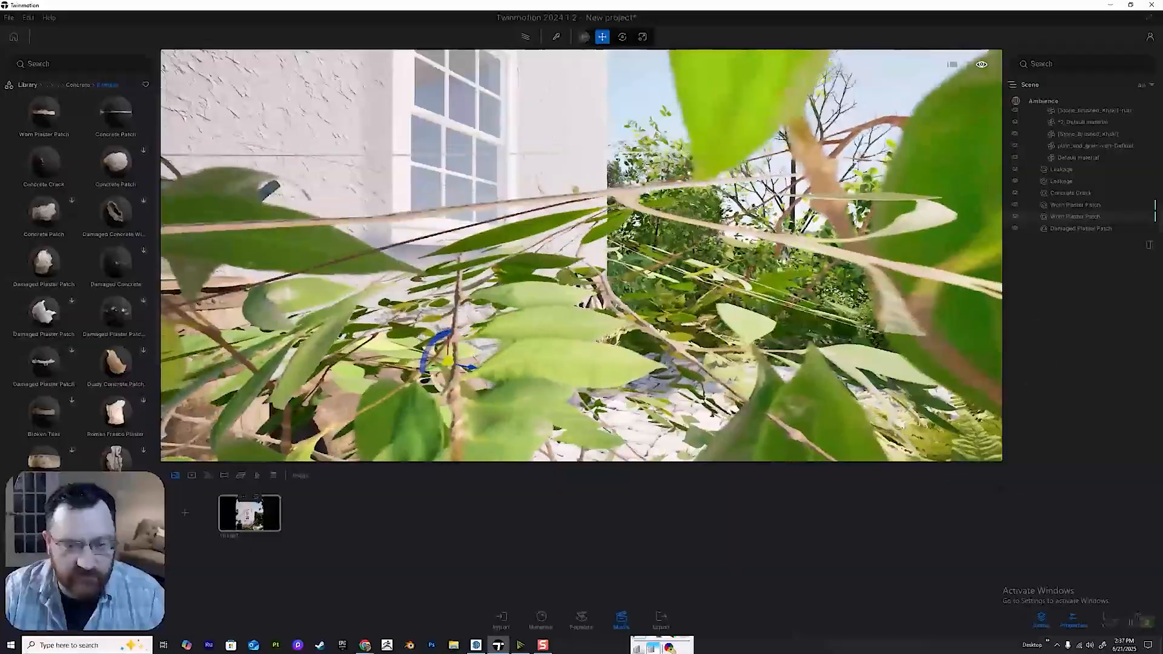
{"action": "left_click", "coordinate": [250, 513]}
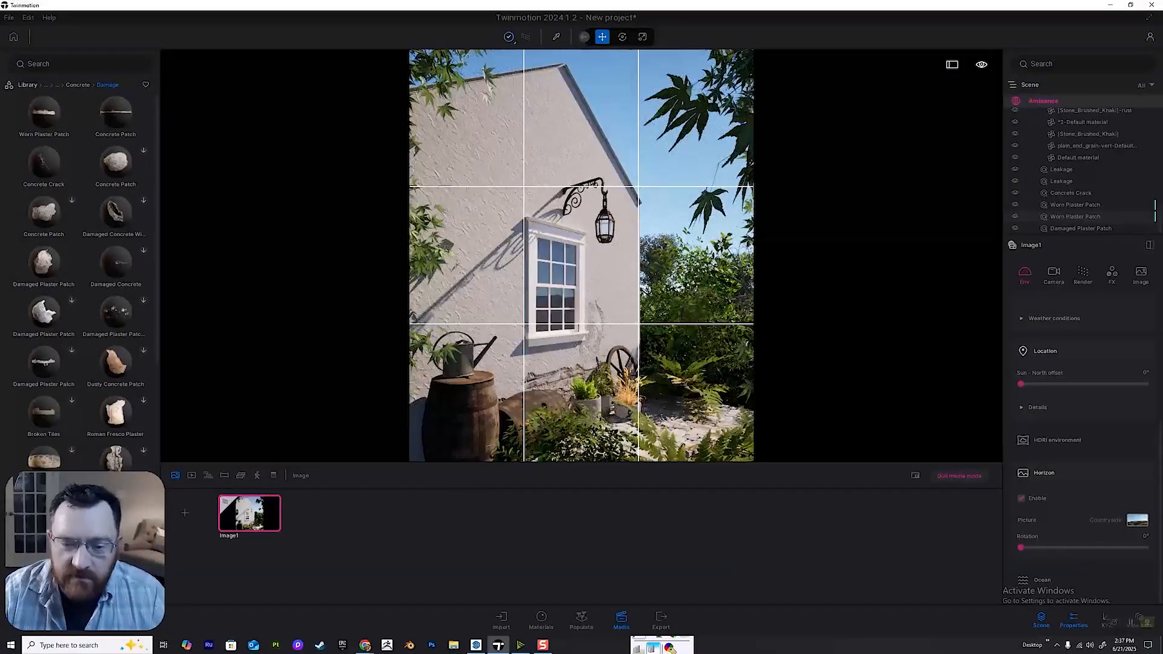
{"action": "key", "text": "w"}
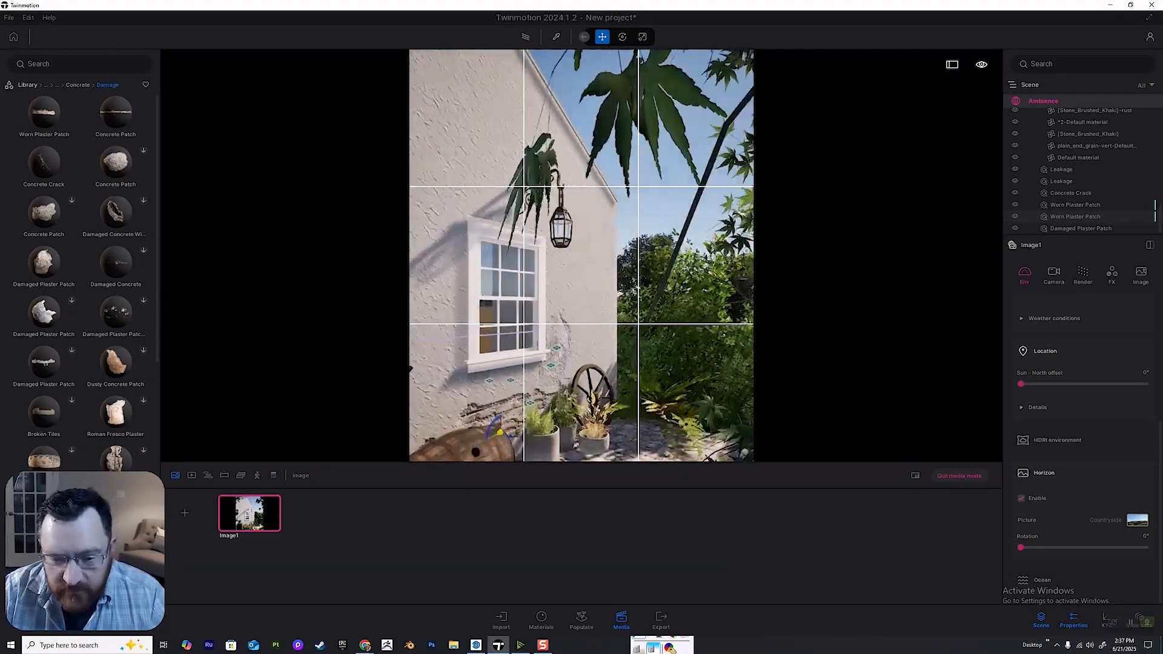
{"action": "left_click", "coordinate": [959, 476]}
{"action": "key", "text": "w"}
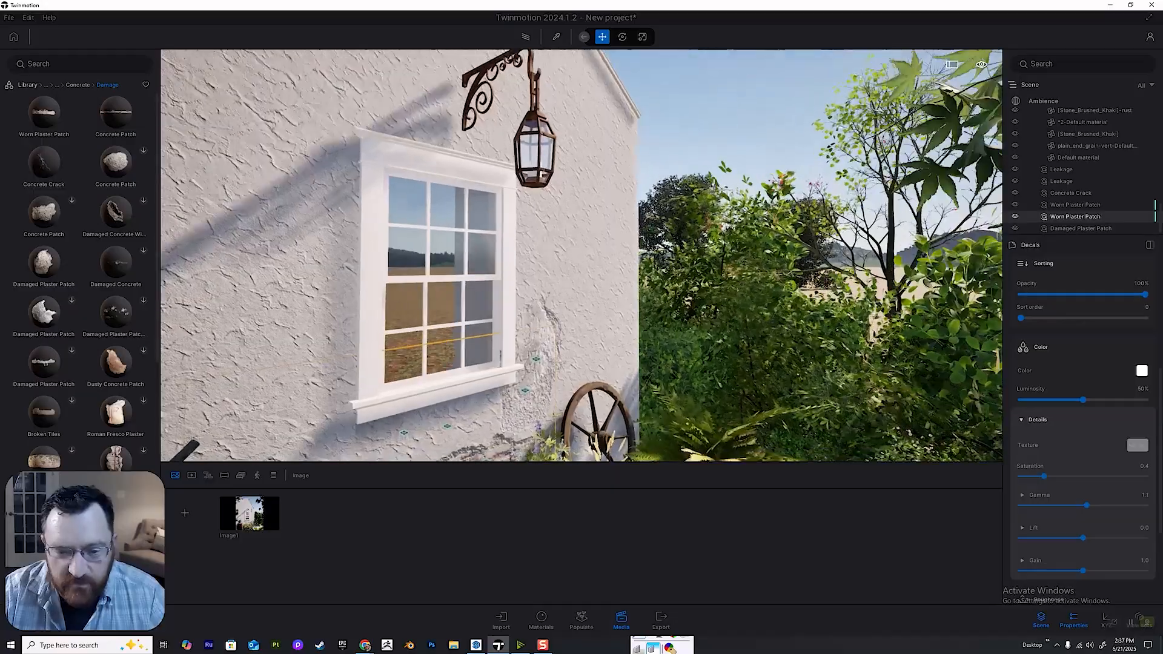
Examine the weathered wall around the window, lantern and gable from close up and farther back.
{"action": "key", "text": "e"}
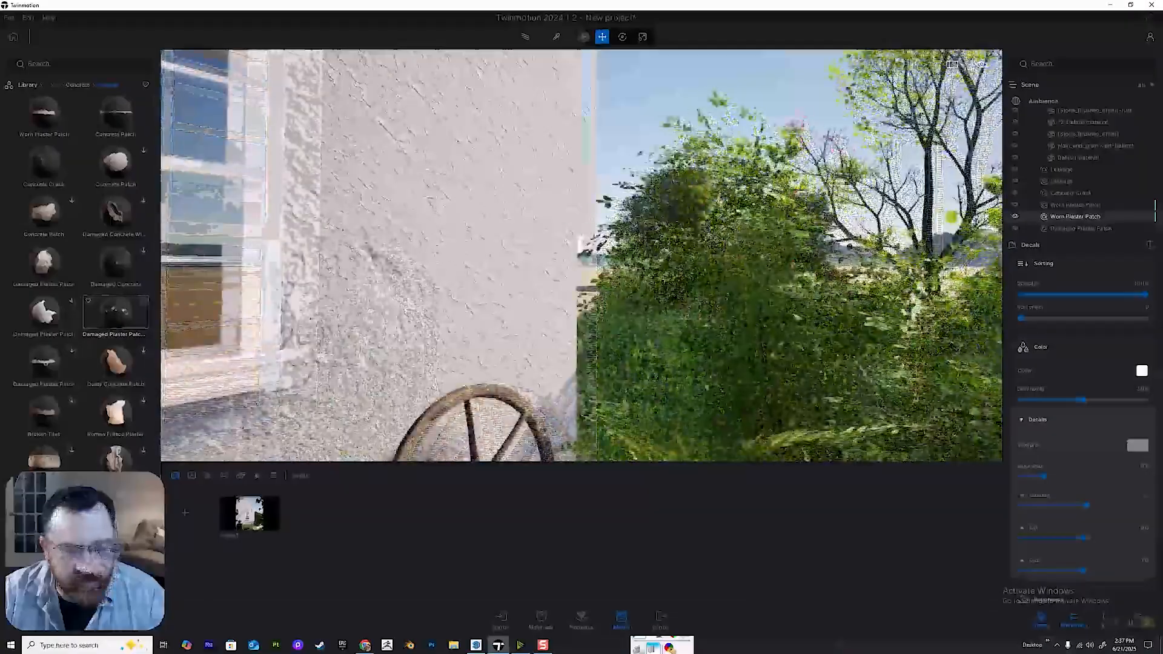
{"action": "key", "text": "a"}
{"action": "key", "text": "d"}
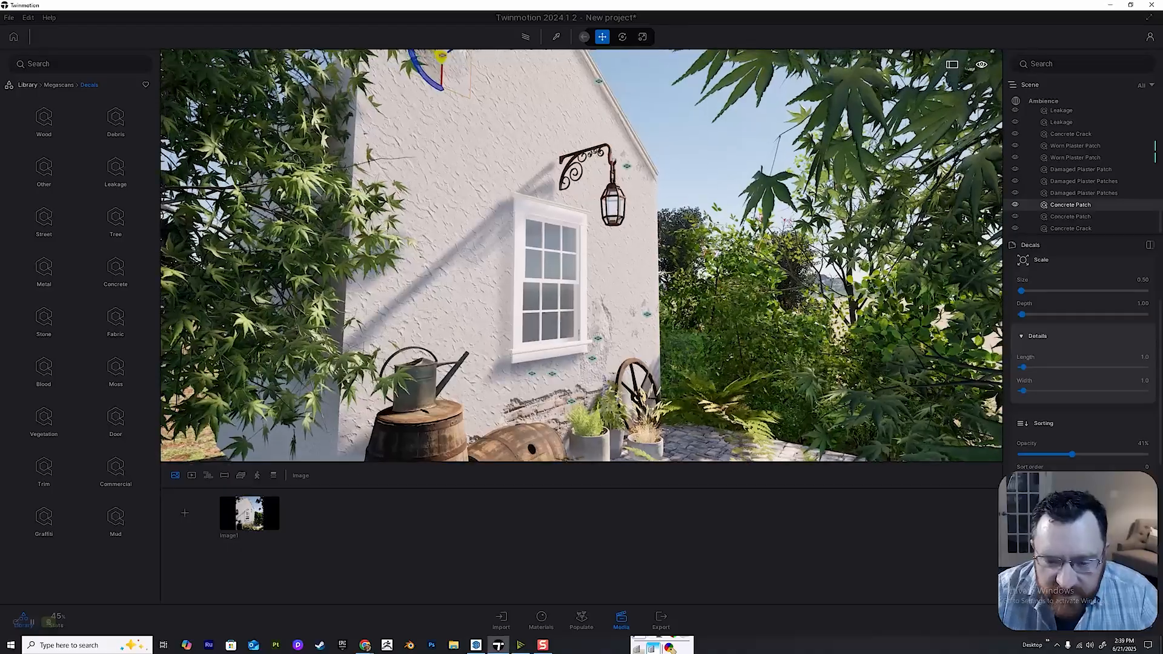
{"action": "key", "text": "w"}
{"action": "key", "text": "e"}
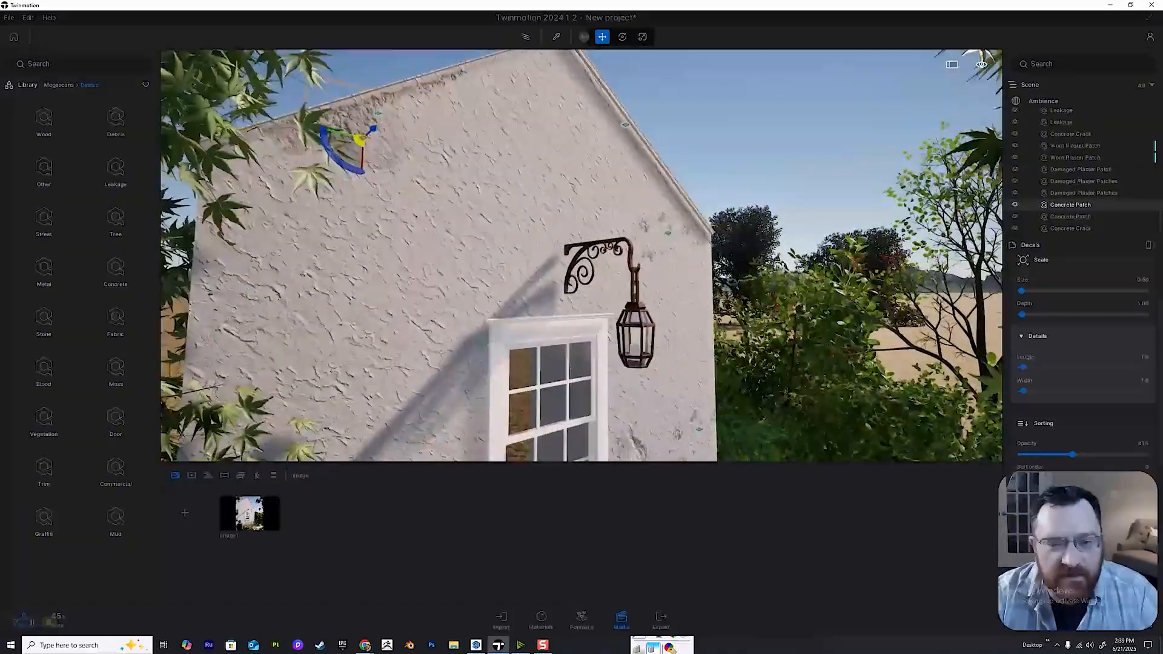
{"action": "key", "text": "q"}
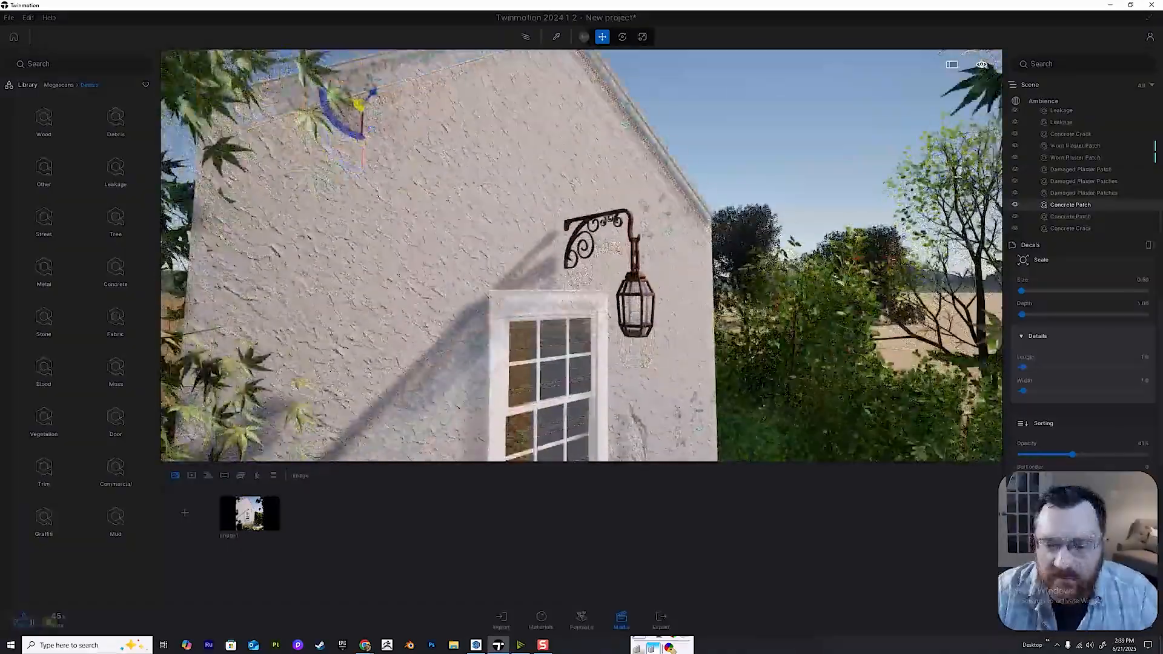
{"action": "key", "text": "a"}
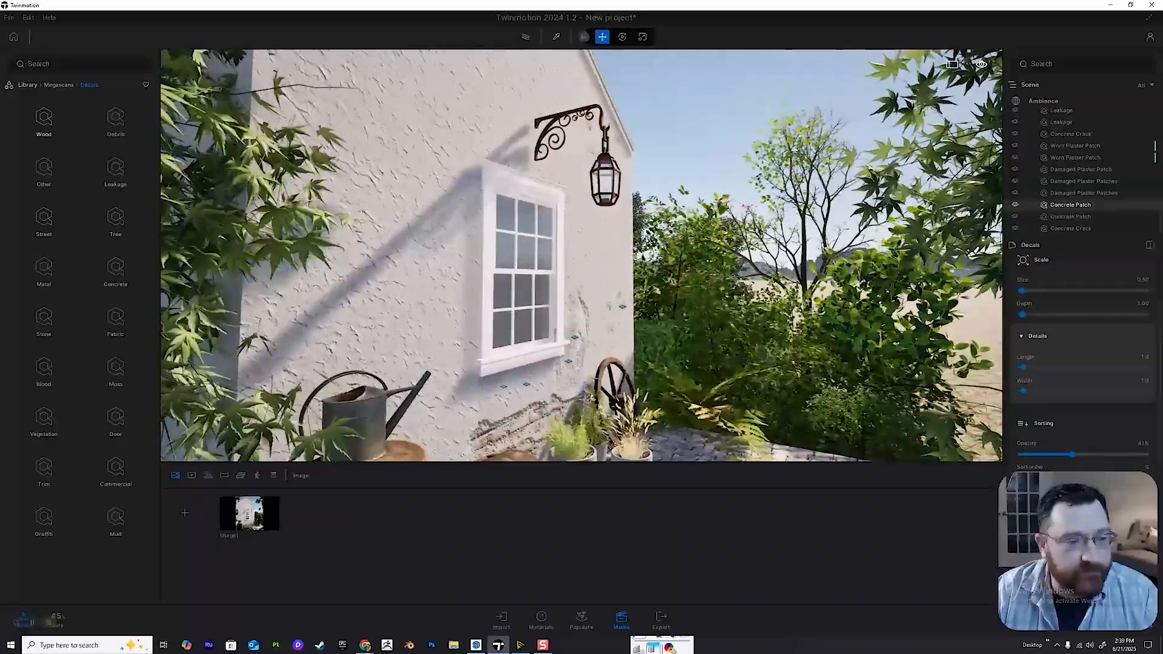
Search the whole asset library for ivy.
{"action": "left_click", "coordinate": [27, 85]}
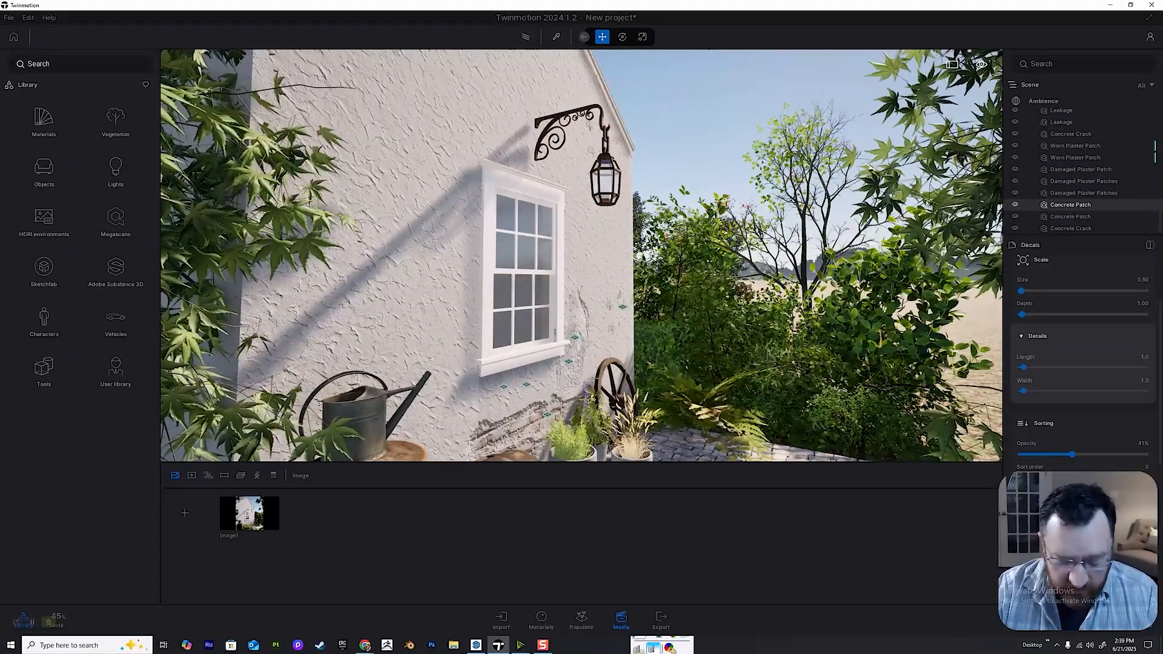
{"action": "type", "text": "ivy"}
{"action": "key", "text": "Return"}
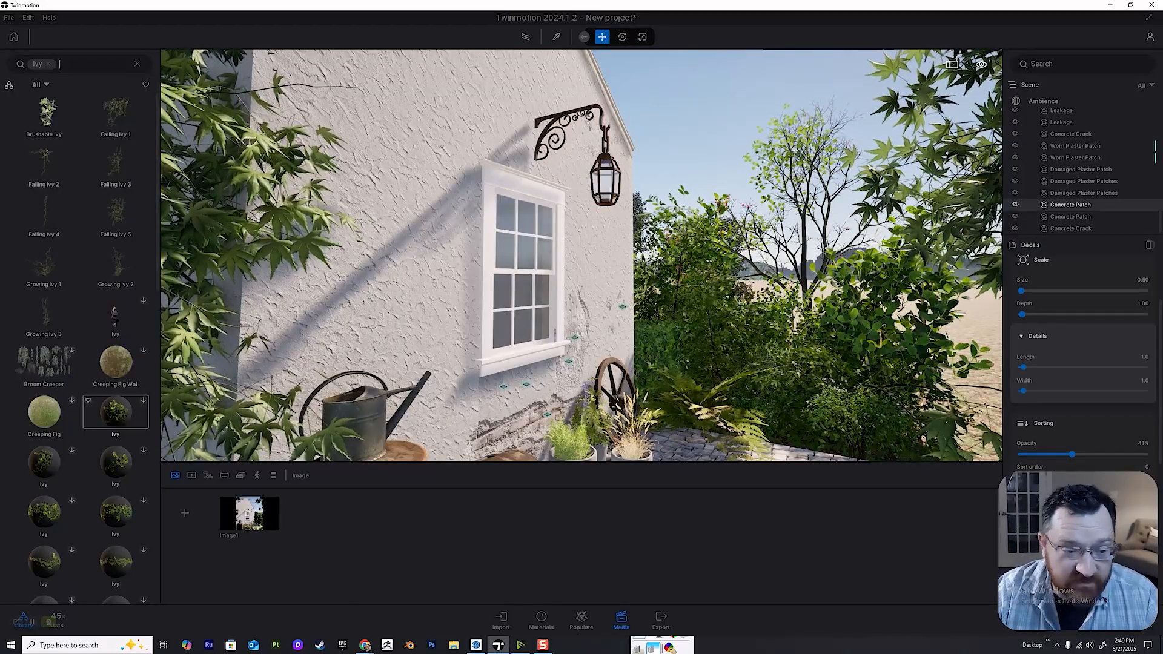
Place Growing Ivy 2 against the wall behind the barrels, between the window and the house corner nearest the maple.
{"action": "right_click_drag", "start_coordinate": [545, 273], "coordinate": [448, 272]}
{"action": "right_click_drag", "start_coordinate": [182, 376], "coordinate": [121, 79]}
{"action": "key", "text": "w"}
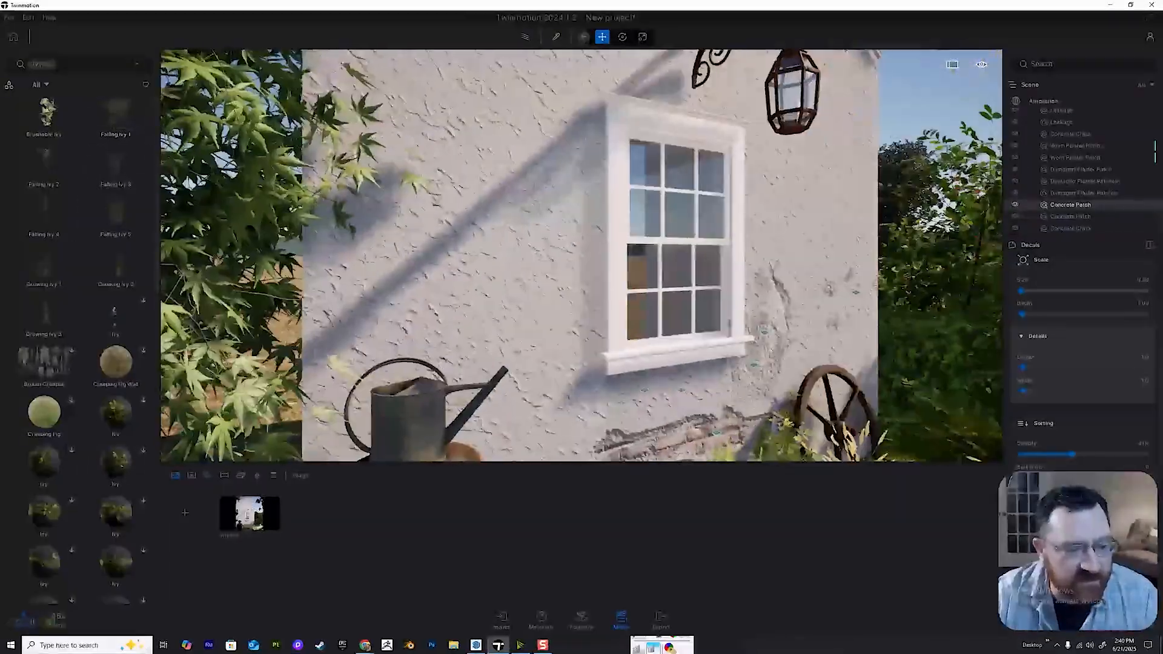
{"action": "left_click_drag", "start_coordinate": [115, 266], "coordinate": [515, 361]}
{"action": "key", "text": "s"}
{"action": "right_click_drag", "start_coordinate": [515, 361], "coordinate": [515, 418]}
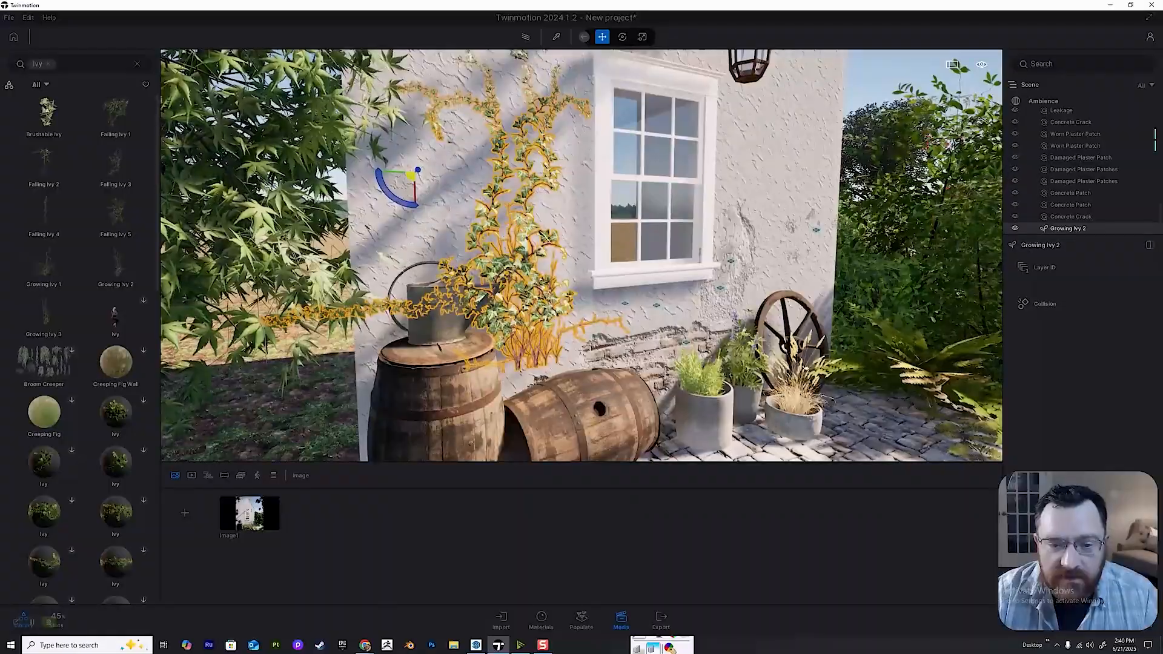
Lower Growing Ivy 2 on the wall so its base sits behind the barrels, and deselect it.
{"action": "left_click_drag", "start_coordinate": [418, 193], "coordinate": [424, 272]}
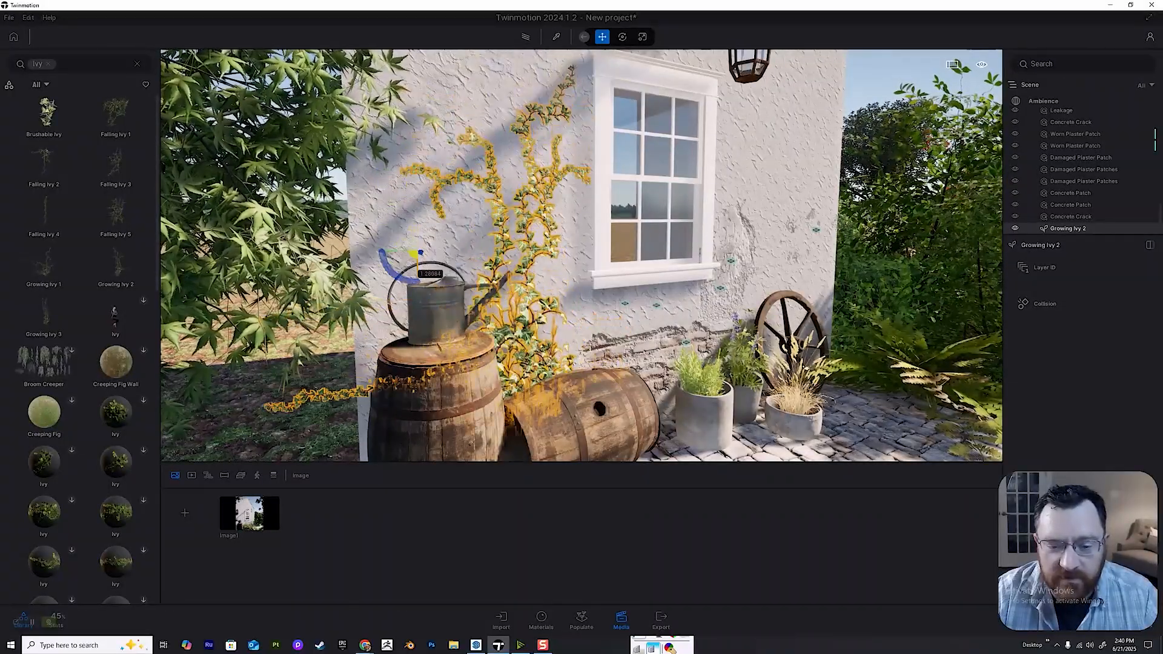
{"action": "key", "text": "a"}
{"action": "right_click_drag", "start_coordinate": [425, 351], "coordinate": [455, 330]}
{"action": "key", "text": "w"}
{"action": "key", "text": "Escape"}
{"action": "key", "text": "s"}
{"action": "key", "text": "w"}
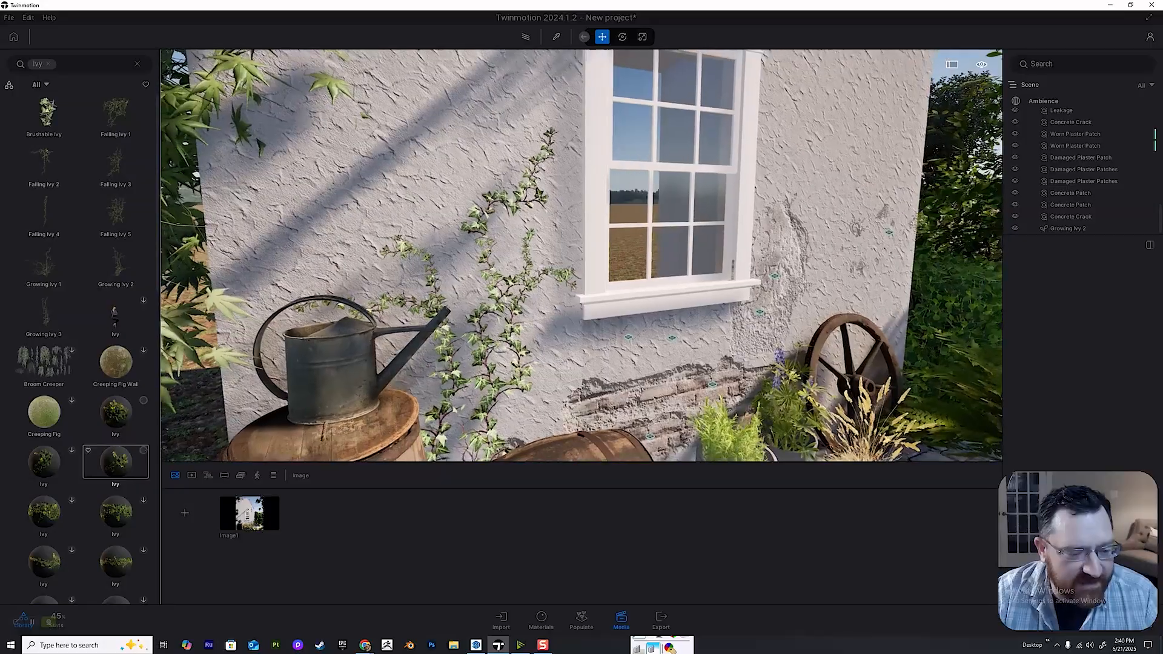
Place an Ivy decal on the wall over the growing ivy beside the window and rotate it to follow the stems.
{"action": "scroll", "coordinate": [115, 515], "scroll_direction": "down", "scroll_amount": 5}
{"action": "scroll", "coordinate": [115, 515], "scroll_direction": "down", "scroll_amount": 3}
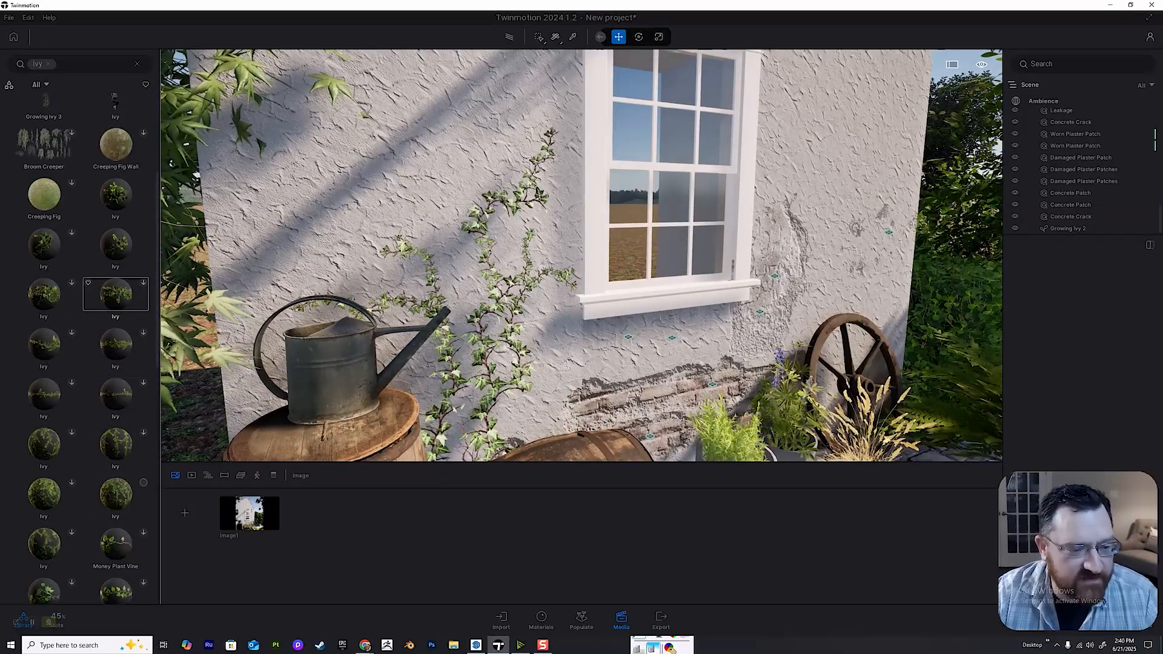
{"action": "key", "text": "e"}
{"action": "left_click_drag", "start_coordinate": [115, 244], "coordinate": [104, 241]}
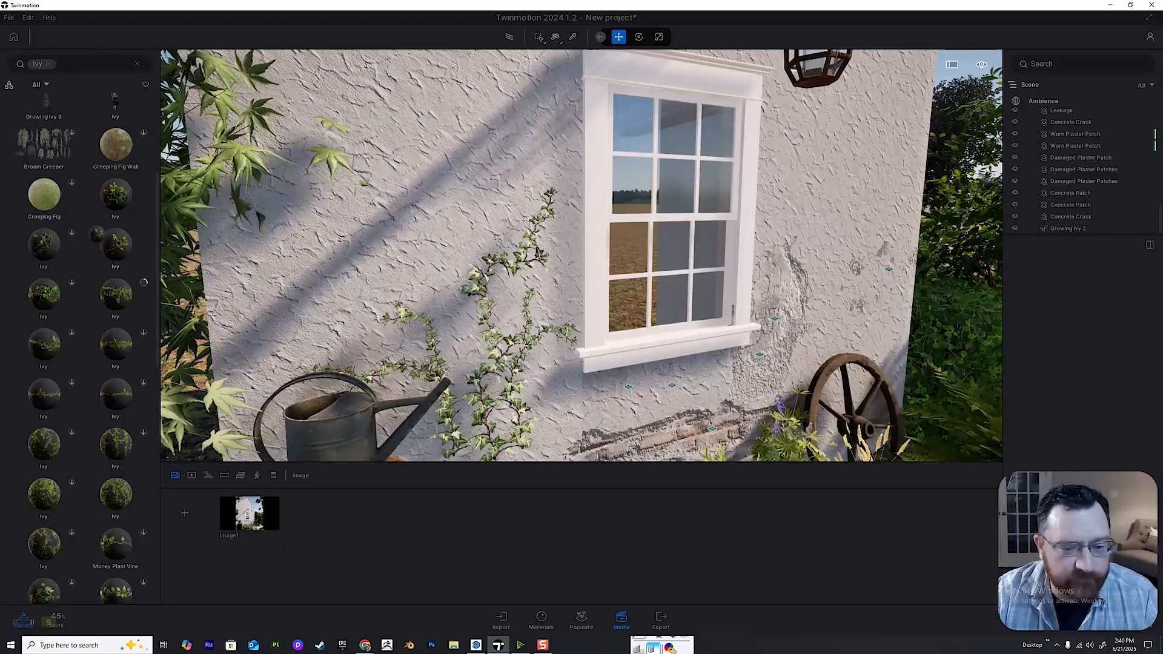
{"action": "left_click_drag", "start_coordinate": [470, 365], "coordinate": [490, 404]}
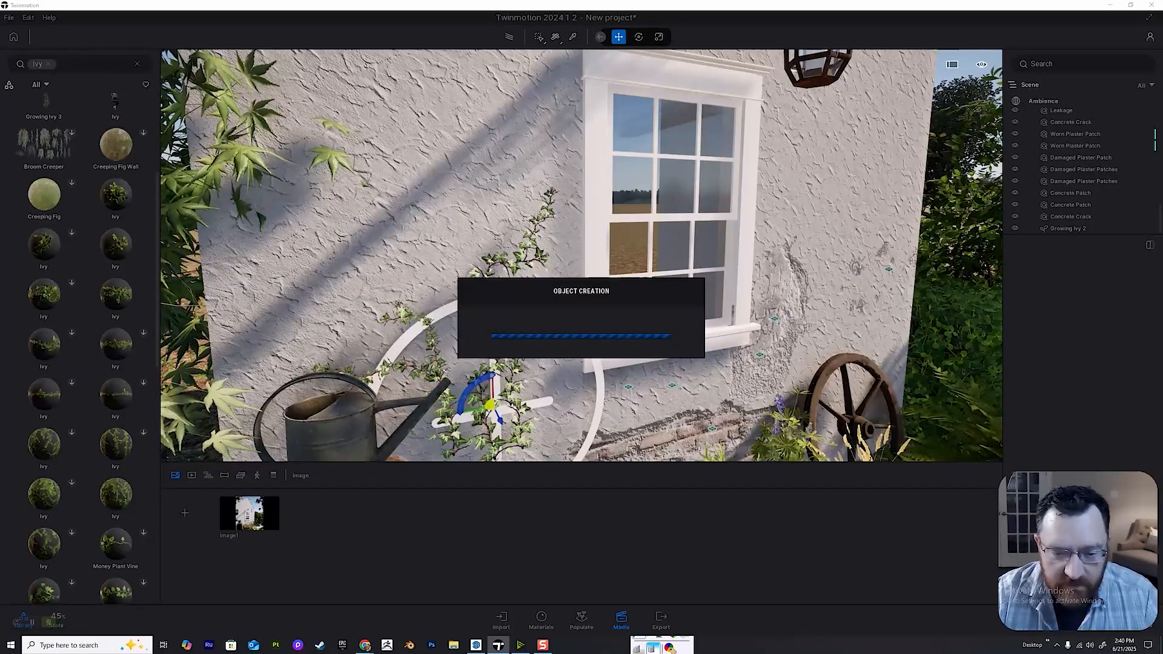
{"action": "key", "text": "q"}
{"action": "key", "text": "w"}
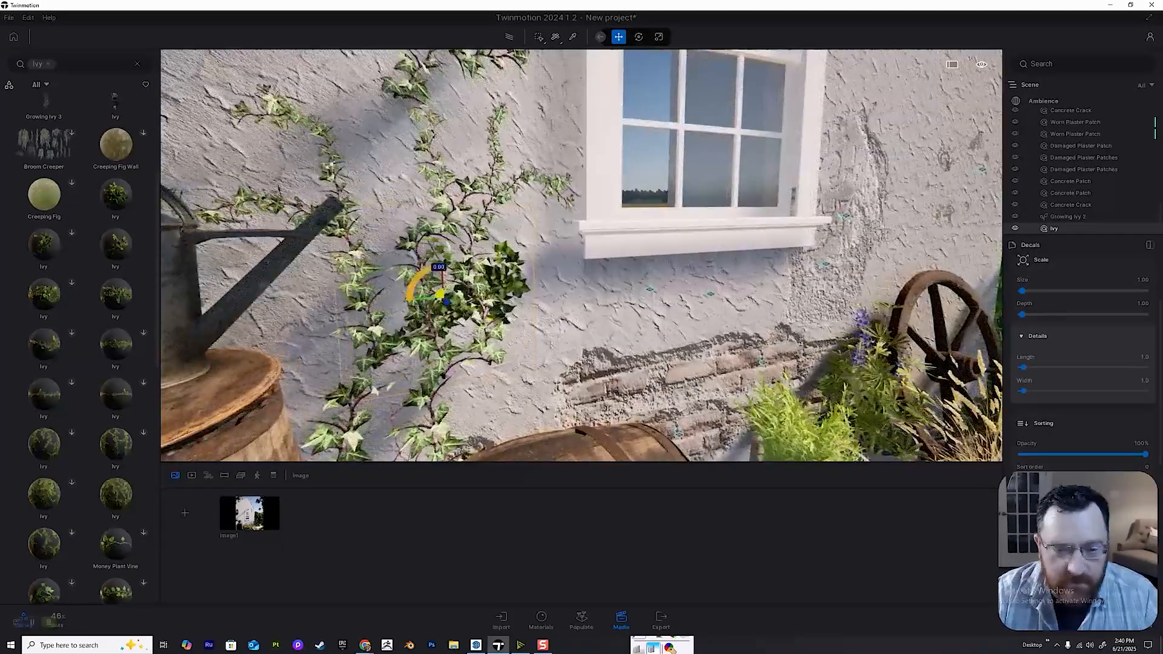
{"action": "left_click_drag", "start_coordinate": [414, 283], "coordinate": [420, 319]}
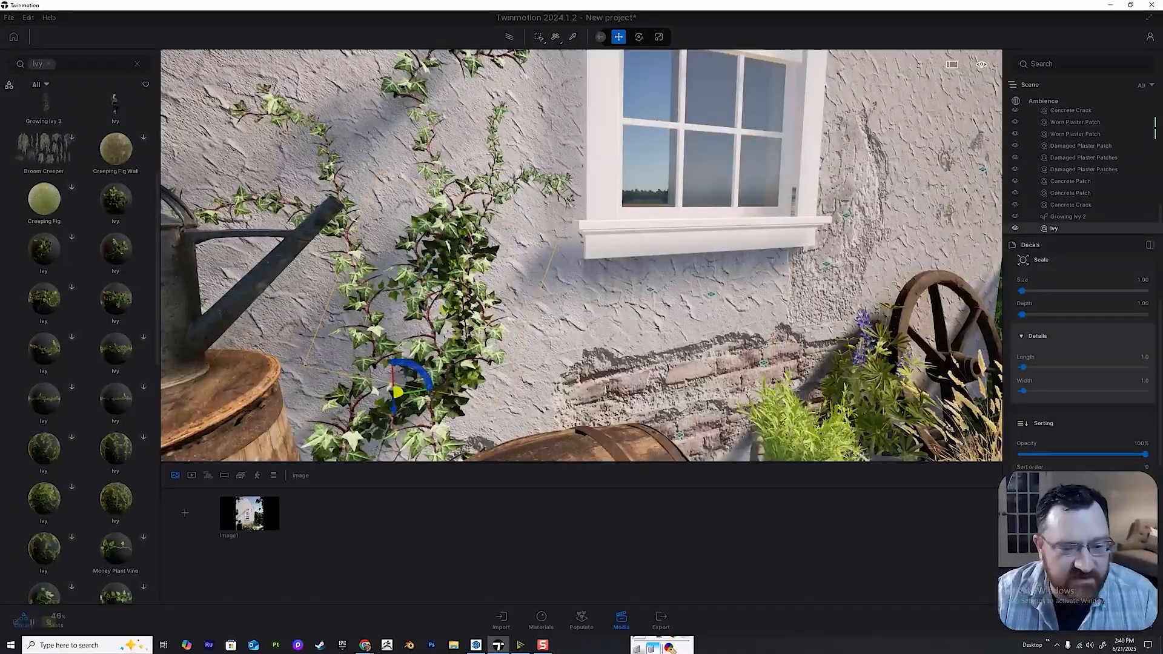
Place two more Ivy decals low on the wall, one at the vine's base and one above the lying barrel.
{"action": "left_click_drag", "start_coordinate": [404, 388], "coordinate": [404, 365]}
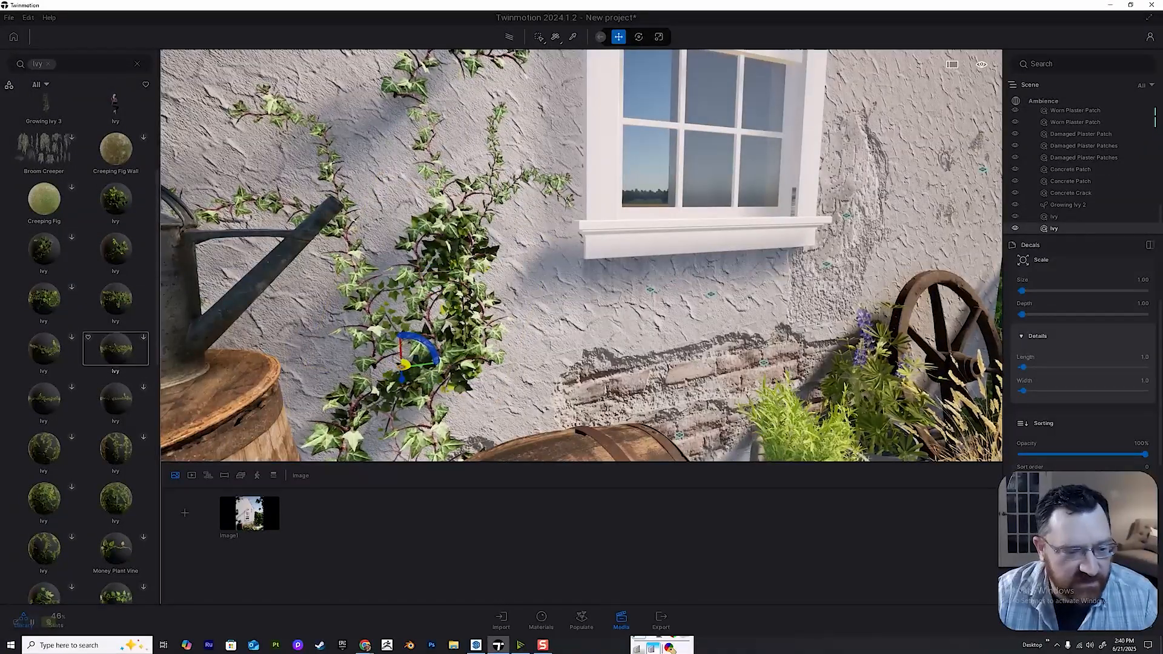
{"action": "left_click_drag", "start_coordinate": [116, 300], "coordinate": [374, 381]}
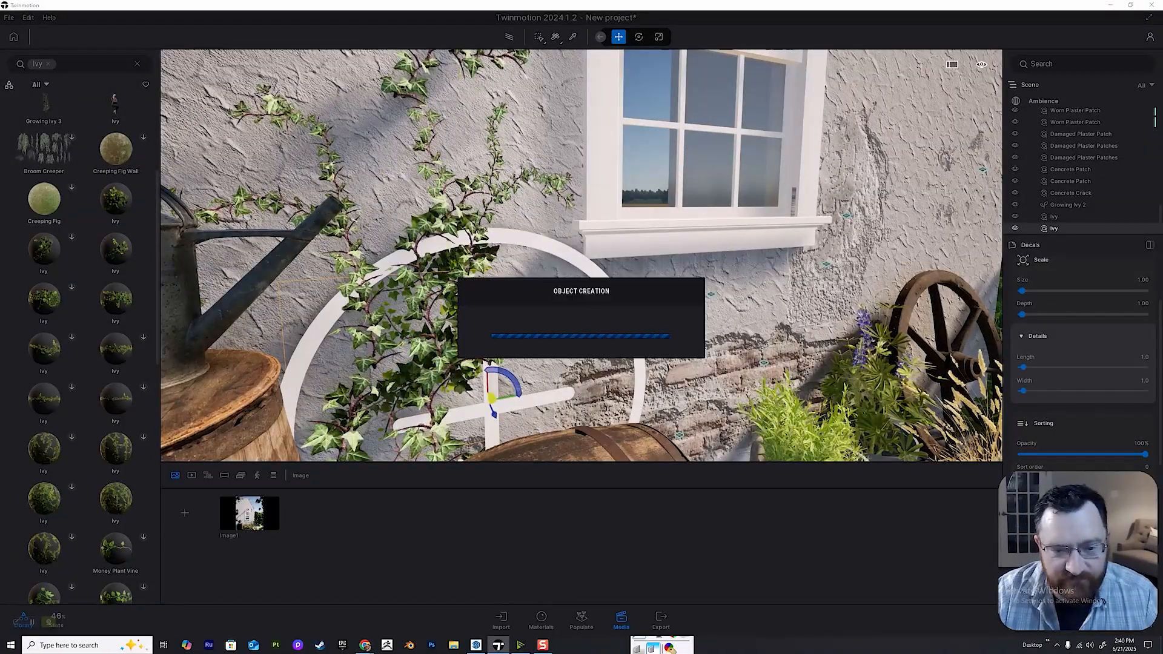
{"action": "key", "text": "q"}
{"action": "key", "text": "s"}
{"action": "key", "text": "a"}
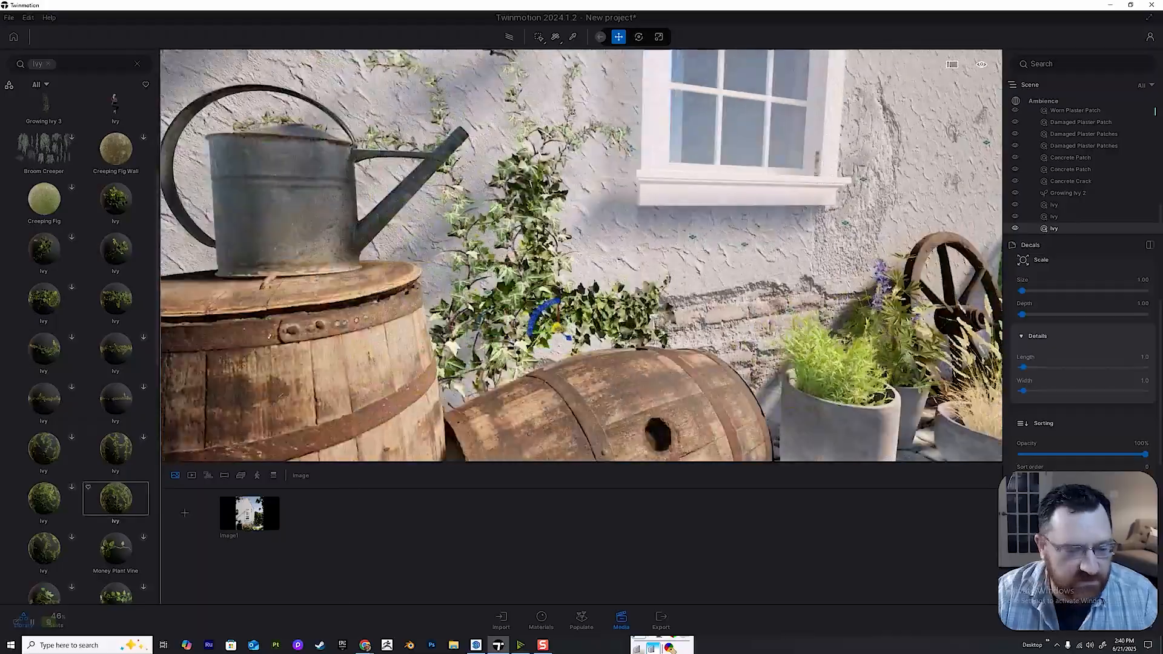
Place a dense Ivy decal on the wall beside the watering can and lower it behind the barrels.
{"action": "key", "text": "e"}
{"action": "left_click_drag", "start_coordinate": [115, 499], "coordinate": [450, 290]}
{"action": "key", "text": "s"}
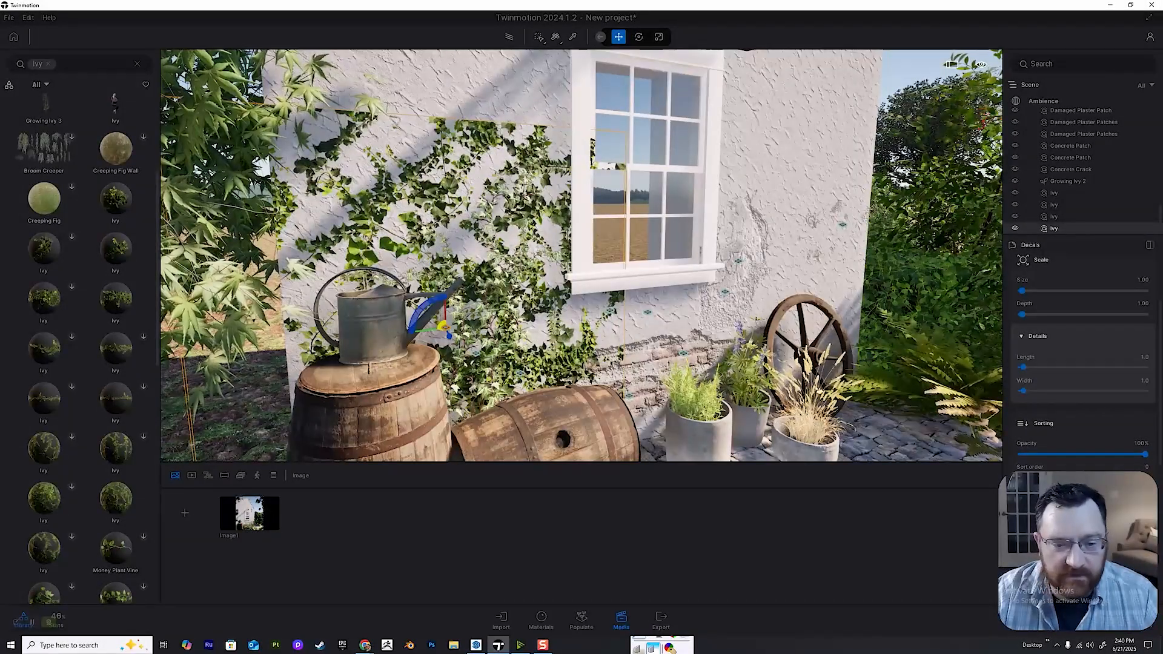
{"action": "left_click_drag", "start_coordinate": [445, 312], "coordinate": [447, 346]}
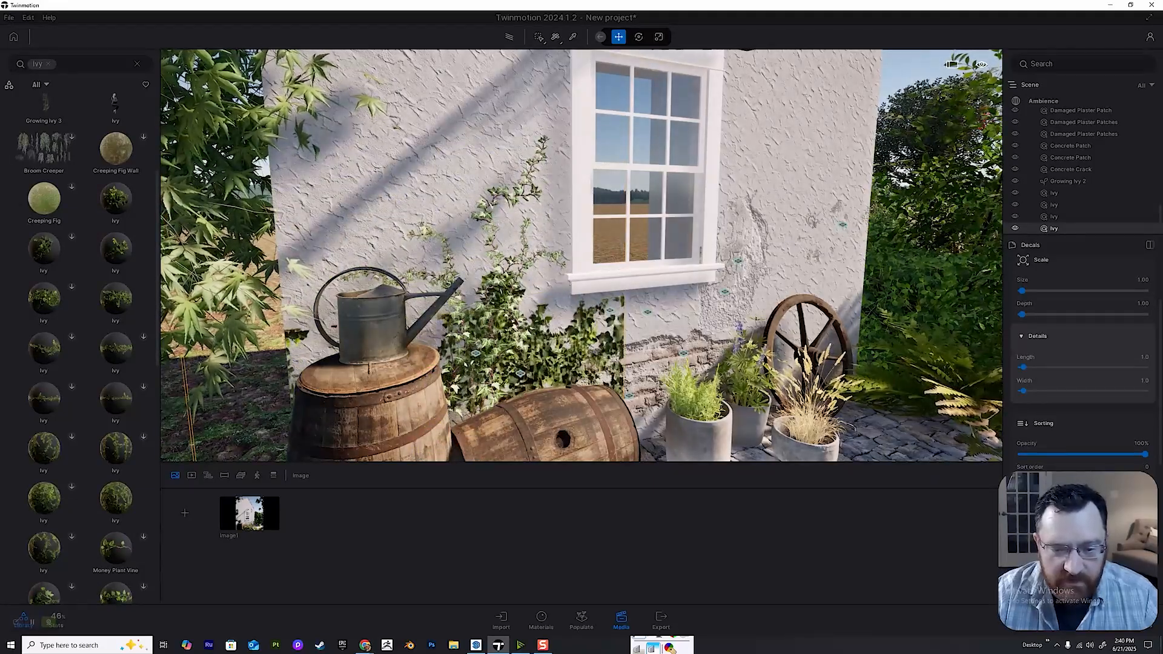
Place another Ivy decal below the window sill over the cut-off edge of the dense ivy.
{"action": "key", "text": "w"}
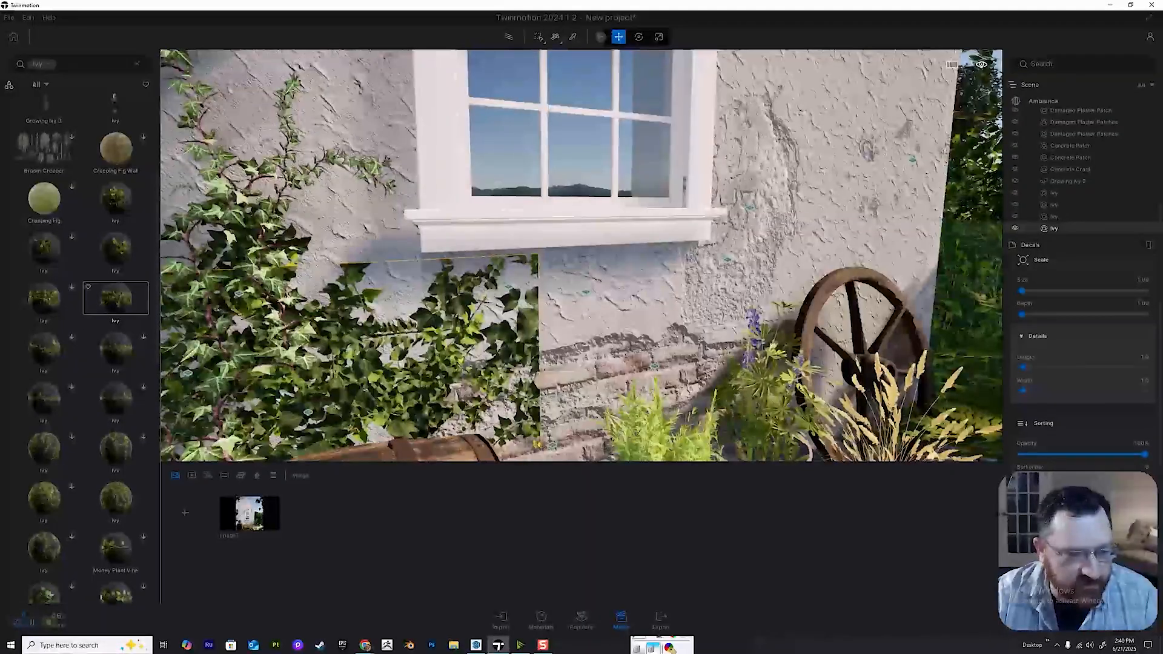
{"action": "left_click_drag", "start_coordinate": [116, 298], "coordinate": [524, 321]}
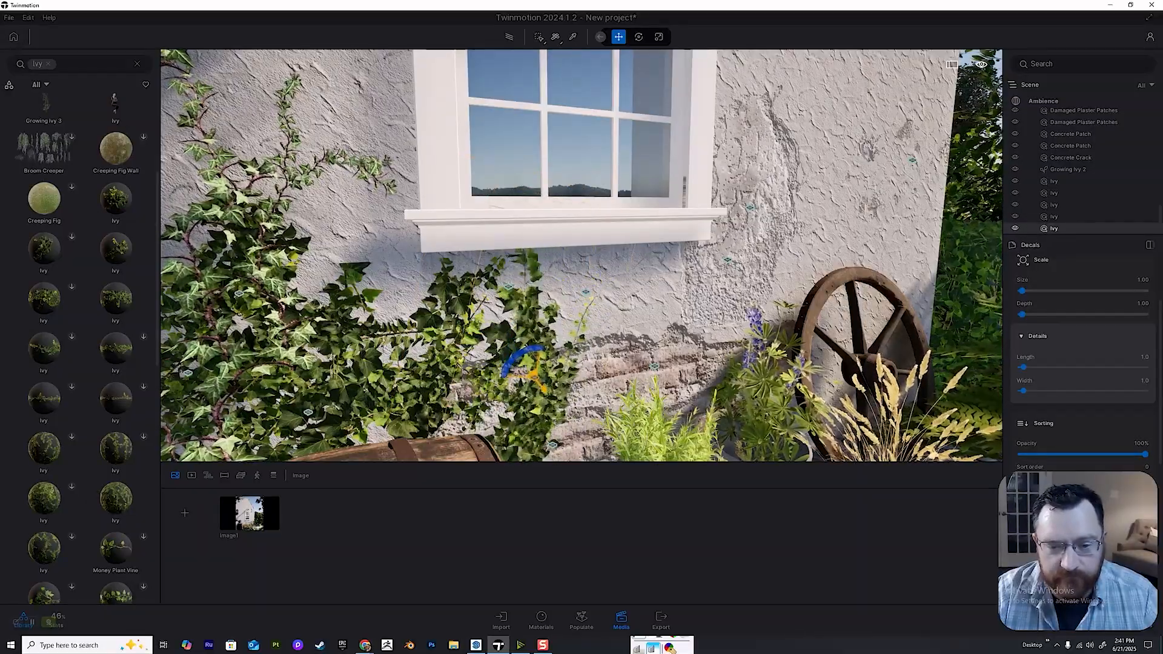
{"action": "key", "text": "s"}
{"action": "key", "text": "a"}
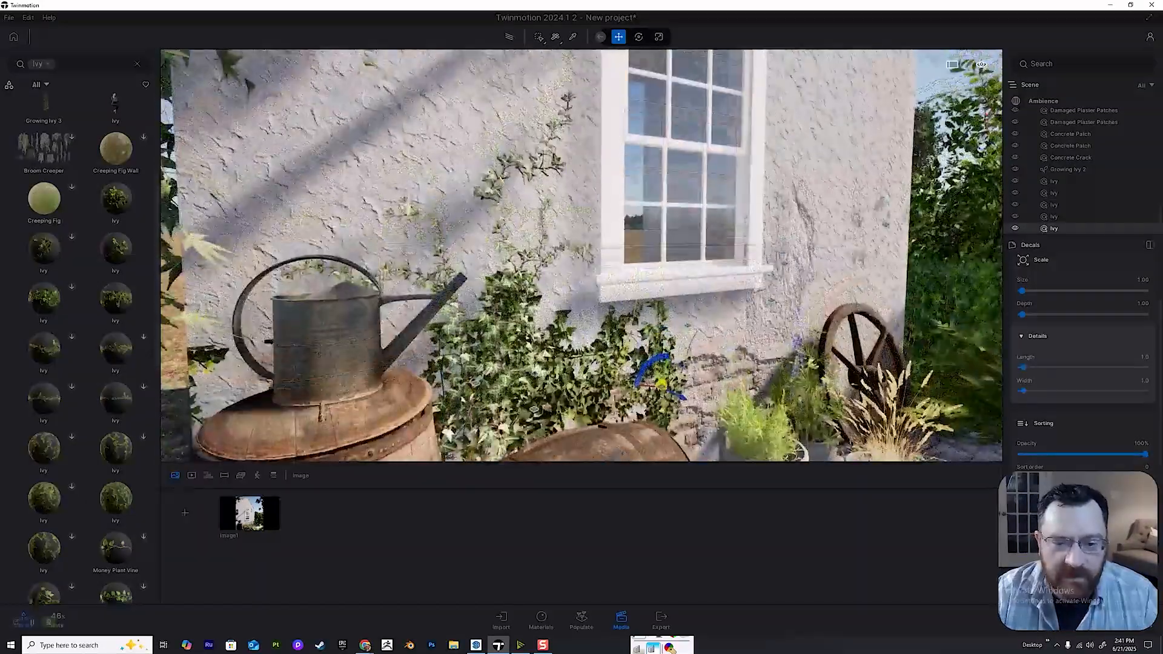
Examine the ivy, window and weathered wall from several distances, then return to the saved Image1 view.
{"action": "key", "text": "s"}
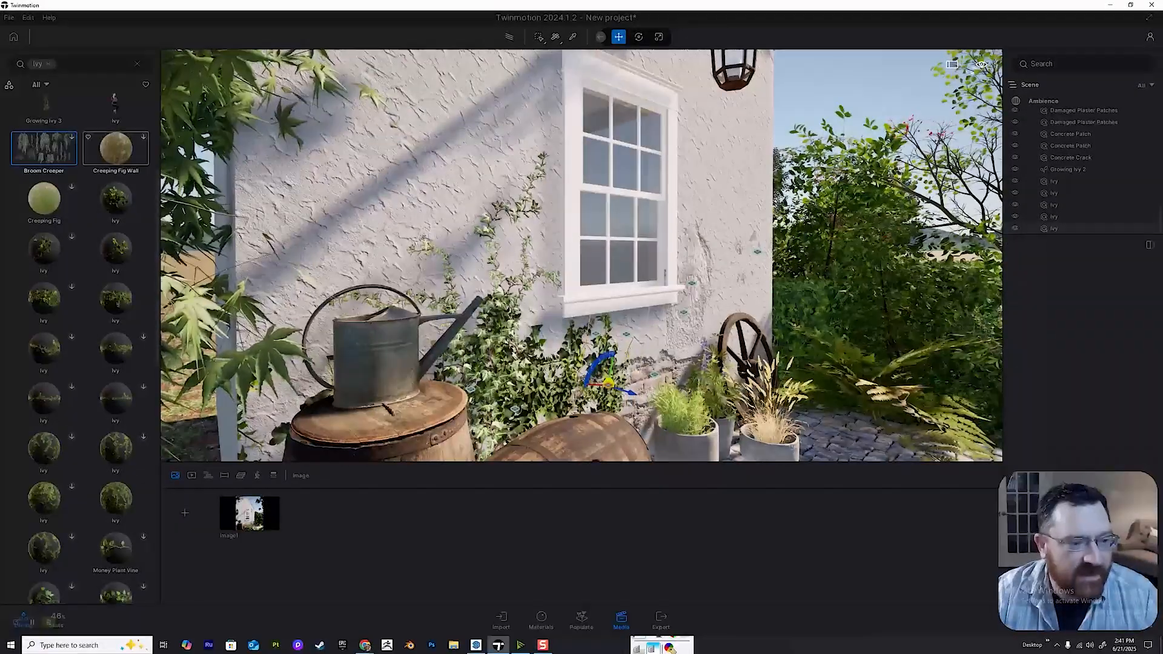
{"action": "key", "text": "w"}
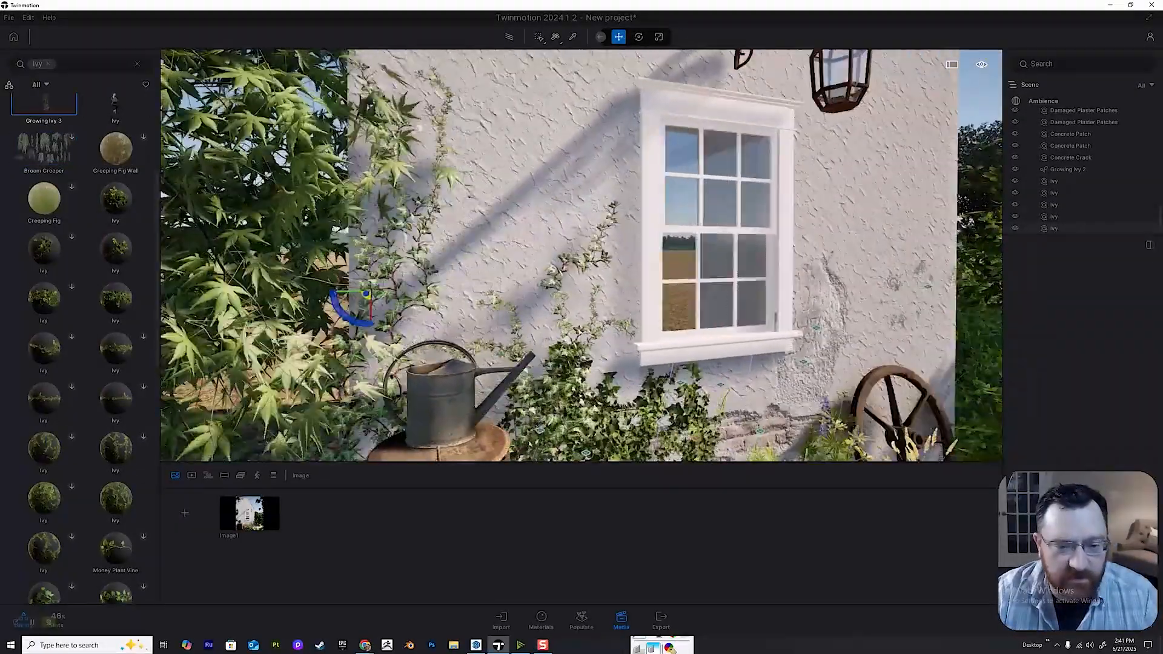
{"action": "left_click_drag", "start_coordinate": [351, 310], "coordinate": [467, 291]}
{"action": "middle_click_drag", "start_coordinate": [582, 255], "coordinate": [586, 294]}
{"action": "scroll", "coordinate": [582, 256], "scroll_direction": "up", "scroll_amount": 2}
{"action": "scroll", "coordinate": [46, 205], "scroll_direction": "up", "scroll_amount": 8}
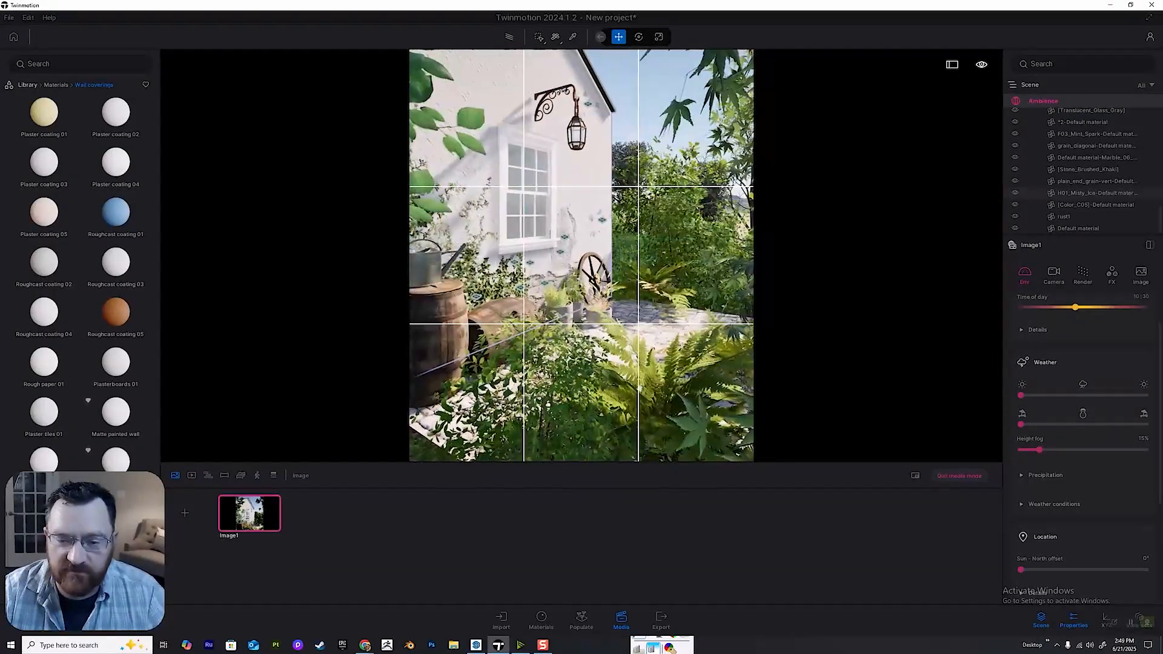
{"action": "key", "text": "w"}
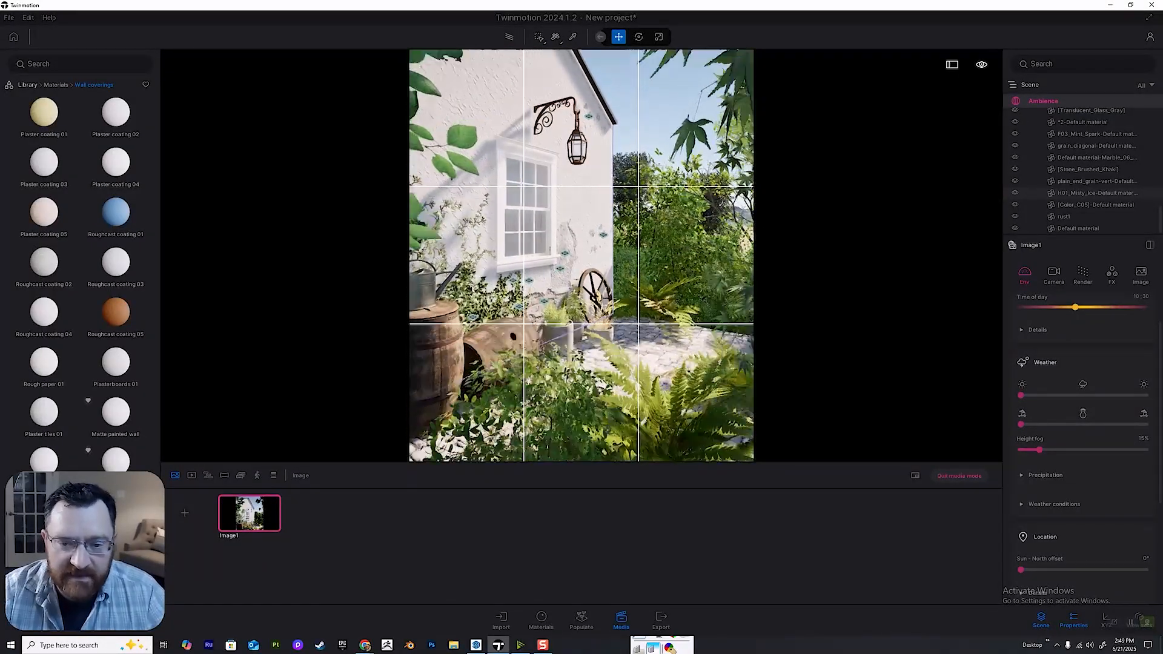
{"action": "right_click_drag", "start_coordinate": [582, 256], "coordinate": [460, 209]}
{"action": "key", "text": "w"}
{"action": "key", "text": "s"}
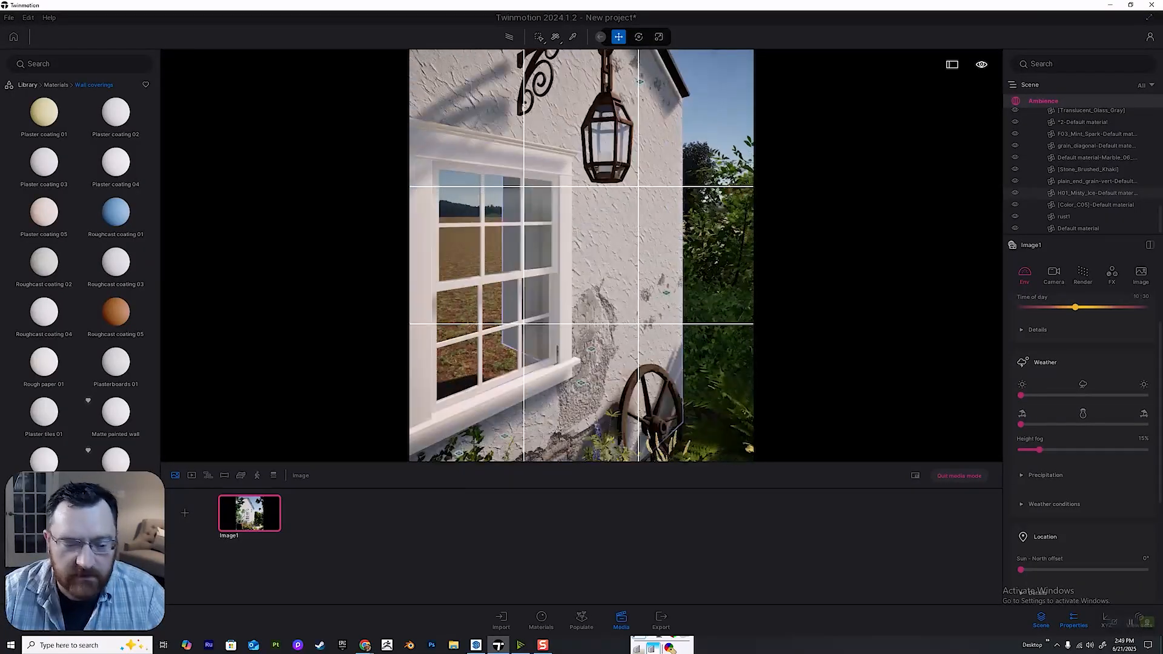
{"action": "left_click", "coordinate": [250, 514]}
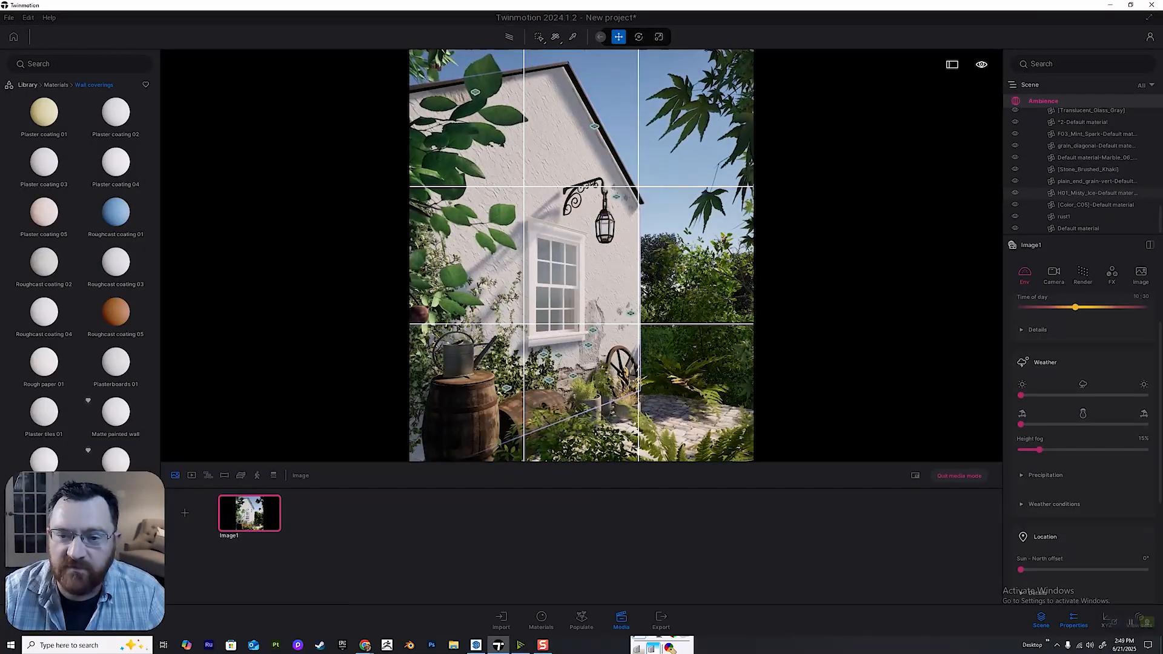
{"action": "key", "text": "Escape"}
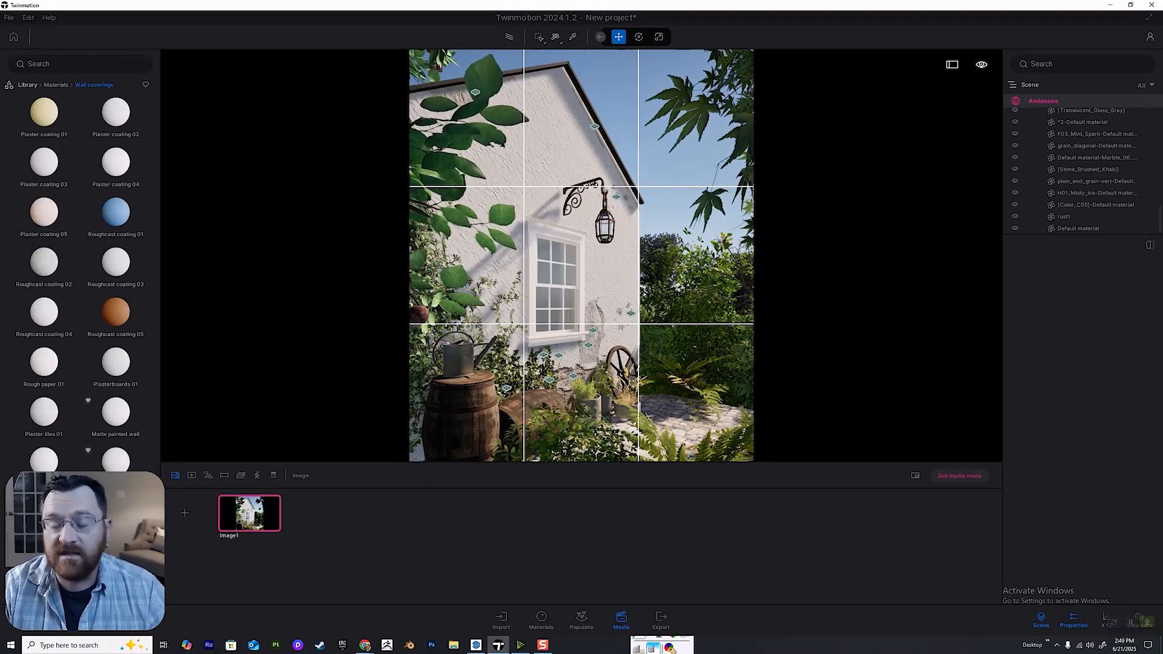
Turn on the path tracer for the saved Image1 view.
{"action": "mouse_move", "coordinate": [250, 513]}
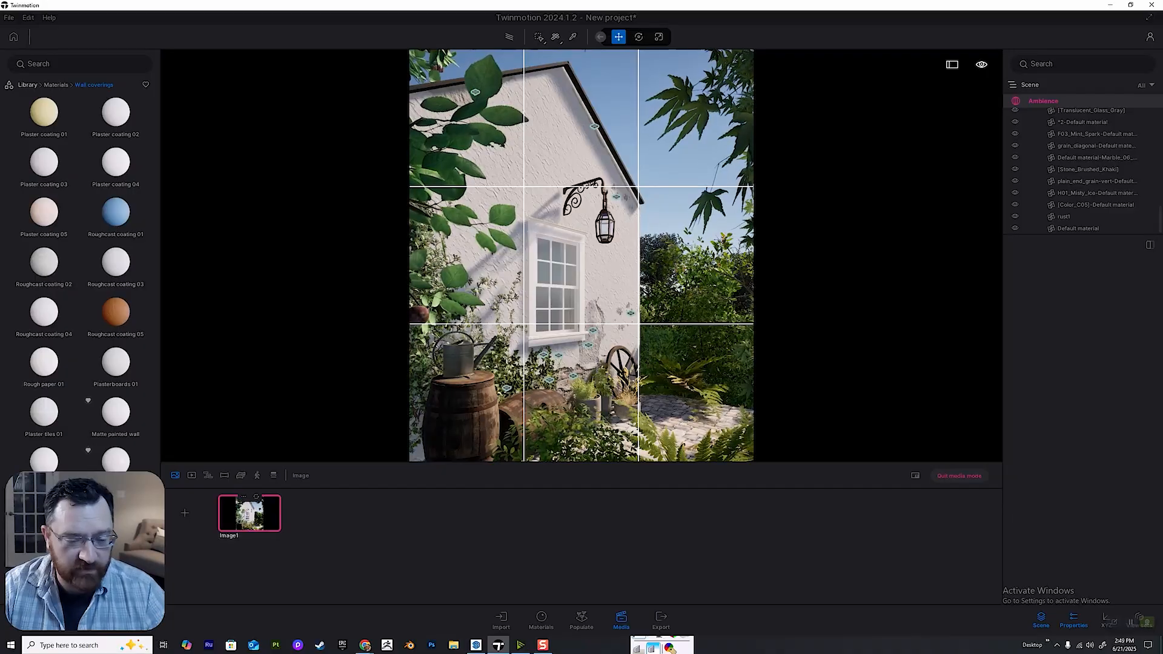
{"action": "key", "text": "r"}
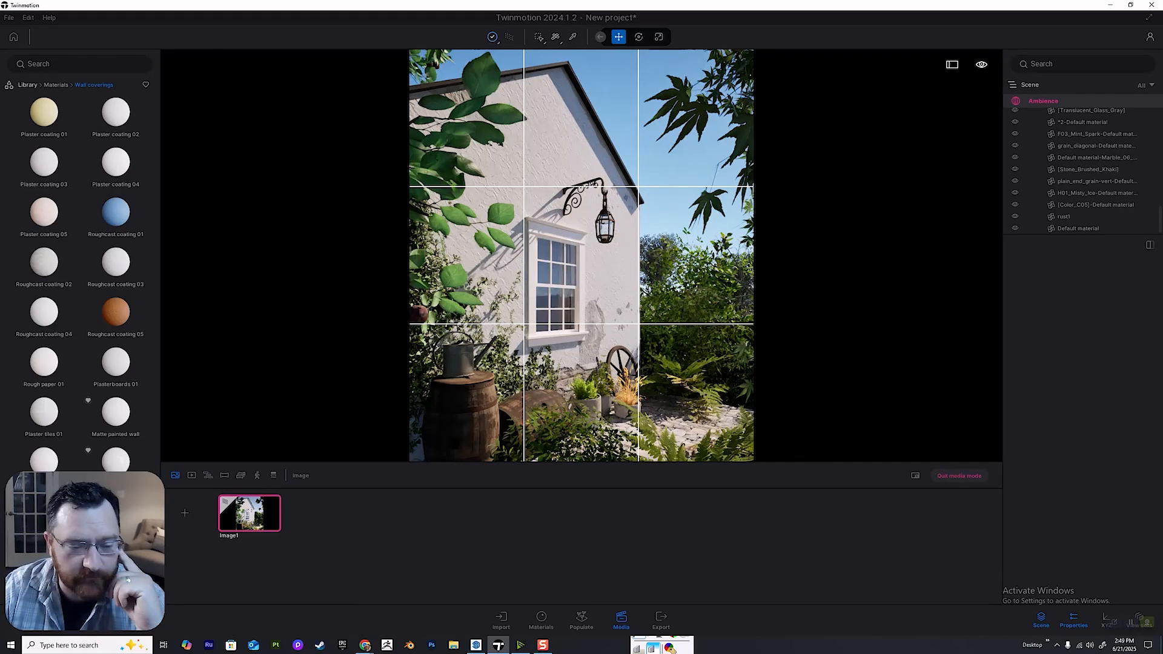
Duplicate the saved Image1 and rename the copy Image2.
{"action": "left_click", "coordinate": [242, 496]}
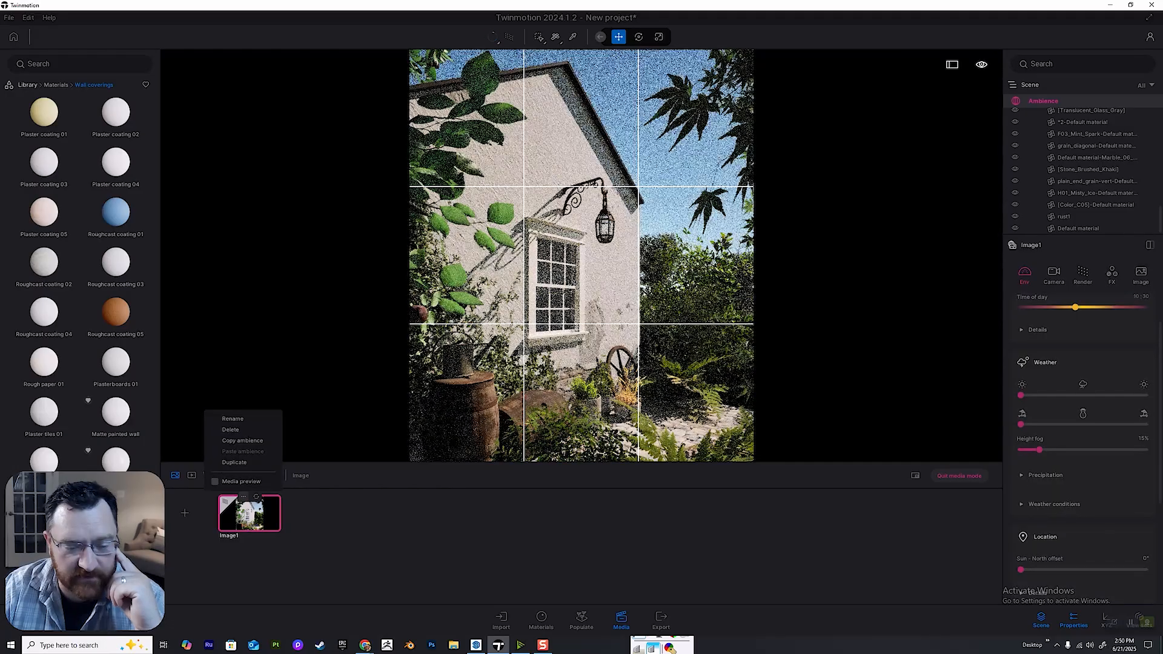
{"action": "left_click", "coordinate": [234, 462]}
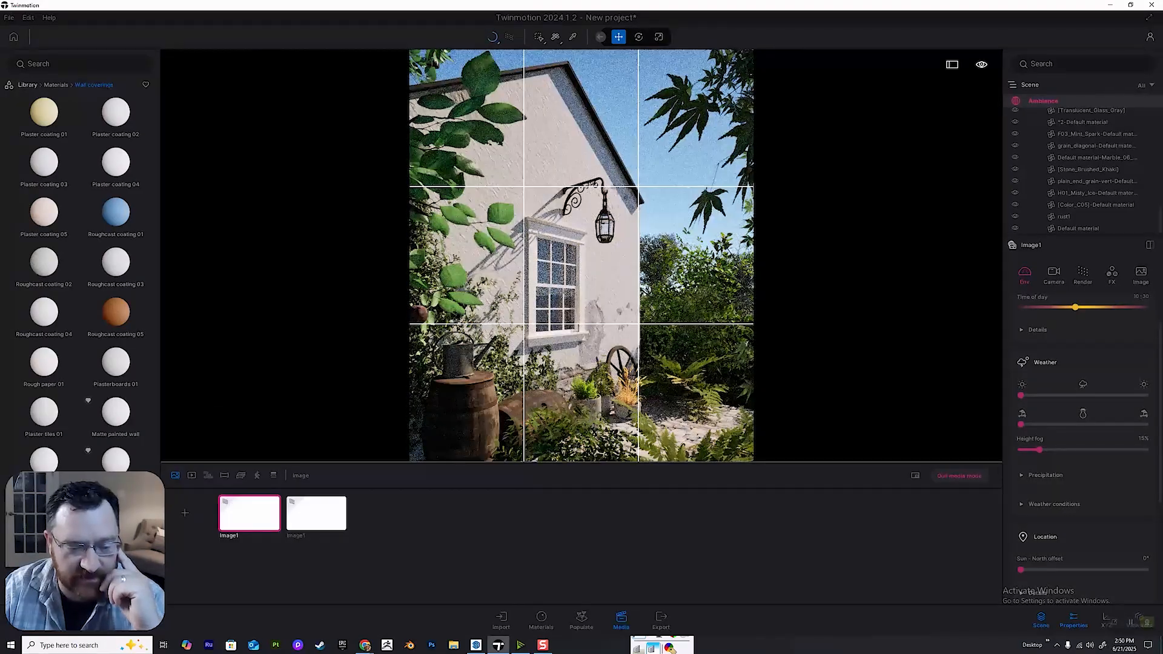
{"action": "left_click", "coordinate": [310, 497]}
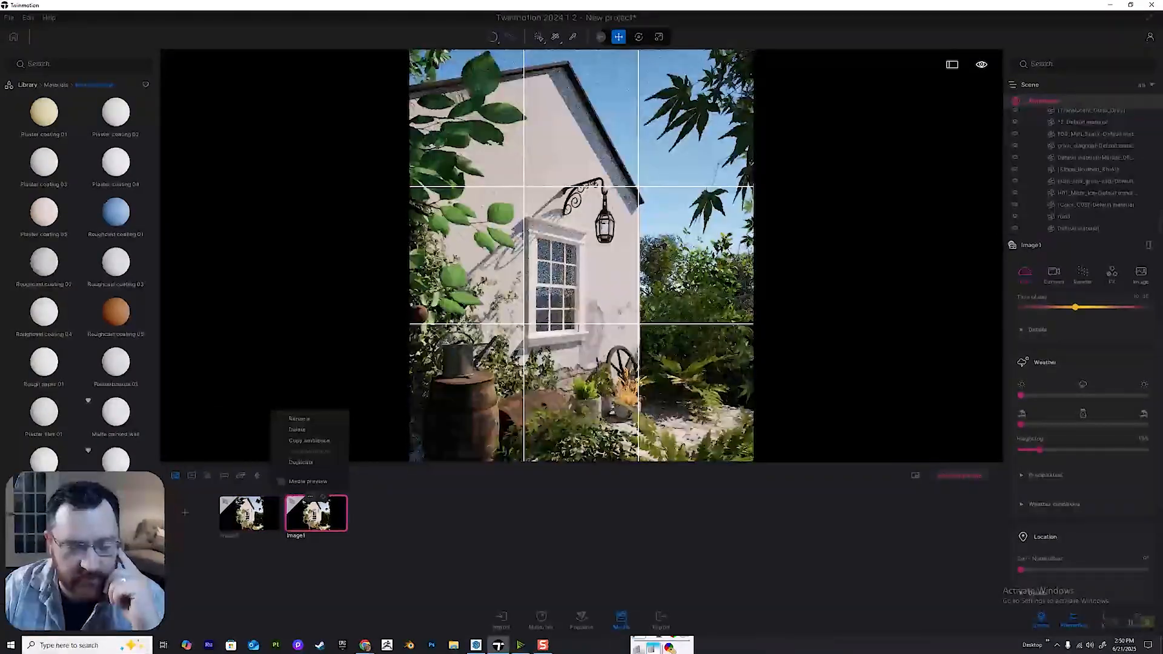
{"action": "left_click", "coordinate": [300, 419]}
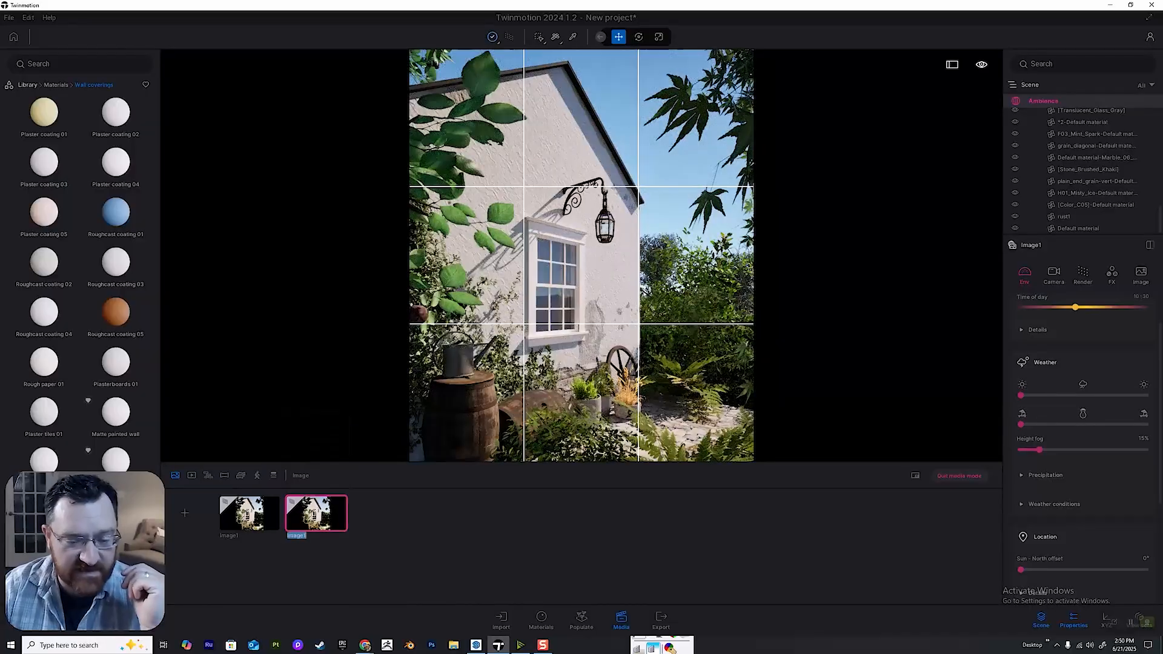
{"action": "key", "text": "Right"}
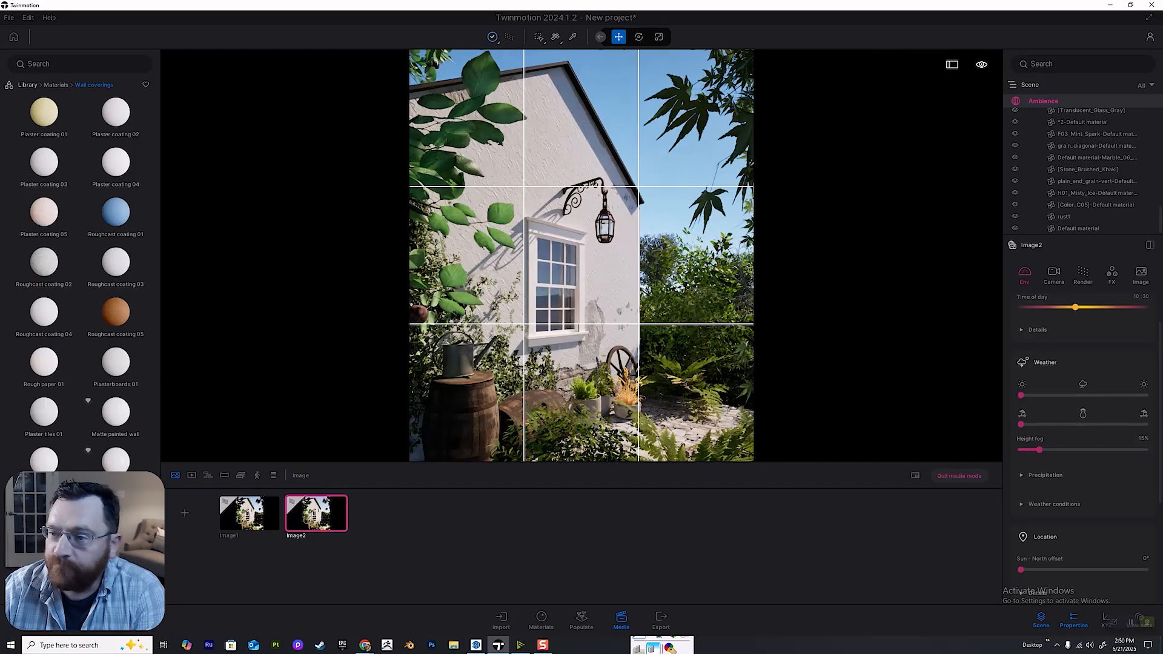
Enable the HDRI environment for Image2 and return to the asset library's top level.
{"action": "scroll", "coordinate": [1083, 332], "scroll_direction": "down", "scroll_amount": 1}
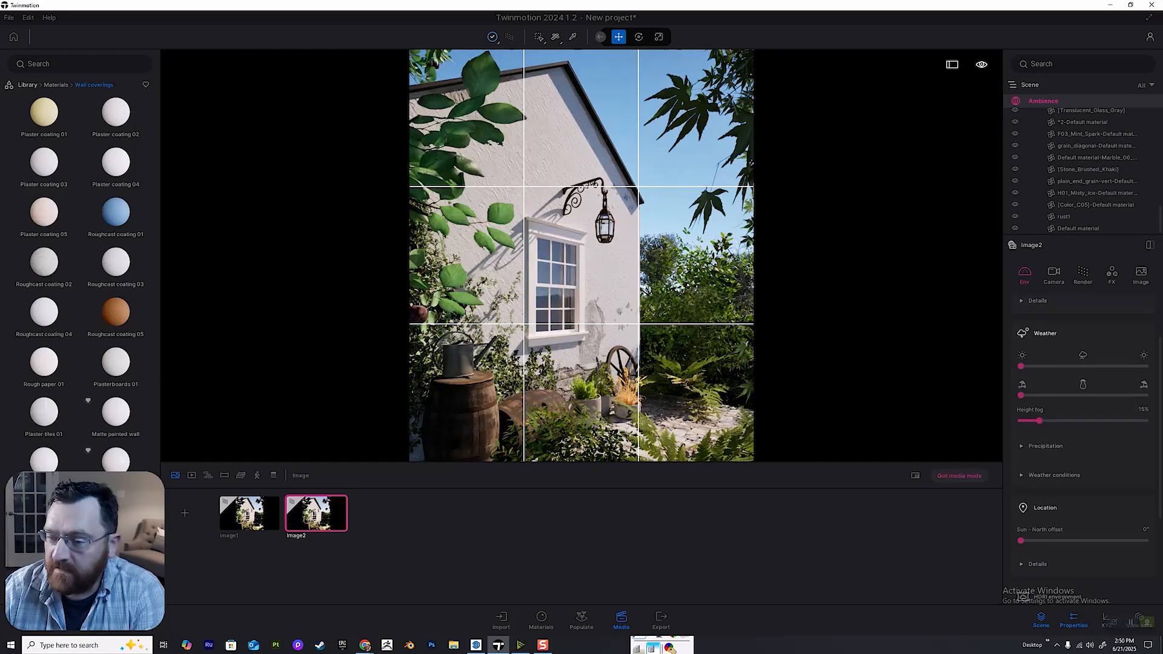
{"action": "scroll", "coordinate": [1083, 370], "scroll_direction": "up", "scroll_amount": 2}
{"action": "scroll", "coordinate": [1083, 385], "scroll_direction": "down", "scroll_amount": 3}
{"action": "scroll", "coordinate": [1083, 388], "scroll_direction": "down", "scroll_amount": 4}
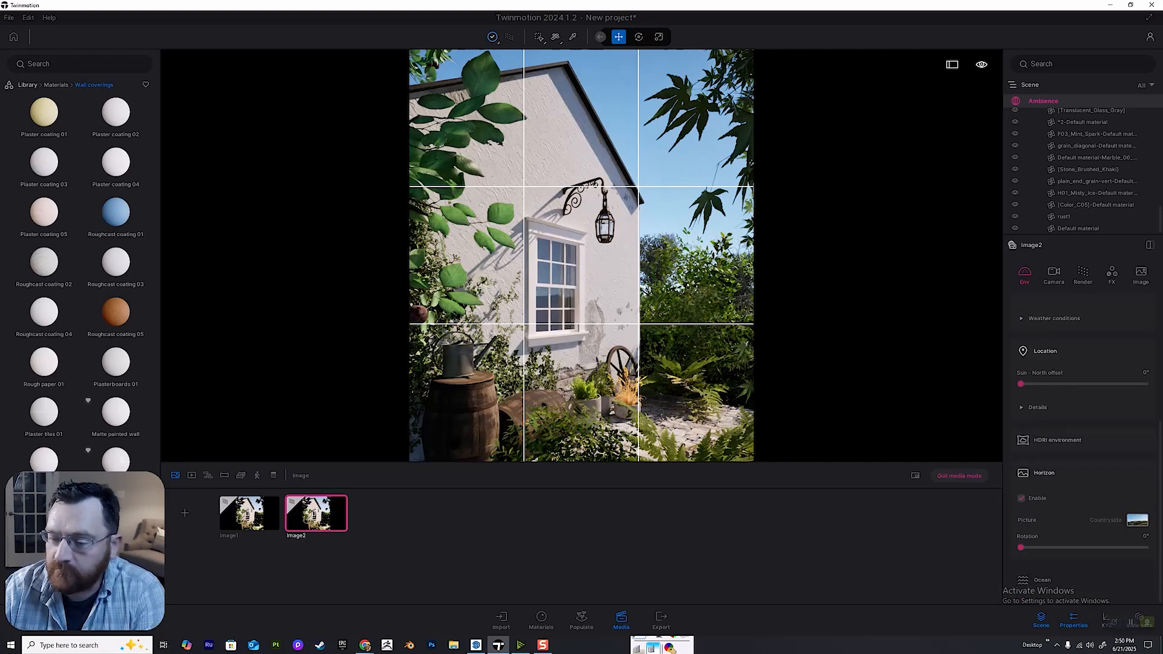
{"action": "left_click", "coordinate": [1041, 440]}
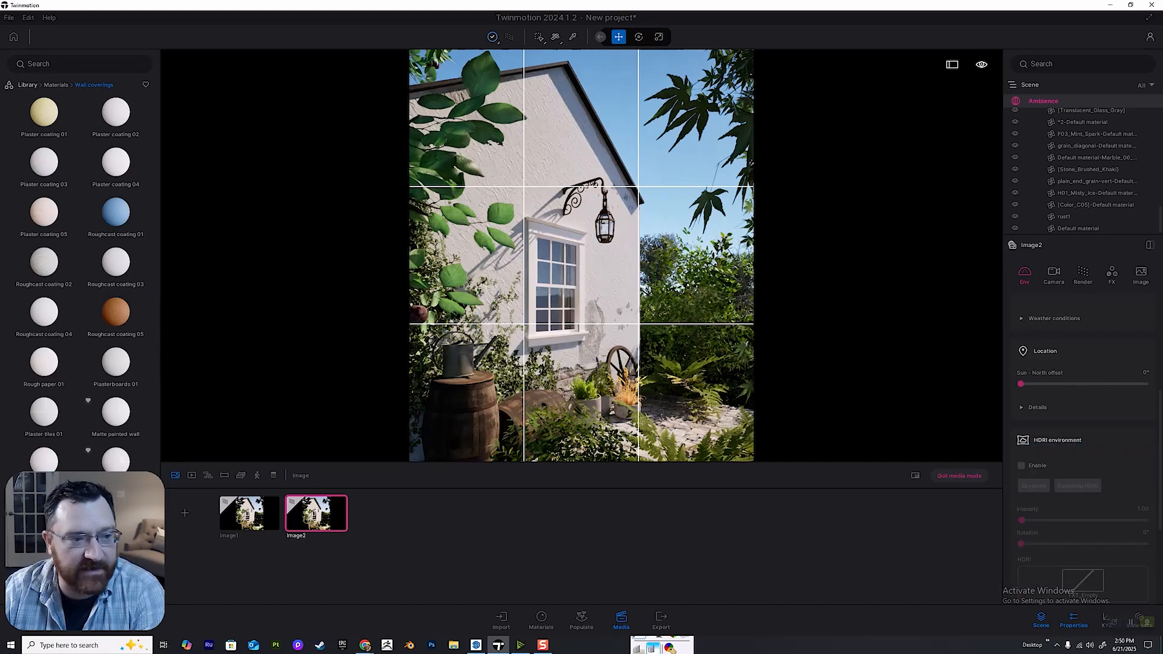
{"action": "left_click", "coordinate": [28, 85]}
{"action": "left_click", "coordinate": [1021, 465]}
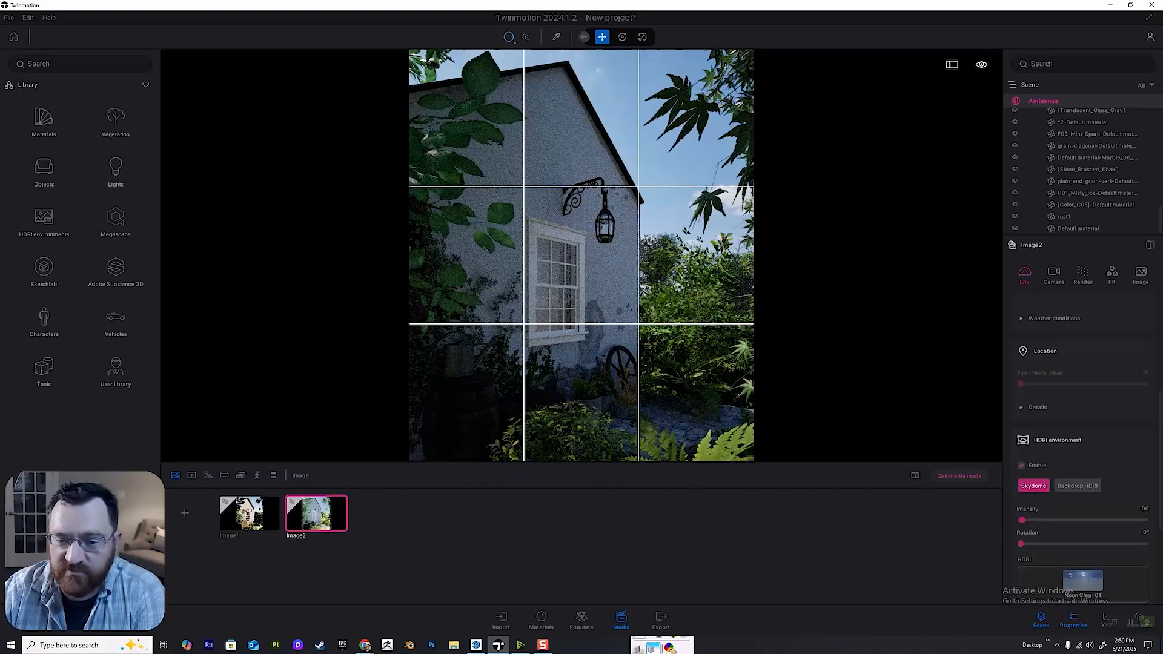
Download the MoAf Cloudy 11 sky from the morning and afternoon cloudy skies and assign it as Image2's HDRI.
{"action": "scroll", "coordinate": [1021, 544], "scroll_direction": "down", "scroll_amount": 2}
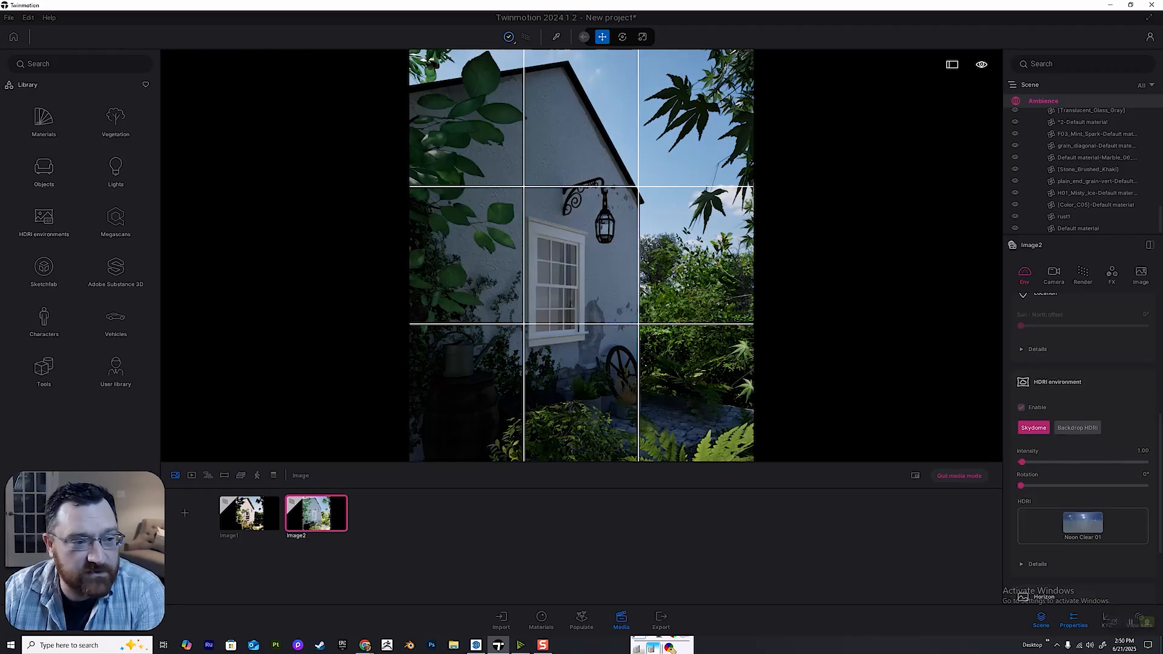
{"action": "left_click", "coordinate": [44, 219]}
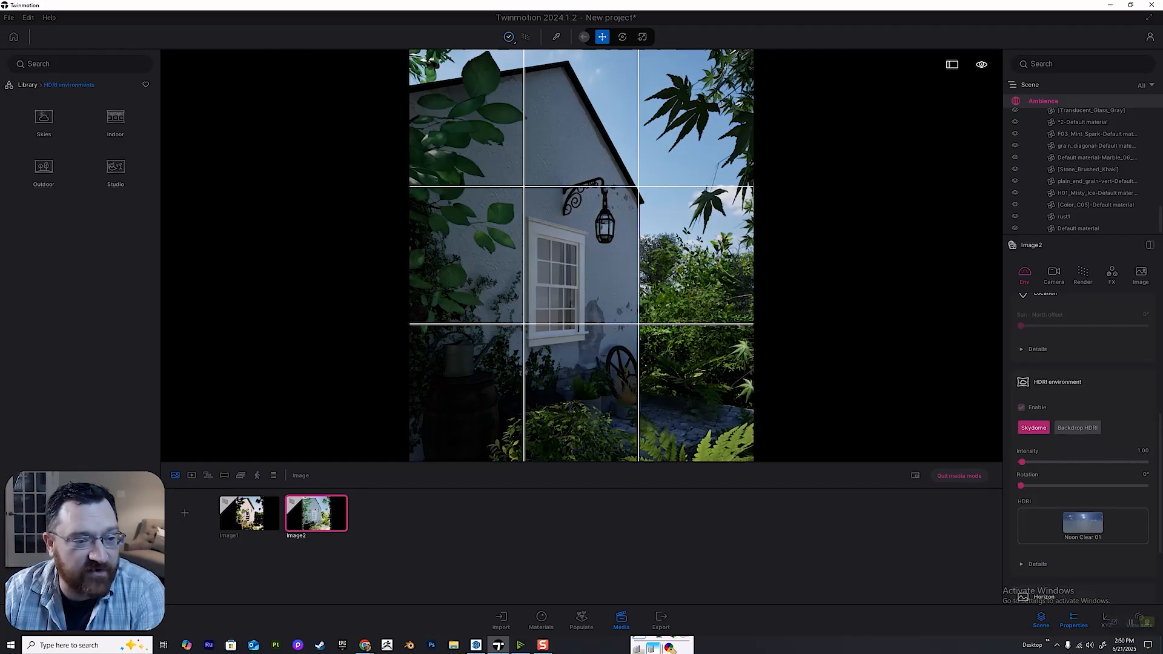
{"action": "left_click", "coordinate": [43, 122]}
{"action": "left_click", "coordinate": [115, 121]}
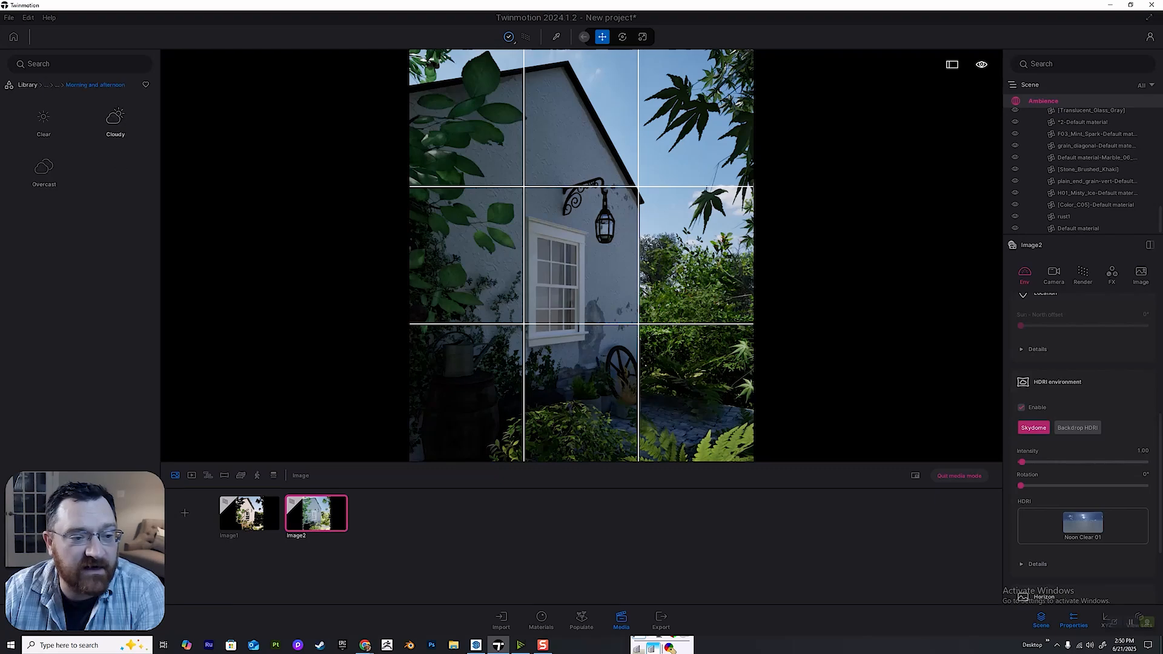
{"action": "left_click", "coordinate": [115, 118]}
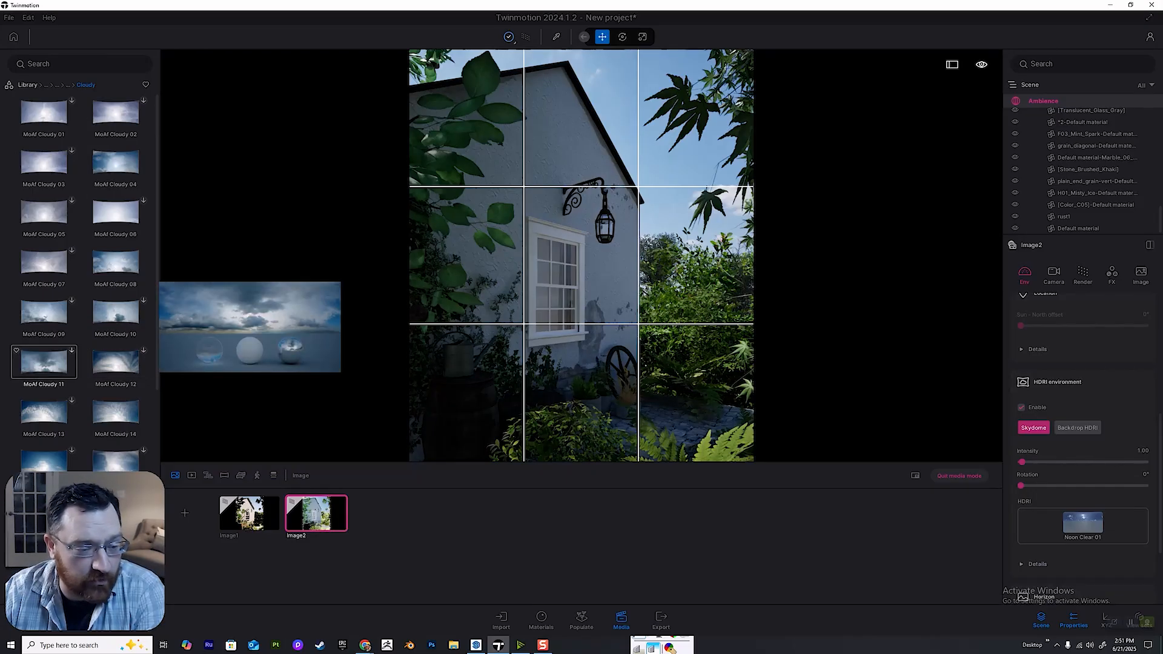
{"action": "left_click", "coordinate": [72, 350]}
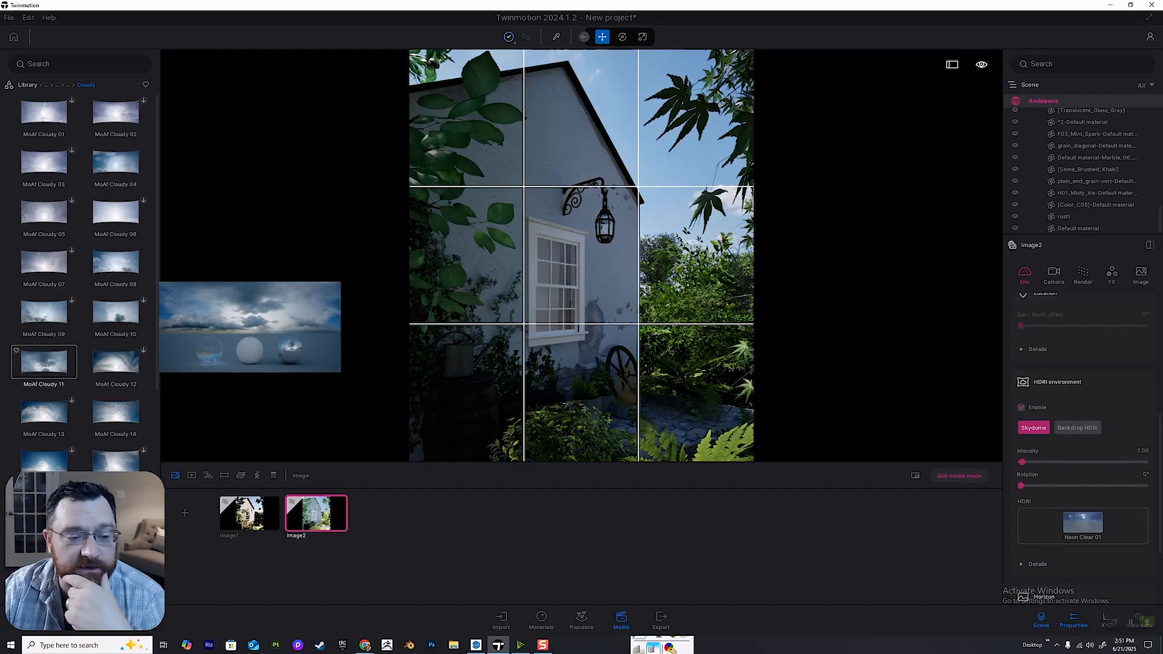
{"action": "left_click_drag", "start_coordinate": [44, 362], "coordinate": [1083, 525]}
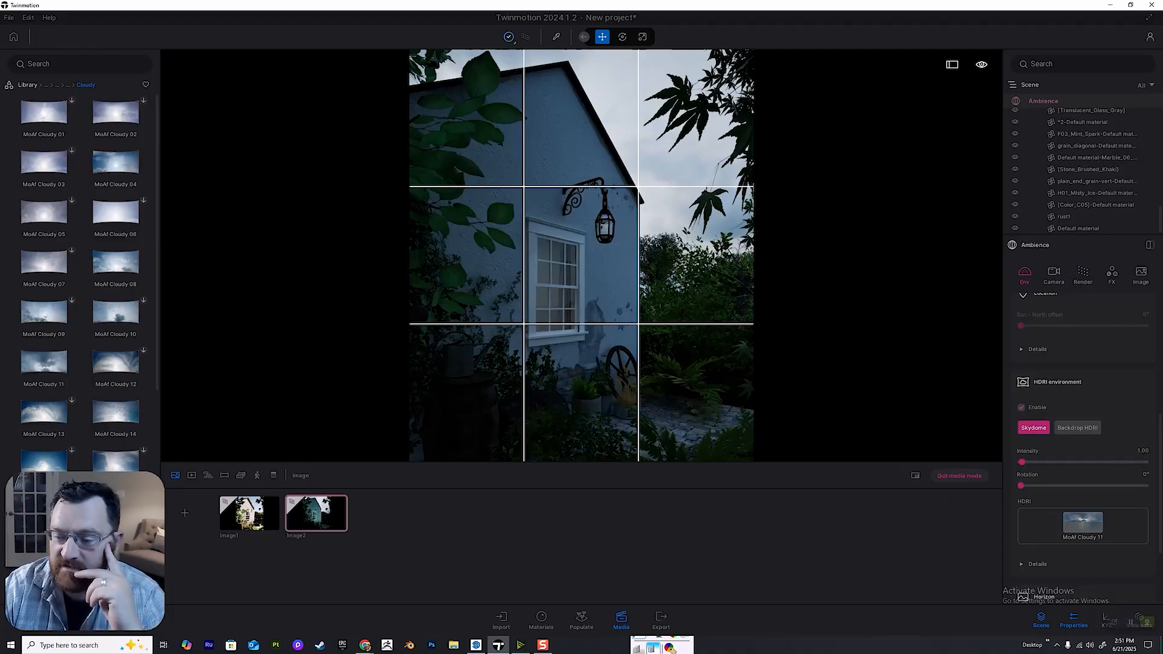
Set the cloudy HDRI's intensity to about 28.56 and its rotation to 313°.
{"action": "left_click_drag", "start_coordinate": [1021, 486], "coordinate": [1089, 486]}
{"action": "left_click_drag", "start_coordinate": [1022, 462], "coordinate": [1129, 486]}
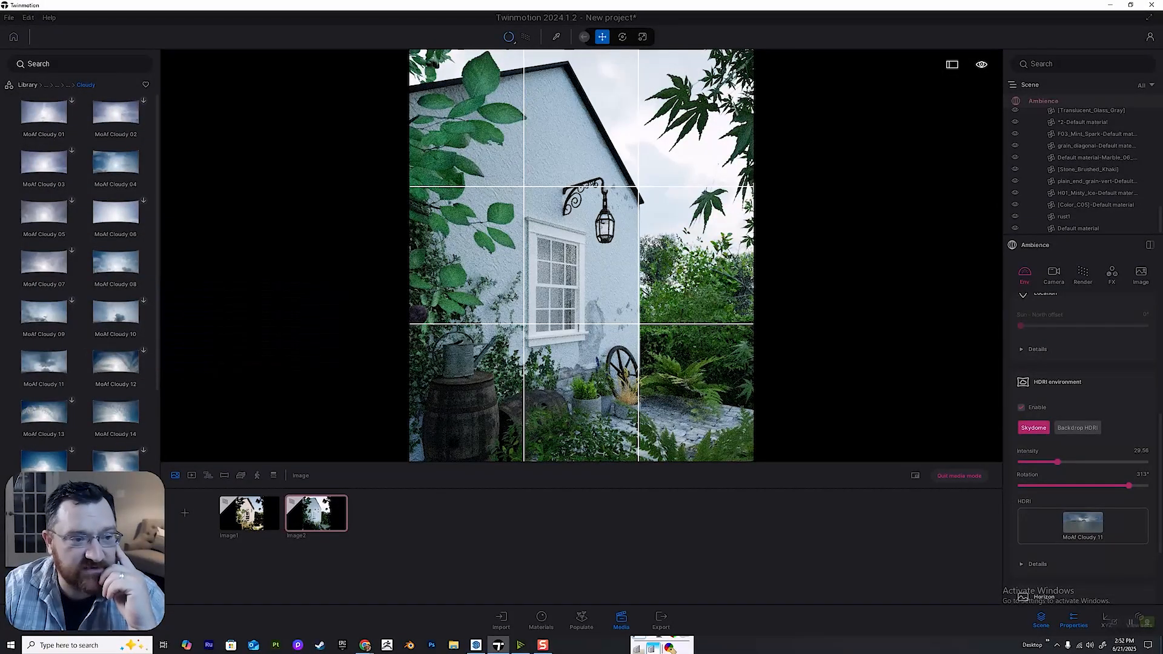
Replace Image2's HDRI with the Lenong 3 environment from the outdoor HDRI library.
{"action": "left_click", "coordinate": [68, 86]}
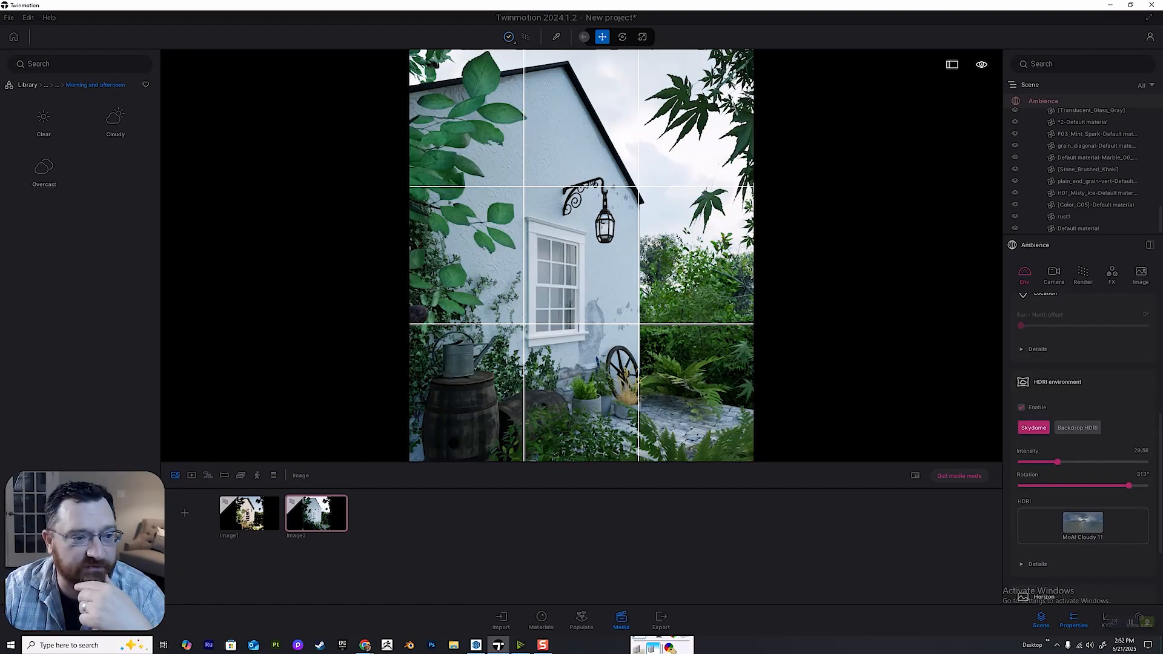
{"action": "left_click", "coordinate": [57, 86]}
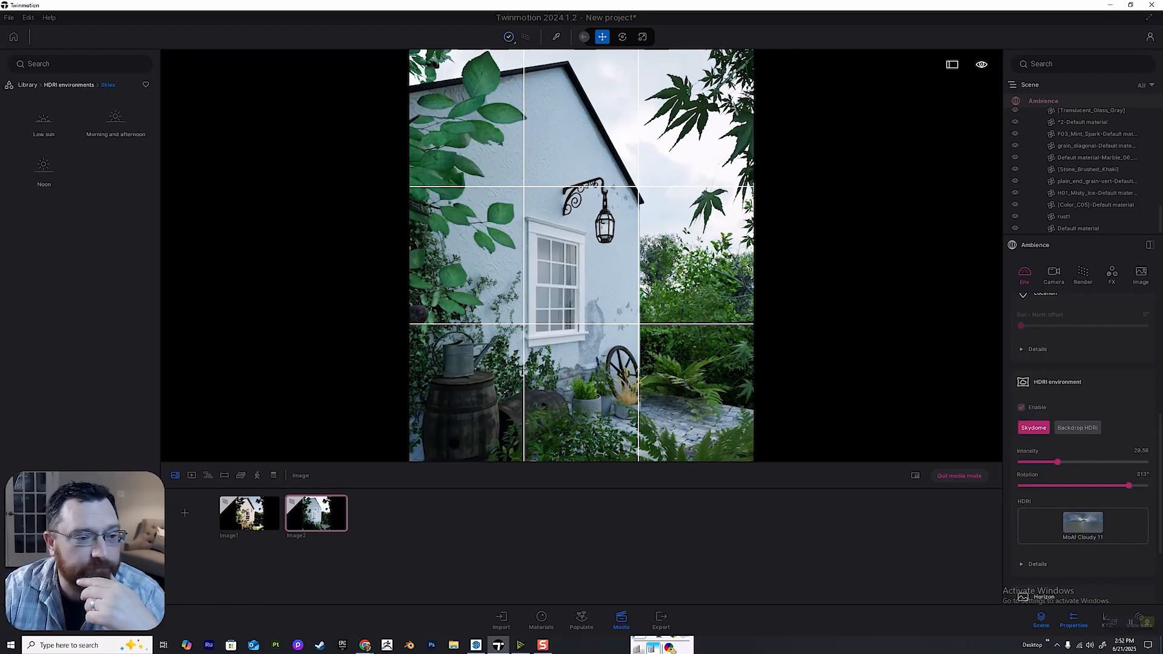
{"action": "left_click", "coordinate": [68, 85]}
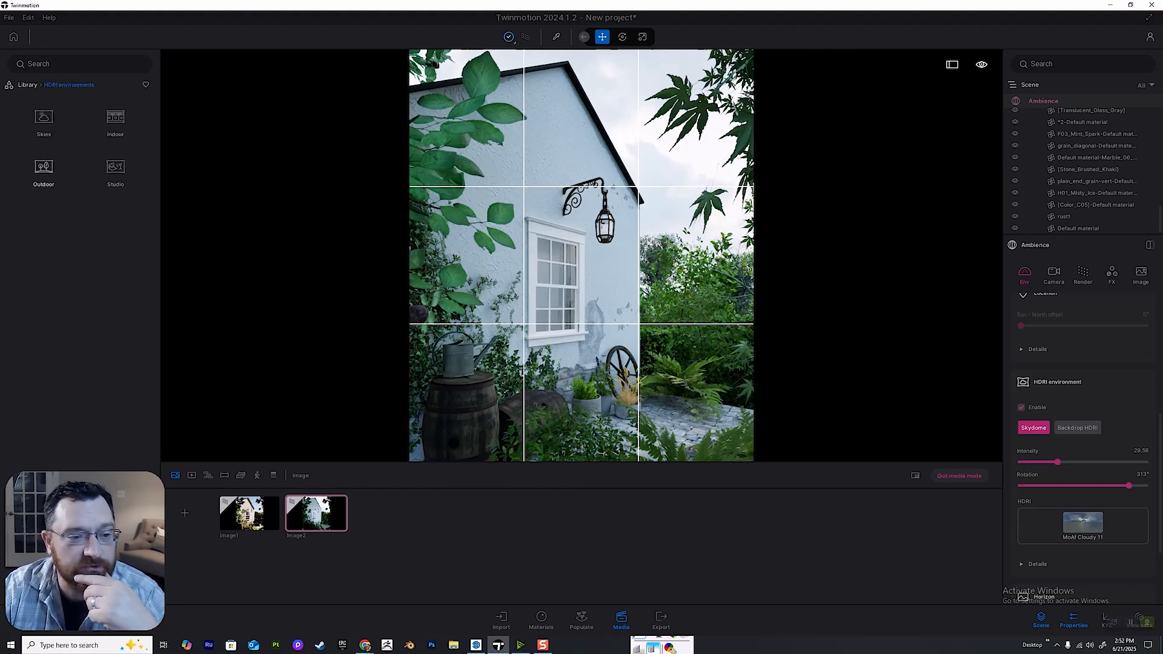
{"action": "left_click", "coordinate": [44, 169]}
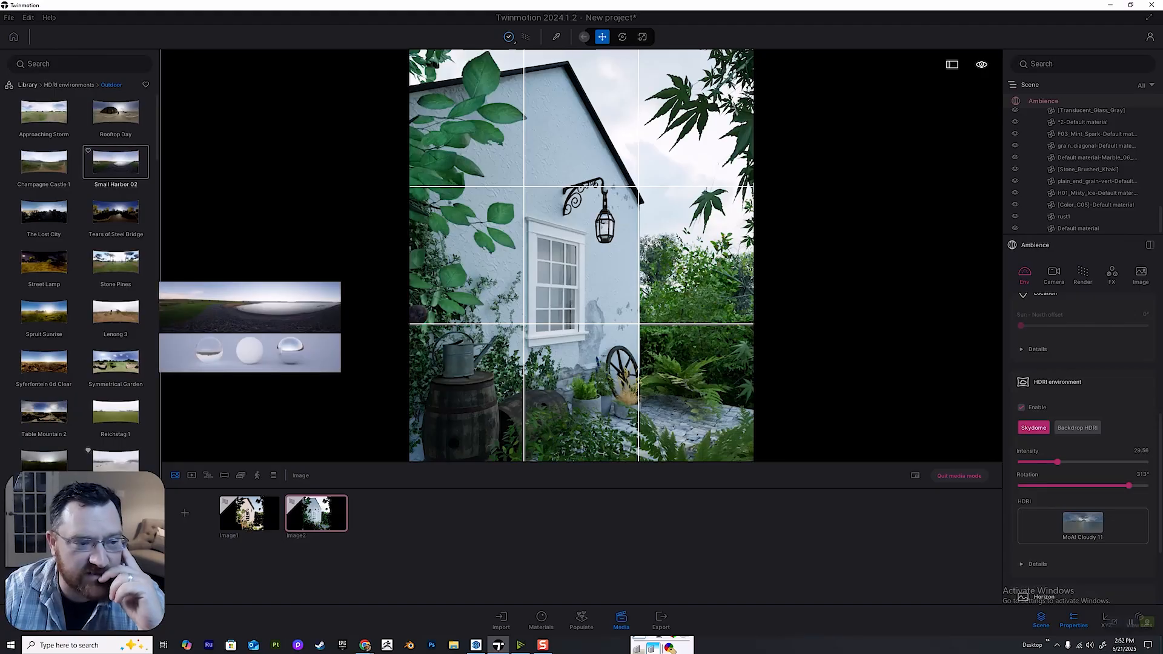
{"action": "mouse_move", "coordinate": [116, 262]}
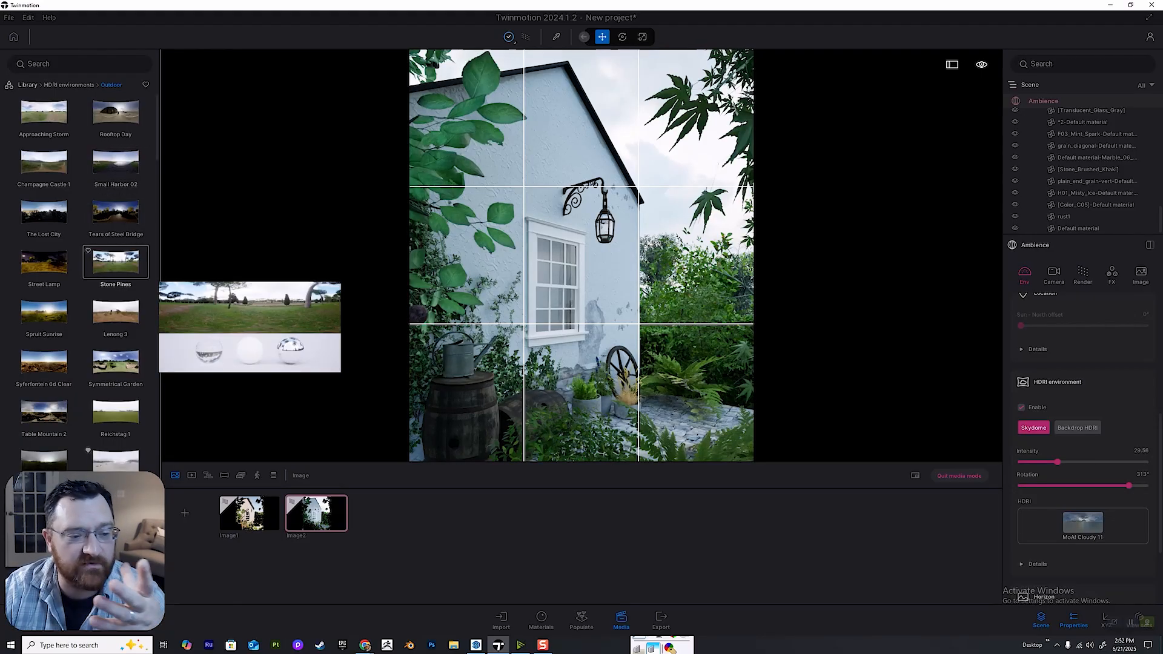
{"action": "mouse_move", "coordinate": [116, 312]}
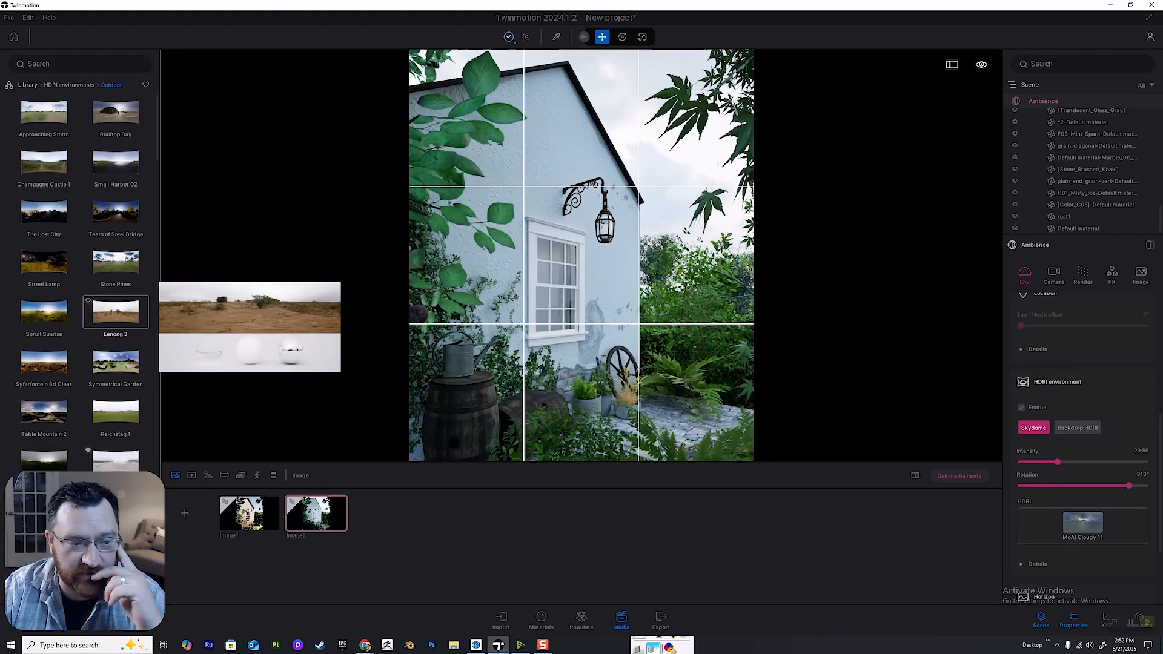
{"action": "left_click_drag", "start_coordinate": [115, 312], "coordinate": [1080, 521]}
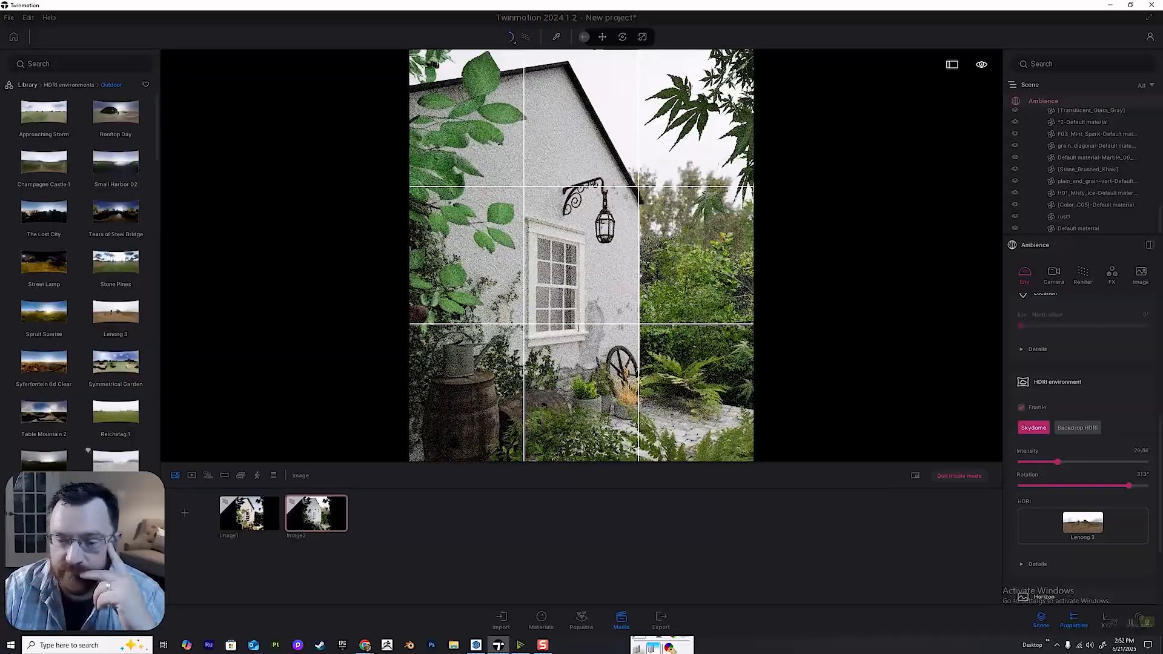
Reset the Lenong 3 HDRI to 0° rotation and 1.00 intensity, with the path tracer off.
{"action": "left_click_drag", "start_coordinate": [1128, 486], "coordinate": [1020, 485]}
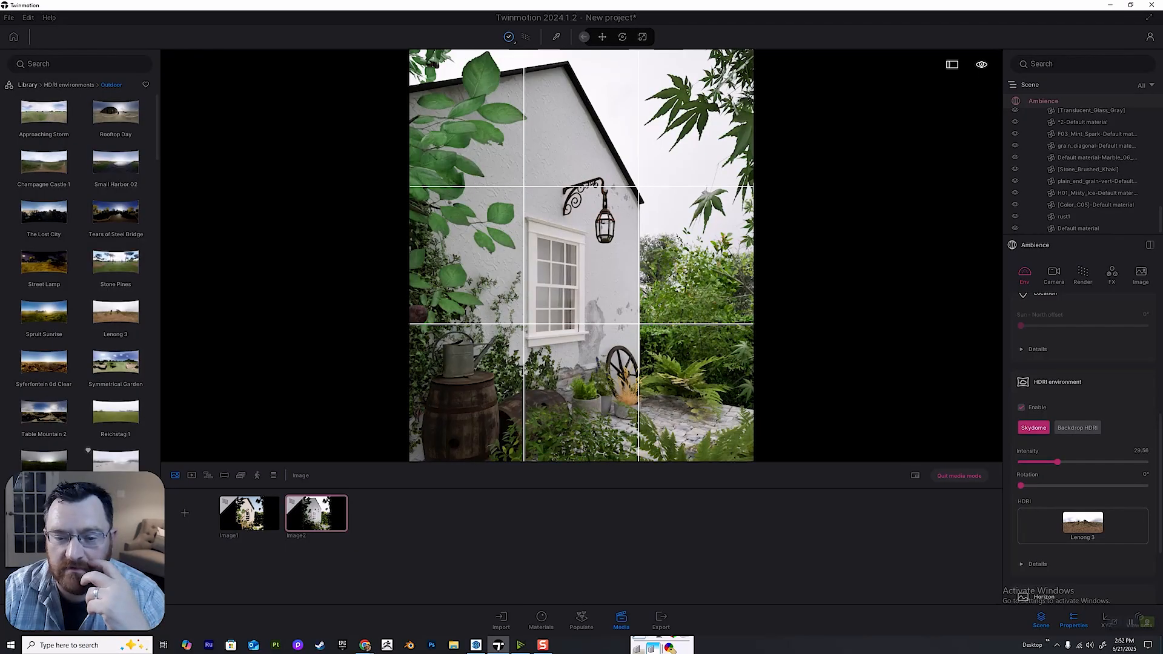
{"action": "key", "text": "r"}
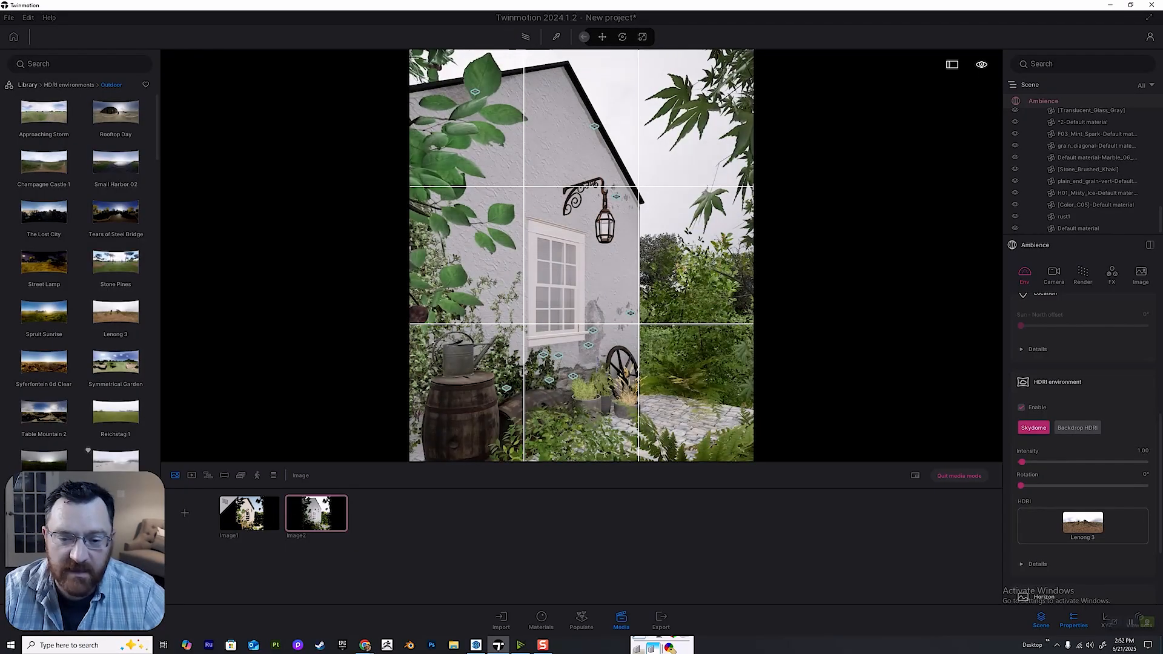
Move in close to the window to examine the reflections in its panes and the weathered wall beside it.
{"action": "key", "text": "w"}
{"action": "key", "text": "w"}
{"action": "key", "text": "d"}
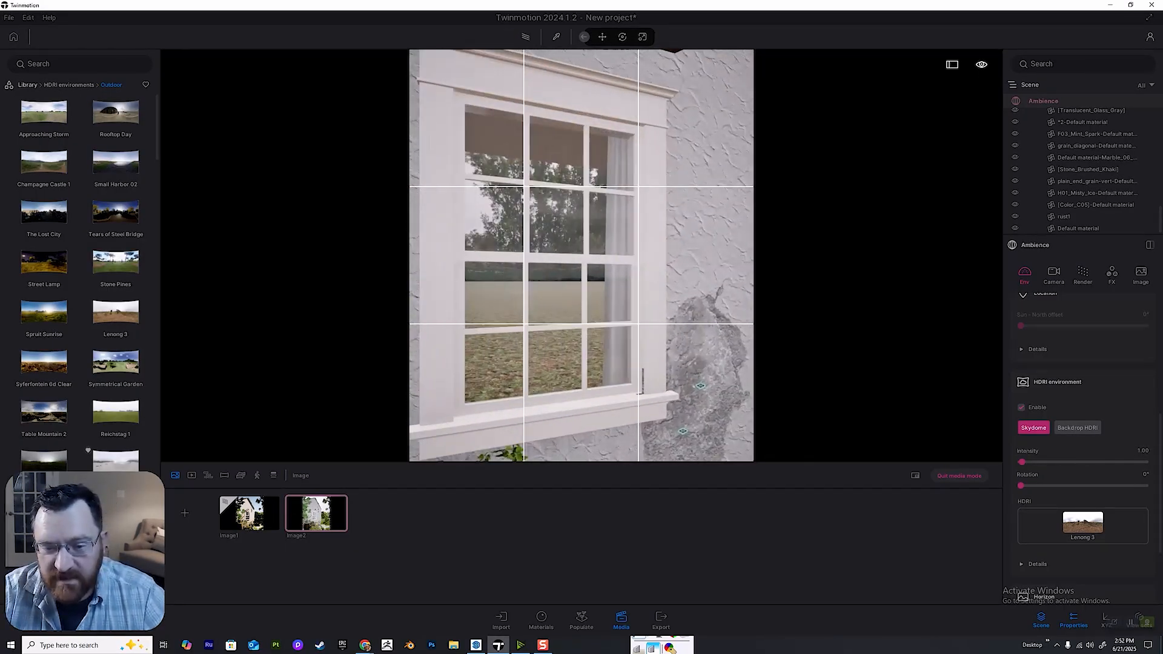
{"action": "key", "text": "r"}
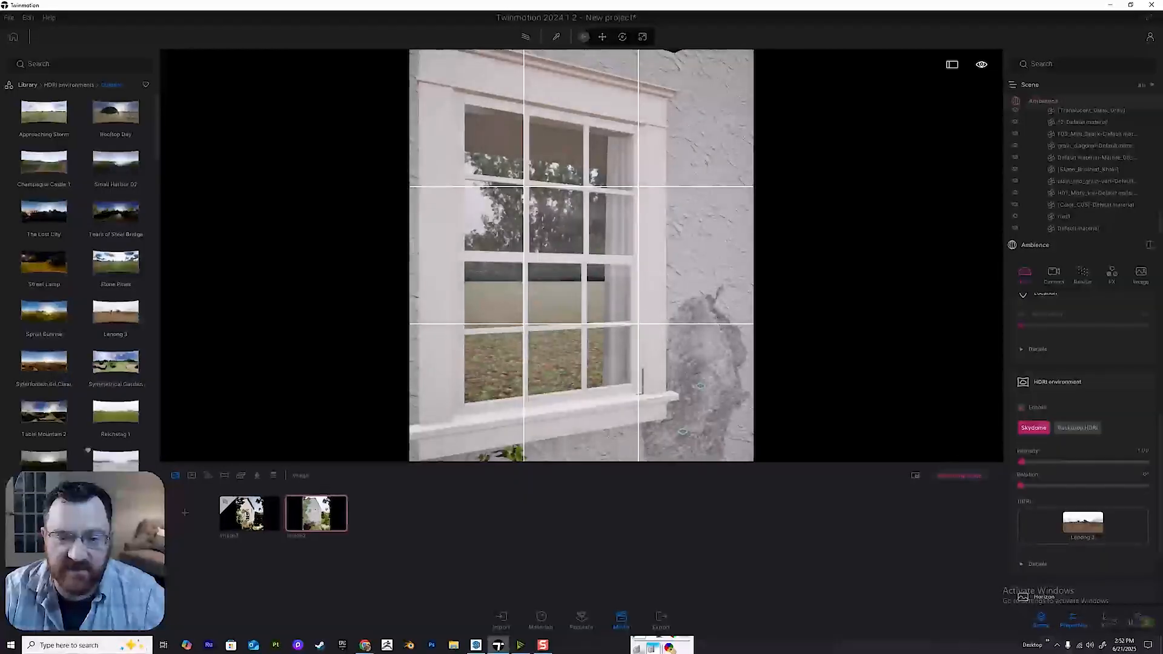
Restore the saved Image2 view and duplicate the image.
{"action": "left_click", "coordinate": [316, 513]}
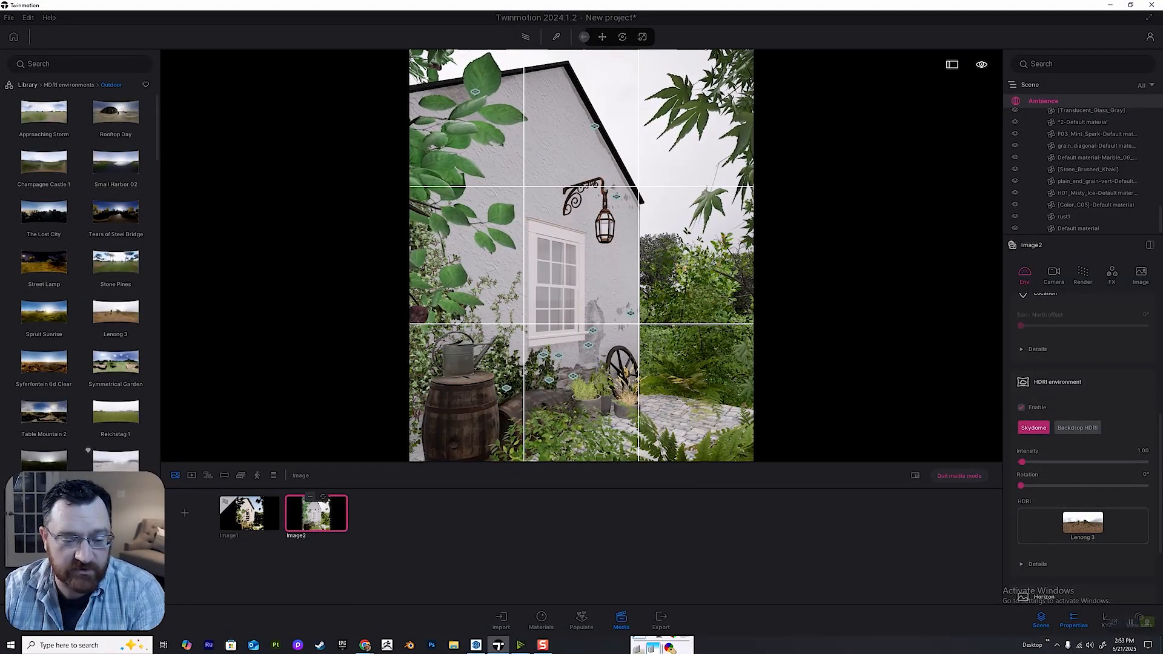
{"action": "left_click", "coordinate": [310, 496]}
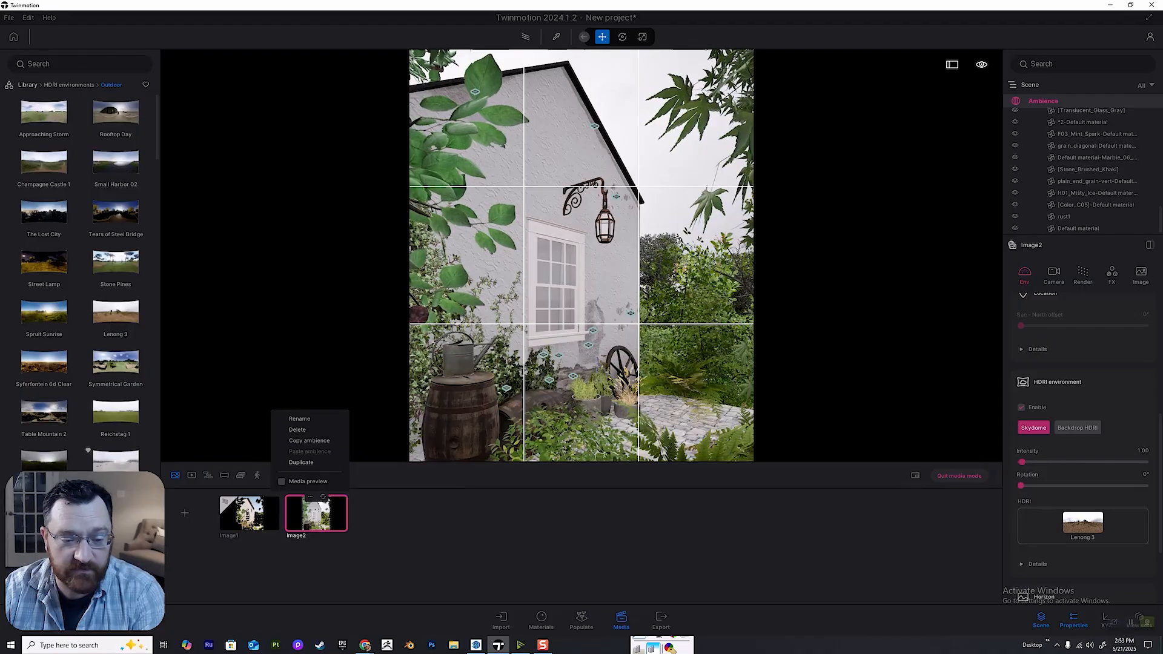
{"action": "left_click", "coordinate": [301, 462]}
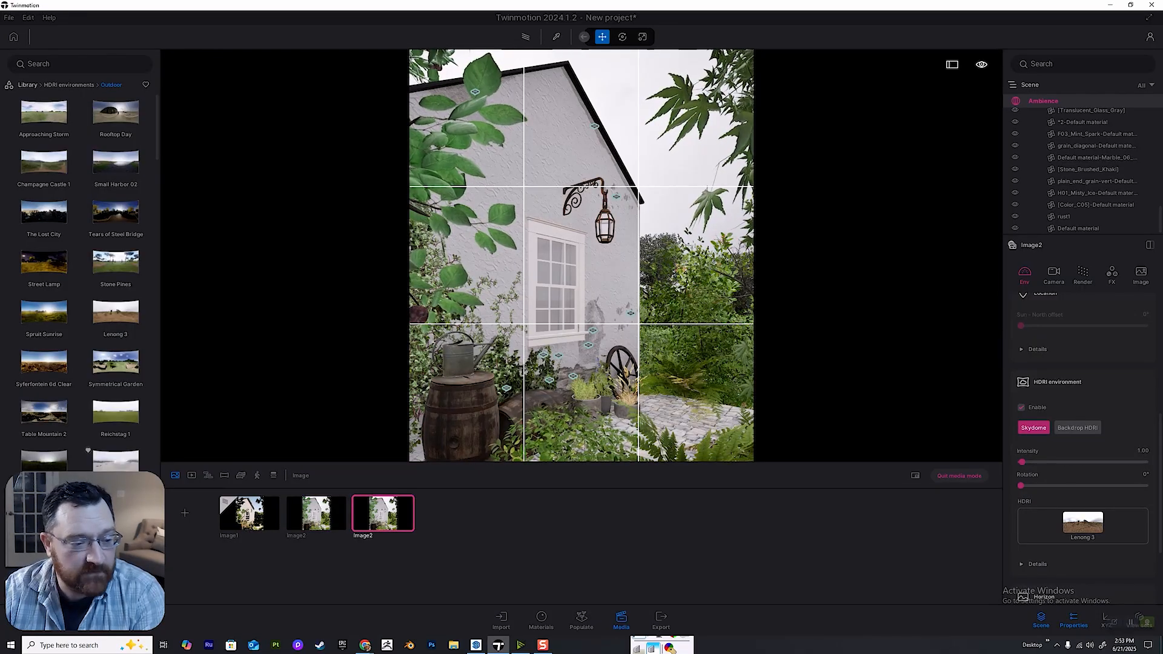
Compare the outdoor HDRIs, assign Approaching Storm to the duplicated image and adjust its rotation.
{"action": "scroll", "coordinate": [44, 367], "scroll_direction": "down", "scroll_amount": 3}
{"action": "mouse_move", "coordinate": [44, 368]}
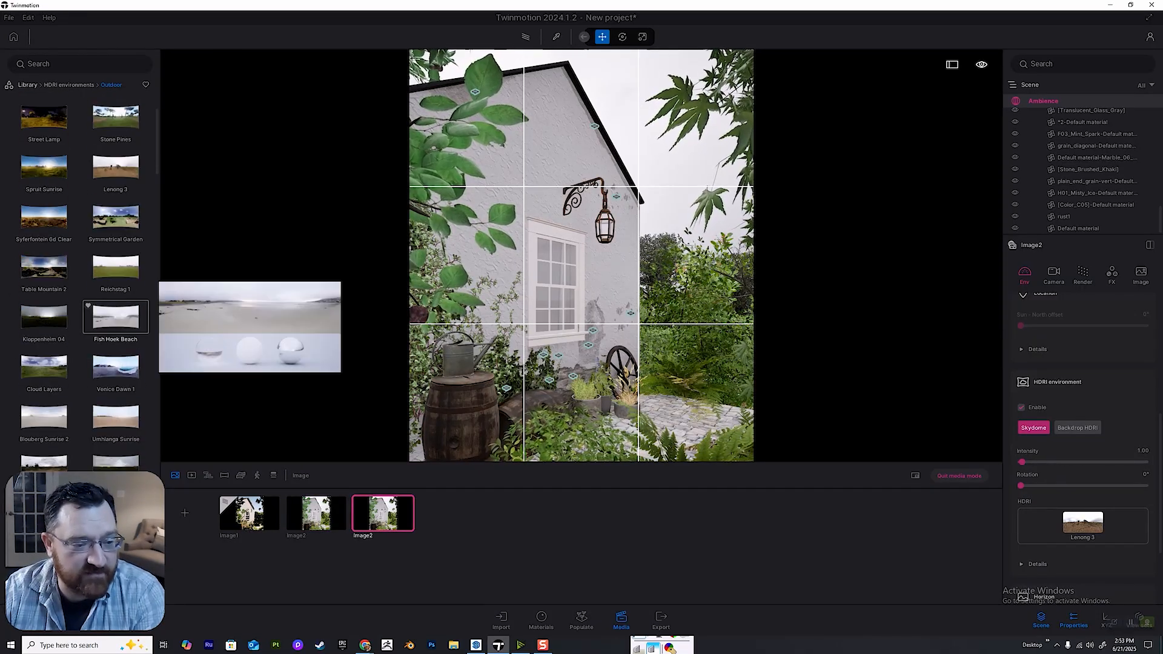
{"action": "scroll", "coordinate": [44, 367], "scroll_direction": "down", "scroll_amount": 2}
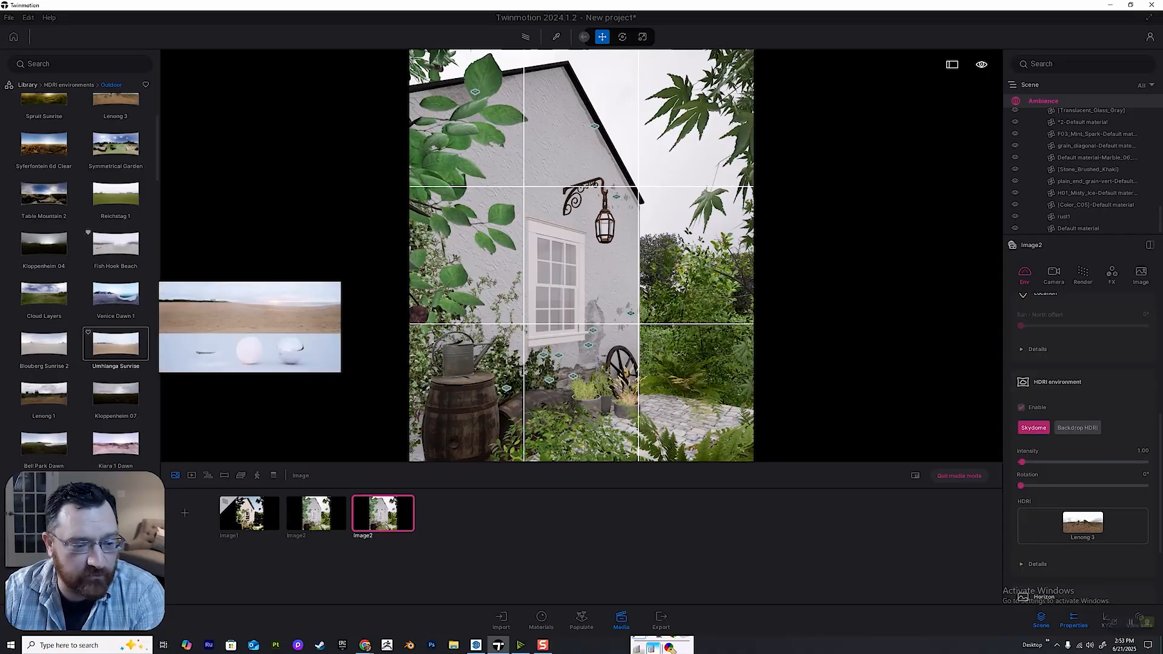
{"action": "scroll", "coordinate": [115, 321], "scroll_direction": "down", "scroll_amount": 2}
{"action": "mouse_move", "coordinate": [115, 321]}
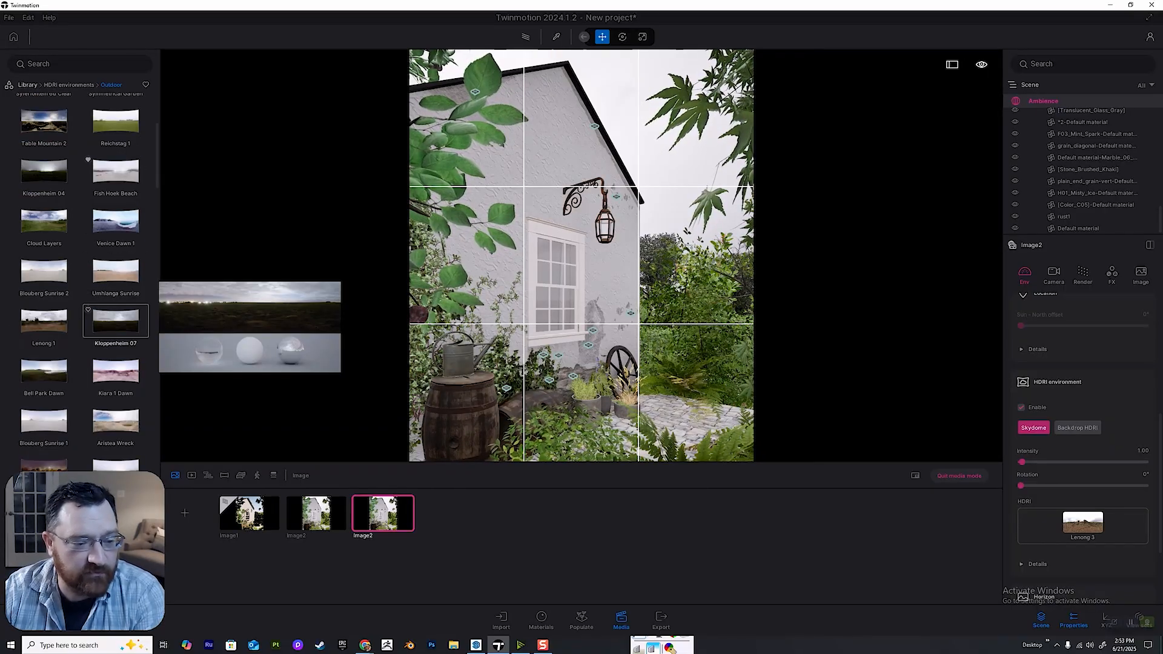
{"action": "scroll", "coordinate": [115, 318], "scroll_direction": "up", "scroll_amount": 7}
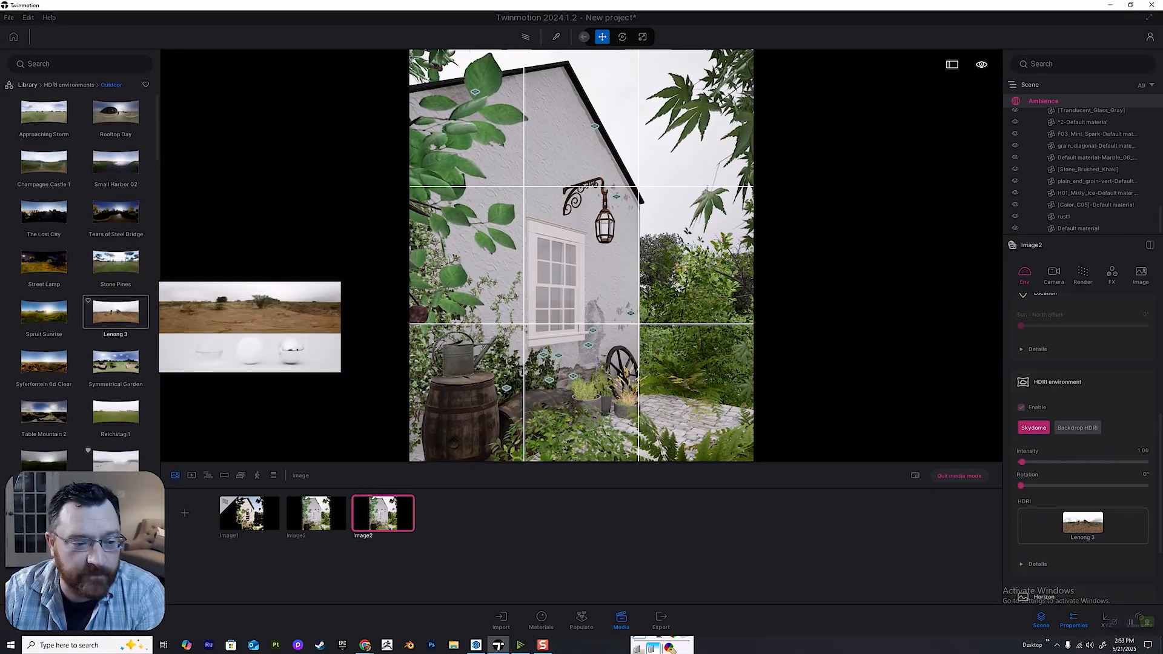
{"action": "left_click", "coordinate": [1082, 515]}
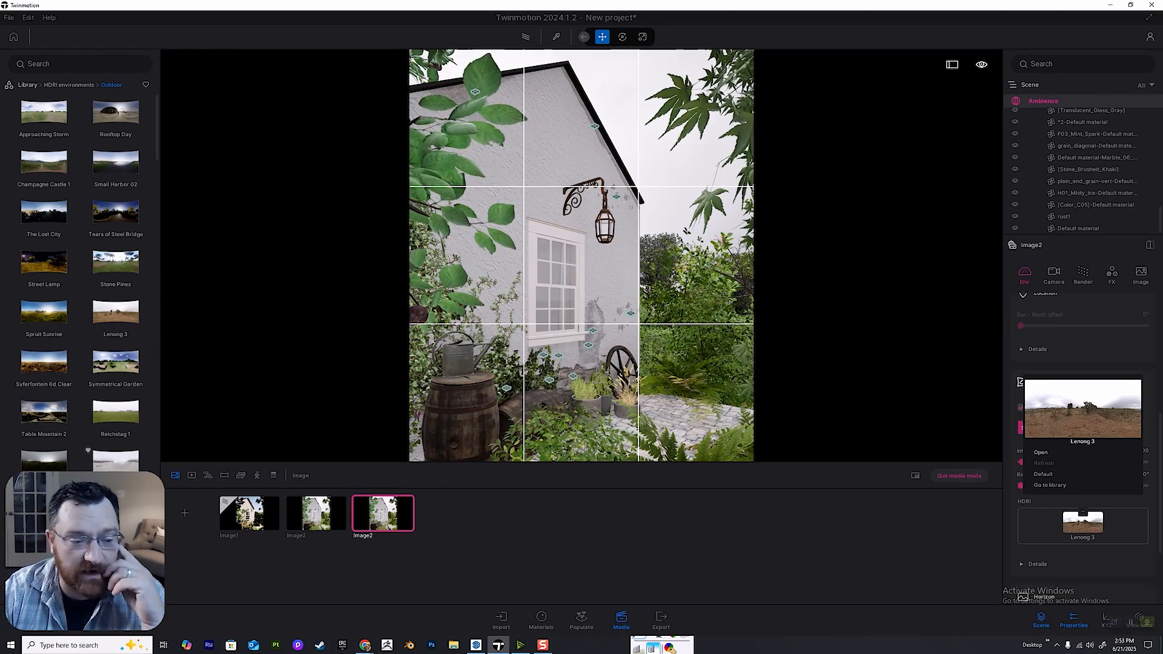
{"action": "mouse_move", "coordinate": [43, 312]}
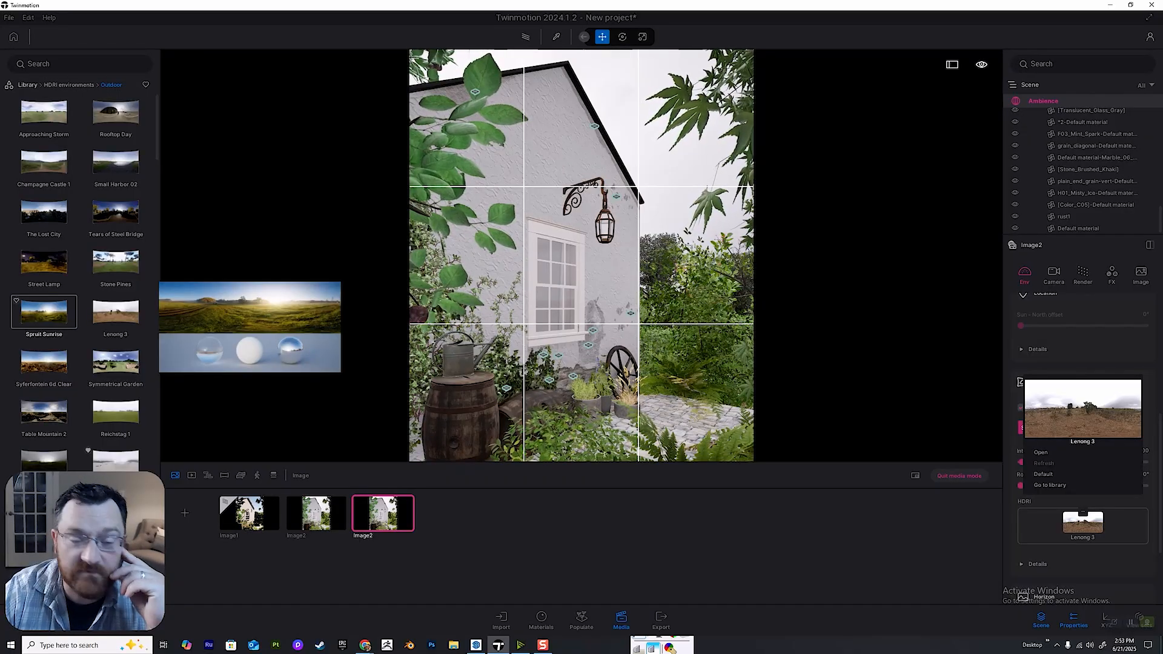
{"action": "mouse_move", "coordinate": [43, 262]}
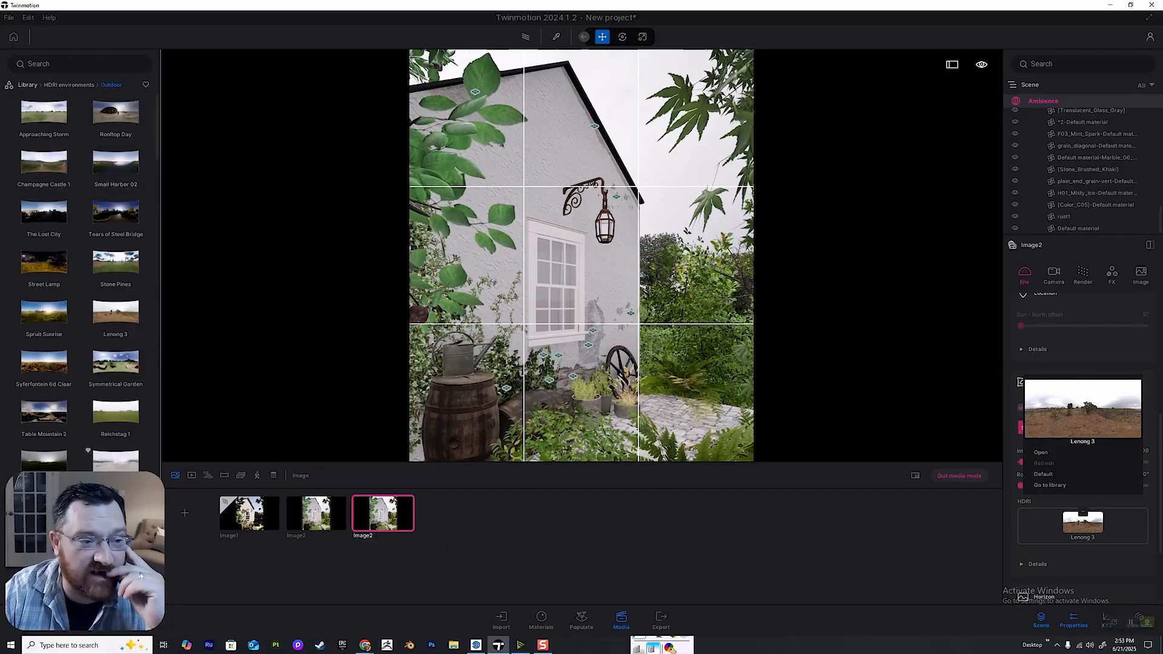
{"action": "mouse_move", "coordinate": [43, 112]}
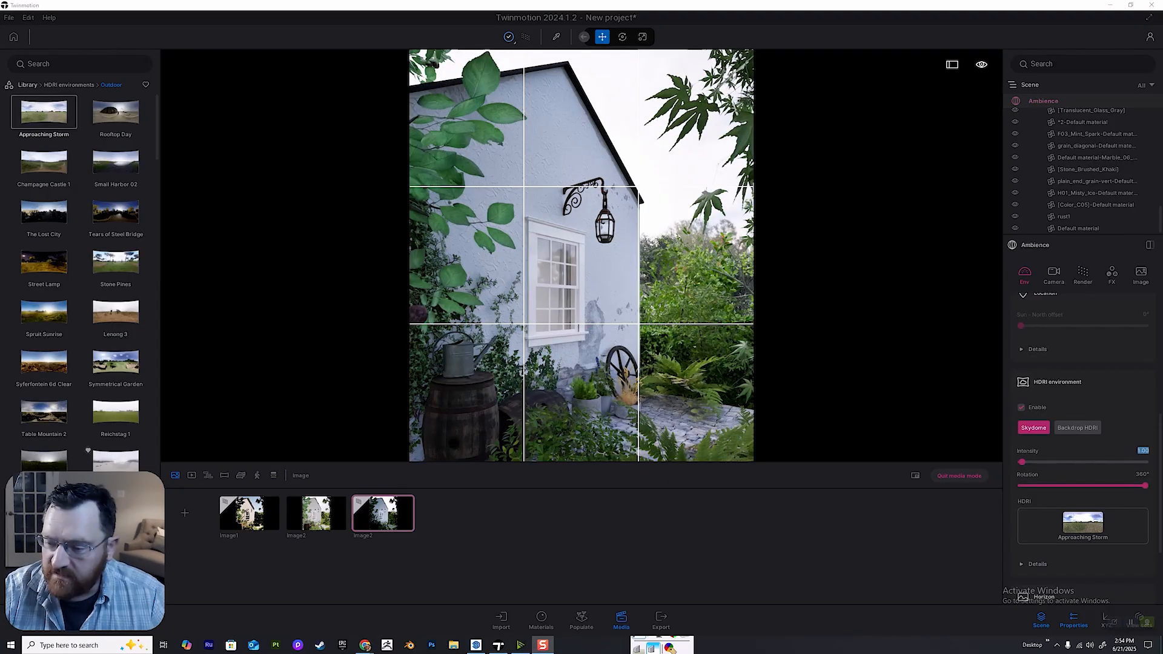
{"action": "left_click_drag", "start_coordinate": [1145, 486], "coordinate": [1042, 486]}
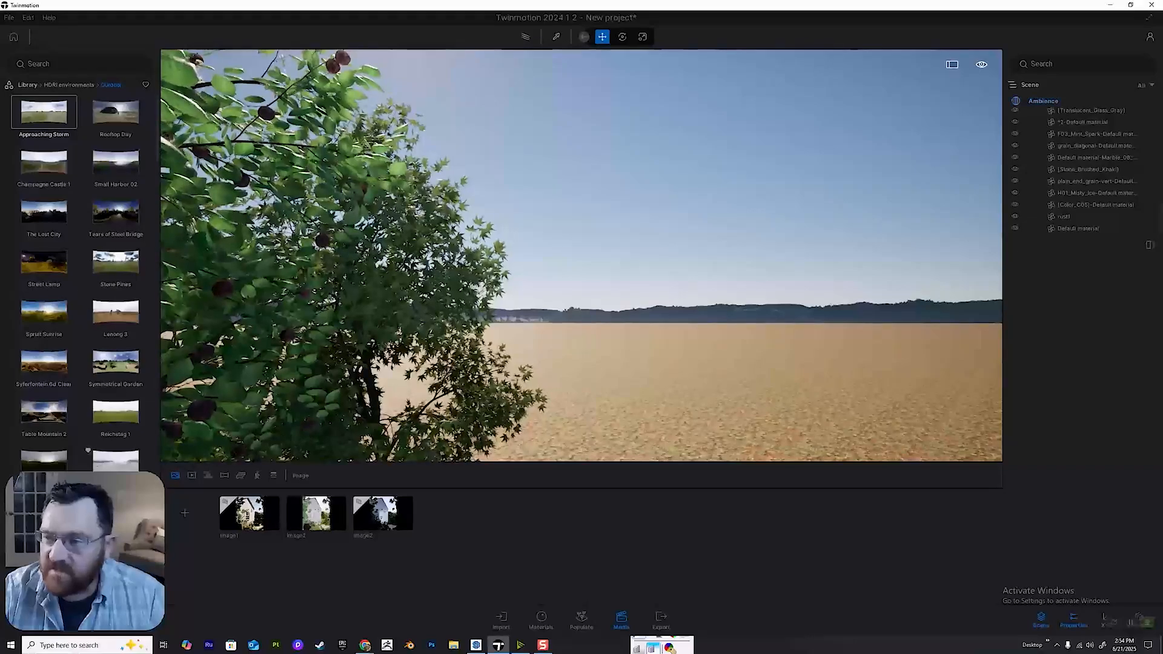
Enable the HDRI environment for the free scene view outside the saved images and assign Approaching Storm to it.
{"action": "left_click", "coordinate": [1022, 407]}
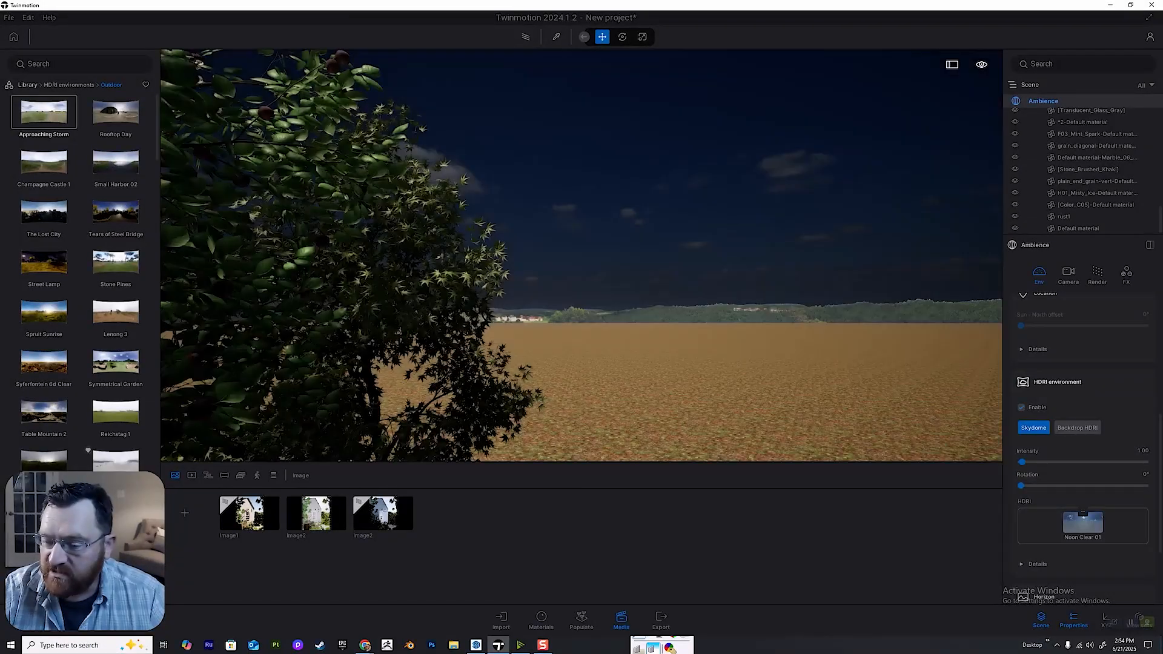
{"action": "mouse_move", "coordinate": [43, 212]}
{"action": "left_click_drag", "start_coordinate": [43, 112], "coordinate": [545, 261]}
Face the open sky beside the tree and set the Approaching Storm HDRI's rotation to 47°.
{"action": "right_click_drag", "start_coordinate": [546, 260], "coordinate": [166, 231]}
{"action": "key", "text": "a"}
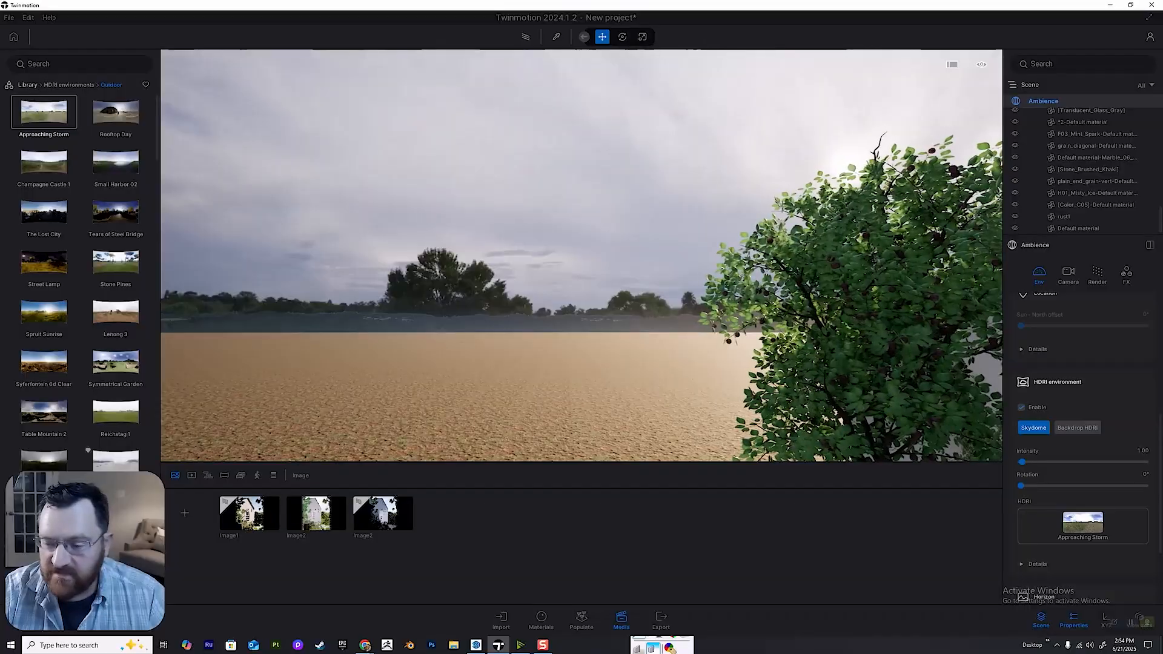
{"action": "left_click_drag", "start_coordinate": [1021, 486], "coordinate": [1037, 486]}
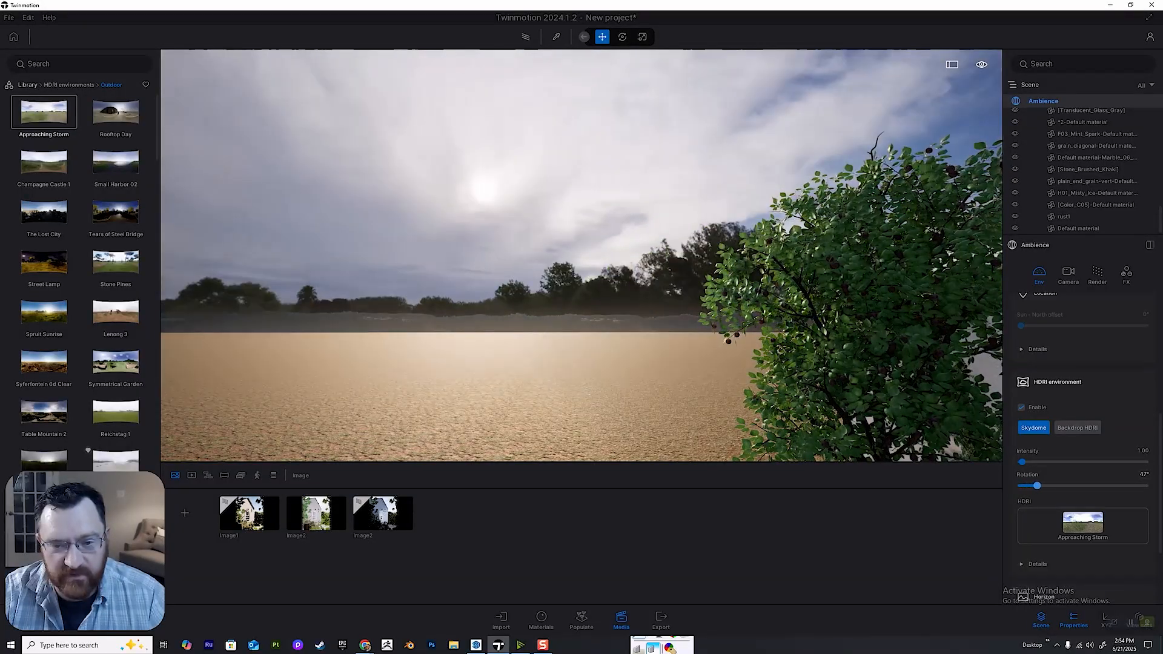
Look over the trees beside the house and compare the Backdrop HDRI mode with Skydome for the free scene view, ending on Skydome.
{"action": "right_click_drag", "start_coordinate": [521, 260], "coordinate": [678, 290]}
{"action": "mouse_move", "coordinate": [43, 362]}
{"action": "scroll", "coordinate": [45, 379], "scroll_direction": "down", "scroll_amount": 6}
{"action": "mouse_move", "coordinate": [115, 401]}
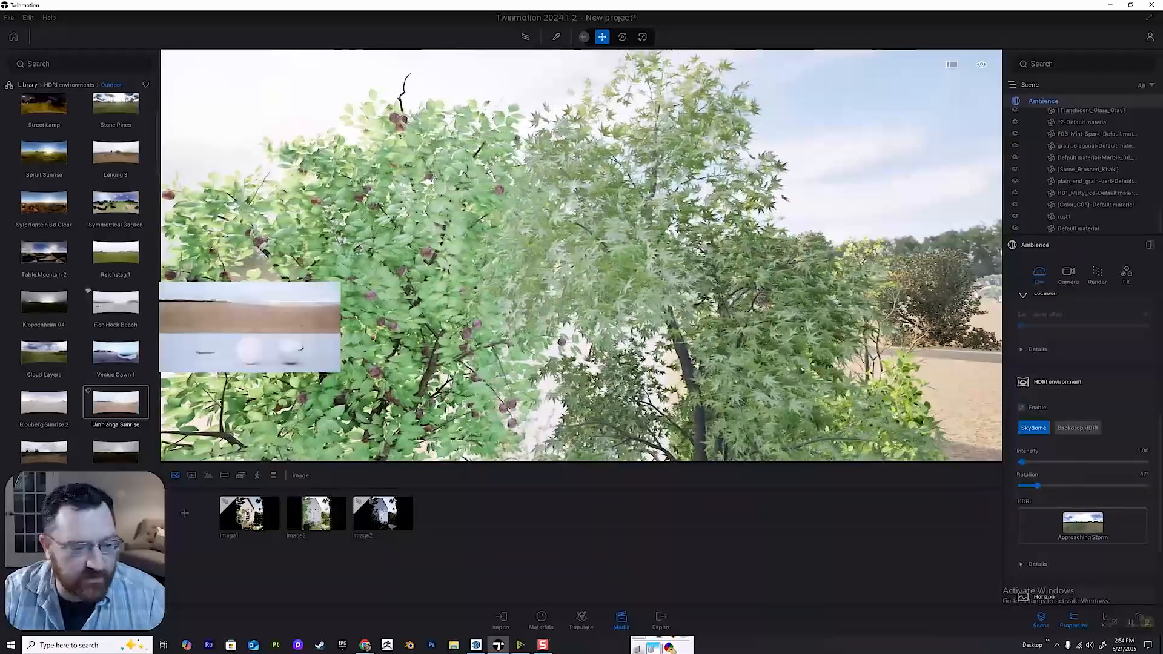
{"action": "key", "text": "s"}
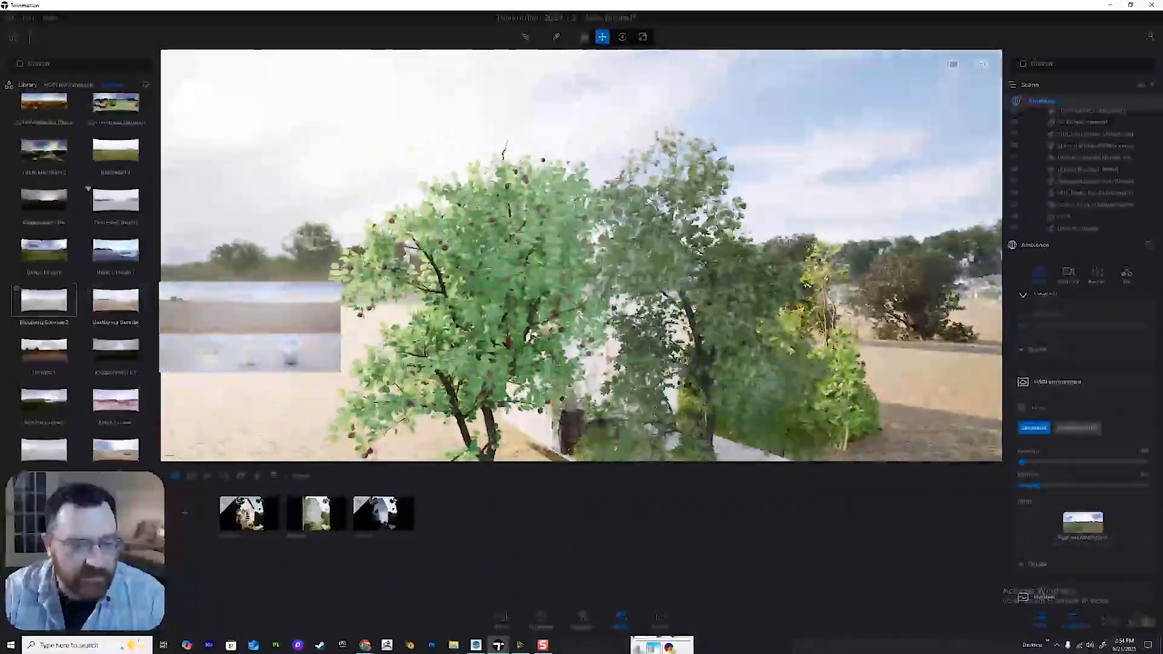
{"action": "key", "text": "d"}
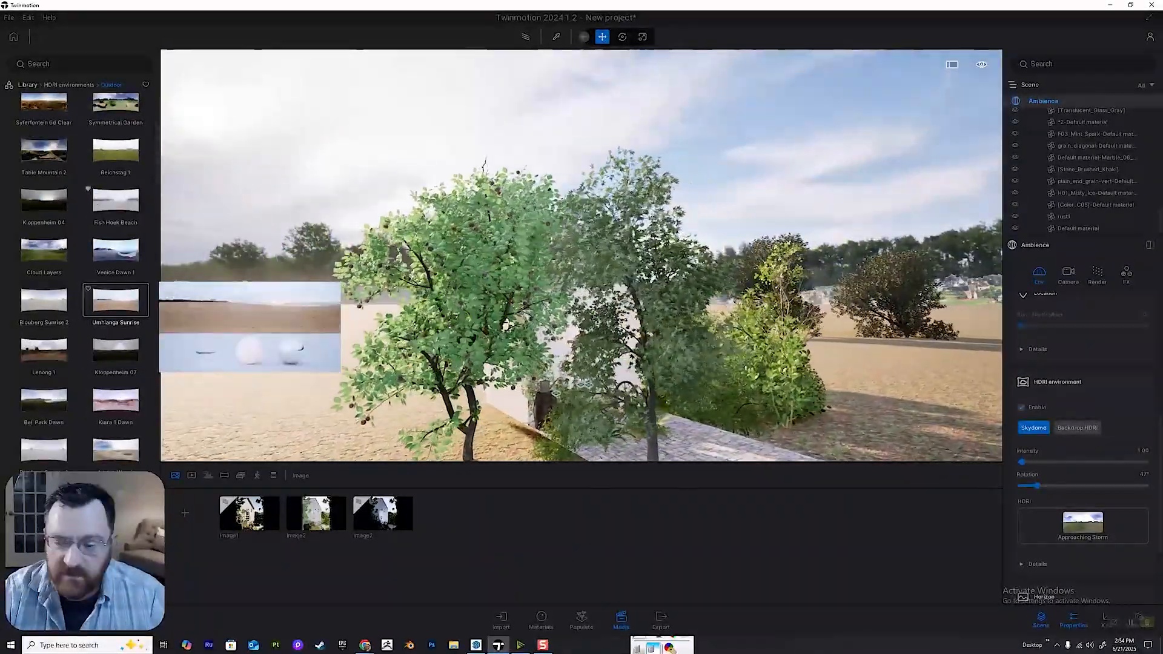
{"action": "key", "text": "d"}
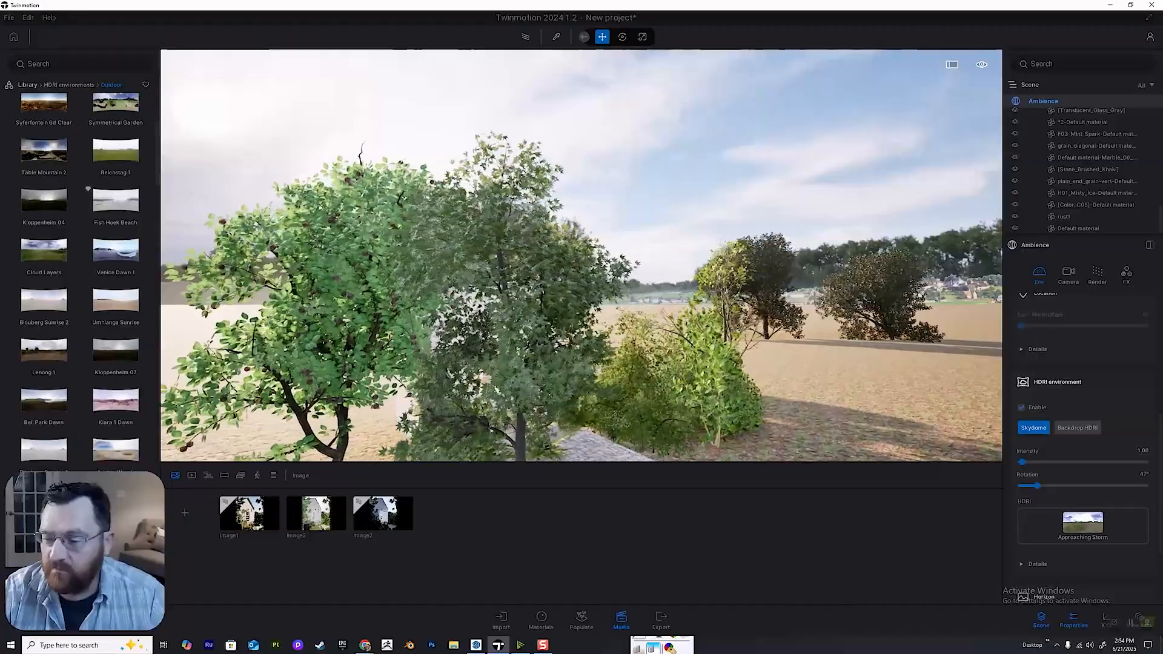
{"action": "left_click", "coordinate": [1078, 428]}
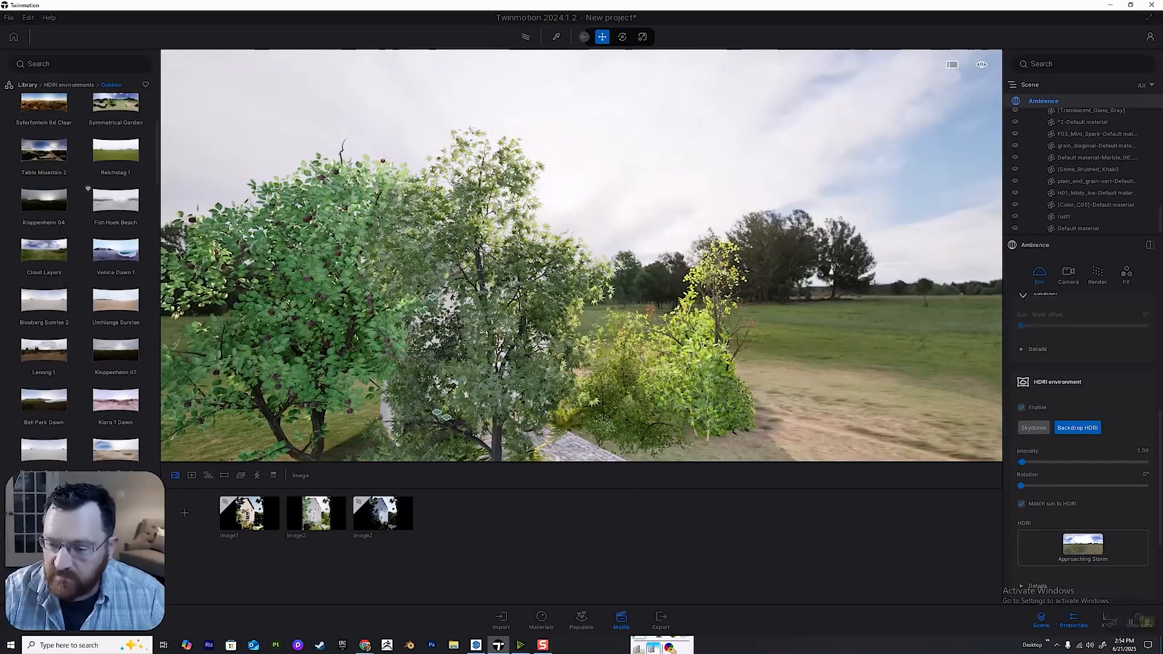
{"action": "left_click", "coordinate": [1033, 428]}
Restore the duplicated Image2 view, assign the Umhlanga Sunrise HDRI to it and set its rotation to 197°.
{"action": "mouse_move", "coordinate": [116, 301]}
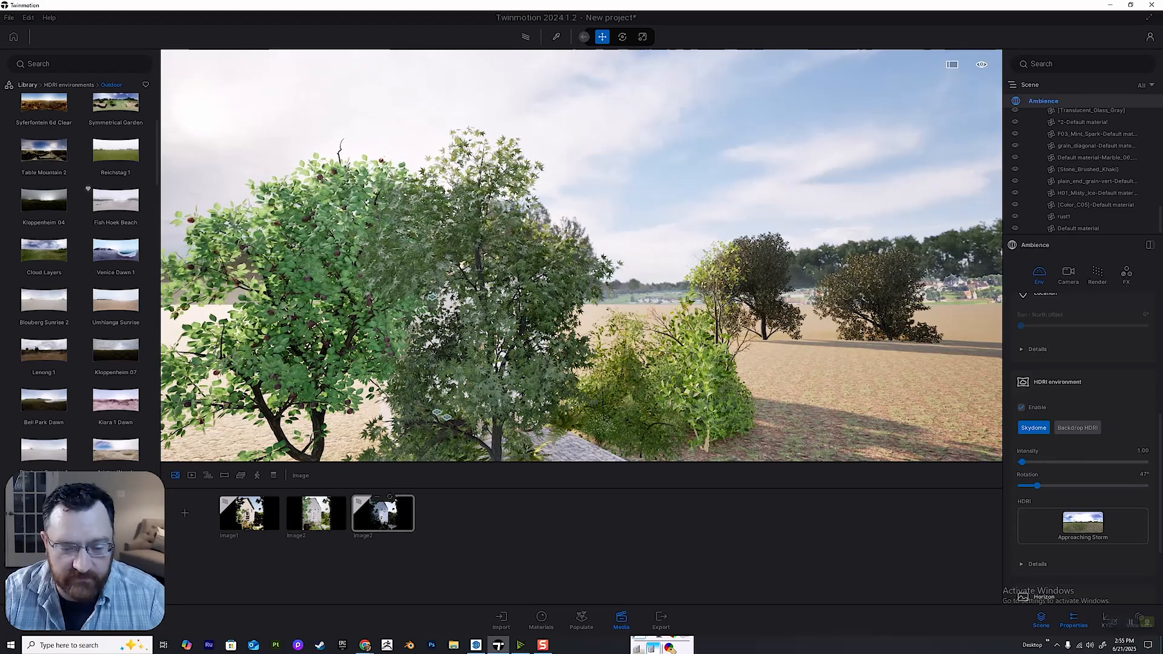
{"action": "left_click", "coordinate": [382, 513]}
{"action": "mouse_move", "coordinate": [115, 300]}
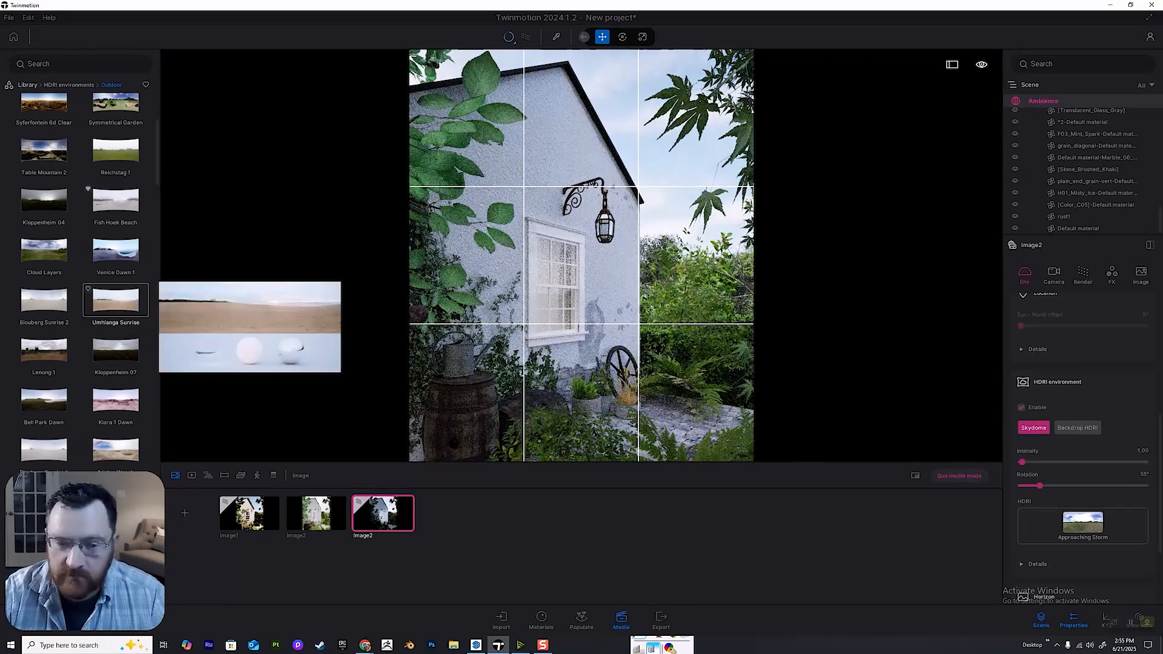
{"action": "left_click_drag", "start_coordinate": [115, 300], "coordinate": [582, 254]}
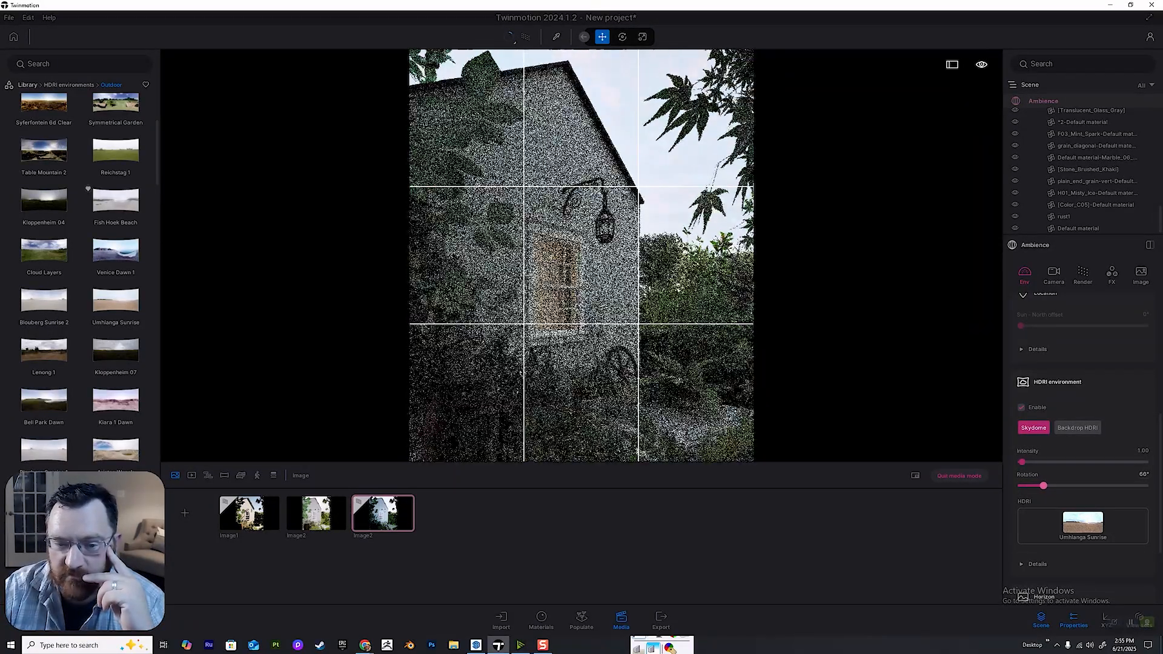
{"action": "left_click_drag", "start_coordinate": [1043, 486], "coordinate": [1088, 486]}
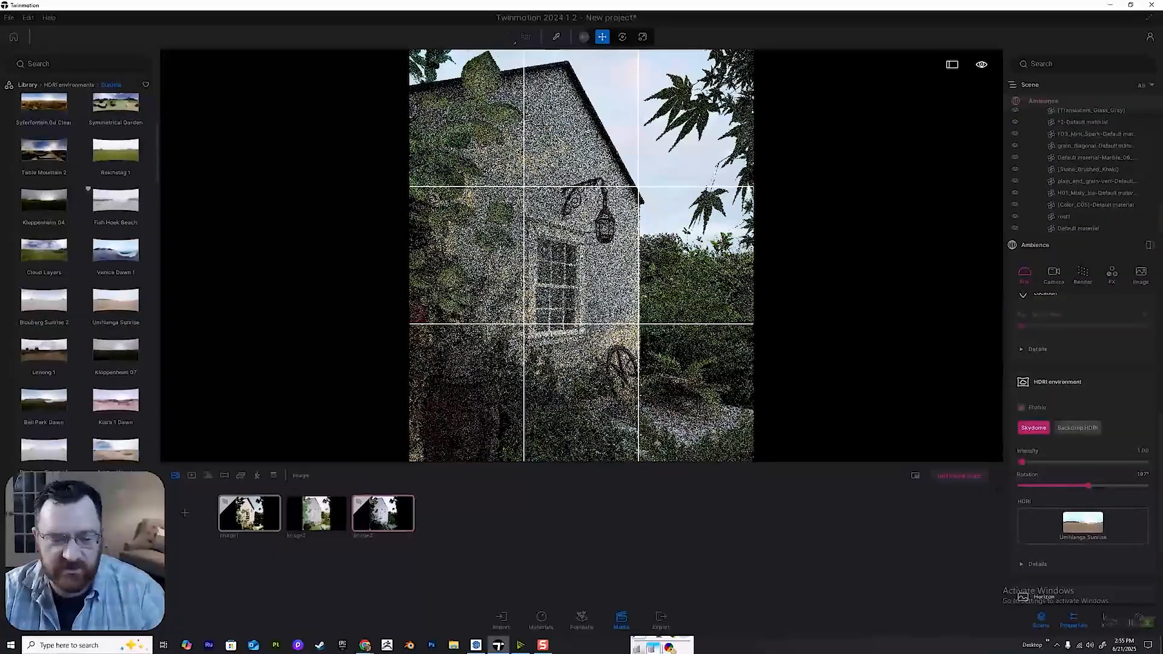
{"action": "left_click", "coordinate": [383, 511]}
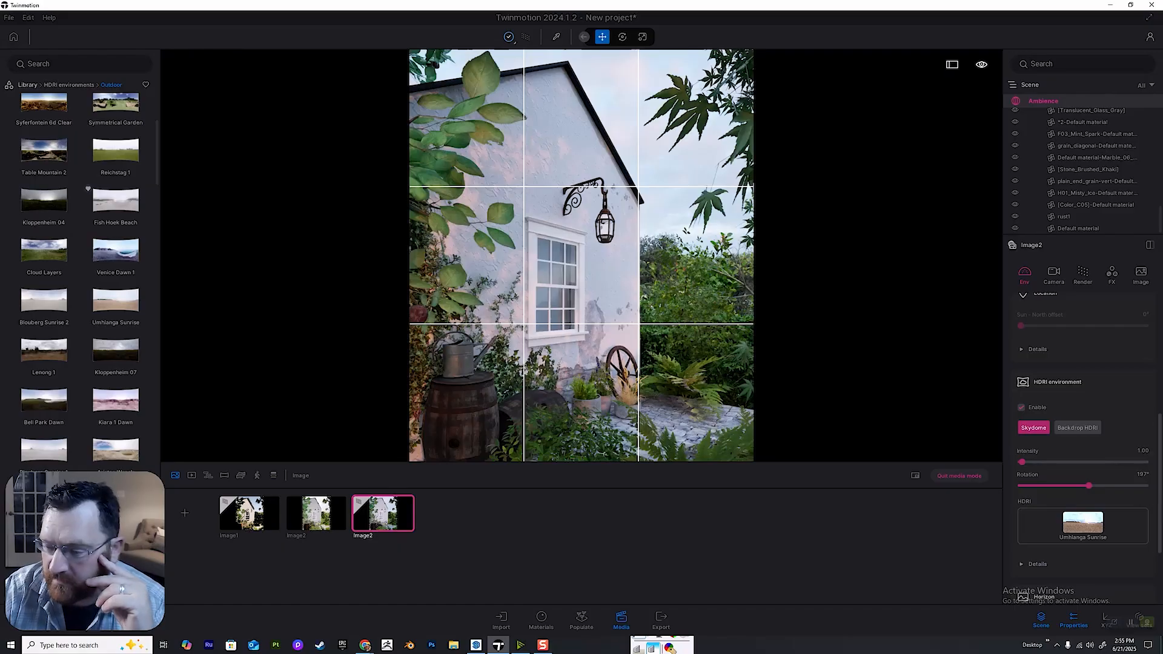
Try an HDRI intensity of 5, settle on 2, and update the duplicated image with the closer camera view.
{"action": "left_click", "coordinate": [1143, 450]}
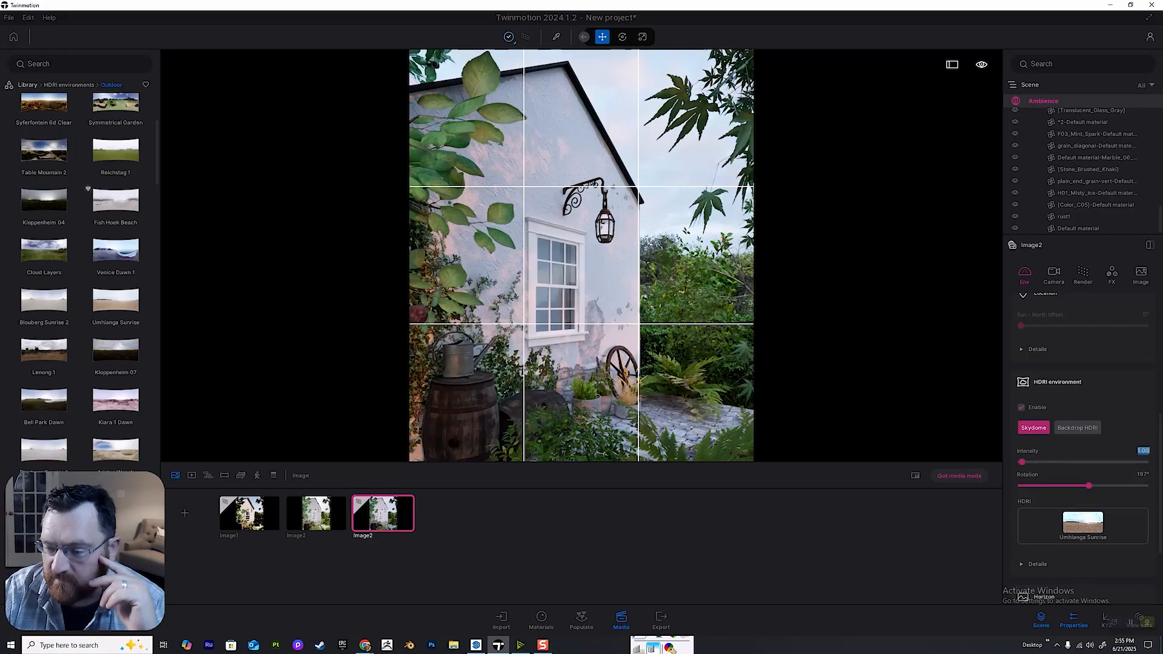
{"action": "type", "text": "5"}
{"action": "key", "text": "Return"}
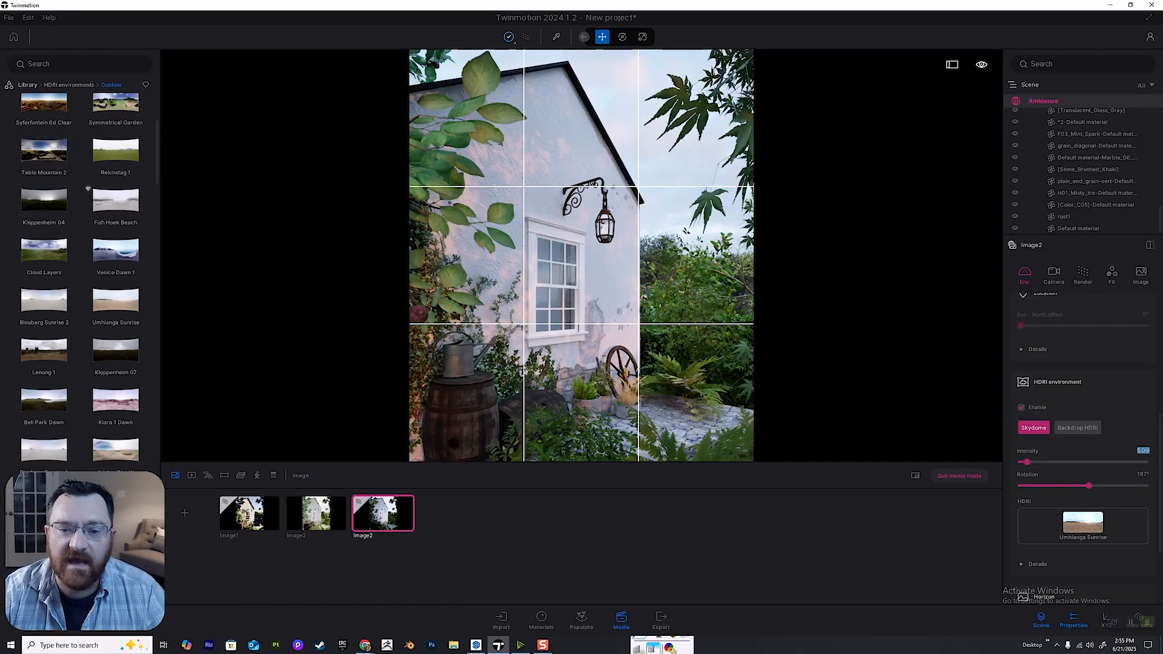
{"action": "type", "text": "2"}
{"action": "key", "text": "Return"}
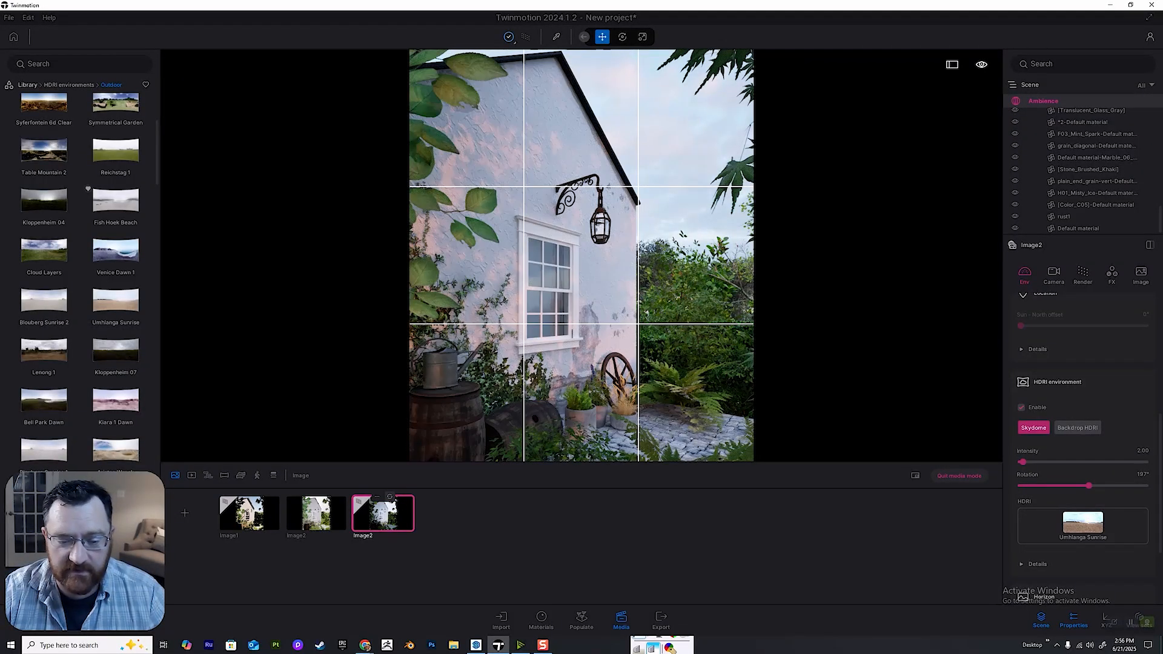
{"action": "left_click", "coordinate": [390, 497]}
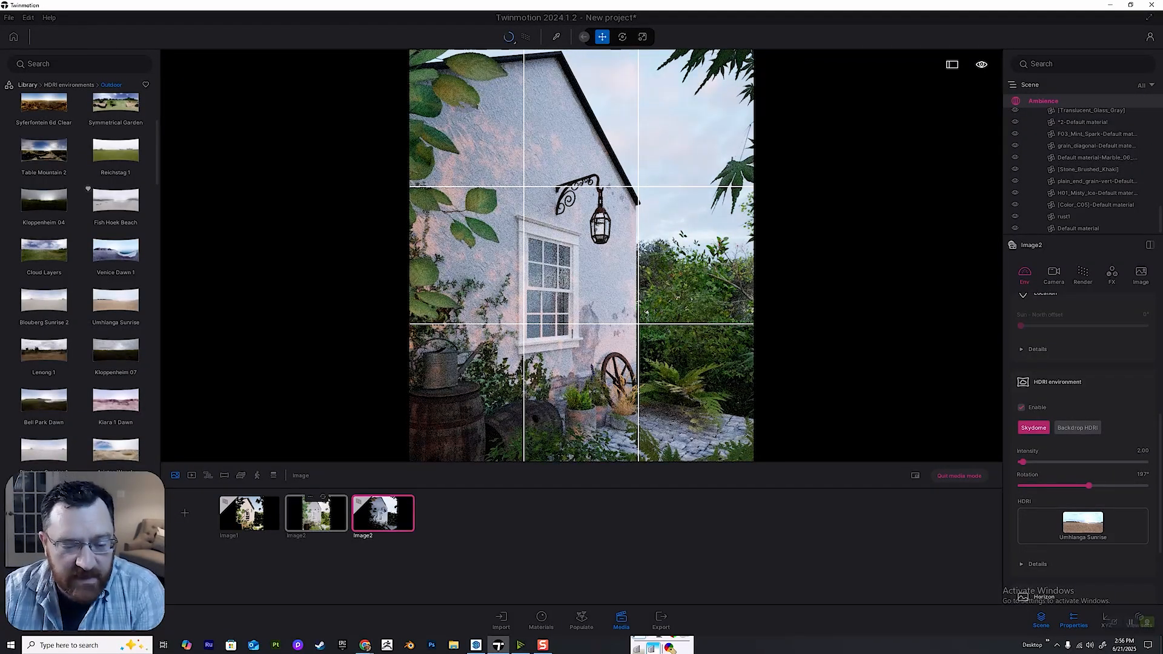
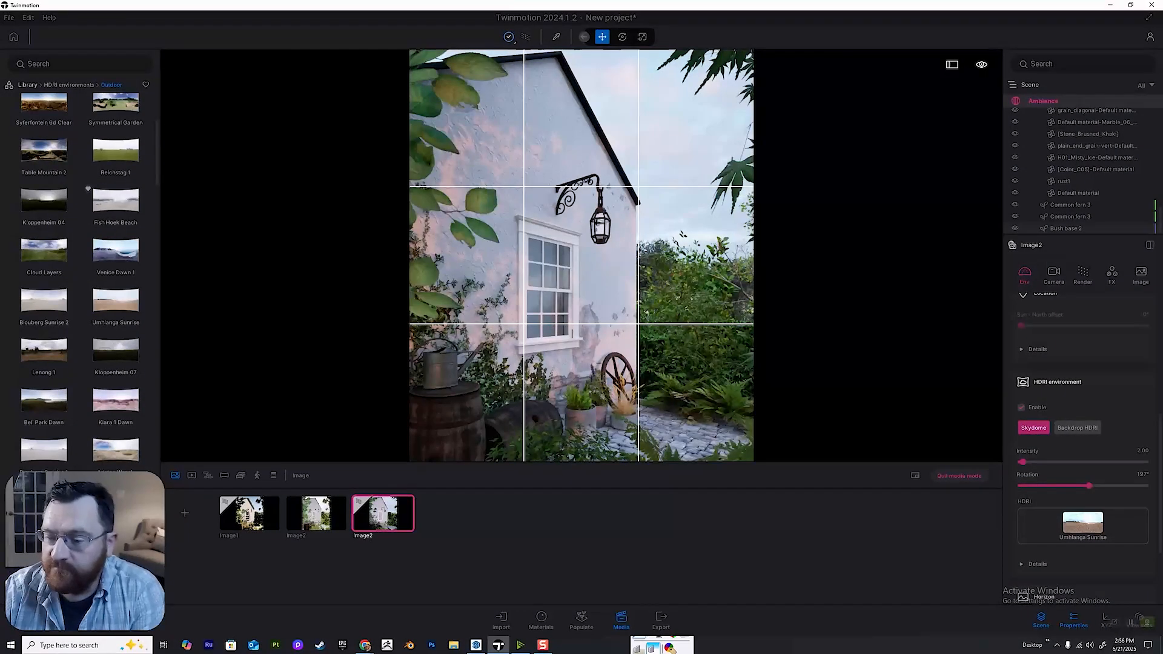
Open the camera settings of the selected Image2 and set its exposure to 6.
{"action": "scroll", "coordinate": [1083, 448], "scroll_direction": "up", "scroll_amount": 5}
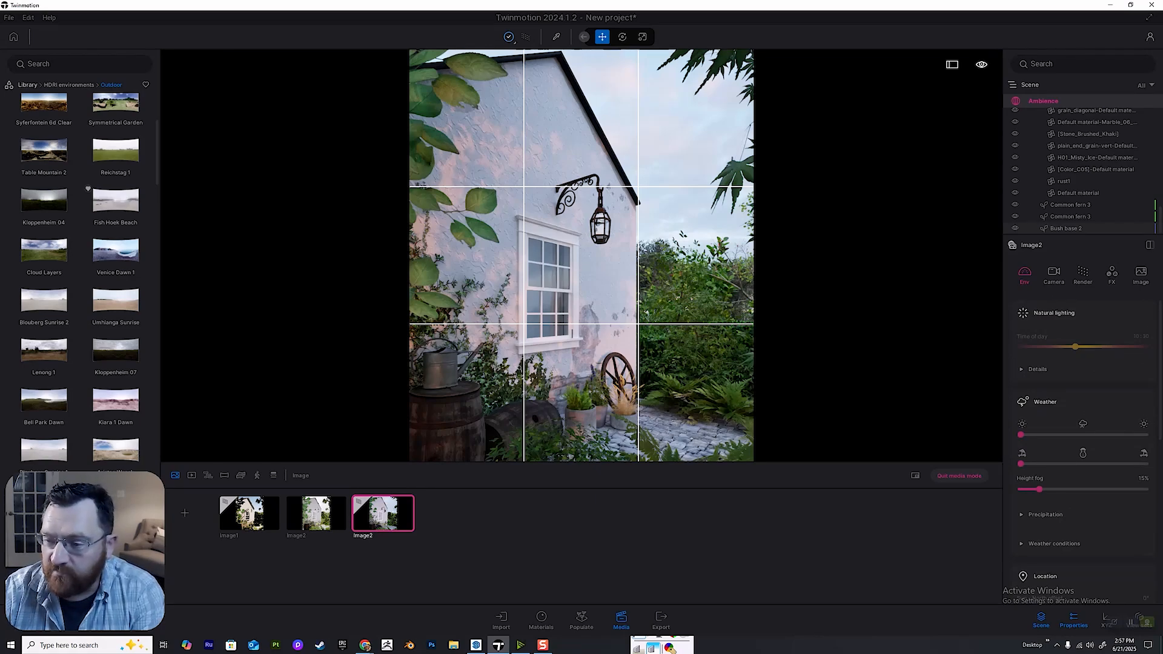
{"action": "left_click", "coordinate": [1054, 274]}
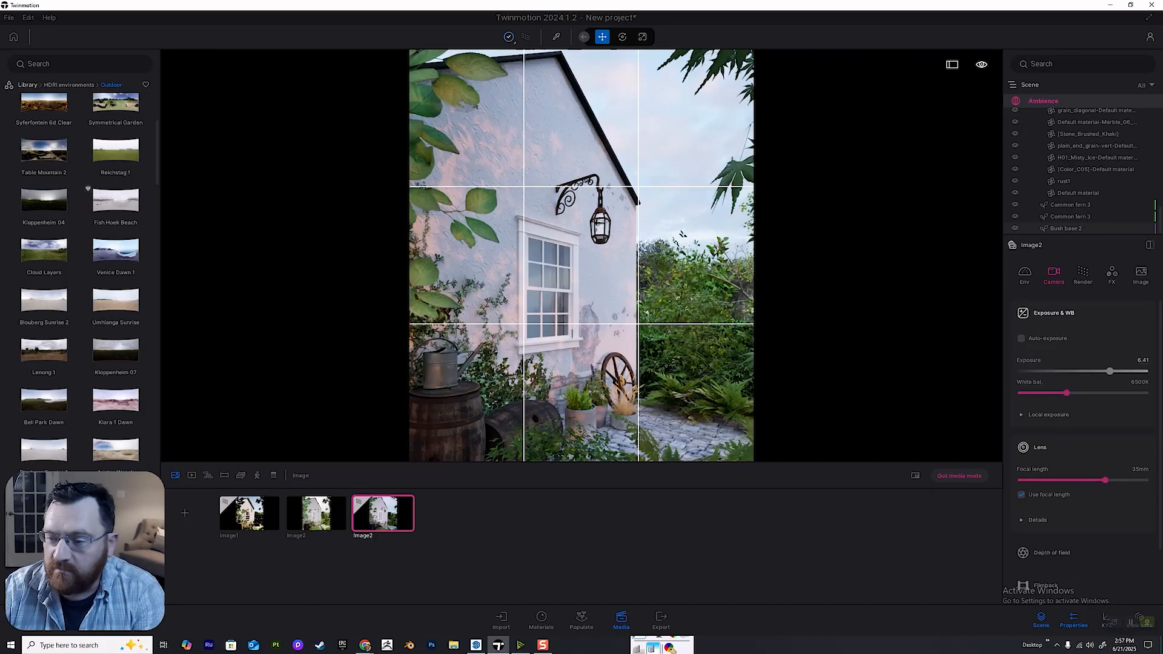
{"action": "left_click_drag", "start_coordinate": [1109, 372], "coordinate": [1108, 372]}
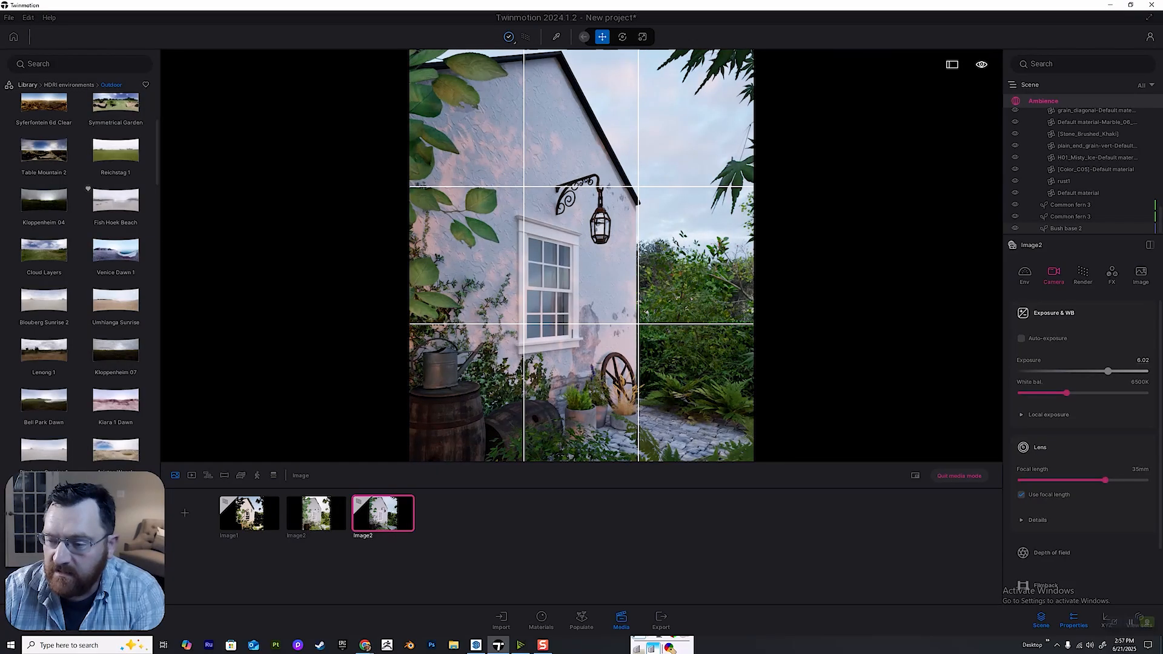
{"action": "left_click", "coordinate": [1143, 360]}
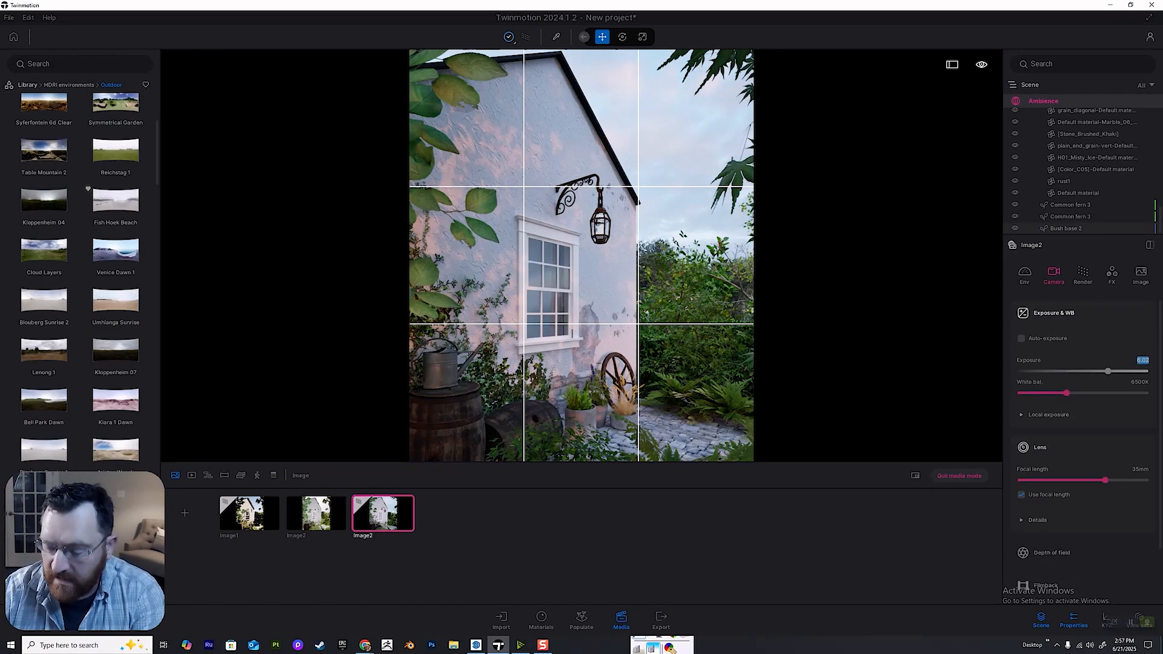
{"action": "type", "text": "6"}
{"action": "key", "text": "Return"}
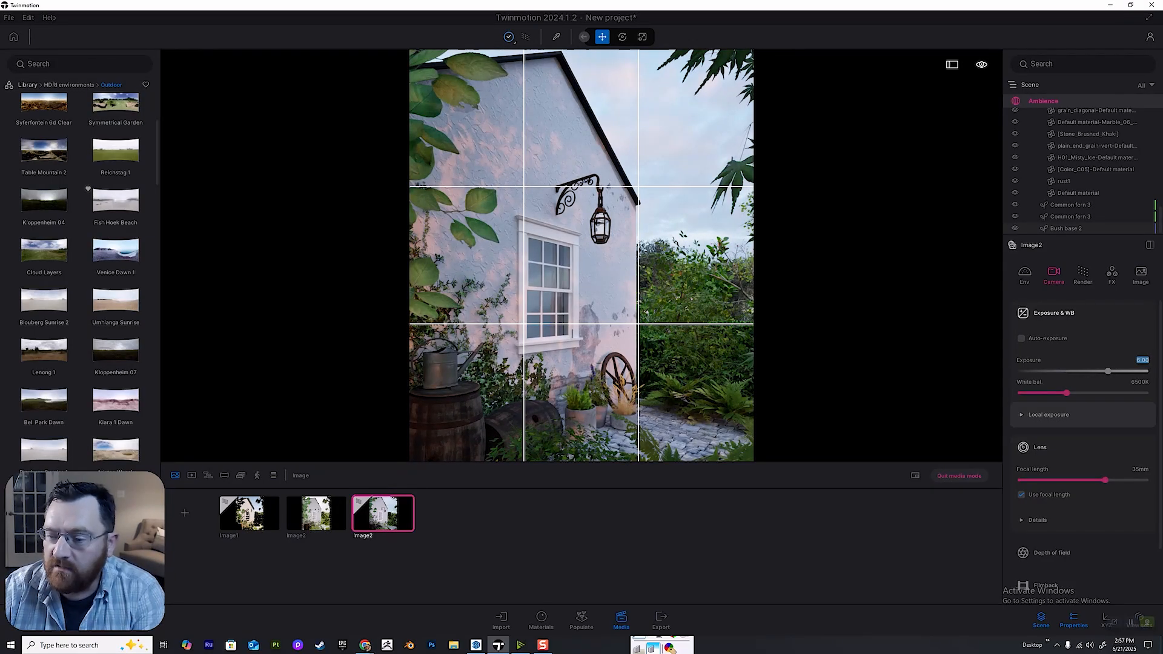
Set the image's white balance to 7000 K and expand the local exposure settings.
{"action": "left_click", "coordinate": [1048, 414]}
{"action": "mouse_move", "coordinate": [1069, 393]}
{"action": "left_mouse_down"}
{"action": "mouse_move", "coordinate": [1146, 393]}
{"action": "mouse_move", "coordinate": [1024, 393]}
{"action": "mouse_move", "coordinate": [1086, 393]}
{"action": "left_mouse_up"}
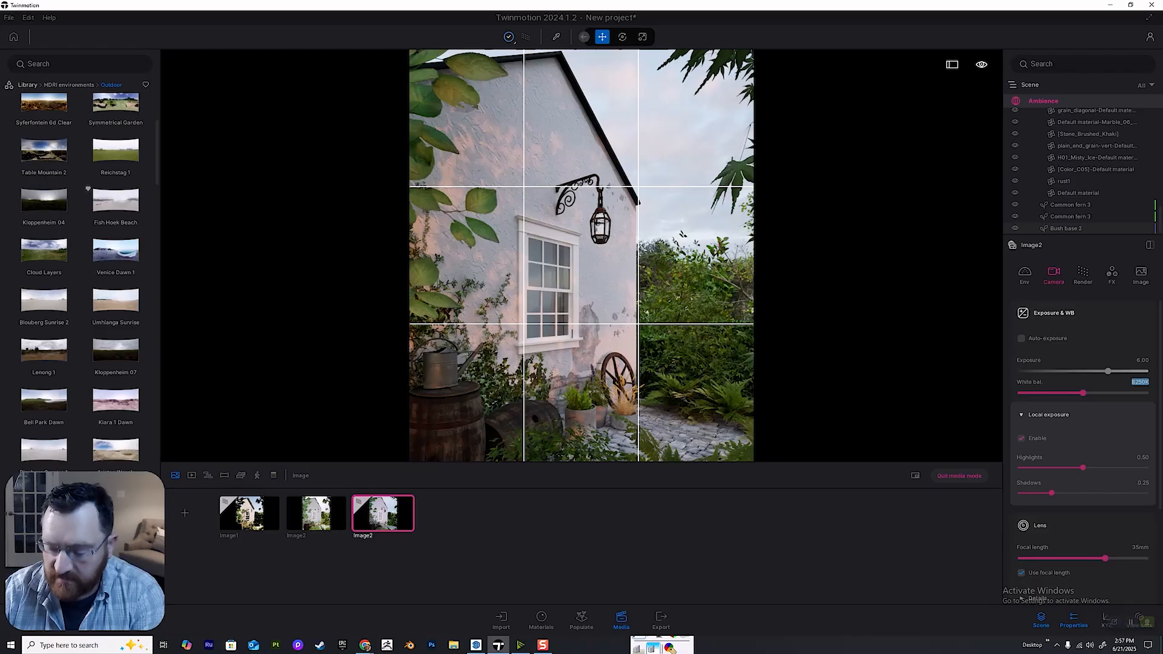
{"action": "type", "text": "7000"}
{"action": "key", "text": "Return"}
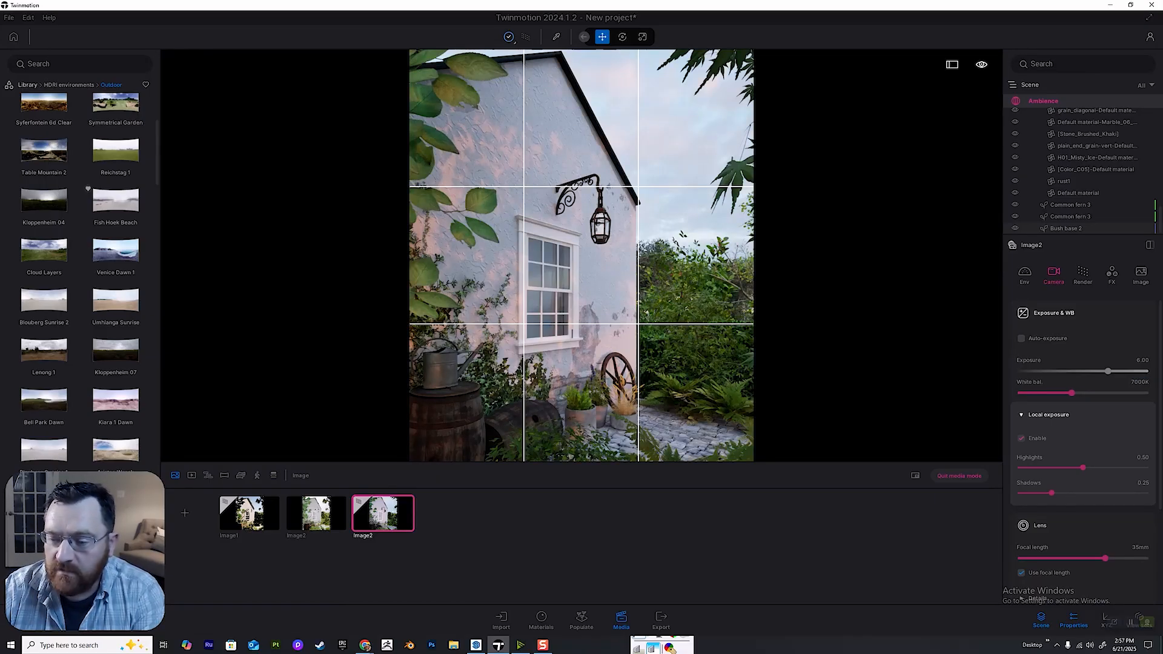
Compare the image with local exposure off and on, then set highlights to 0.28 and shadows to 0.04.
{"action": "left_click", "coordinate": [1022, 438]}
{"action": "left_click", "coordinate": [1022, 438]}
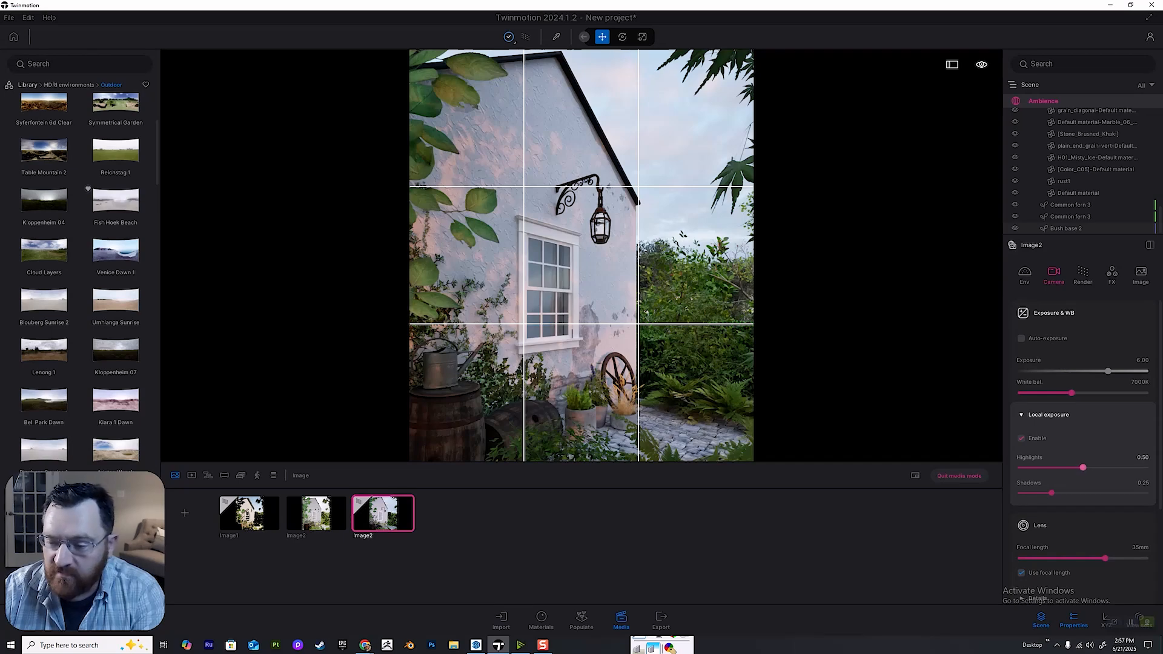
{"action": "left_click_drag", "start_coordinate": [1083, 468], "coordinate": [1145, 467]}
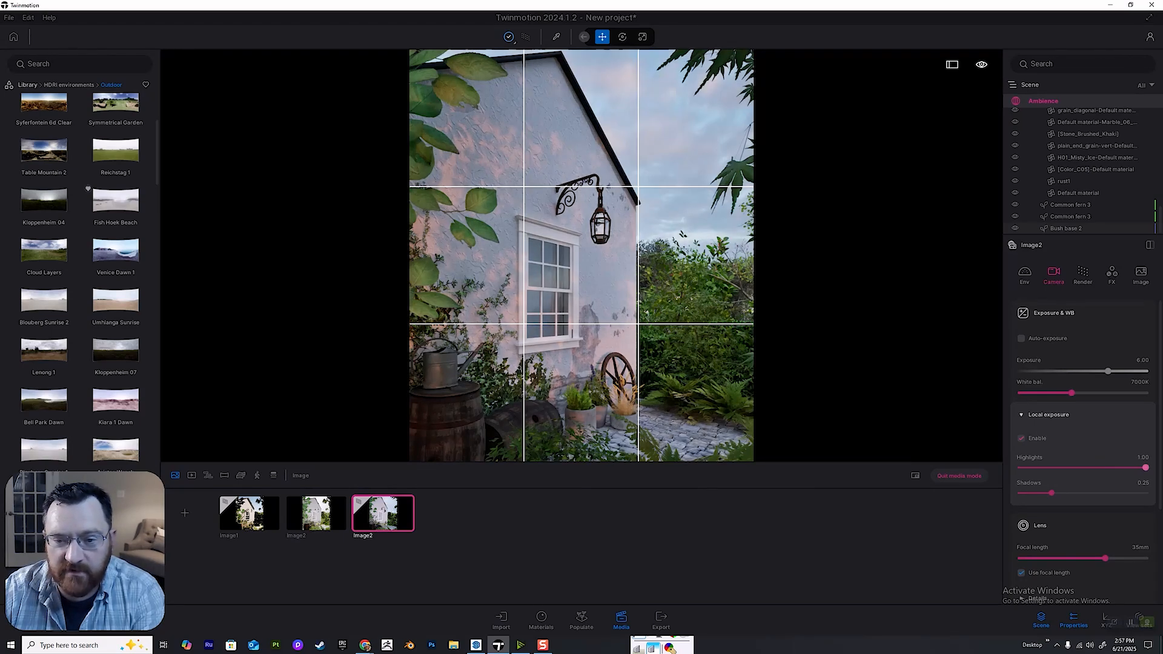
{"action": "left_click_drag", "start_coordinate": [1052, 493], "coordinate": [1050, 467]}
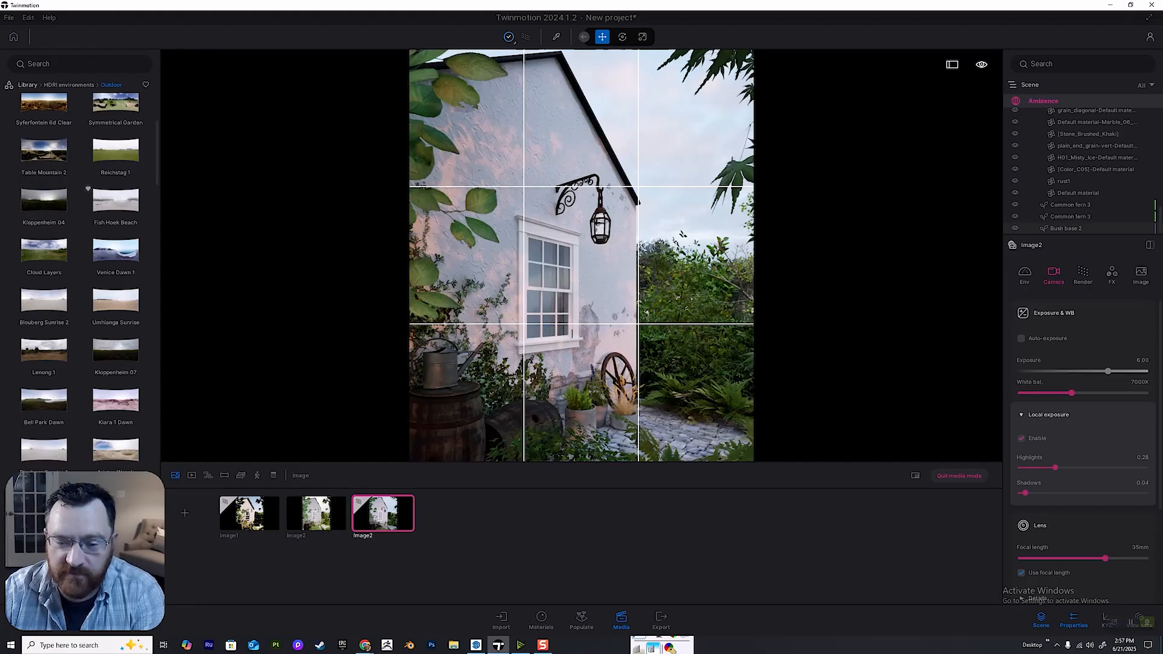
In the lens details, reduce vignetting to 17% and set sharpness to 20%.
{"action": "scroll", "coordinate": [1022, 600], "scroll_direction": "down", "scroll_amount": 1}
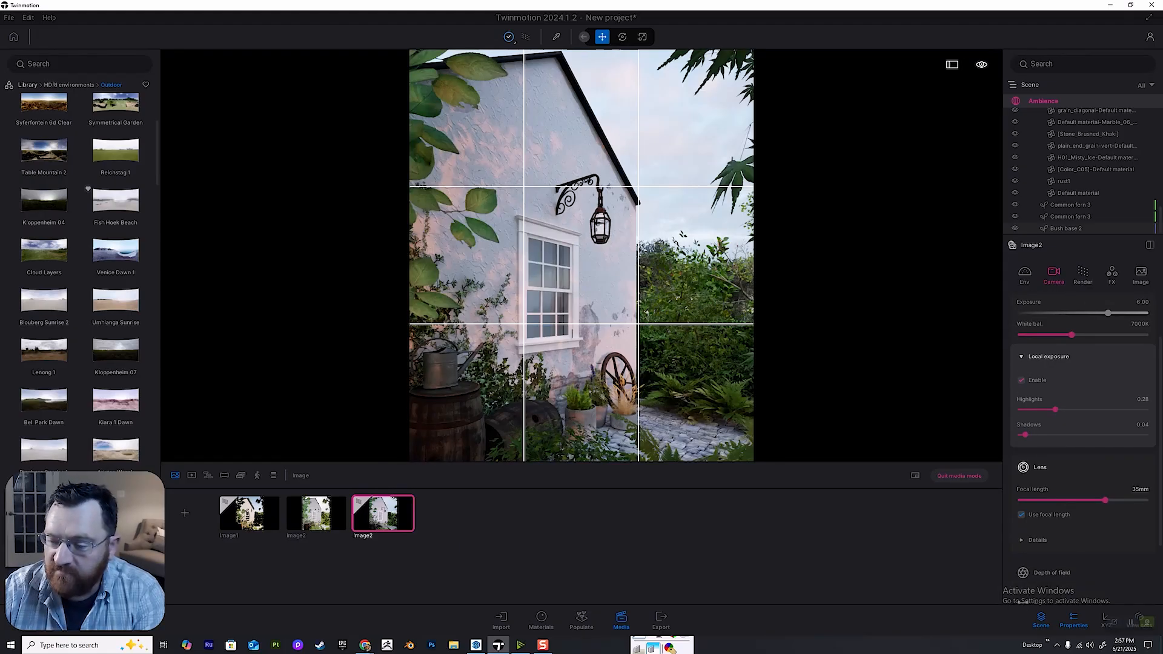
{"action": "left_click", "coordinate": [1023, 540]}
{"action": "scroll", "coordinate": [1023, 540], "scroll_direction": "down", "scroll_amount": 1}
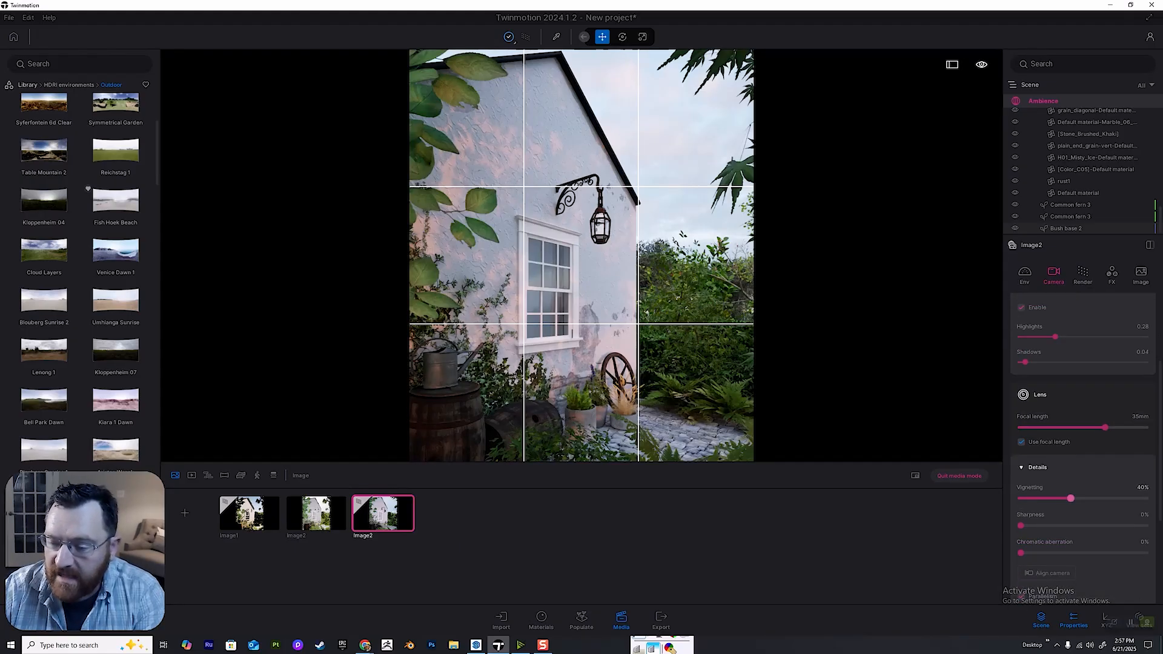
{"action": "scroll", "coordinate": [1083, 448], "scroll_direction": "down", "scroll_amount": 1}
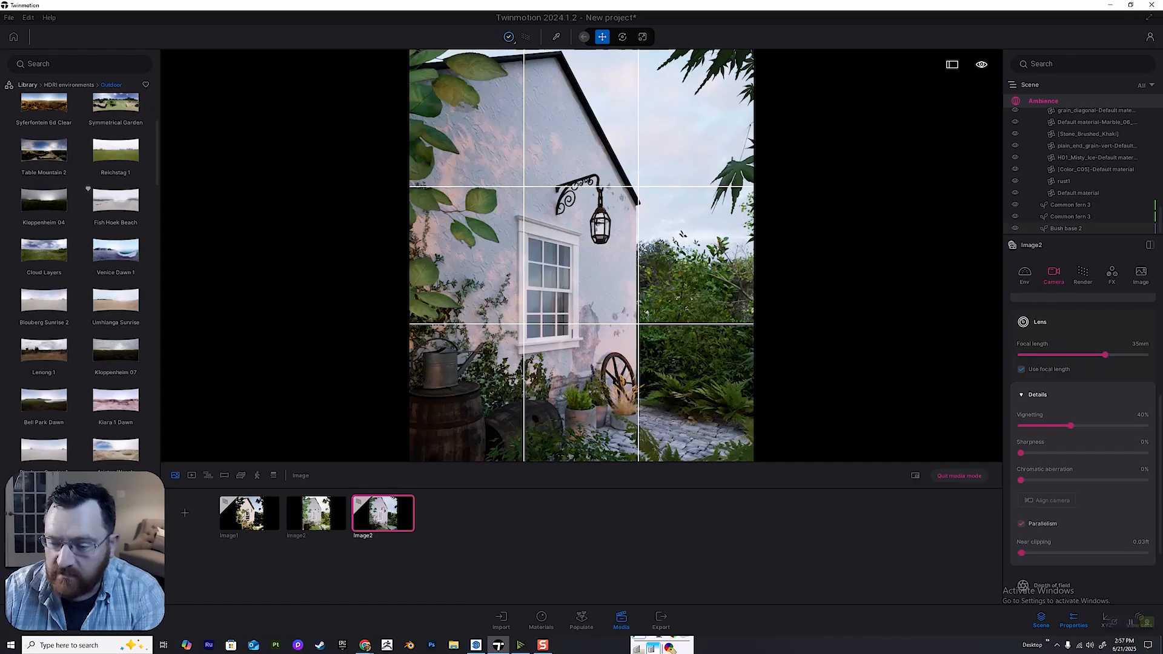
{"action": "left_click_drag", "start_coordinate": [1070, 426], "coordinate": [1038, 454]}
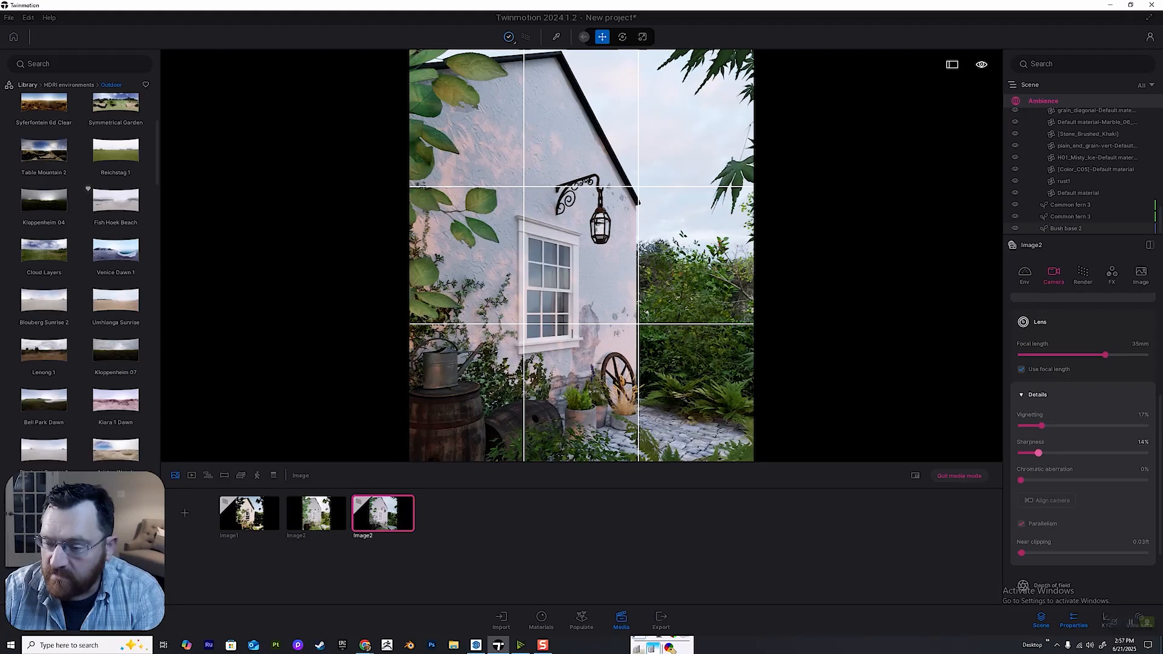
{"action": "left_click", "coordinate": [1143, 442]}
{"action": "type", "text": "20"}
{"action": "key", "text": "Return"}
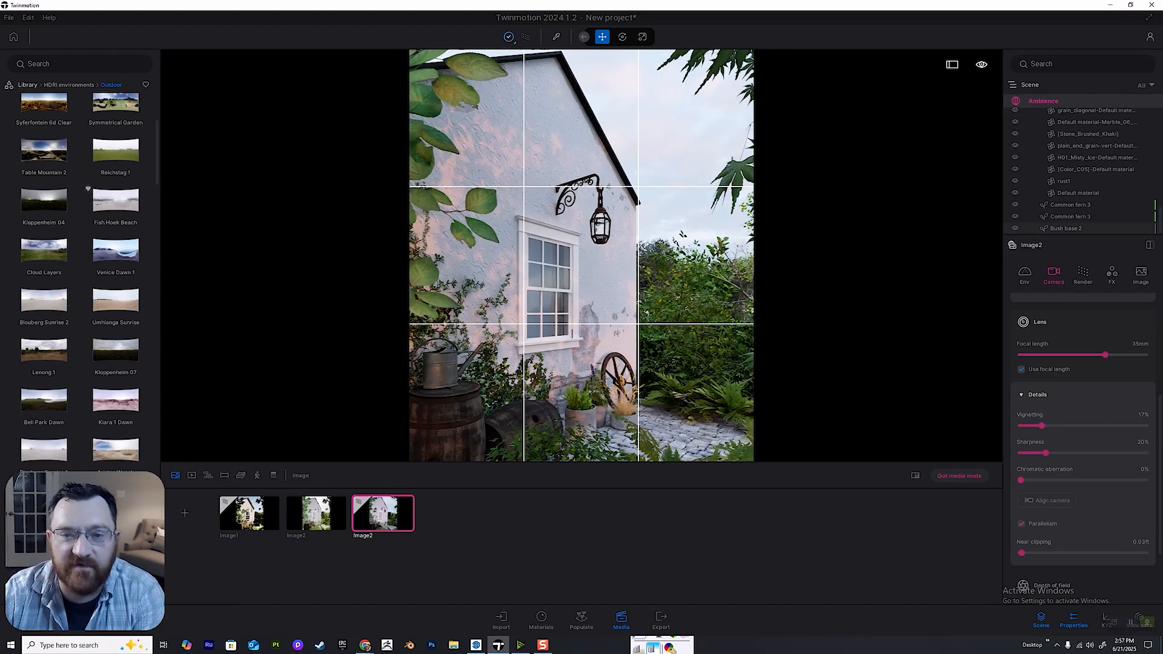
Enable depth of field for the image and pick the focus on the wall base beside the potted plants.
{"action": "scroll", "coordinate": [1083, 424], "scroll_direction": "down", "scroll_amount": 2}
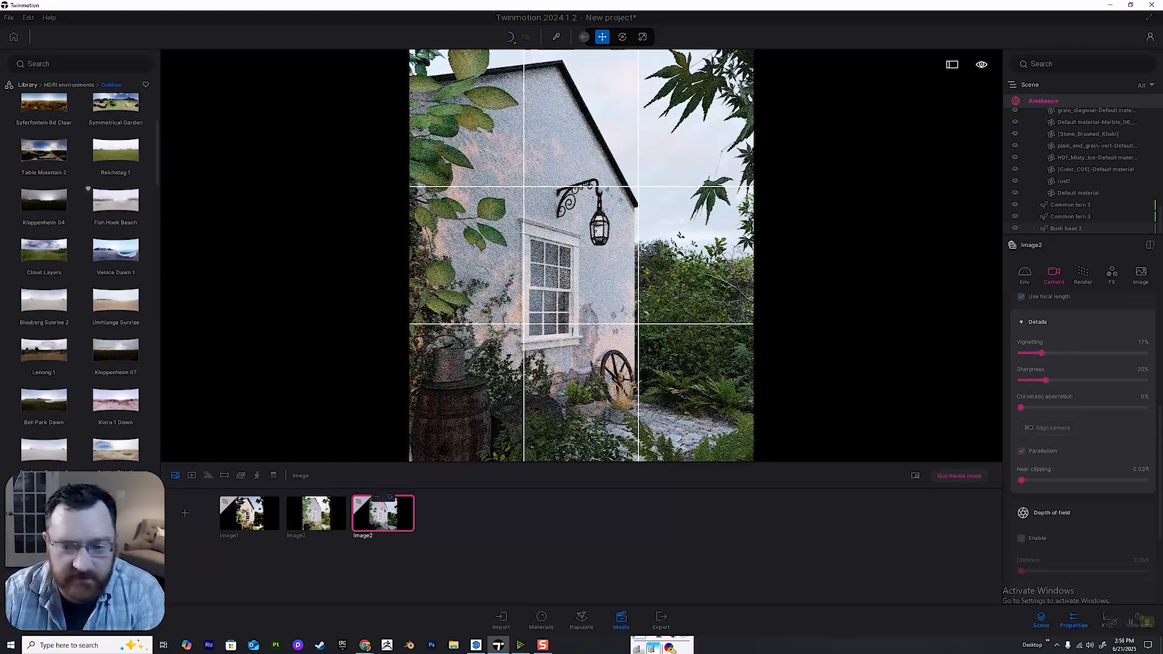
{"action": "scroll", "coordinate": [1083, 424], "scroll_direction": "down", "scroll_amount": 4}
{"action": "left_click", "coordinate": [1052, 354]}
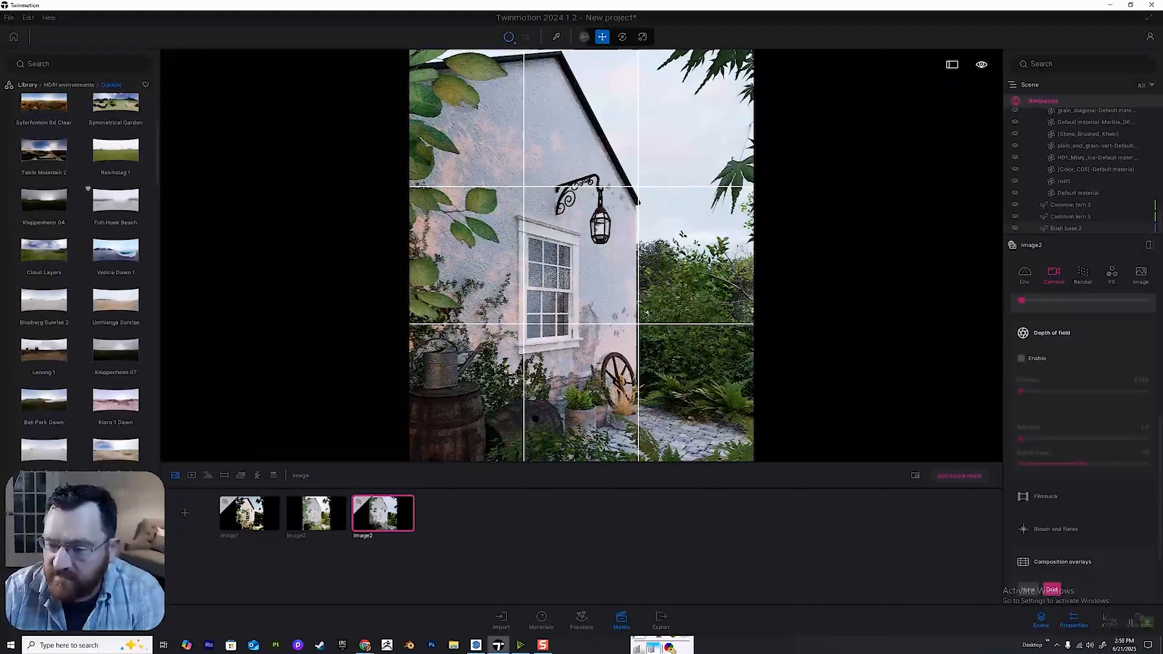
{"action": "left_click", "coordinate": [1021, 358]}
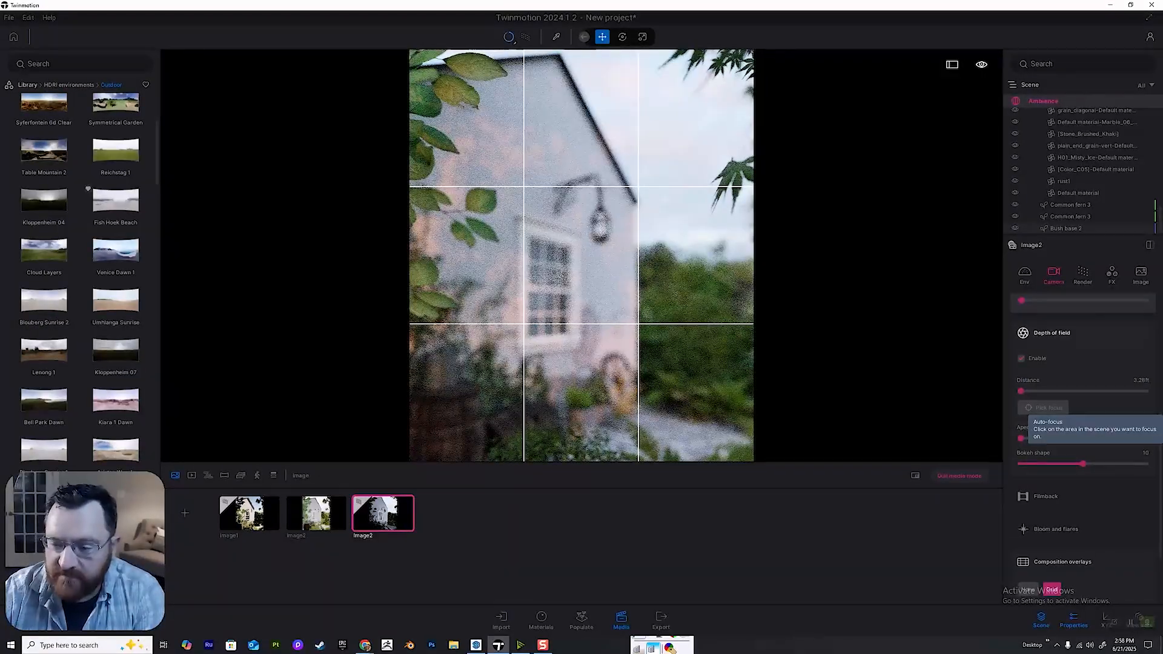
{"action": "left_click", "coordinate": [1042, 408]}
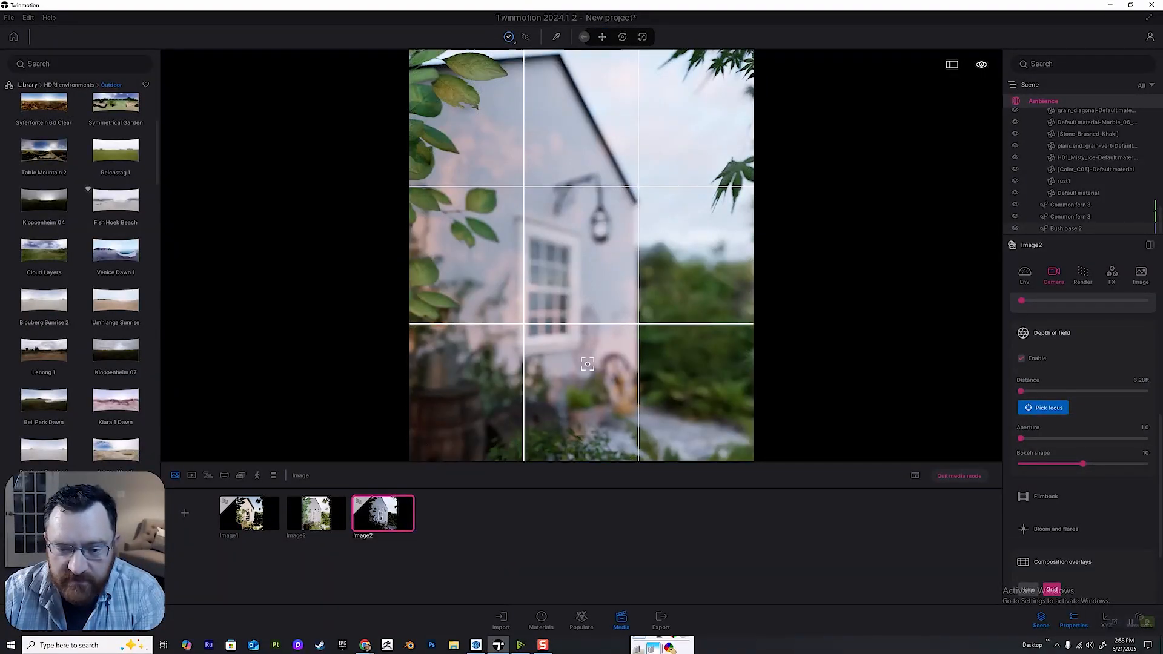
{"action": "left_click", "coordinate": [581, 370]}
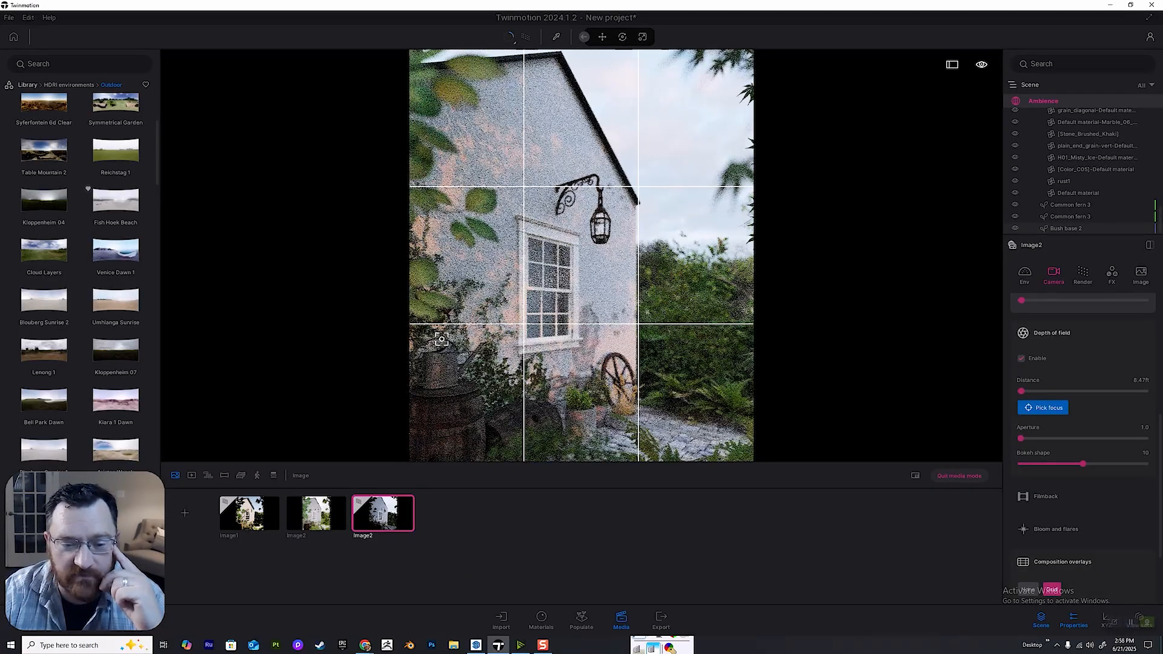
Try the focus on the foreground leaves, lantern bracket and window, and settle on the potted plant below the window.
{"action": "left_click", "coordinate": [463, 222]}
{"action": "left_click", "coordinate": [592, 192]}
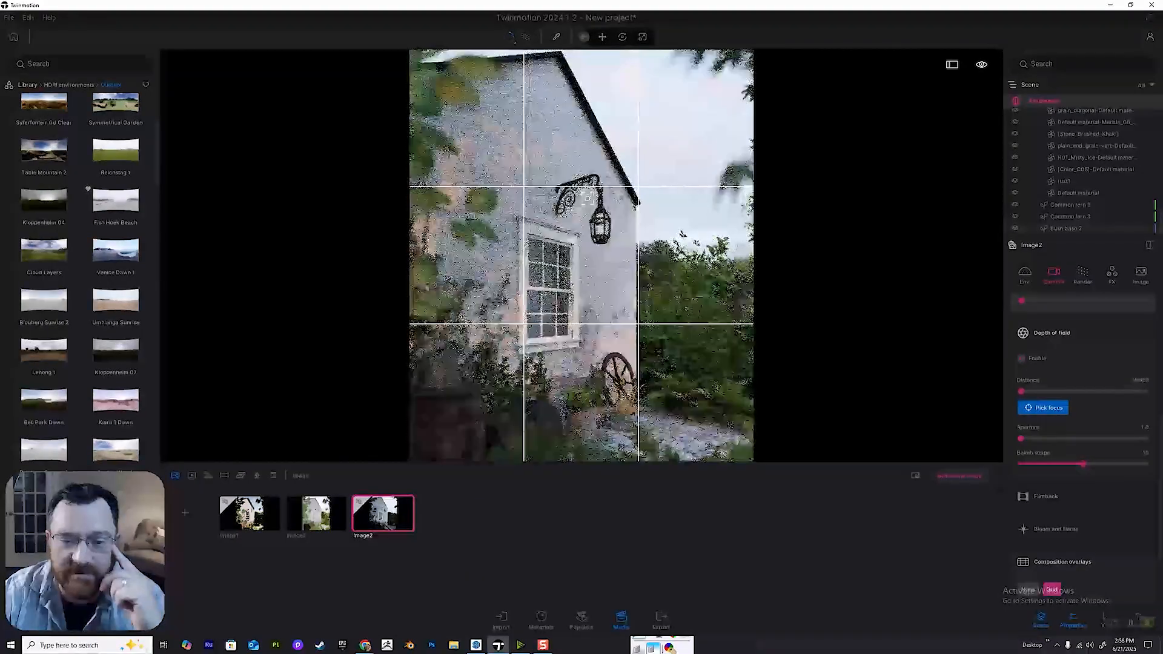
{"action": "left_click", "coordinate": [566, 288]}
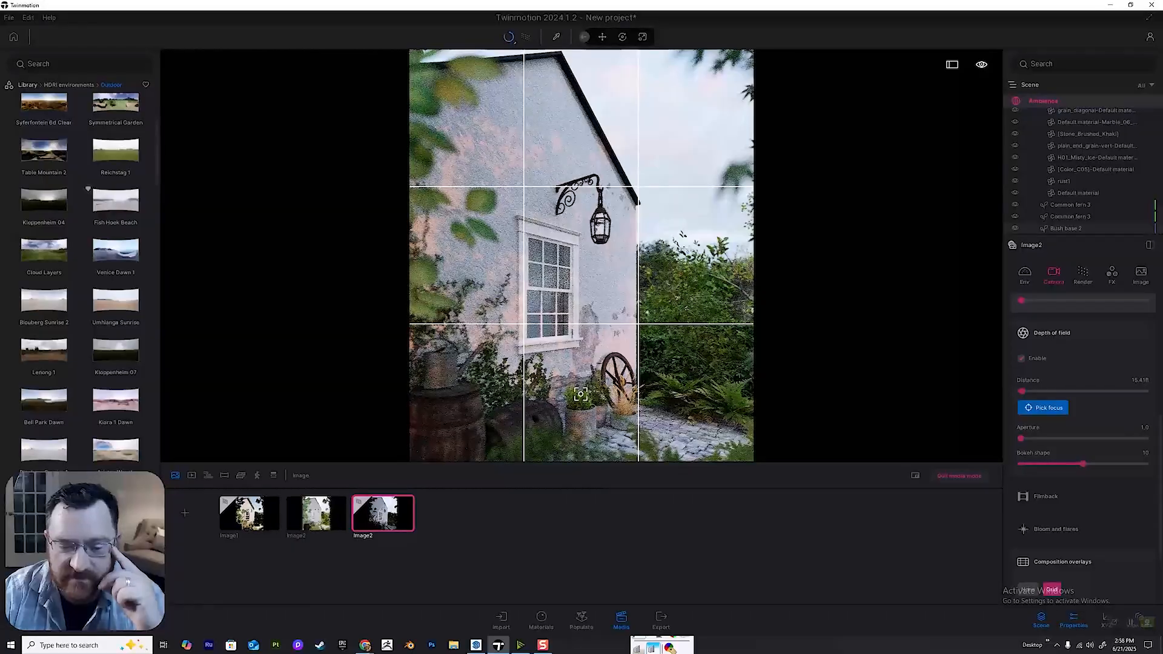
{"action": "left_click", "coordinate": [580, 392]}
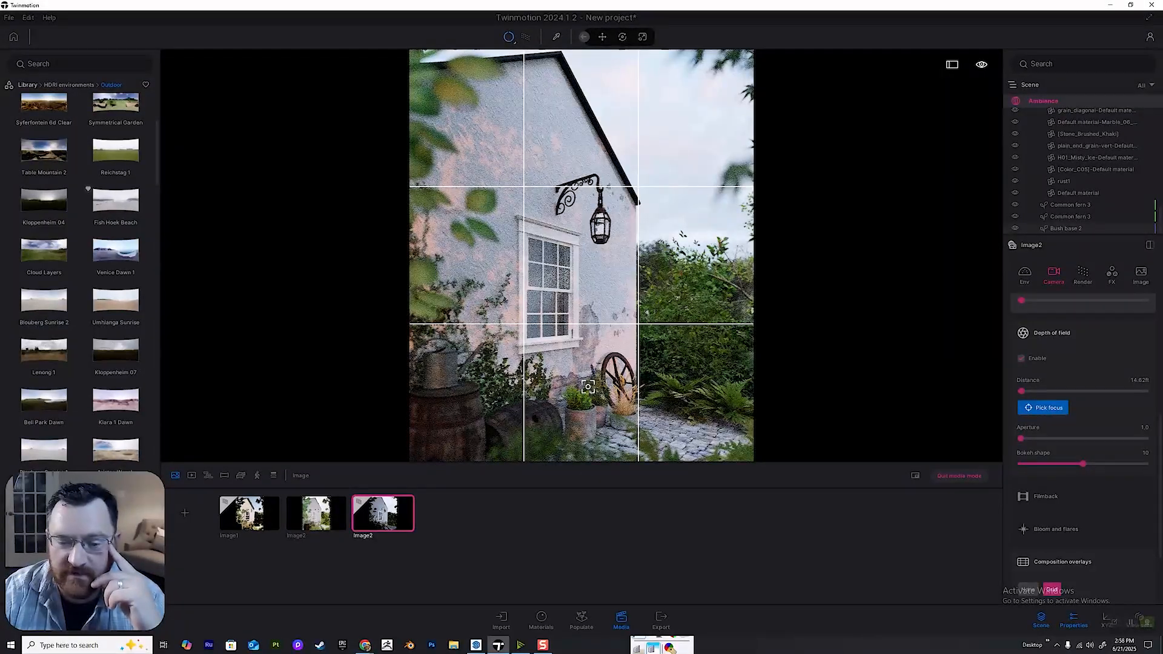
{"action": "left_click", "coordinate": [602, 36]}
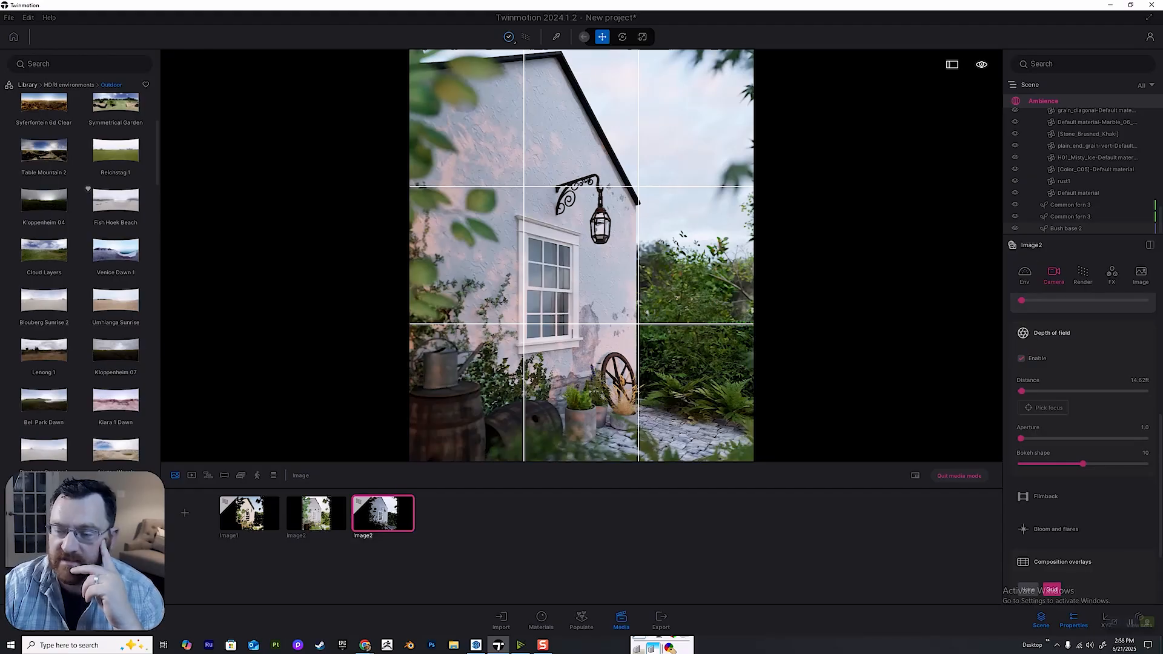
Set the image's path tracer quality to High and show its detailed render settings.
{"action": "left_click", "coordinate": [1083, 273]}
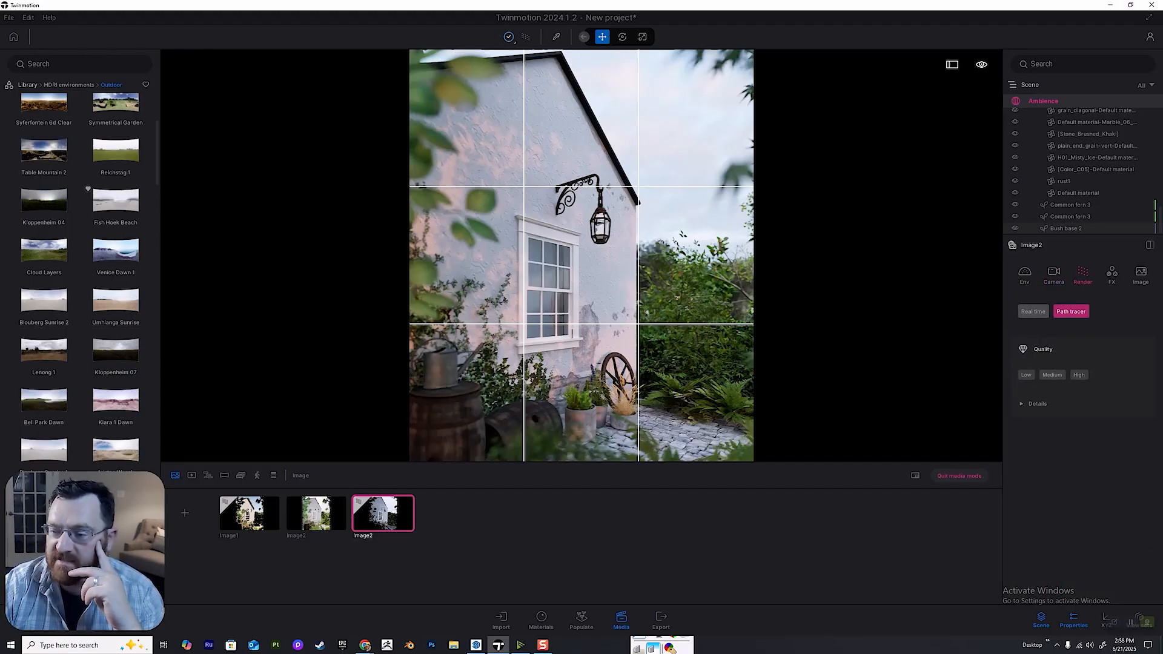
{"action": "left_click", "coordinate": [1079, 374]}
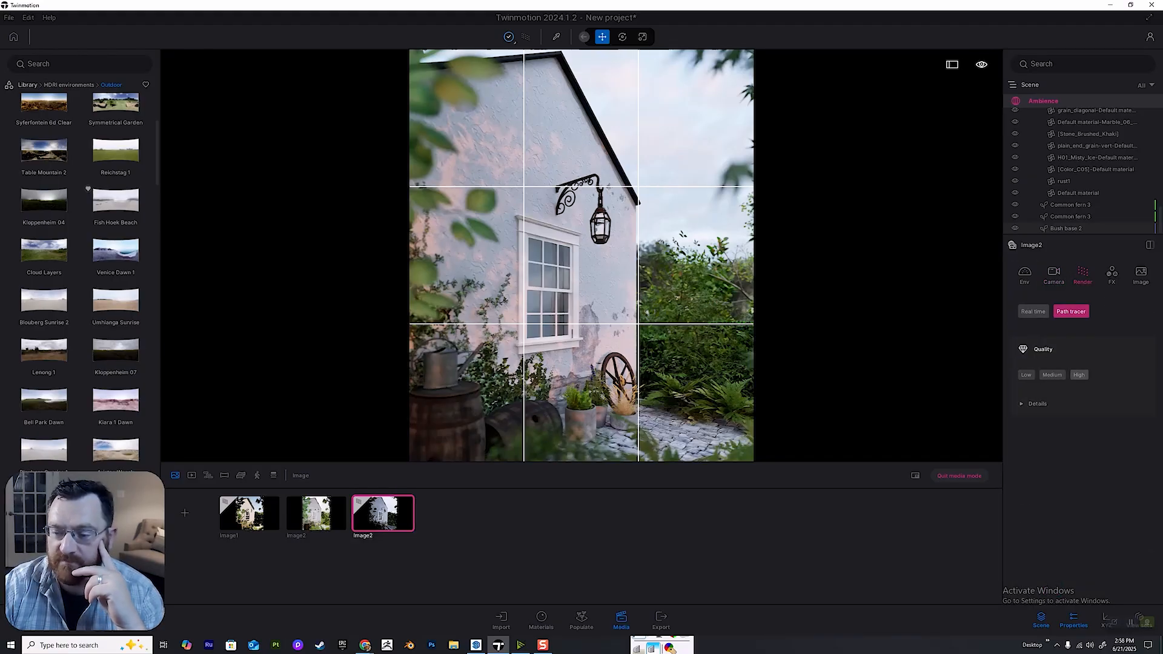
{"action": "left_click", "coordinate": [1021, 404]}
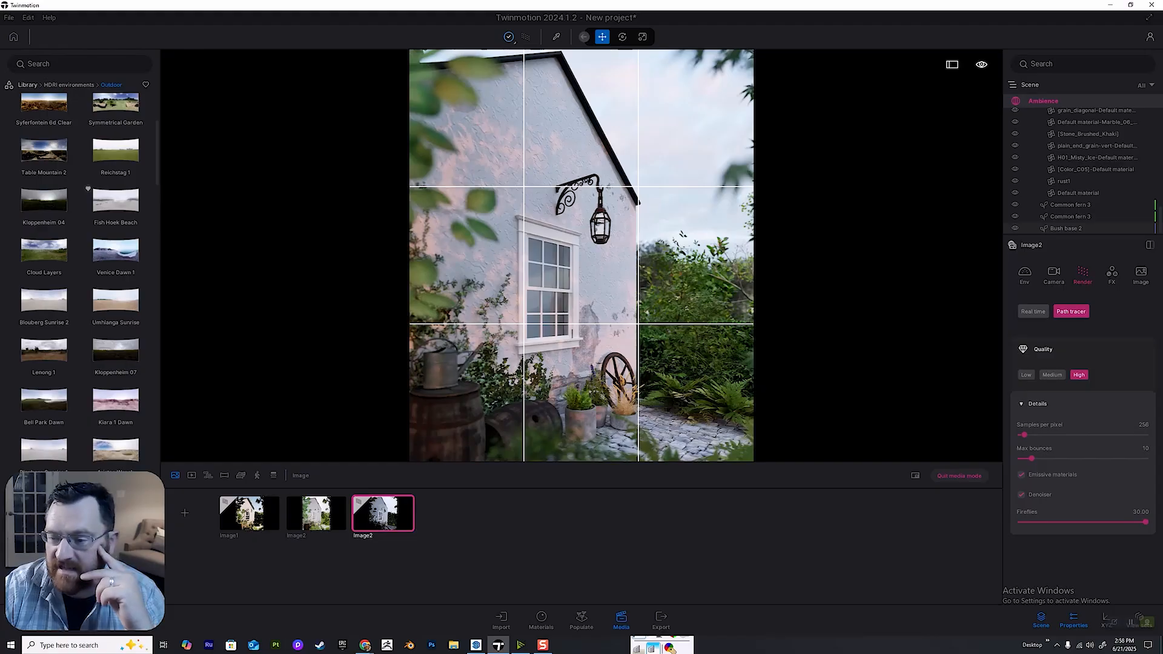
{"action": "left_click", "coordinate": [1052, 375]}
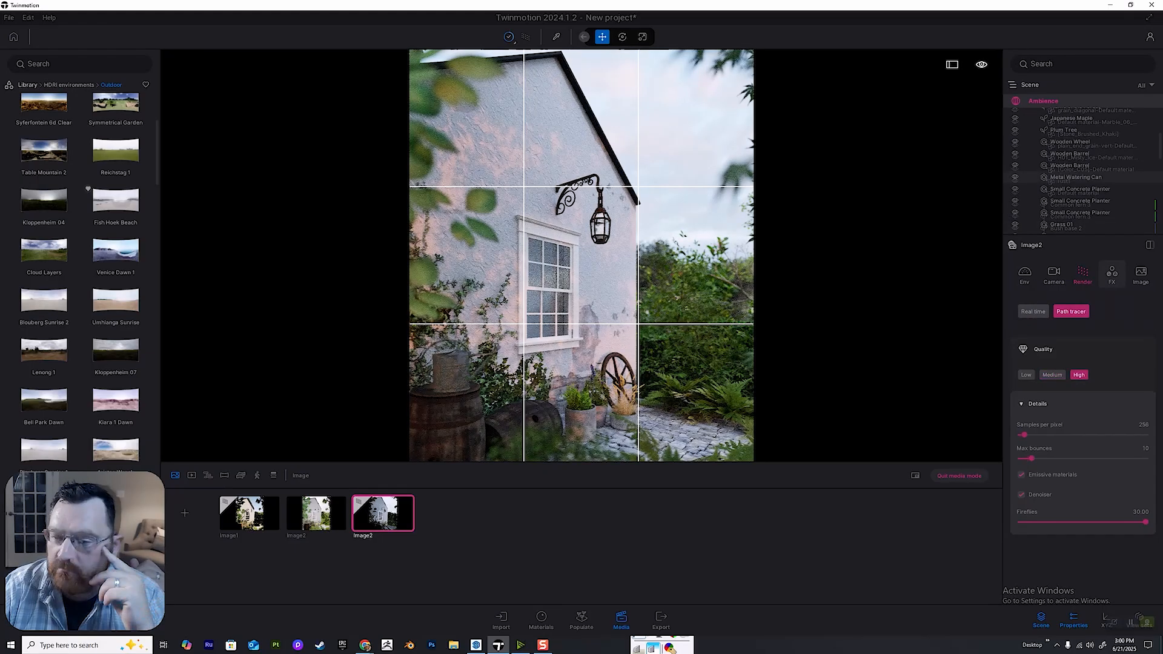
Adjust the image's color grading to 59% contrast and 45% saturation.
{"action": "left_click", "coordinate": [1111, 271]}
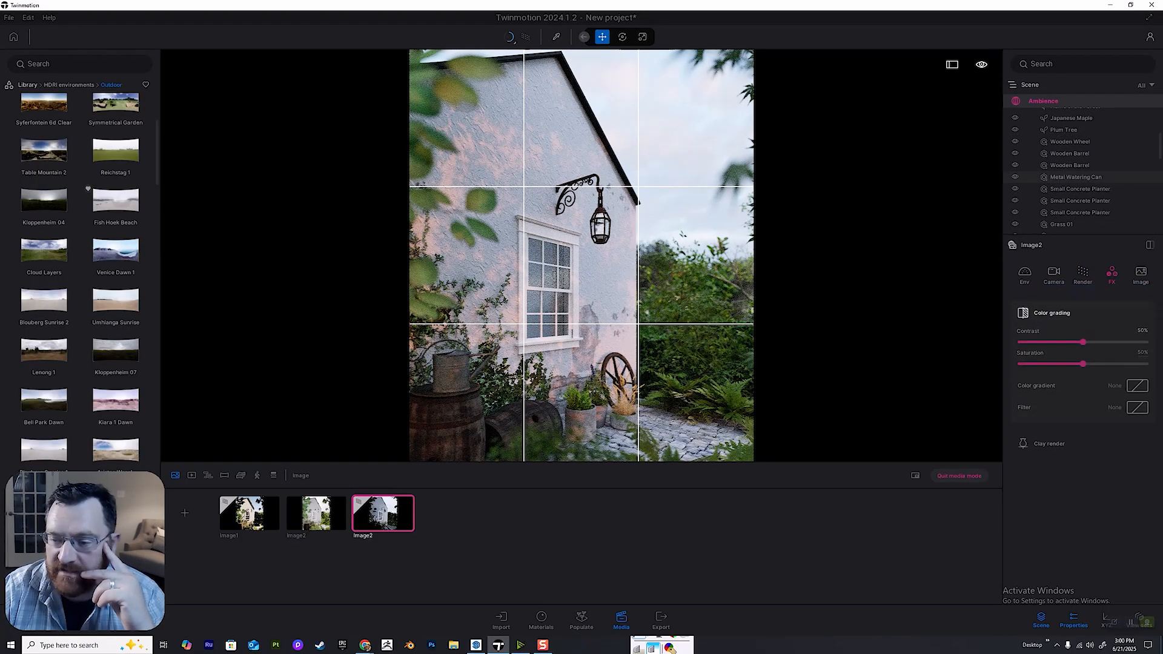
{"action": "left_click_drag", "start_coordinate": [1083, 342], "coordinate": [1097, 343]}
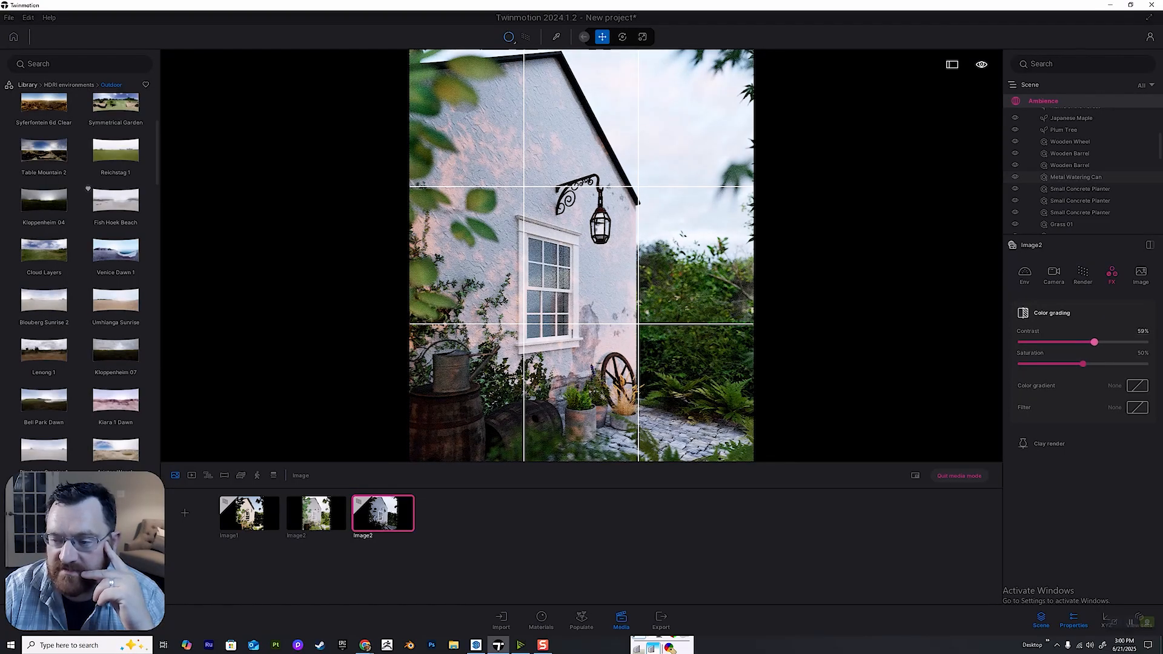
{"action": "mouse_move", "coordinate": [1083, 364]}
{"action": "left_mouse_down"}
{"action": "mouse_move", "coordinate": [1142, 364]}
{"action": "mouse_move", "coordinate": [1019, 364]}
{"action": "mouse_move", "coordinate": [1076, 364]}
{"action": "left_mouse_up"}
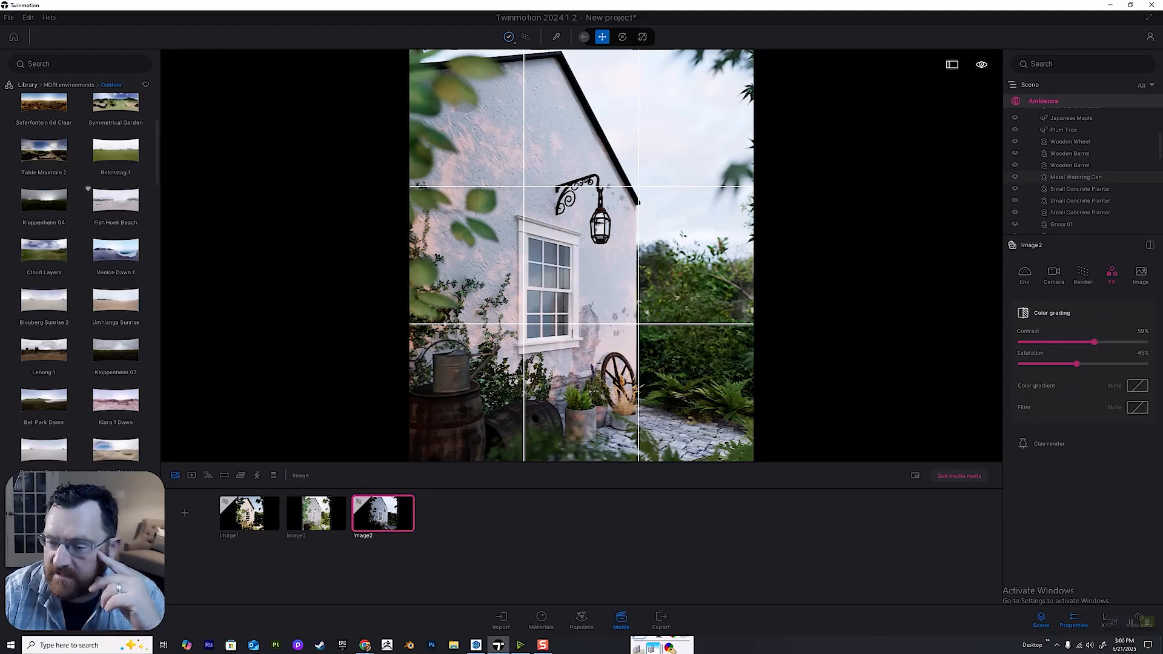
Try the Anso, Copper, AUT, DT6 and DT7 color gradients on the image.
{"action": "left_click", "coordinate": [1136, 387]}
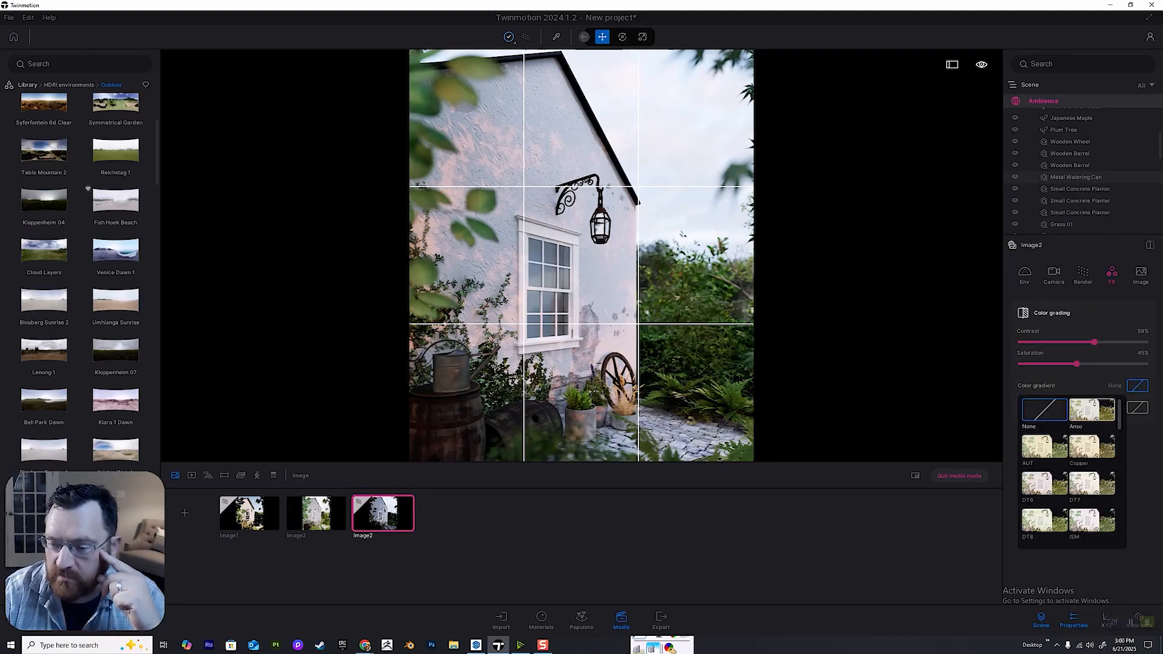
{"action": "left_click", "coordinate": [1092, 411]}
{"action": "left_click", "coordinate": [1091, 447]}
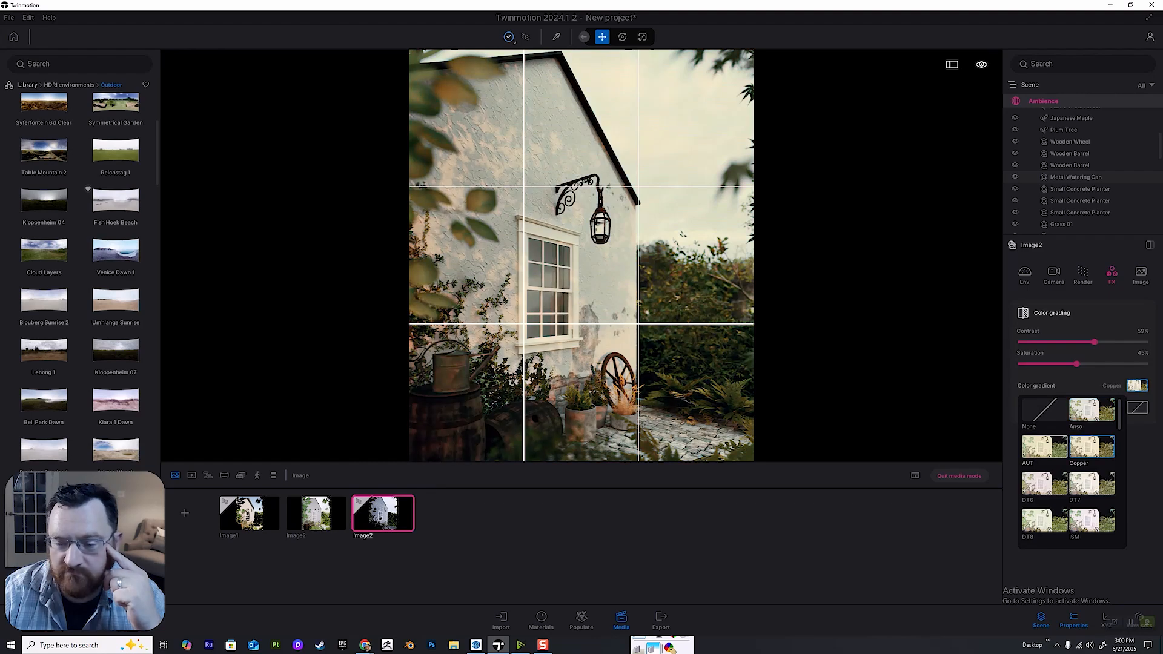
{"action": "left_click", "coordinate": [1045, 447]}
{"action": "left_click", "coordinate": [1044, 483]}
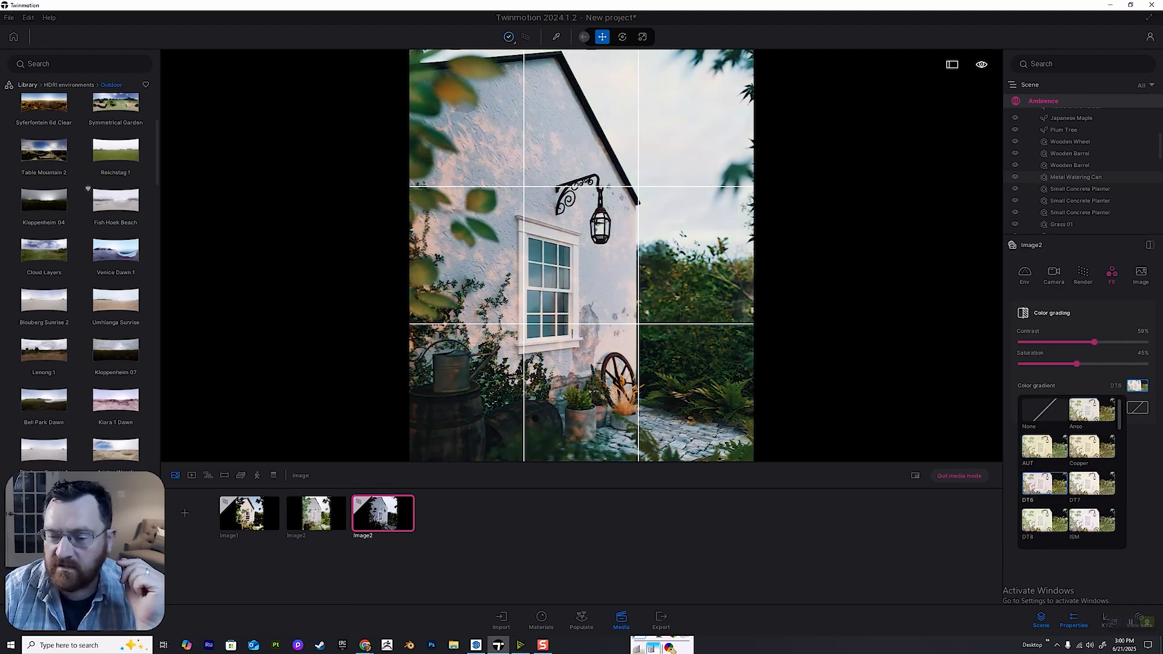
{"action": "left_click", "coordinate": [1091, 484]}
{"action": "scroll", "coordinate": [1092, 484], "scroll_direction": "down", "scroll_amount": 2}
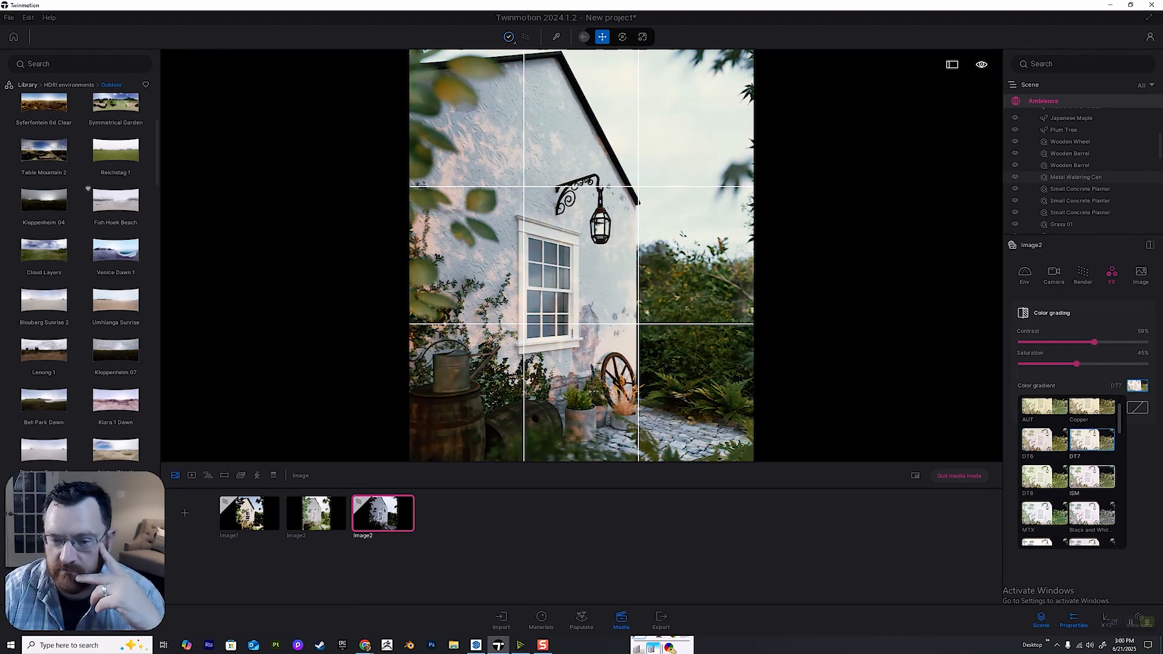
Try the ISM, DT8, MTX and Black and White color gradients on the image.
{"action": "left_click", "coordinate": [1092, 479]}
{"action": "left_click", "coordinate": [1045, 478]}
{"action": "left_click", "coordinate": [1044, 513]}
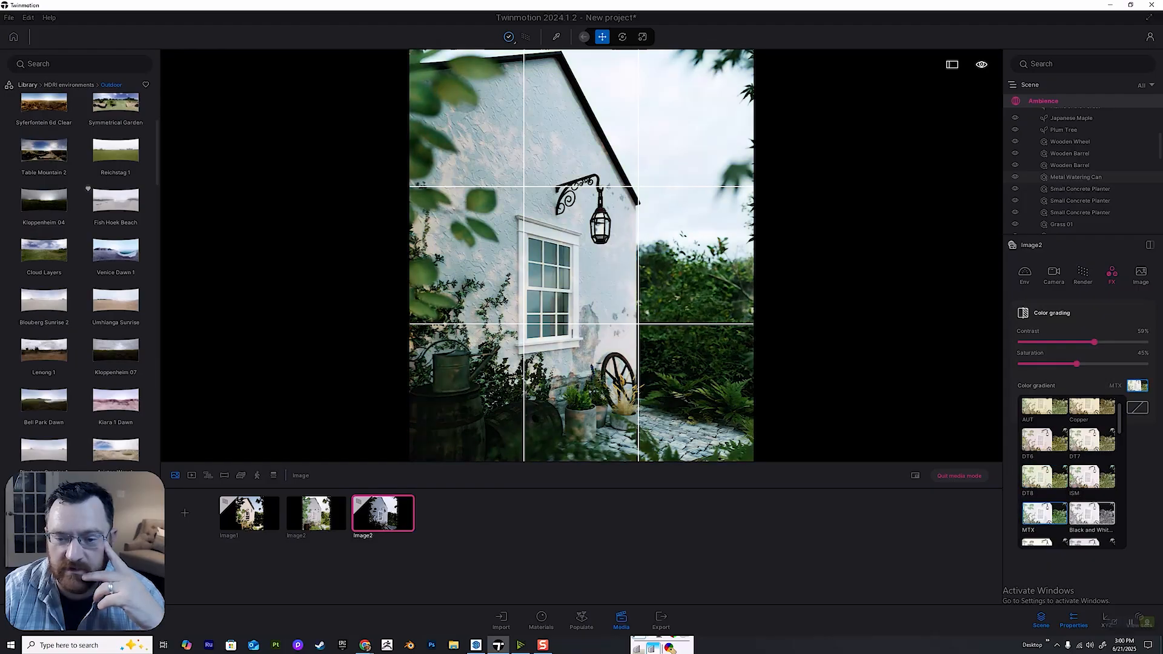
{"action": "left_click", "coordinate": [1092, 515]}
Try the Beauty 1, Beauty 2, Blue Tint, Beauty 3, Bright and Cine 4 color gradients on the image.
{"action": "scroll", "coordinate": [1092, 513], "scroll_direction": "down", "scroll_amount": 4}
{"action": "left_click", "coordinate": [1044, 427]}
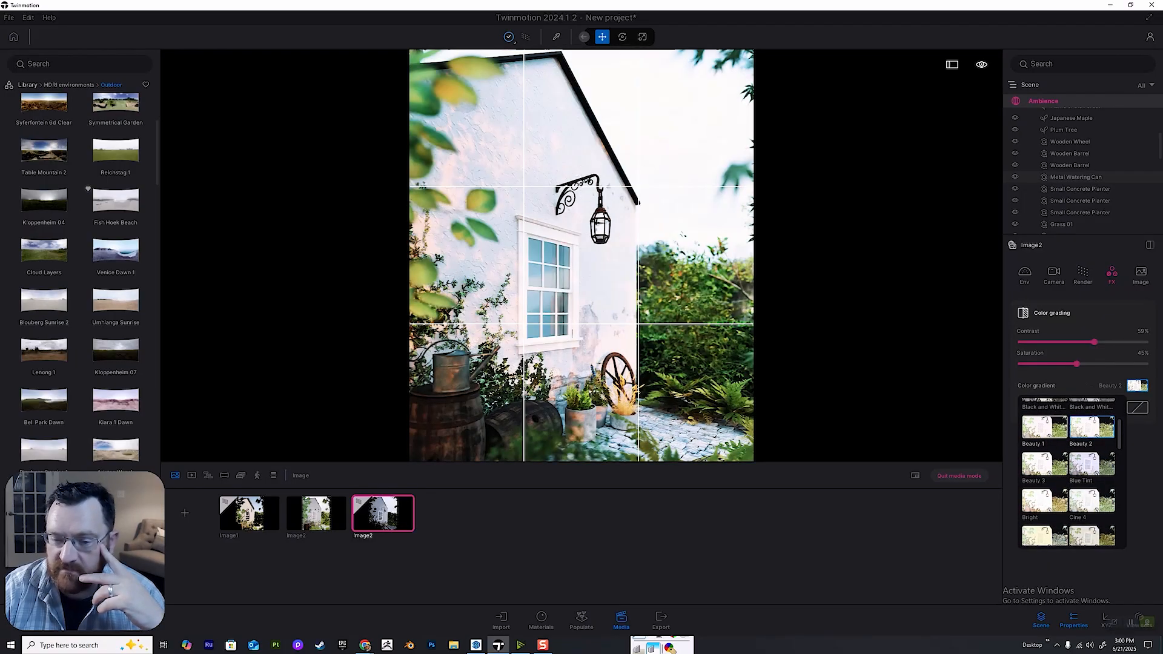
{"action": "left_click", "coordinate": [1092, 427]}
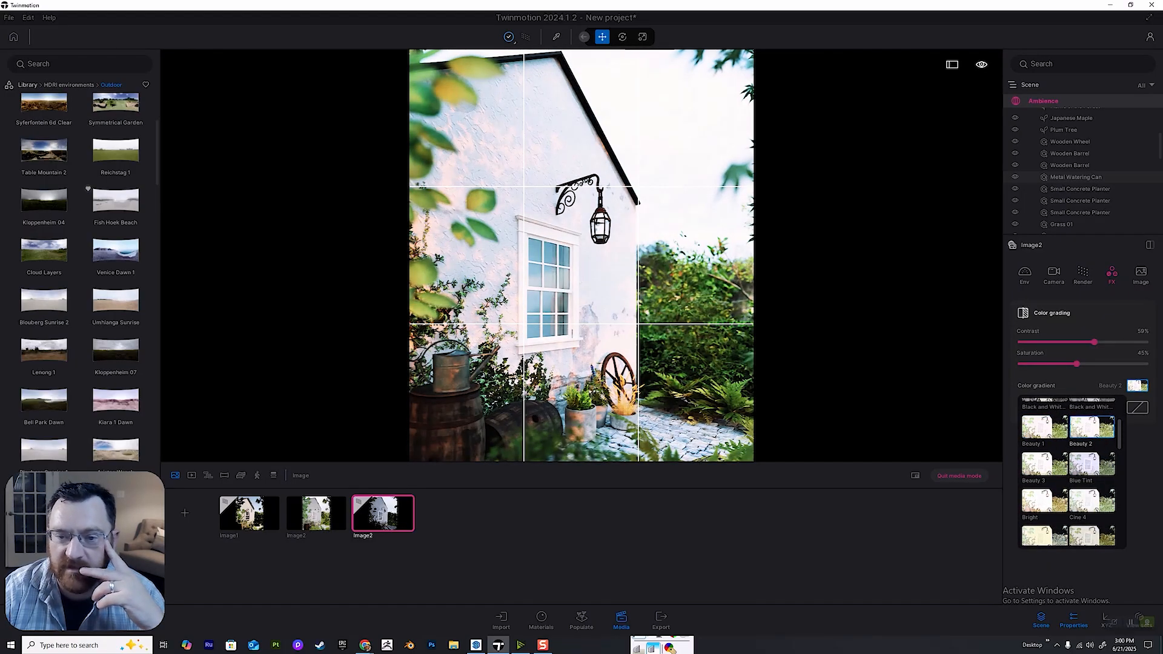
{"action": "left_click", "coordinate": [1091, 465]}
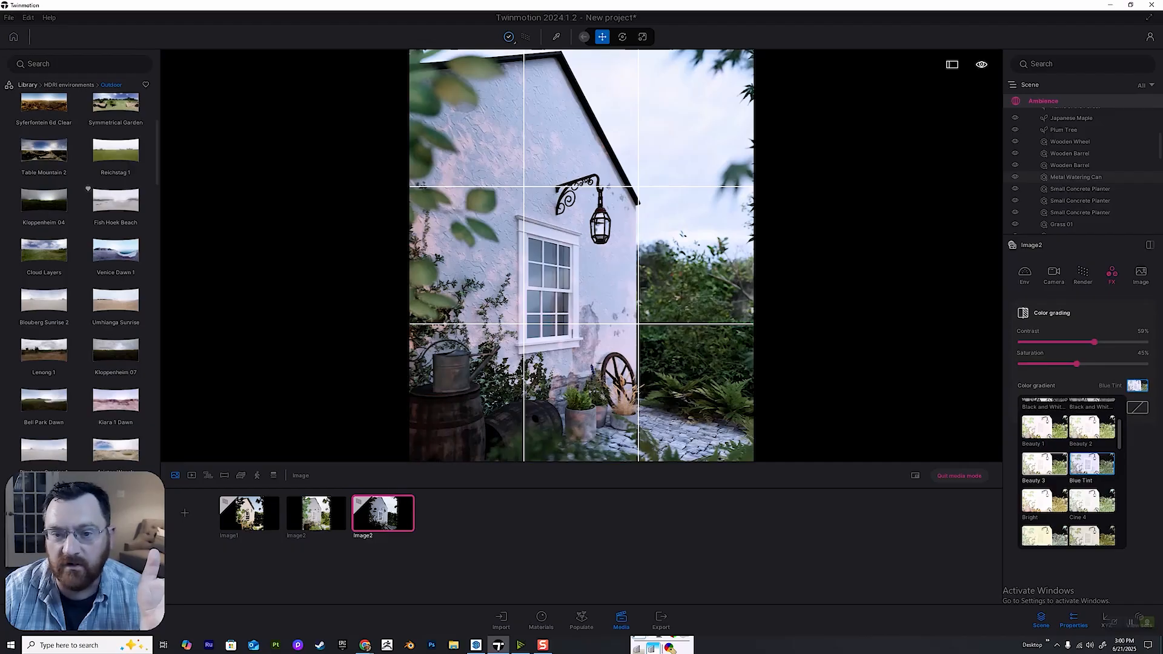
{"action": "left_click", "coordinate": [1045, 464]}
{"action": "left_click", "coordinate": [1044, 501]}
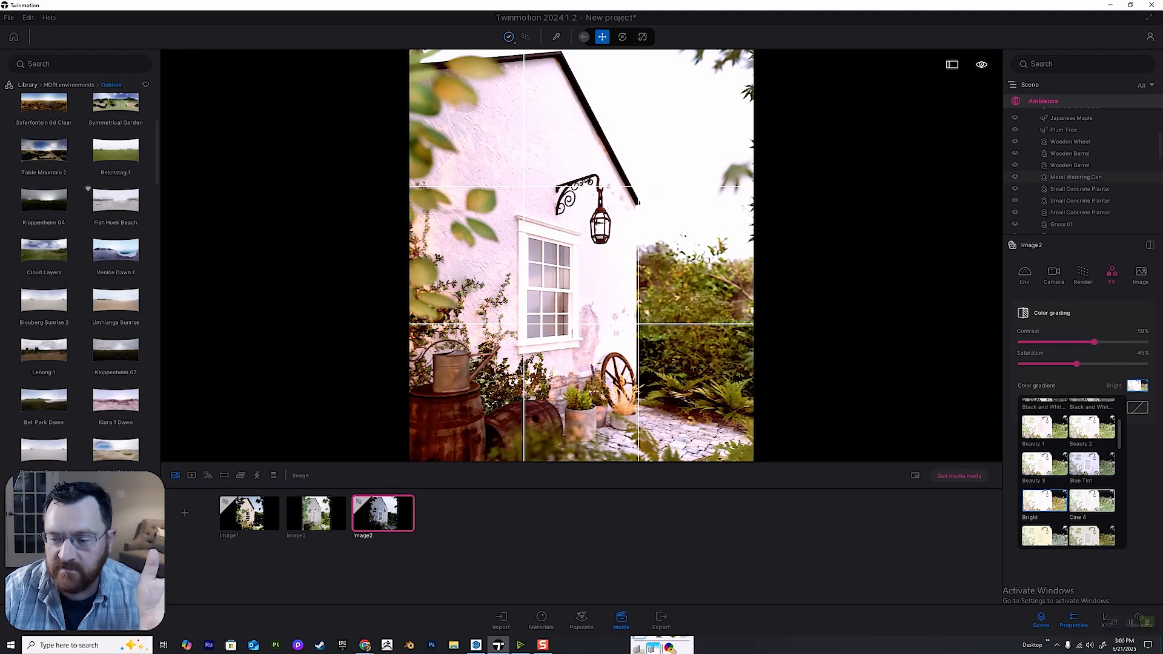
{"action": "left_click", "coordinate": [1092, 501]}
Try the Classy, Cine 13, Colder, Deuteranopia, Tritanopia and Protanopia color gradients on the image.
{"action": "scroll", "coordinate": [1091, 489], "scroll_direction": "down", "scroll_amount": 2}
{"action": "left_click", "coordinate": [1091, 480]}
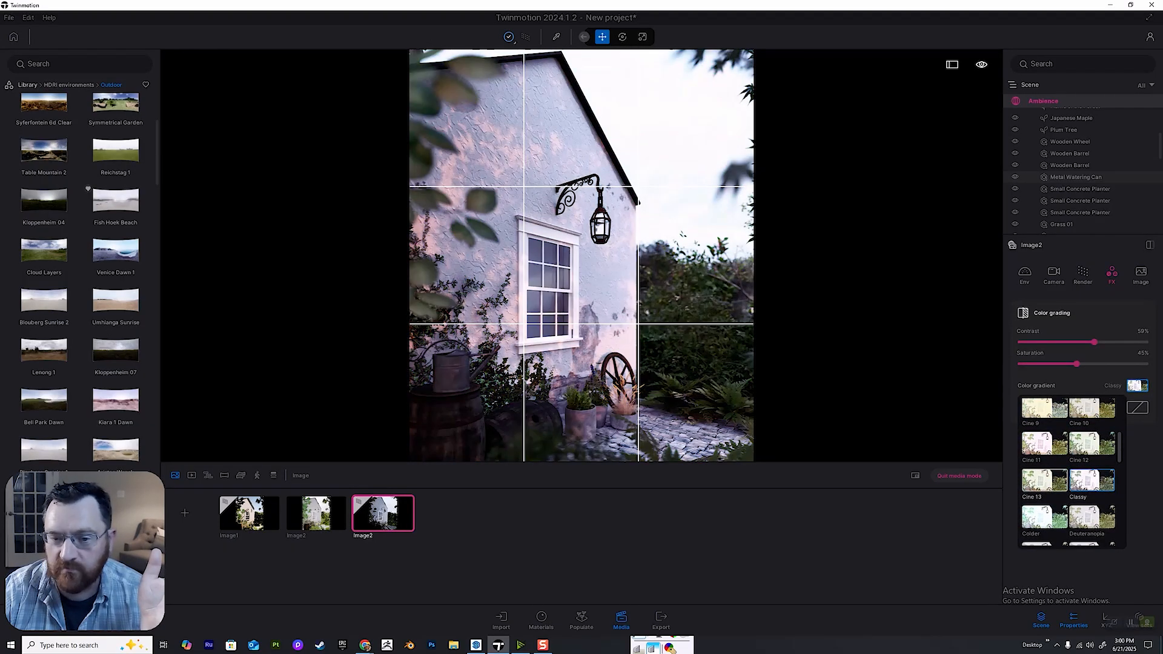
{"action": "left_click", "coordinate": [1044, 480]}
{"action": "left_click", "coordinate": [1044, 517]}
{"action": "scroll", "coordinate": [1044, 517], "scroll_direction": "down", "scroll_amount": 2}
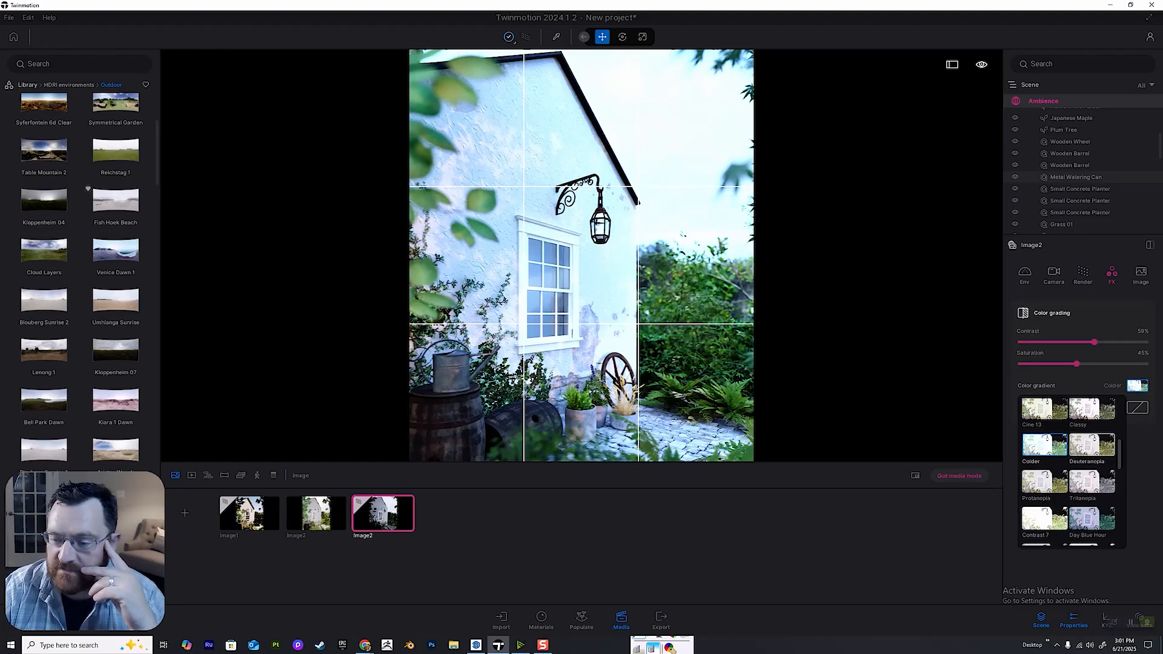
{"action": "left_click", "coordinate": [1091, 445]}
{"action": "left_click", "coordinate": [1091, 481]}
{"action": "left_click", "coordinate": [1091, 445]}
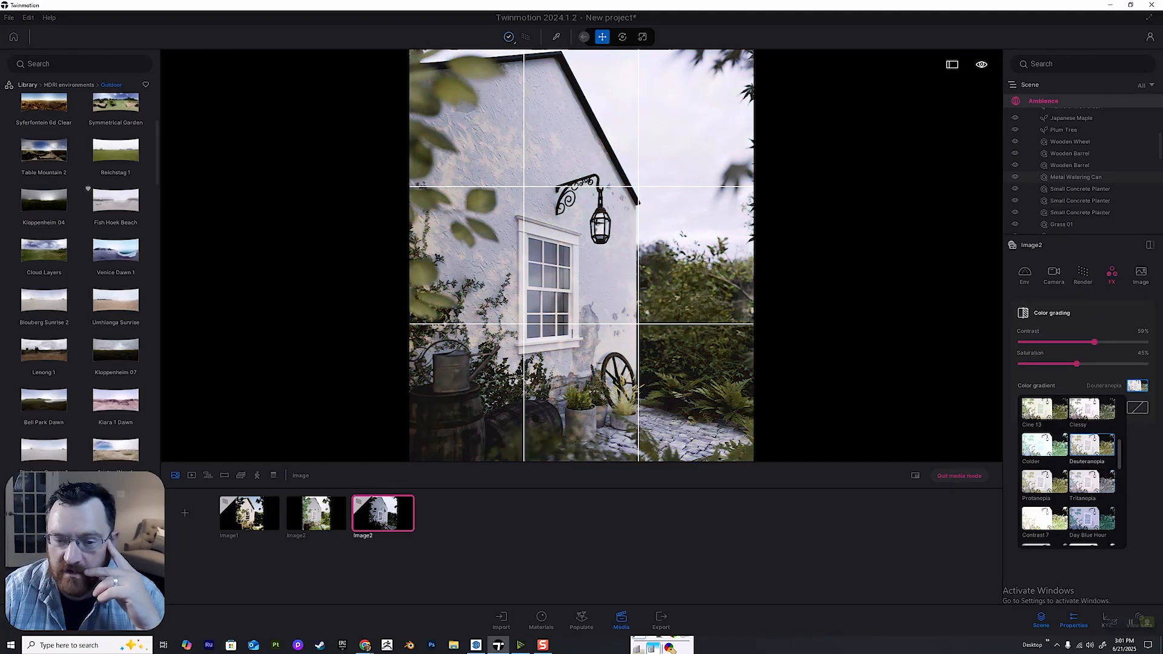
{"action": "left_click", "coordinate": [1044, 445]}
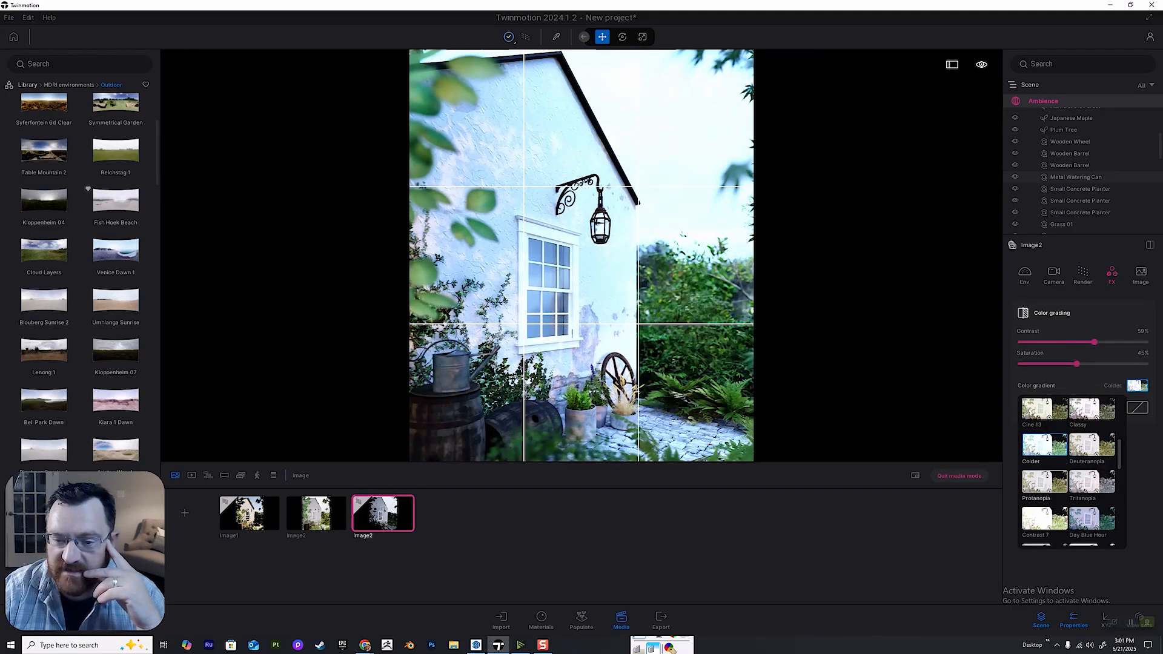
{"action": "left_click", "coordinate": [1045, 481]}
Try the Contrast 7 and Day Evening color gradients and settle on Day Midday for the image.
{"action": "scroll", "coordinate": [1045, 475], "scroll_direction": "down", "scroll_amount": 2}
{"action": "left_click", "coordinate": [1044, 461]}
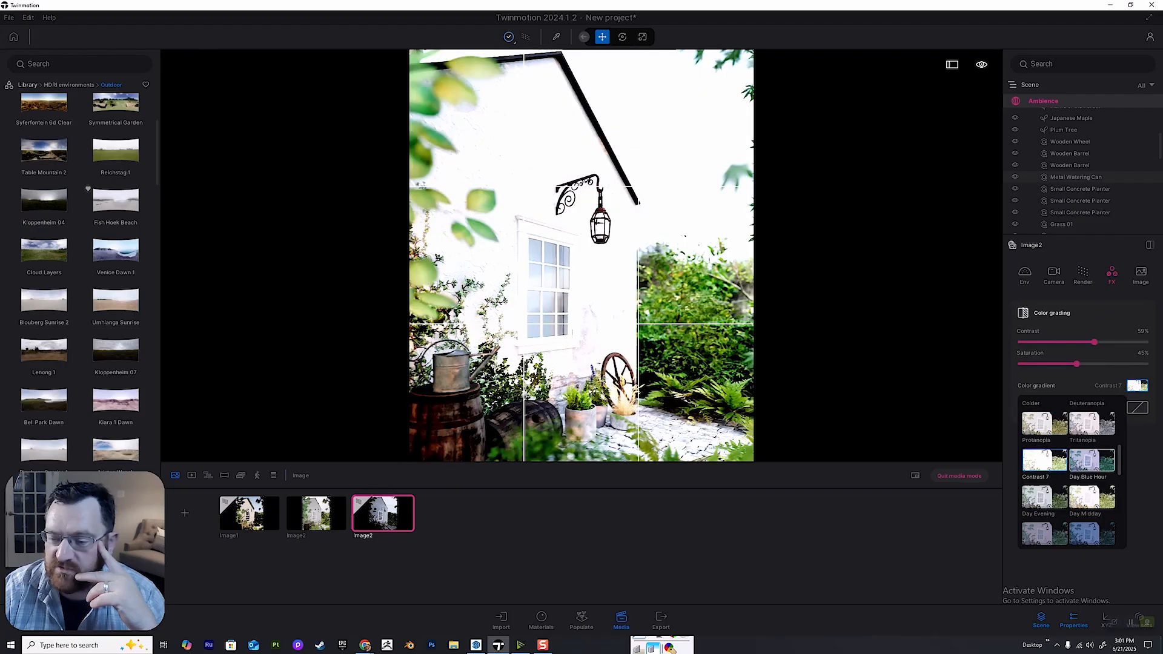
{"action": "left_click", "coordinate": [1091, 497]}
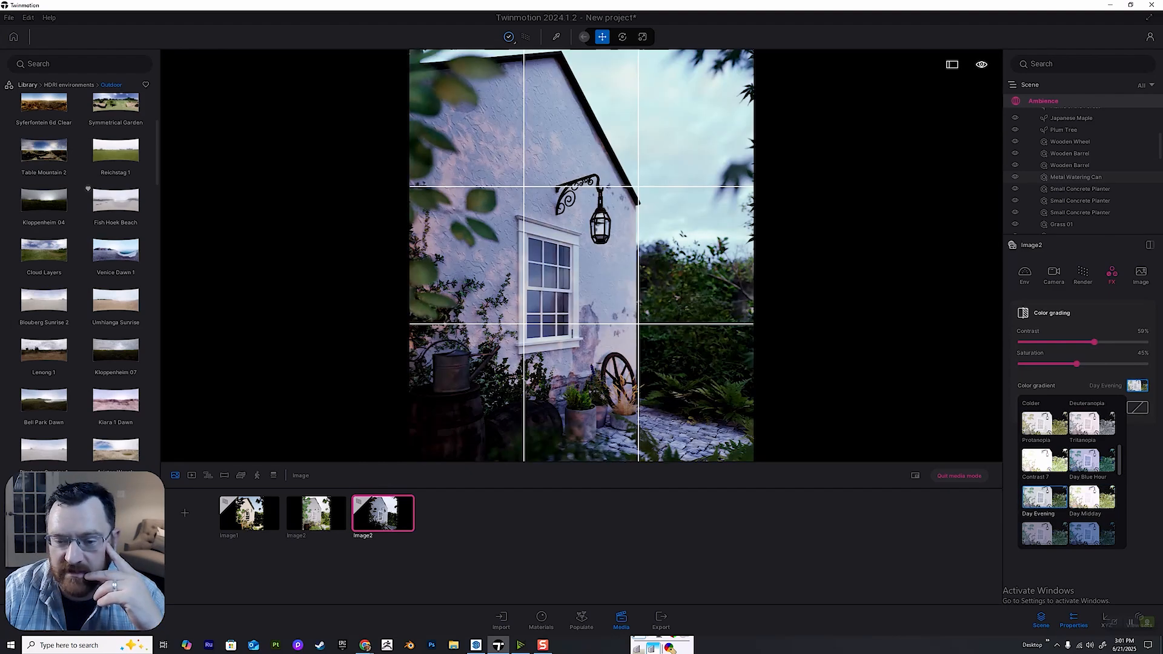
{"action": "left_click", "coordinate": [1137, 386]}
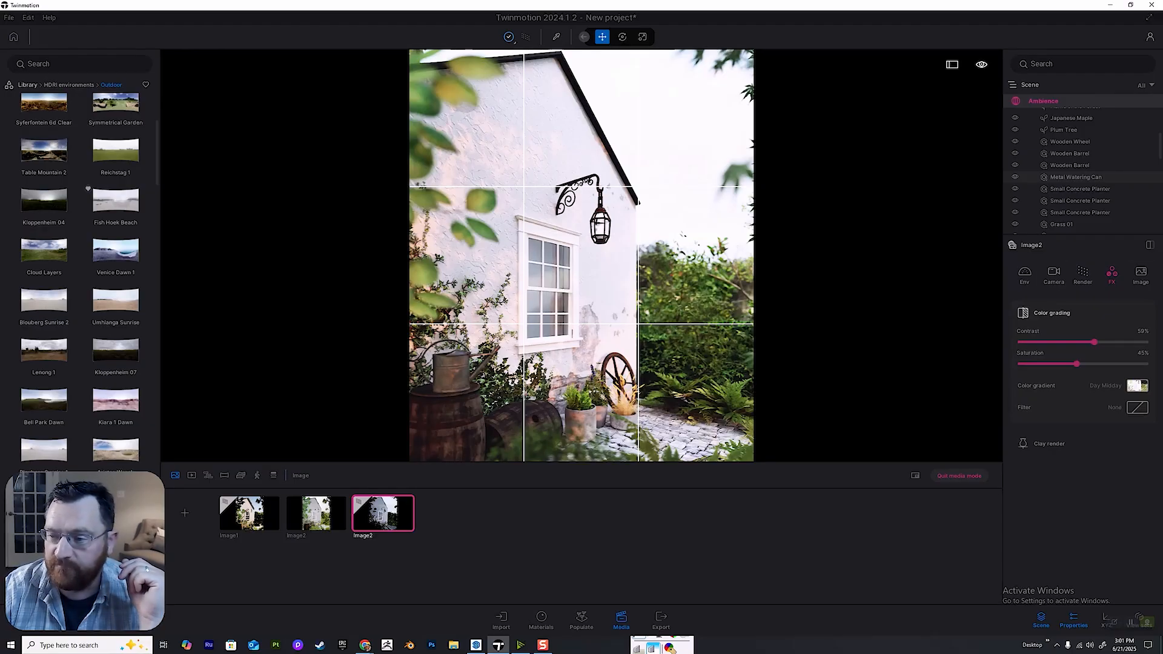
Check the image's output format settings and the export options, and return to the selected image.
{"action": "left_click", "coordinate": [1141, 274]}
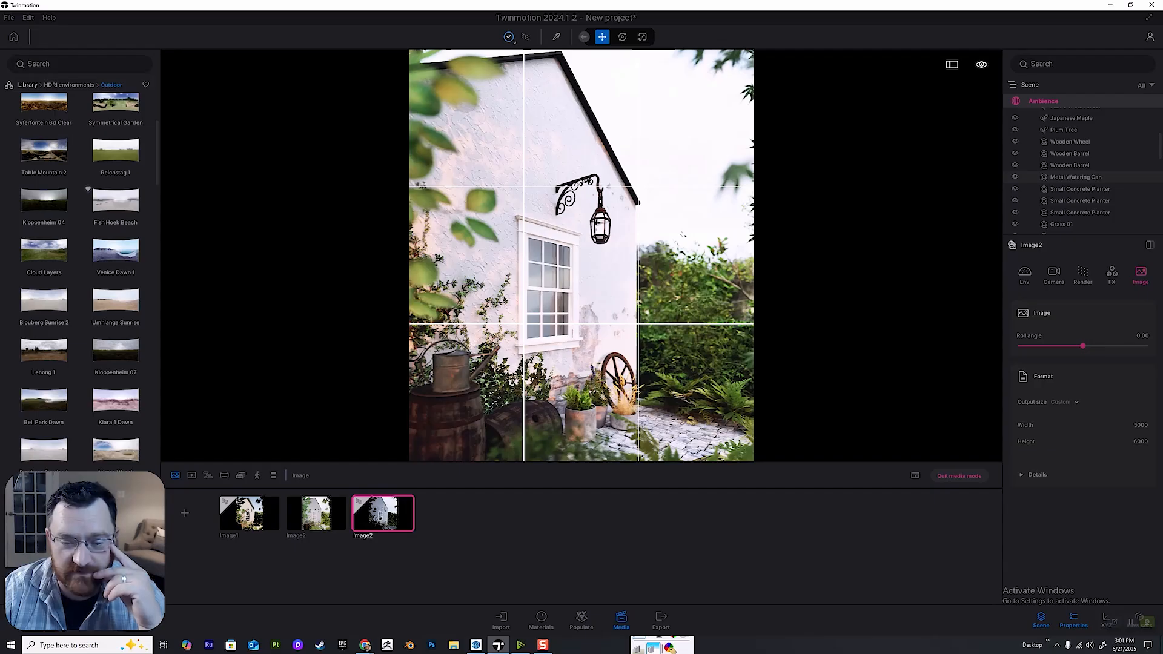
{"action": "left_click", "coordinate": [661, 620]}
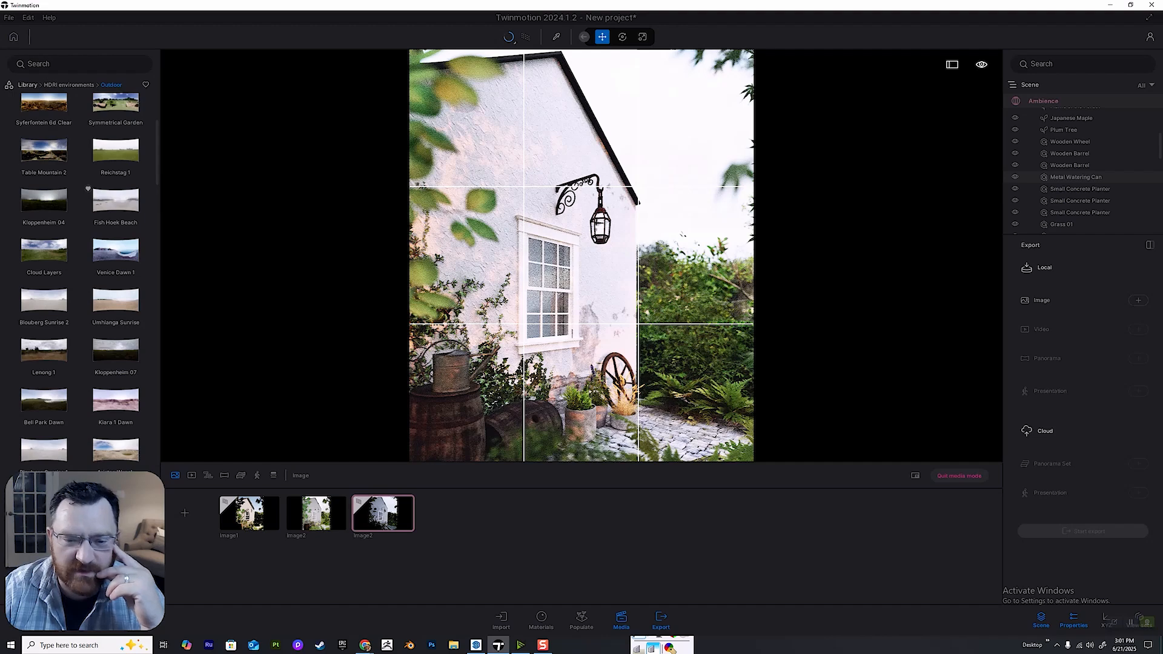
{"action": "left_click", "coordinate": [376, 497]}
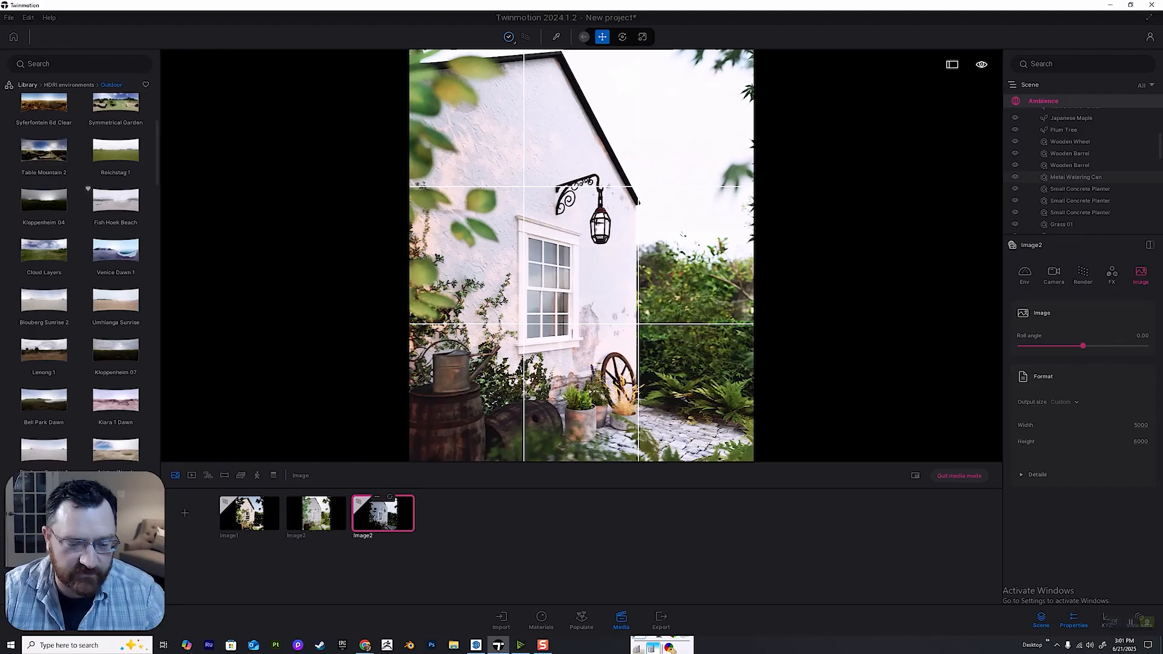
Rename the selected saved image as Umhlanga Sun.
{"action": "left_click", "coordinate": [377, 497]}
{"action": "left_click", "coordinate": [366, 418]}
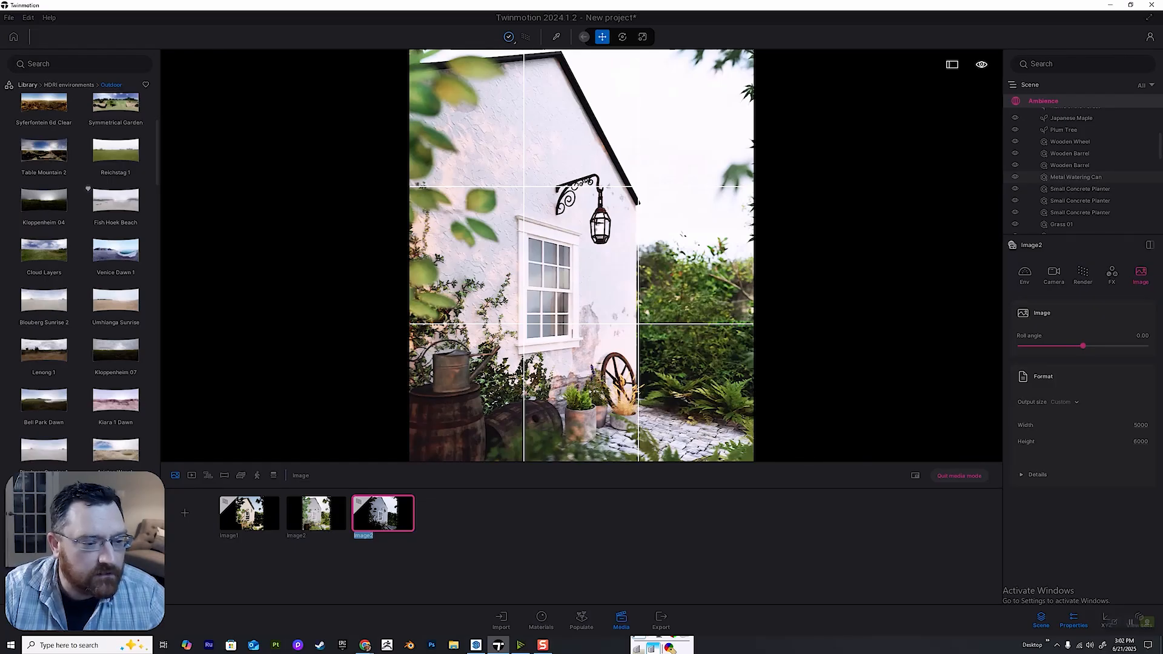
{"action": "type", "text": "Umhlanga"}
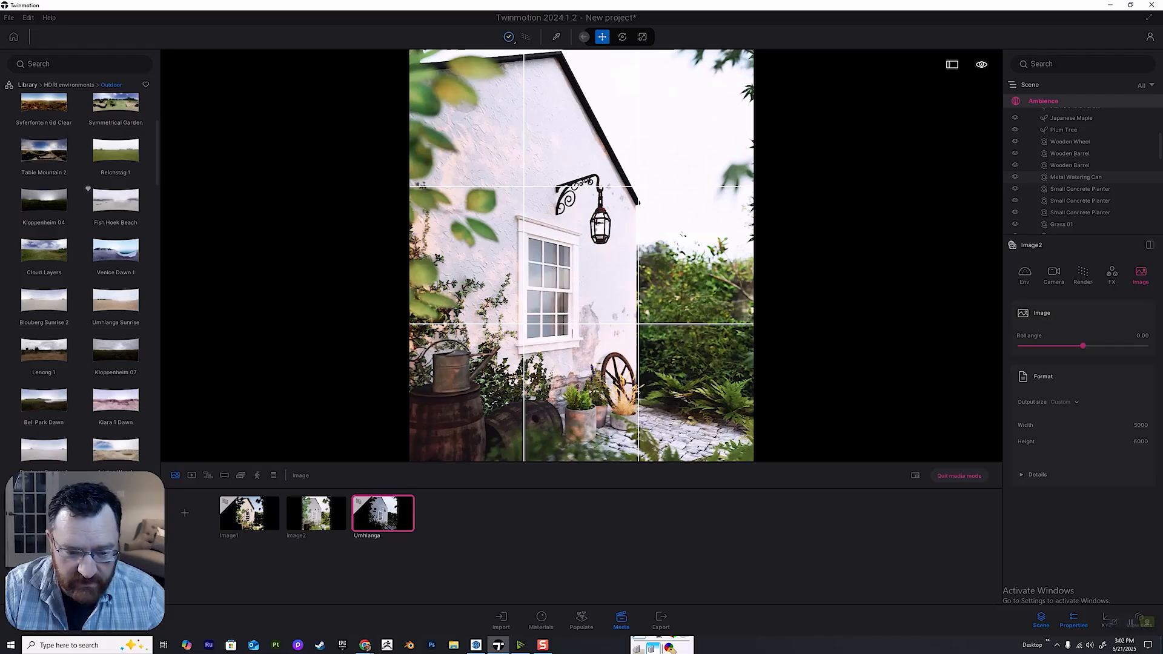
{"action": "type", "text": " Sun"}
{"action": "key", "text": "Return"}
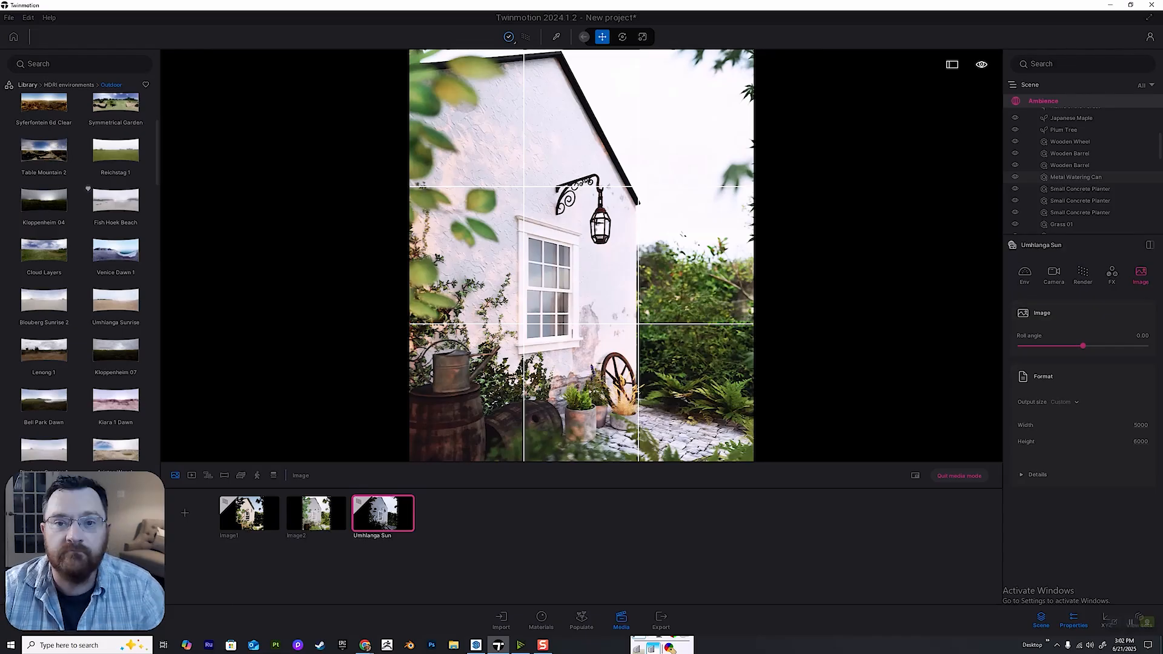
Add the Umhlanga Sun image to the local export and set its file format to JPG.
{"action": "left_click", "coordinate": [661, 619]}
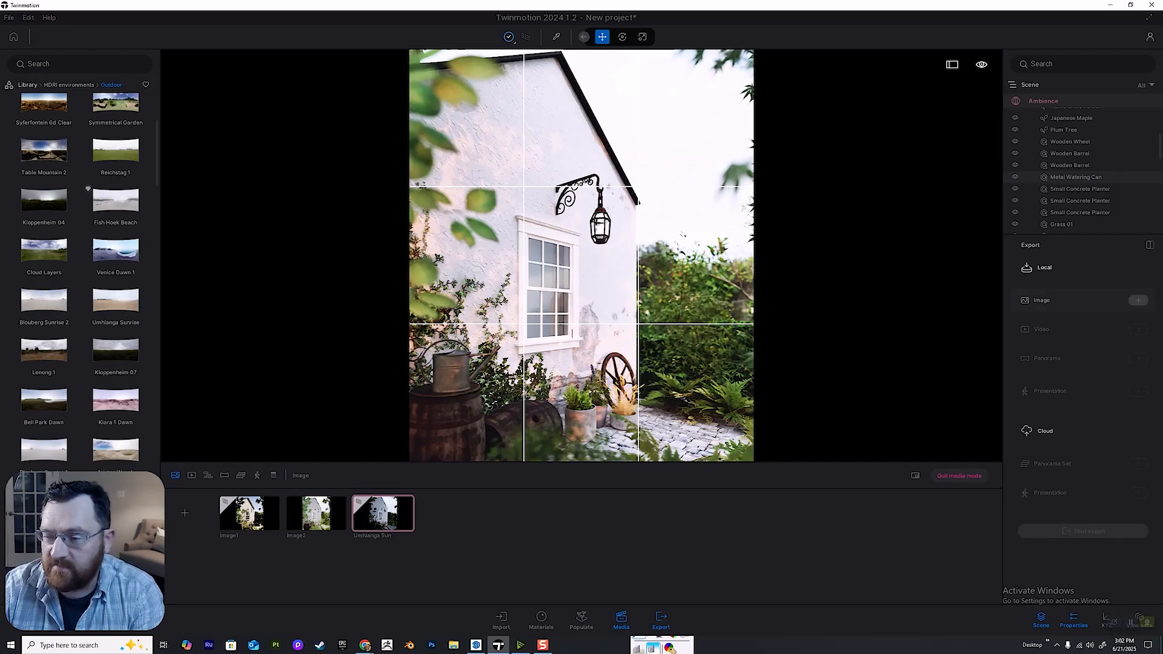
{"action": "left_click", "coordinate": [1138, 301]}
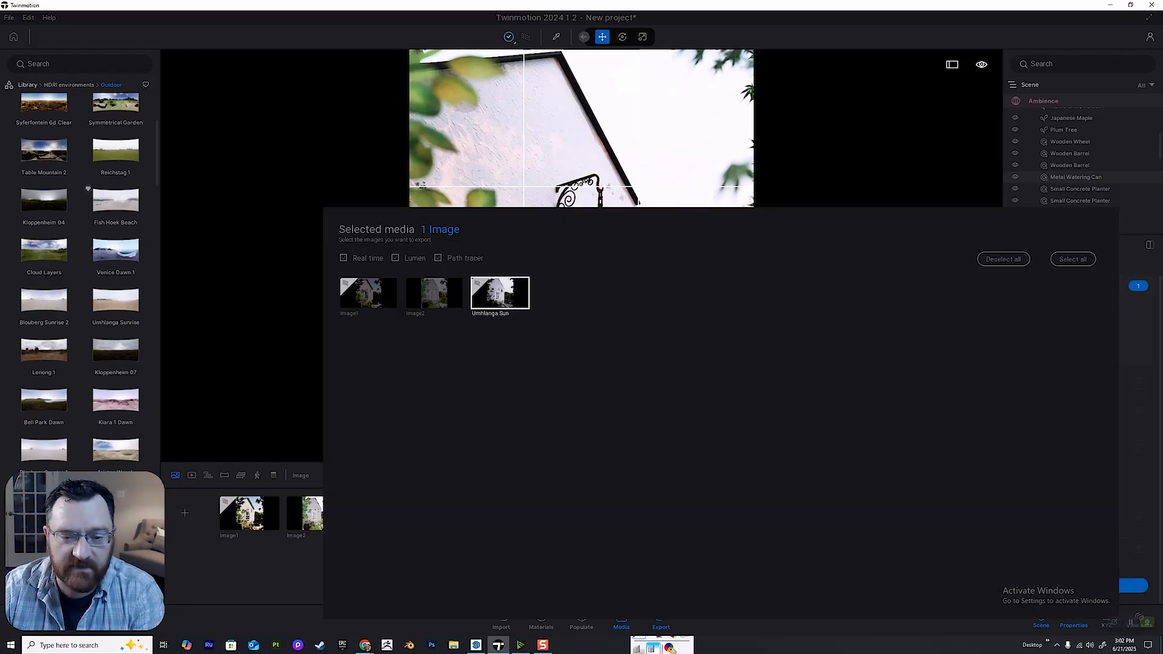
{"action": "key", "text": "Escape"}
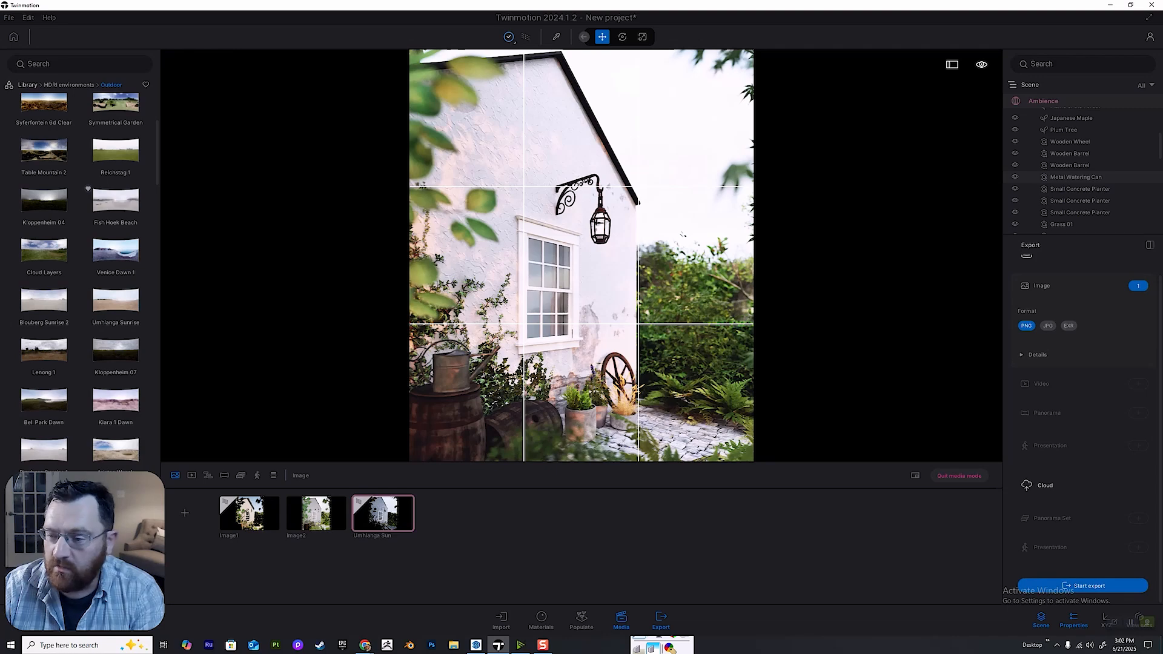
{"action": "left_click", "coordinate": [1047, 326]}
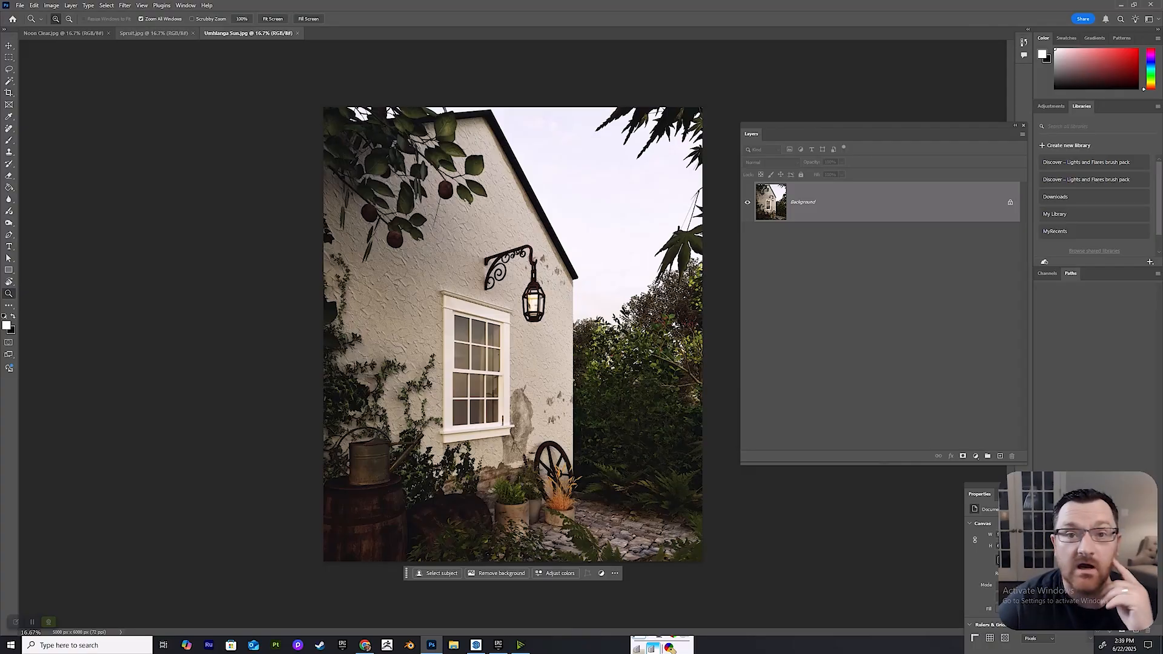
Compare the exported Noon Clear.jpg and Spruit.jpg renders in Photoshop.
{"action": "left_click", "coordinate": [64, 32]}
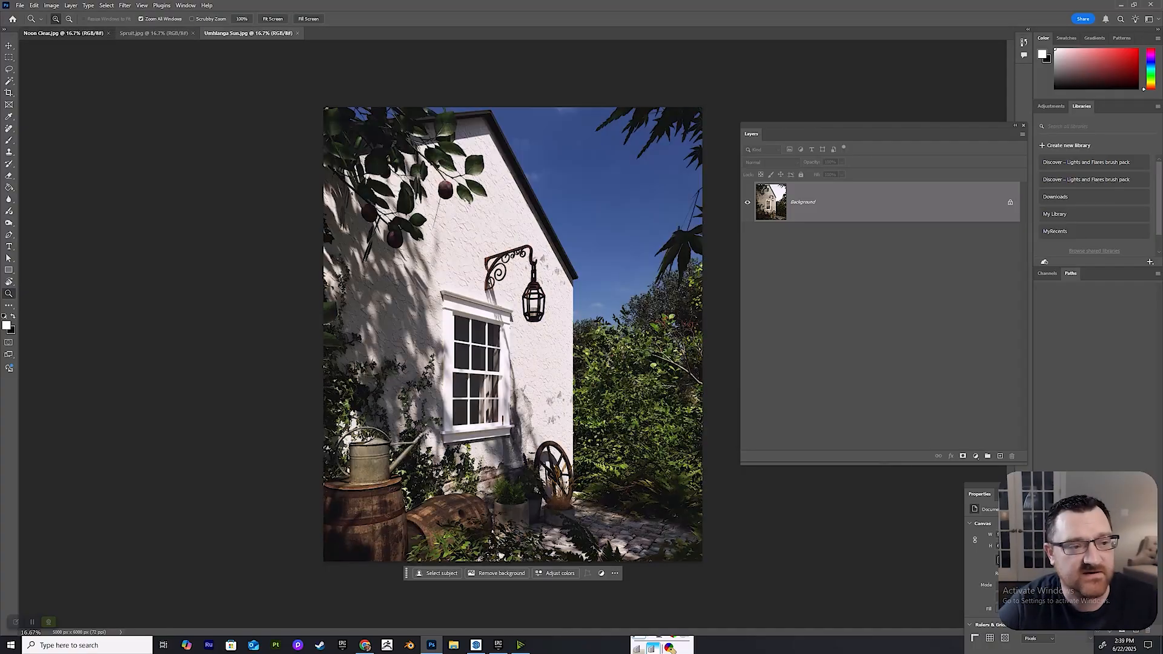
{"action": "key", "text": "ctrl+Tab"}
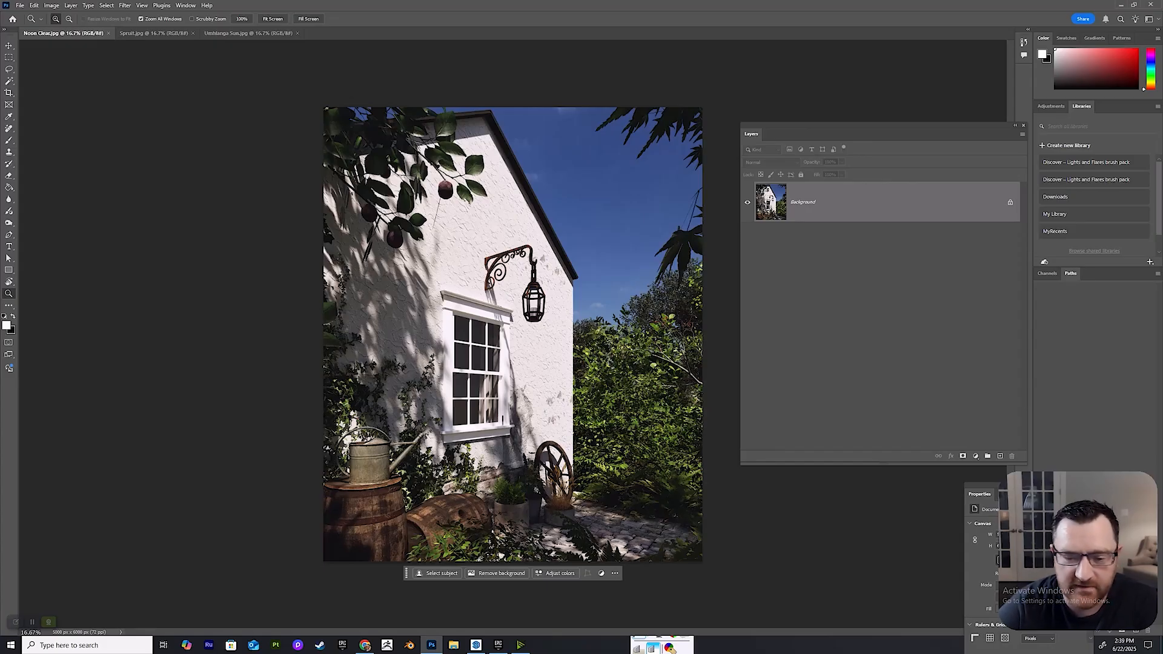
{"action": "left_click", "coordinate": [155, 33]}
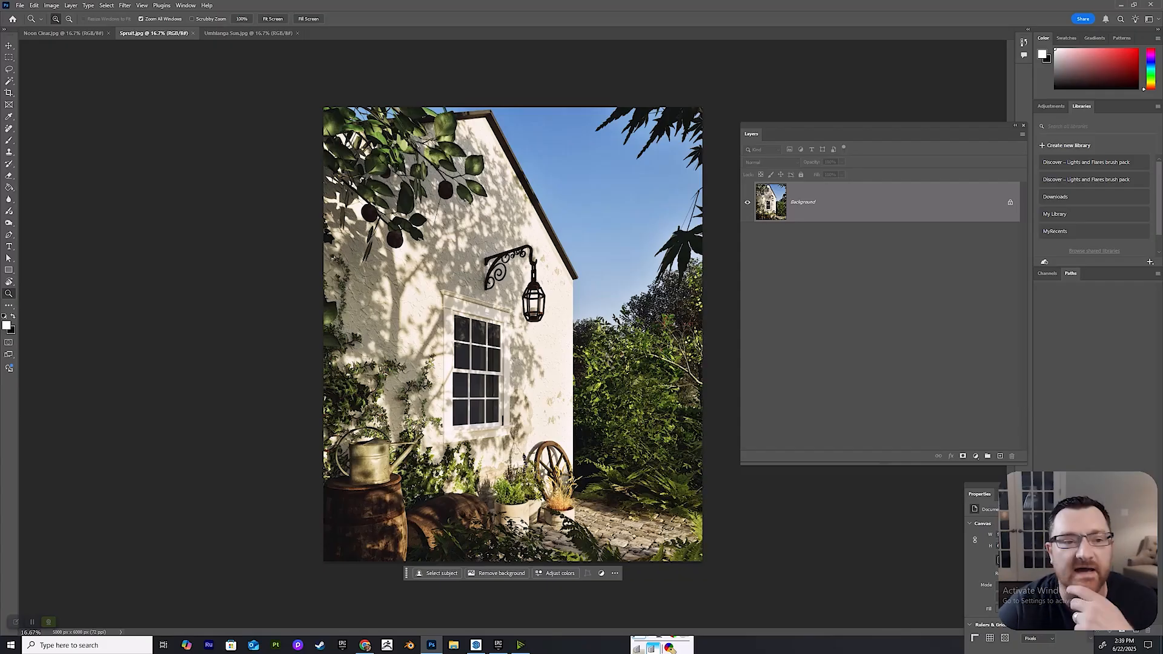
In Umhlanga Sun.jpg, duplicate the Background layer as Background copy and add an empty layer above it.
{"action": "left_click", "coordinate": [248, 33]}
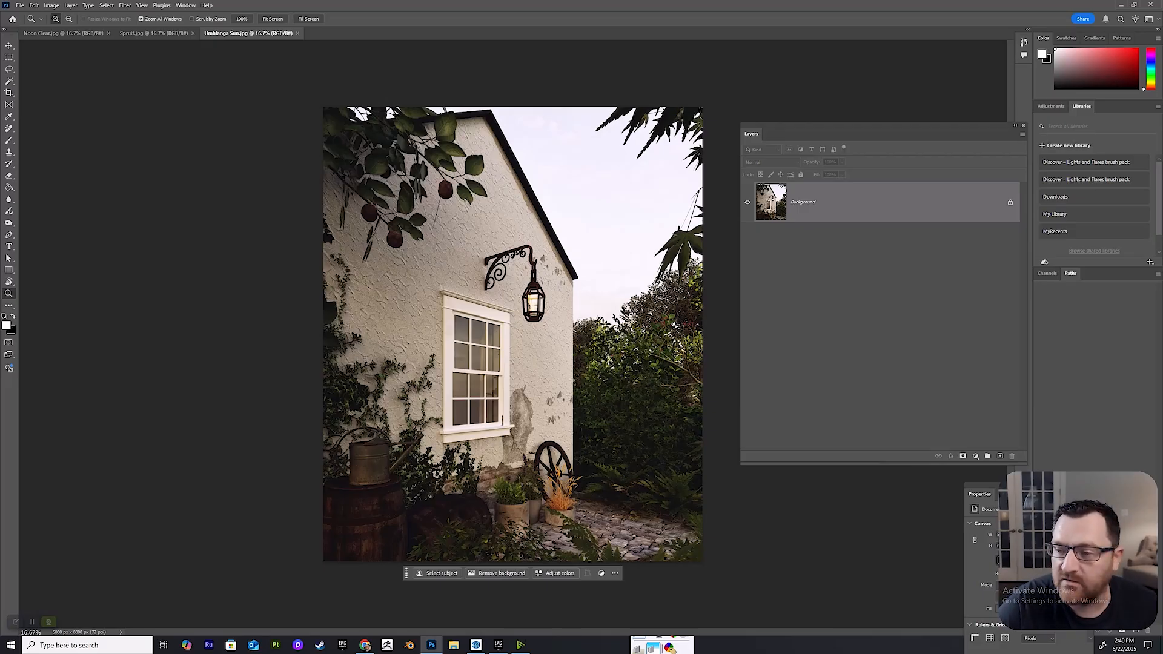
{"action": "right_click", "coordinate": [883, 209]}
{"action": "left_click", "coordinate": [909, 246]}
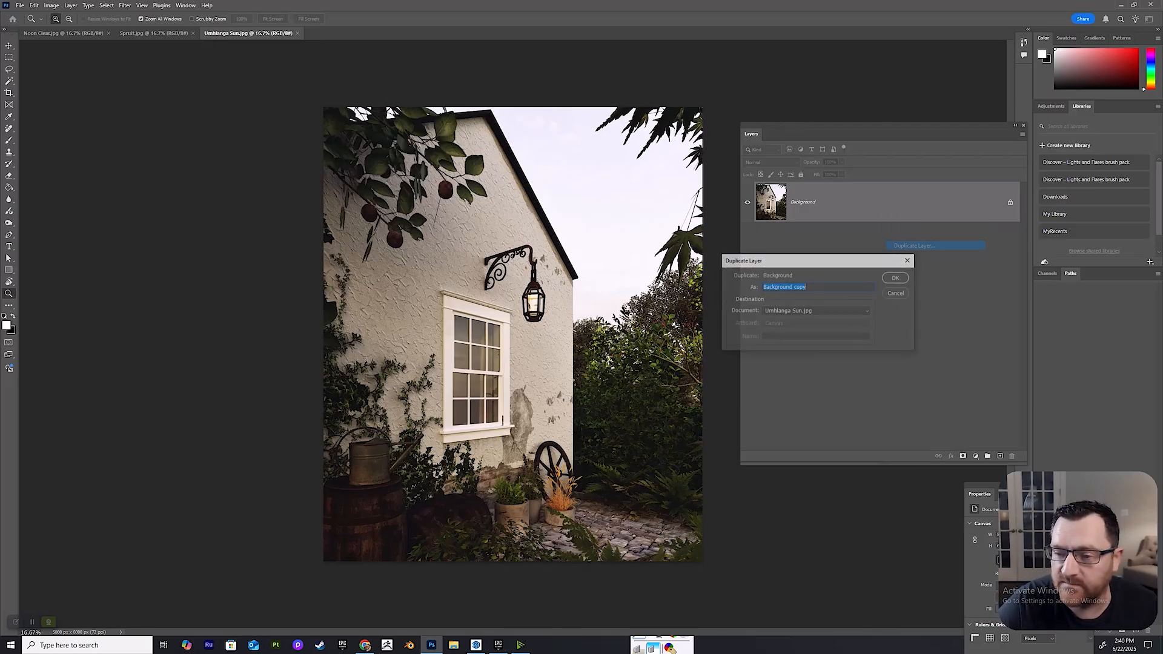
{"action": "left_click", "coordinate": [897, 278]}
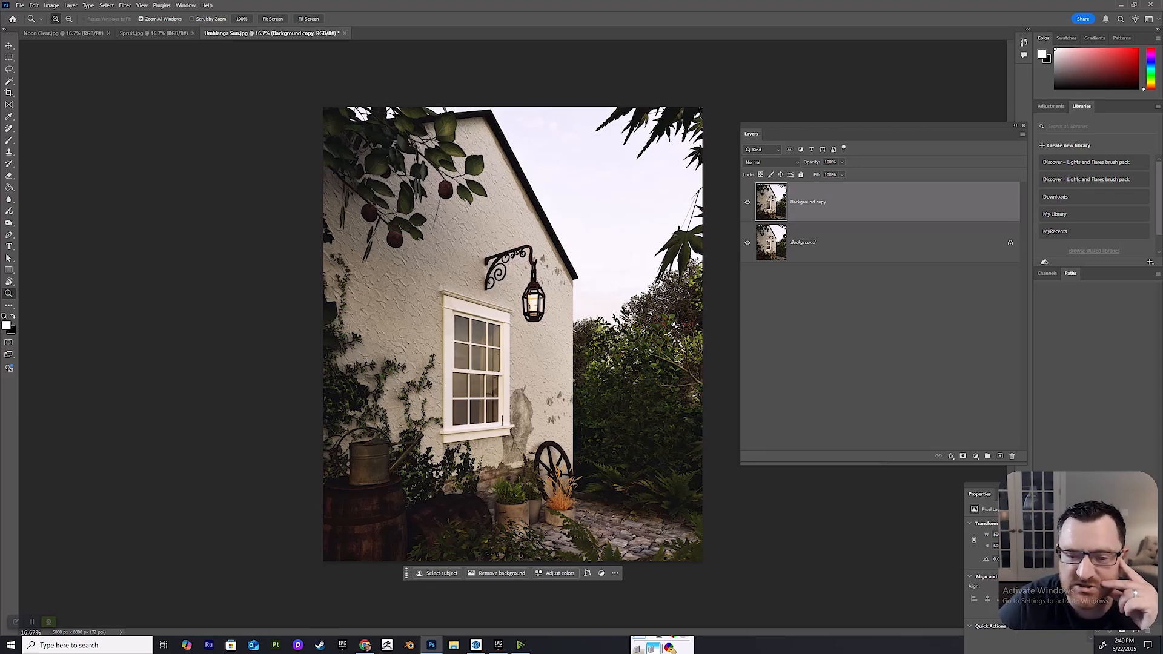
{"action": "left_click", "coordinate": [1000, 455]}
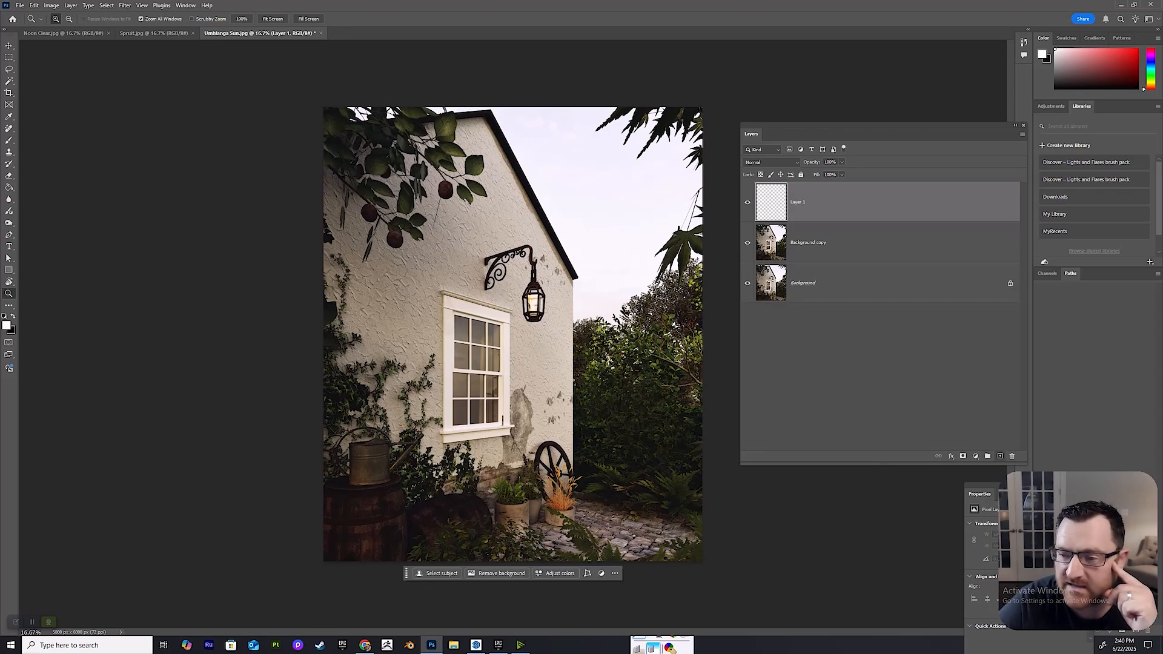
Choose the Brush tool with a soft round brush tip and enlarge the brush.
{"action": "left_click", "coordinate": [8, 140]}
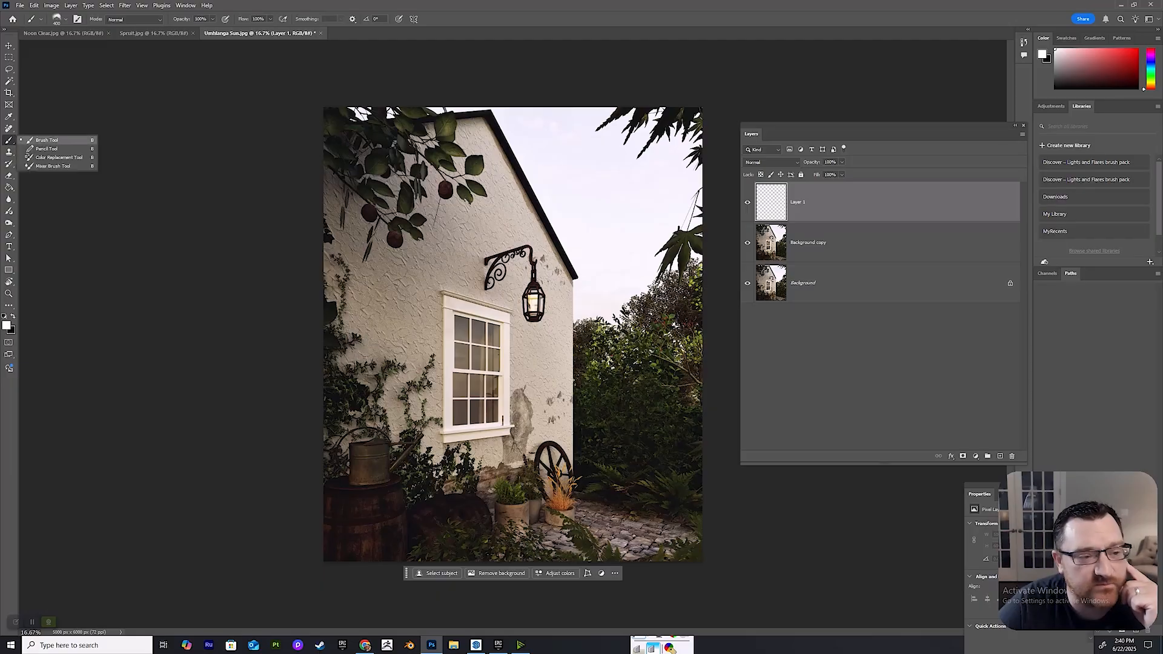
{"action": "left_click", "coordinate": [52, 140]}
{"action": "left_click", "coordinate": [65, 20]}
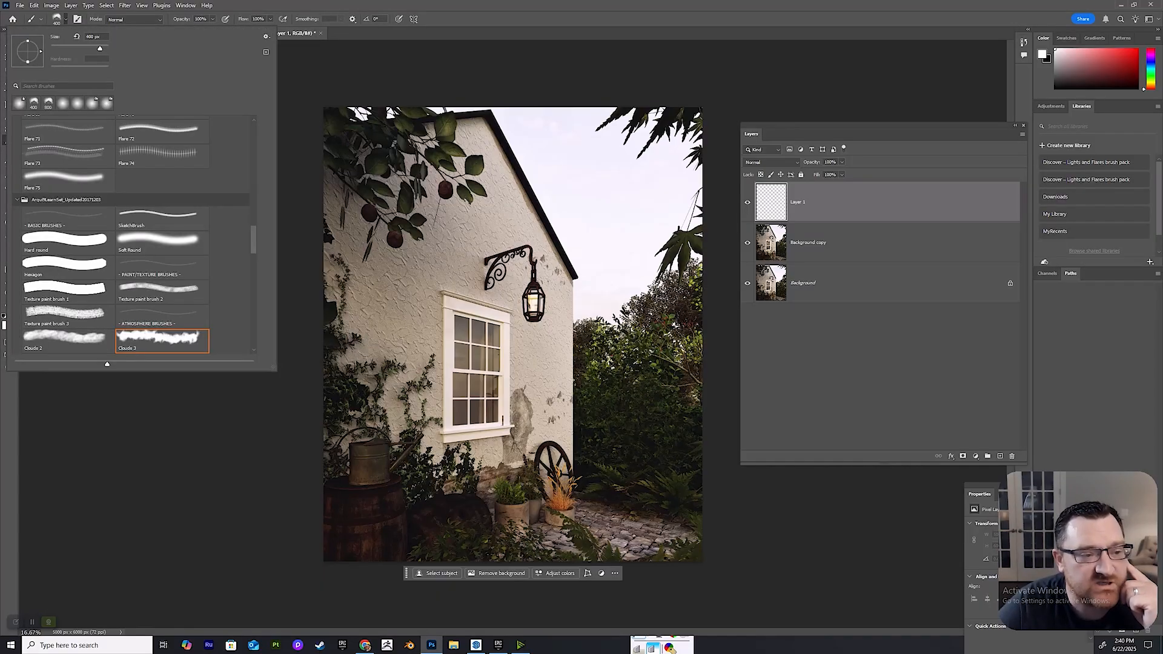
{"action": "scroll", "coordinate": [131, 235], "scroll_direction": "up", "scroll_amount": 3}
{"action": "scroll", "coordinate": [131, 235], "scroll_direction": "up", "scroll_amount": 10}
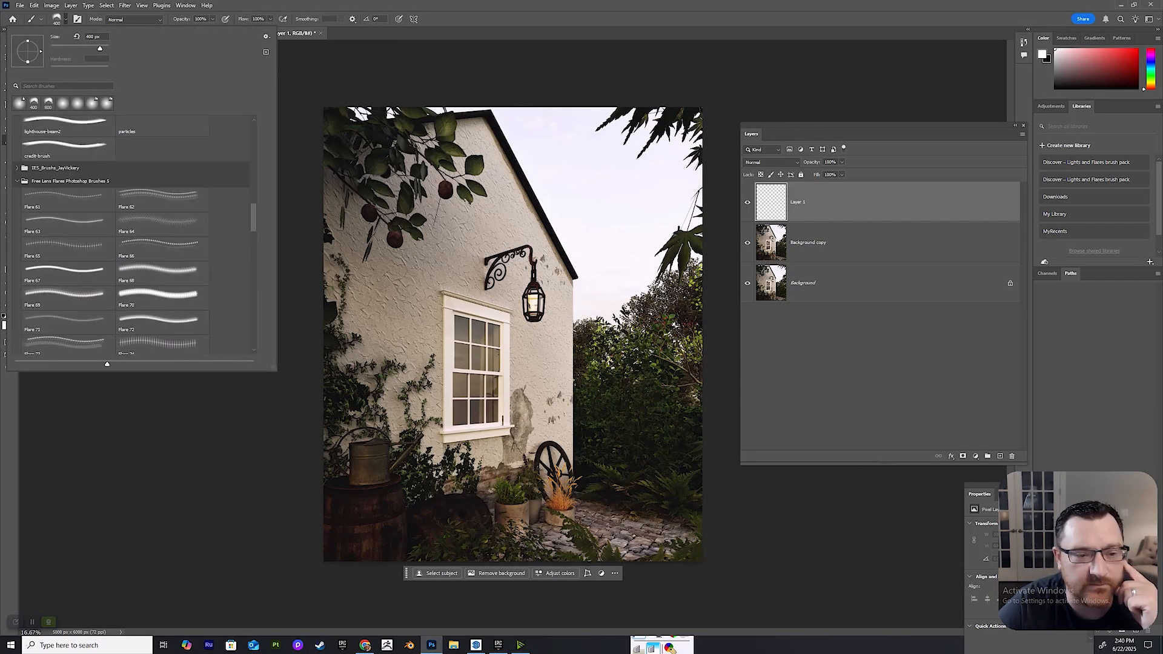
{"action": "double_click", "coordinate": [64, 139]}
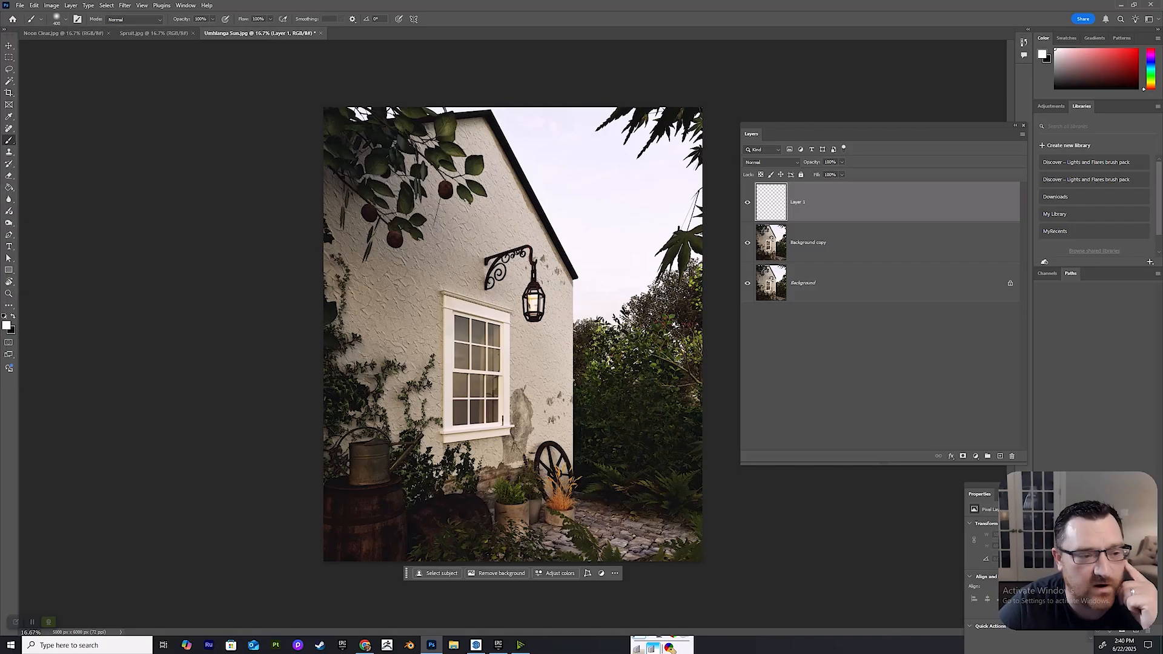
{"action": "key", "text": "bracketright"}
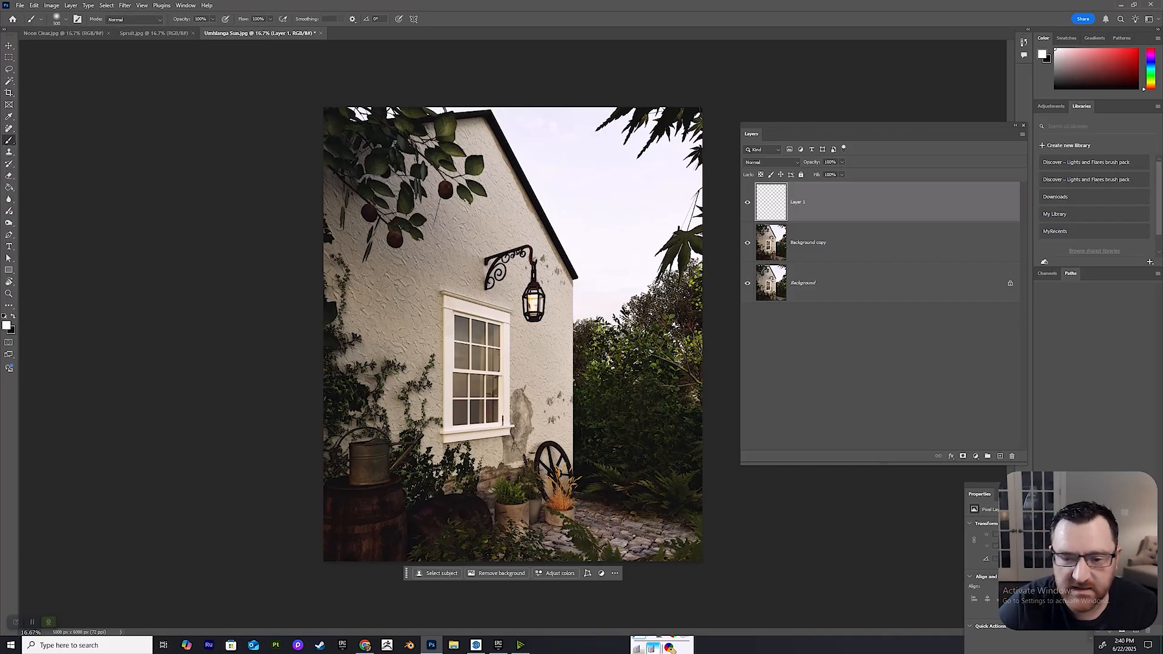
Set the foreground color to pale yellow e3dab6.
{"action": "left_click", "coordinate": [7, 325]}
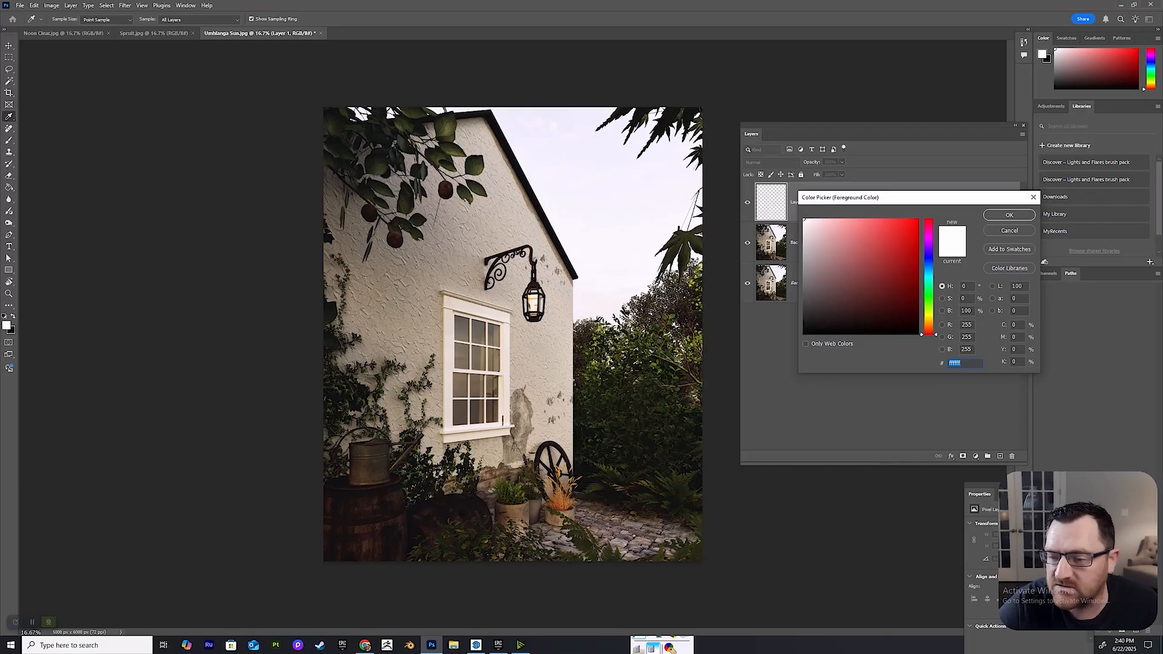
{"action": "left_click", "coordinate": [928, 320]}
{"action": "left_click", "coordinate": [832, 229]}
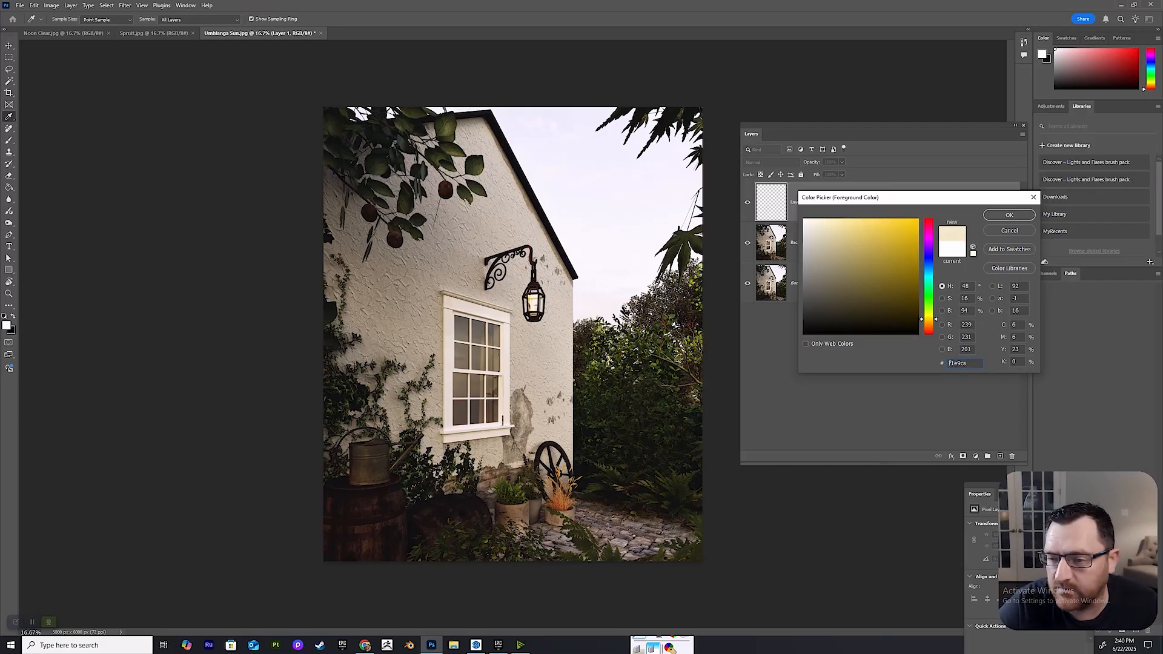
{"action": "left_click", "coordinate": [826, 231]}
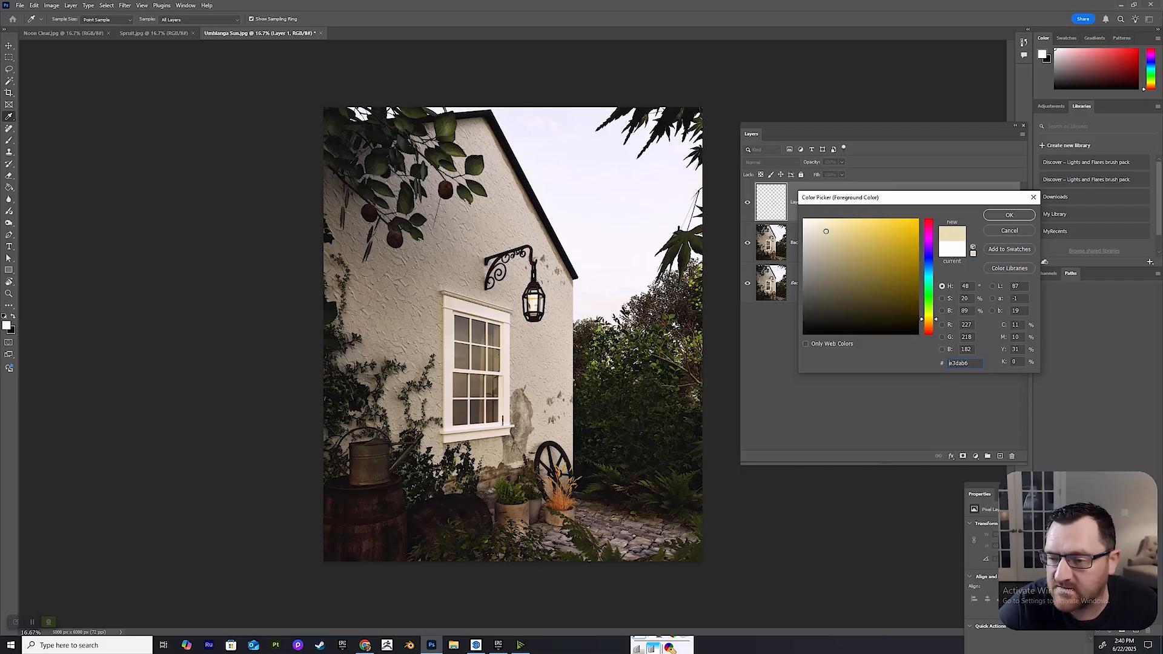
{"action": "left_click", "coordinate": [1009, 215]}
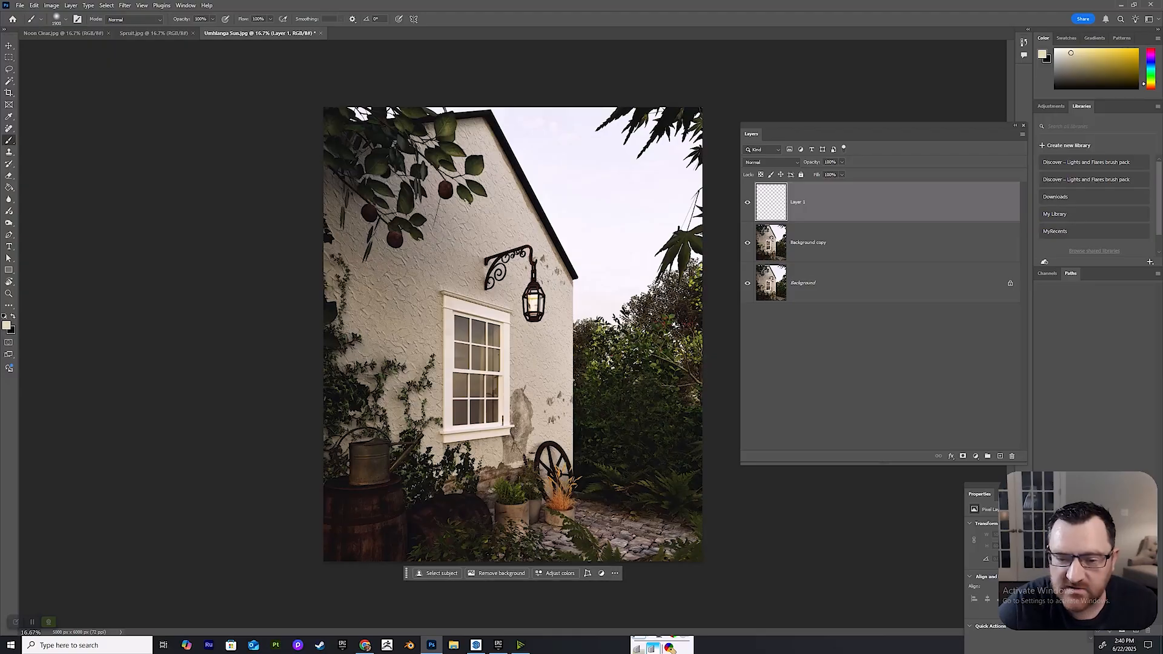
Paint a soft pale yellow glow on Layer 1 over the sky and treetops beside the house's wall.
{"action": "left_click", "coordinate": [618, 291]}
{"action": "left_click", "coordinate": [618, 294]}
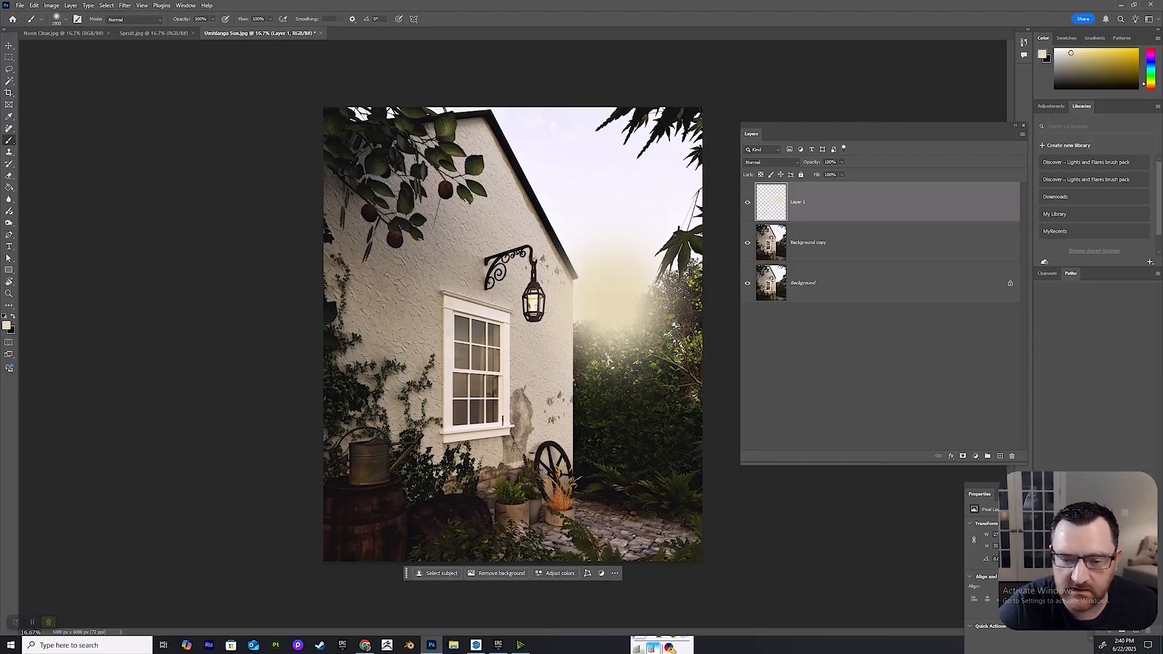
{"action": "left_click", "coordinate": [649, 297]}
{"action": "left_click", "coordinate": [672, 261]}
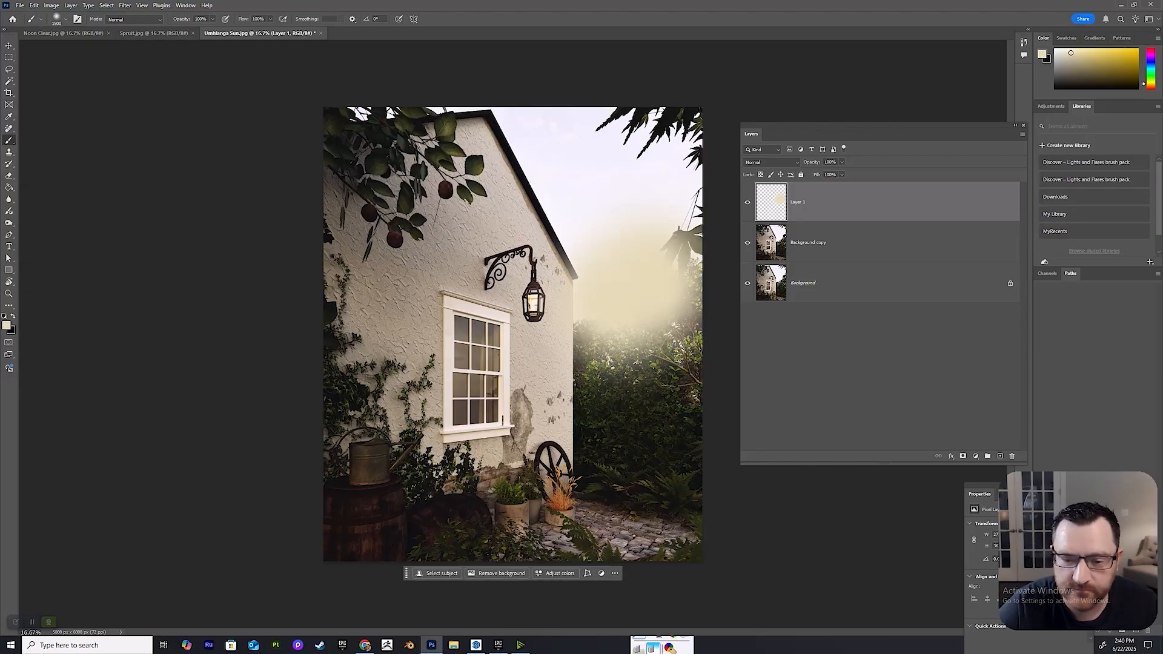
{"action": "left_click", "coordinate": [628, 316]}
Change the foreground color to pale orange and dab it over the center of the painted glow.
{"action": "left_click", "coordinate": [6, 326]}
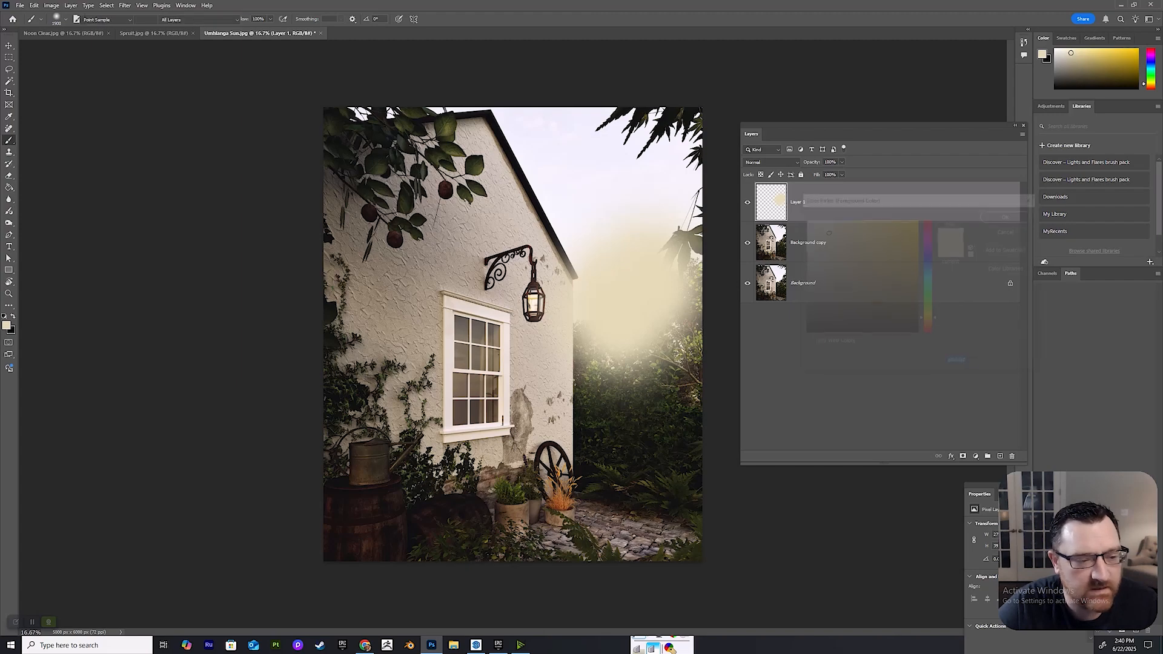
{"action": "type", "text": "efc99f"}
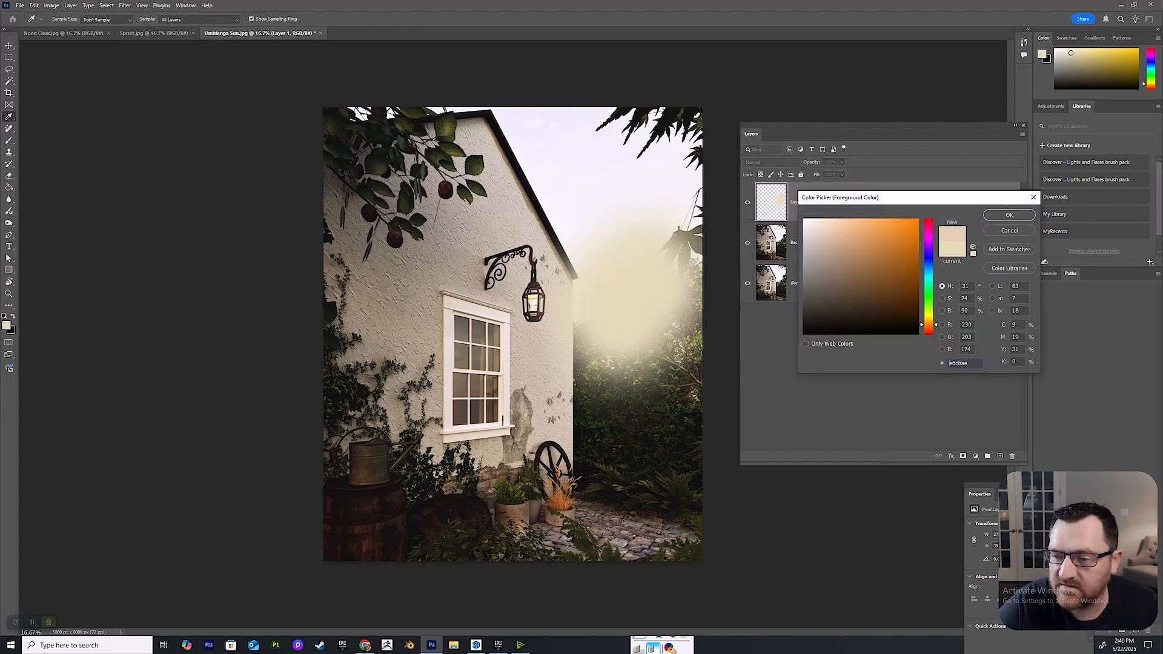
{"action": "left_click", "coordinate": [1009, 215]}
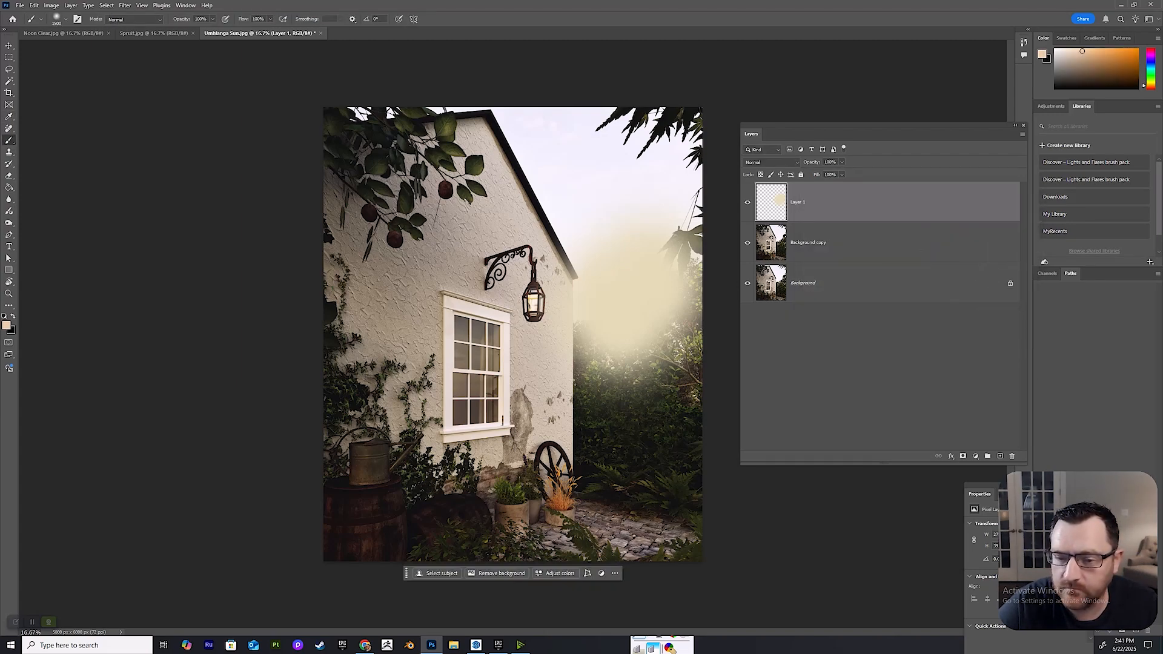
{"action": "left_click", "coordinate": [628, 285]}
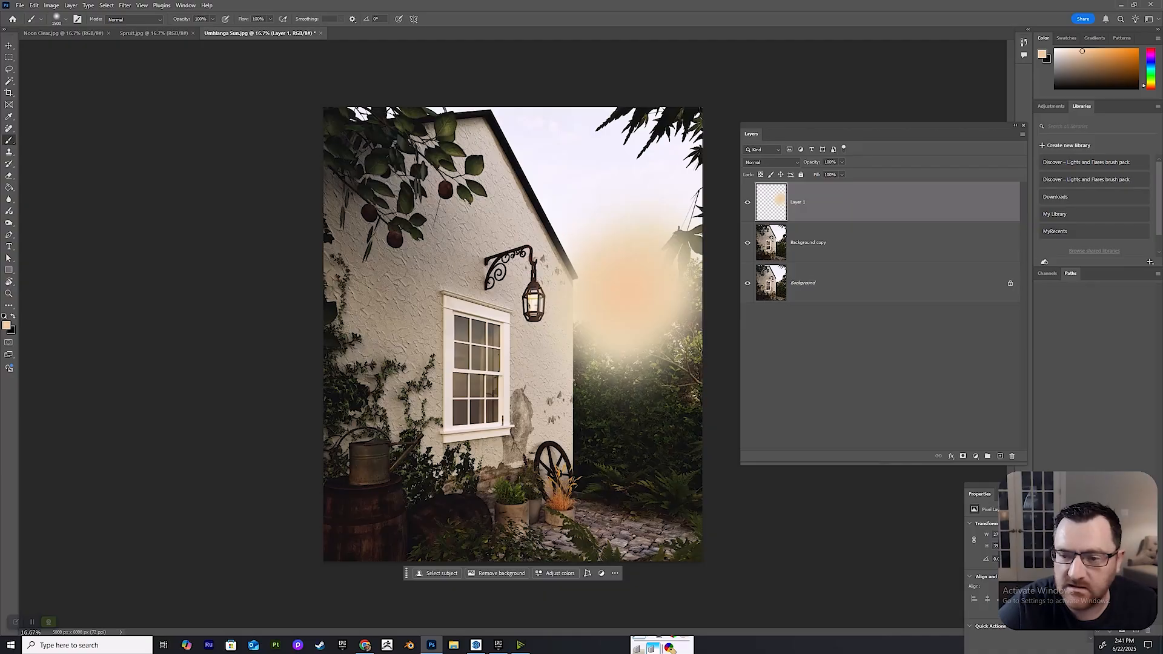
Set Layer 1 to Screen blend mode at 62% opacity and merge it down into Background copy.
{"action": "left_click", "coordinate": [771, 162]}
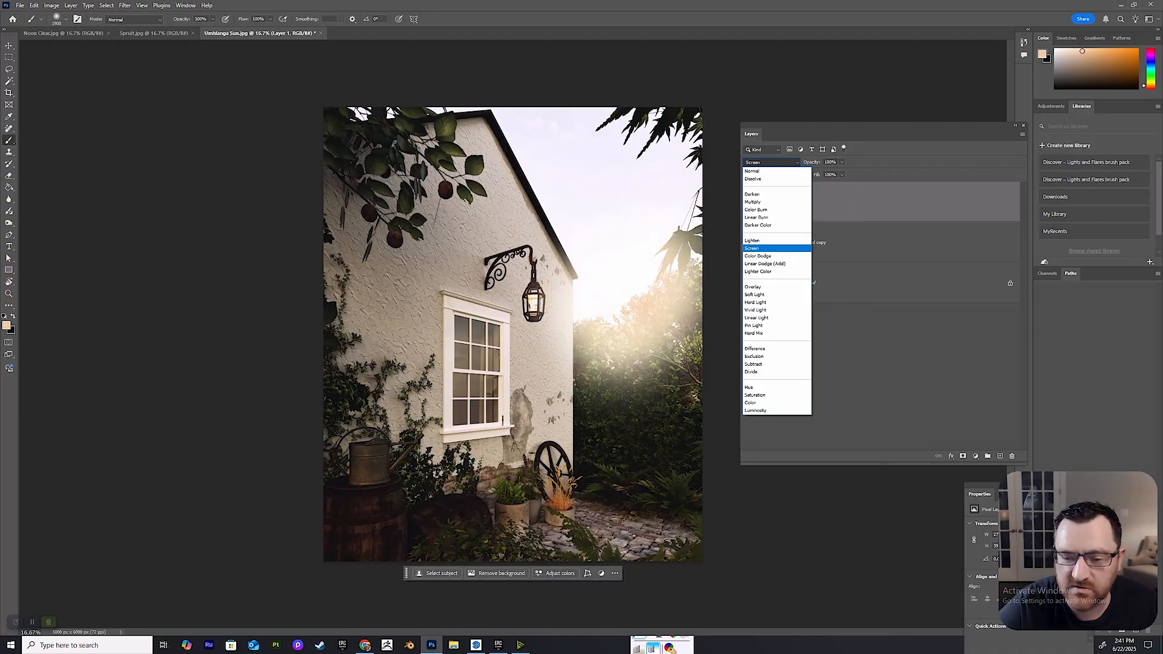
{"action": "left_click", "coordinate": [763, 248]}
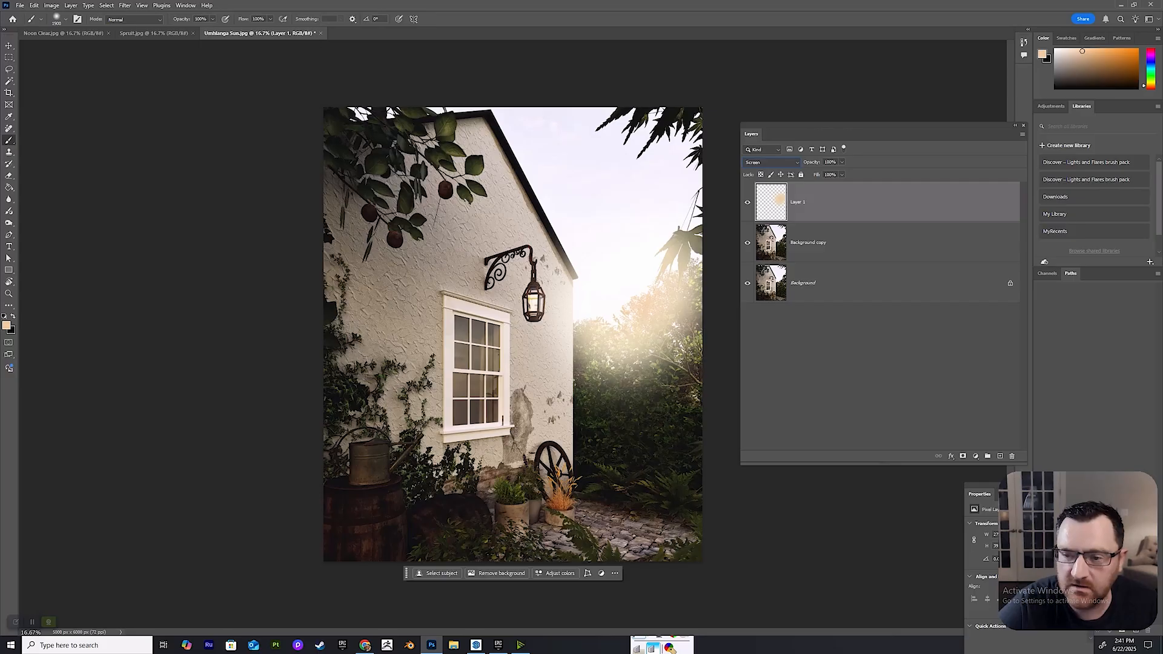
{"action": "left_click", "coordinate": [841, 162]}
{"action": "left_click_drag", "start_coordinate": [845, 172], "coordinate": [826, 172]}
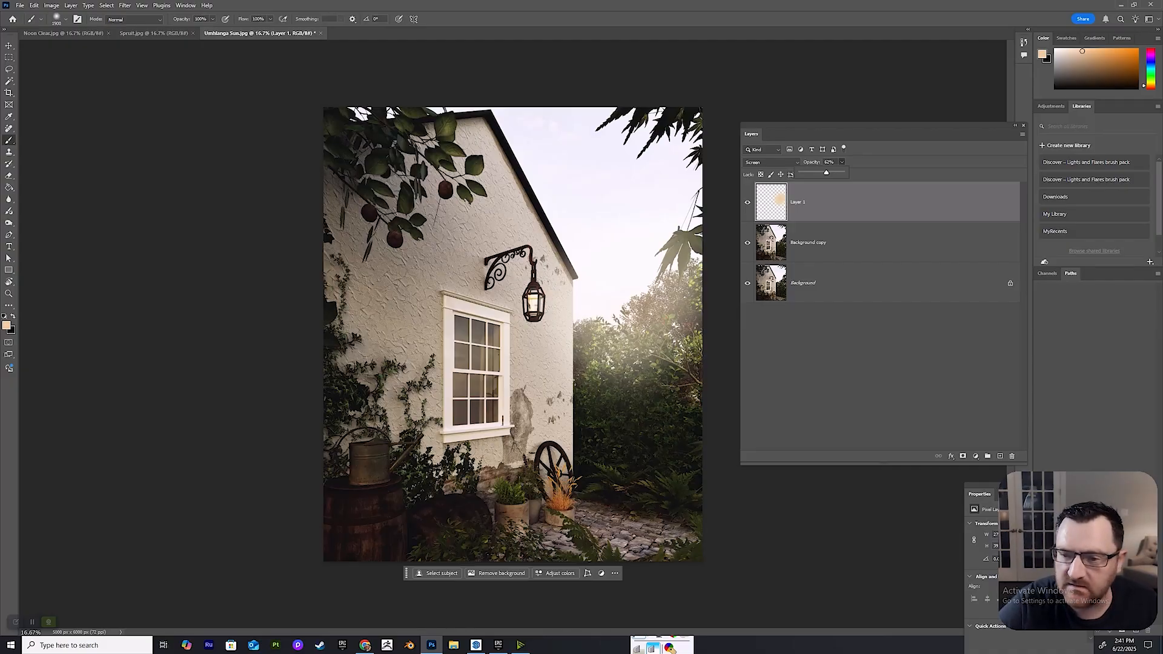
{"action": "right_click", "coordinate": [860, 195]}
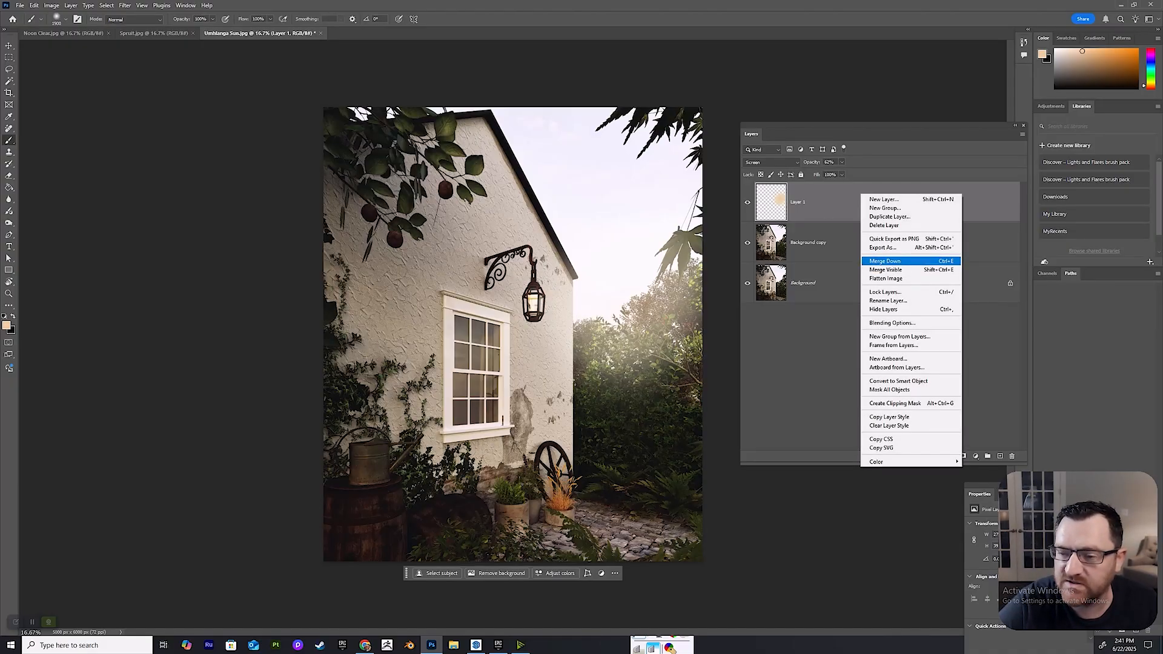
{"action": "left_click", "coordinate": [890, 269]}
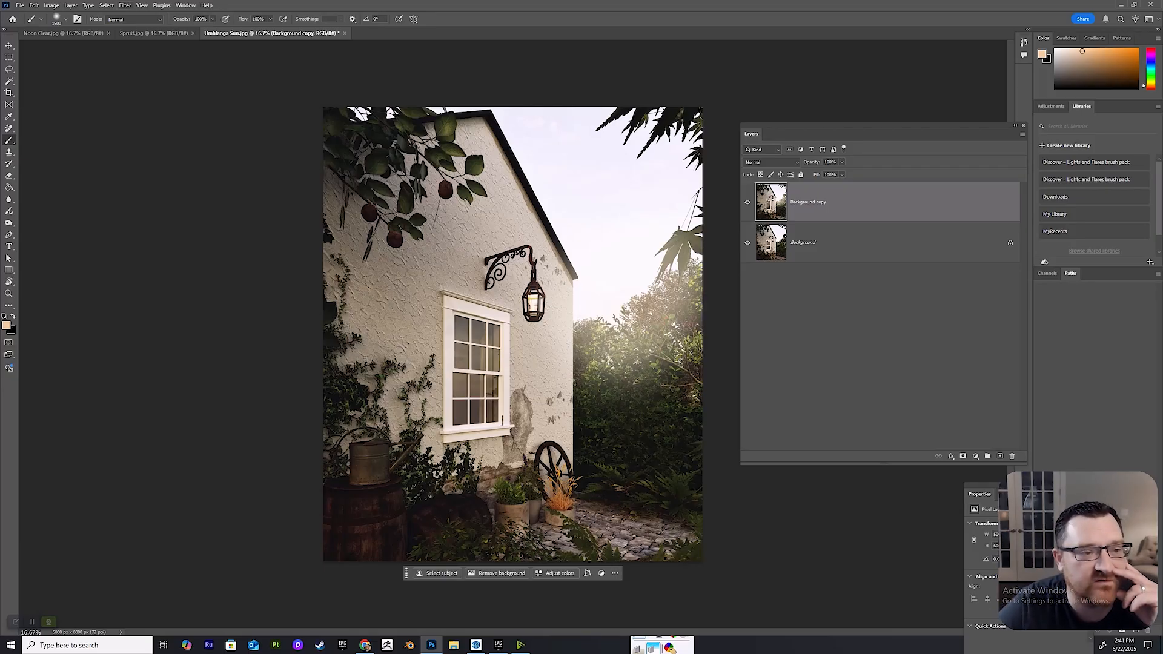
Open Background copy in the Camera Raw Filter and set Exposure to +0.35 and Contrast to +10.
{"action": "left_click", "coordinate": [124, 5]}
{"action": "left_click", "coordinate": [148, 72]}
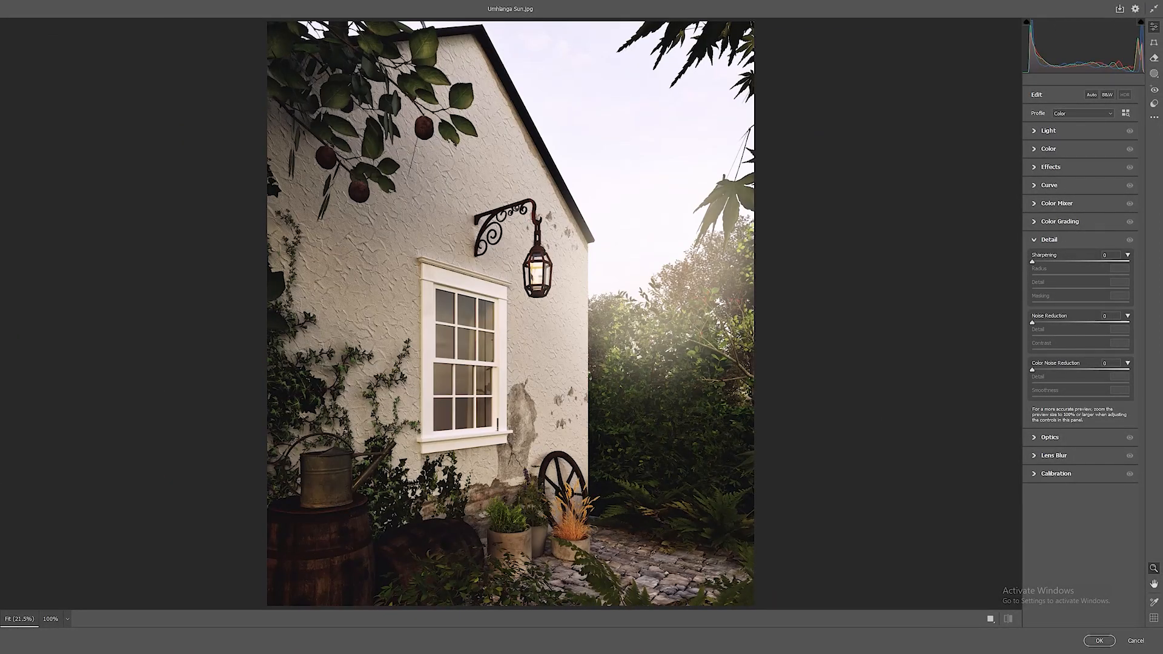
{"action": "left_click", "coordinate": [1034, 240]}
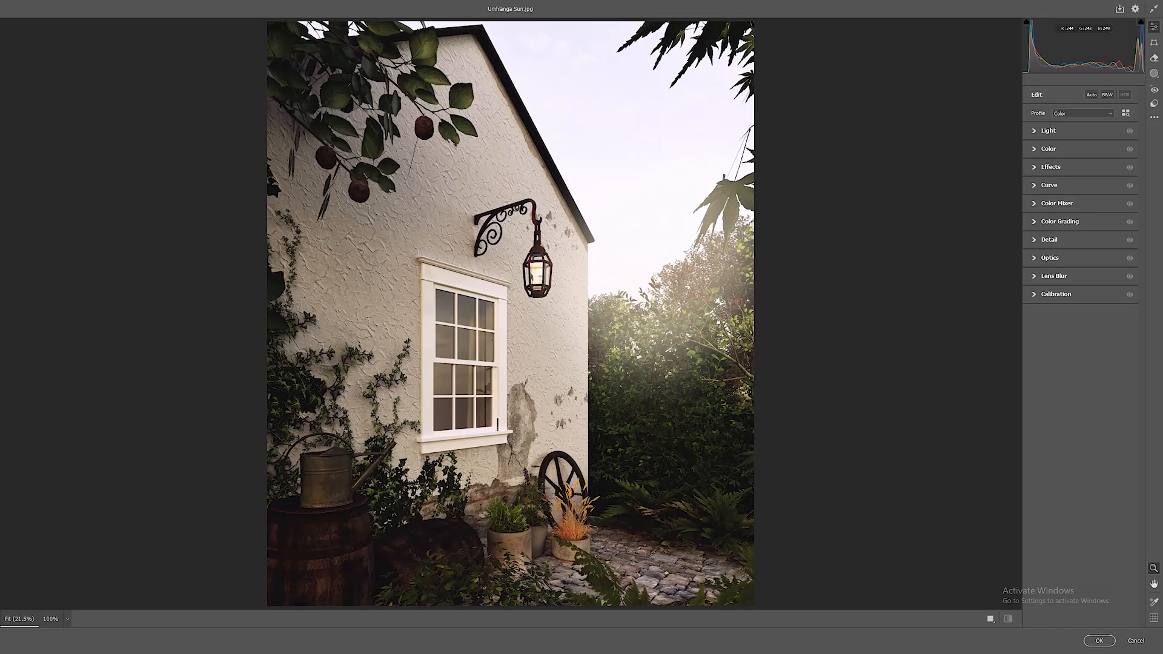
{"action": "left_click", "coordinate": [1034, 131]}
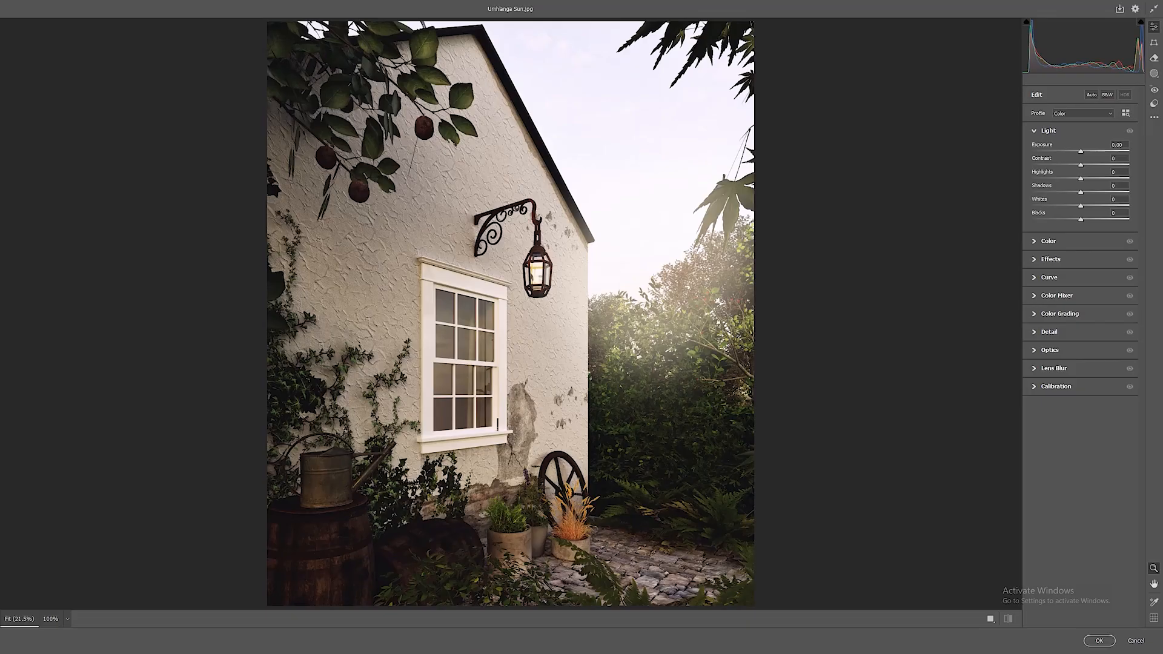
{"action": "mouse_move", "coordinate": [1081, 51]}
{"action": "left_mouse_down"}
{"action": "mouse_move", "coordinate": [1097, 51]}
{"action": "mouse_move", "coordinate": [1085, 51]}
{"action": "left_mouse_up"}
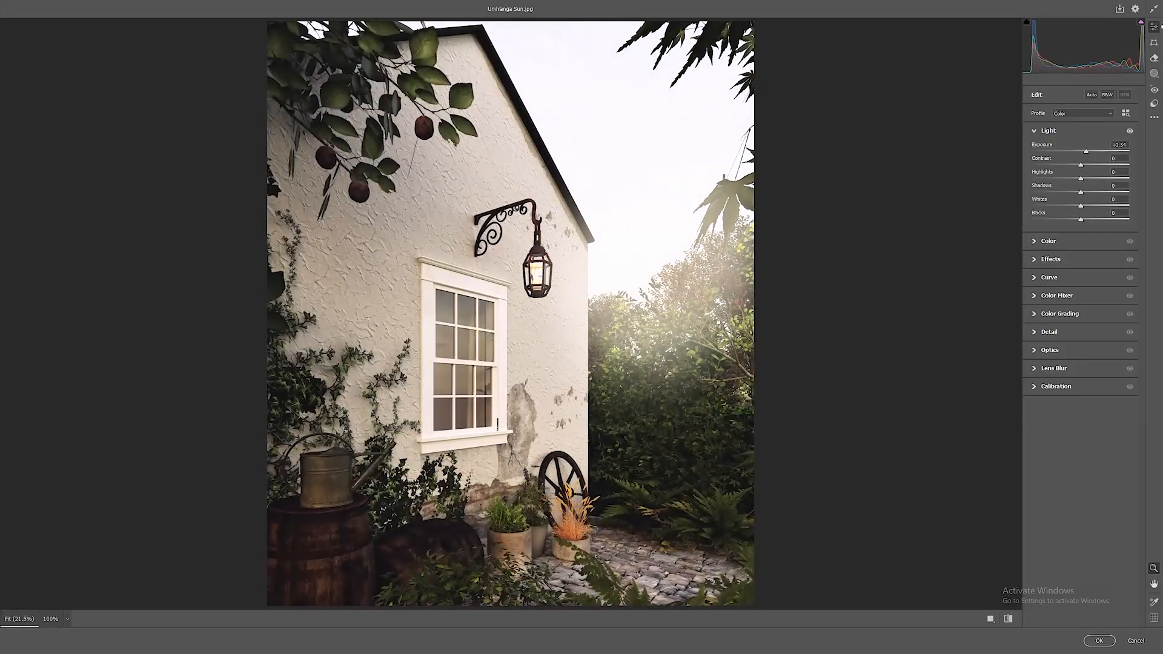
{"action": "double_click", "coordinate": [1085, 151]}
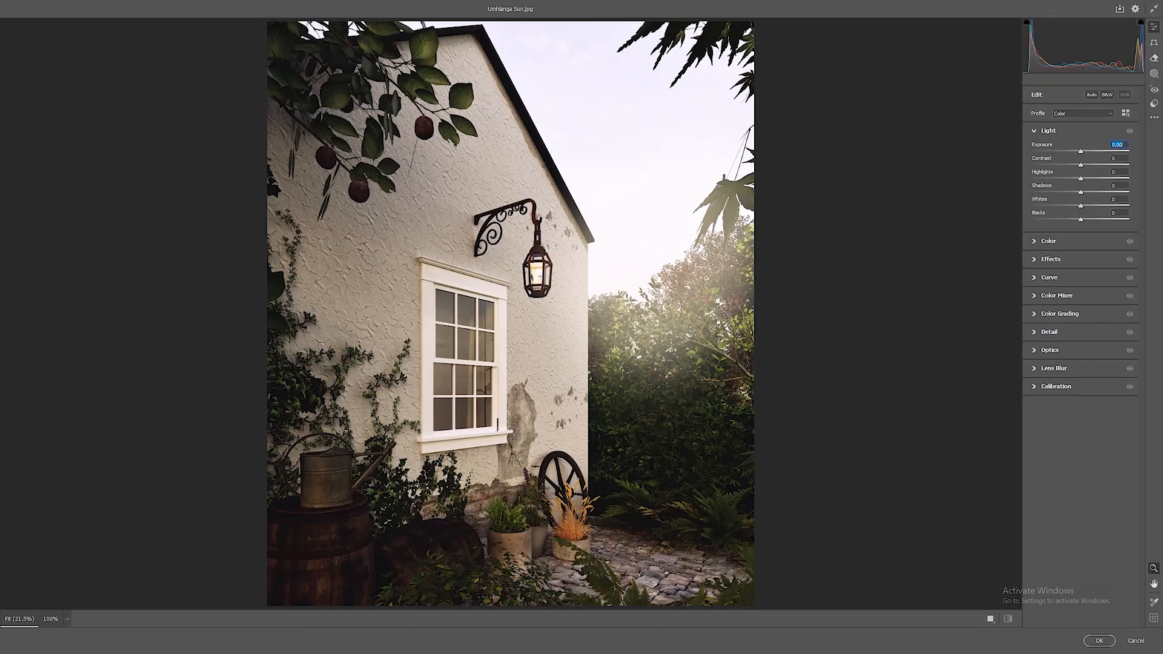
{"action": "mouse_move", "coordinate": [1080, 152]}
{"action": "left_mouse_down"}
{"action": "mouse_move", "coordinate": [1100, 165]}
{"action": "mouse_move", "coordinate": [1086, 164]}
{"action": "left_mouse_up"}
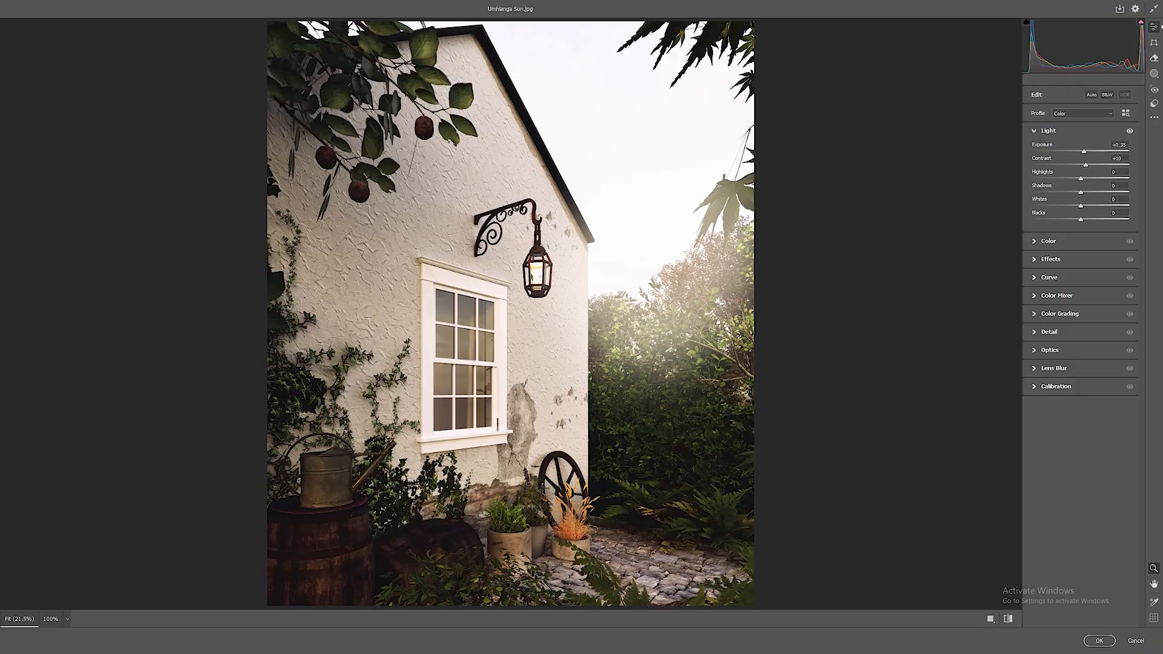
Set Whites to -69 and Shadows to +24, and lower Blacks slightly.
{"action": "left_click_drag", "start_coordinate": [1081, 206], "coordinate": [1080, 179]}
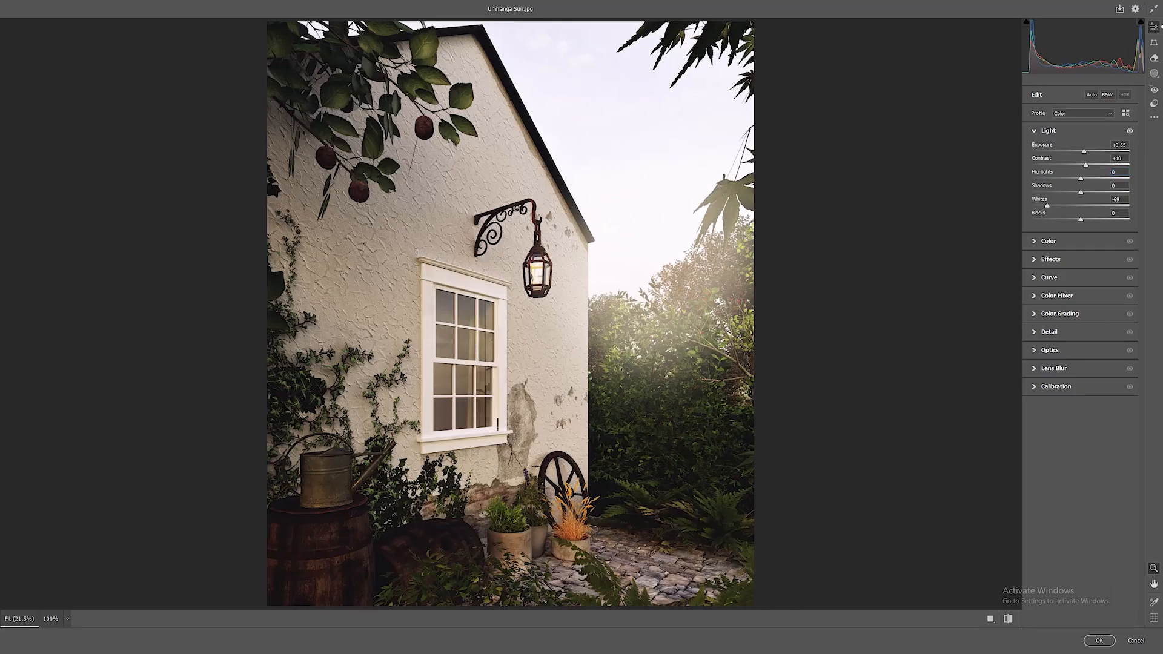
{"action": "left_click_drag", "start_coordinate": [1080, 219], "coordinate": [1092, 192]}
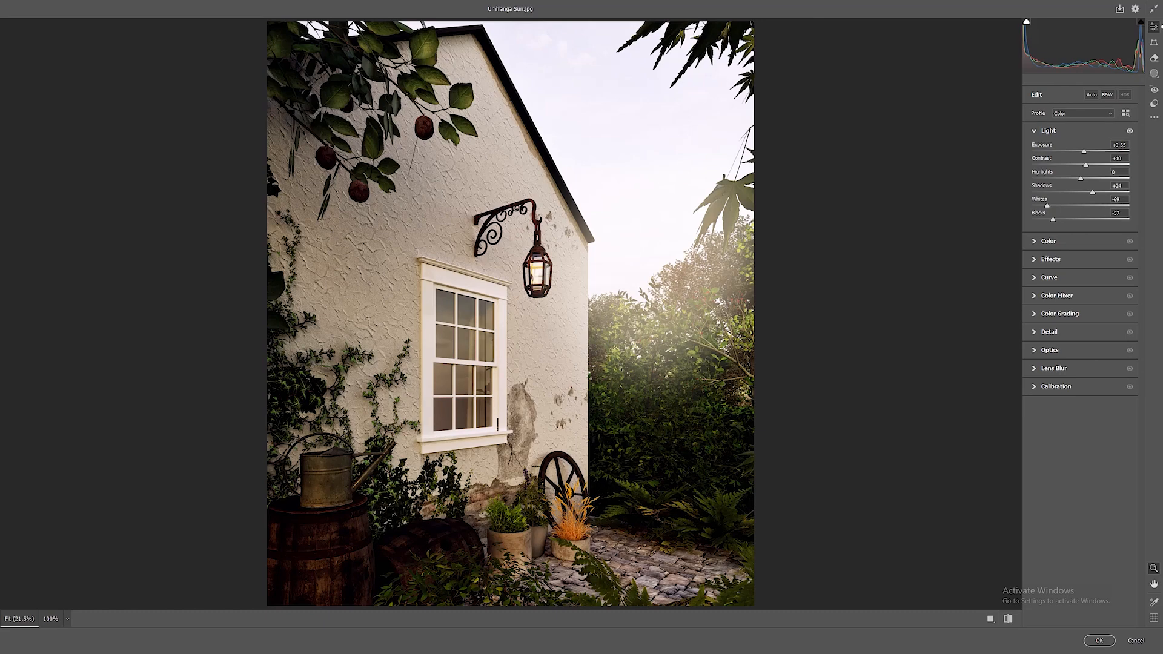
{"action": "mouse_move", "coordinate": [1054, 219]}
{"action": "left_mouse_down"}
{"action": "mouse_move", "coordinate": [1124, 211]}
{"action": "mouse_move", "coordinate": [1075, 225]}
{"action": "left_mouse_up"}
Raise the image's Vibrance and set its Saturation to -11.
{"action": "left_click", "coordinate": [1049, 241]}
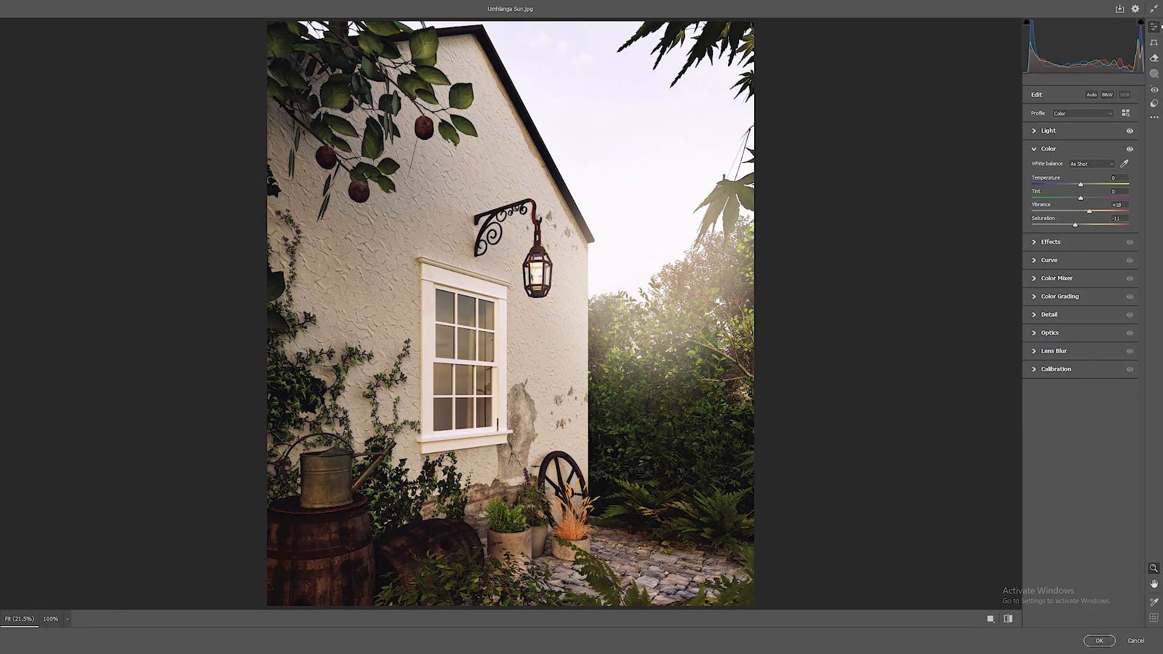
{"action": "left_click_drag", "start_coordinate": [1091, 211], "coordinate": [1093, 211]}
Set the effects to Texture +14, Clarity +9, Dehaze -18, Vignette -12 and Grain 14.
{"action": "left_click", "coordinate": [1050, 242]}
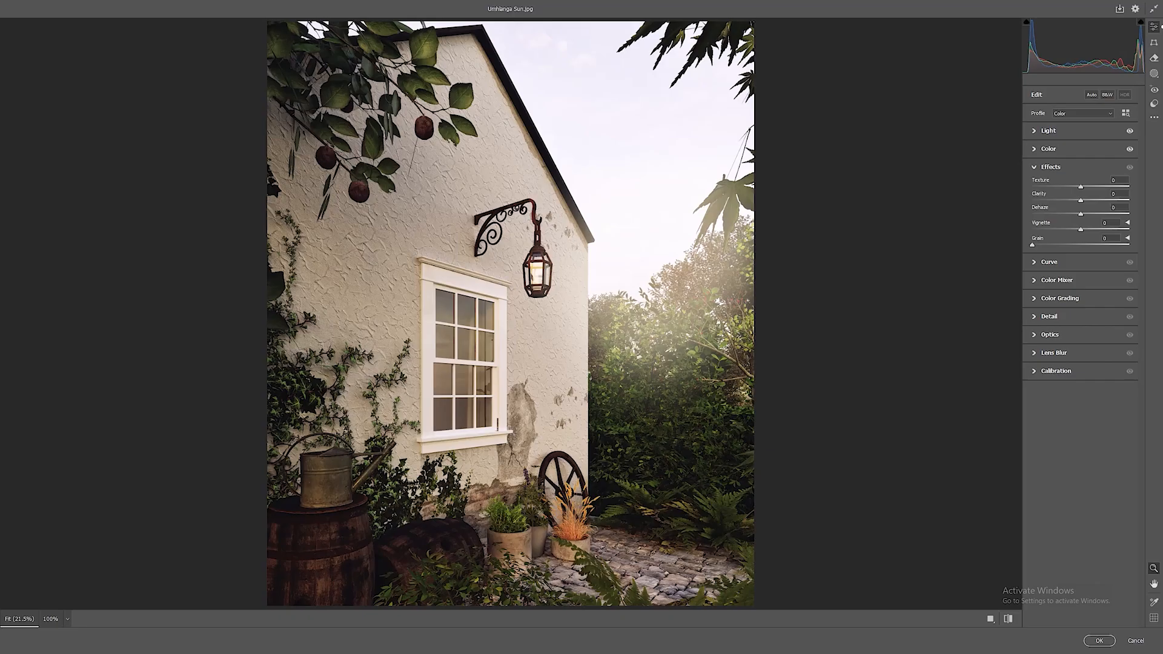
{"action": "left_click_drag", "start_coordinate": [1080, 187], "coordinate": [1085, 200]}
{"action": "mouse_move", "coordinate": [1081, 214]}
{"action": "left_mouse_down"}
{"action": "mouse_move", "coordinate": [1129, 214]}
{"action": "mouse_move", "coordinate": [1032, 214]}
{"action": "mouse_move", "coordinate": [1129, 214]}
{"action": "mouse_move", "coordinate": [1059, 213]}
{"action": "left_mouse_up"}
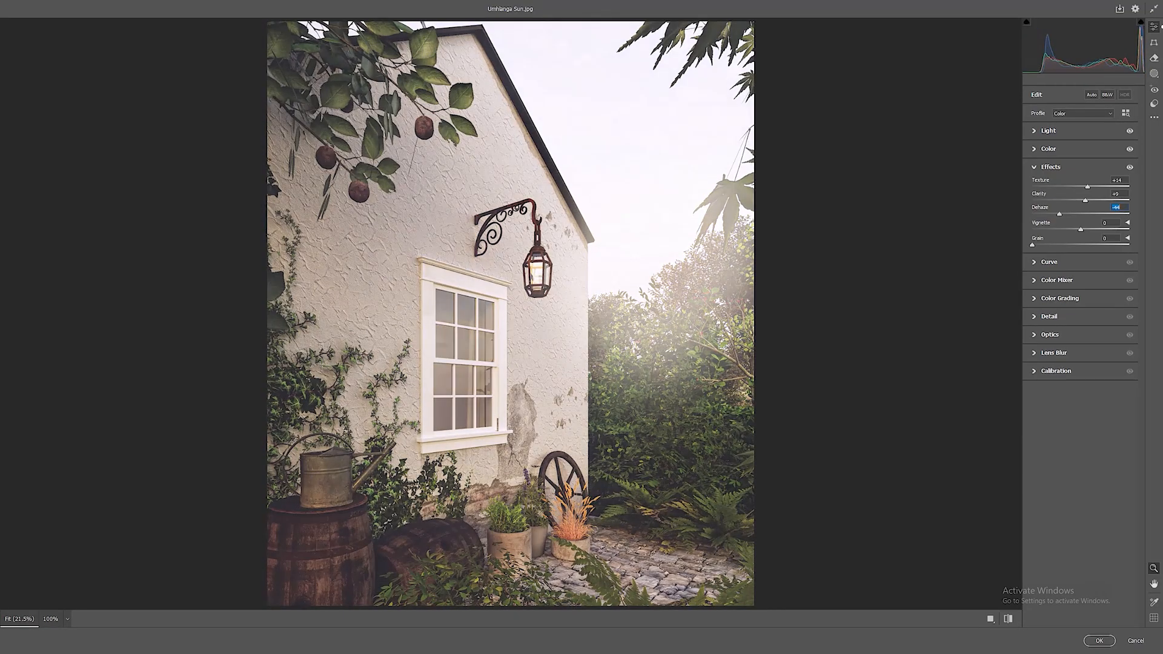
{"action": "type", "text": "-18"}
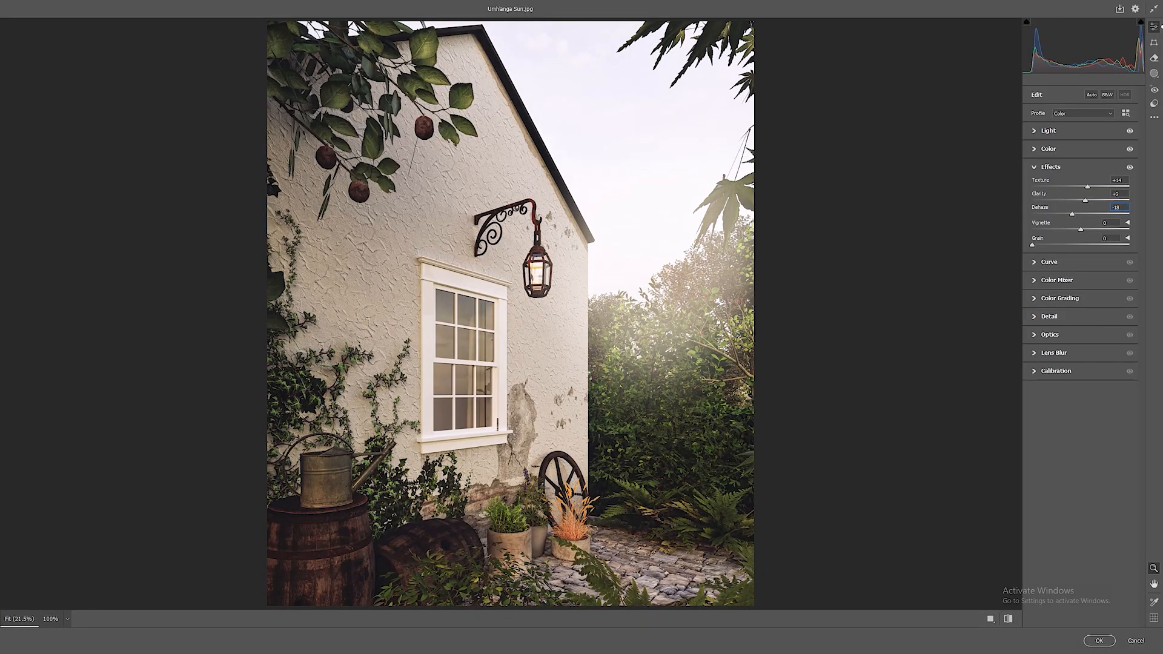
{"action": "mouse_move", "coordinate": [1081, 229]}
{"action": "left_mouse_down"}
{"action": "mouse_move", "coordinate": [1069, 229]}
{"action": "mouse_move", "coordinate": [1129, 230]}
{"action": "mouse_move", "coordinate": [1039, 230]}
{"action": "mouse_move", "coordinate": [1076, 230]}
{"action": "left_mouse_up"}
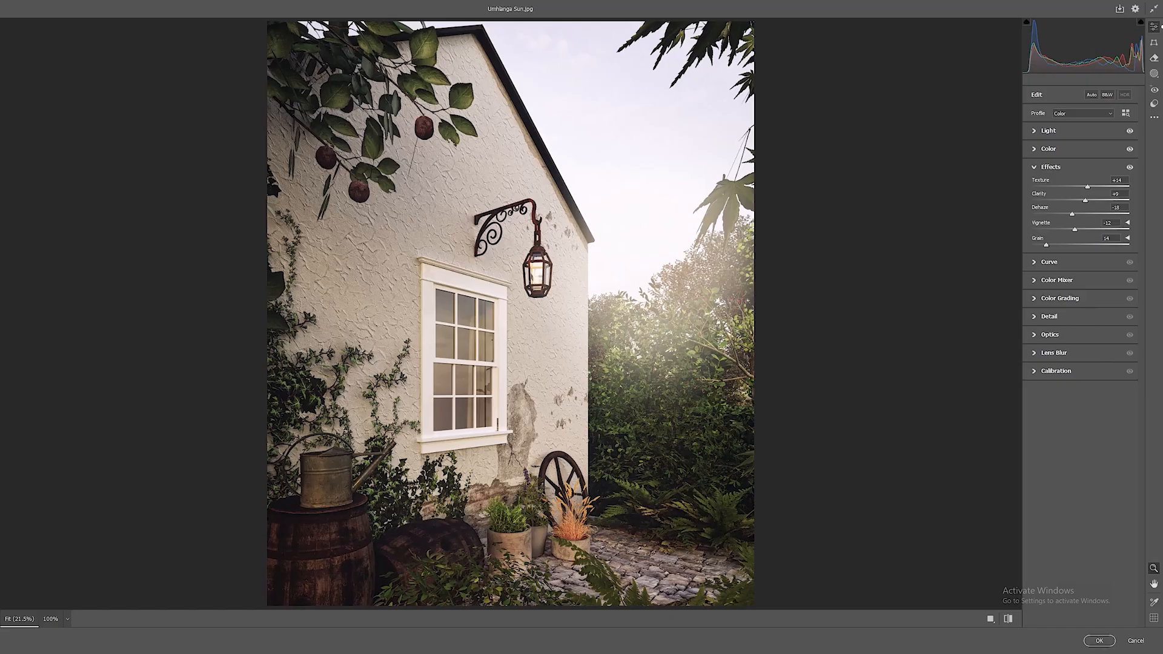
Set the Orange Saturation to -13 and Orange Luminance to +27 in the Color Mixer.
{"action": "left_click", "coordinate": [1048, 262]}
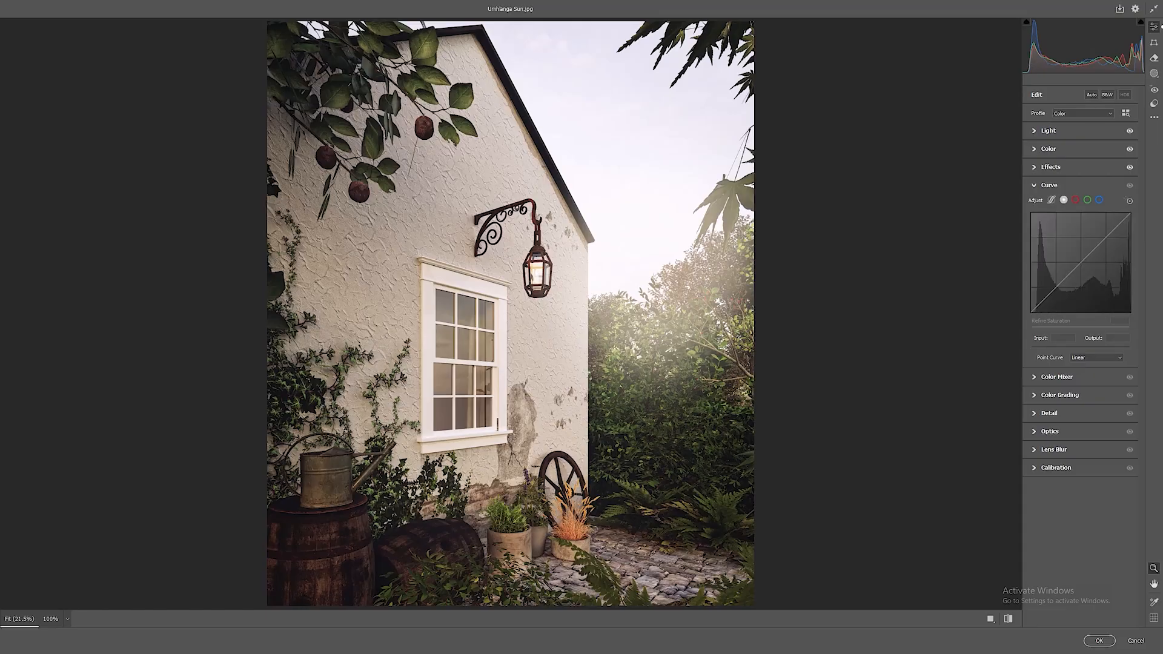
{"action": "left_click", "coordinate": [1057, 377]}
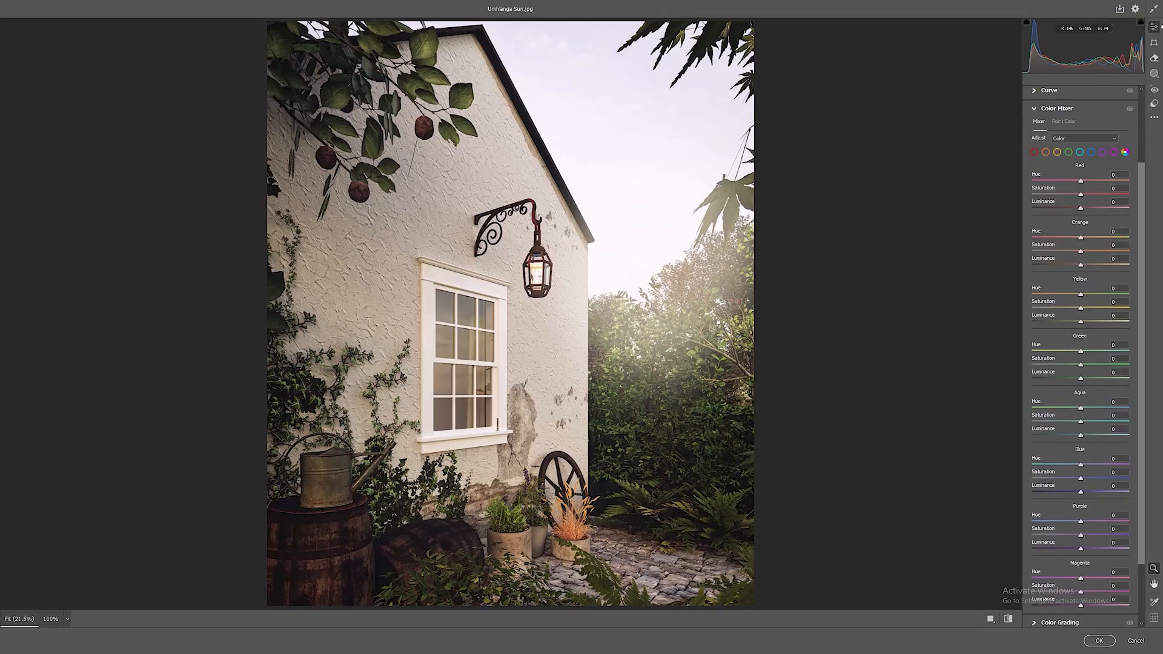
{"action": "left_click", "coordinate": [564, 525]}
{"action": "left_click_drag", "start_coordinate": [564, 525], "coordinate": [591, 586]}
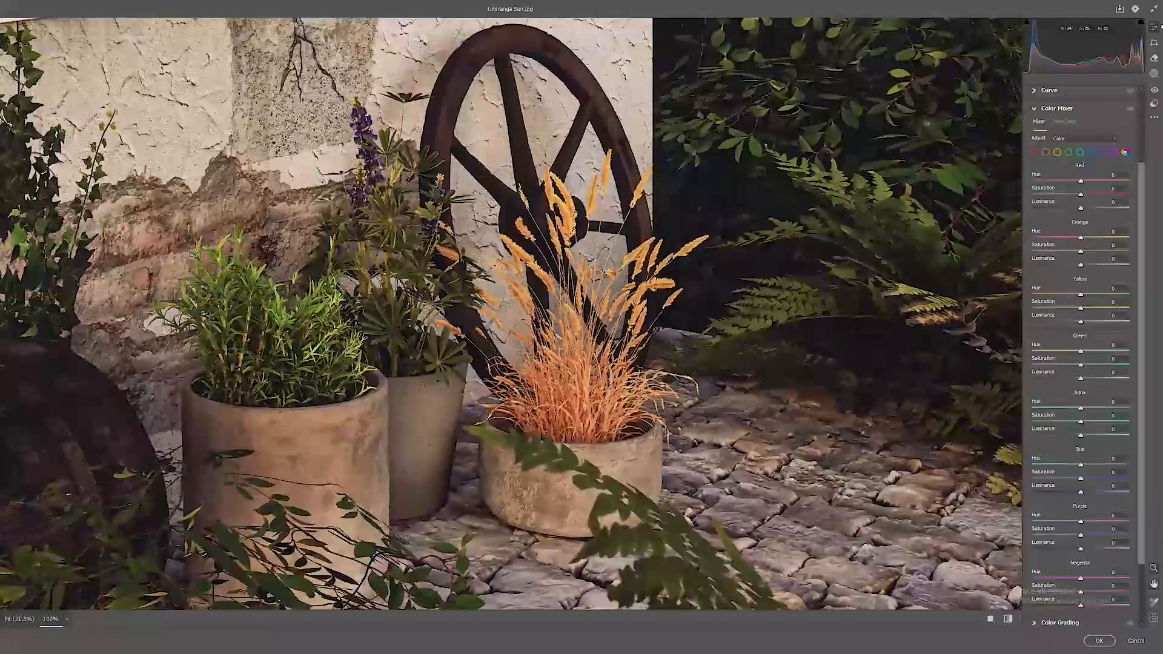
{"action": "left_click", "coordinate": [591, 585], "text": "alt"}
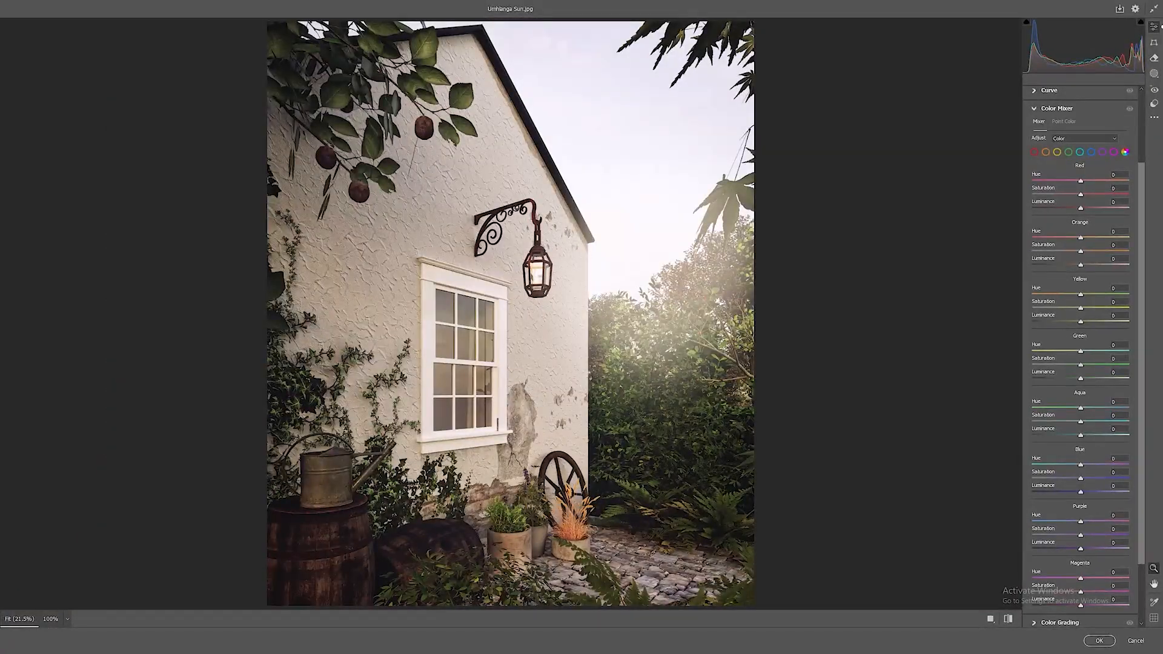
{"action": "mouse_move", "coordinate": [1081, 251]}
{"action": "left_mouse_down"}
{"action": "mouse_move", "coordinate": [1055, 251]}
{"action": "mouse_move", "coordinate": [1112, 251]}
{"action": "mouse_move", "coordinate": [1074, 251]}
{"action": "mouse_move", "coordinate": [1099, 265]}
{"action": "left_mouse_up"}
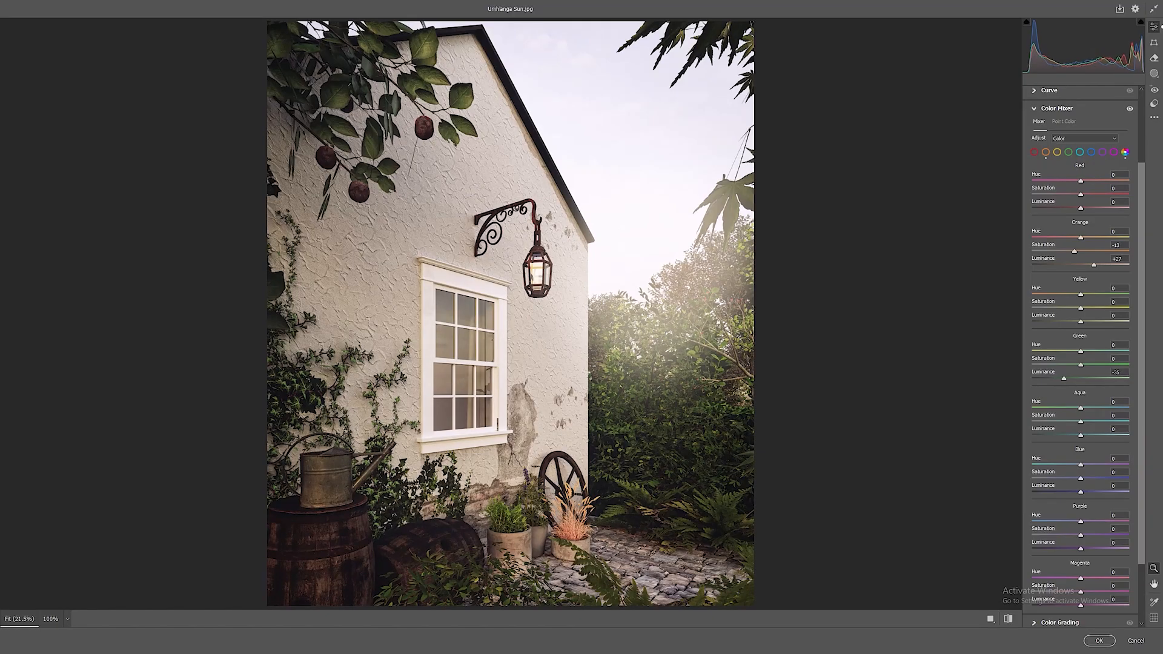
Set the Green Saturation to -12 and Green Luminance to +24 in the Color Mixer.
{"action": "mouse_move", "coordinate": [1080, 378]}
{"action": "left_mouse_down"}
{"action": "mouse_move", "coordinate": [1129, 378]}
{"action": "mouse_move", "coordinate": [1082, 378]}
{"action": "mouse_move", "coordinate": [1100, 364]}
{"action": "mouse_move", "coordinate": [1075, 365]}
{"action": "left_mouse_up"}
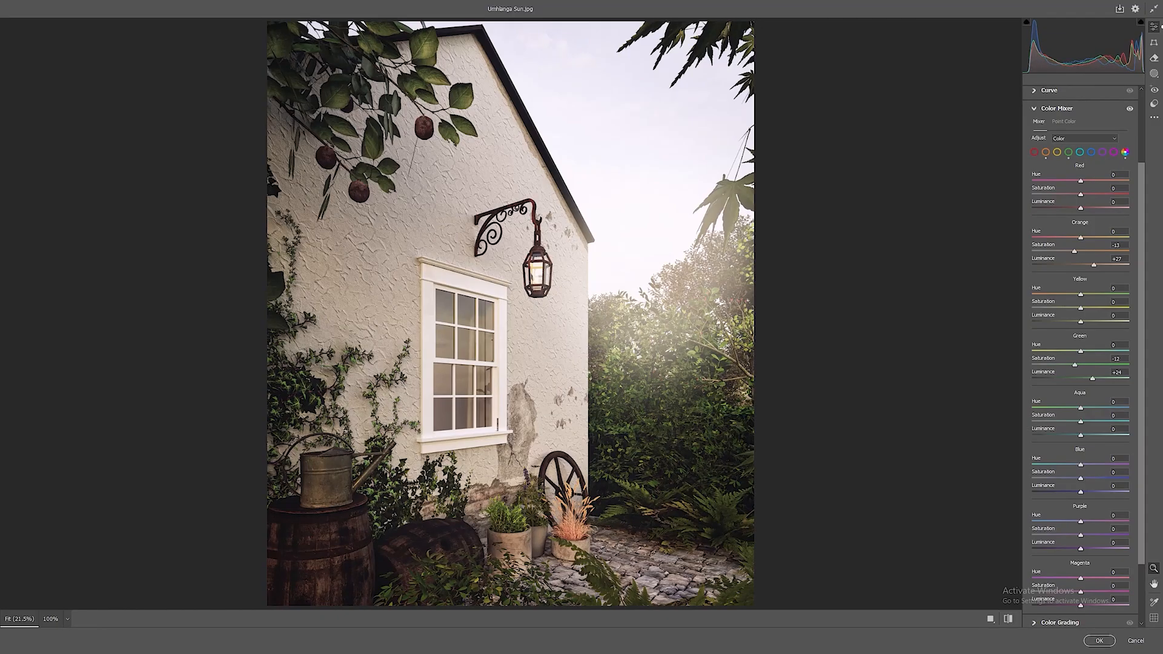
{"action": "scroll", "coordinate": [1080, 357], "scroll_direction": "down", "scroll_amount": 3}
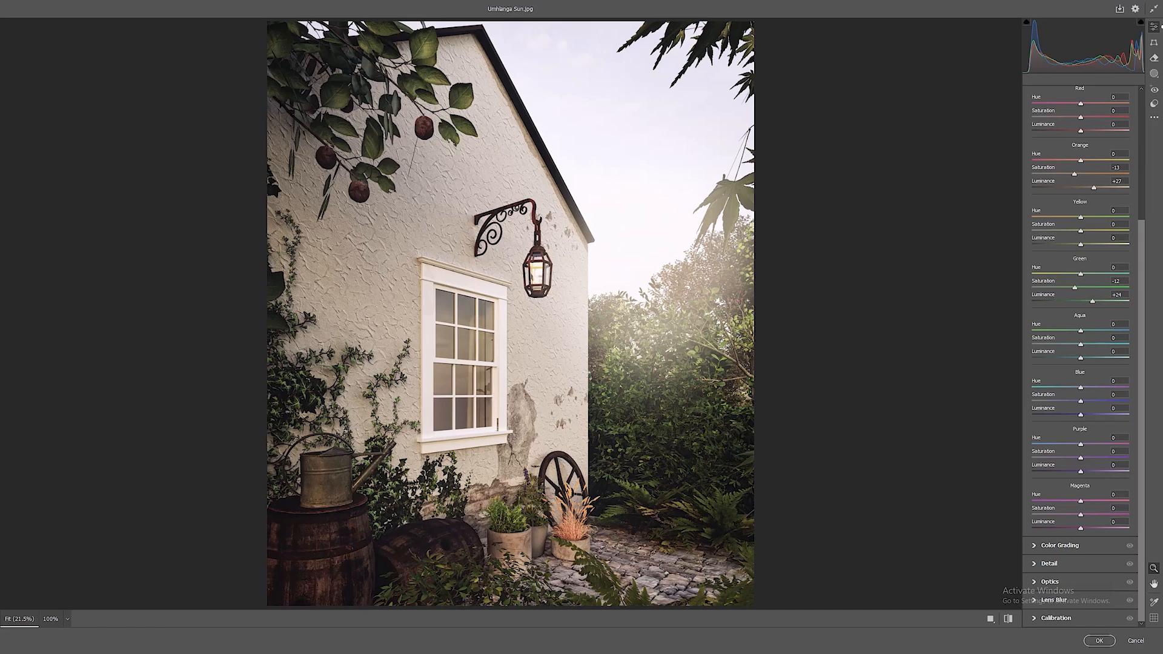
{"action": "scroll", "coordinate": [1080, 357], "scroll_direction": "up", "scroll_amount": 7}
{"action": "left_click", "coordinate": [1035, 203]}
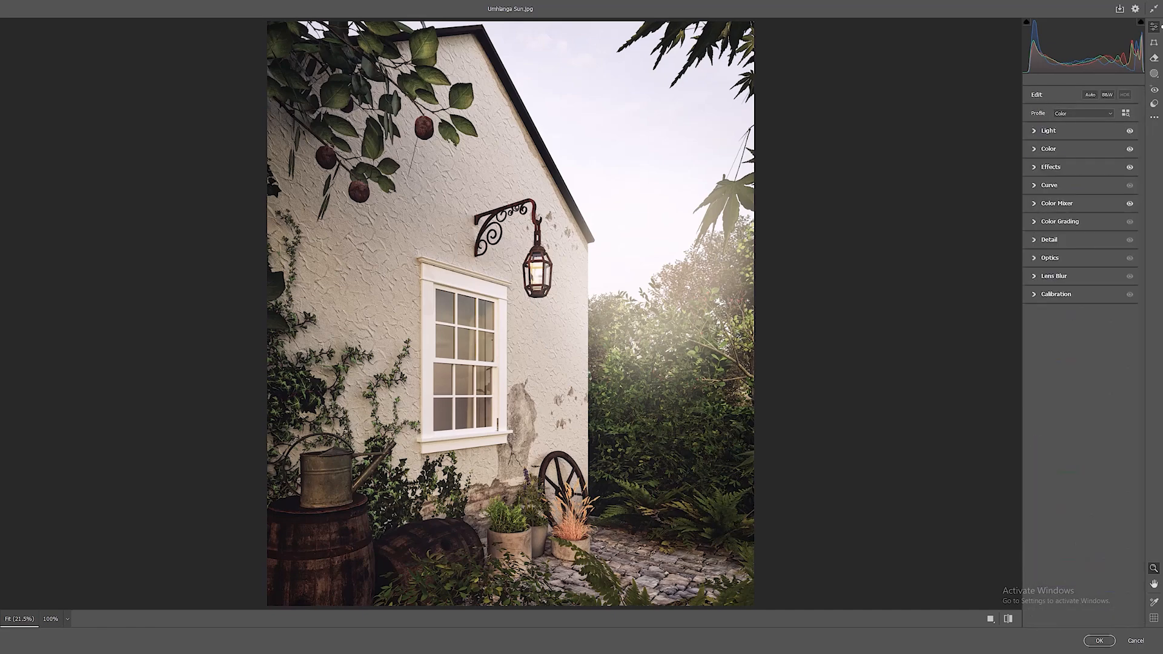
Set Sharpening to 34, judging its effect at 100% zoom, and apply the Camera Raw Filter.
{"action": "left_click", "coordinate": [1035, 240]}
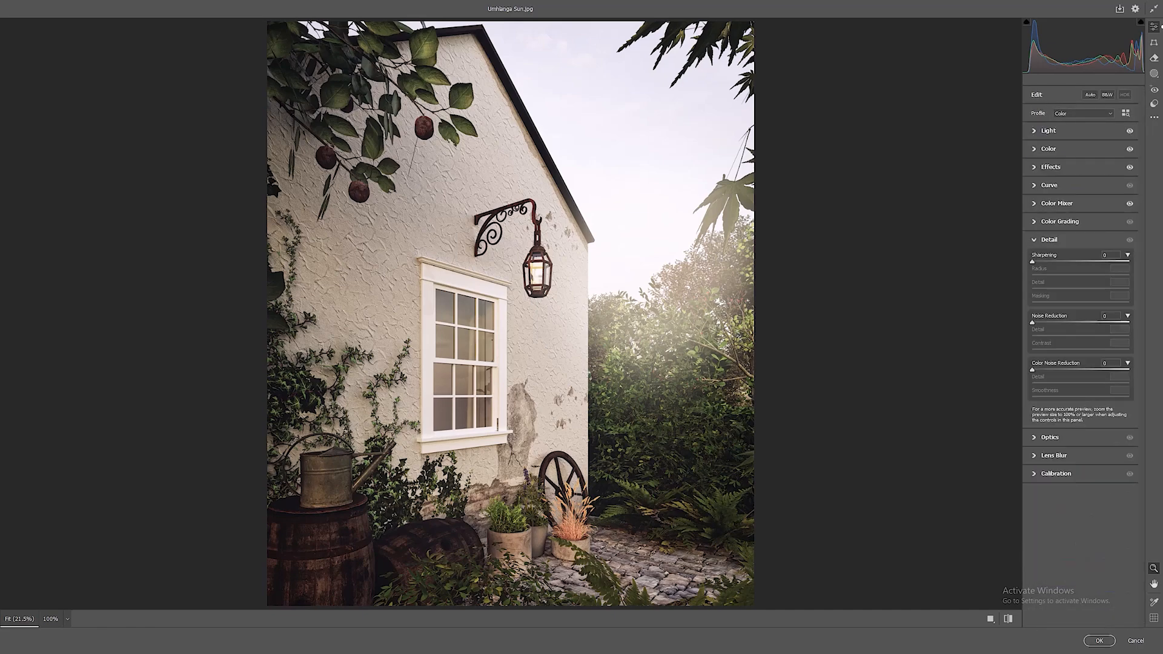
{"action": "left_click_drag", "start_coordinate": [1032, 262], "coordinate": [1117, 261]}
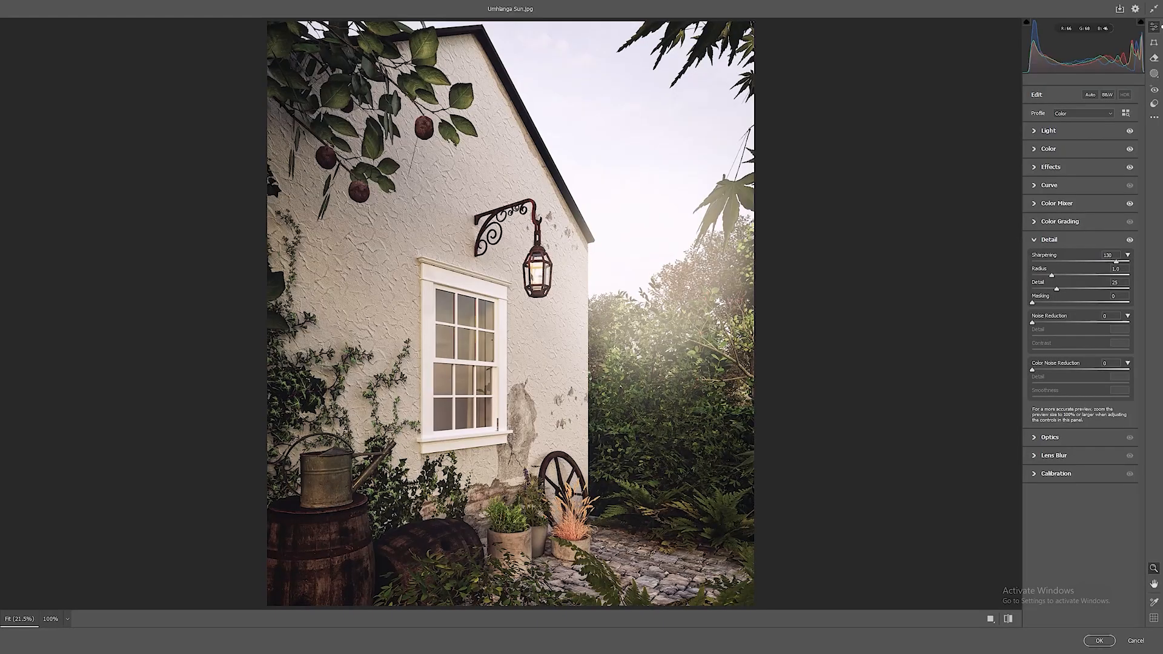
{"action": "left_click", "coordinate": [666, 486]}
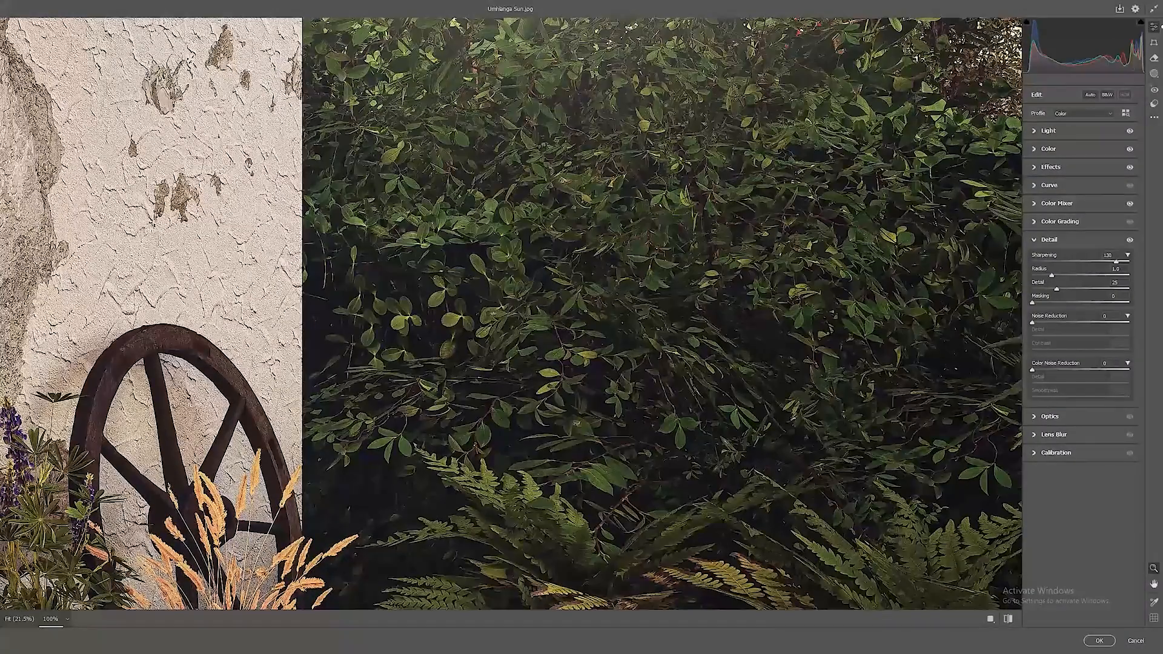
{"action": "key", "text": "ctrl+z"}
{"action": "key", "text": "ctrl+shift+z"}
{"action": "key", "text": "ctrl+z"}
{"action": "key", "text": "ctrl+shift+z"}
{"action": "left_click_drag", "start_coordinate": [1058, 262], "coordinate": [1054, 262]}
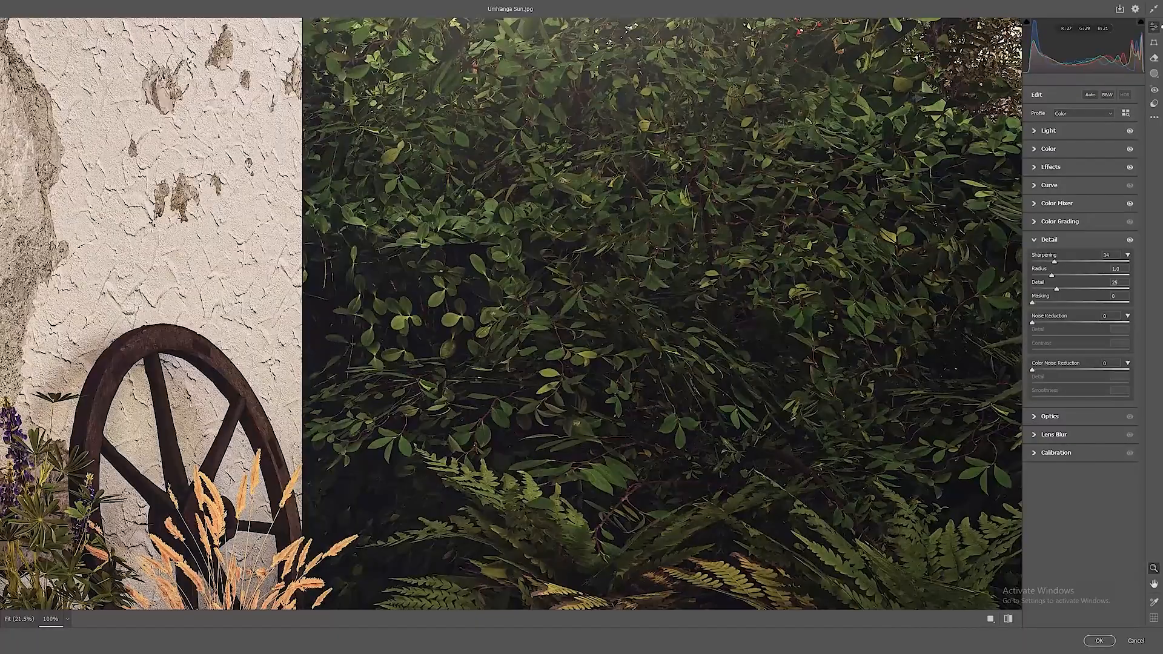
{"action": "scroll", "coordinate": [674, 325], "scroll_direction": "down", "scroll_amount": 5, "text": "alt"}
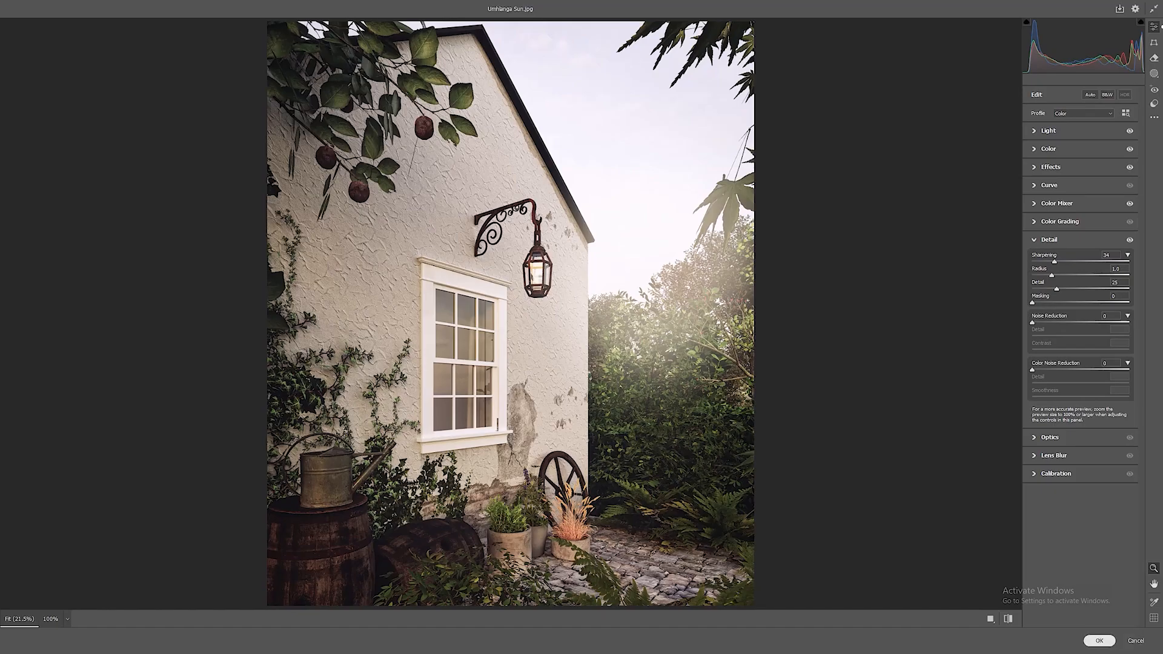
{"action": "left_click", "coordinate": [1098, 641]}
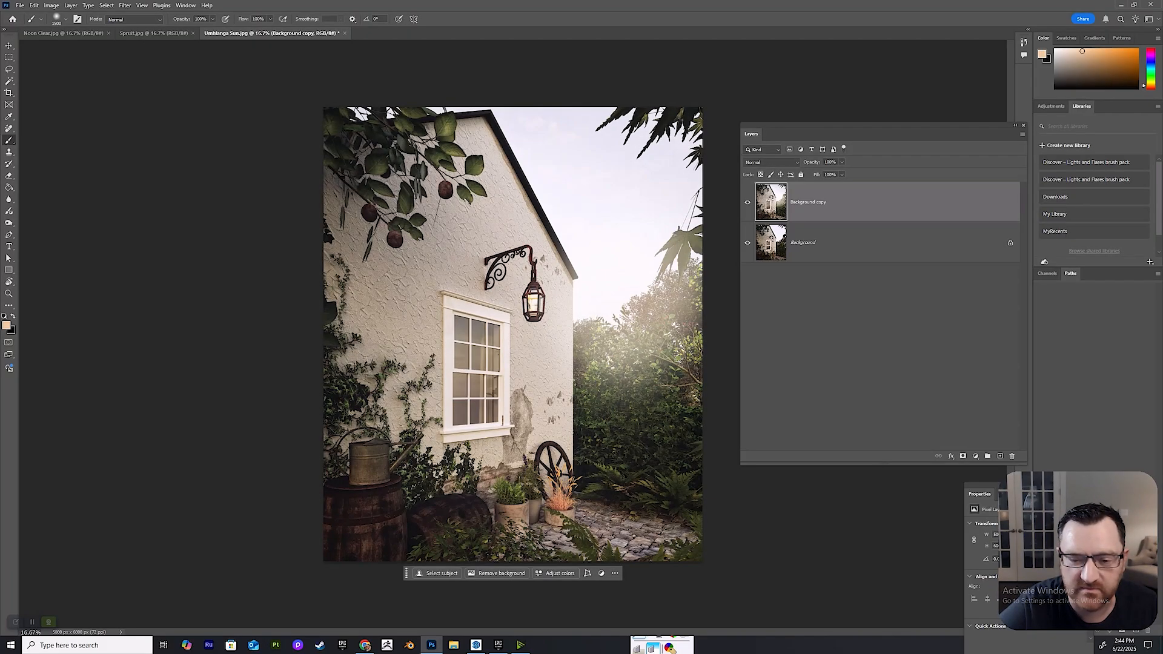
Duplicate the Background and Background copy layers together and merge the two duplicates into one layer.
{"action": "right_click", "coordinate": [811, 200]}
{"action": "left_click", "coordinate": [803, 242]}
{"action": "left_click", "coordinate": [803, 242]}
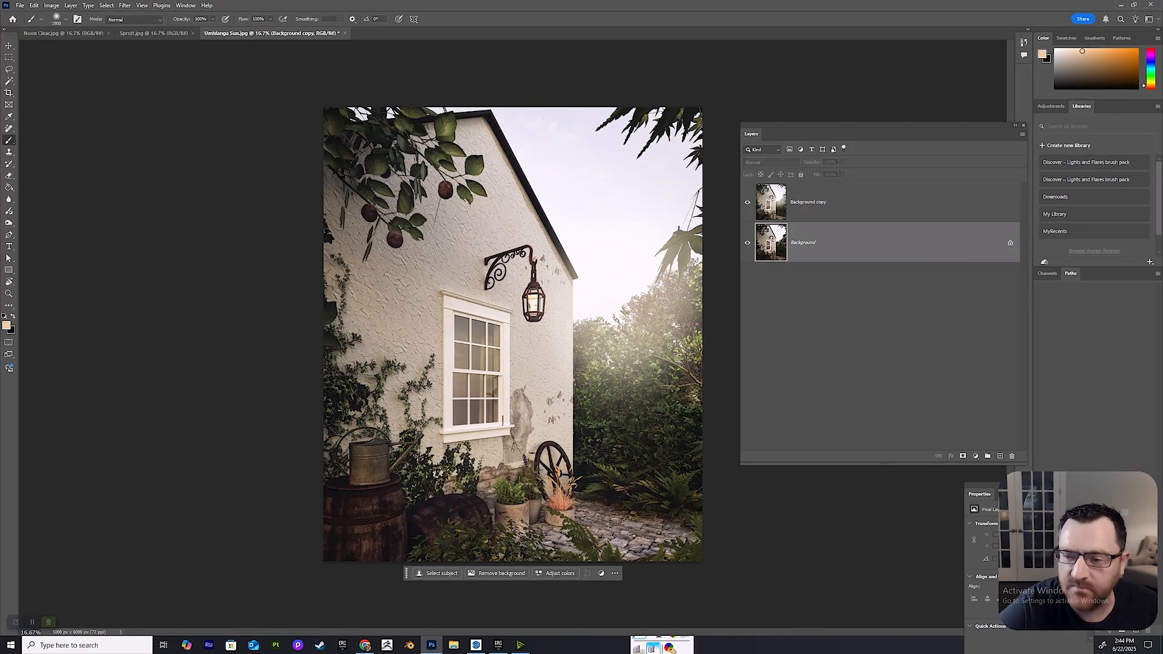
{"action": "left_click", "coordinate": [872, 202], "text": "shift"}
{"action": "right_click", "coordinate": [874, 193]}
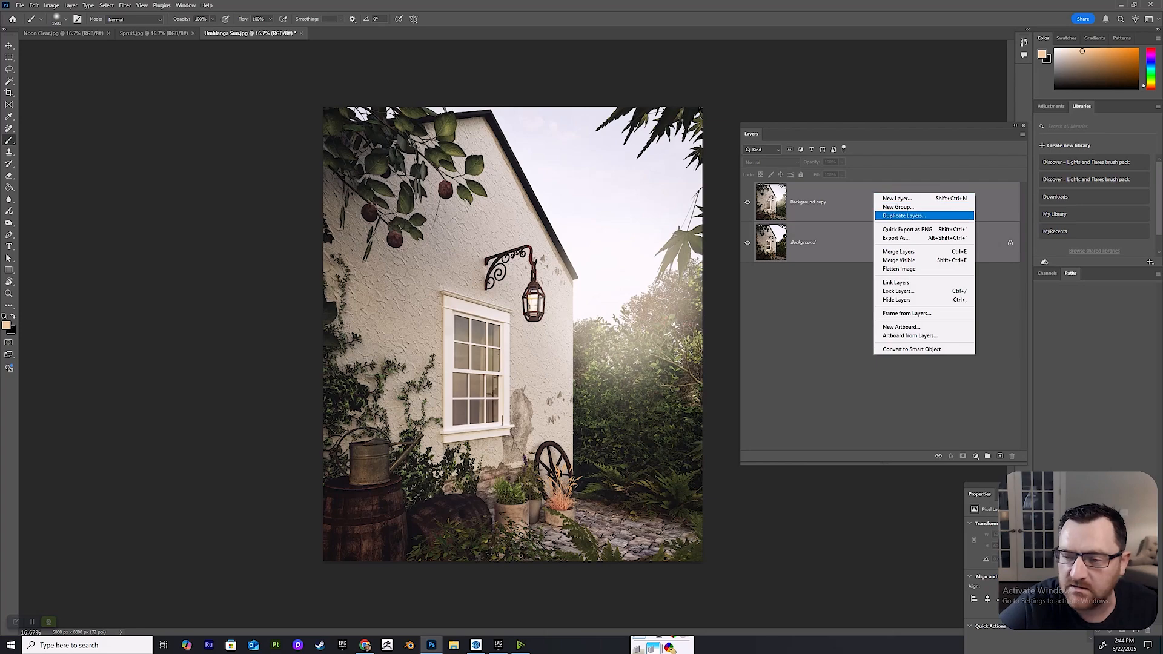
{"action": "left_click", "coordinate": [903, 205]}
{"action": "key", "text": "Return"}
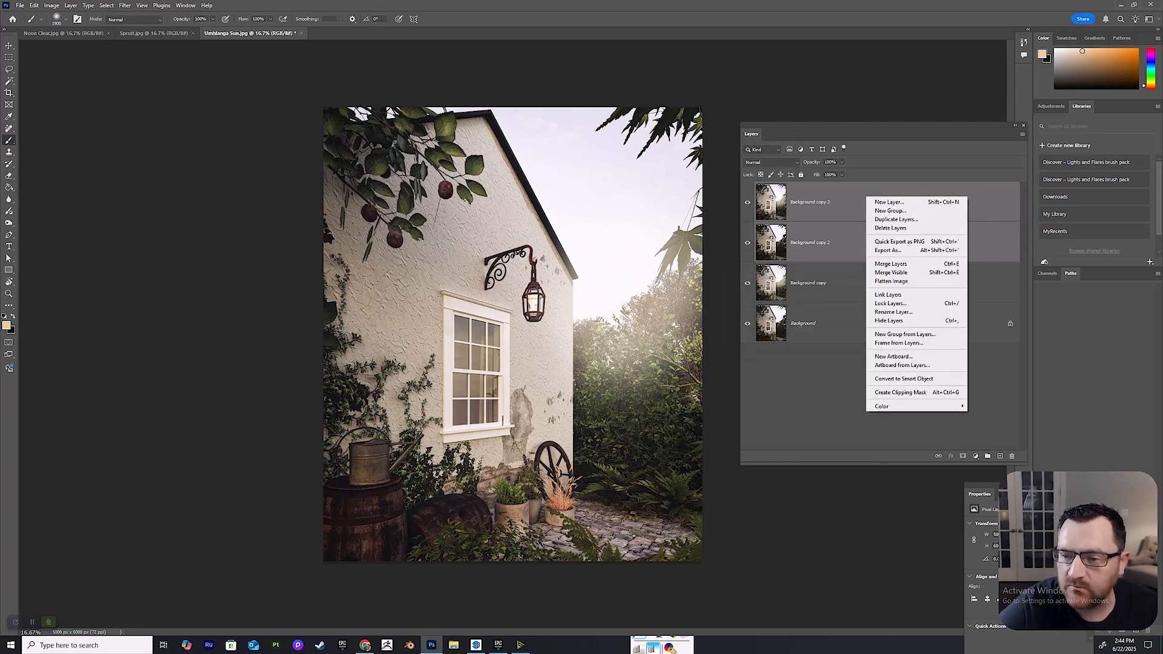
{"action": "right_click", "coordinate": [868, 198]}
{"action": "left_click", "coordinate": [894, 264]}
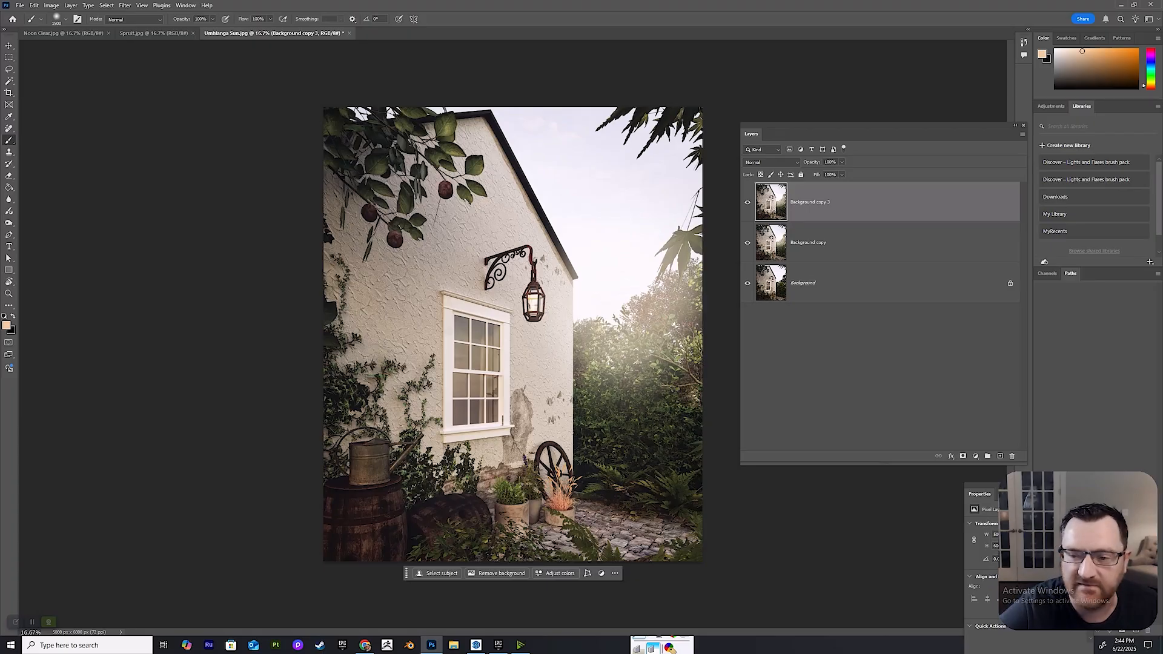
Duplicate the merged layer Background copy 3.
{"action": "right_click", "coordinate": [835, 207]}
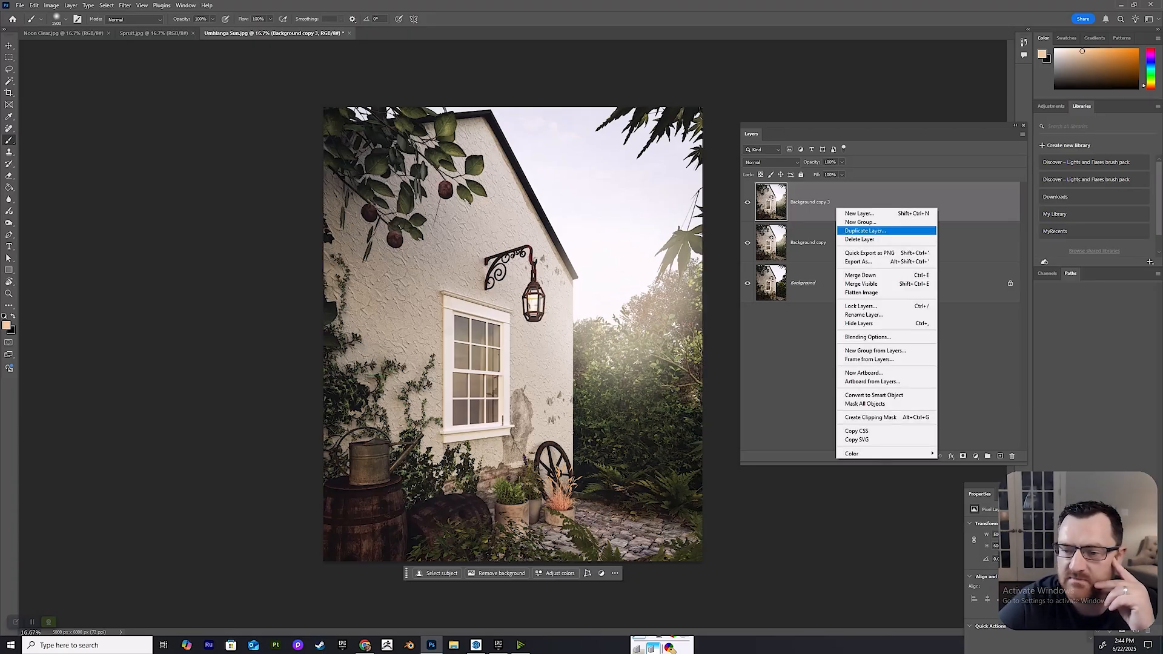
{"action": "left_click", "coordinate": [864, 230]}
{"action": "key", "text": "Return"}
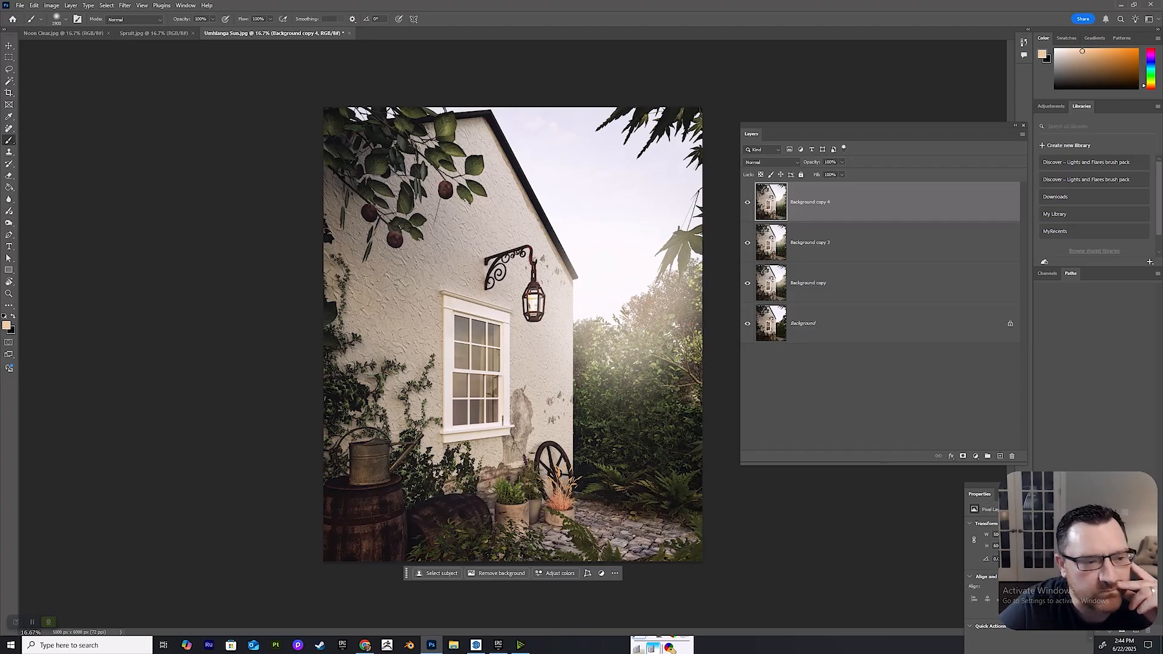
Select the Blur tool and raise its Strength.
{"action": "left_click", "coordinate": [9, 199]}
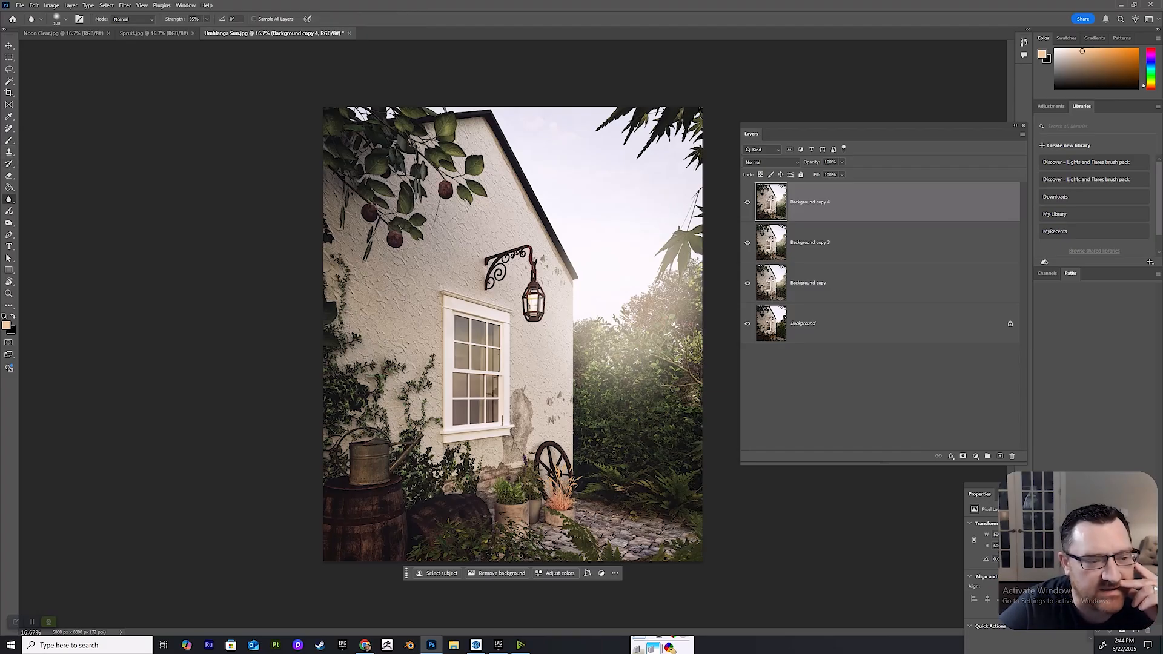
{"action": "right_click", "coordinate": [9, 199]}
{"action": "left_click", "coordinate": [36, 199]}
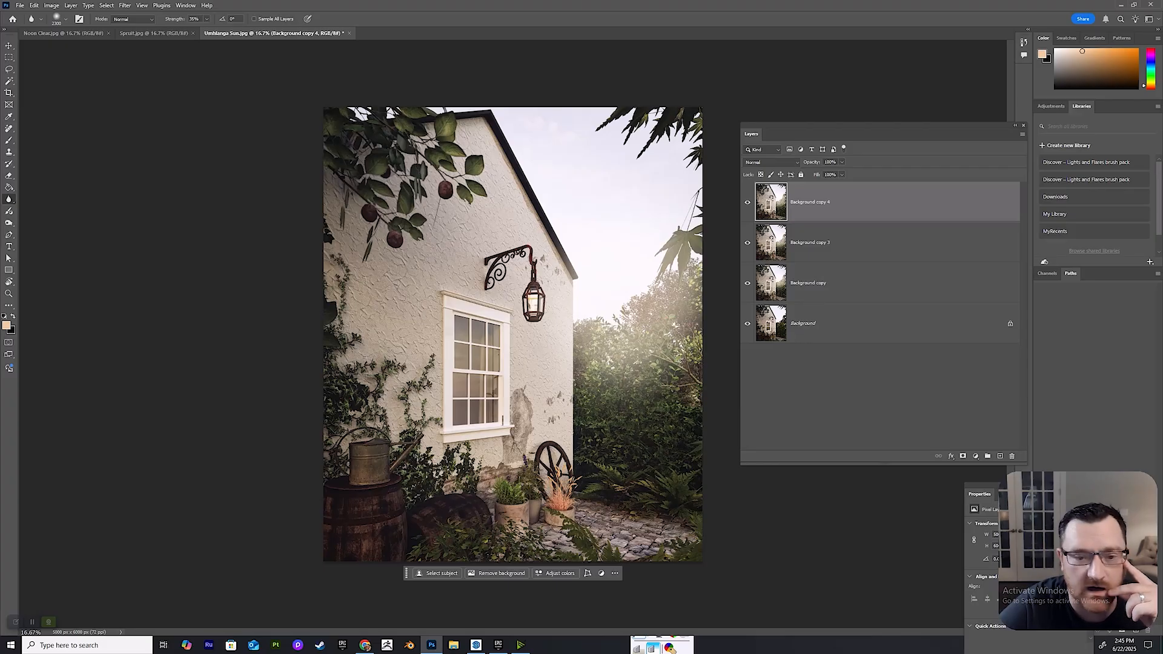
{"action": "left_click", "coordinate": [206, 19]}
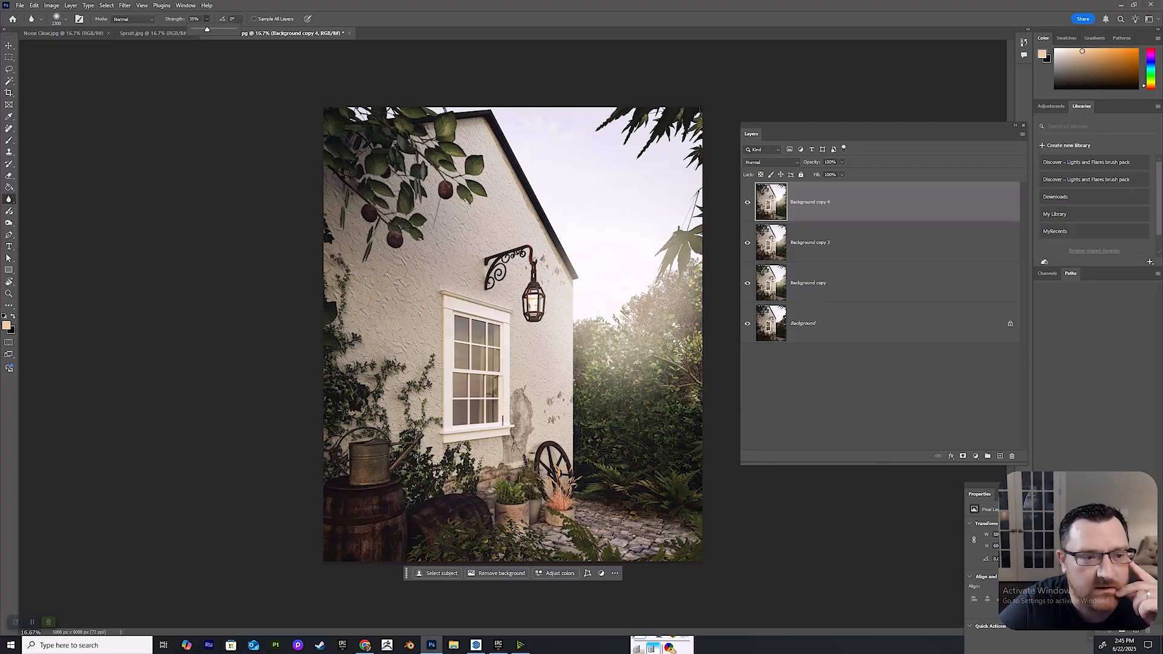
{"action": "left_click_drag", "start_coordinate": [206, 29], "coordinate": [214, 29]}
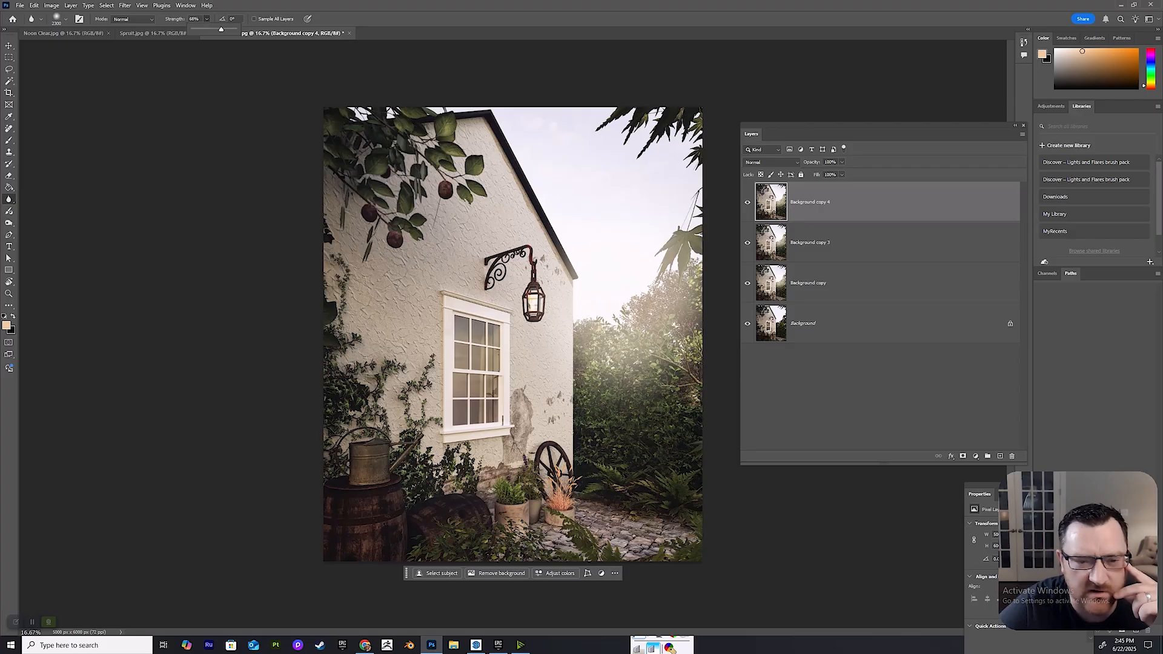
{"action": "key", "text": "Return"}
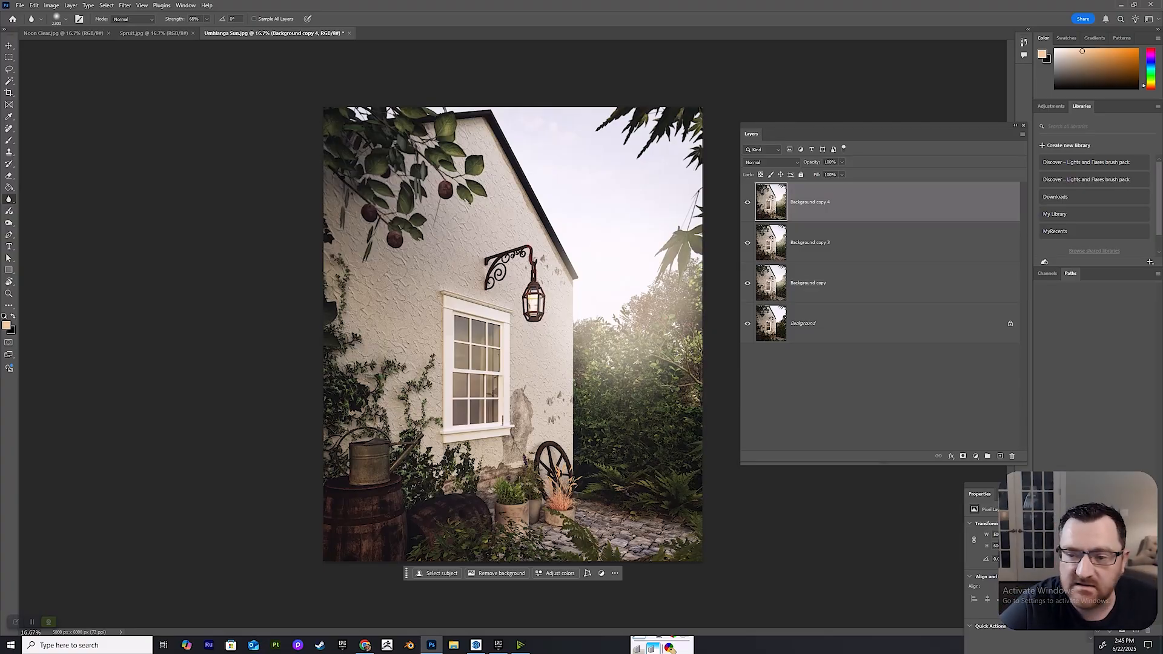
Apply a Gaussian Blur with a radius of 10.0 pixels to Background copy 4.
{"action": "left_click", "coordinate": [125, 5]}
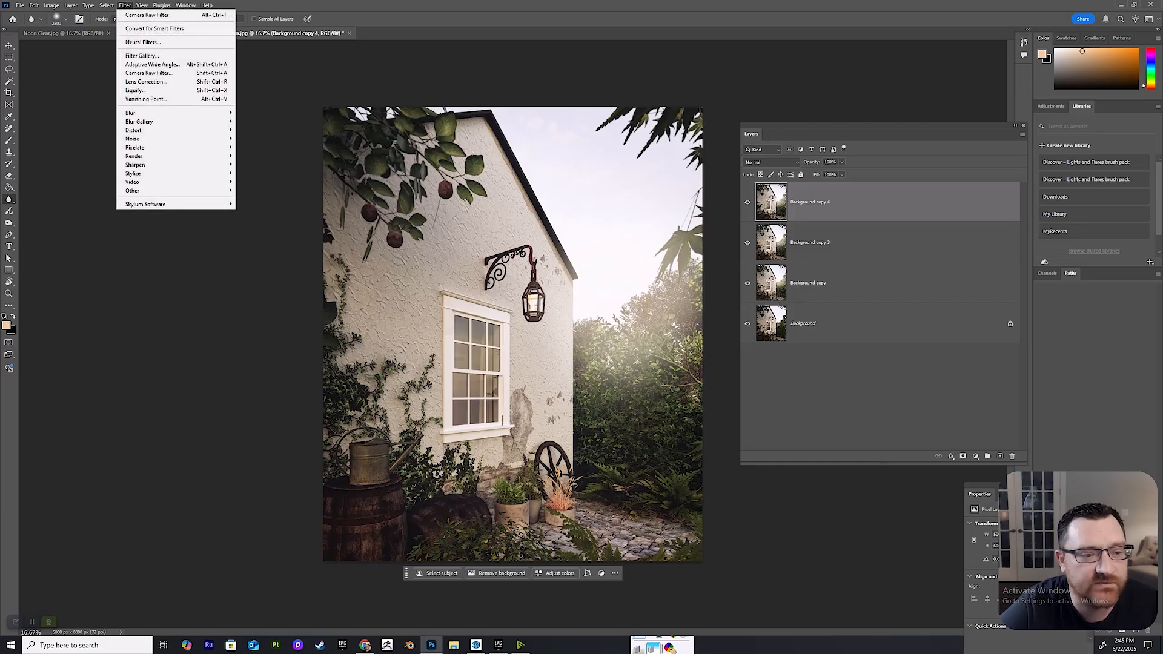
{"action": "mouse_move", "coordinate": [131, 113]}
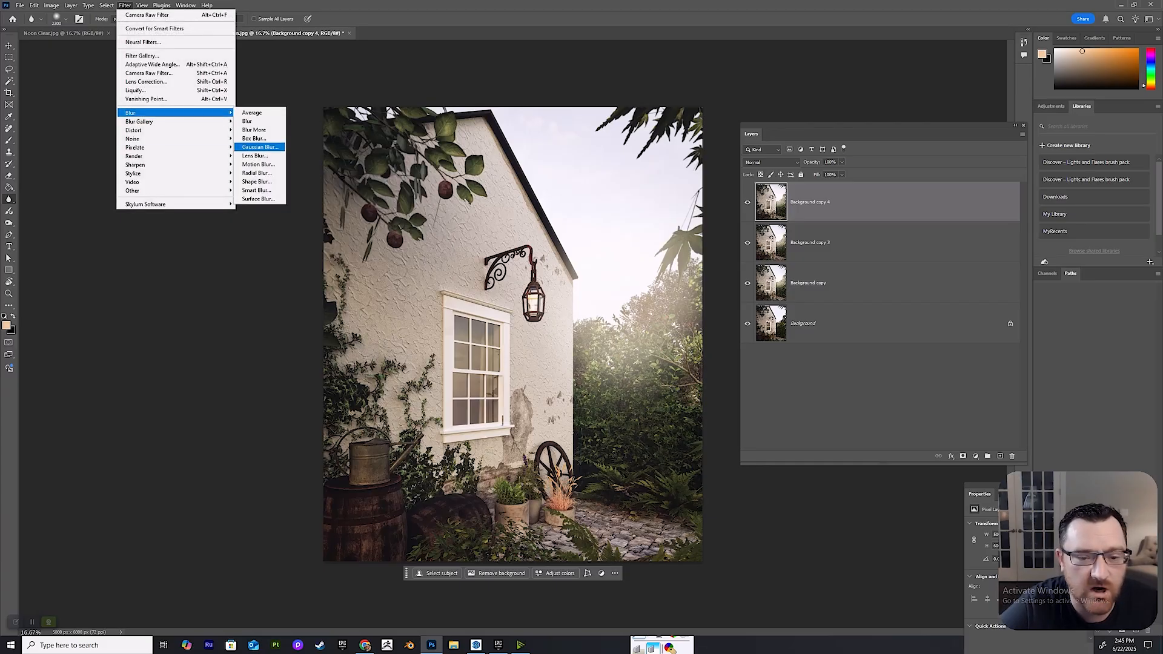
{"action": "left_click", "coordinate": [254, 148]}
{"action": "left_click_drag", "start_coordinate": [843, 472], "coordinate": [870, 472]}
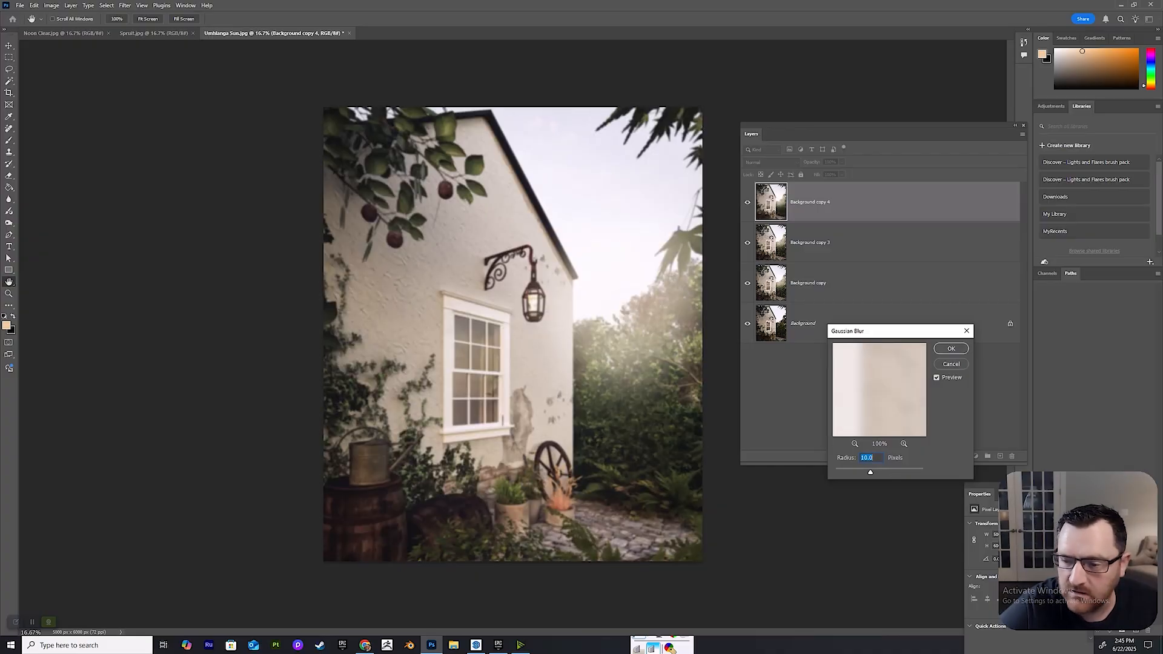
{"action": "key", "text": "Return"}
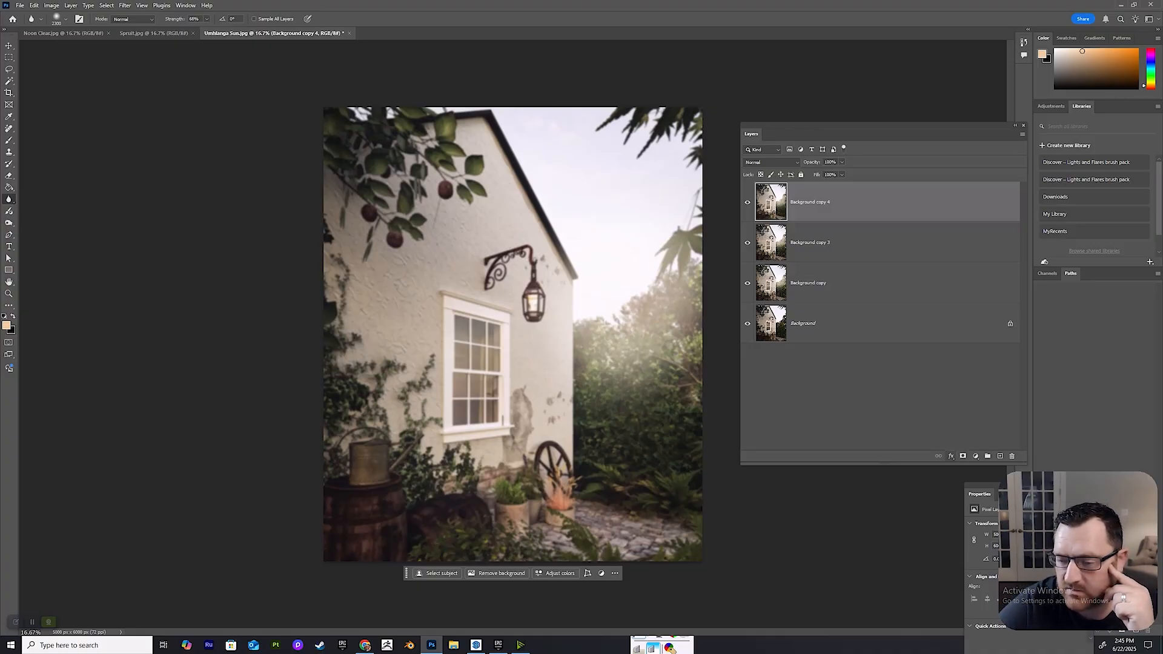
Add a layer mask to Background copy 4, paint it black around the lantern and upper window with a soft brush, and check the mask.
{"action": "left_click", "coordinate": [962, 455]}
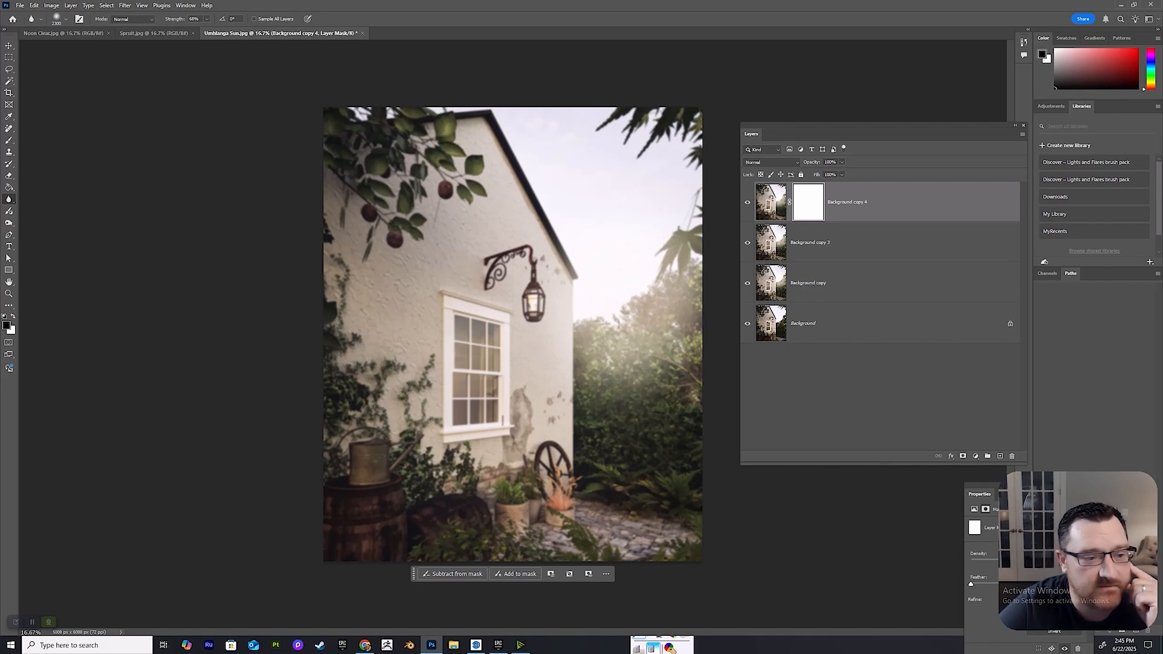
{"action": "left_click", "coordinate": [47, 140]}
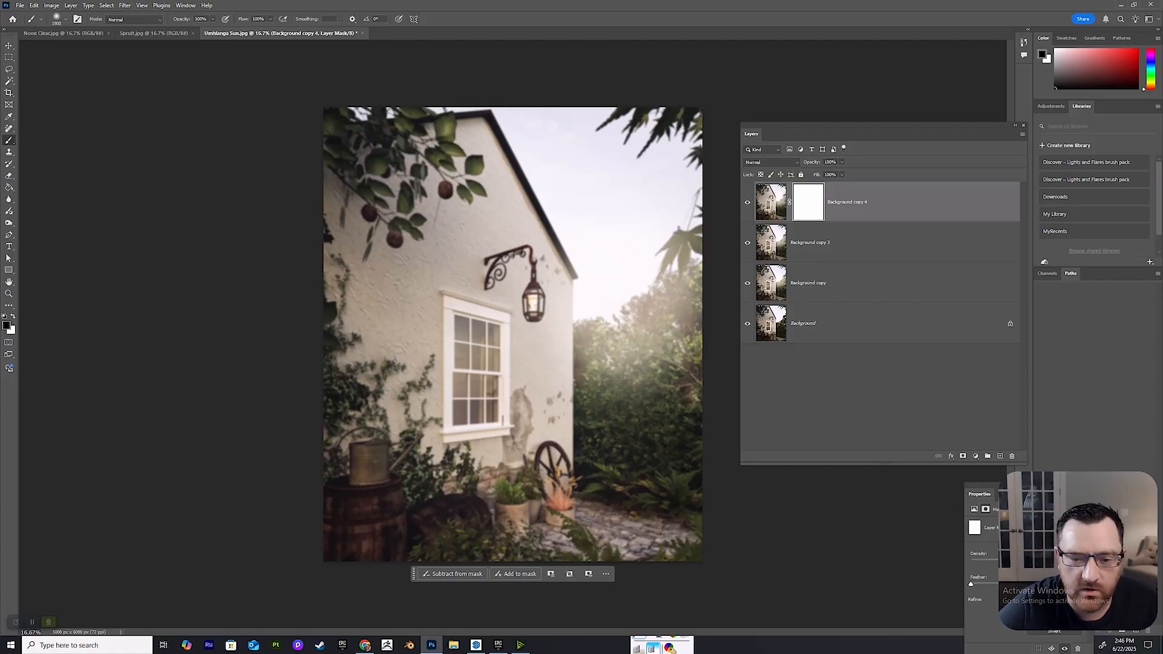
{"action": "left_click", "coordinate": [515, 284]}
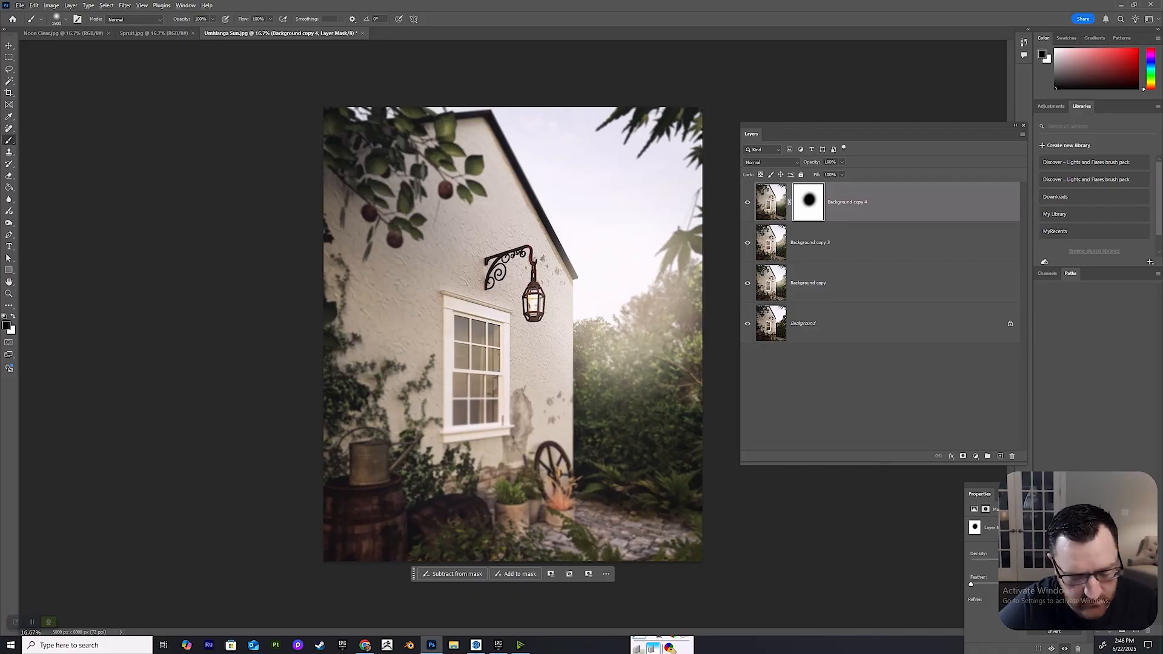
{"action": "left_click", "coordinate": [808, 202], "text": "alt"}
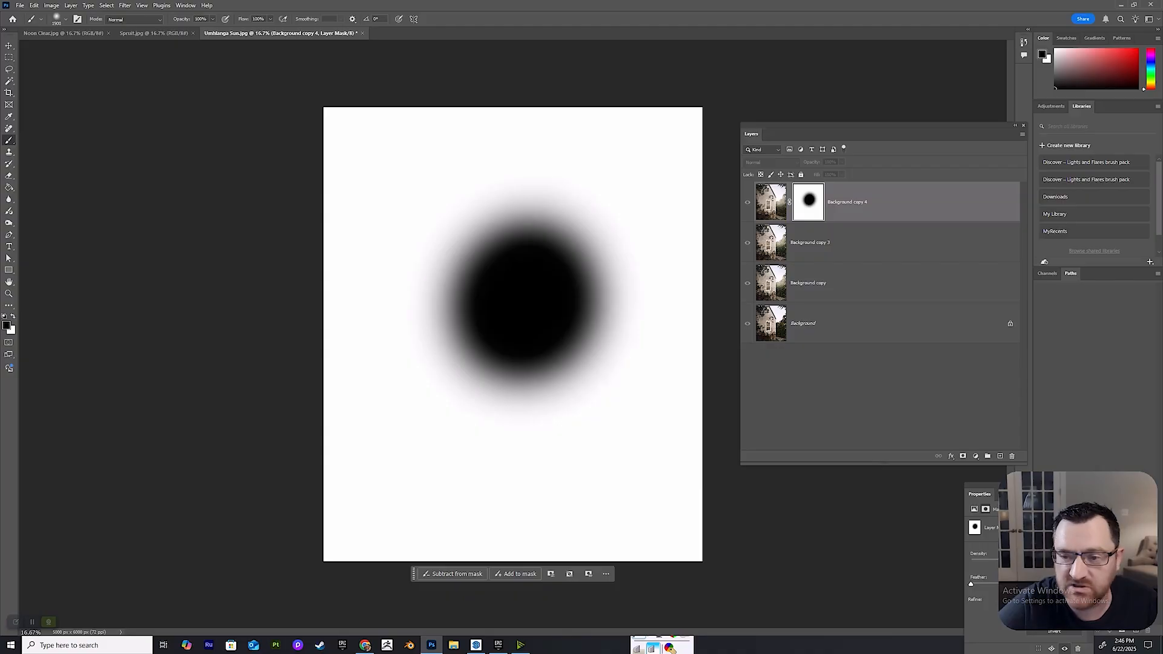
{"action": "left_click", "coordinate": [771, 202]}
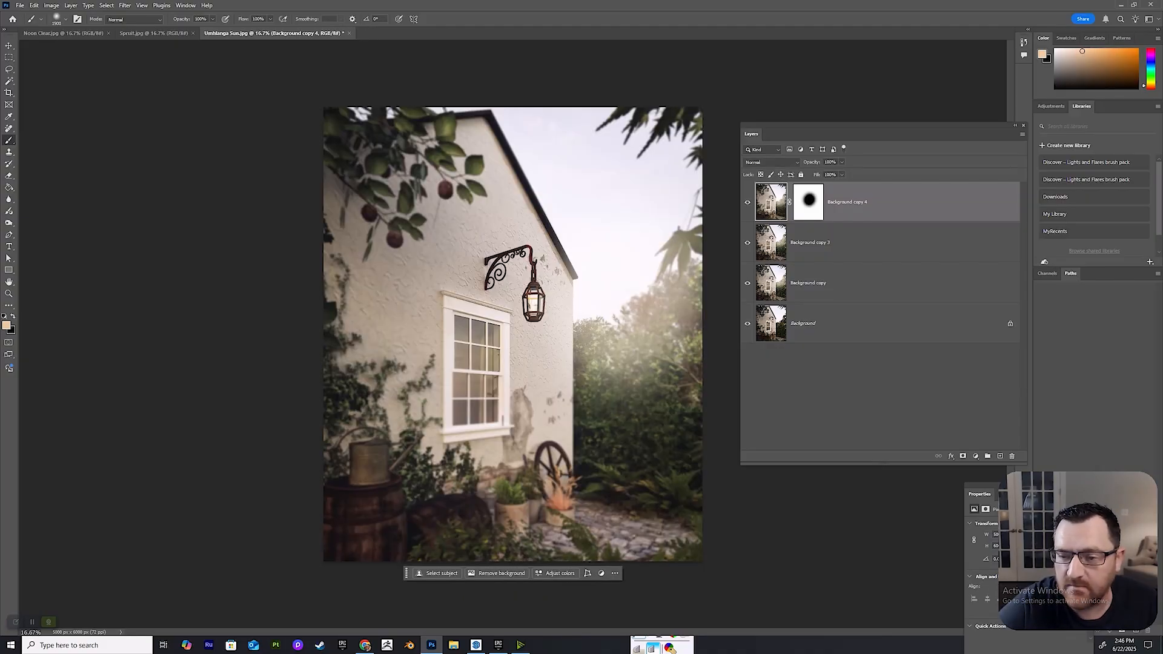
{"action": "left_click", "coordinate": [808, 201]}
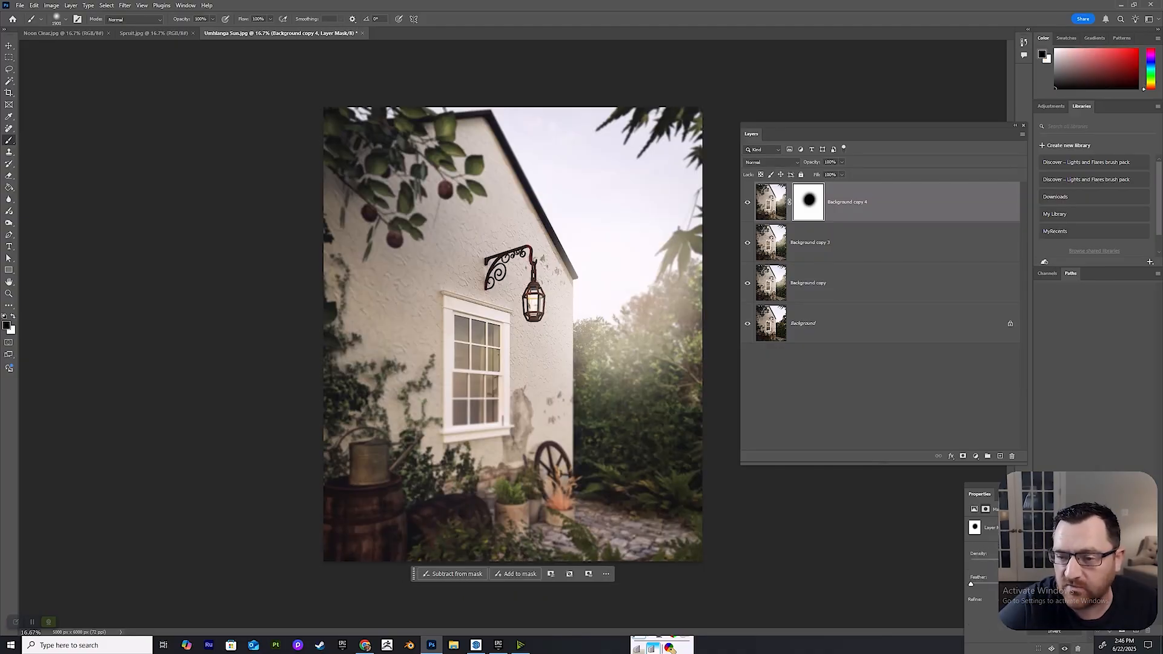
Extend the black area of Background copy 4's mask across the lantern bracket toward the middle of the house wall.
{"action": "left_click", "coordinate": [808, 202], "text": "alt"}
{"action": "mouse_move", "coordinate": [563, 261]}
{"action": "left_mouse_down"}
{"action": "mouse_move", "coordinate": [596, 227]}
{"action": "mouse_move", "coordinate": [521, 218]}
{"action": "mouse_move", "coordinate": [466, 284]}
{"action": "left_mouse_up"}
{"action": "left_click", "coordinate": [771, 202]}
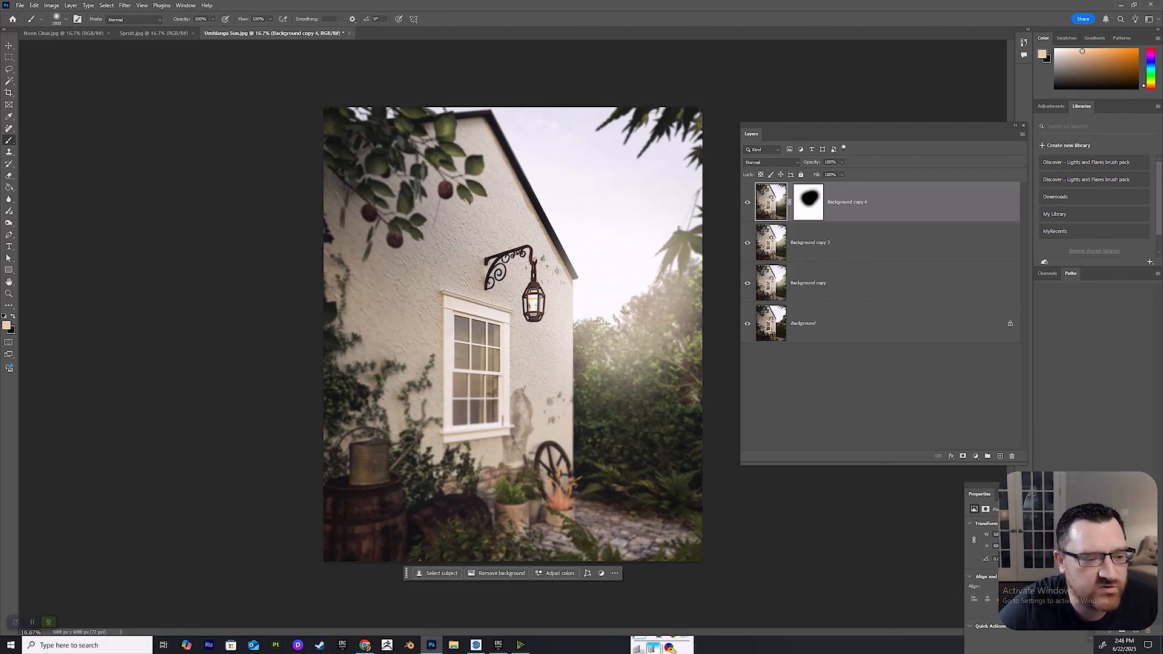
Lower the brush opacity to about 50%, reset the colours to black and white, and undo the test stroke made on the layer image.
{"action": "key", "text": "x"}
{"action": "left_click", "coordinate": [212, 19]}
{"action": "left_click_drag", "start_coordinate": [214, 29], "coordinate": [192, 29]}
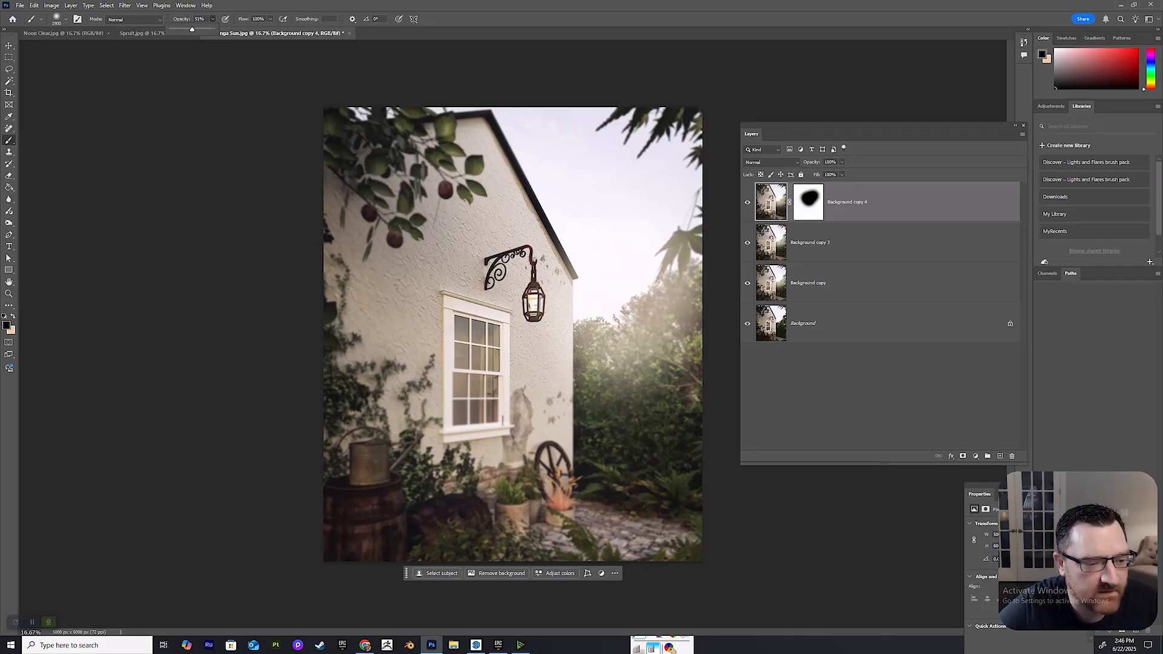
{"action": "key", "text": "d"}
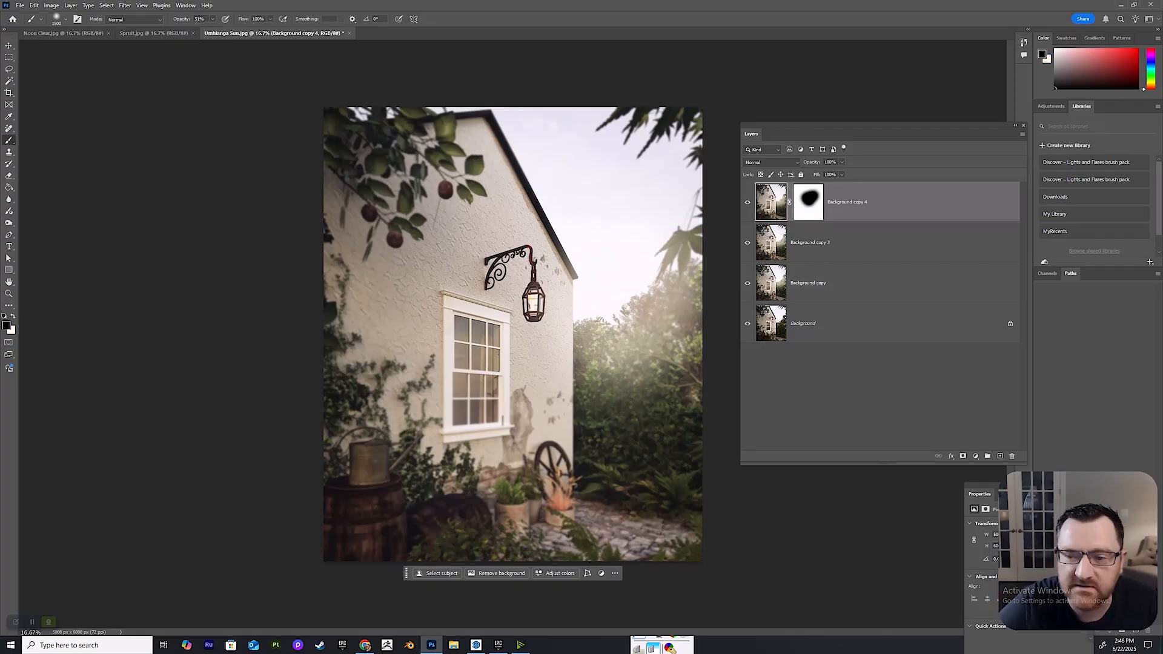
{"action": "left_click", "coordinate": [553, 383]}
{"action": "key", "text": "ctrl+z"}
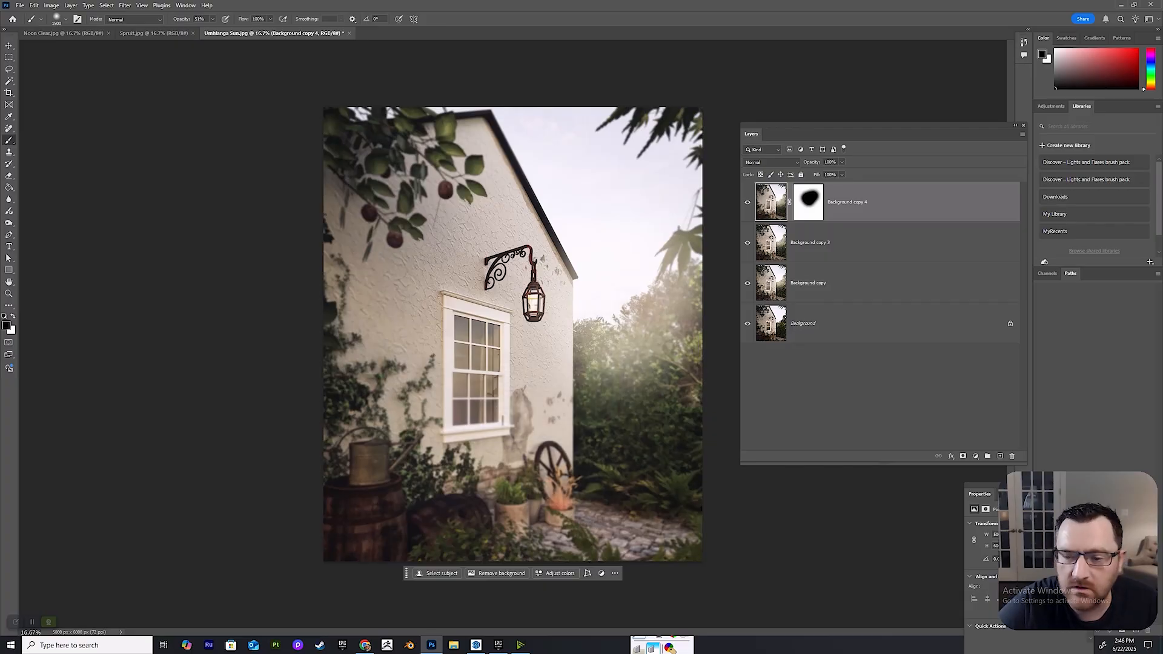
Paint Background copy 4's mask with the partly opaque black brush over the lower window, wheel, plants and barrel area.
{"action": "left_click", "coordinate": [808, 202]}
{"action": "left_click", "coordinate": [771, 202]}
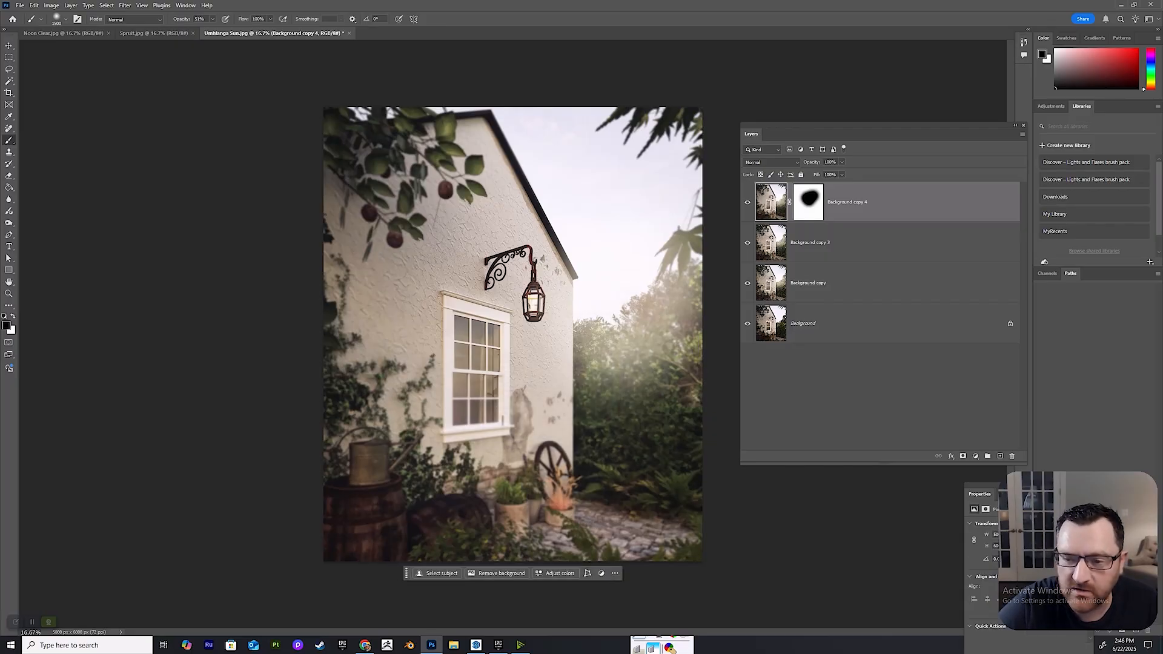
{"action": "left_click", "coordinate": [808, 202]}
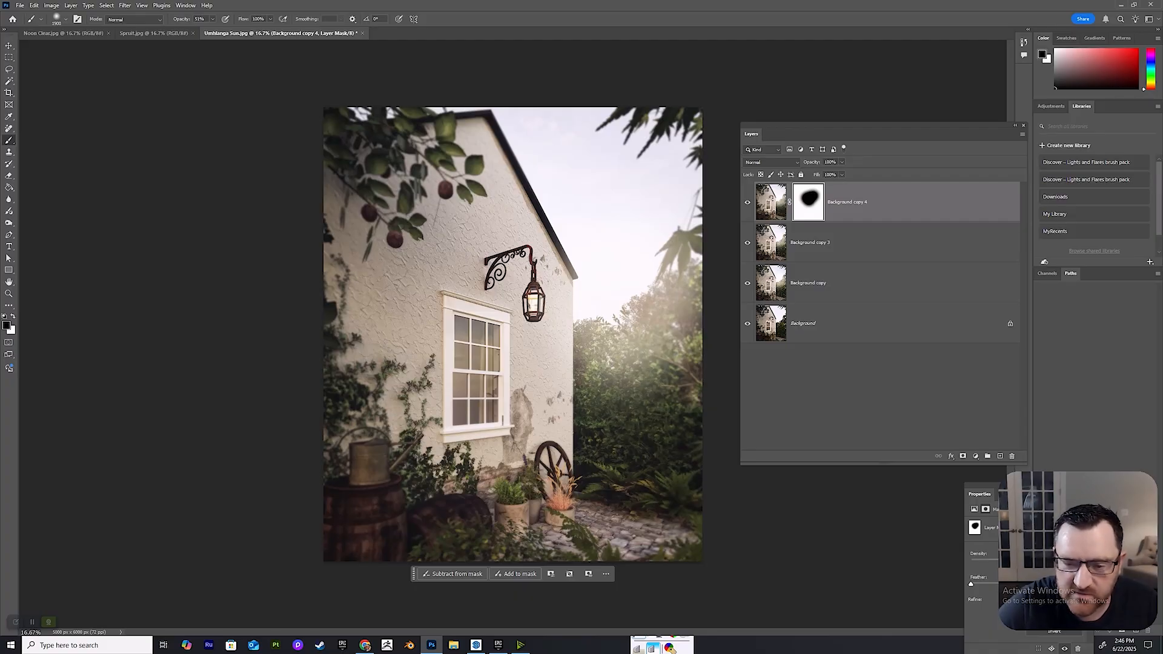
{"action": "key", "text": "ctrl+shift+z"}
{"action": "key", "text": "ctrl+shift+z"}
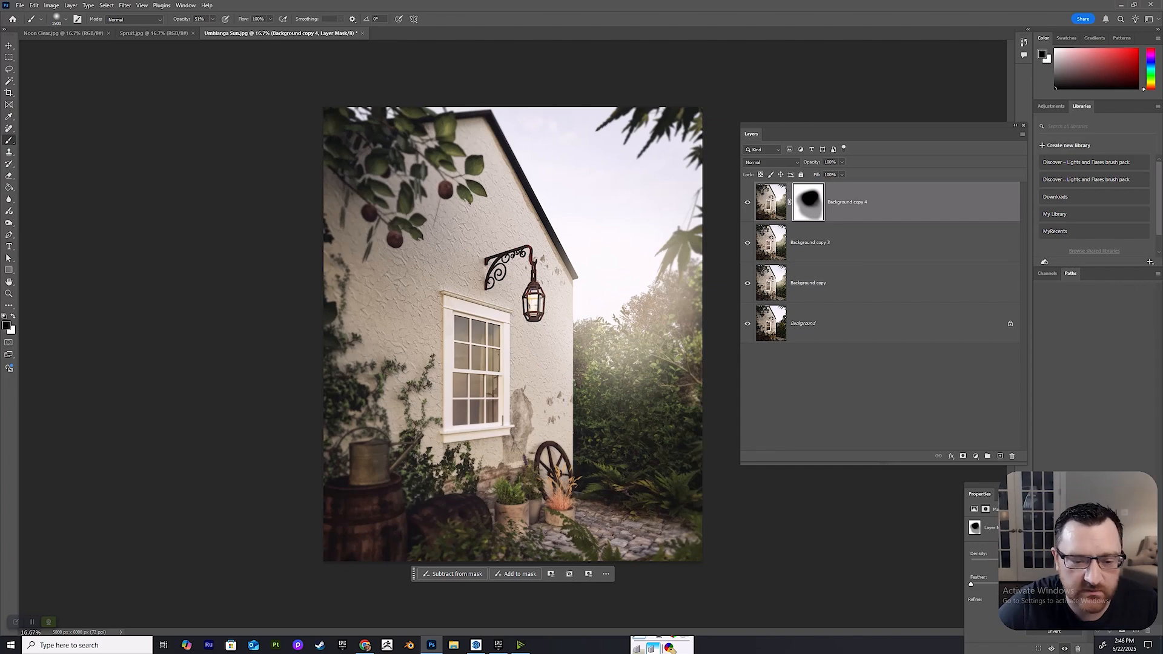
{"action": "key", "text": "ctrl+shift+z"}
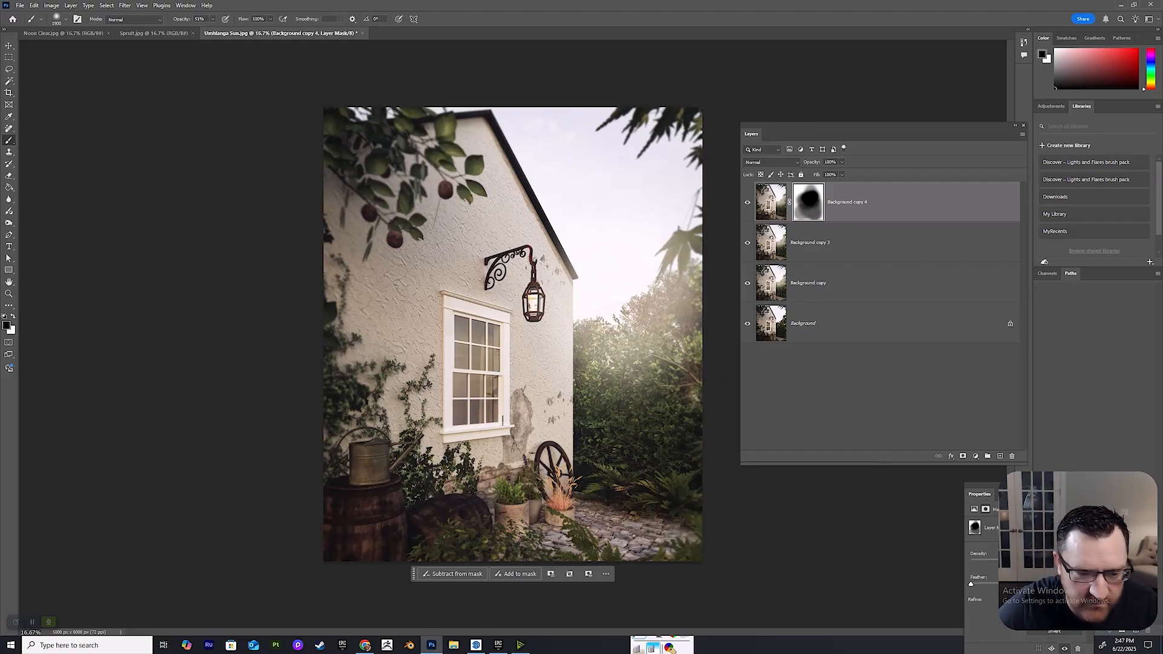
{"action": "left_click", "coordinate": [429, 467]}
{"action": "left_click", "coordinate": [429, 466]}
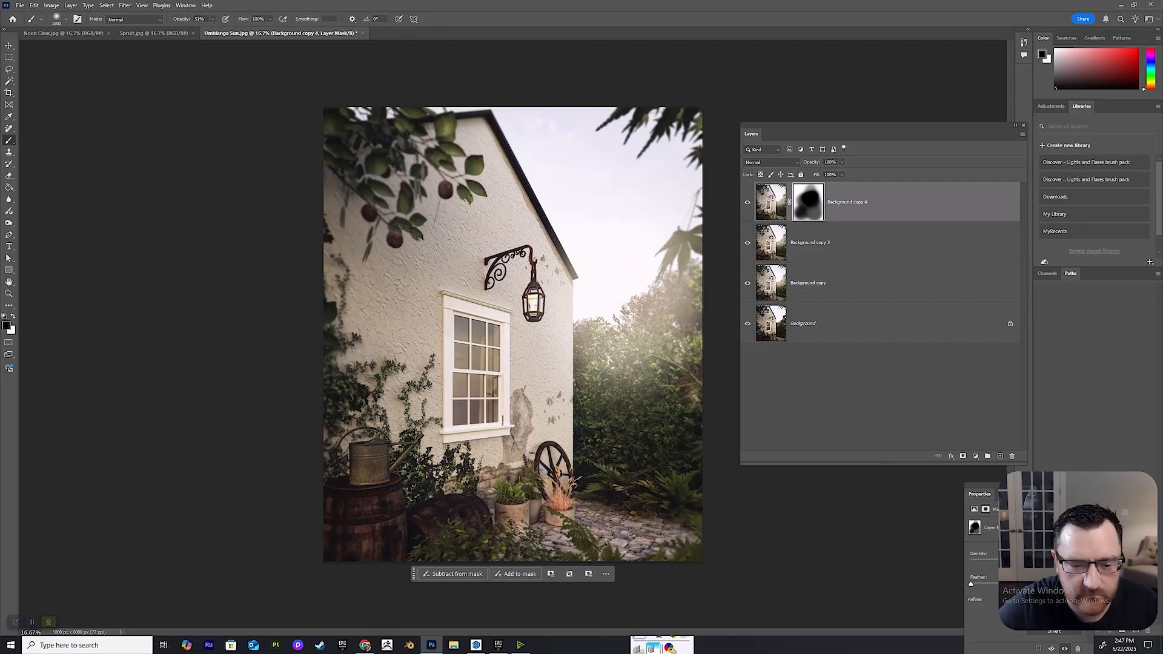
{"action": "left_click", "coordinate": [467, 427]}
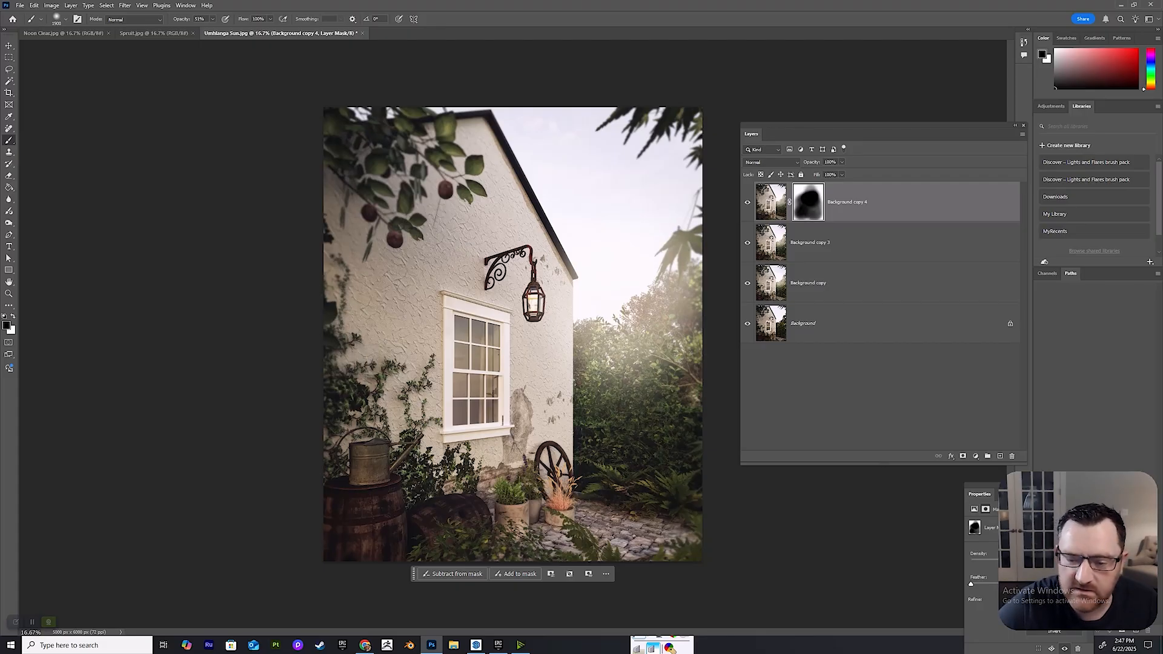
Reduce the opacity of Background copy 4 to about 58%, comparing the image with and without the blur layer.
{"action": "left_click", "coordinate": [842, 163]}
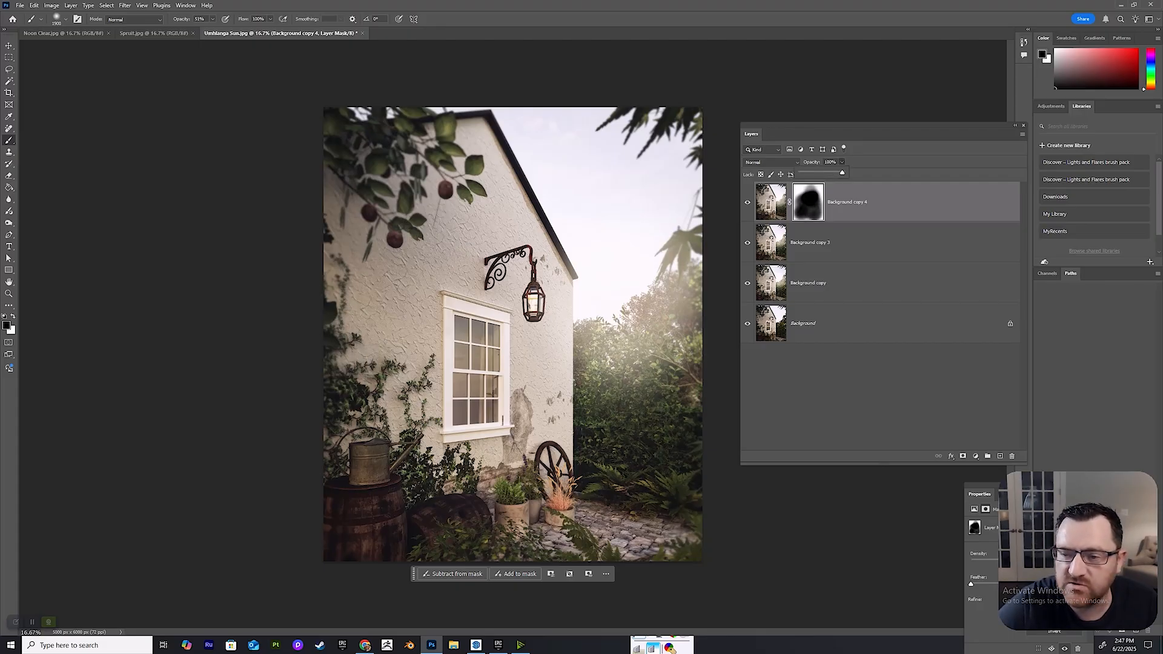
{"action": "left_click_drag", "start_coordinate": [843, 173], "coordinate": [814, 174]}
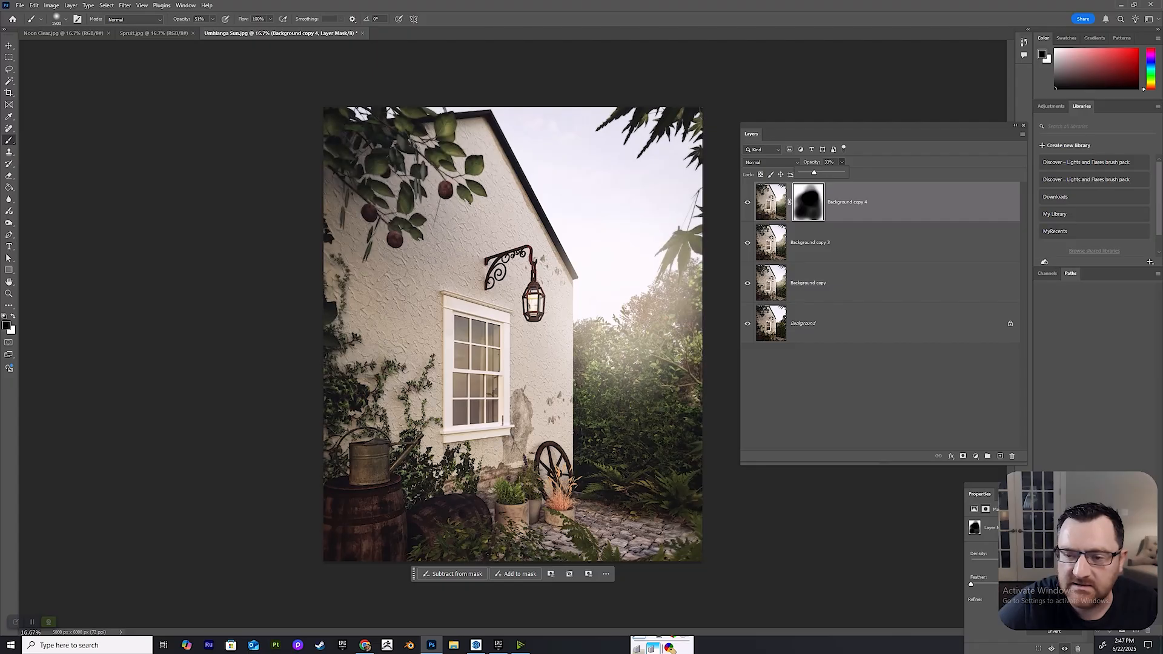
{"action": "left_click", "coordinate": [748, 202]}
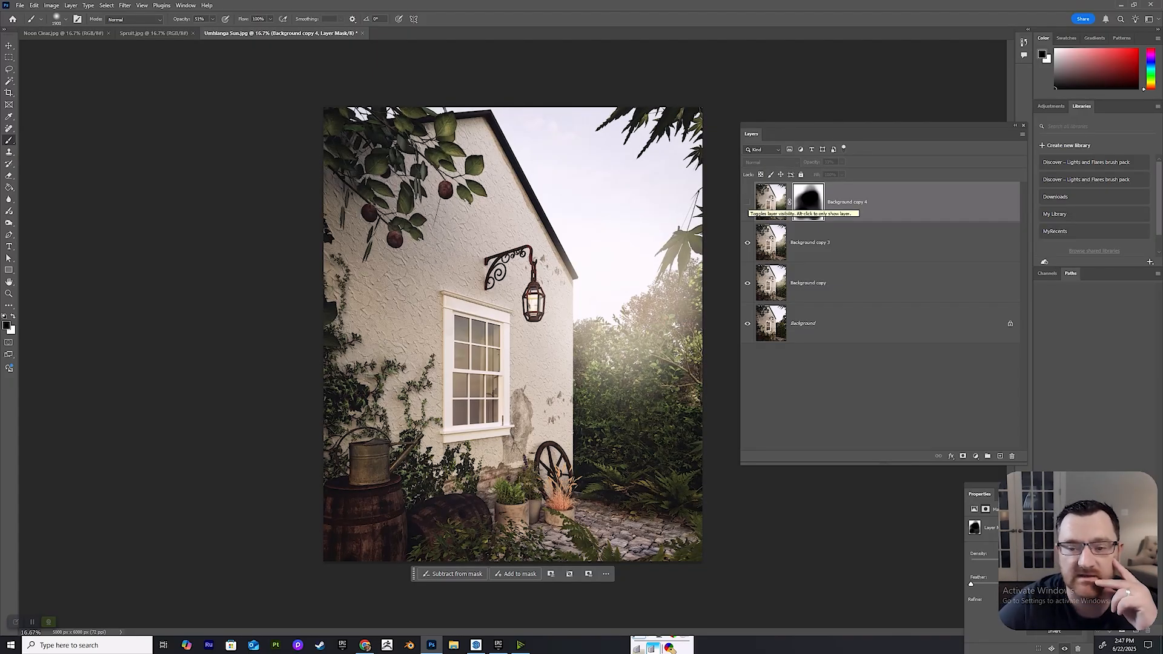
{"action": "left_click", "coordinate": [747, 202]}
{"action": "left_click", "coordinate": [748, 202]}
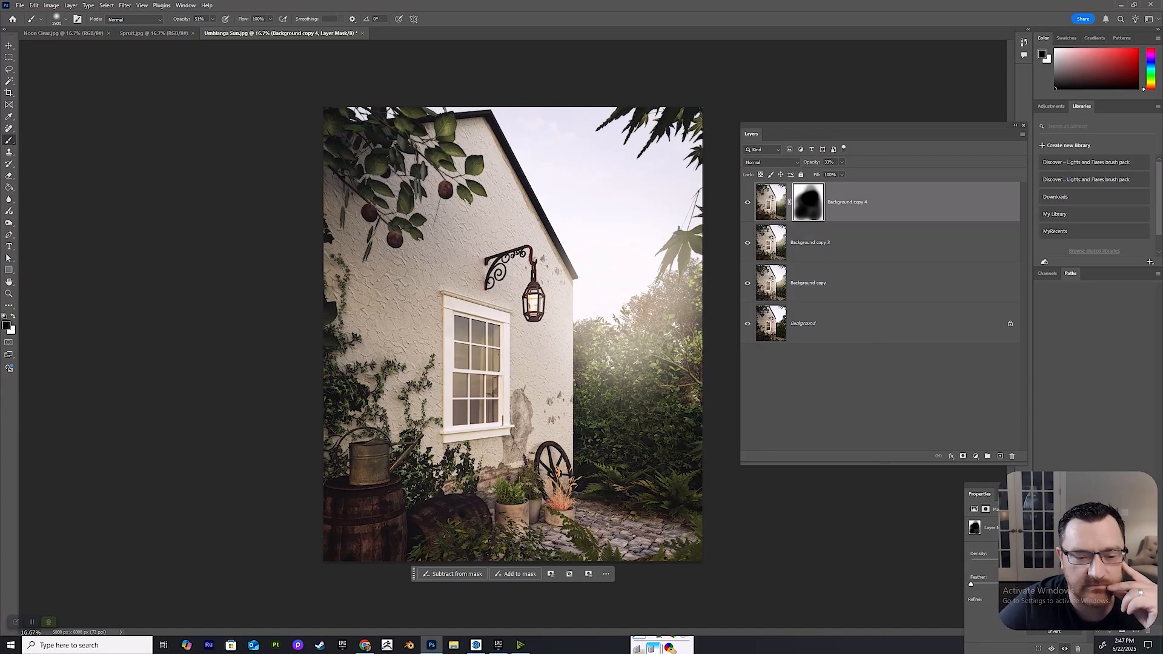
{"action": "left_click", "coordinate": [748, 203]}
{"action": "left_click", "coordinate": [747, 202]}
{"action": "left_click", "coordinate": [842, 174]}
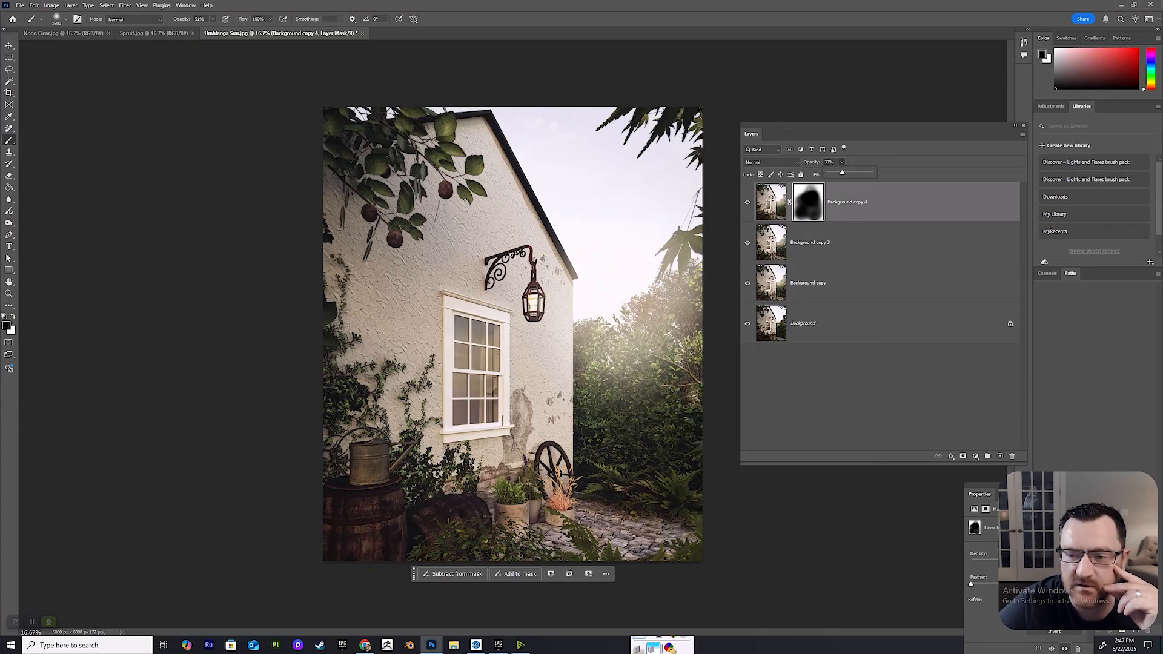
{"action": "left_click_drag", "start_coordinate": [842, 172], "coordinate": [850, 173]}
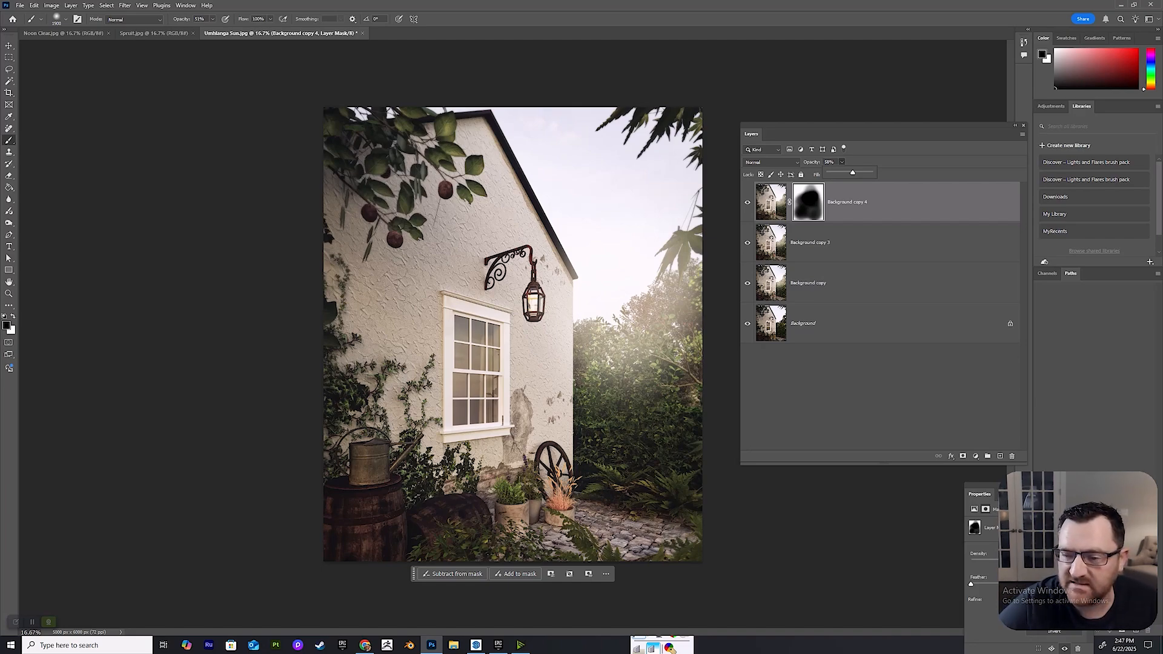
Unlock the Background layer and duplicate all four layers within Umhlanga Sun.jpg.
{"action": "left_click", "coordinate": [848, 323], "text": "shift"}
{"action": "left_click", "coordinate": [1009, 324]}
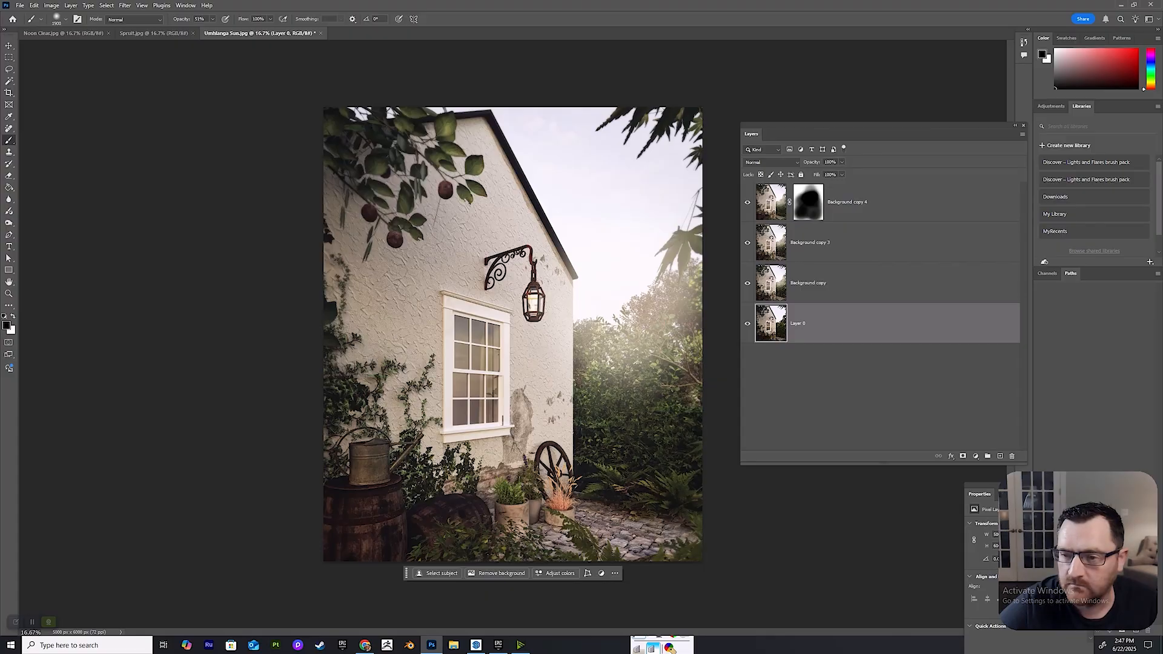
{"action": "left_click", "coordinate": [948, 200], "text": "shift"}
{"action": "right_click", "coordinate": [948, 197]}
{"action": "left_click", "coordinate": [969, 212]}
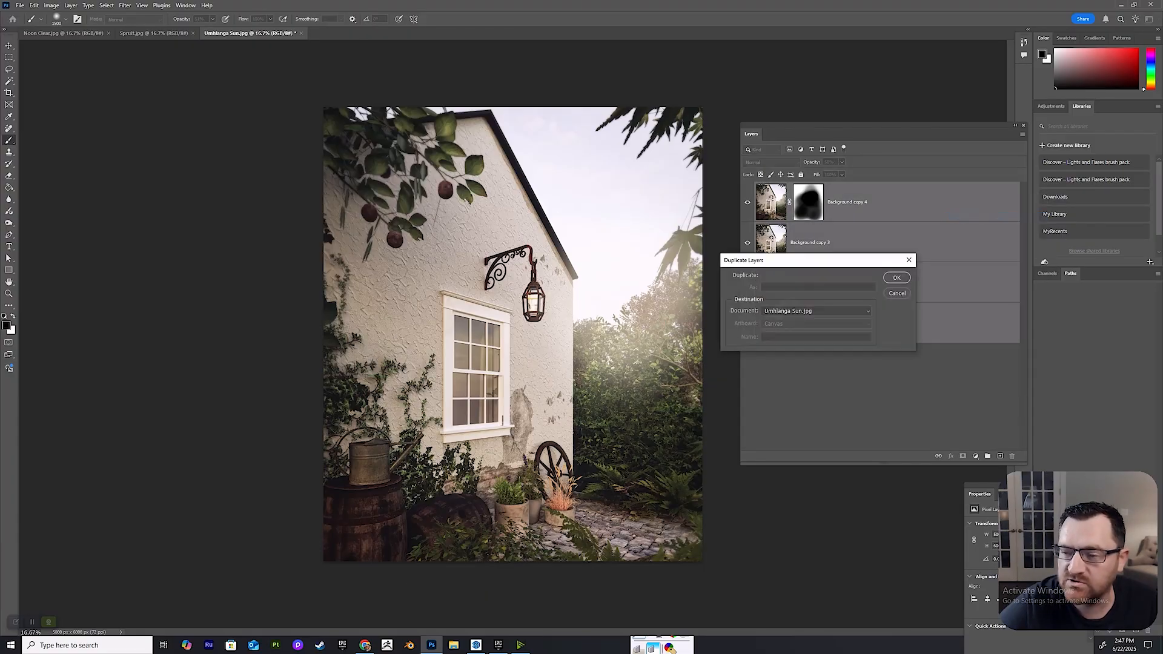
{"action": "left_click", "coordinate": [896, 277]}
Merge the four duplicated layers into one and hide the original layers beneath it.
{"action": "right_click", "coordinate": [901, 197]}
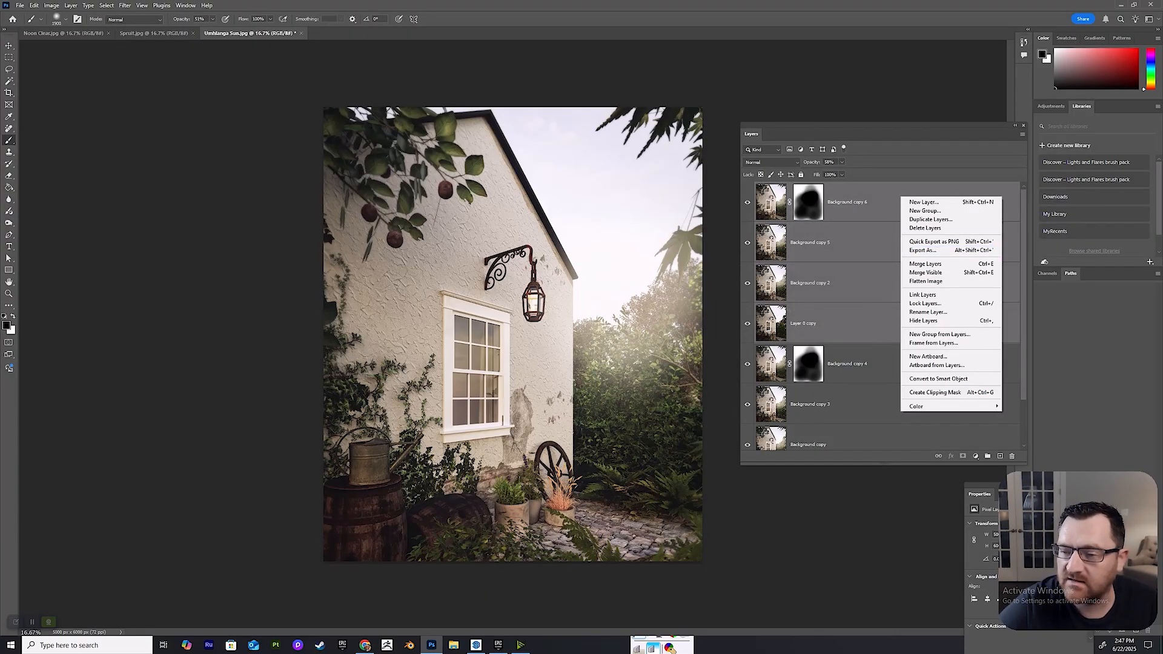
{"action": "left_click", "coordinate": [925, 263]}
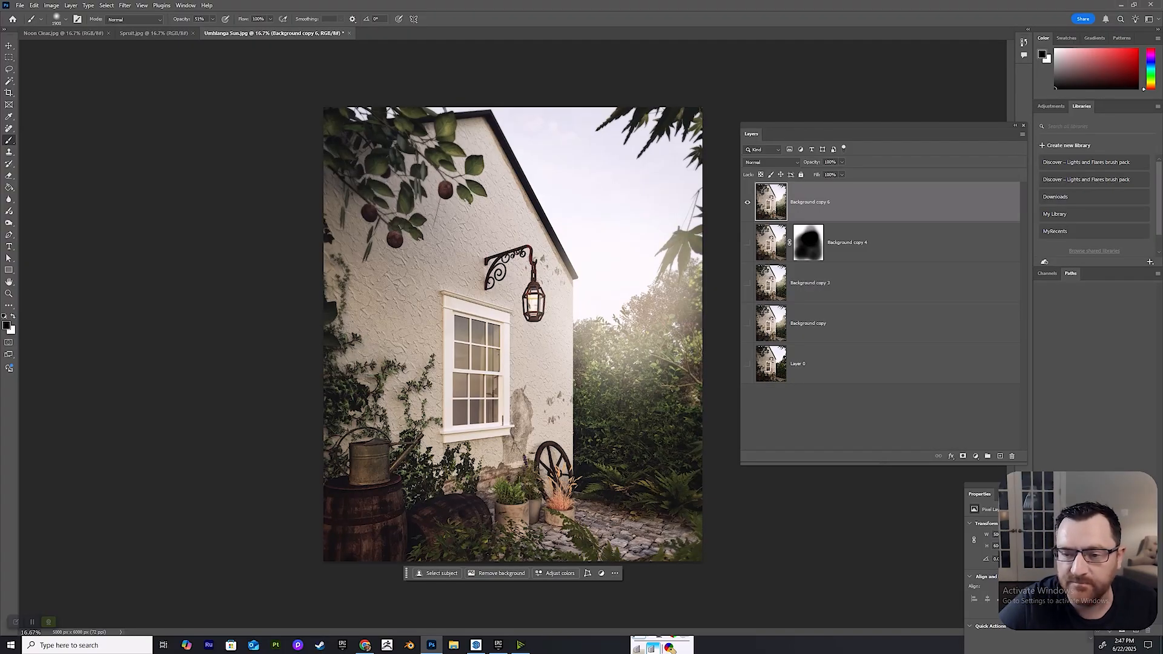
{"action": "left_click", "coordinate": [747, 202]}
{"action": "left_click", "coordinate": [748, 202]}
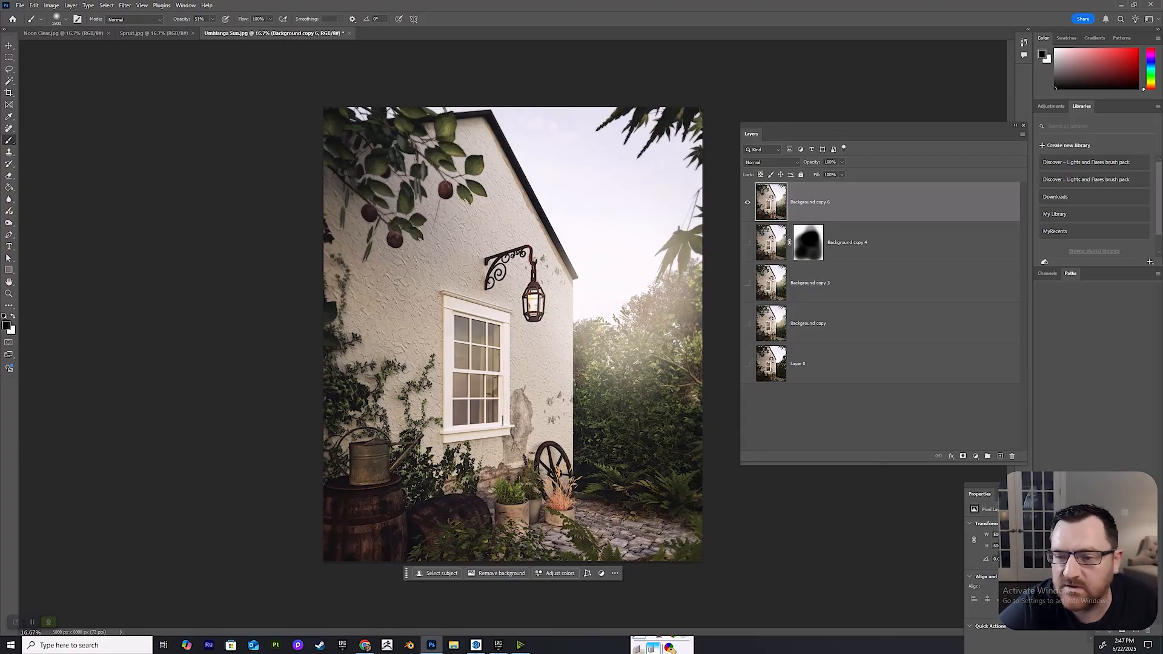
Duplicate Background copy 6 and apply a High Pass filter with a radius of 1.2 pixels to the duplicate.
{"action": "right_click", "coordinate": [836, 203]}
{"action": "left_click", "coordinate": [860, 227]}
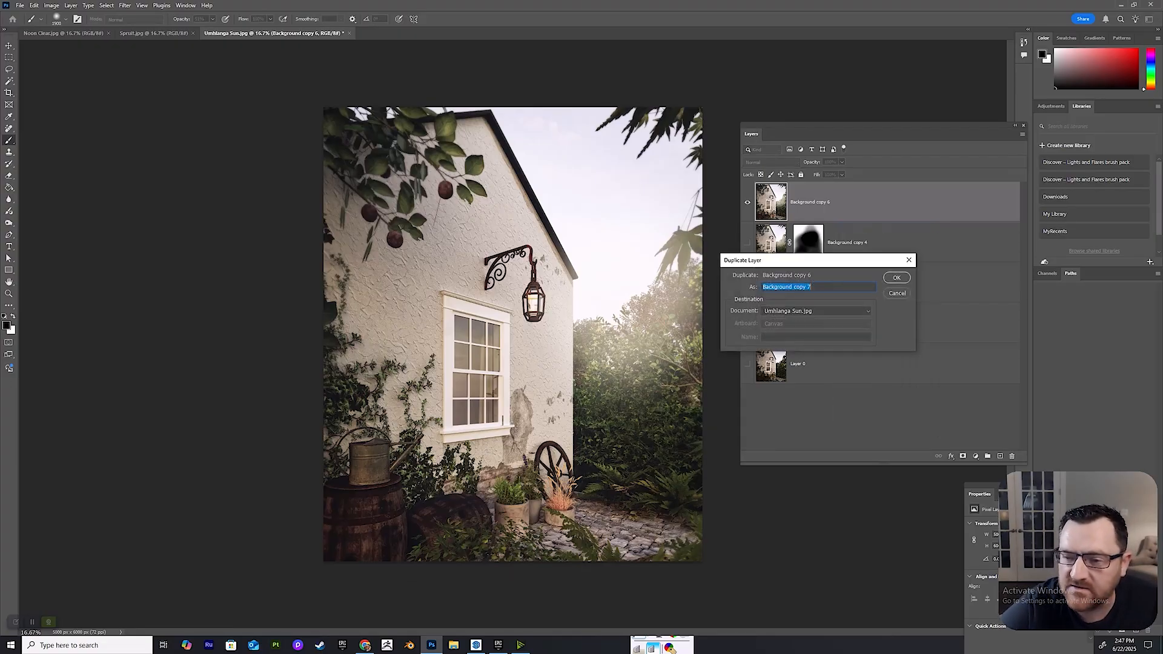
{"action": "key", "text": "Return"}
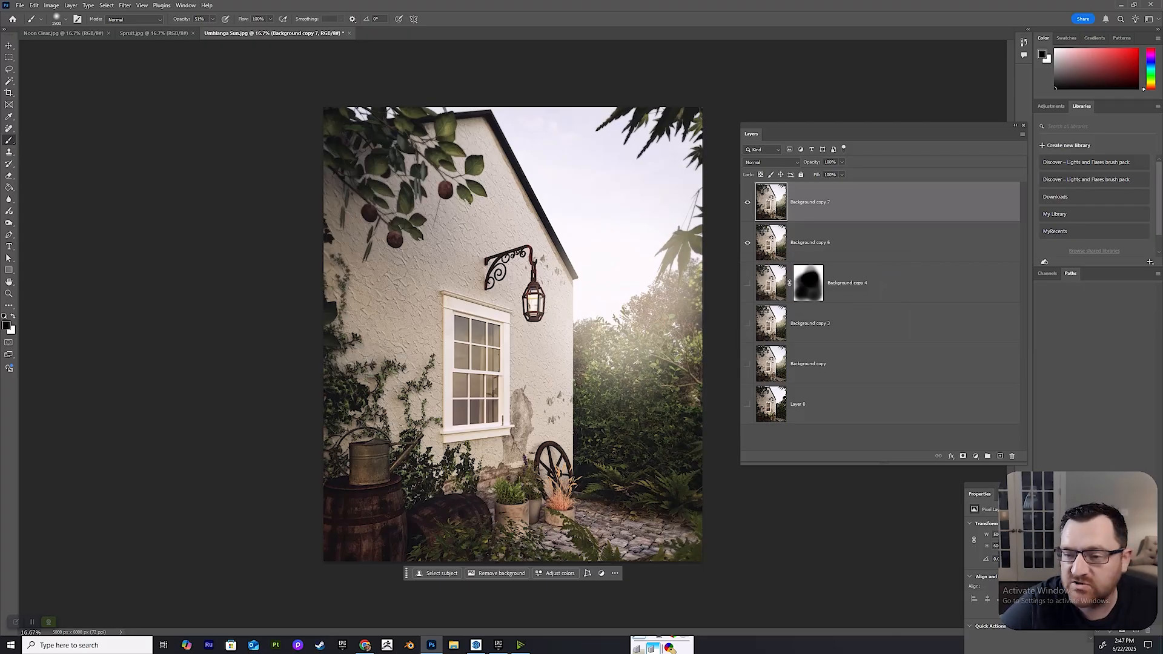
{"action": "left_click", "coordinate": [125, 4]}
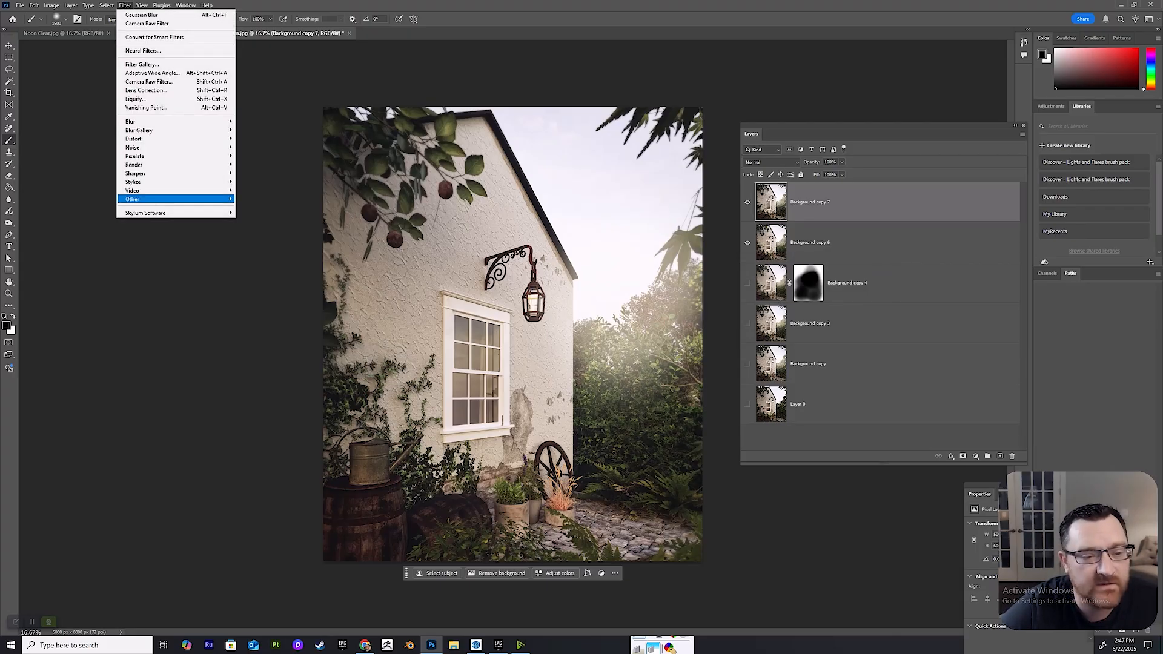
{"action": "mouse_move", "coordinate": [182, 199]}
{"action": "left_click", "coordinate": [251, 207]}
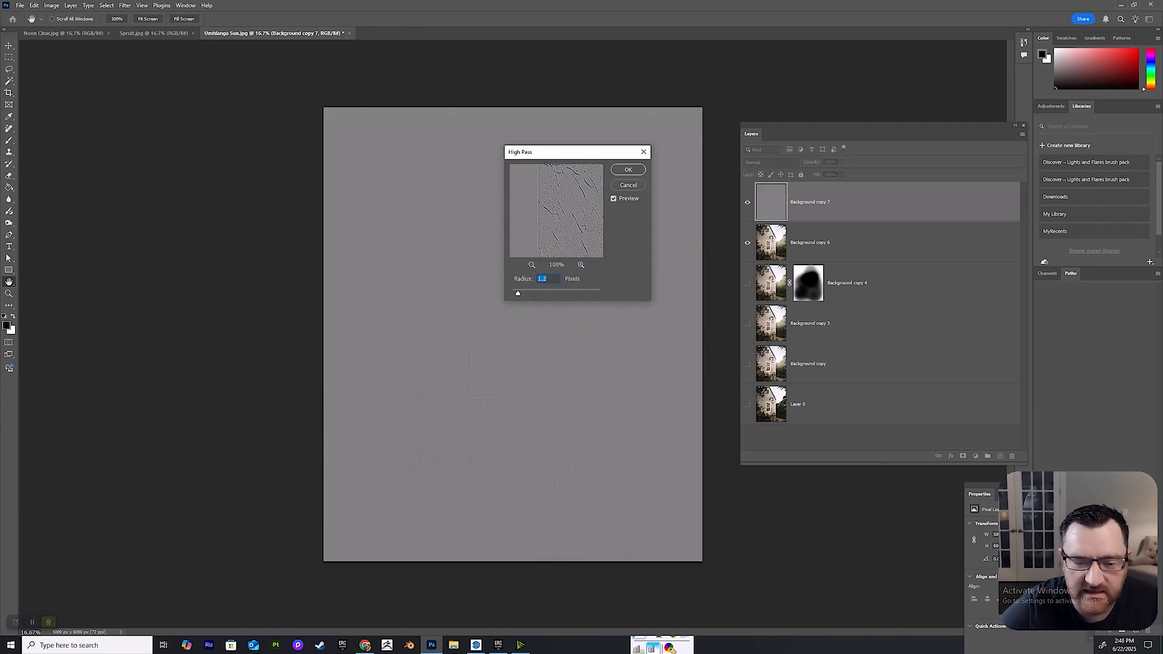
{"action": "left_click", "coordinate": [628, 169]}
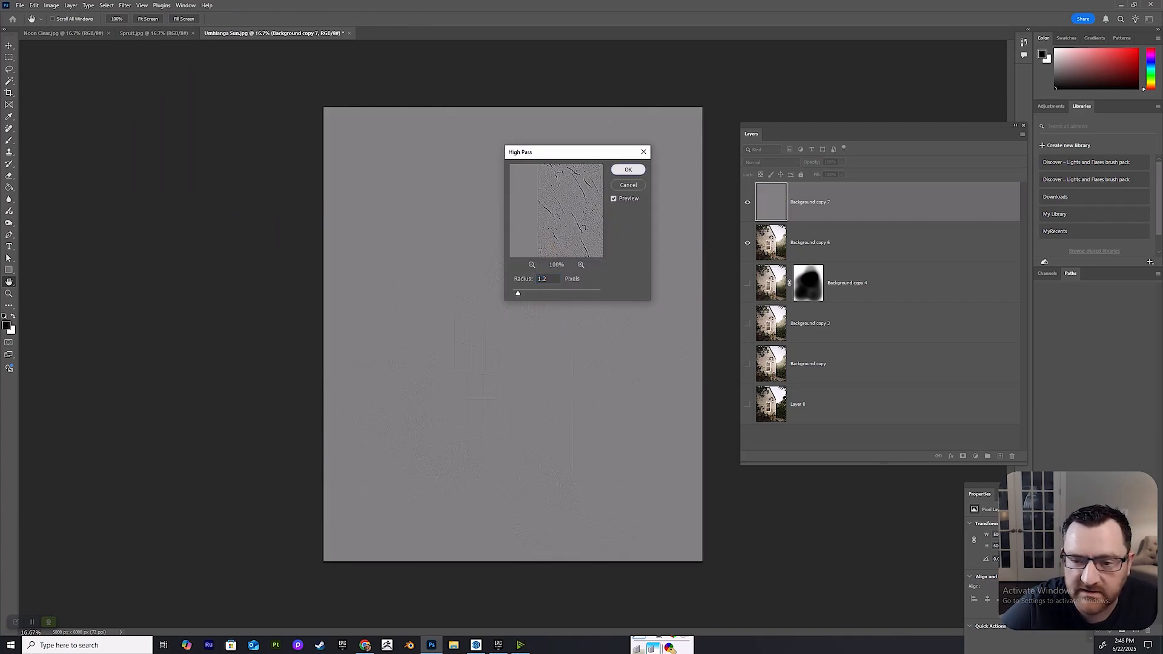
Examine the High Pass edge detail up close on the lantern and the surrounding plaster wall.
{"action": "key", "text": "z"}
{"action": "left_click", "coordinate": [599, 287]}
{"action": "left_click", "coordinate": [557, 294]}
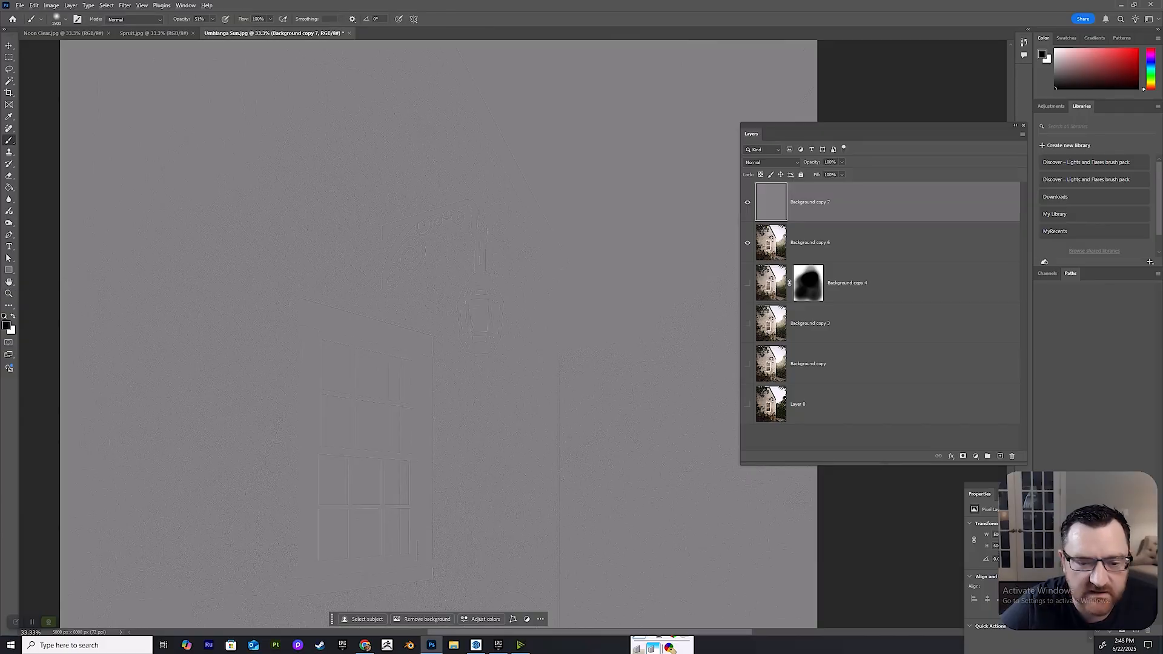
{"action": "key", "text": "ctrl+space"}
{"action": "left_click", "coordinate": [484, 303], "text": "ctrl"}
{"action": "key", "text": "ctrl+space"}
{"action": "left_click", "coordinate": [484, 302], "text": "ctrl"}
{"action": "left_click", "coordinate": [484, 302], "text": "ctrl"}
{"action": "left_click", "coordinate": [484, 303], "text": "ctrl"}
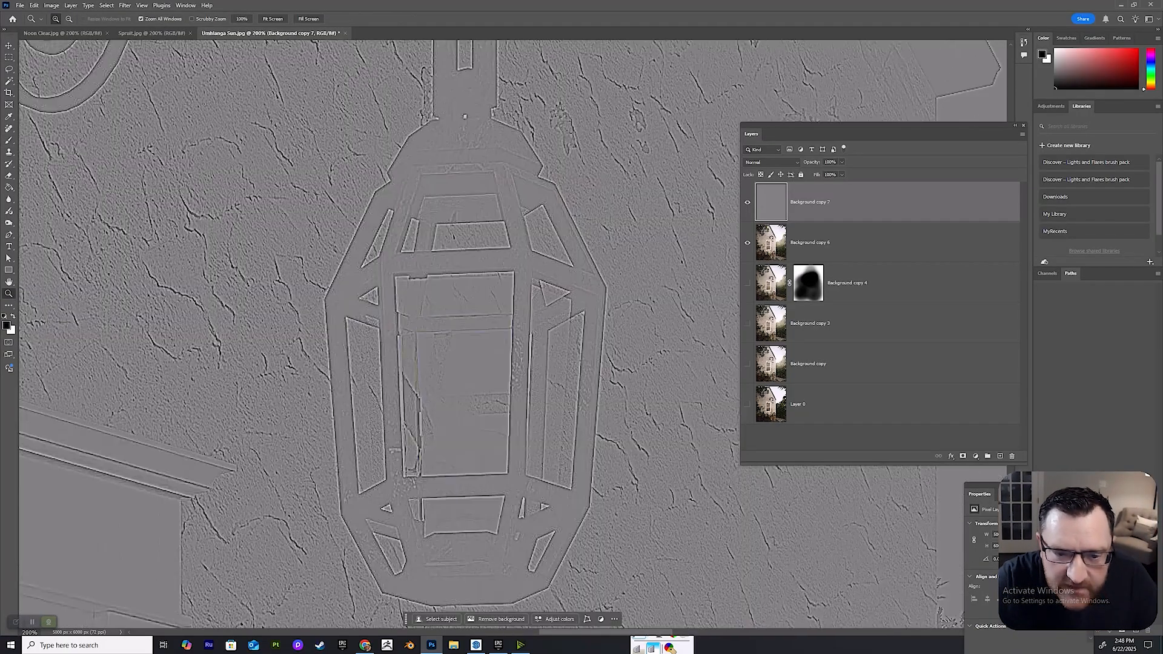
{"action": "left_click", "coordinate": [484, 303], "text": "alt"}
{"action": "key", "text": "alt+space"}
{"action": "left_click", "coordinate": [484, 302], "text": "alt"}
{"action": "left_click", "coordinate": [484, 303], "text": "alt"}
{"action": "left_click", "coordinate": [484, 303], "text": "alt"}
{"action": "left_click", "coordinate": [484, 303], "text": "alt"}
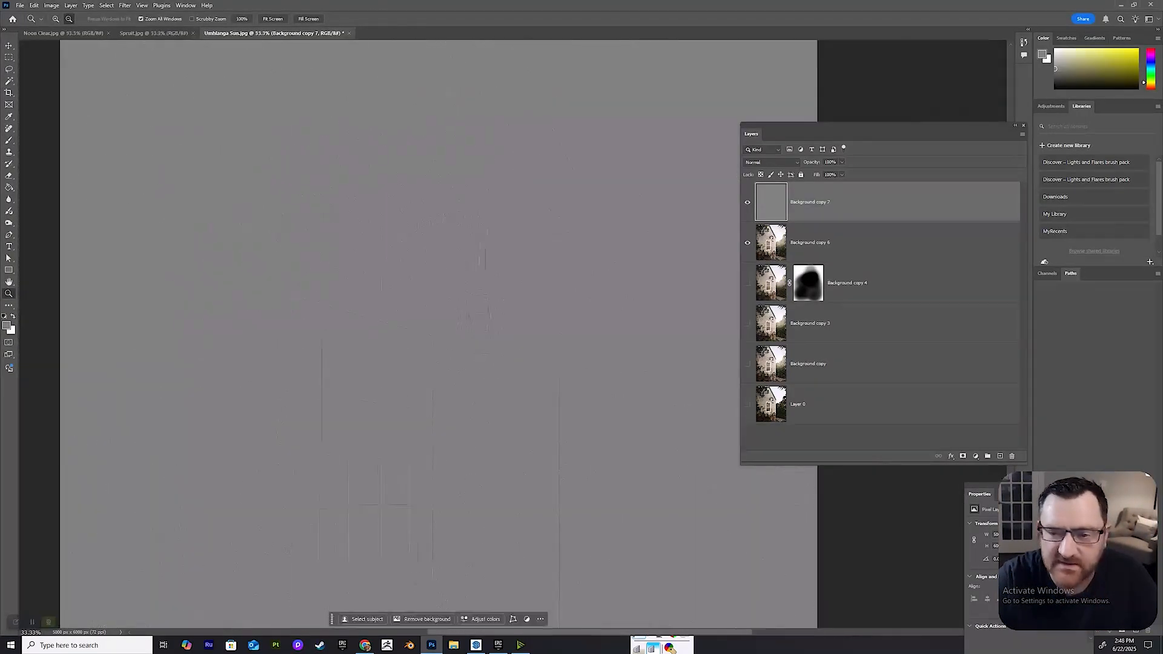
Set the blend mode of Background copy 7 to Overlay and compare the image with and without the sharpening layer.
{"action": "left_click", "coordinate": [772, 162]}
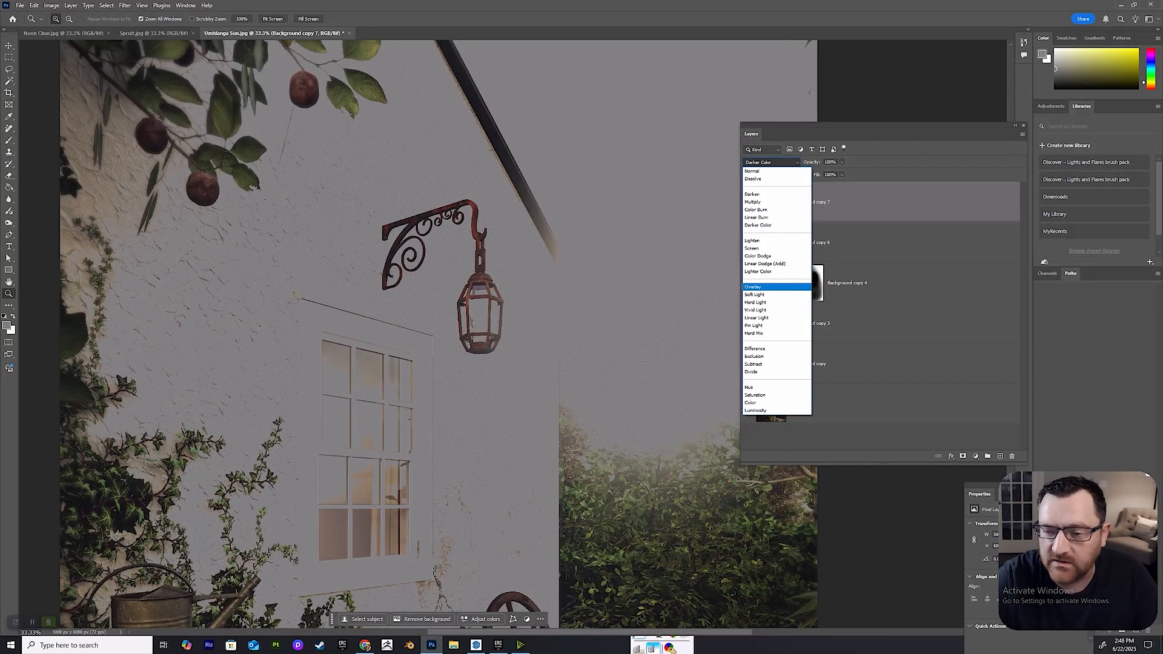
{"action": "left_click", "coordinate": [752, 287]}
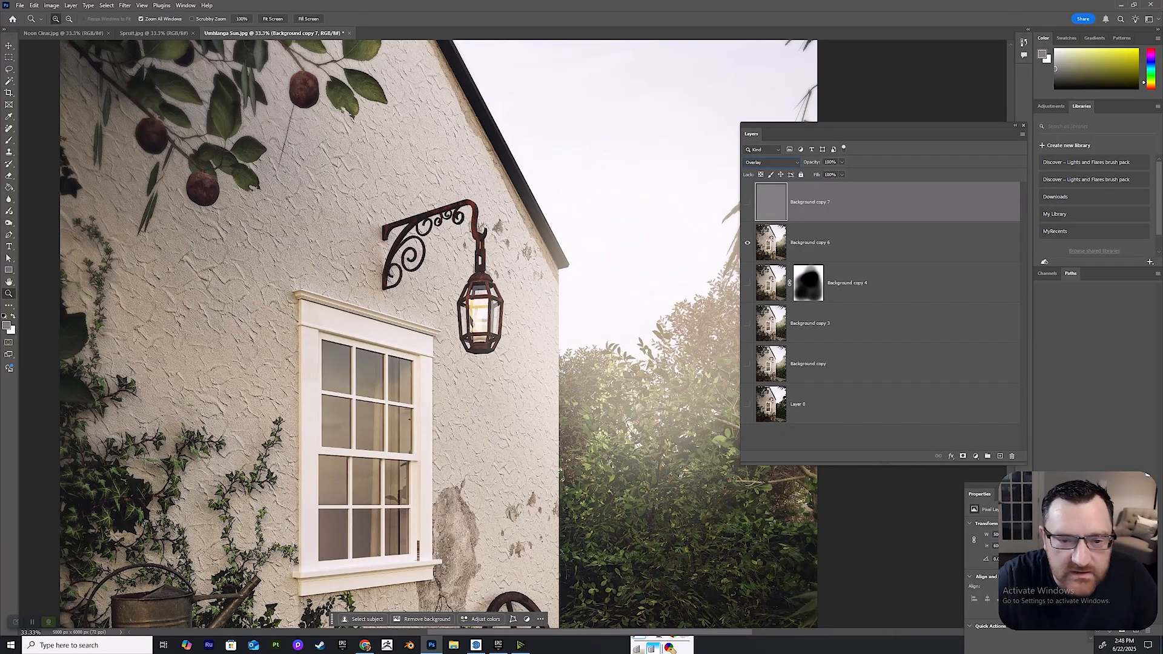
{"action": "left_click", "coordinate": [748, 202]}
{"action": "left_click", "coordinate": [747, 203]}
{"action": "left_click", "coordinate": [747, 202]}
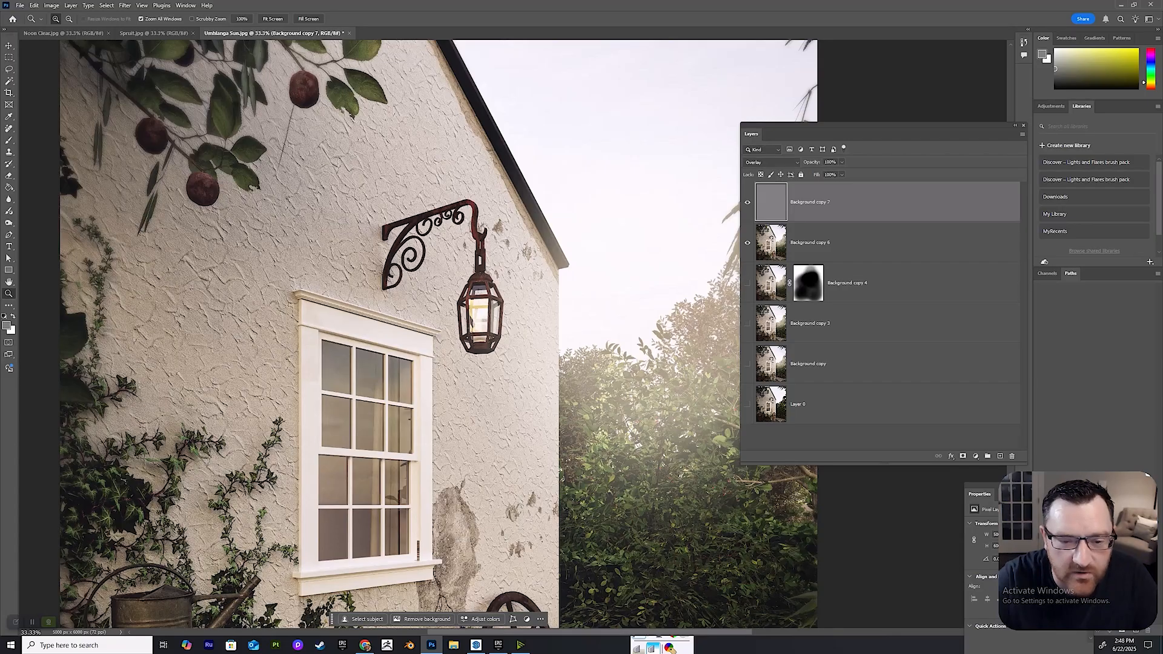
Merge the High Pass layer Background copy 7 down into Background copy 6.
{"action": "key", "text": "ctrl+minus"}
{"action": "key", "text": "ctrl+minus"}
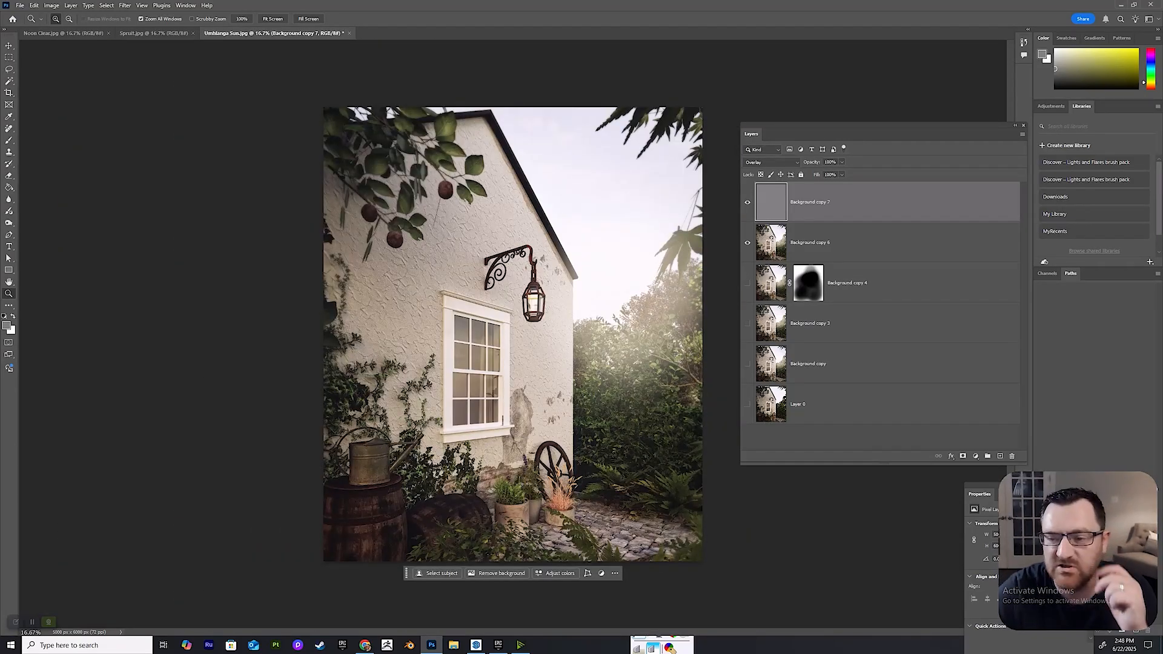
{"action": "right_click", "coordinate": [825, 200]}
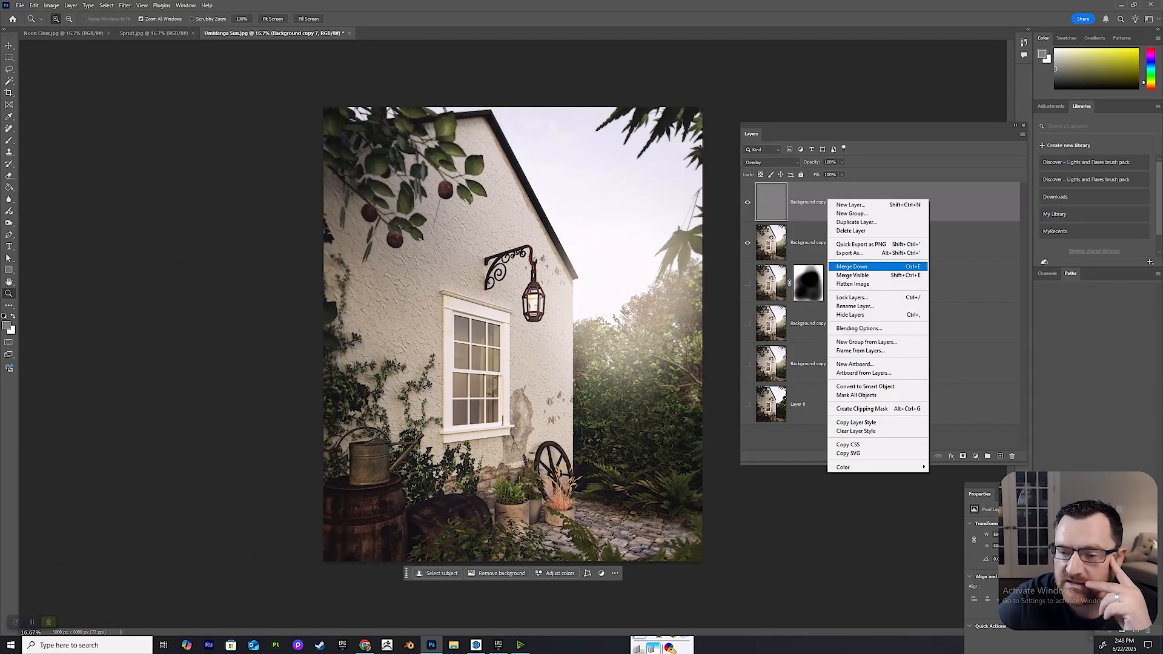
{"action": "left_click", "coordinate": [848, 266]}
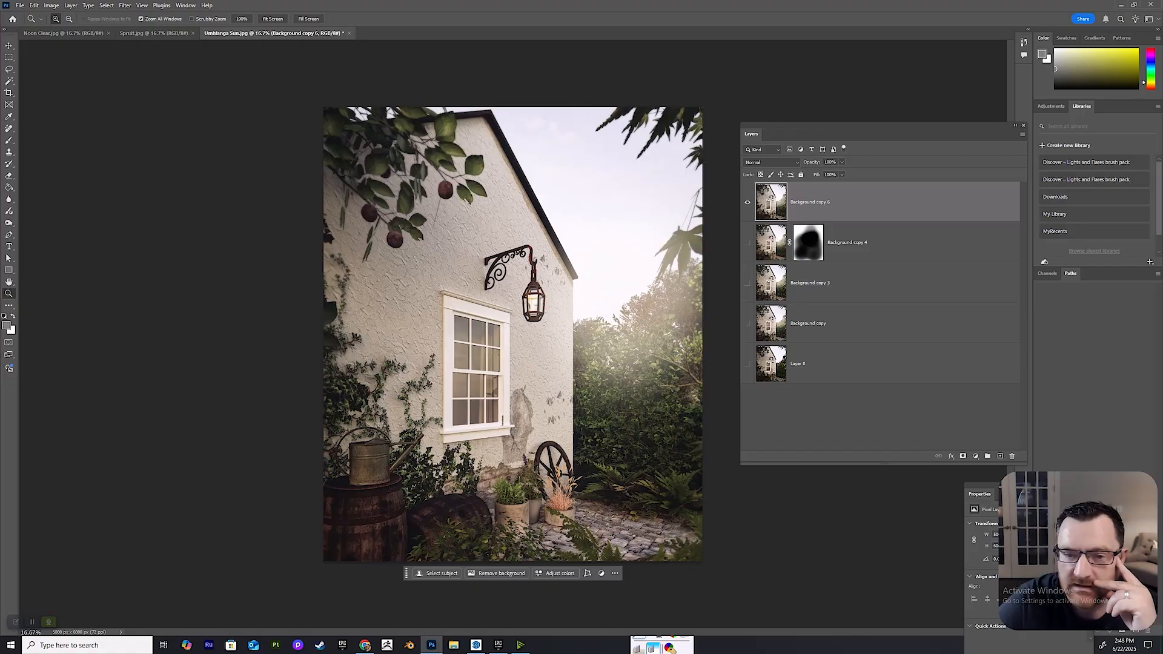
Add a Curves adjustment layer above Background copy 6 and try the Auto correction on it.
{"action": "left_click_drag", "start_coordinate": [878, 126], "coordinate": [869, 98]}
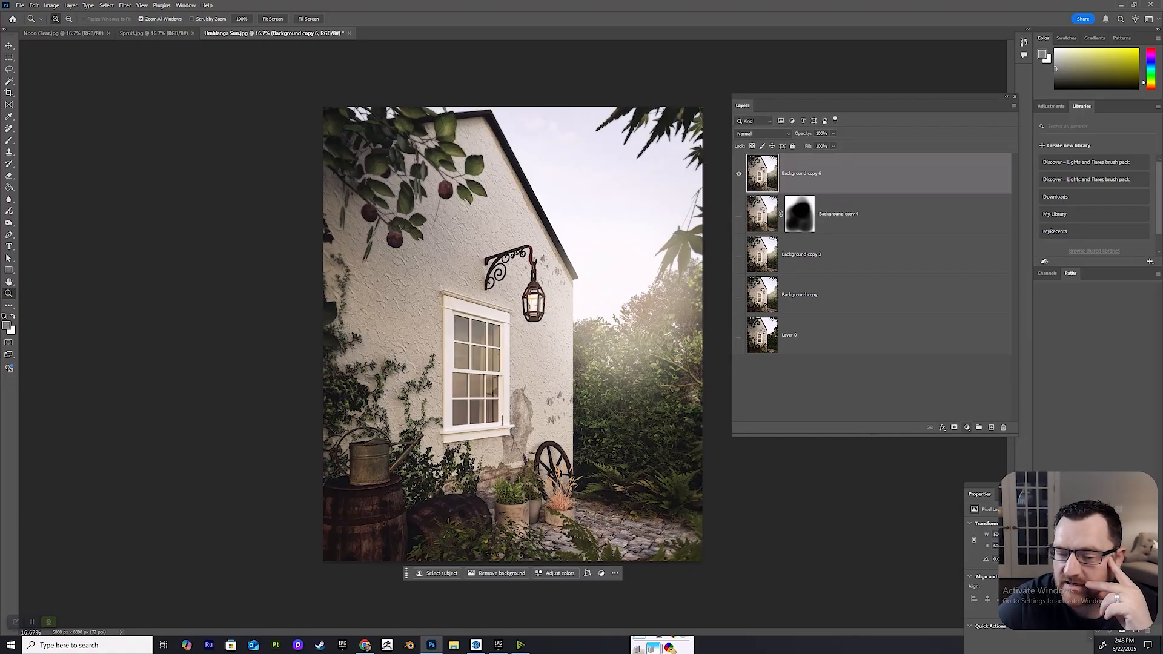
{"action": "left_click", "coordinate": [967, 428]}
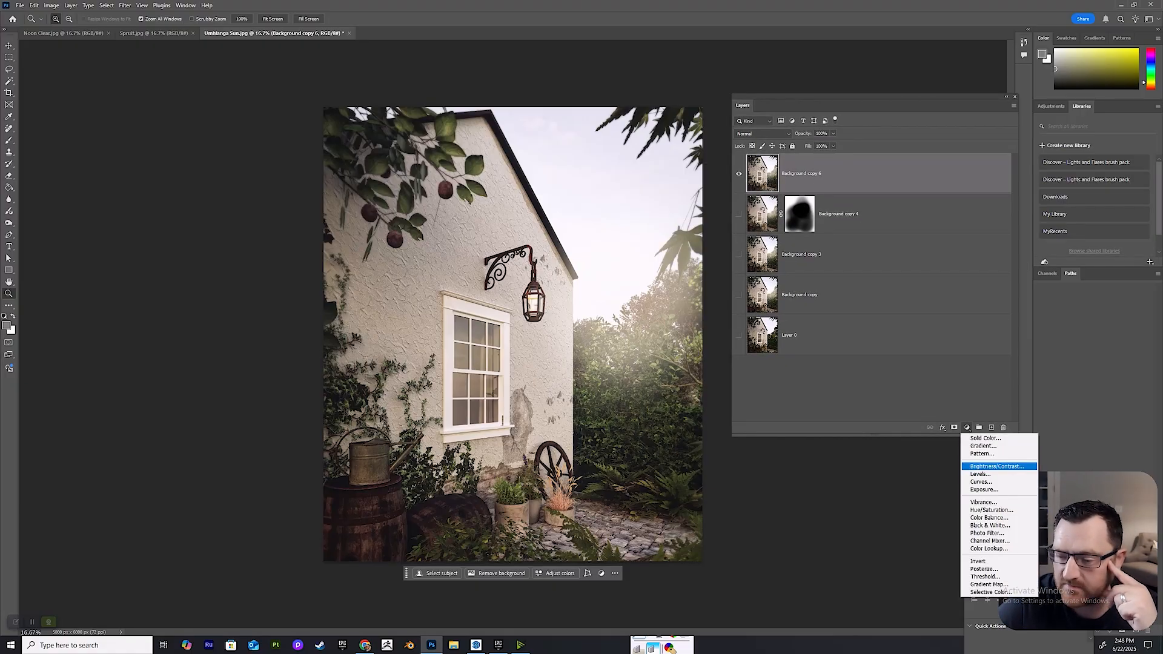
{"action": "left_click", "coordinate": [981, 481]}
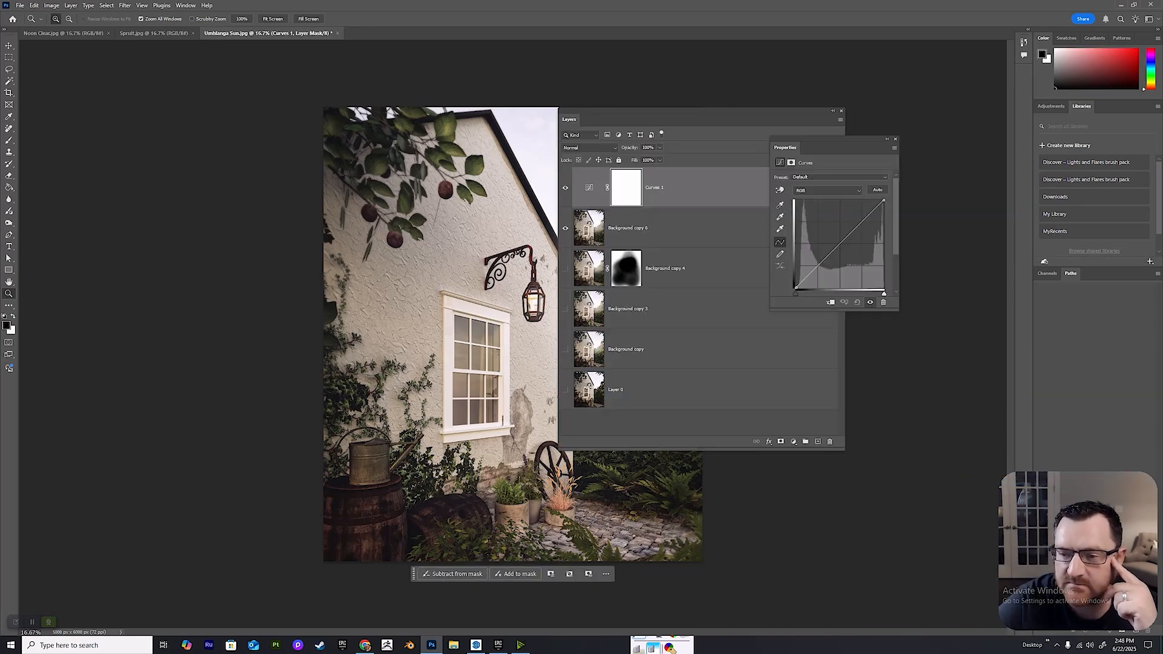
{"action": "left_click", "coordinate": [878, 191]}
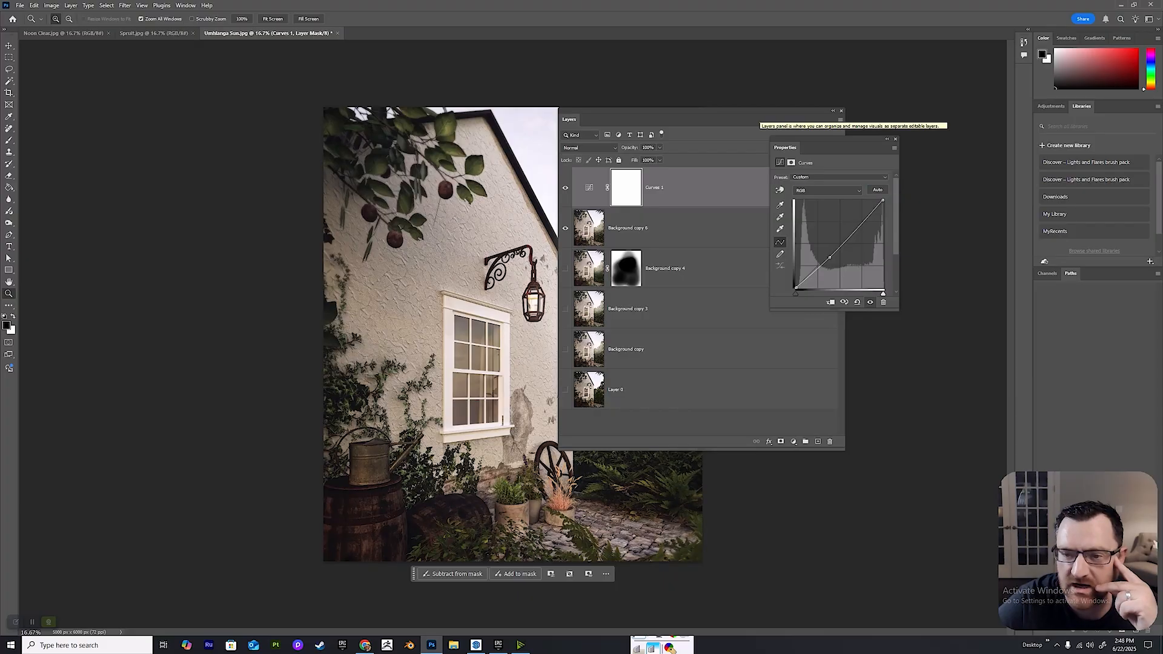
{"action": "left_click_drag", "start_coordinate": [569, 120], "coordinate": [735, 333]}
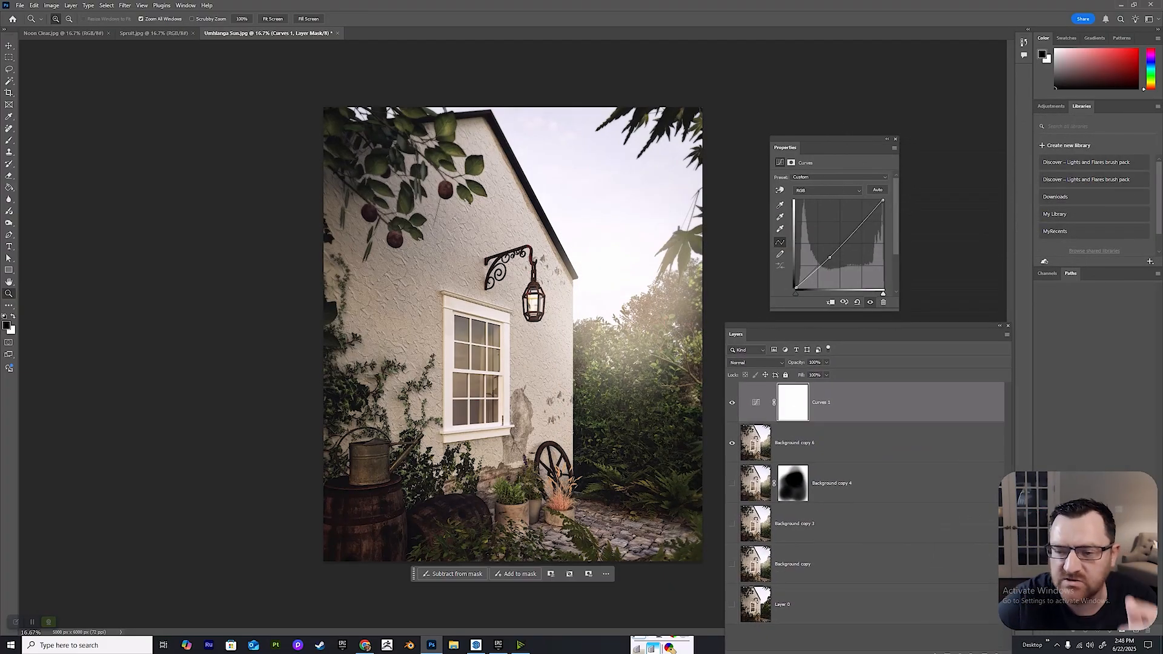
{"action": "key", "text": "ctrl+z"}
{"action": "key", "text": "b"}
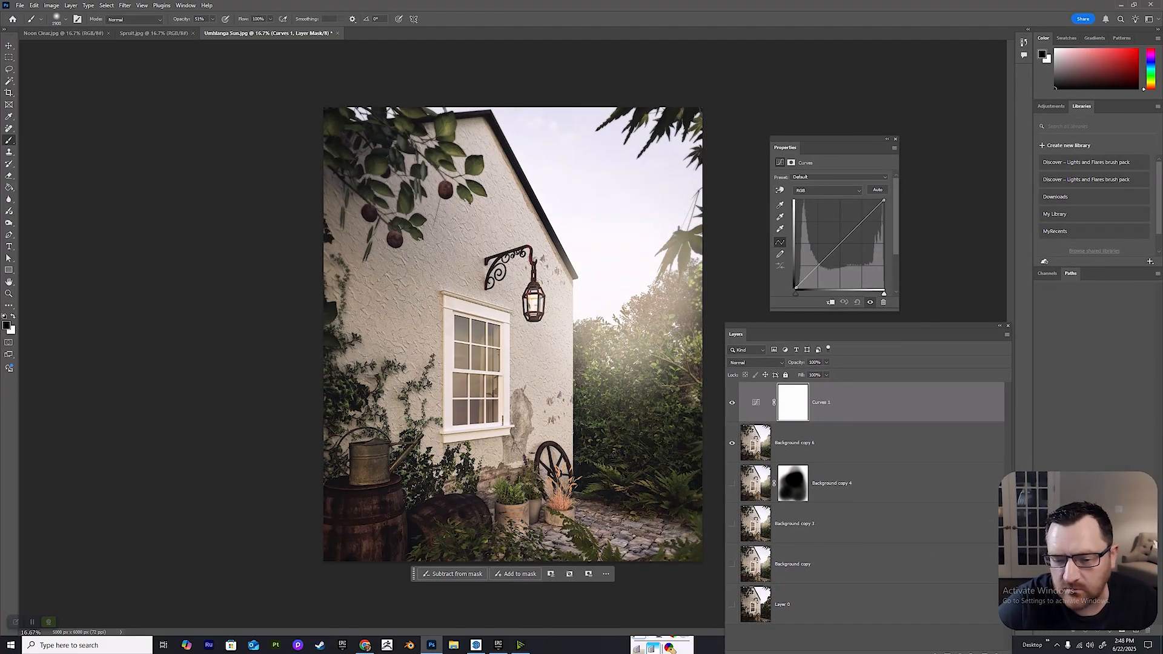
{"action": "left_click", "coordinate": [877, 190]}
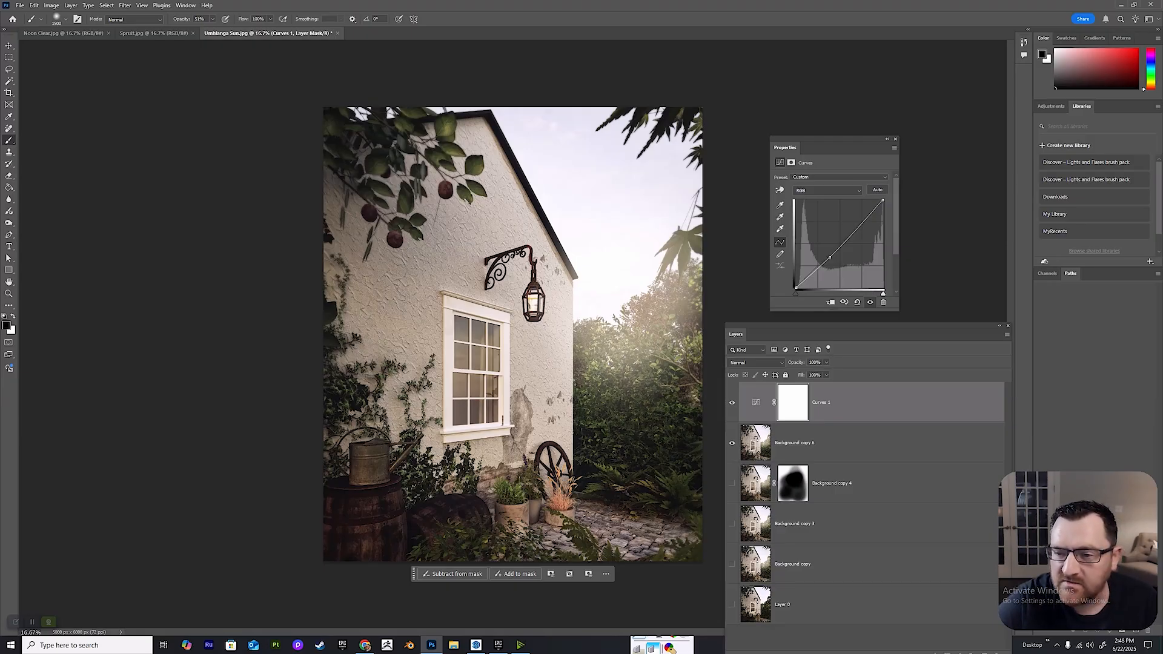
Try the built-in Curves presets on the image and set the adjustment to Linear Contrast (RGB).
{"action": "left_click", "coordinate": [839, 177]}
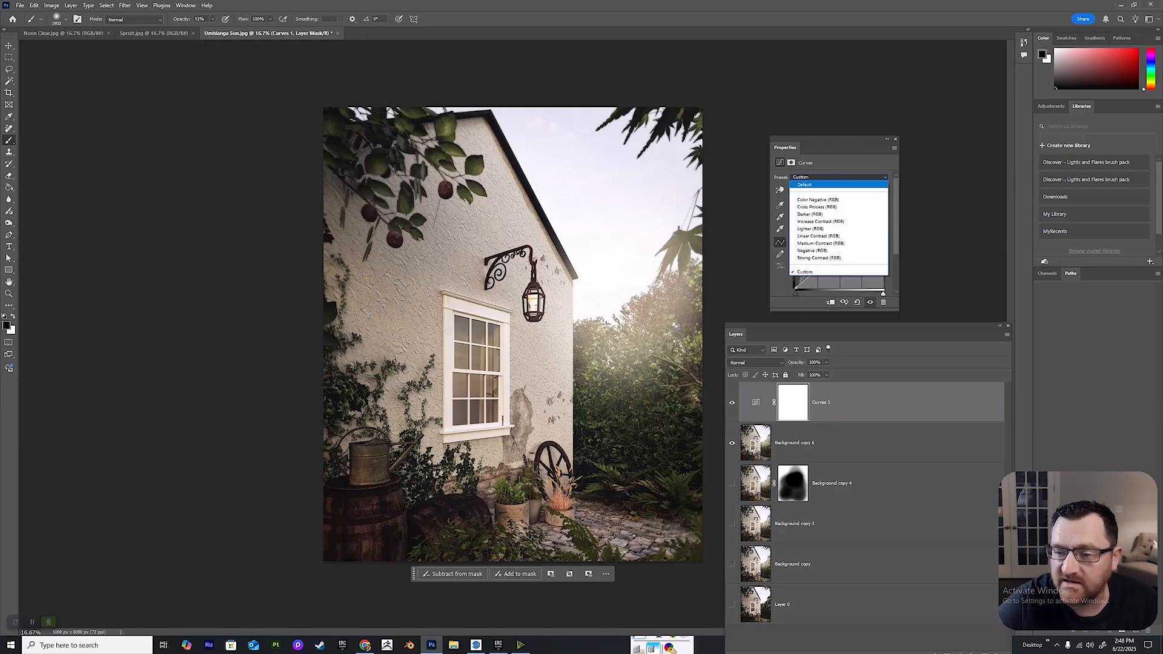
{"action": "left_click", "coordinate": [815, 186]}
{"action": "key", "text": "Down"}
{"action": "key", "text": "Down"}
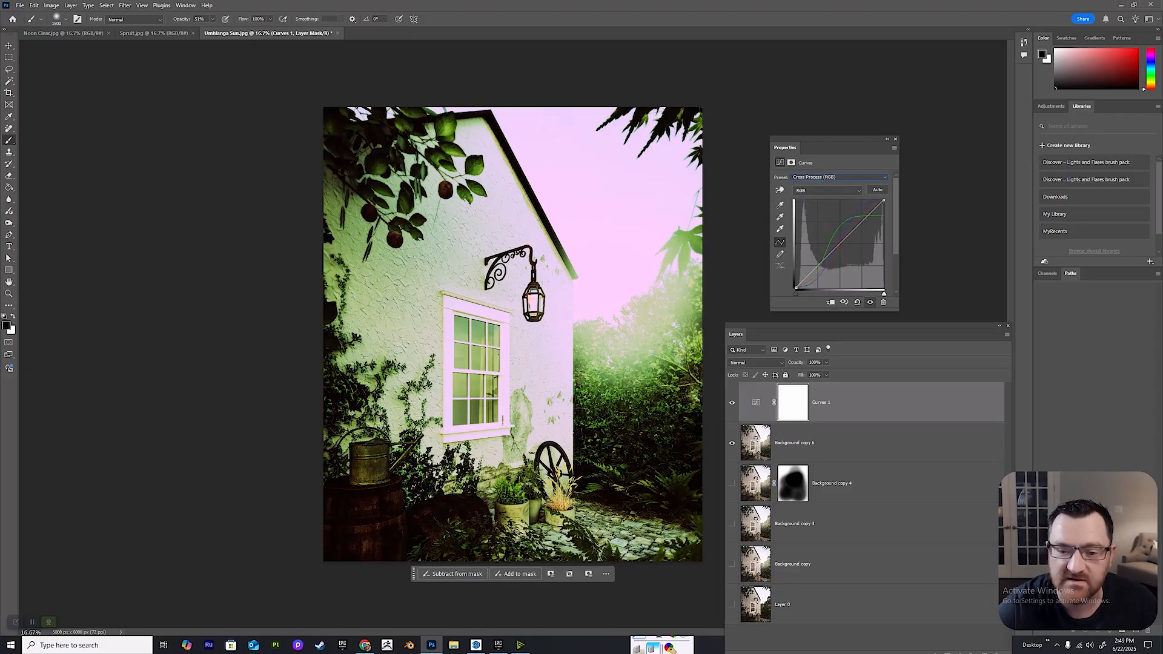
{"action": "key", "text": "Down"}
{"action": "key", "text": "Down"}
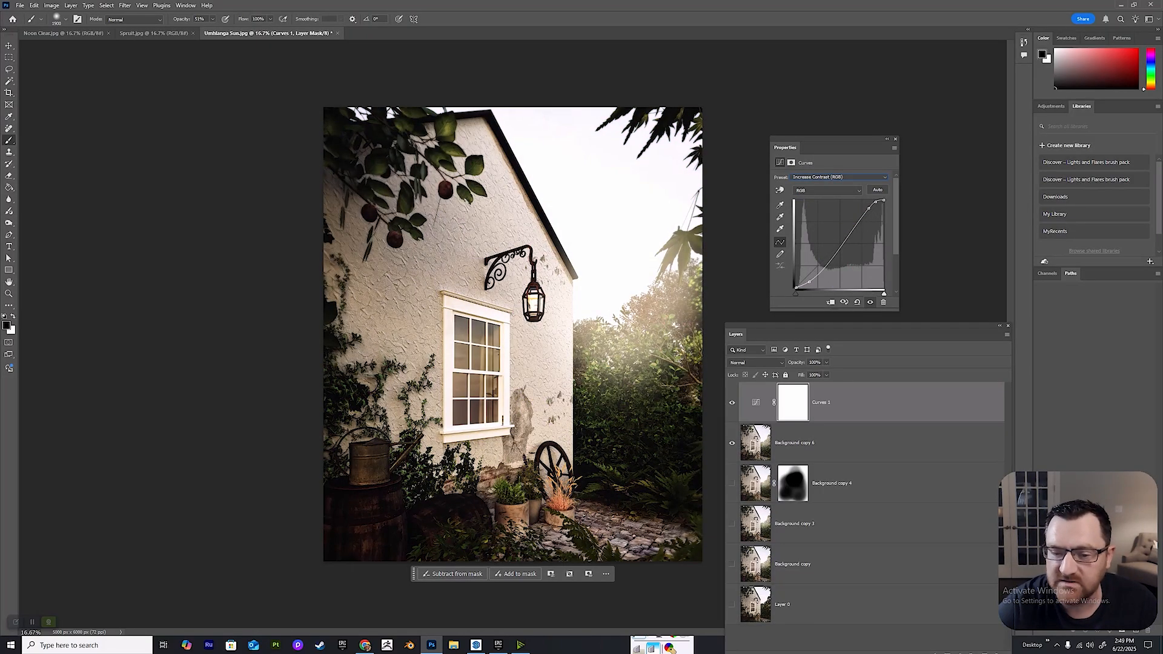
{"action": "key", "text": "Down"}
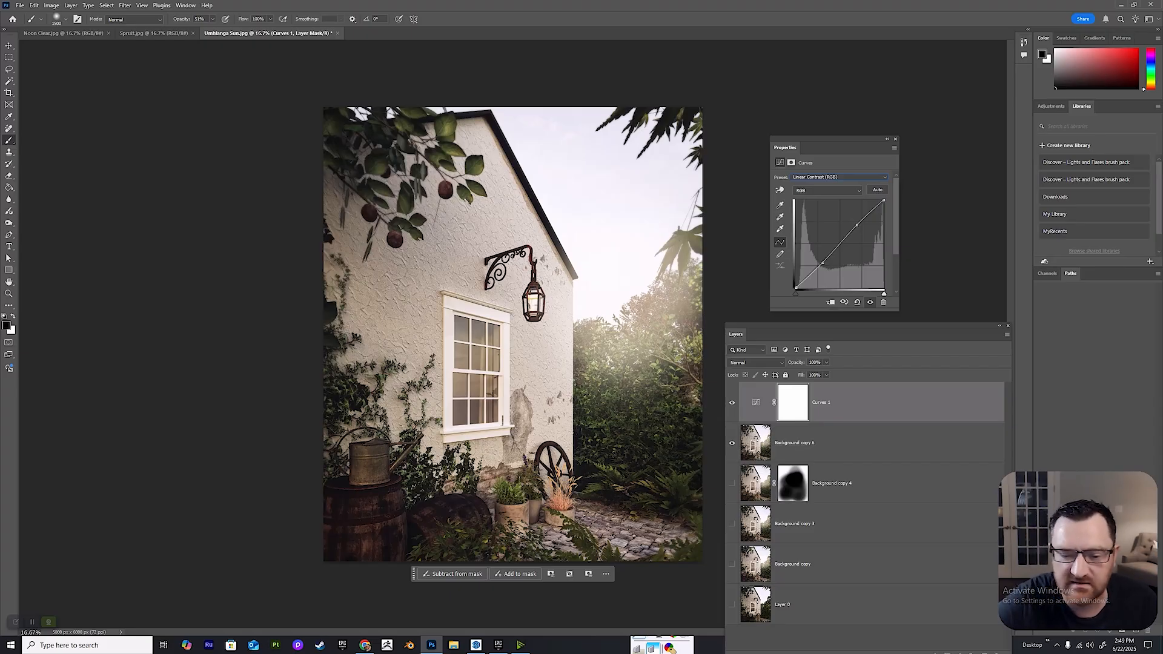
Merge the Curves adjustment layer down into Background copy 6.
{"action": "left_click_drag", "start_coordinate": [735, 334], "coordinate": [435, 103]}
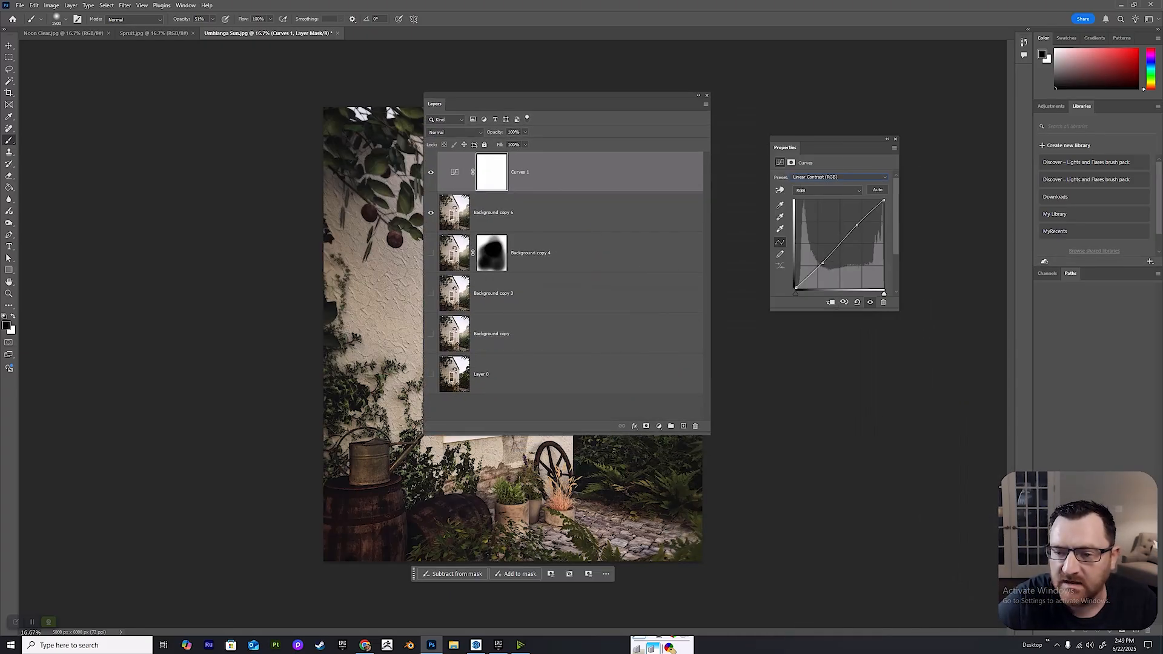
{"action": "right_click", "coordinate": [551, 171]}
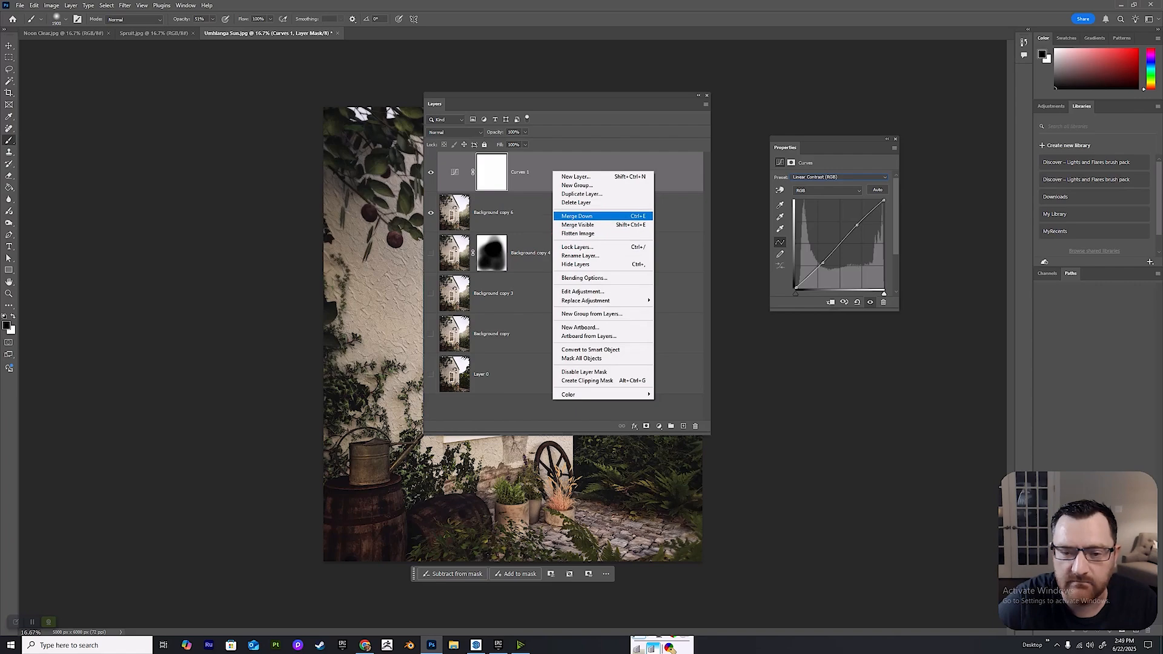
{"action": "left_click", "coordinate": [596, 216]}
{"action": "left_click_drag", "start_coordinate": [435, 103], "coordinate": [771, 109]}
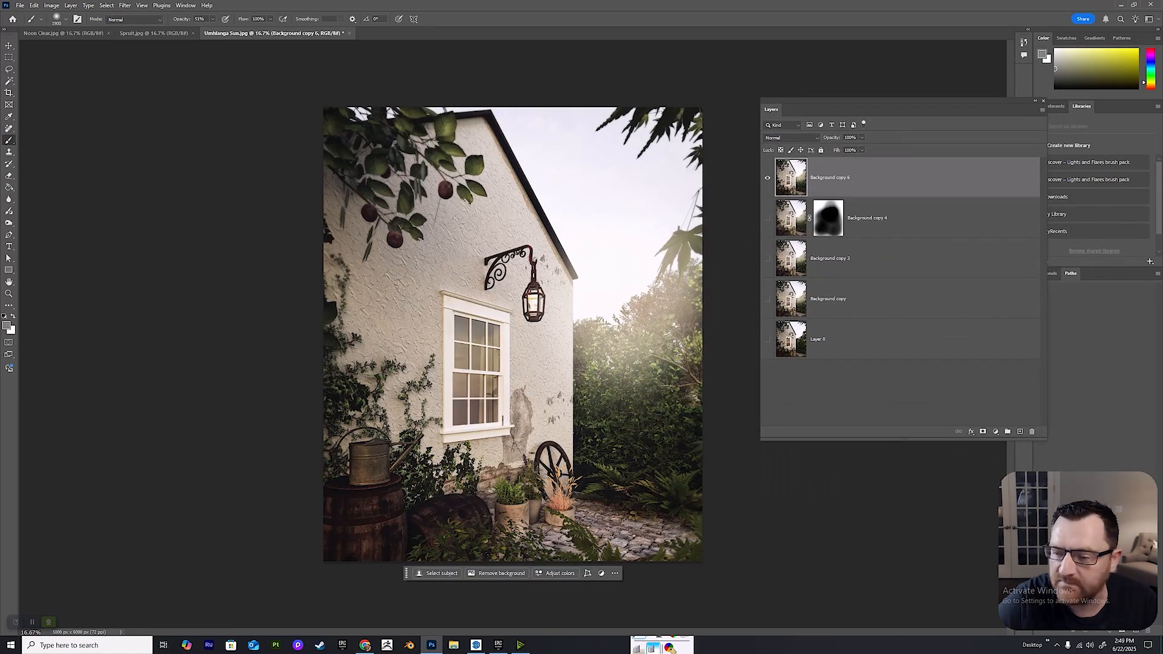
Add a Levels adjustment layer above Background copy 6, try the Darker preset and Auto correction, and reset it to default.
{"action": "left_click", "coordinate": [995, 431]}
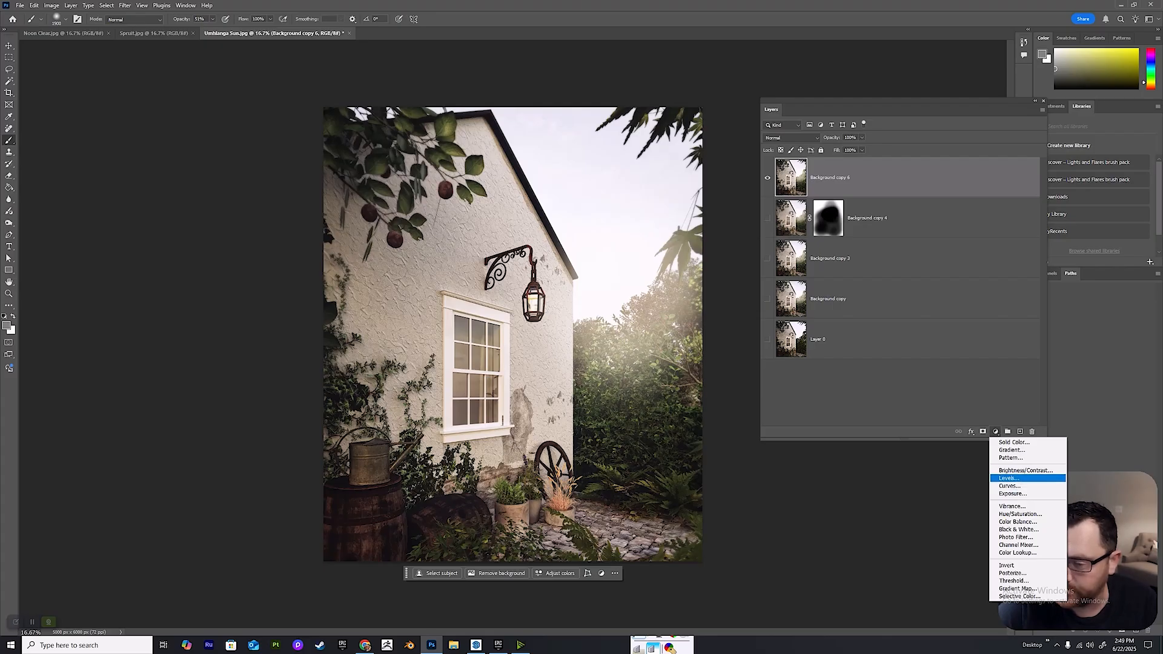
{"action": "left_click", "coordinate": [1009, 478]}
{"action": "left_click_drag", "start_coordinate": [771, 109], "coordinate": [45, 202]}
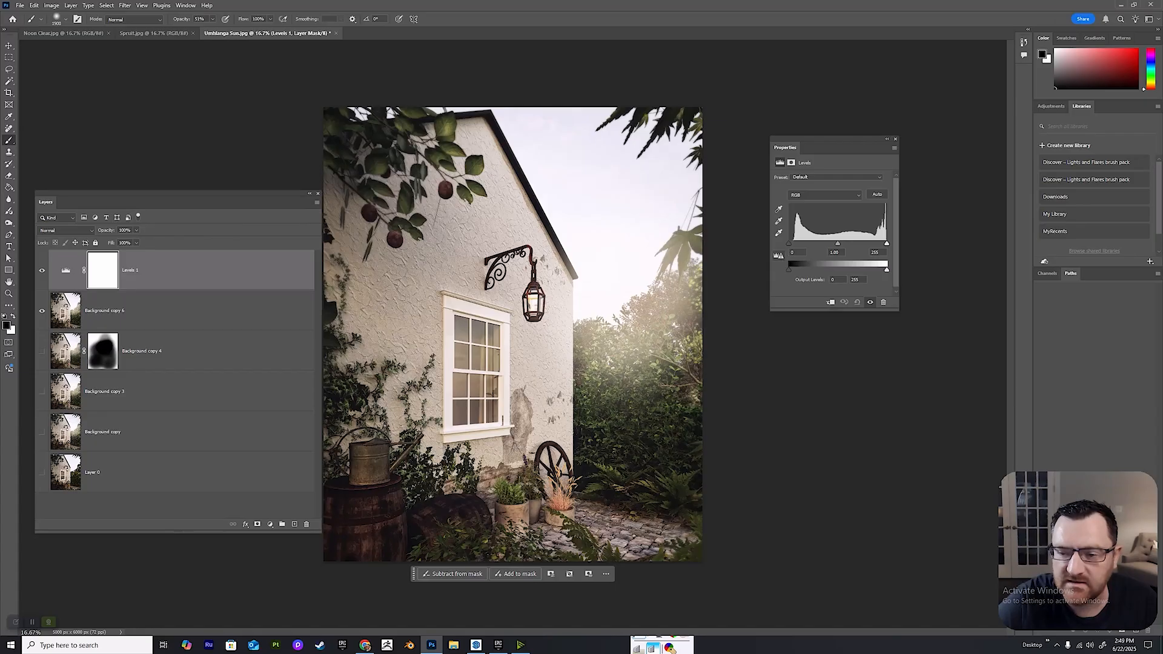
{"action": "left_click", "coordinate": [812, 177]}
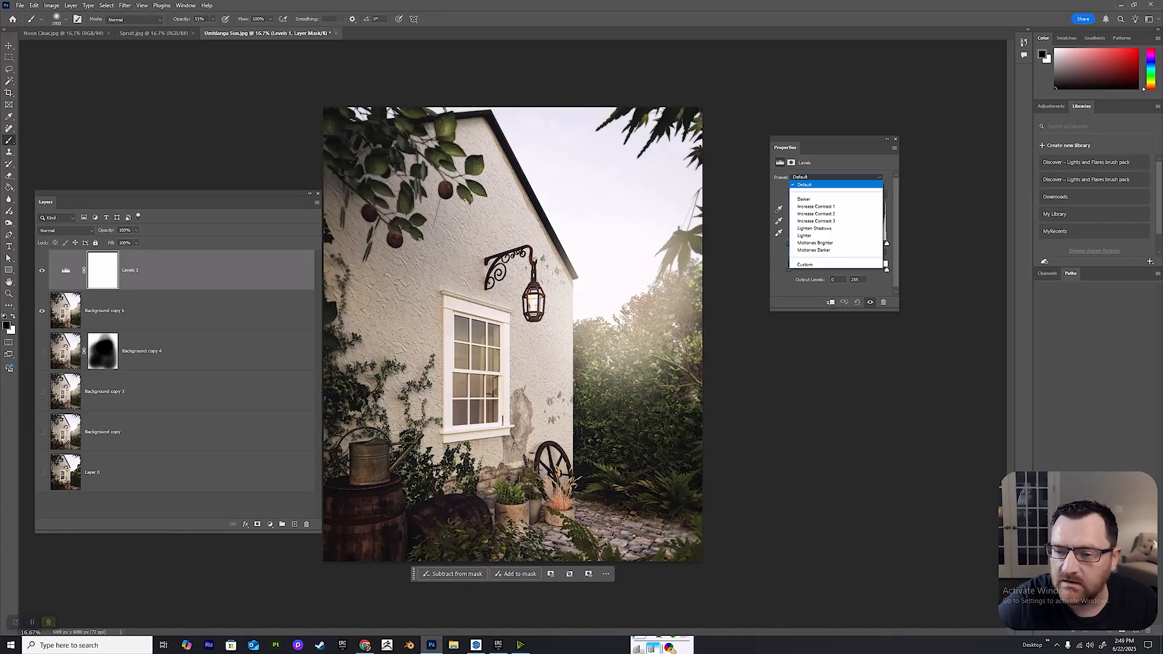
{"action": "left_click", "coordinate": [805, 199]}
{"action": "left_click", "coordinate": [877, 194]}
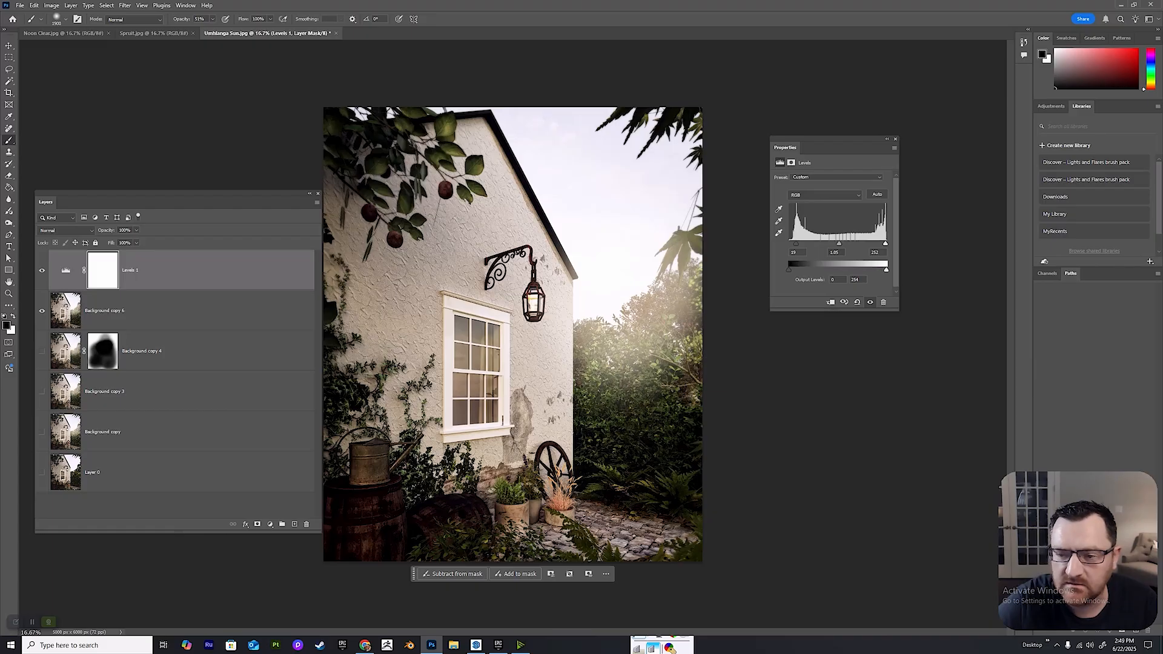
{"action": "left_click", "coordinate": [857, 302]}
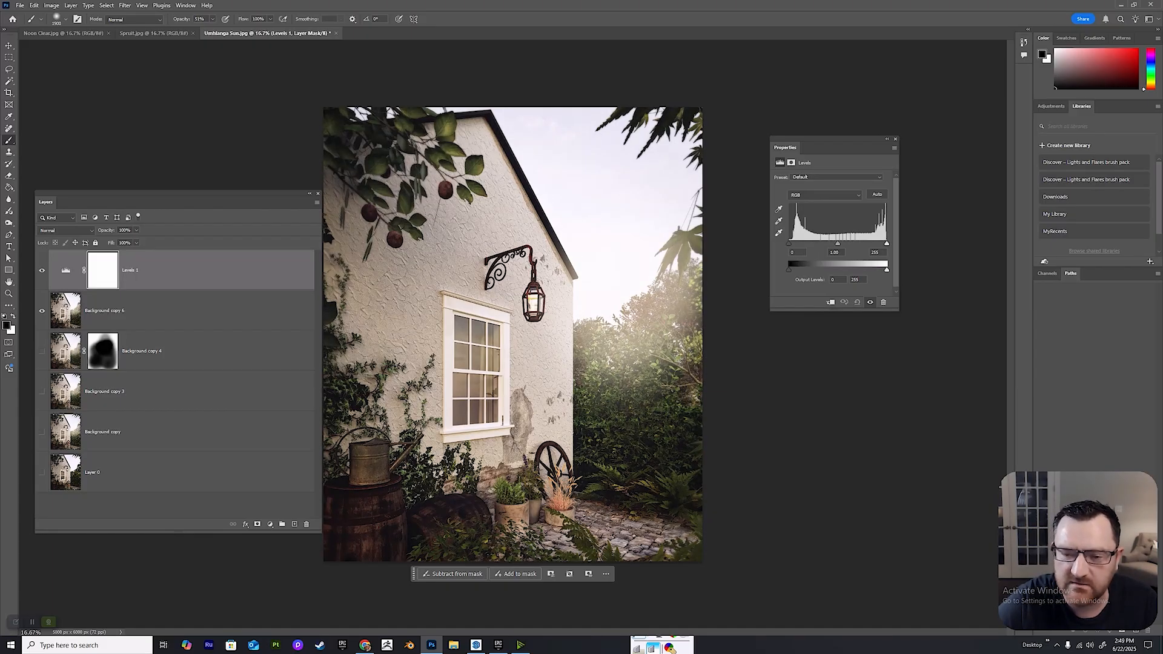
Delete the Levels adjustment layer above Background copy 6.
{"action": "left_click_drag", "start_coordinate": [223, 194], "coordinate": [1030, 158]}
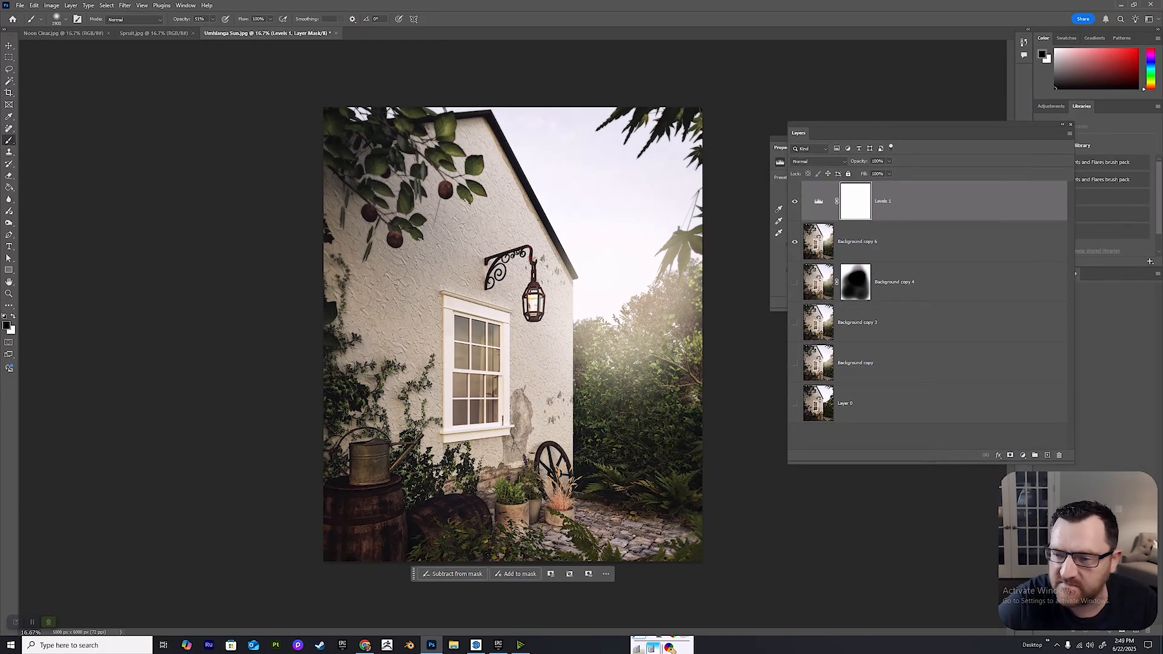
{"action": "right_click", "coordinate": [982, 206]}
{"action": "left_click", "coordinate": [1006, 239]}
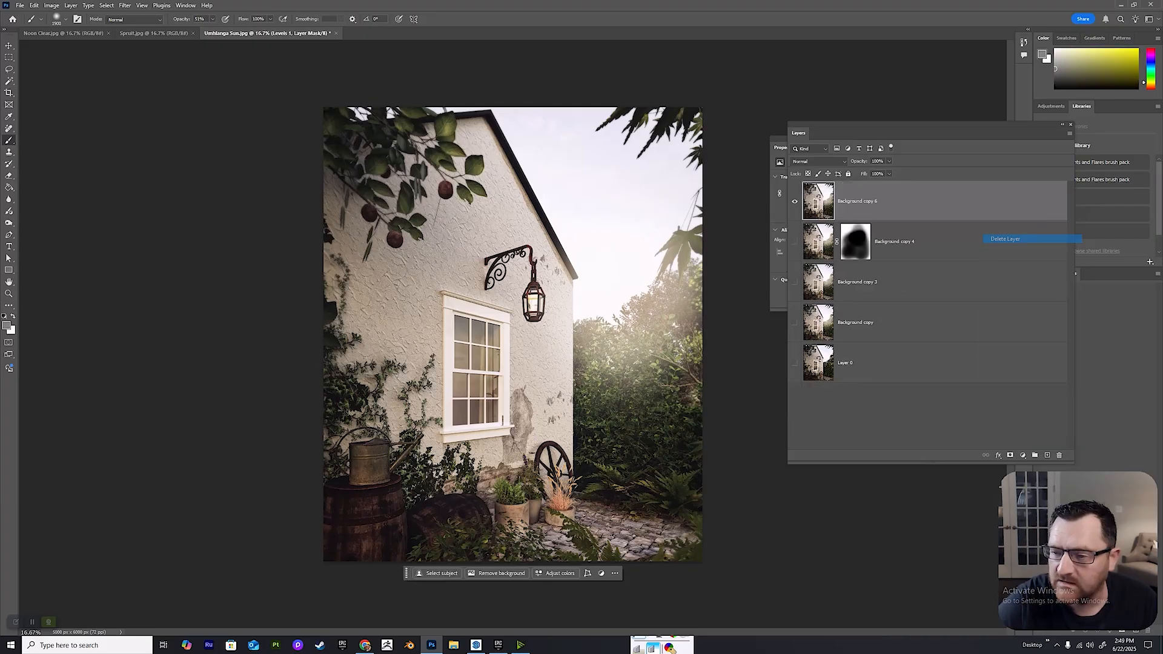
{"action": "key", "text": "z"}
{"action": "key", "text": "ctrl+minus"}
{"action": "key", "text": "ctrl+plus"}
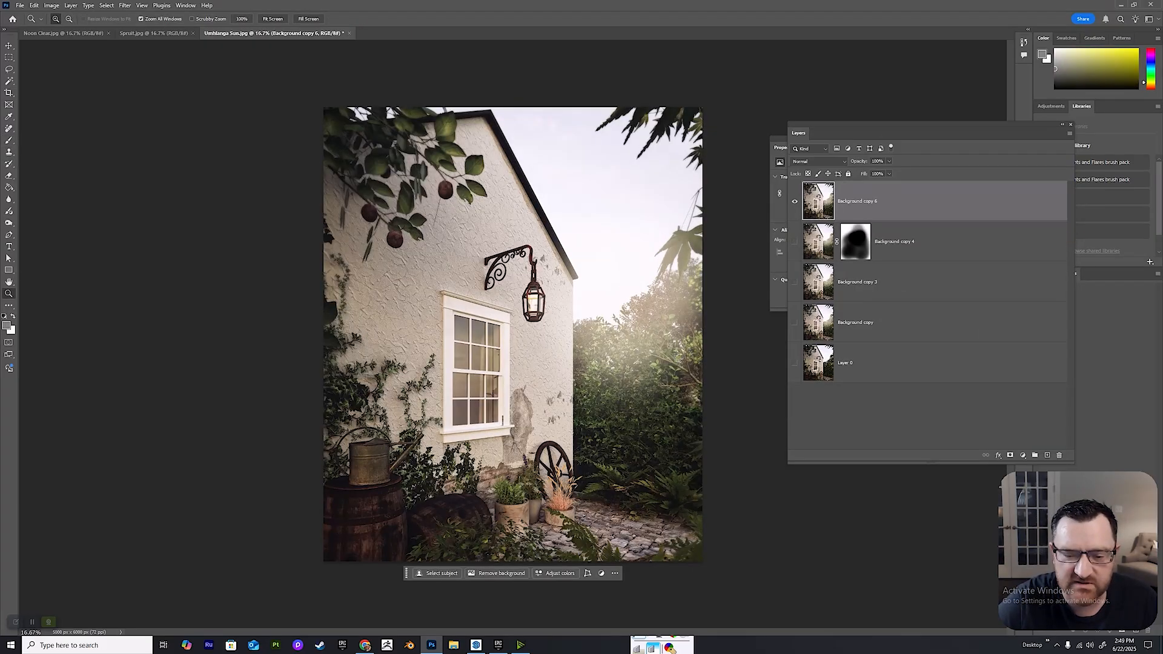
{"action": "key", "text": "ctrl+plus"}
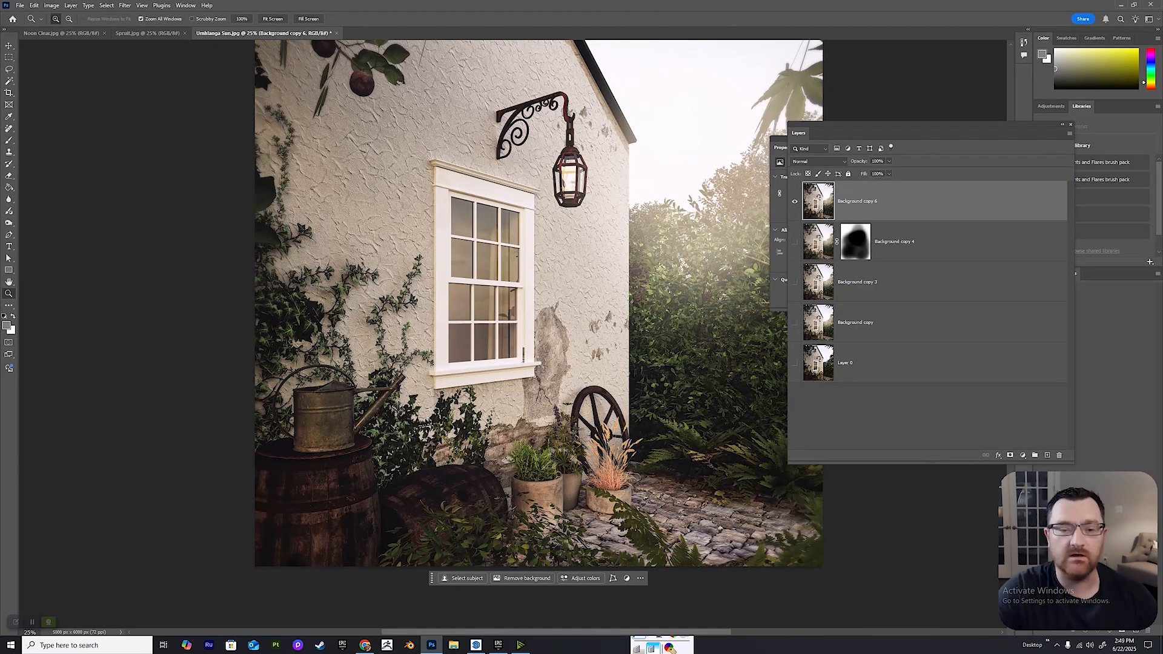